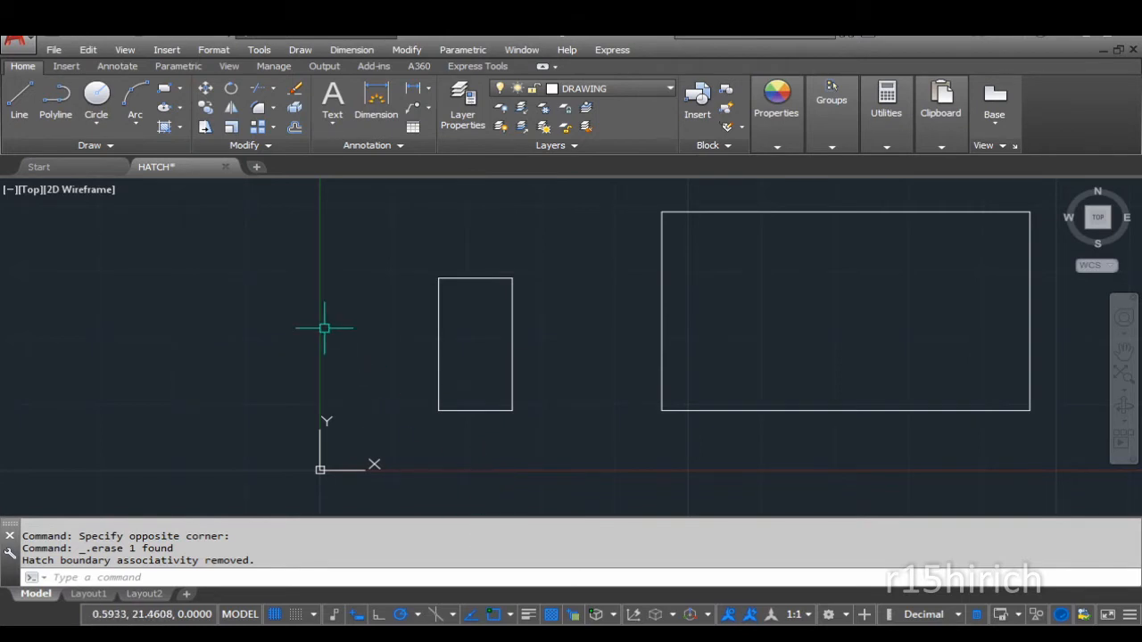
click(888, 114)
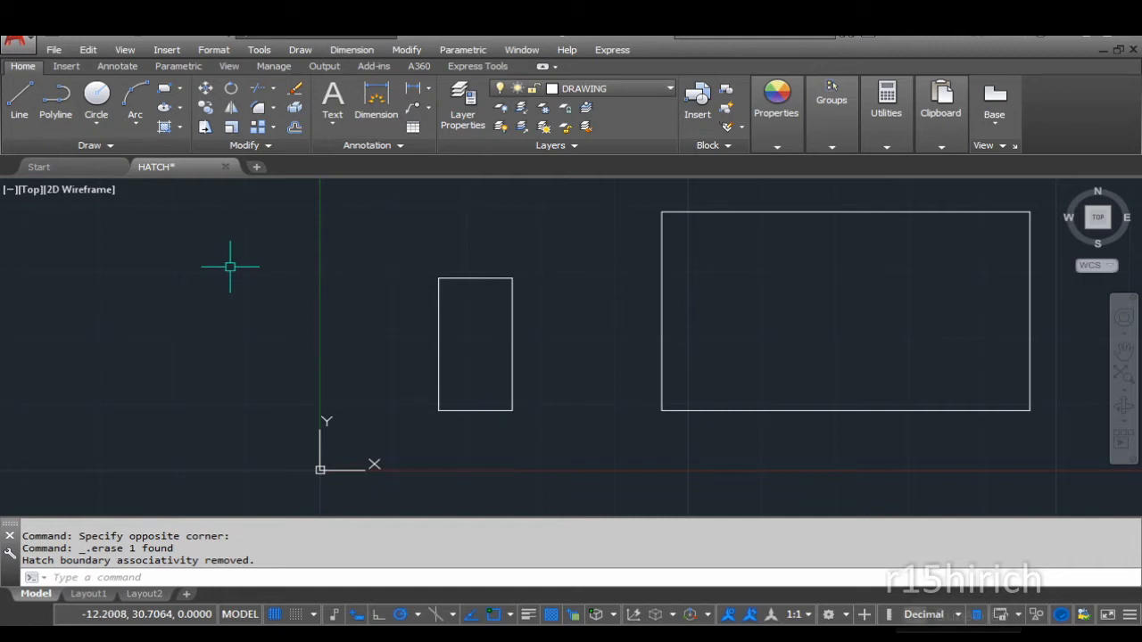
text(h)
key(Return)
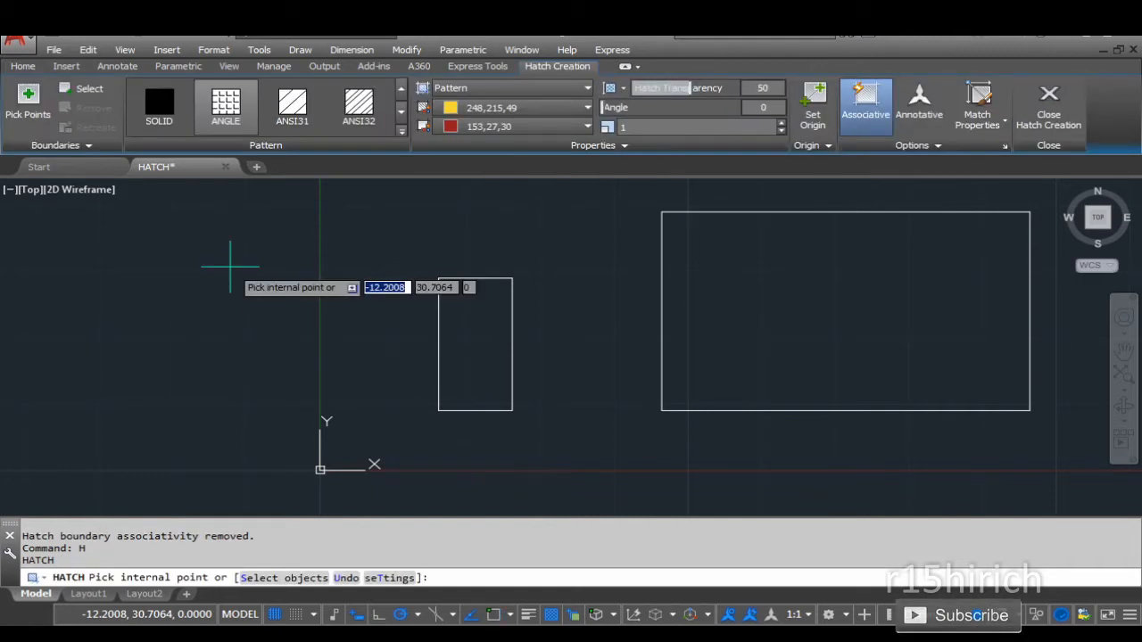
key(Escape)
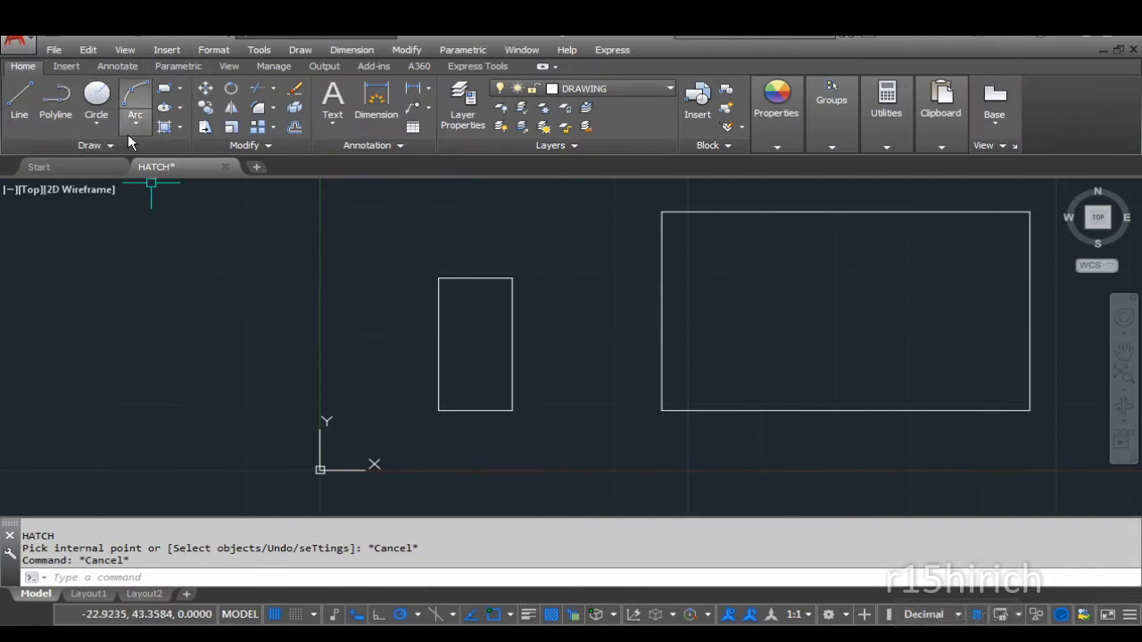
click(178, 127)
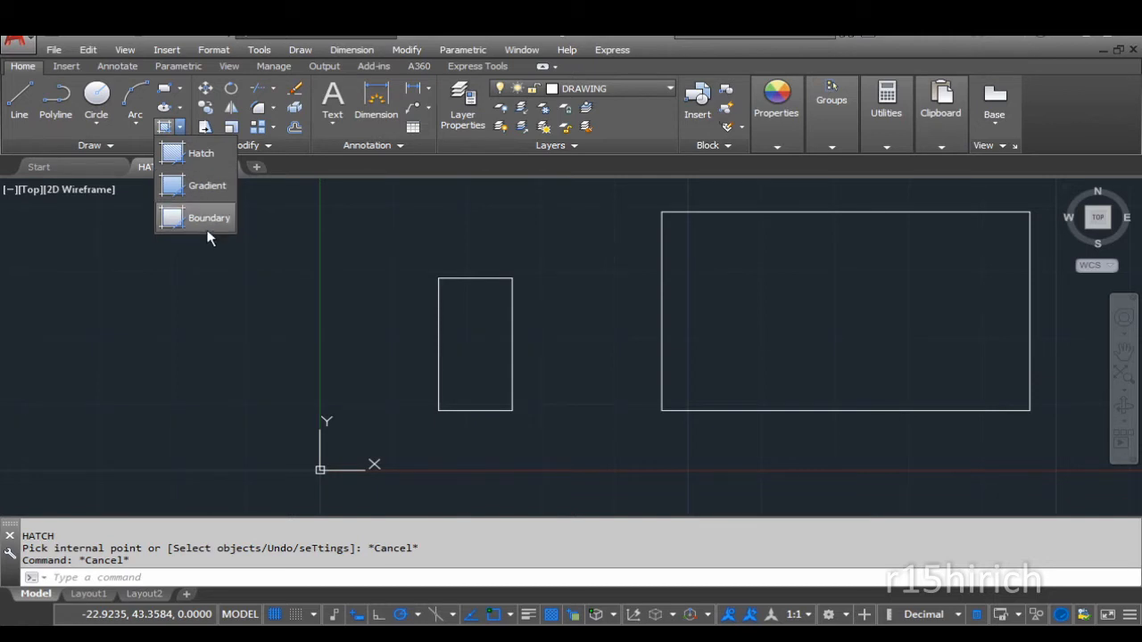
click(197, 155)
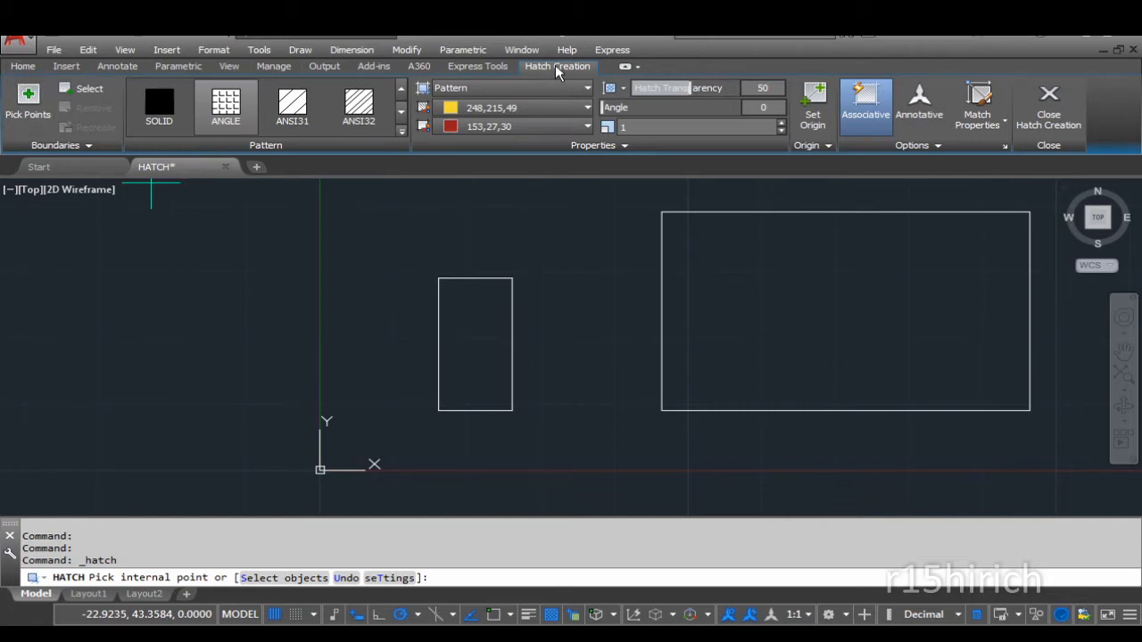
key(Escape)
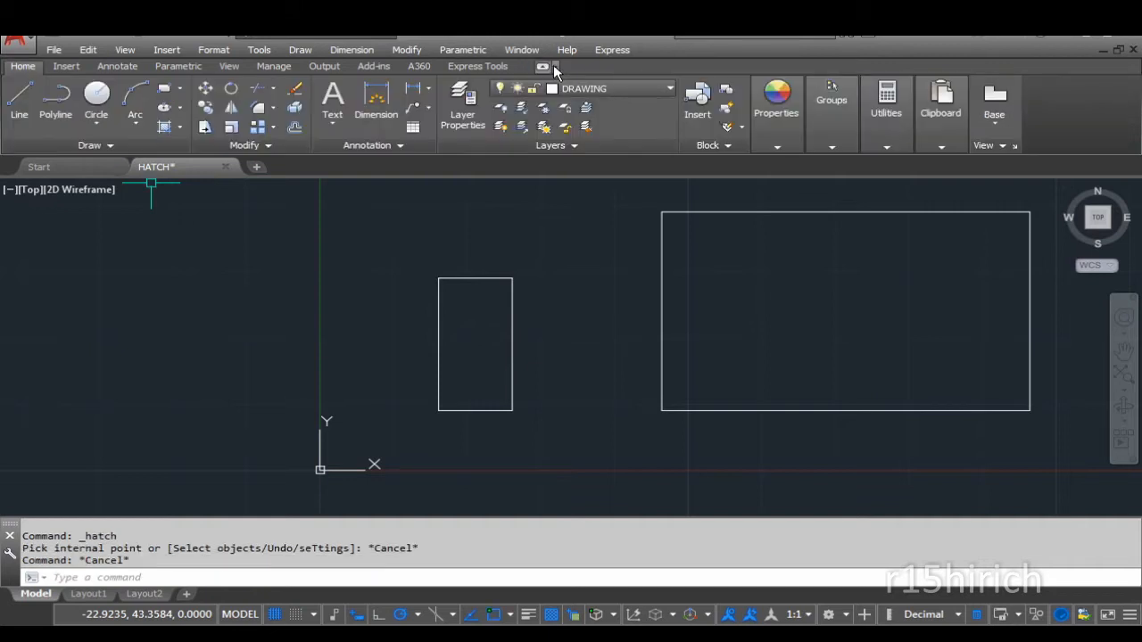
Hatch the small rectangle with the ANGLE pattern by picking an internal point, and delete that hatch
click(163, 128)
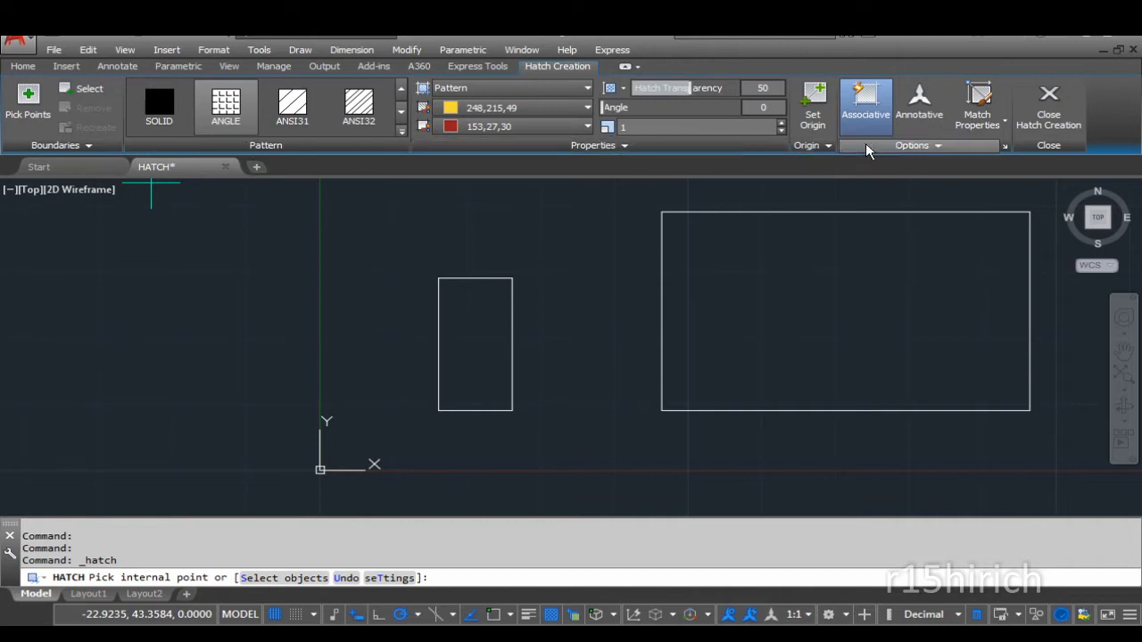
click(21, 114)
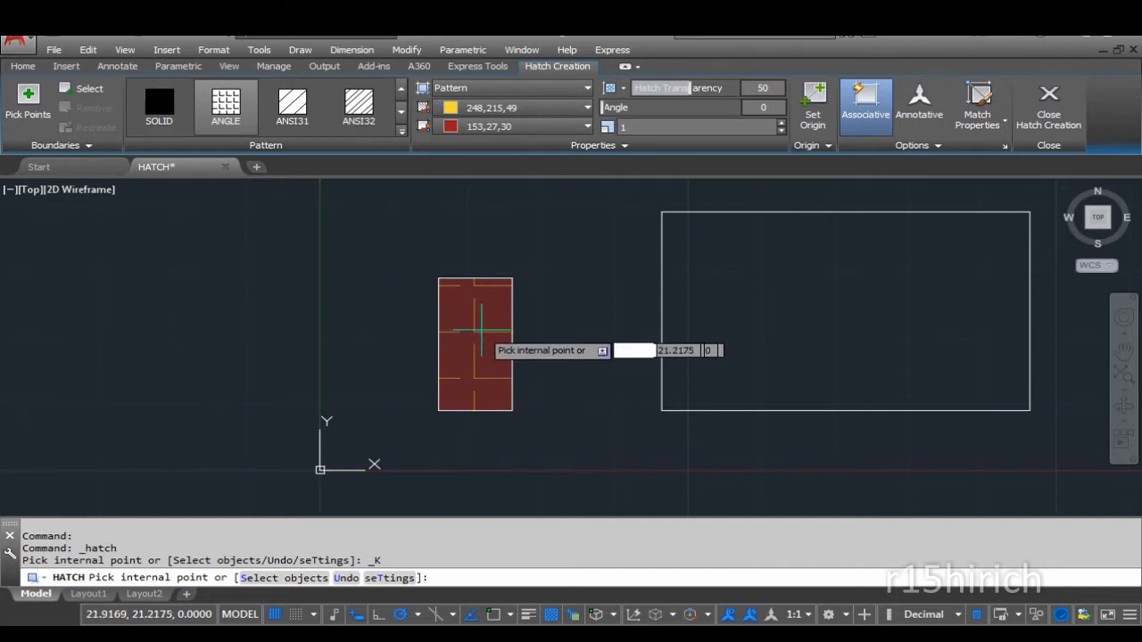
click(477, 331)
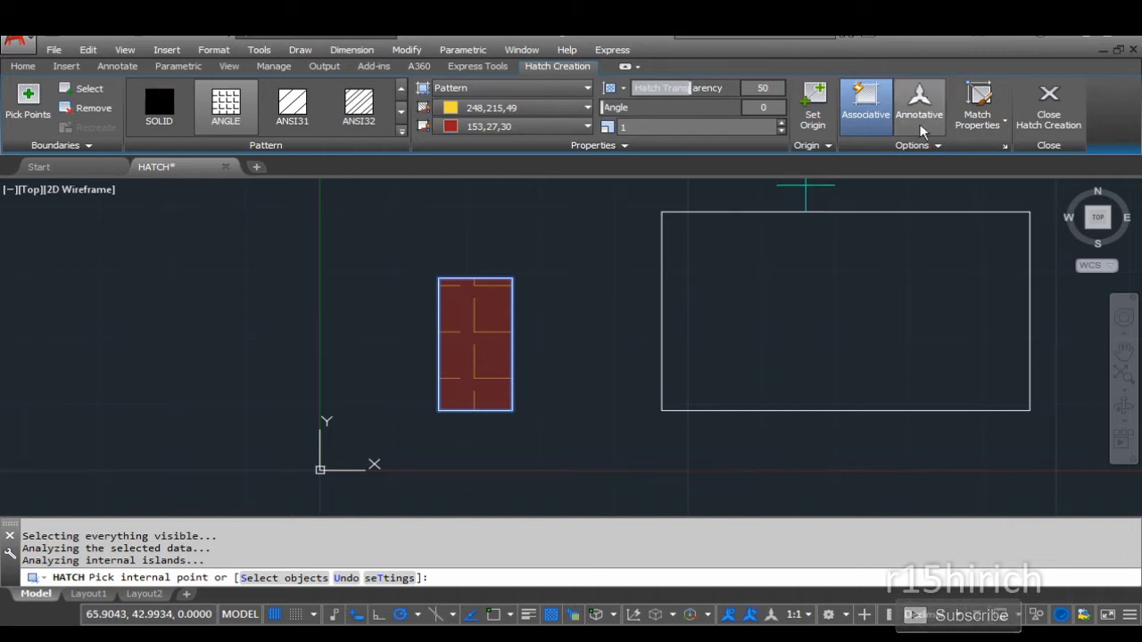
click(1053, 116)
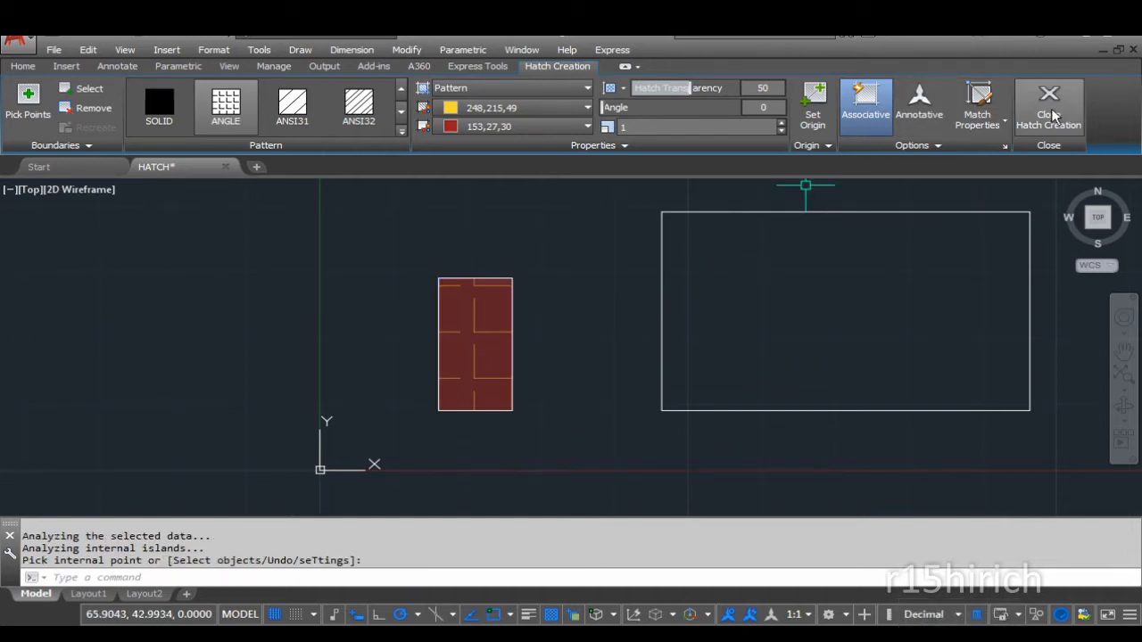
click(469, 351)
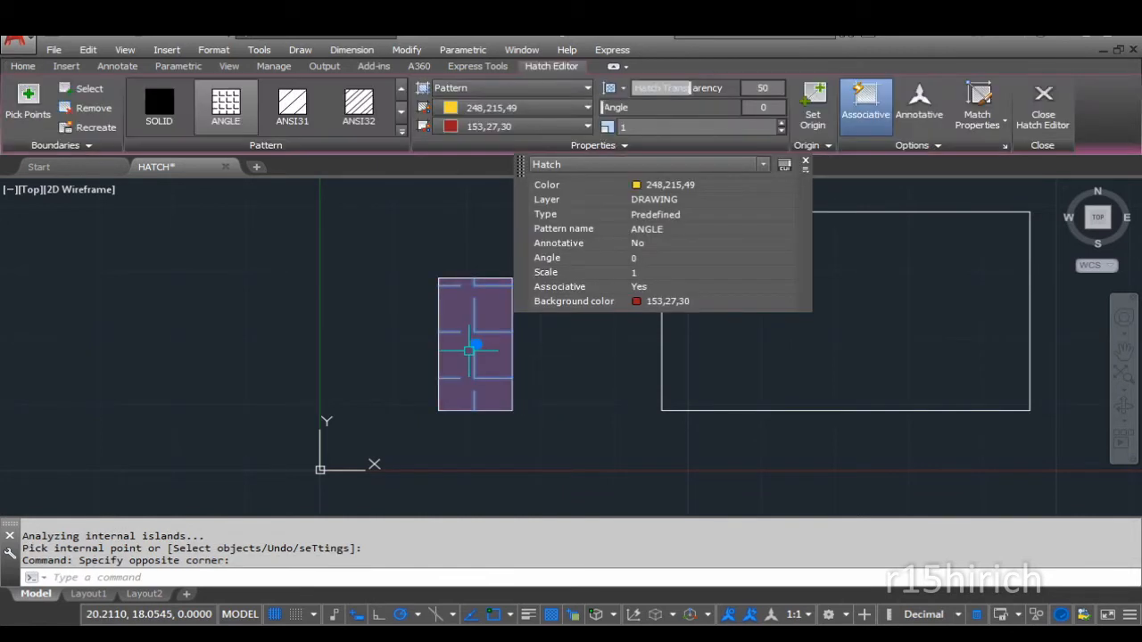
key(Delete)
Start a Hatch with the ANGLE pattern and pick internal points in the large rectangle and the trapezoid above it
text(h)
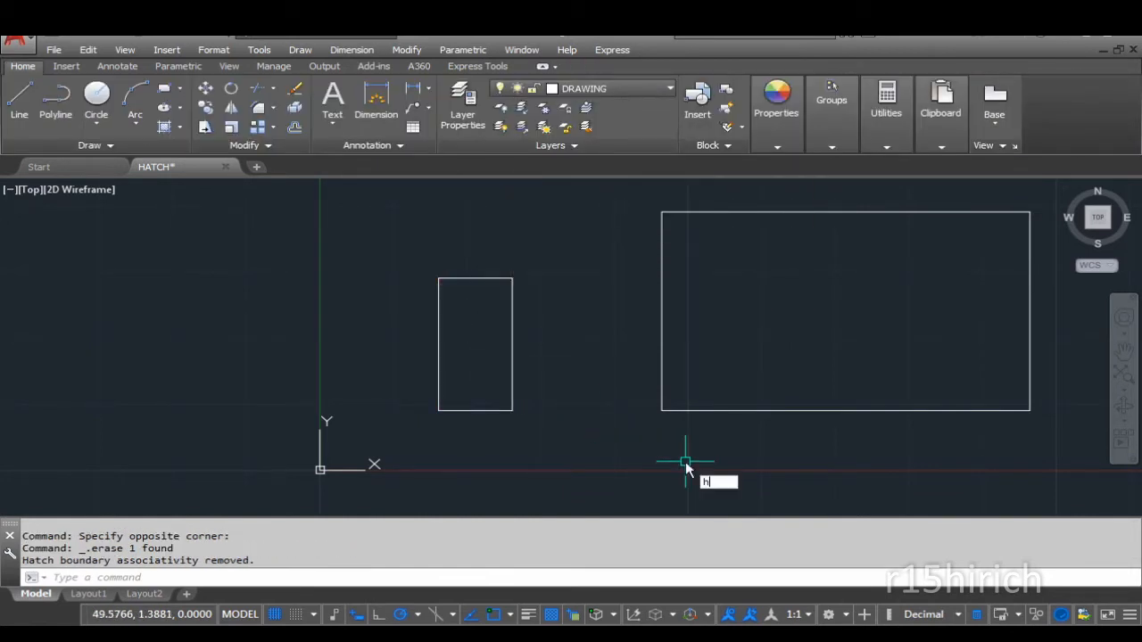
key(Return)
scroll(582, 446, down, 4)
mouse_move(582, 446)
middle_down()
mouse_move(429, 429)
mouse_move(308, 442)
middle_up()
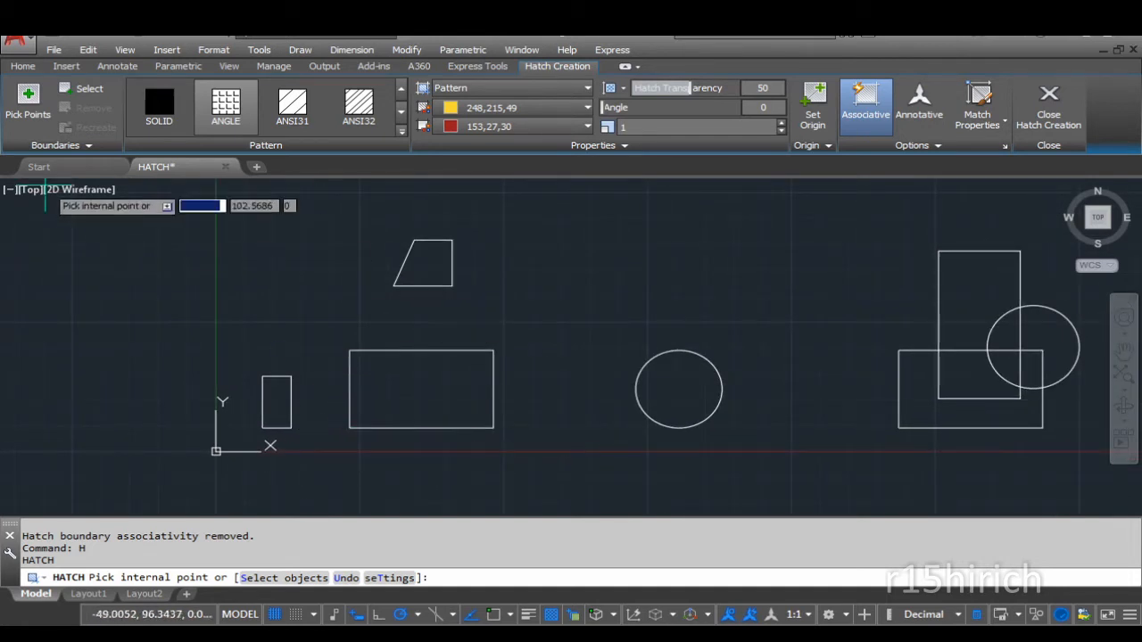
click(28, 100)
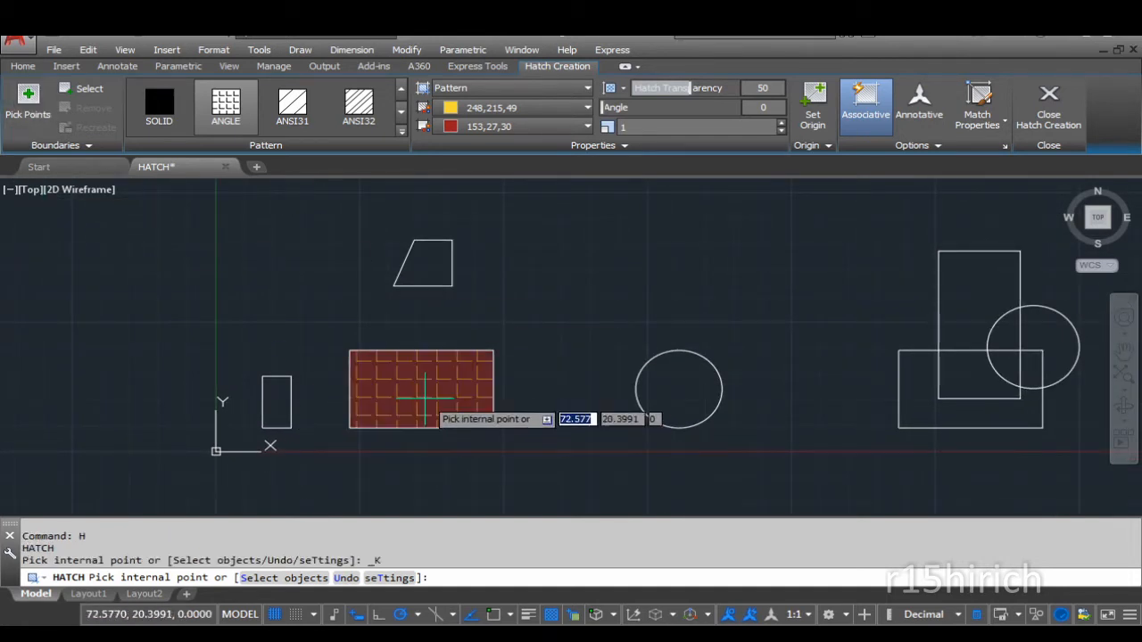
click(425, 394)
click(432, 258)
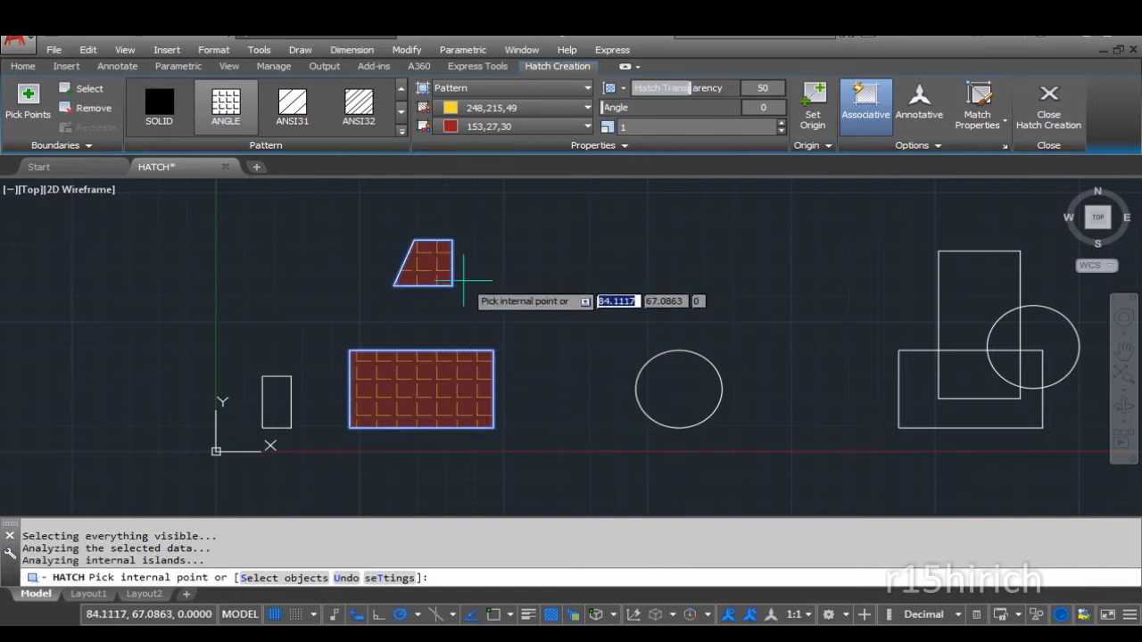
Add the region where the two overlapping rectangles and the circle all intersect to the hatch
middle_drag(811, 401, 449, 401)
scroll(647, 390, up, 2)
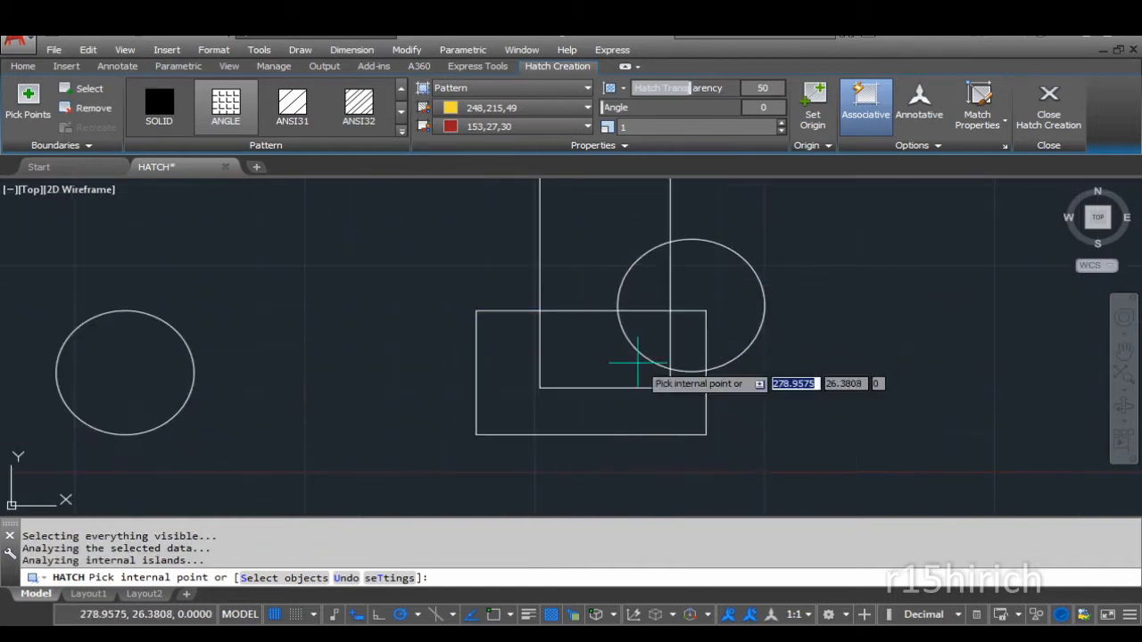
scroll(683, 331, up, 2)
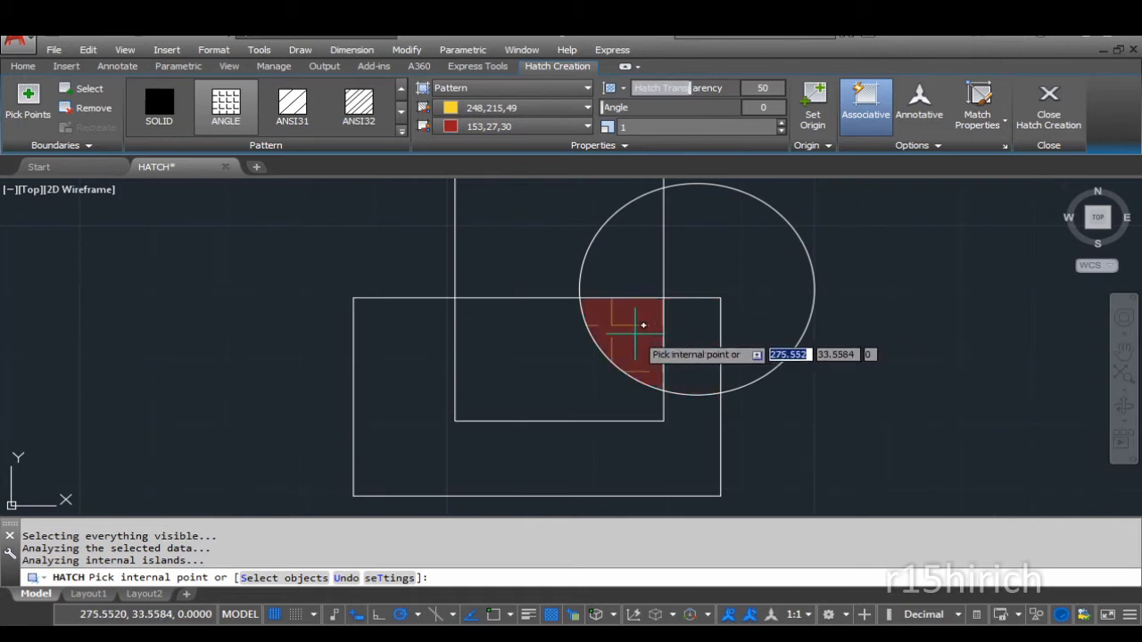
click(636, 330)
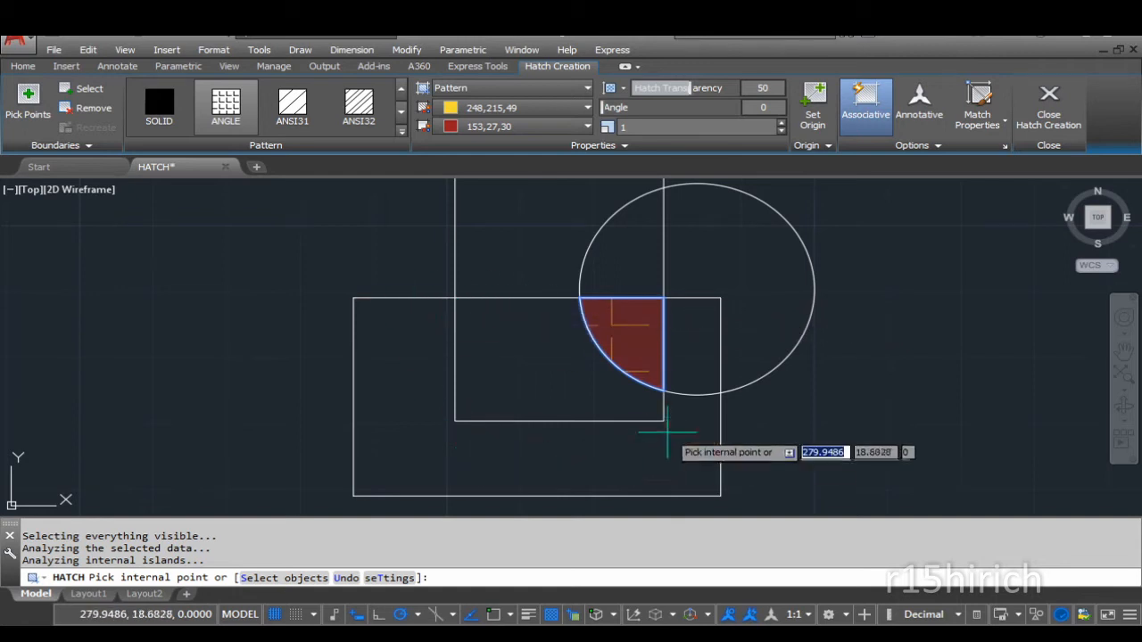
Add the area between the large outer circle and the pentagon to the hatch and finish the command
scroll(589, 345, down, 5)
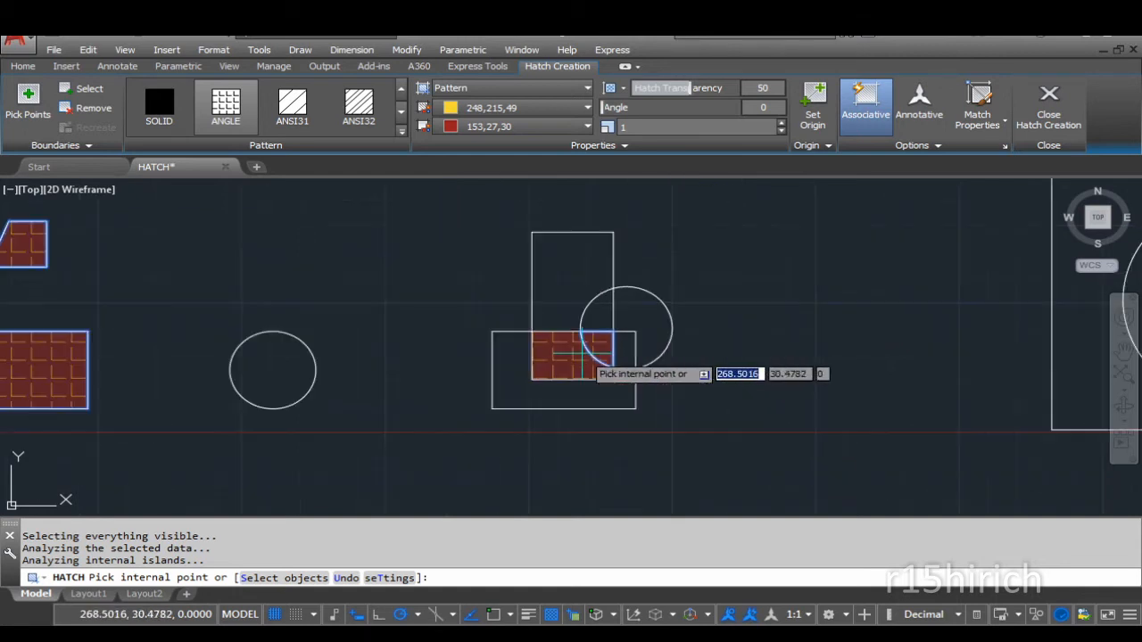
middle_drag(943, 352, 448, 361)
scroll(581, 313, up, 2)
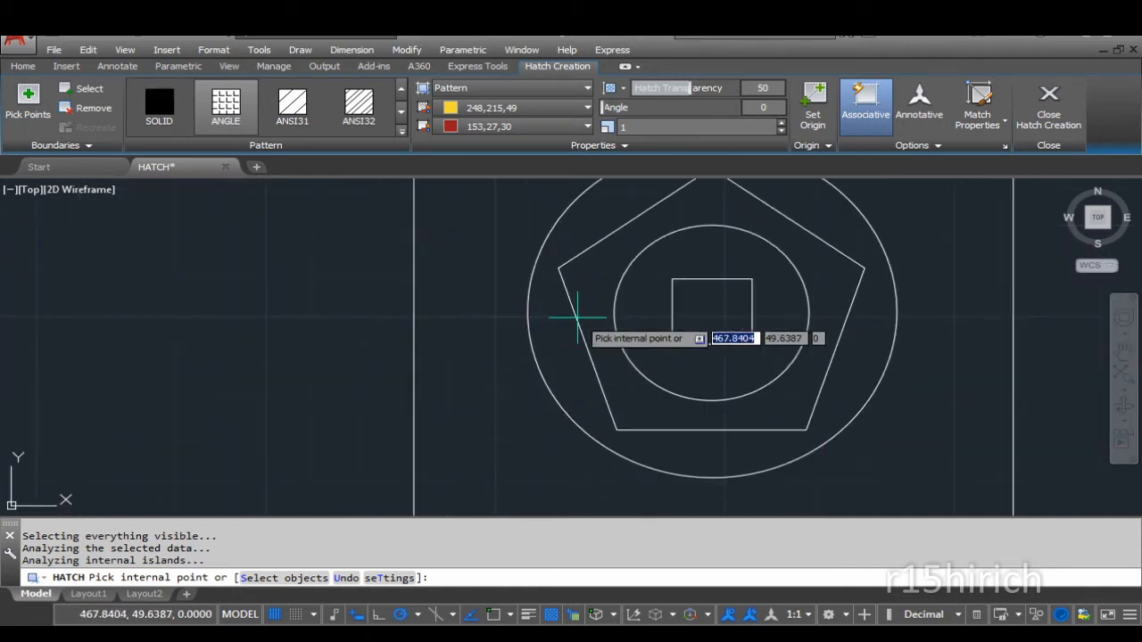
scroll(564, 361, down, 2)
click(563, 360)
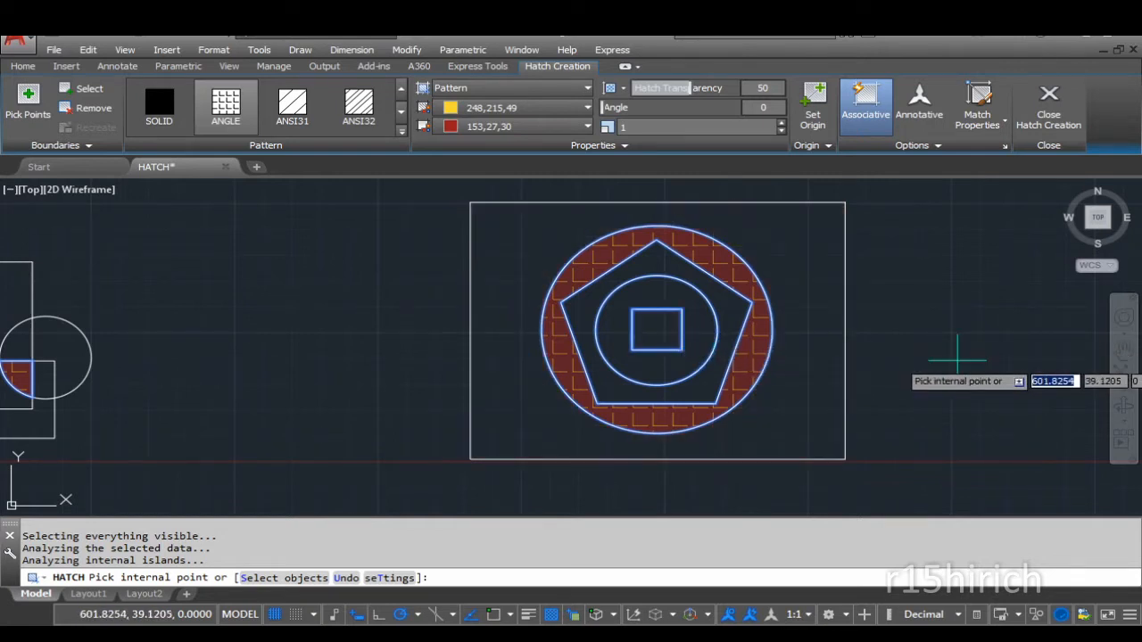
key(Return)
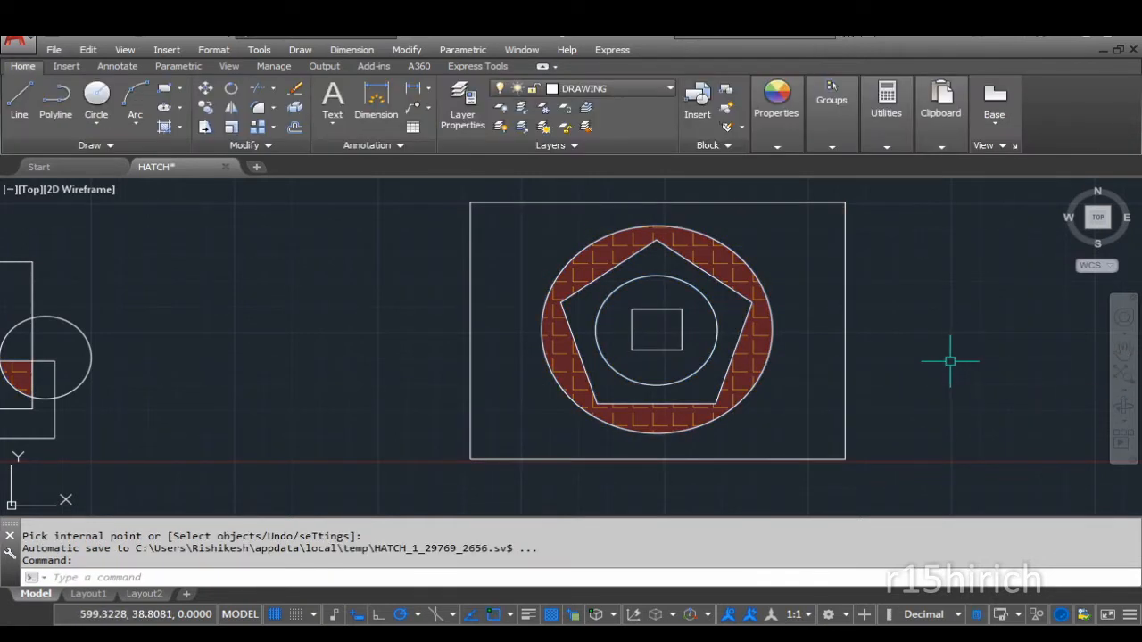
Delete the hatches in the large rectangle, the trapezoid, the overlap region and the area between circle and pentagon
scroll(946, 362, down, 4)
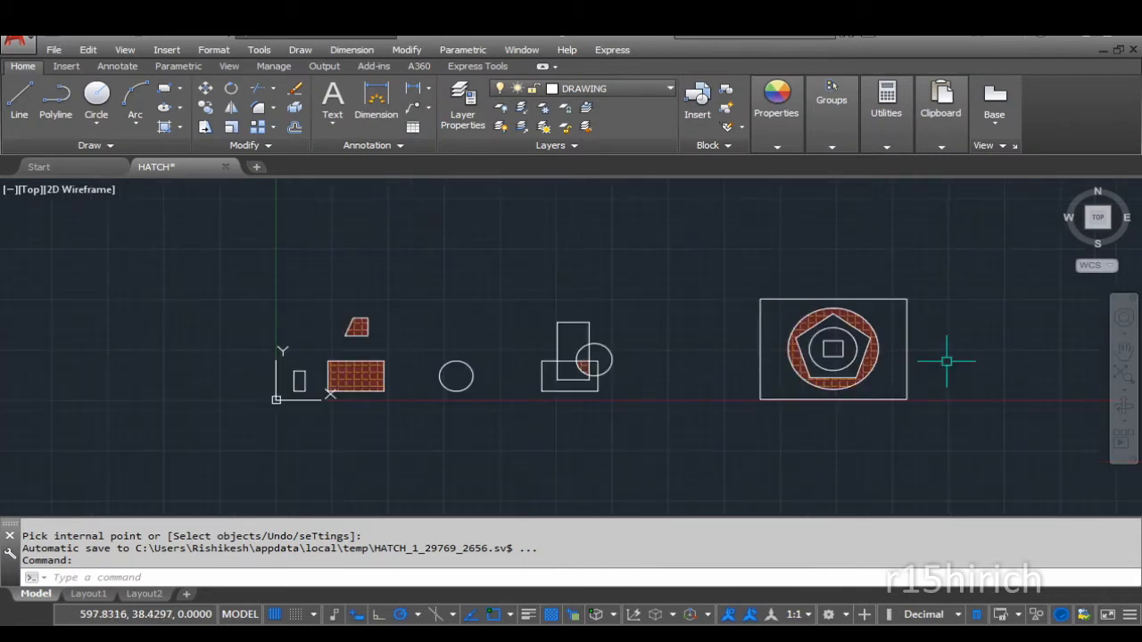
scroll(828, 350, up, 7)
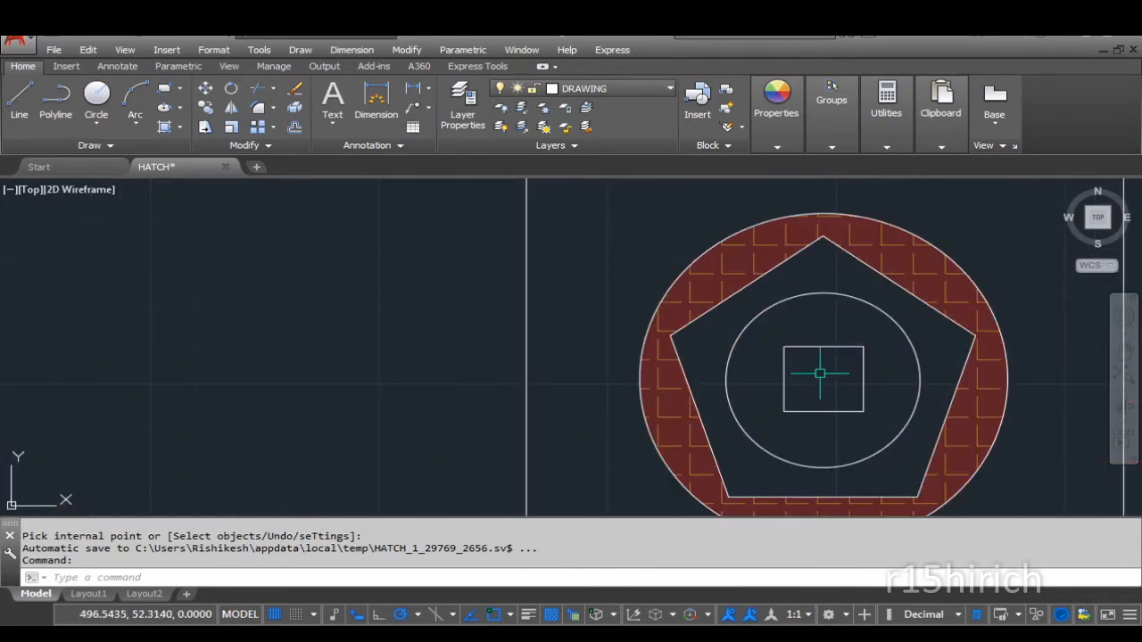
scroll(820, 373, down, 4)
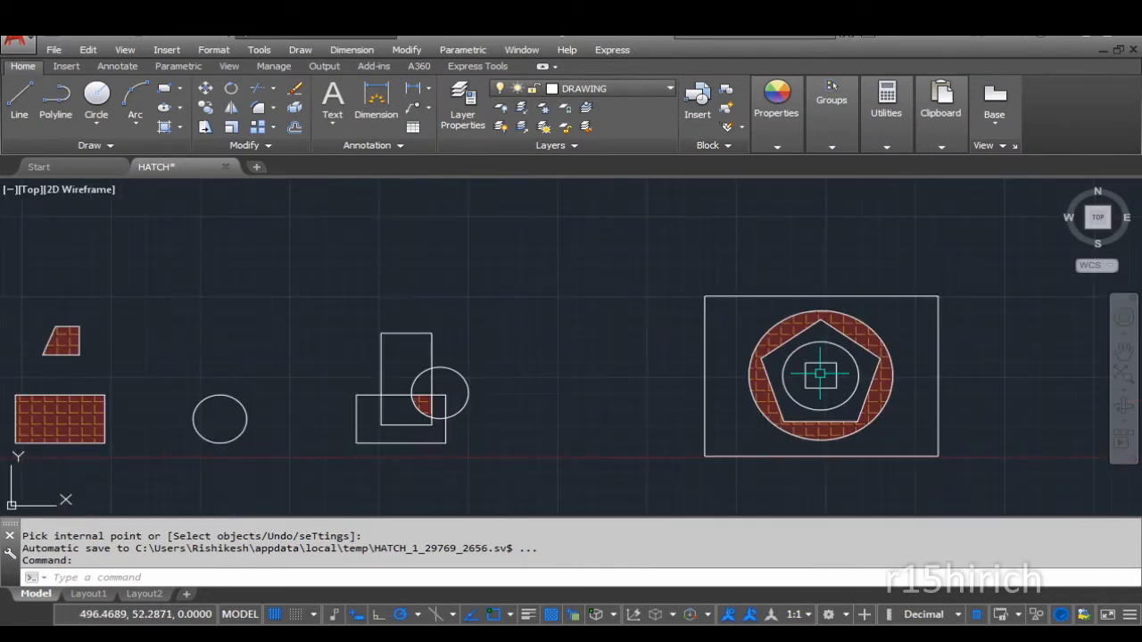
scroll(820, 373, down, 2)
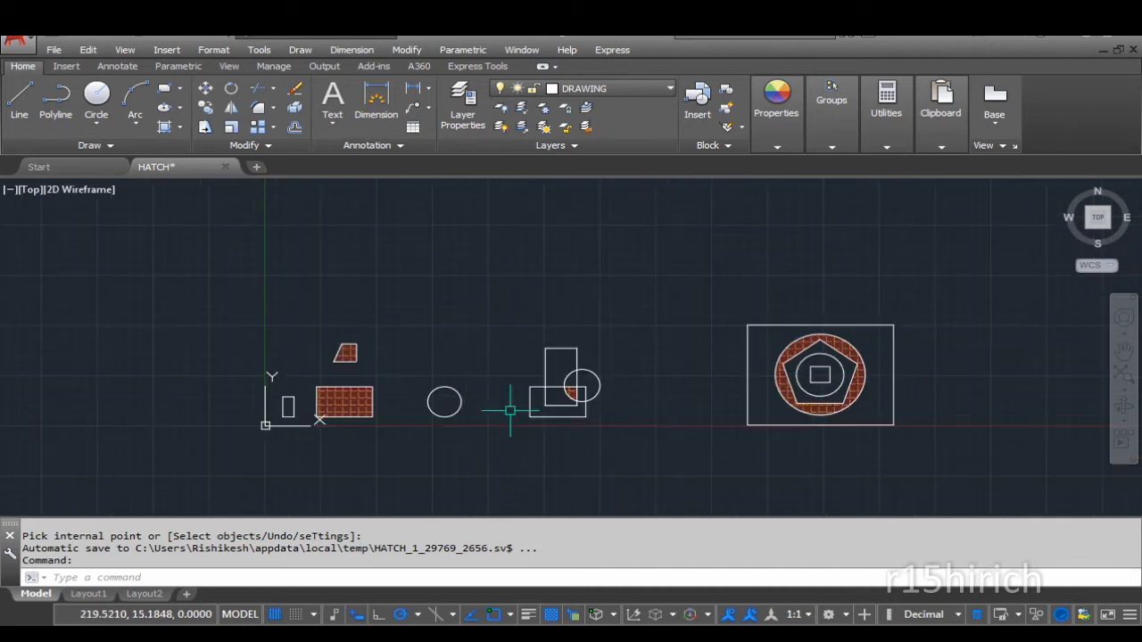
click(345, 403)
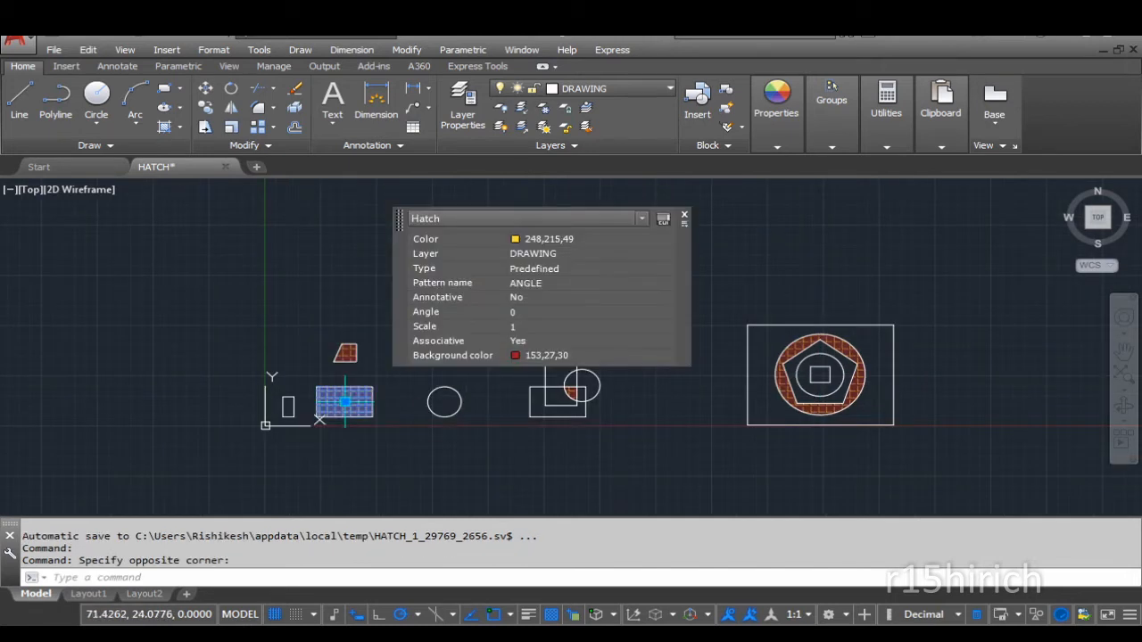
click(345, 354)
scroll(586, 399, up, 4)
scroll(586, 399, up, 1)
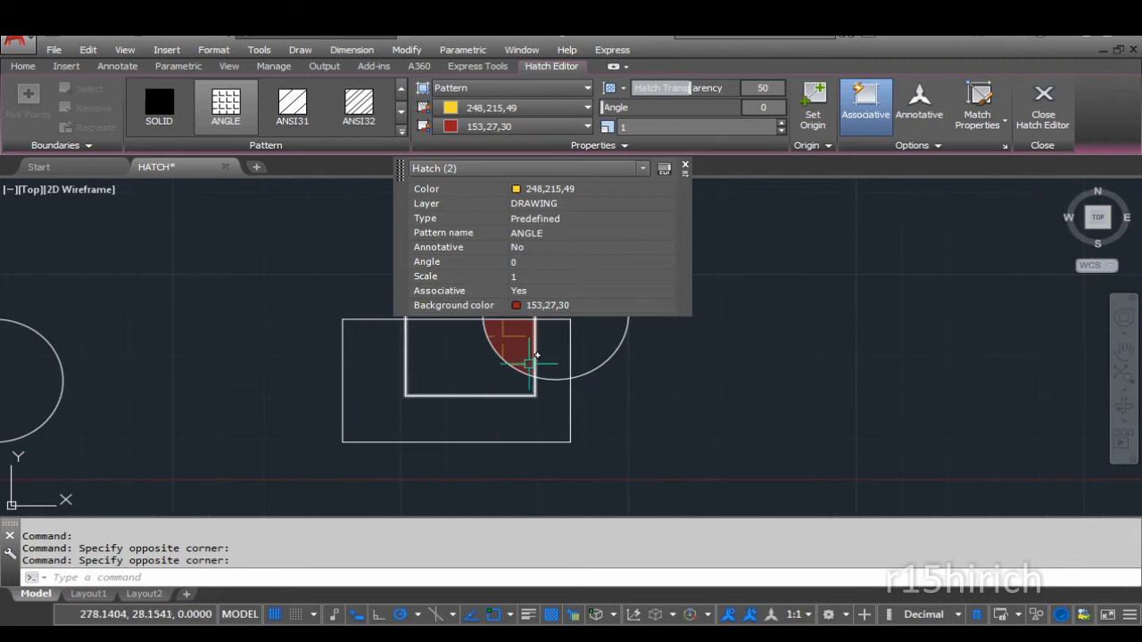
click(526, 349)
scroll(571, 398, down, 2)
middle_drag(806, 401, 617, 444)
scroll(685, 420, up, 3)
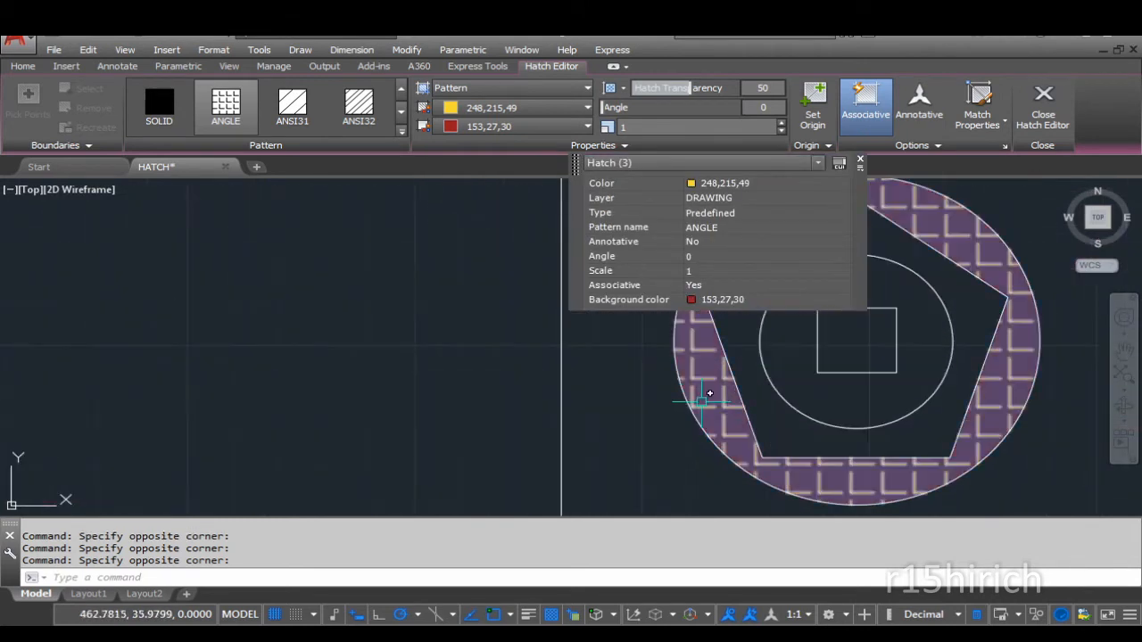
key(Delete)
Start a Hatch with the ANGLE pattern, switch to object selection for boundaries, and select the small rectangle beside the large one
scroll(594, 503, down, 4)
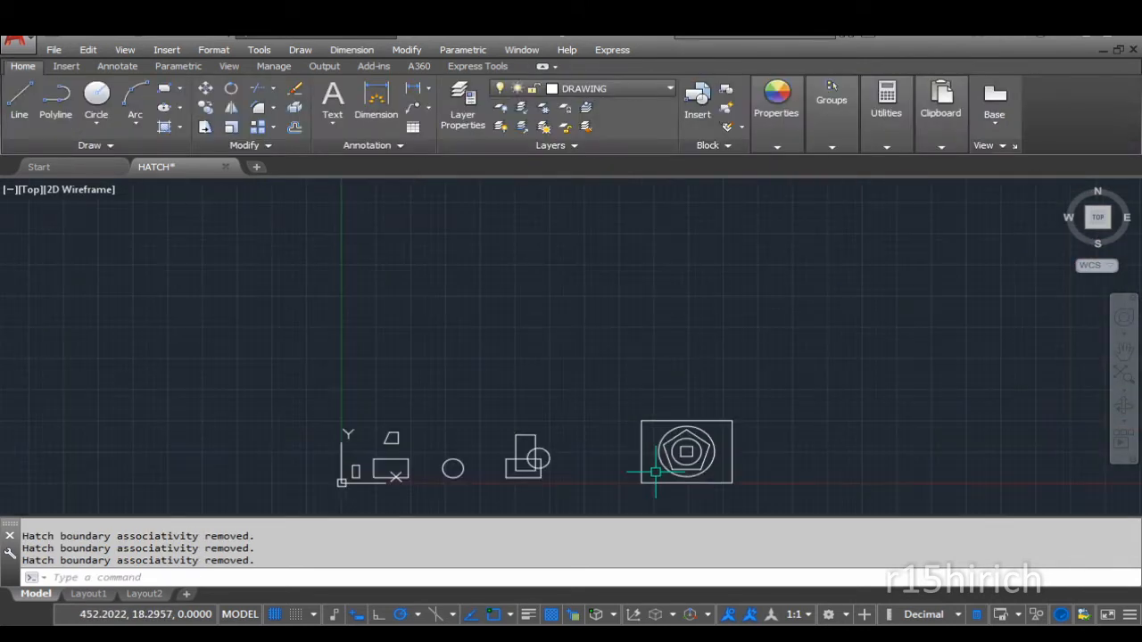
middle_drag(594, 503, 767, 410)
scroll(577, 373, up, 2)
scroll(578, 373, up, 3)
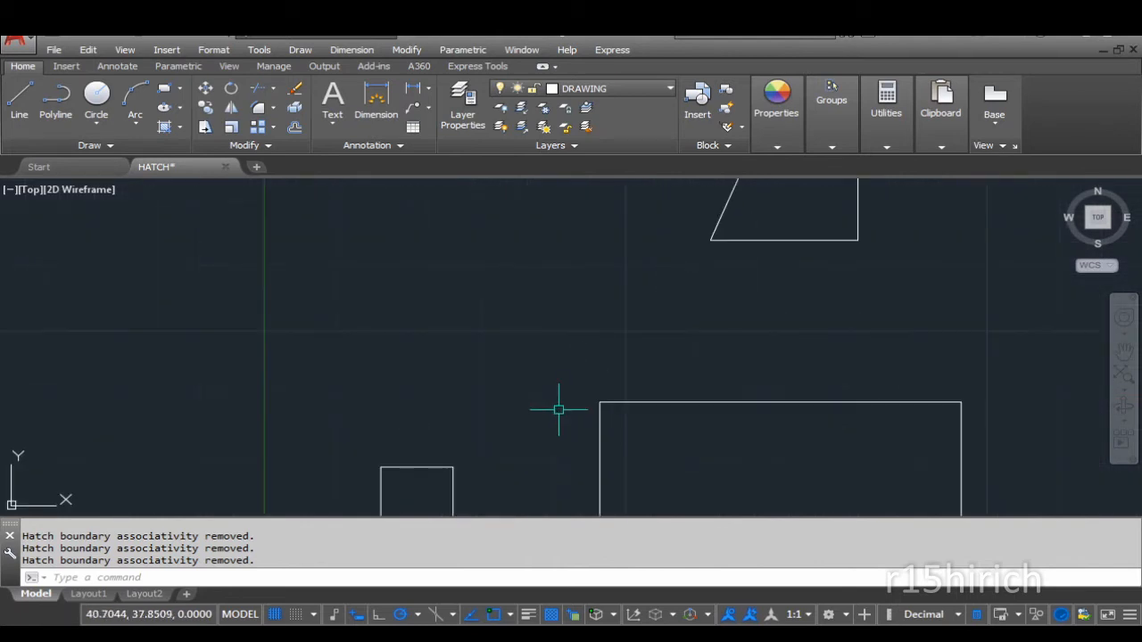
middle_drag(556, 402, 517, 259)
scroll(518, 260, down, 1)
scroll(492, 319, down, 1)
middle_drag(491, 319, 459, 378)
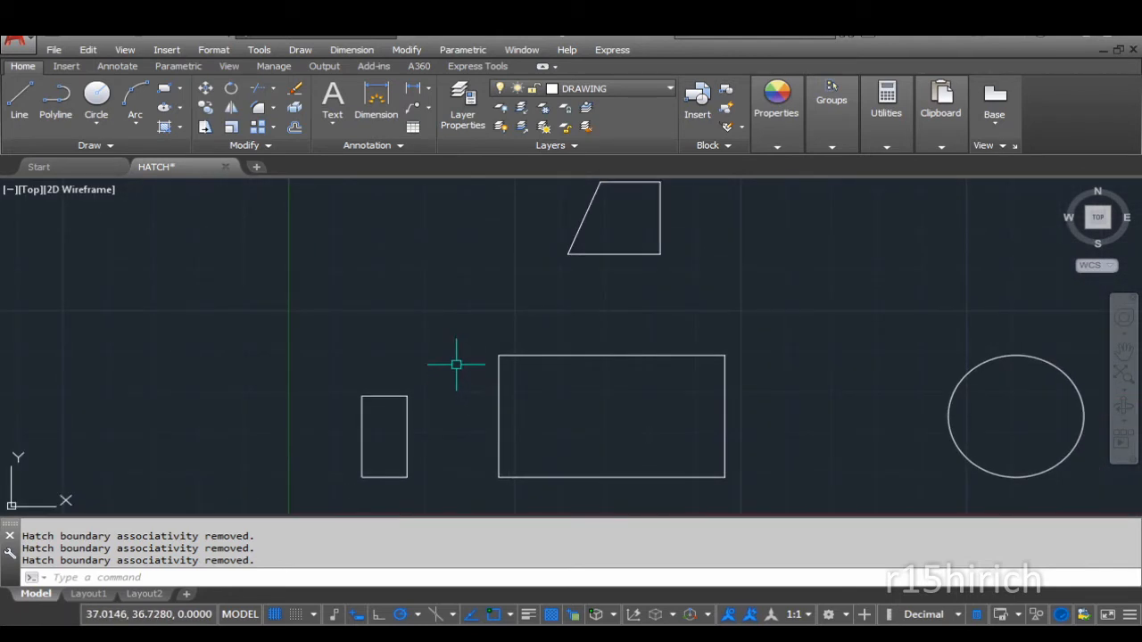
text(h)
key(Return)
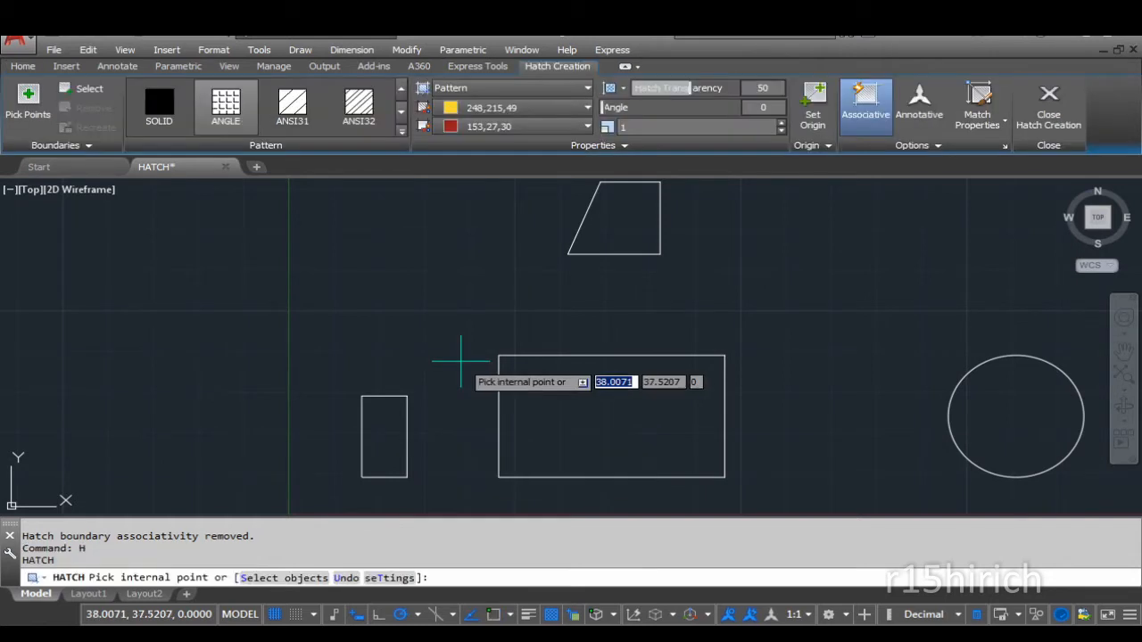
click(85, 91)
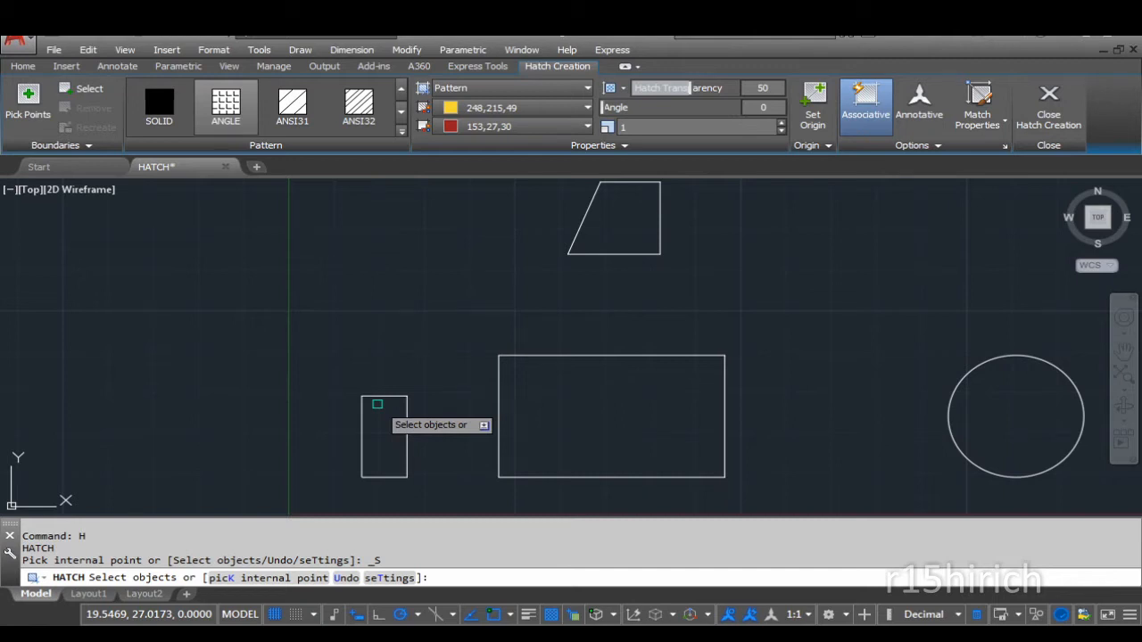
click(359, 453)
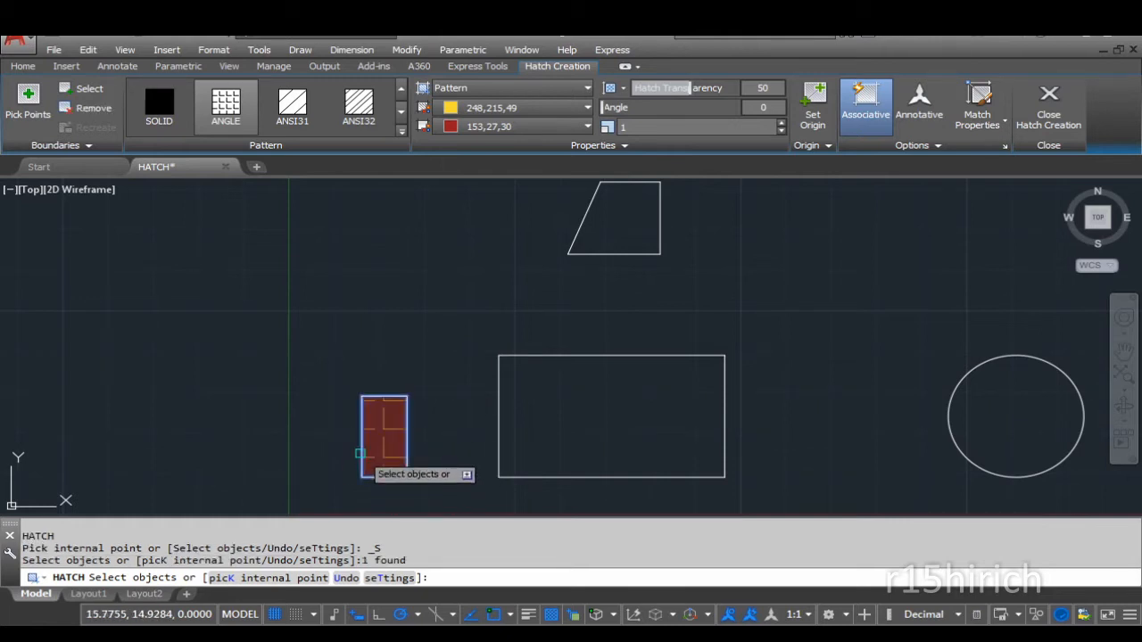
Add the trapezoid to the hatch by selecting its four sides as boundary objects
middle_drag(458, 382, 377, 480)
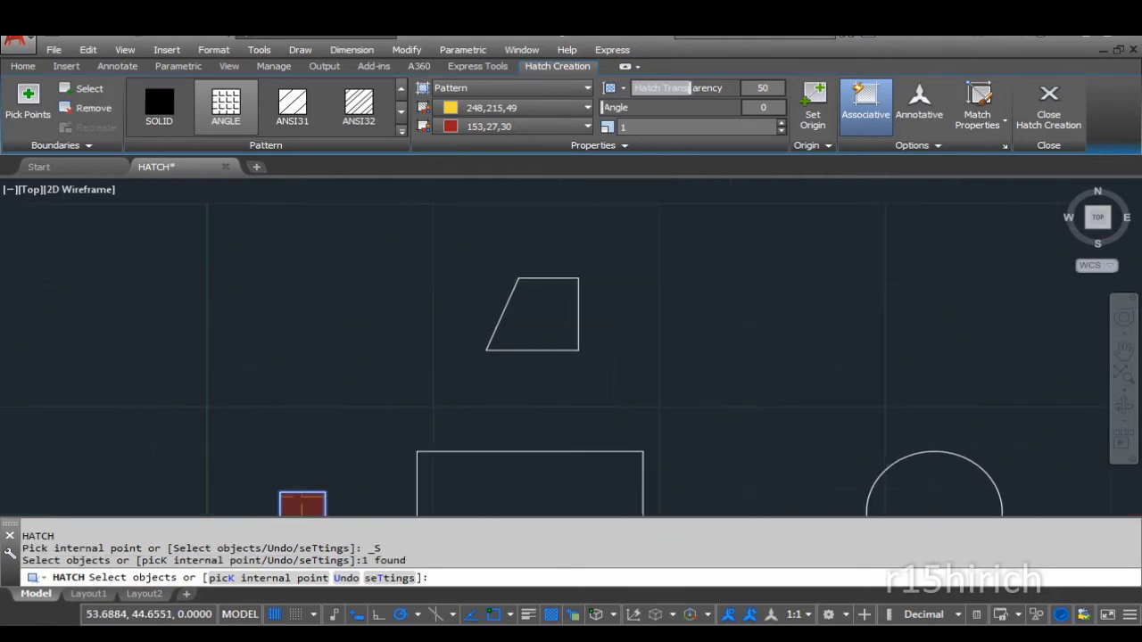
click(496, 318)
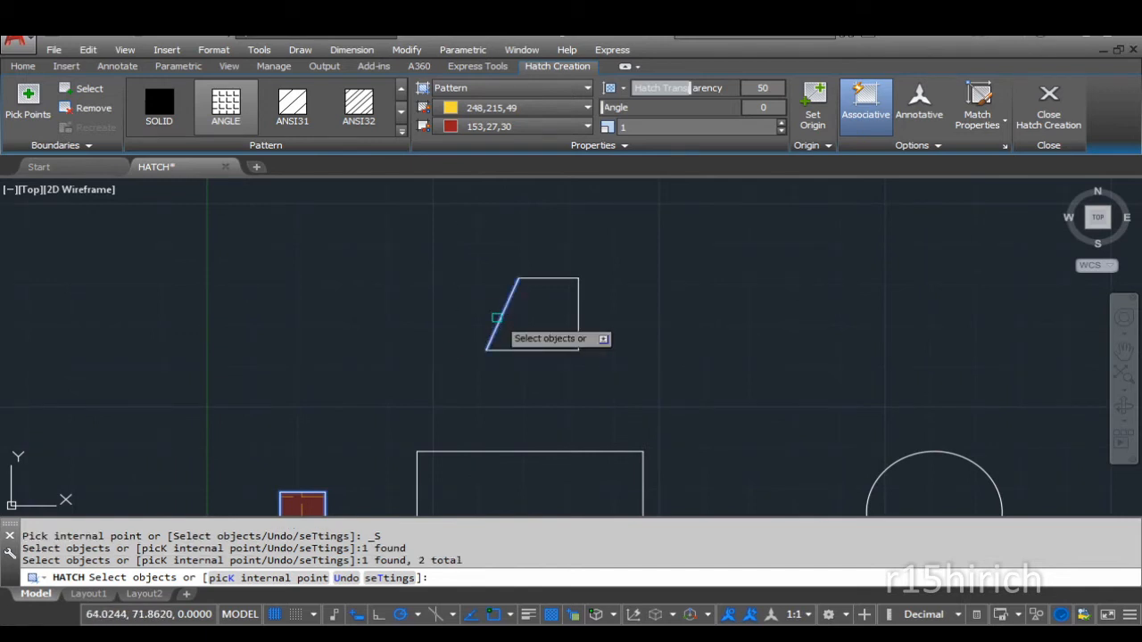
click(536, 279)
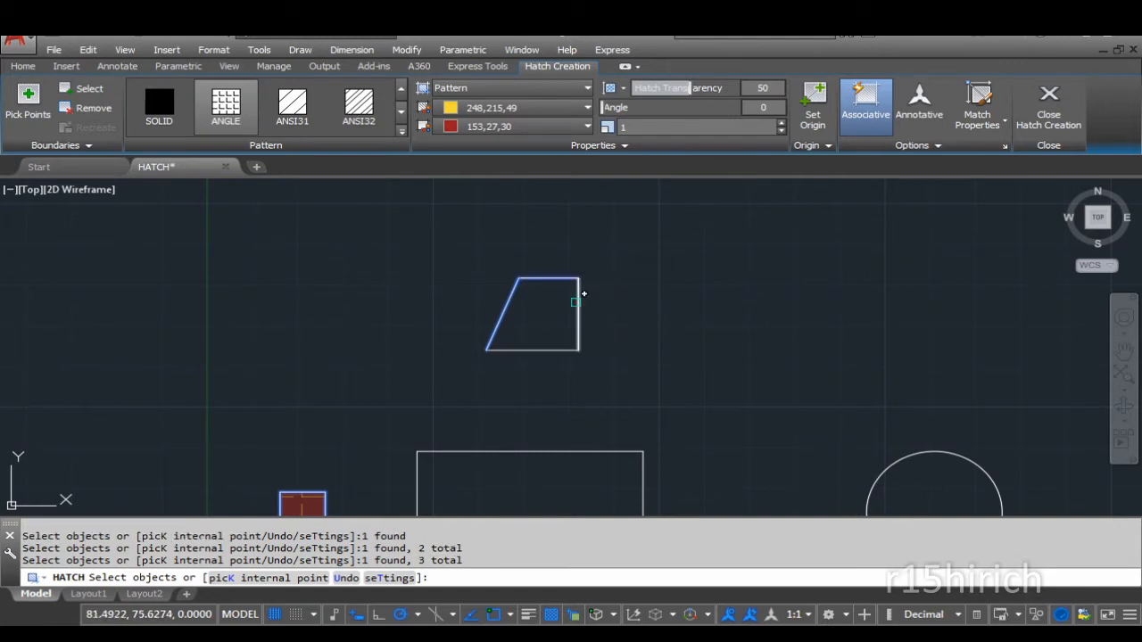
click(578, 309)
click(555, 354)
click(547, 345)
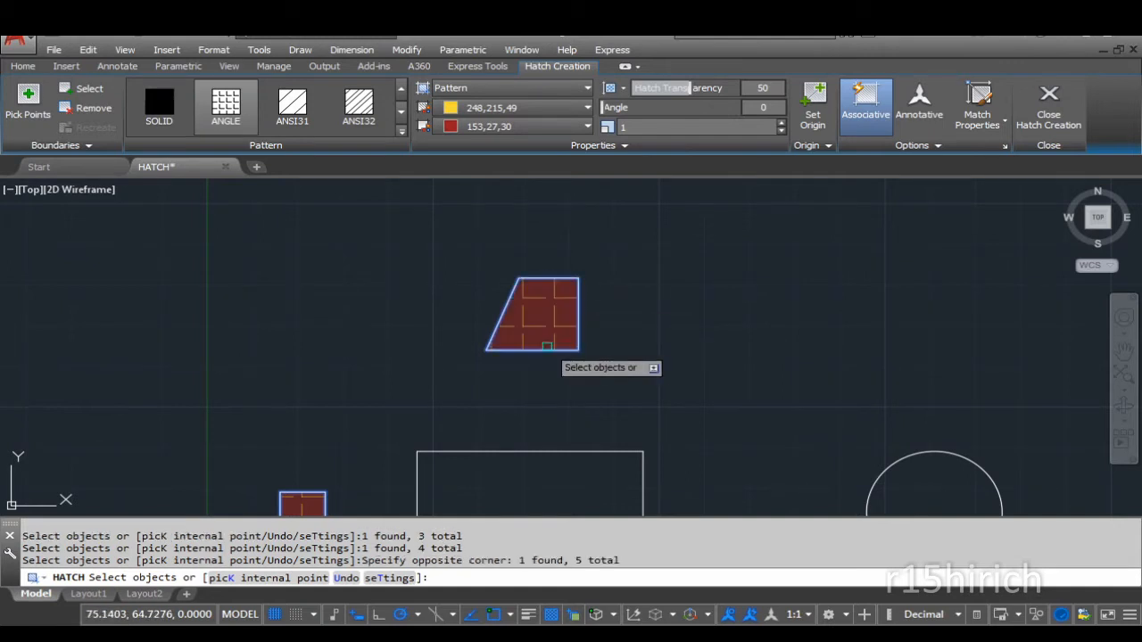
Add the standalone circle and the large rectangle to the hatch as boundary objects
scroll(319, 310, down, 2)
middle_drag(618, 383, 415, 347)
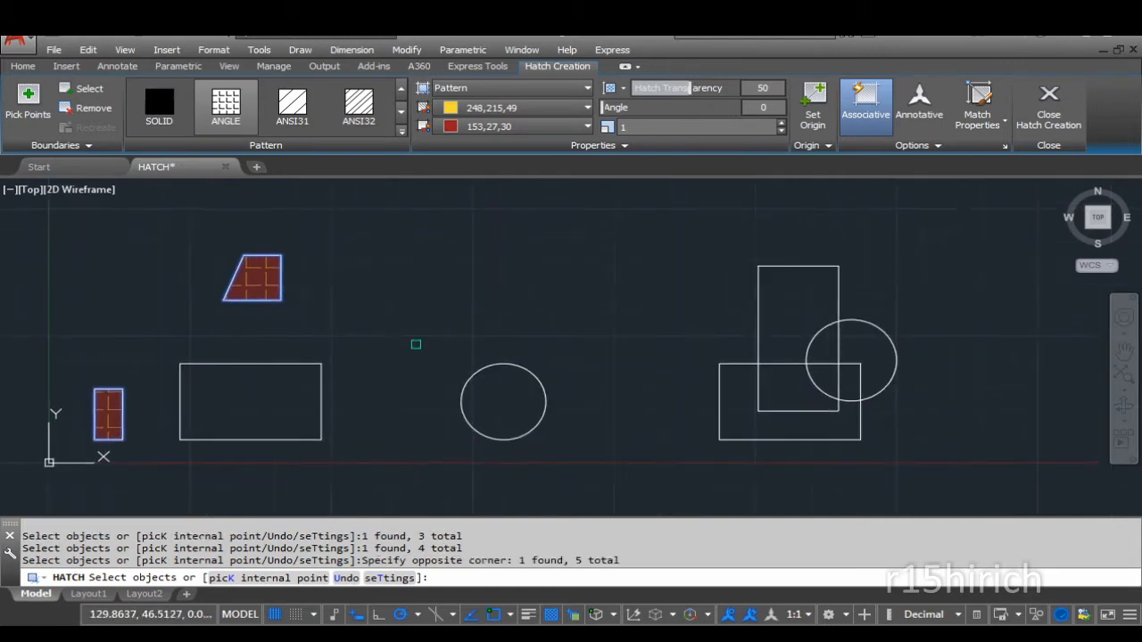
click(487, 361)
click(321, 400)
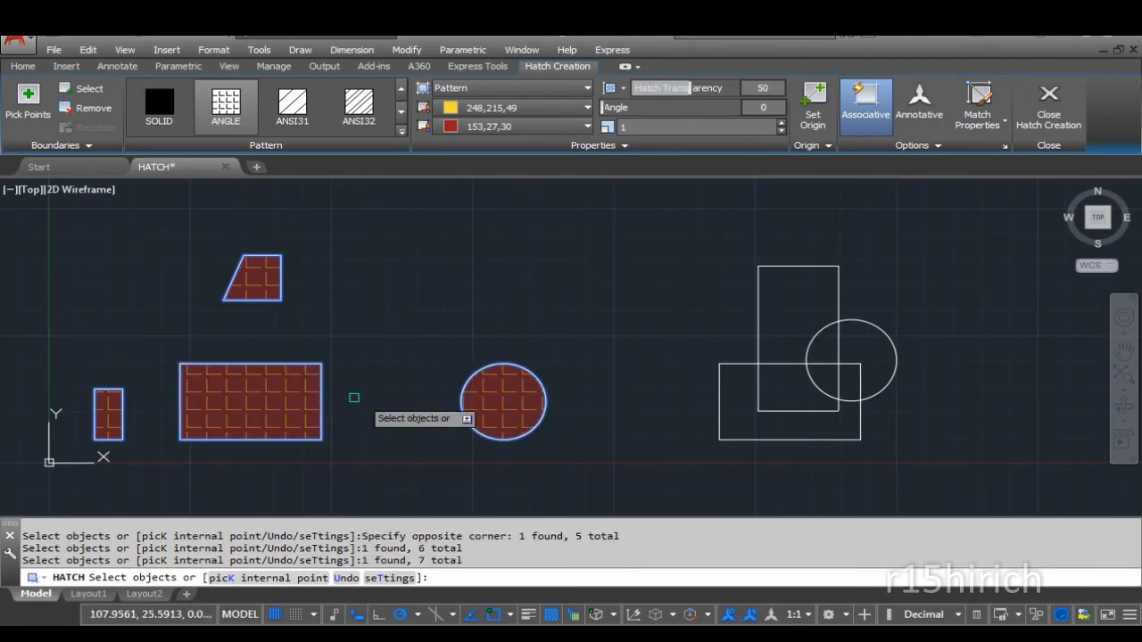
Add the two overlapping rectangles and the circle crossing them to the hatch as boundary objects
middle_drag(613, 343, 441, 336)
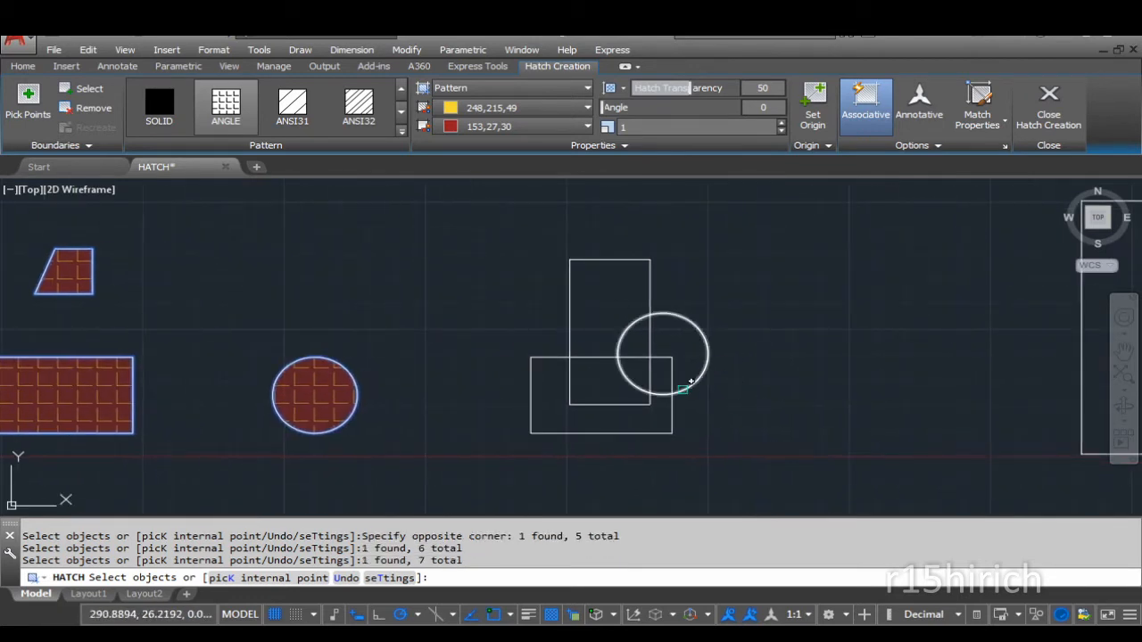
scroll(671, 399, up, 2)
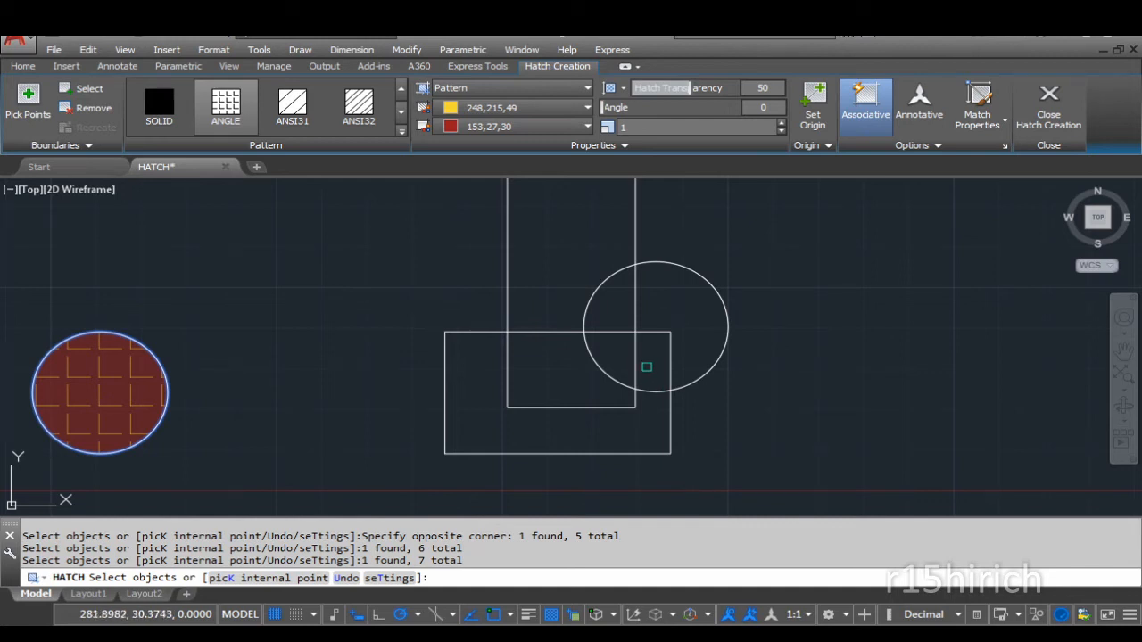
click(635, 366)
click(671, 369)
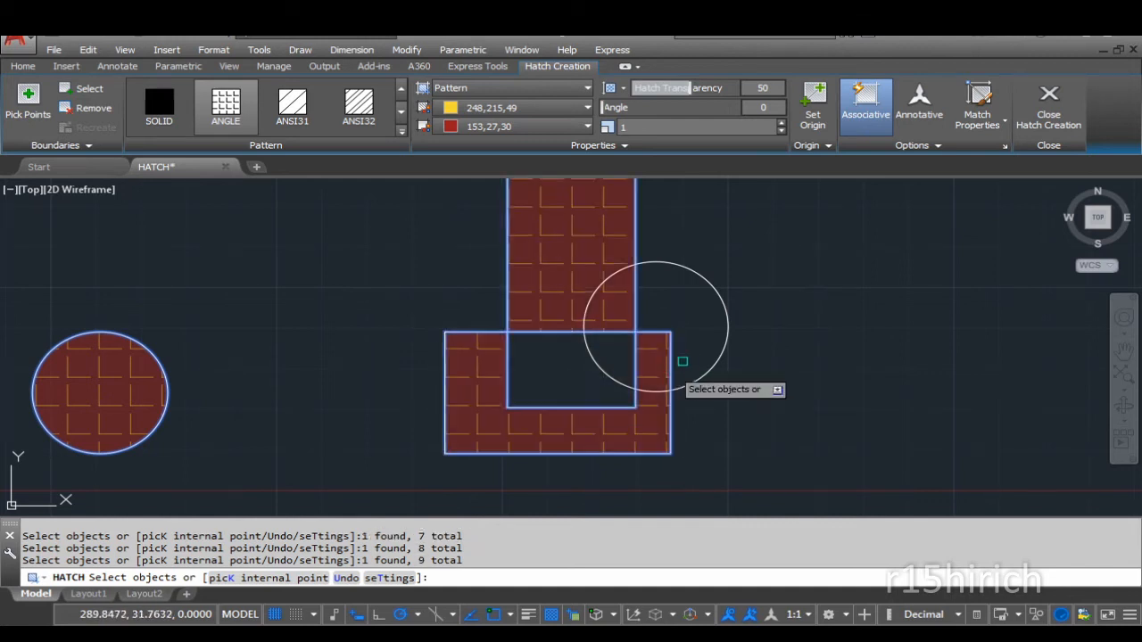
click(719, 360)
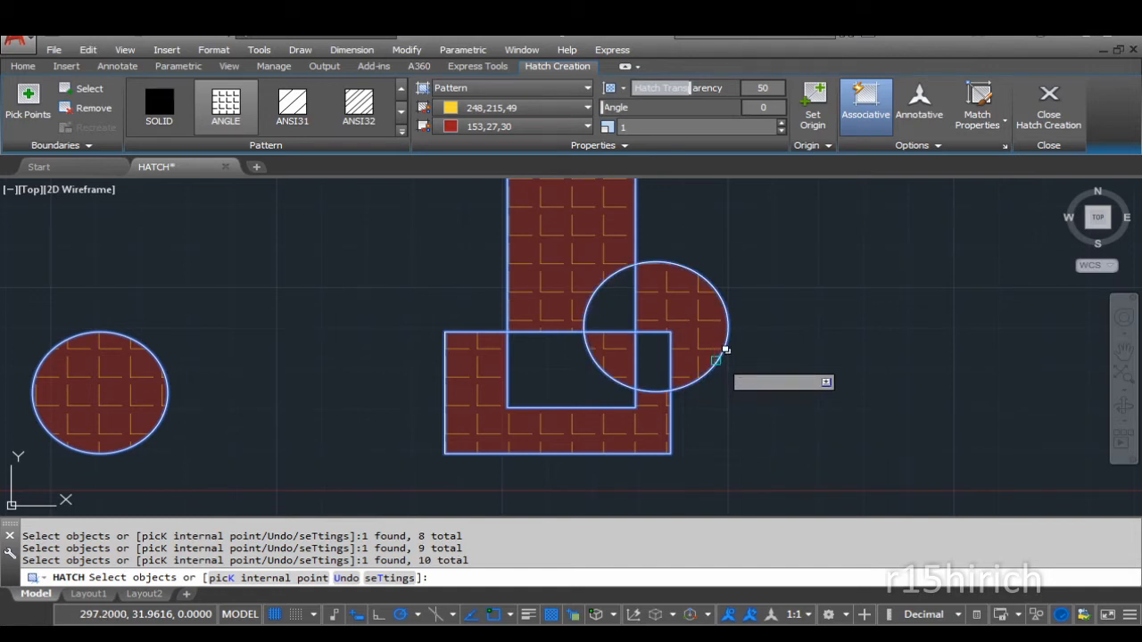
Add the small square at the centre of the nested shapes to the hatch and finish the command
scroll(716, 360, up, 2)
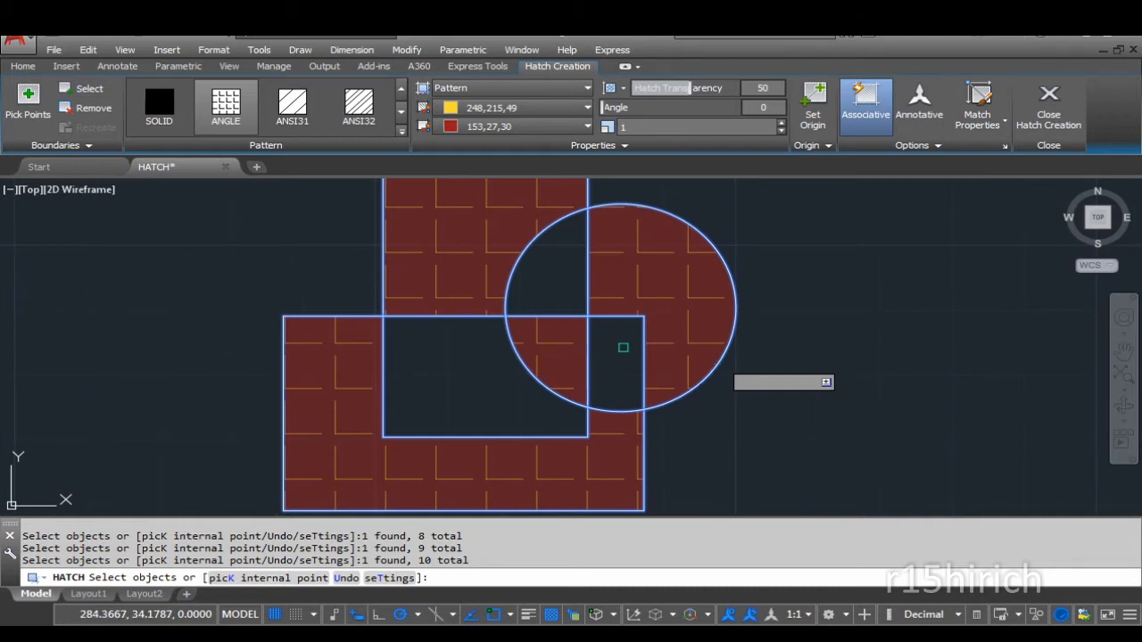
scroll(623, 347, down, 2)
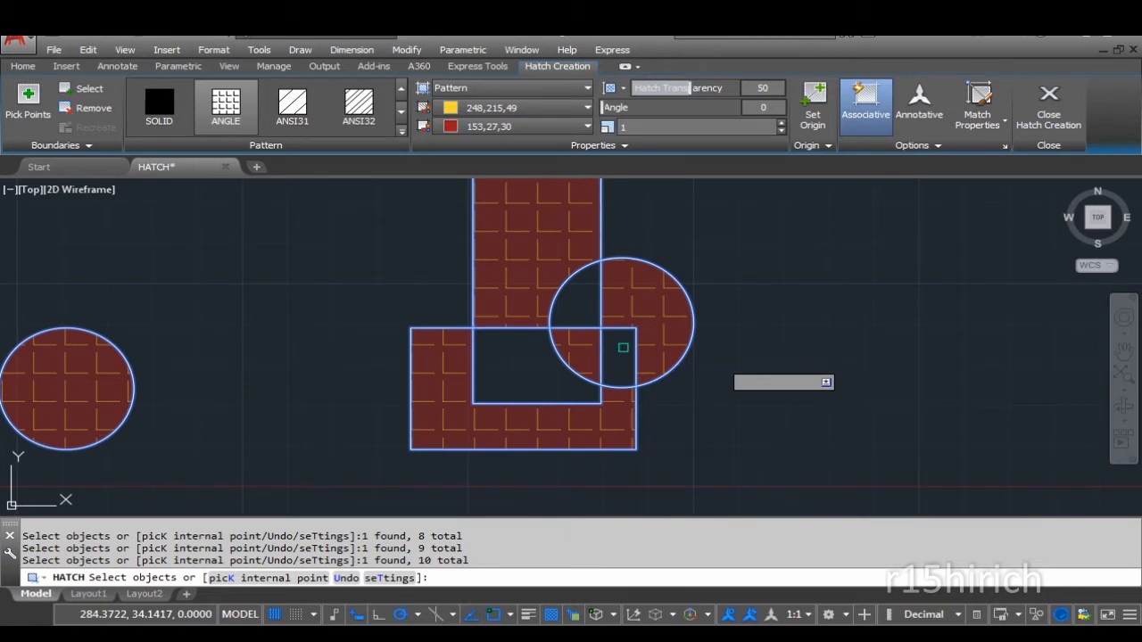
scroll(622, 347, down, 2)
middle_drag(756, 347, 514, 331)
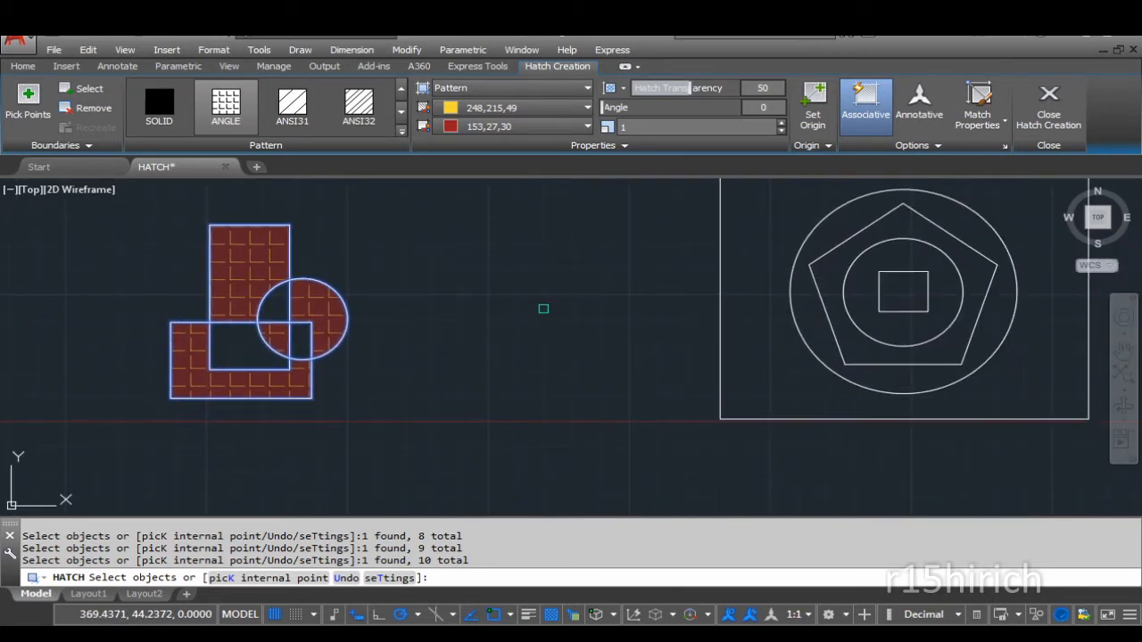
middle_drag(793, 282, 592, 347)
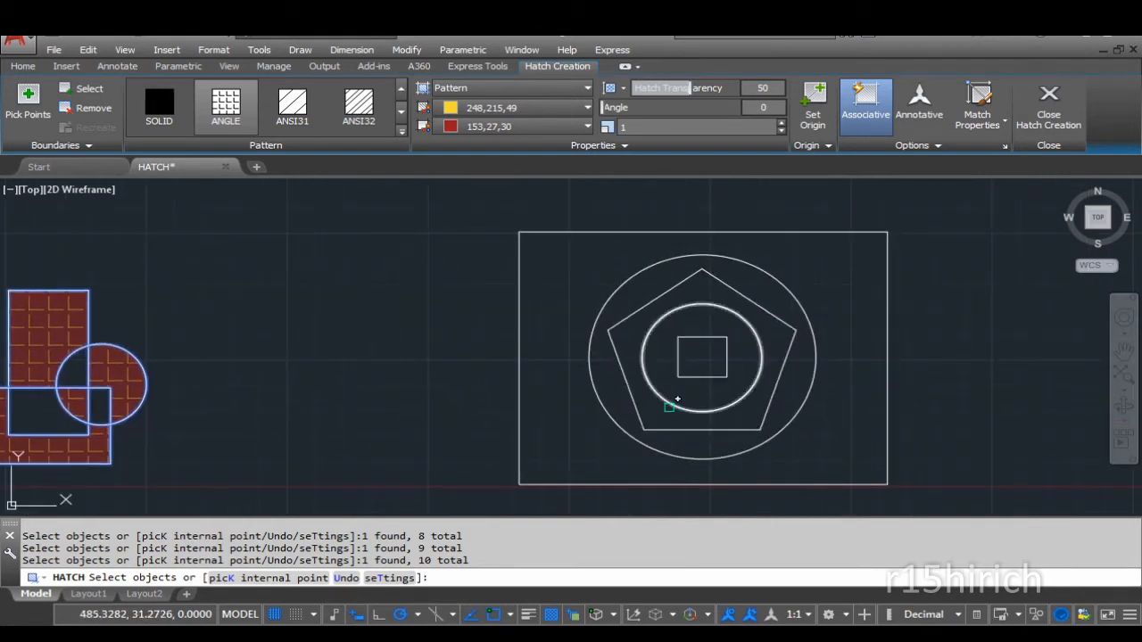
click(702, 371)
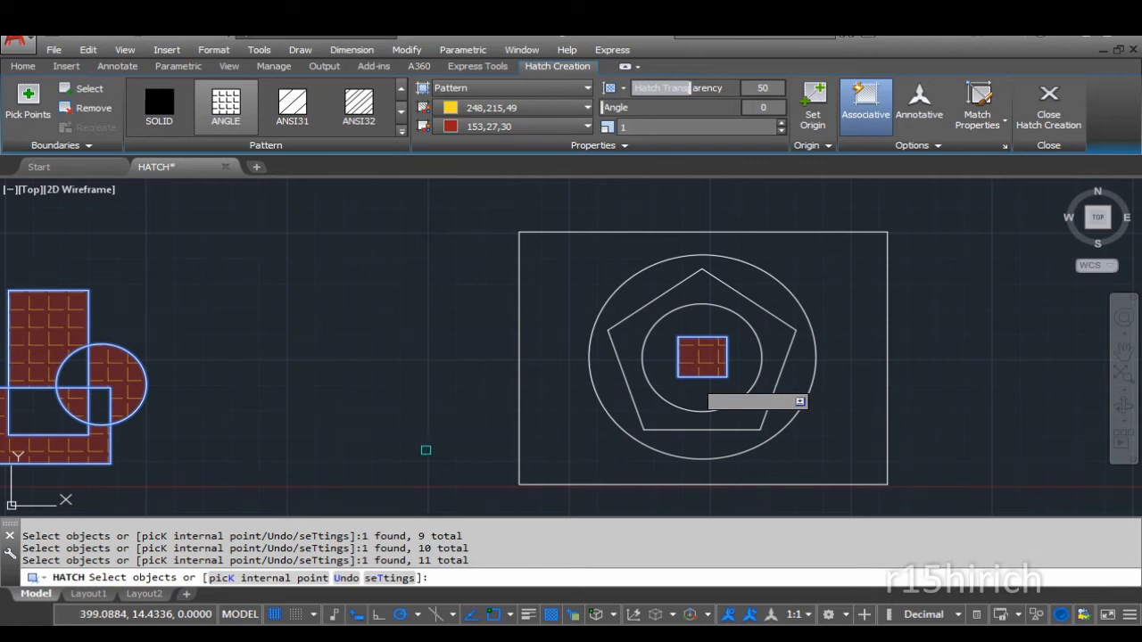
key(Return)
Create another ANGLE hatch between the pentagon and the inner circle by selecting both objects
key(Return)
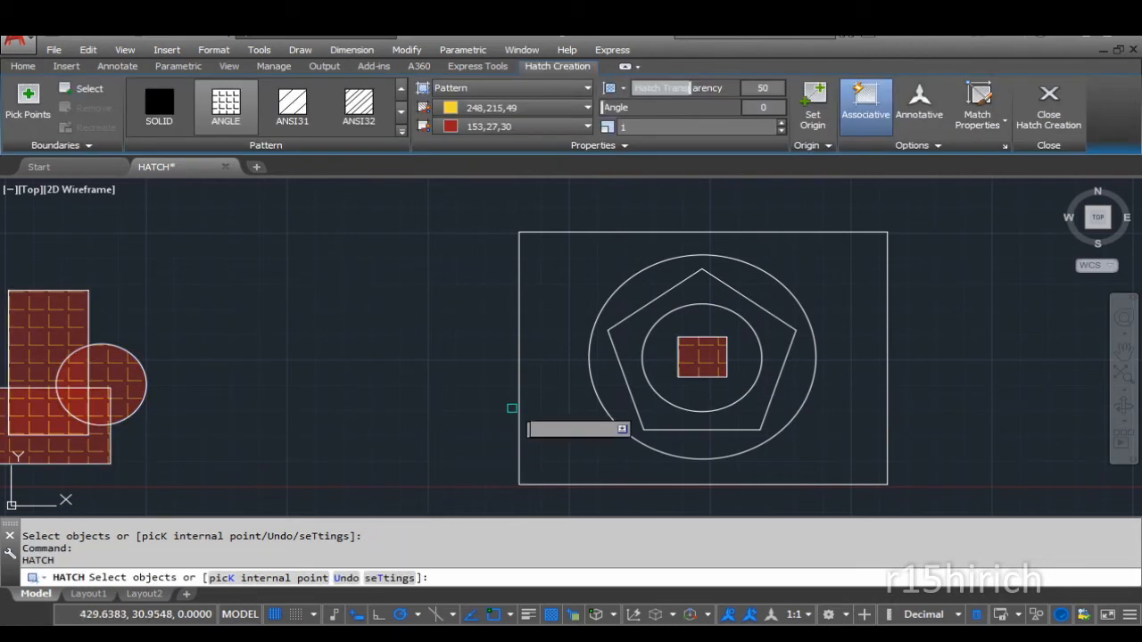
click(622, 393)
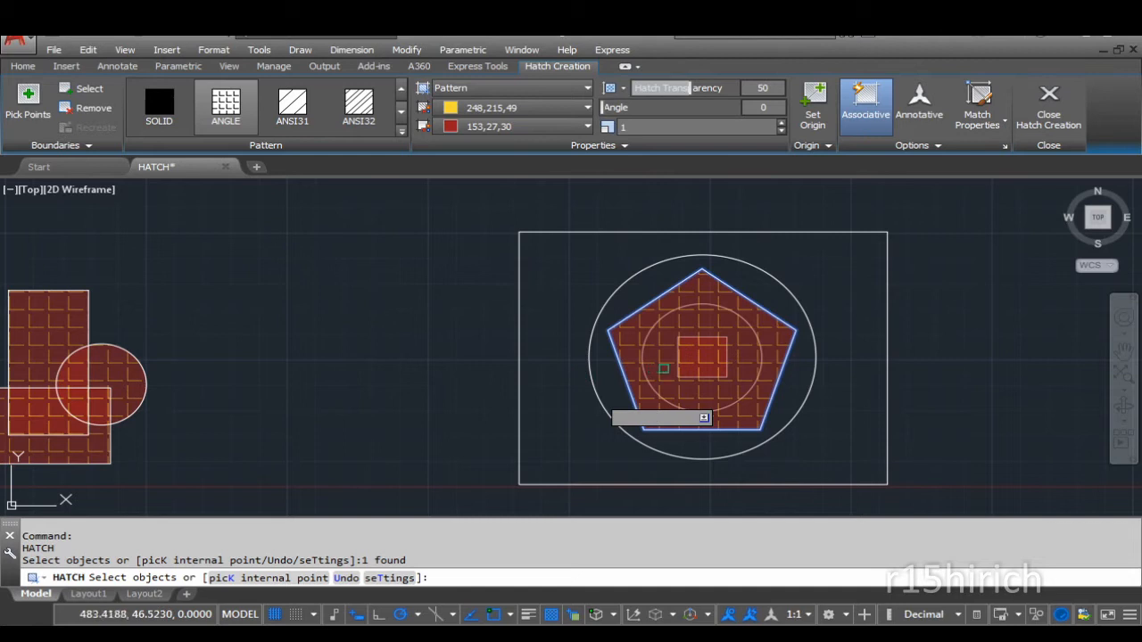
click(657, 393)
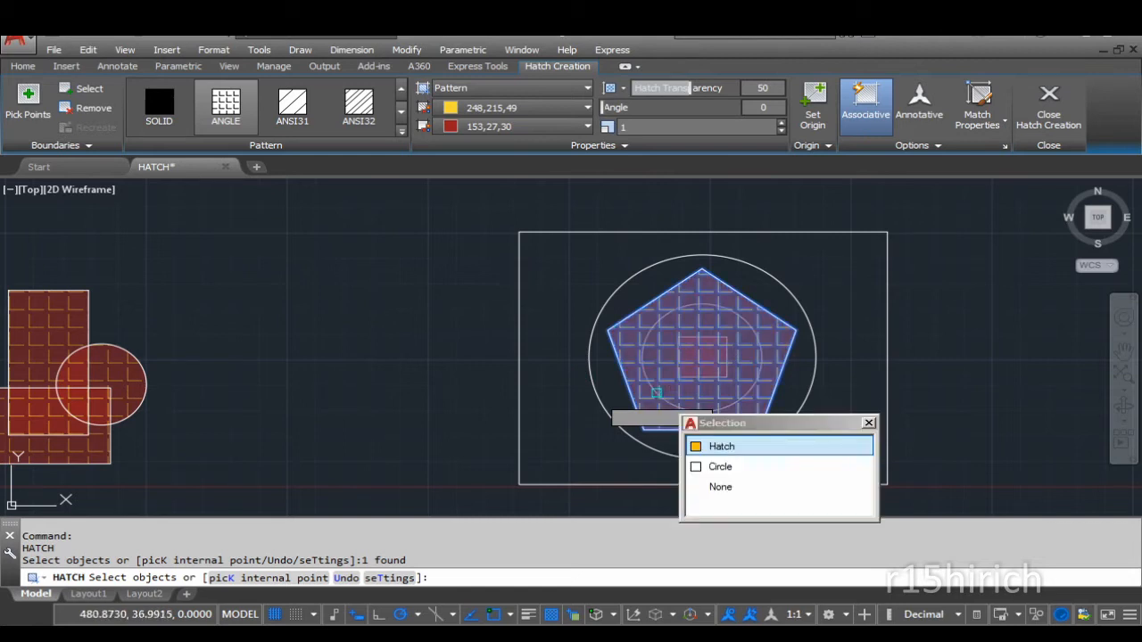
click(720, 467)
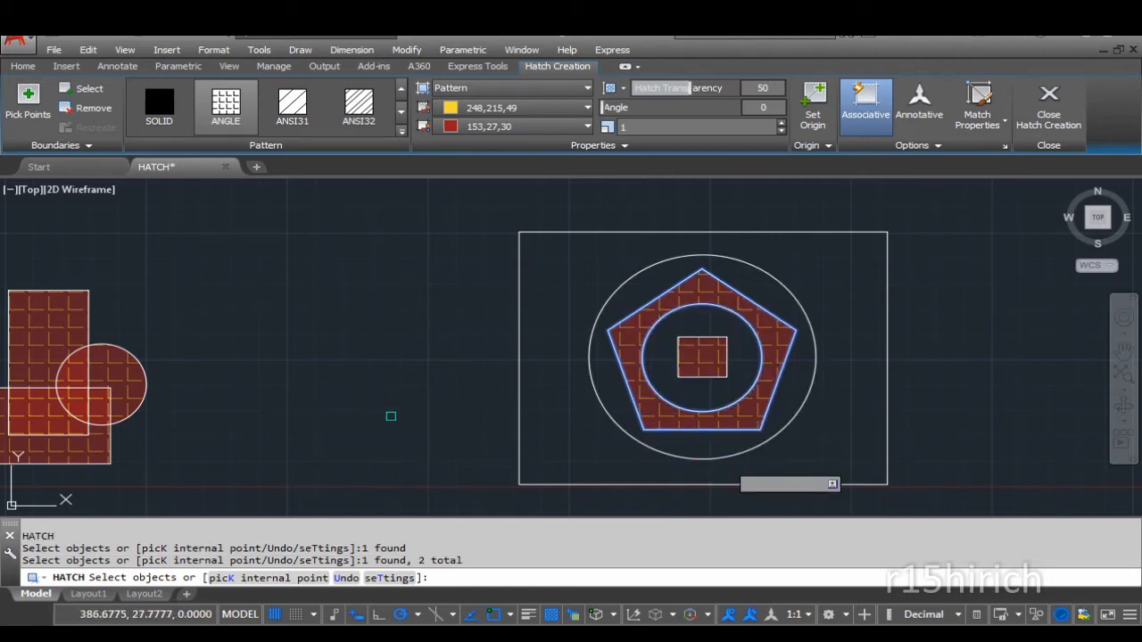
key(Return)
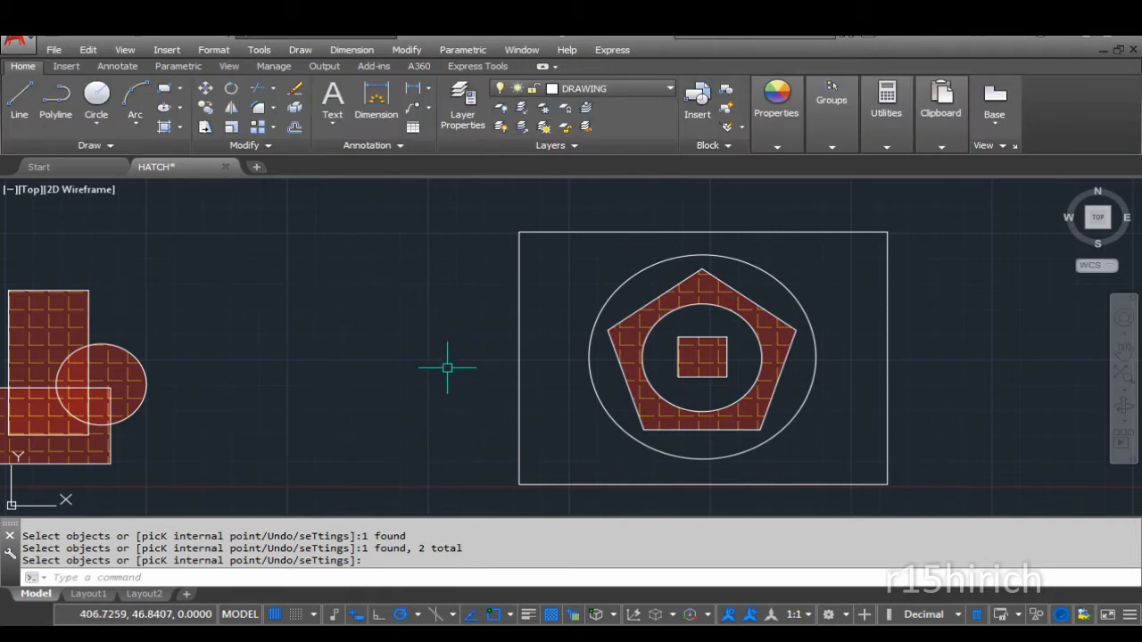
scroll(448, 368, down, 2)
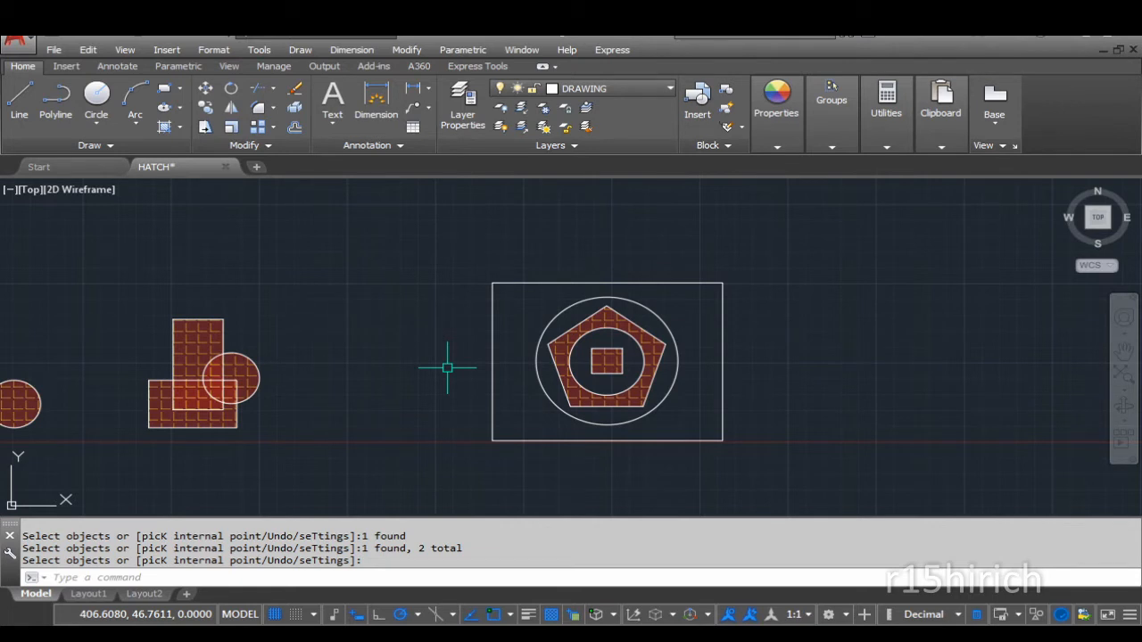
key(Return)
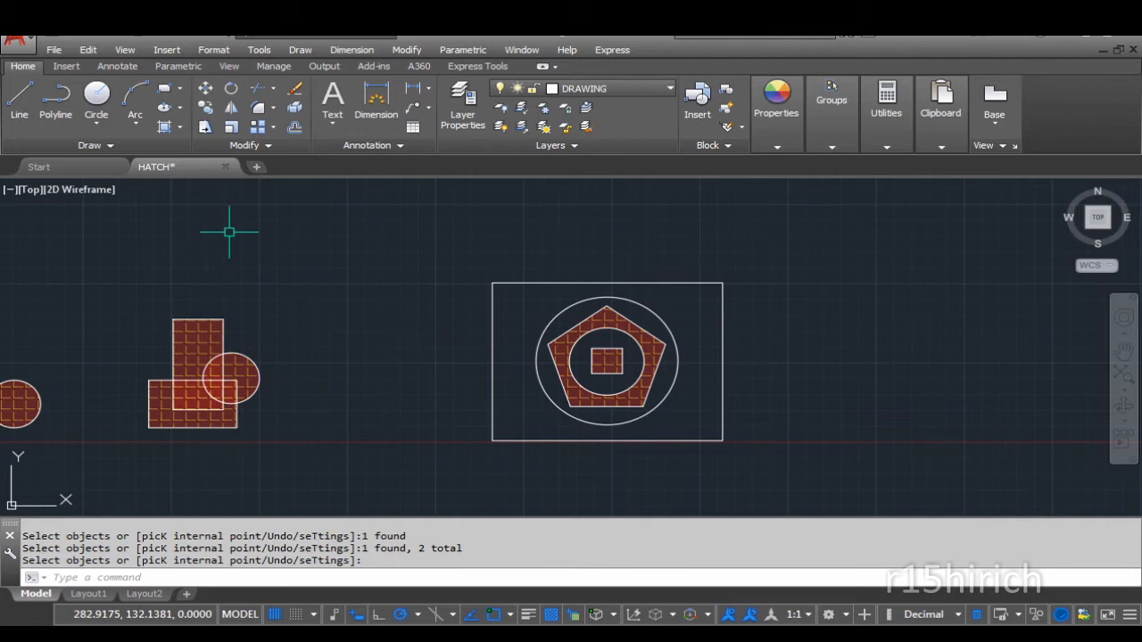
click(164, 107)
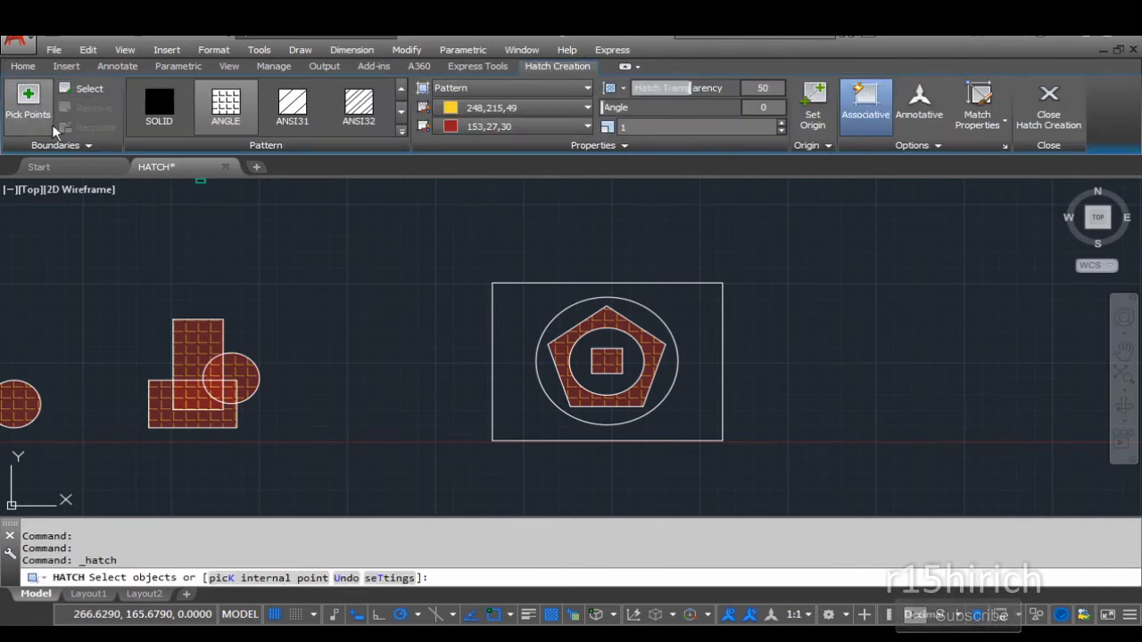
scroll(362, 370, up, 5)
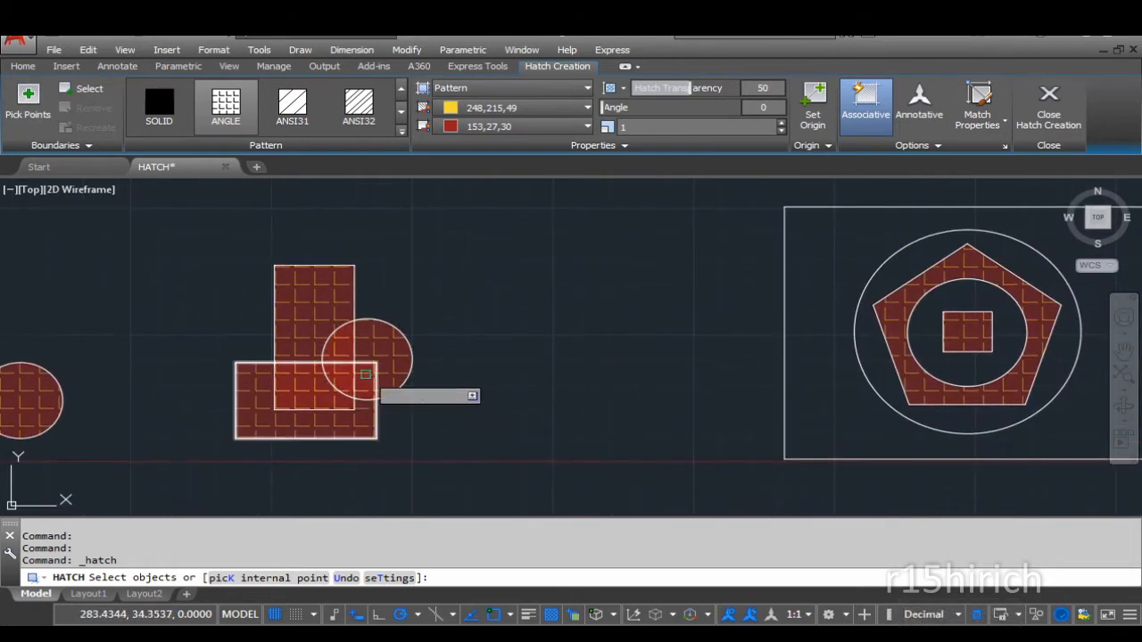
scroll(528, 303, down, 5)
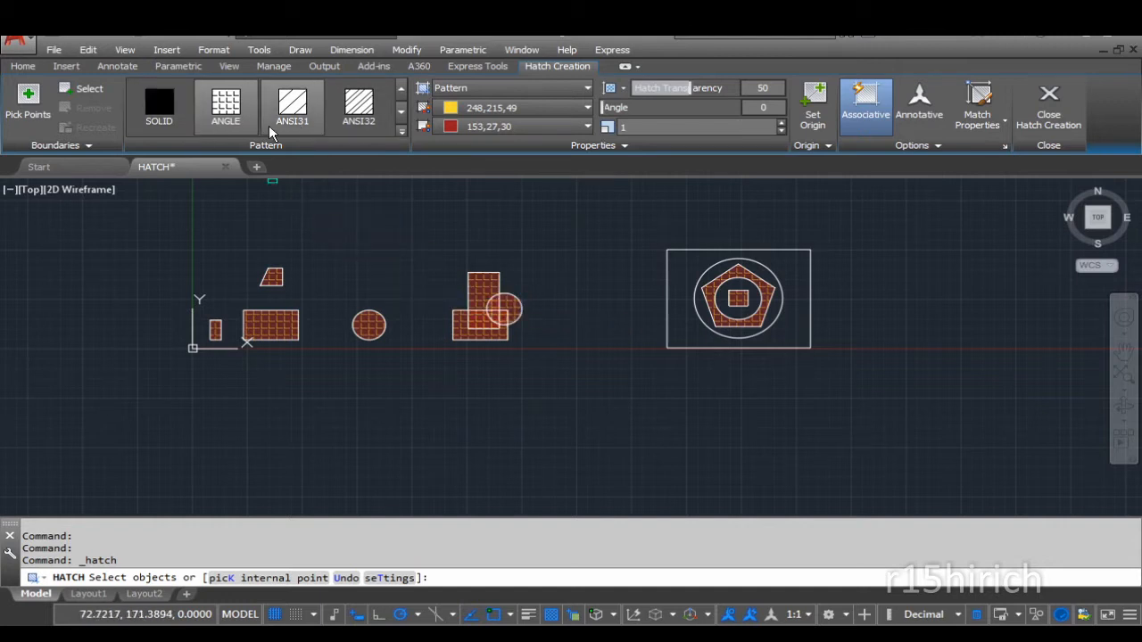
key(Escape)
key(Escape)
key(Escape)
key(Escape)
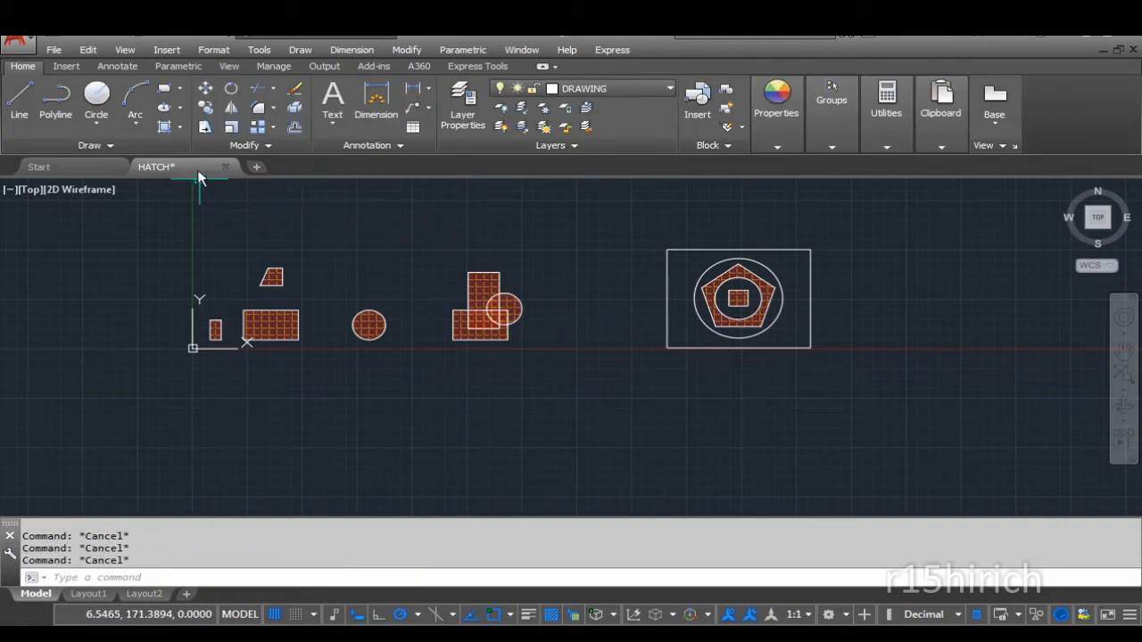
Start a hatch with the SOLID pattern and select the large circle around the pentagon as its boundary
click(181, 127)
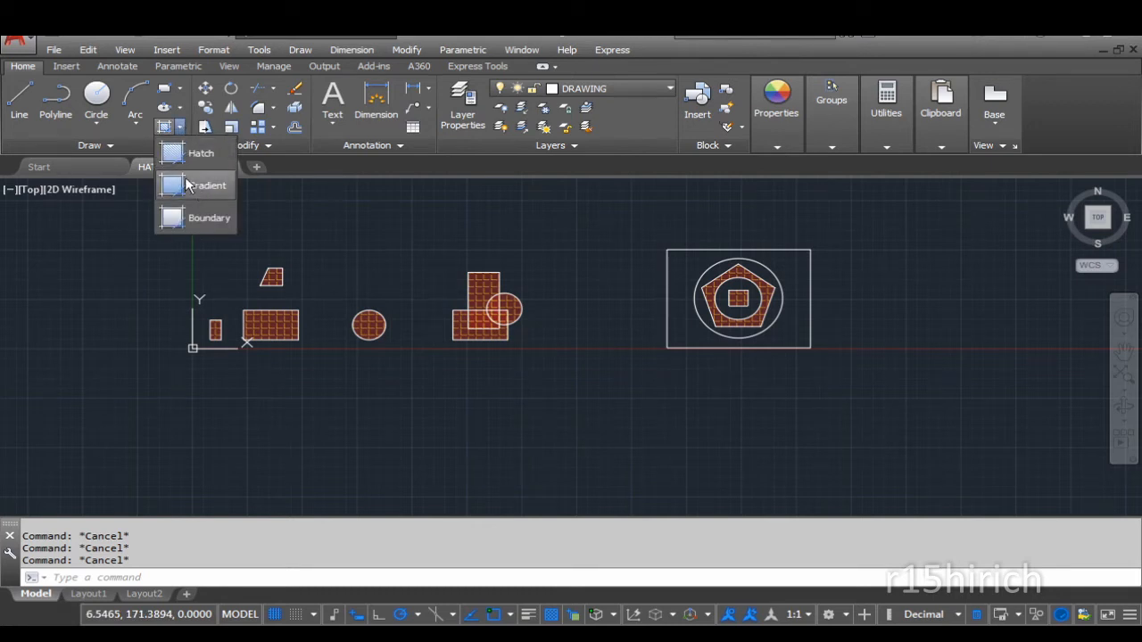
click(419, 205)
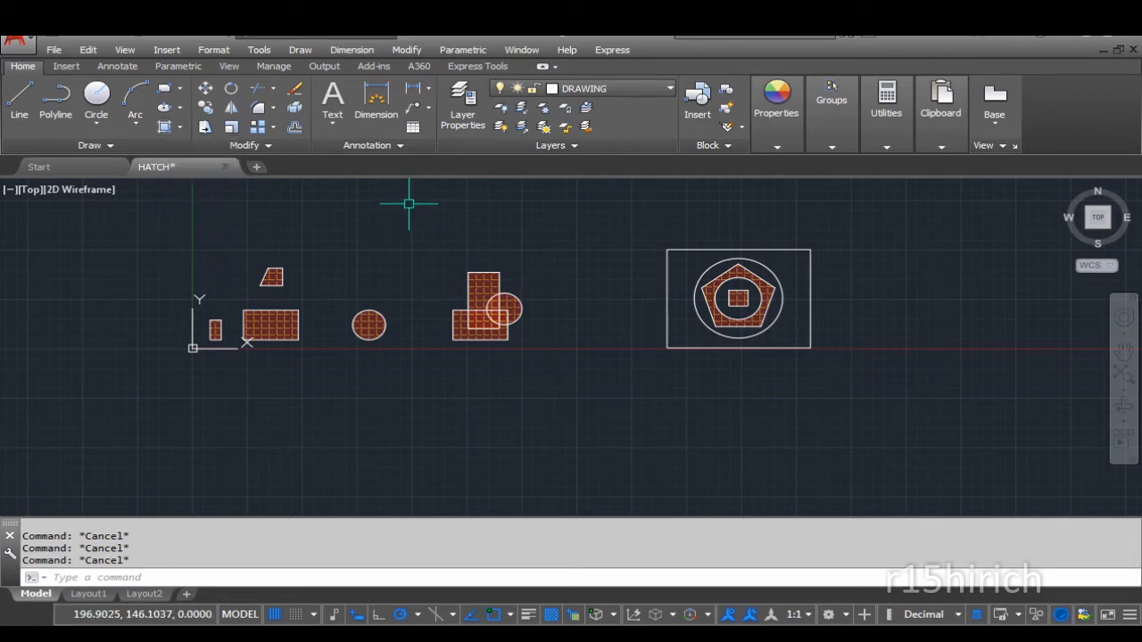
text(h)
key(Return)
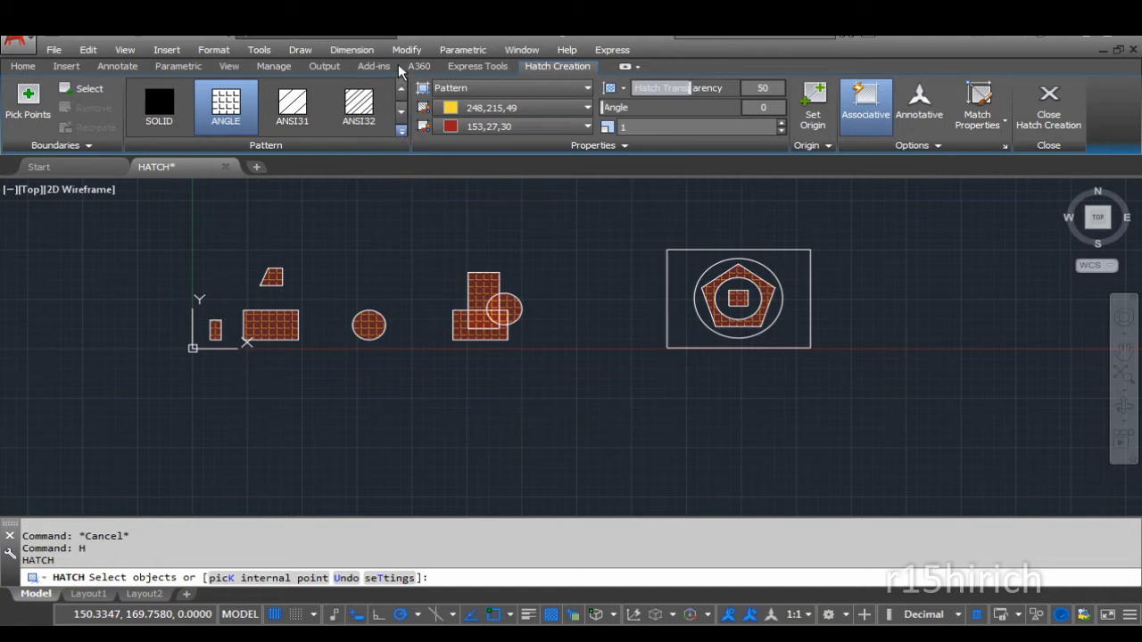
click(159, 109)
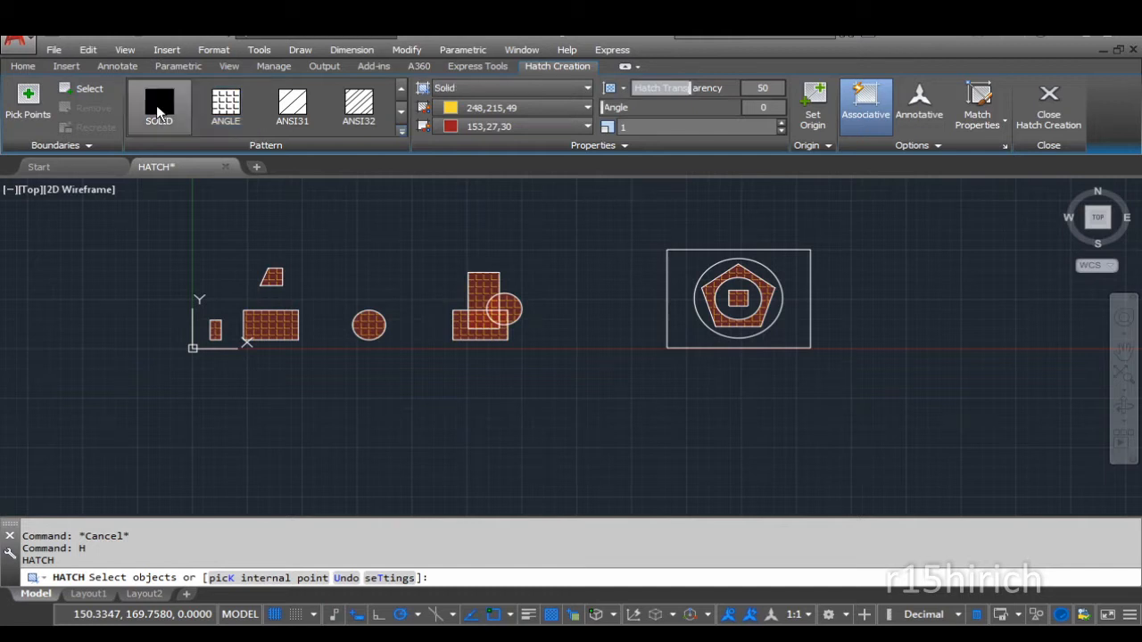
middle_drag(618, 343, 612, 357)
scroll(669, 359, up, 6)
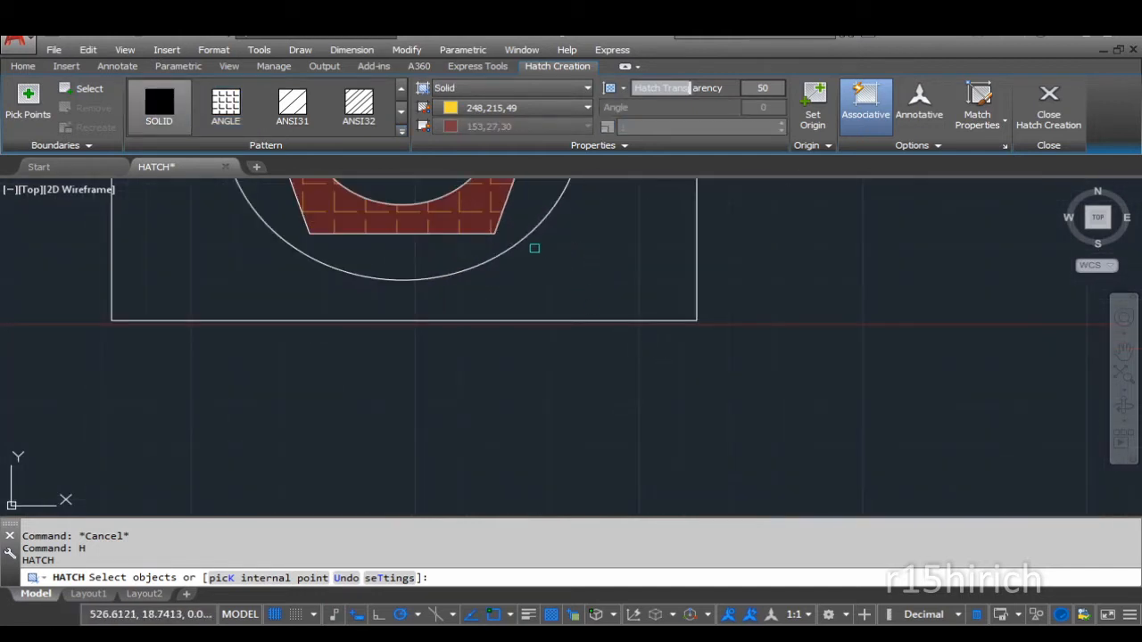
click(525, 238)
Try to add the pentagon as a second boundary object of the solid hatch and finish the command
mouse_move(581, 308)
middle_down()
mouse_move(574, 359)
mouse_move(607, 481)
middle_up()
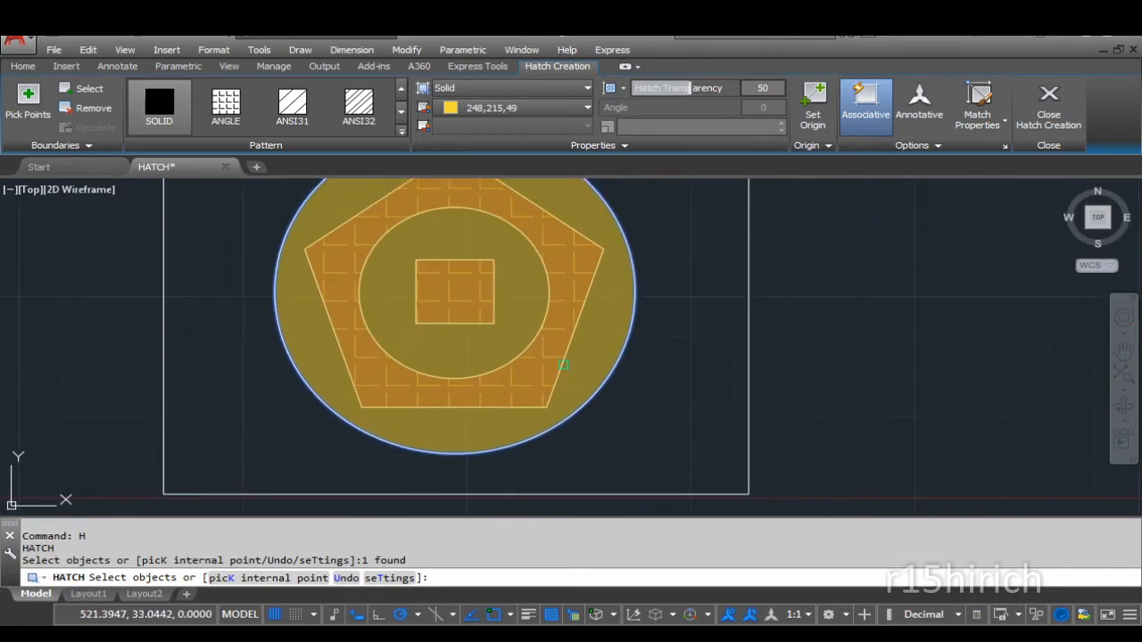
click(563, 364)
click(563, 366)
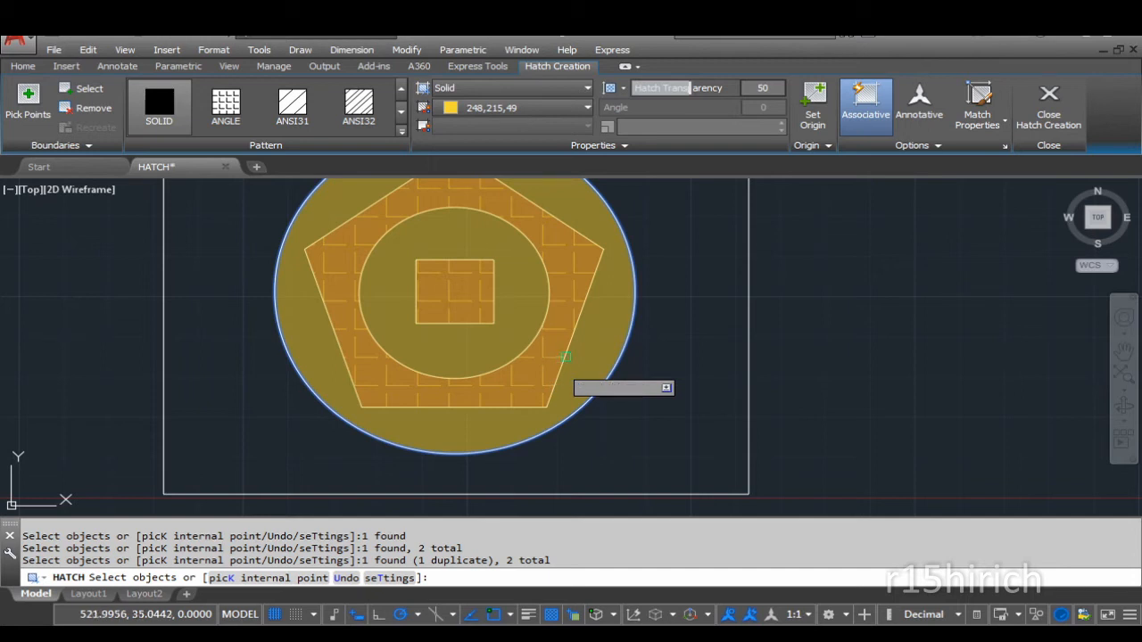
click(565, 357)
click(540, 344)
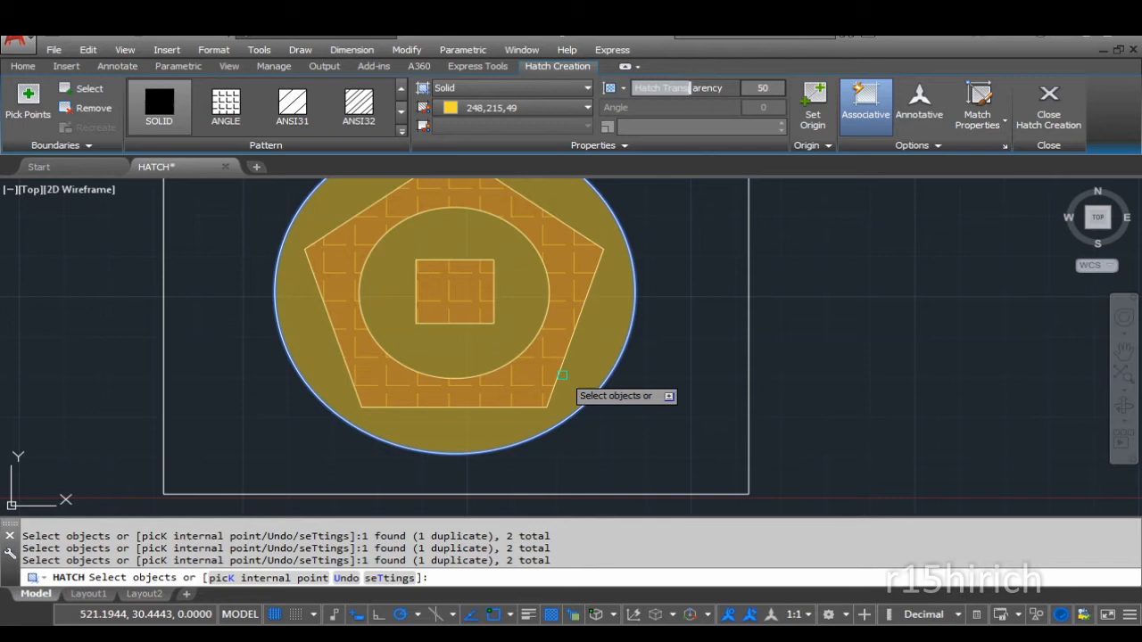
key(Return)
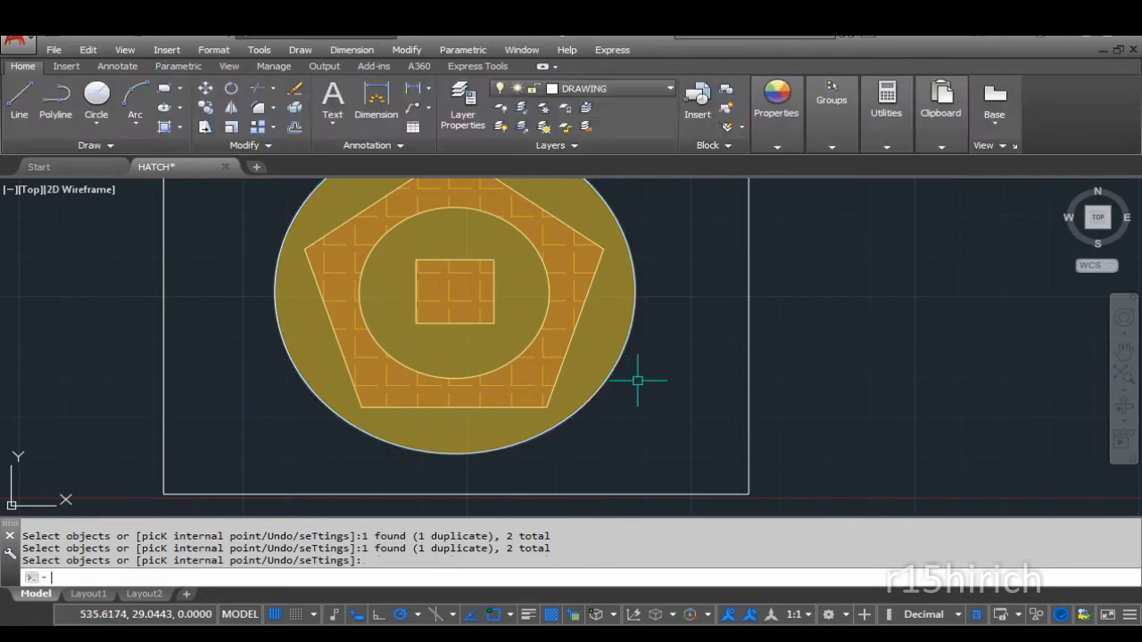
Send the solid hatch in the large circle to the back of the draw order and clear the selection
click(596, 389)
click(591, 362)
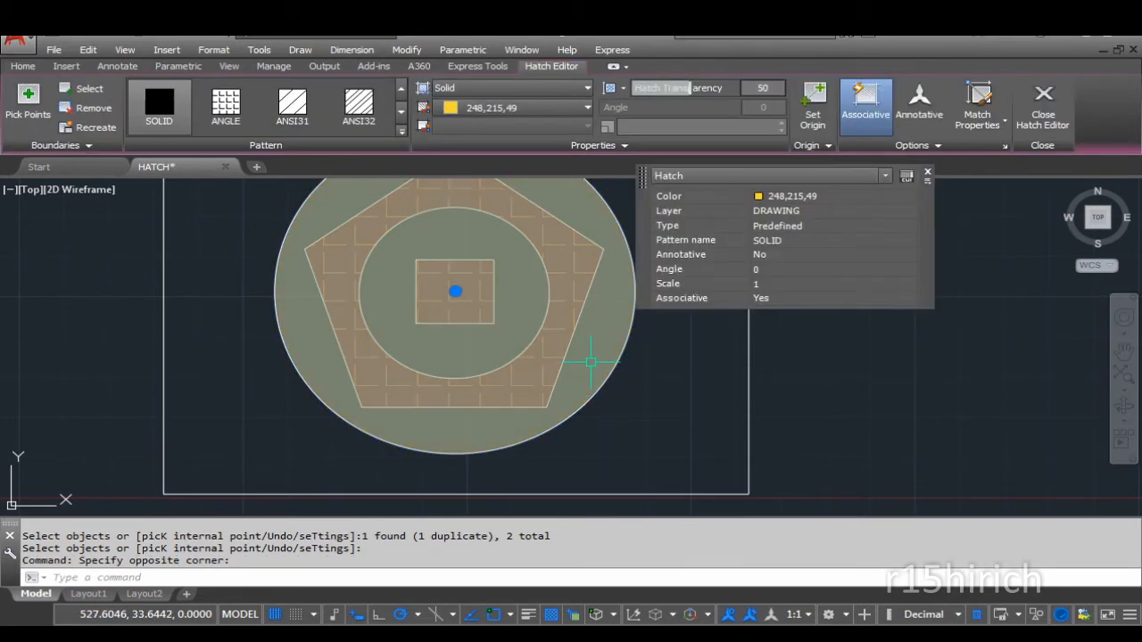
right_click(592, 361)
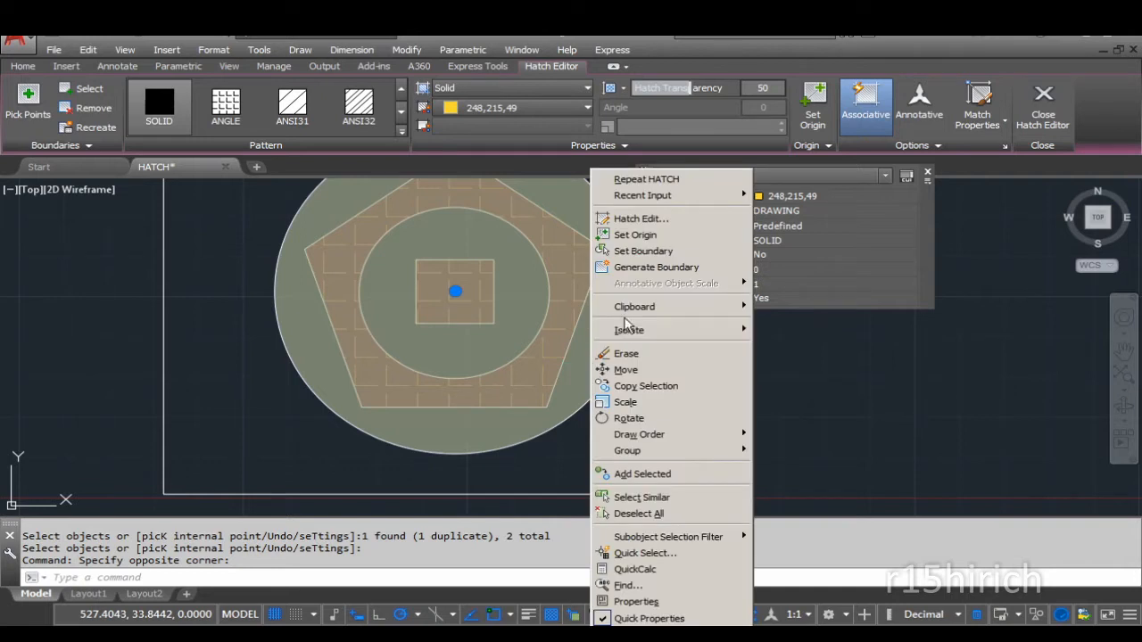
mouse_move(724, 436)
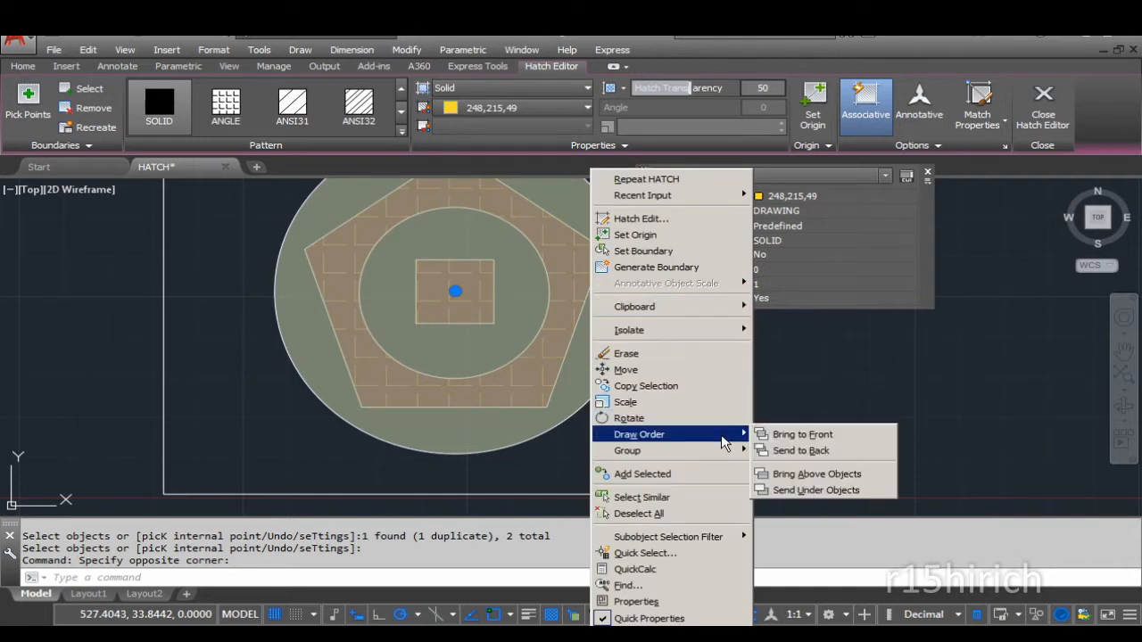
click(797, 451)
key(Escape)
key(Escape)
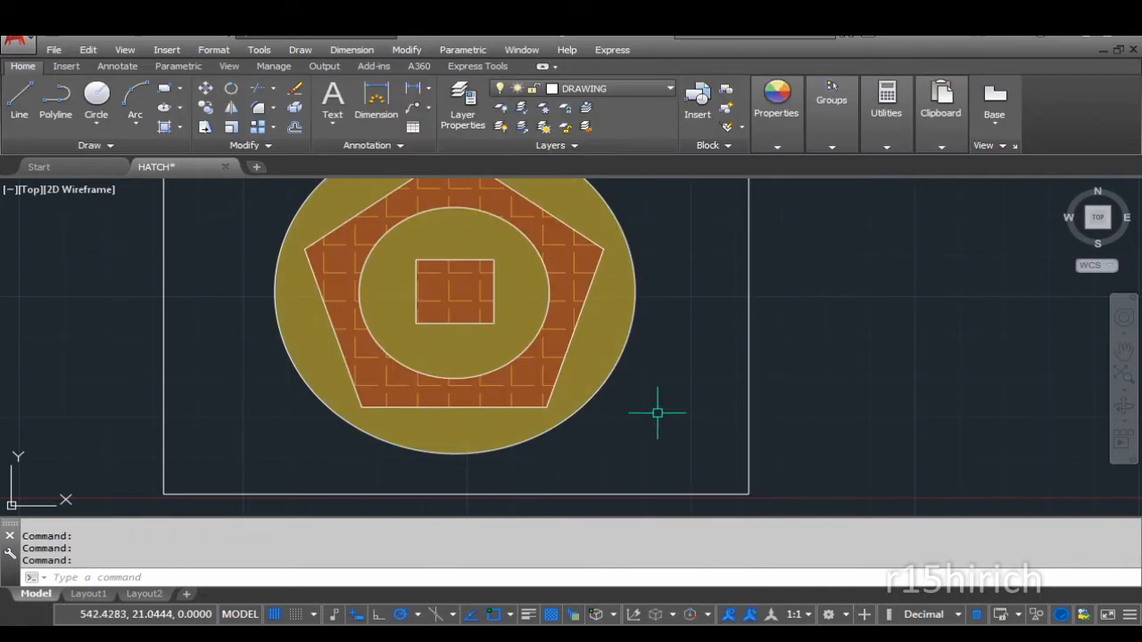
Bring the ANGLE hatch between the pentagon and the inner circle to the front of the draw order and deselect it
click(561, 322)
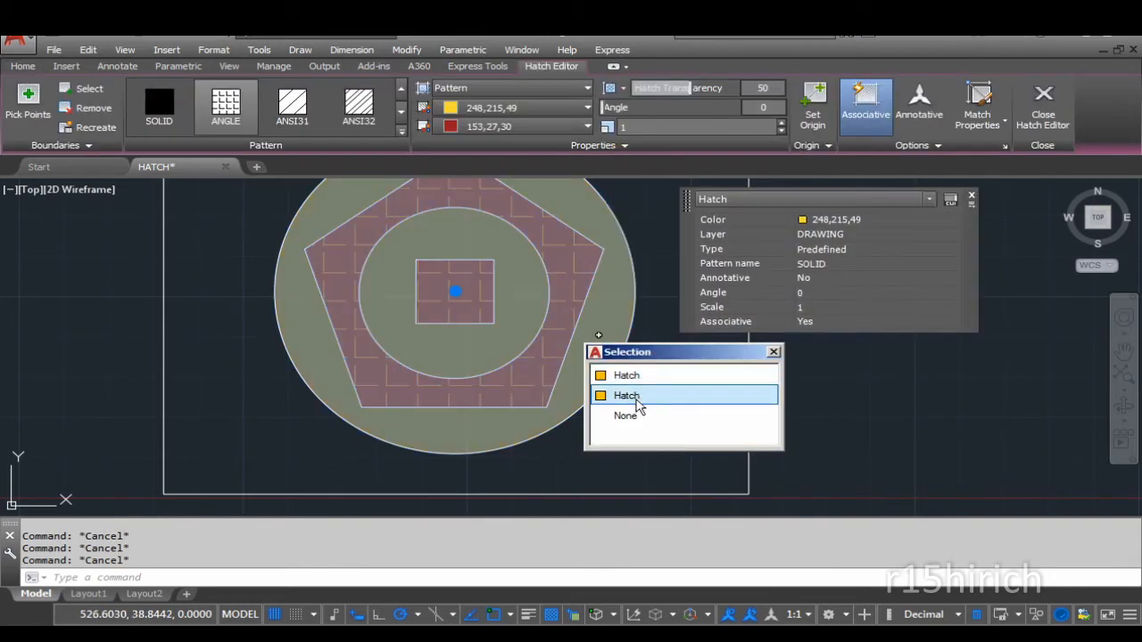
click(639, 376)
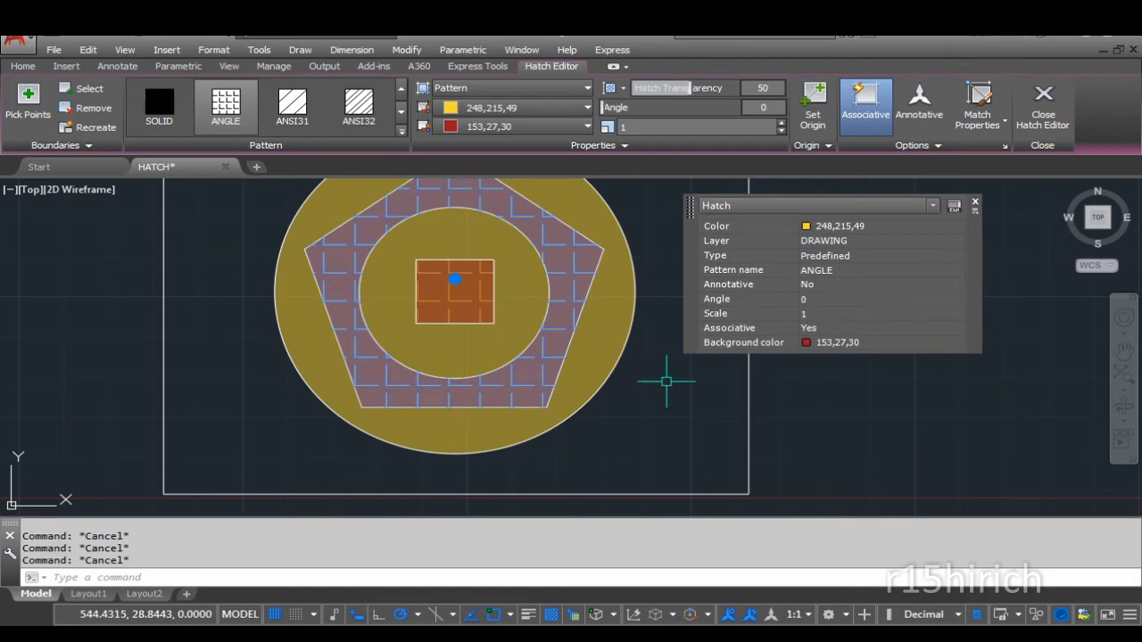
right_click(668, 382)
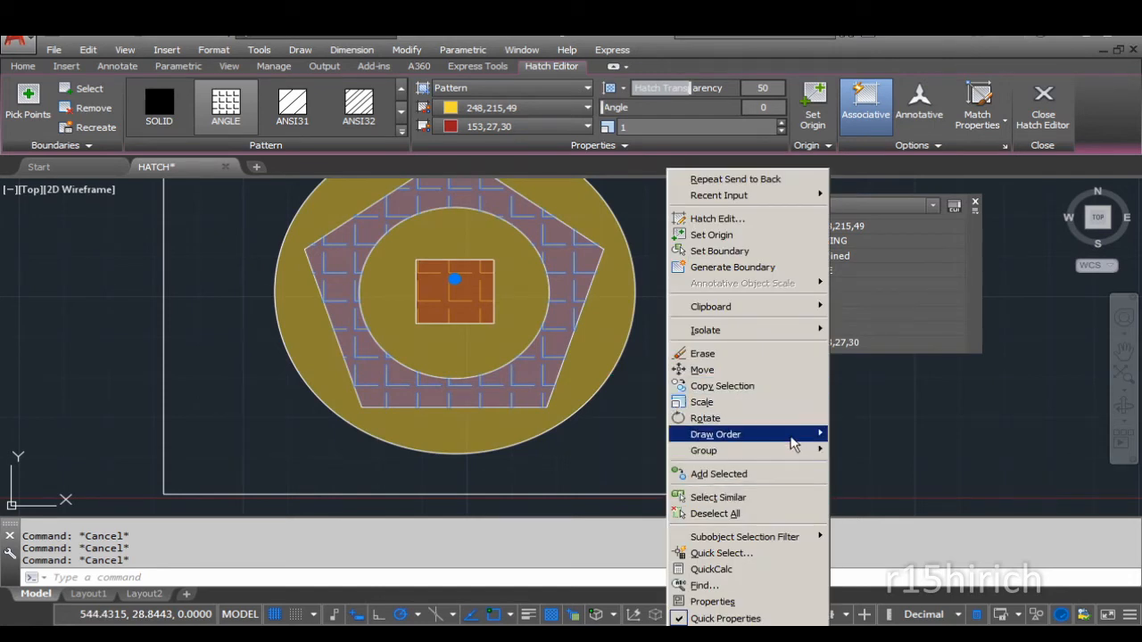
mouse_move(802, 437)
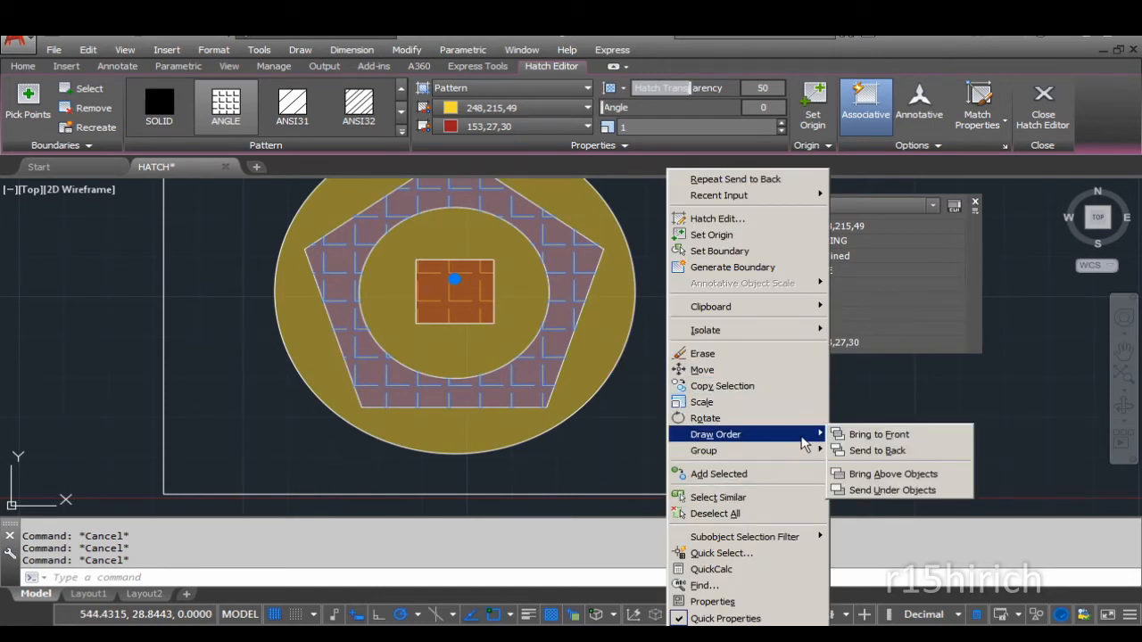
click(889, 436)
key(Escape)
key(Escape)
key(Escape)
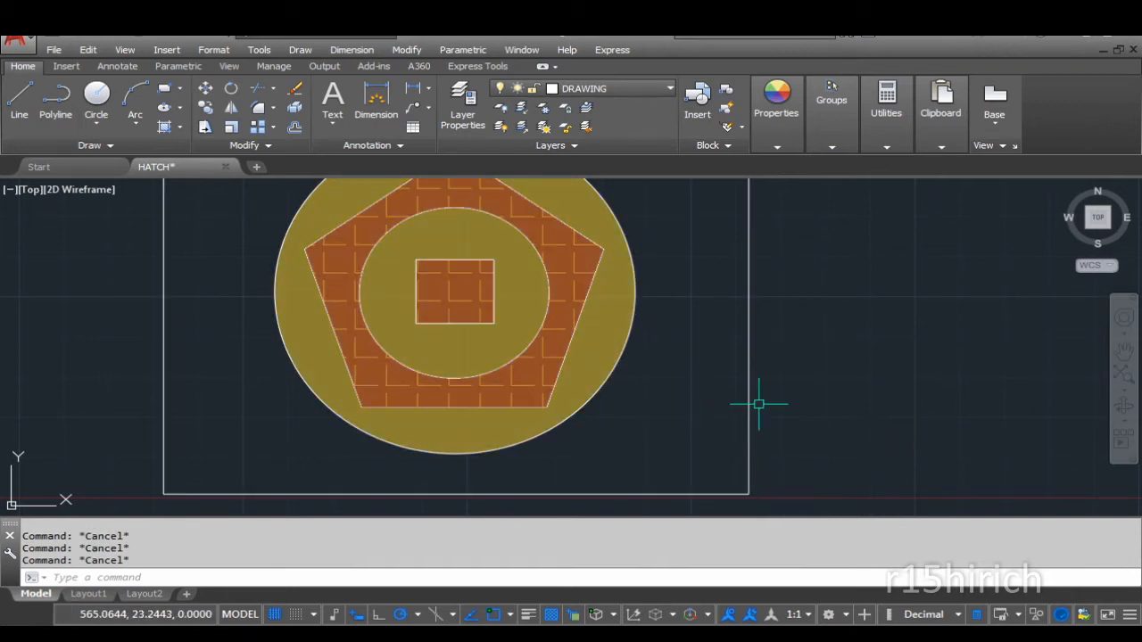
Delete the ANGLE hatch inside the standalone circle
scroll(663, 382, down, 4)
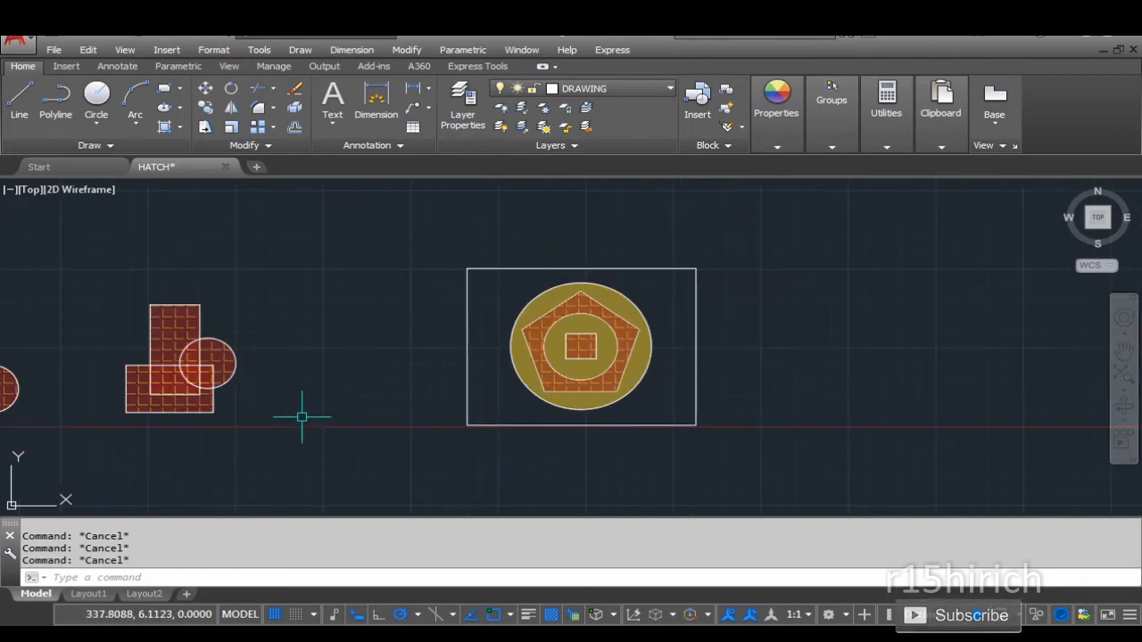
middle_drag(373, 416, 910, 349)
middle_drag(578, 371, 543, 432)
scroll(535, 416, up, 2)
click(480, 375)
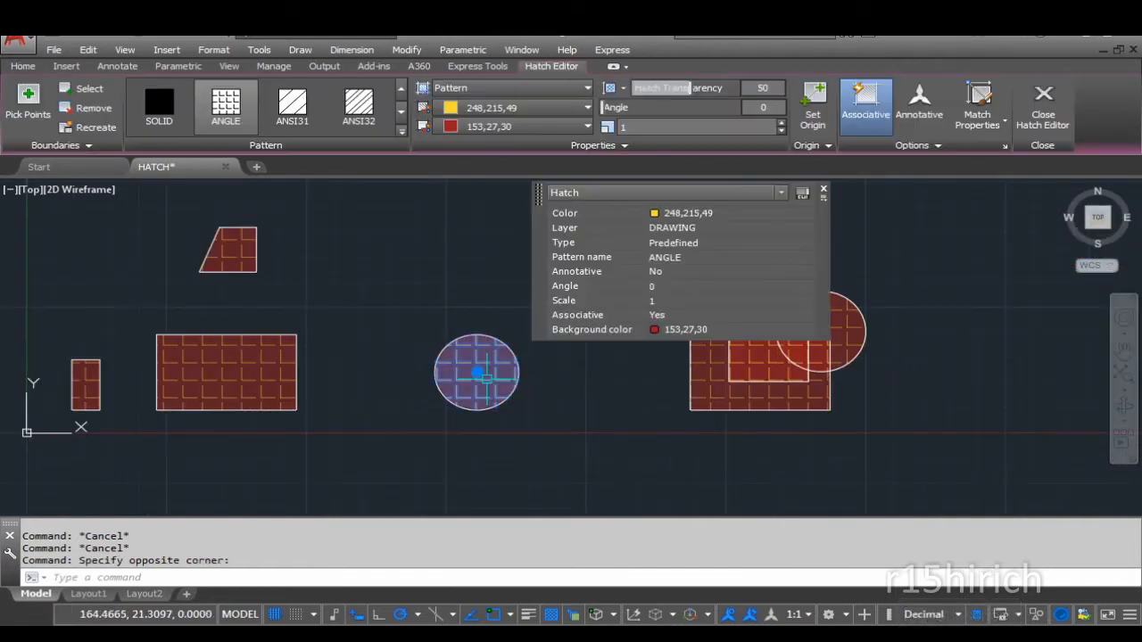
key(Delete)
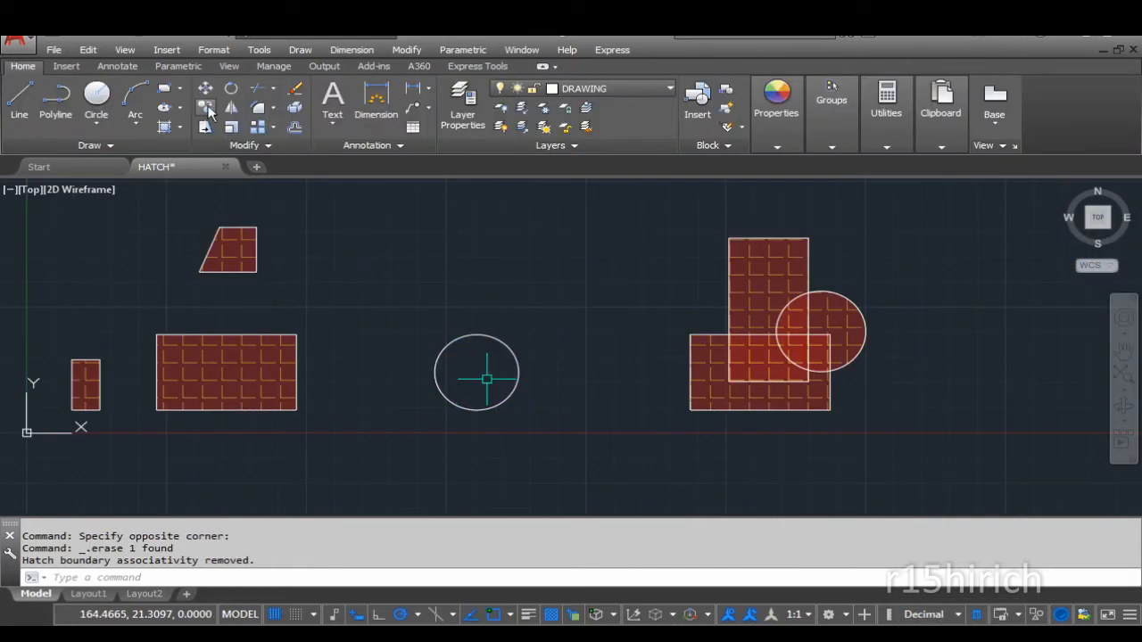
Choose ANSI31 as the pattern for new hatches and leave the Hatch command without picking a boundary
click(163, 128)
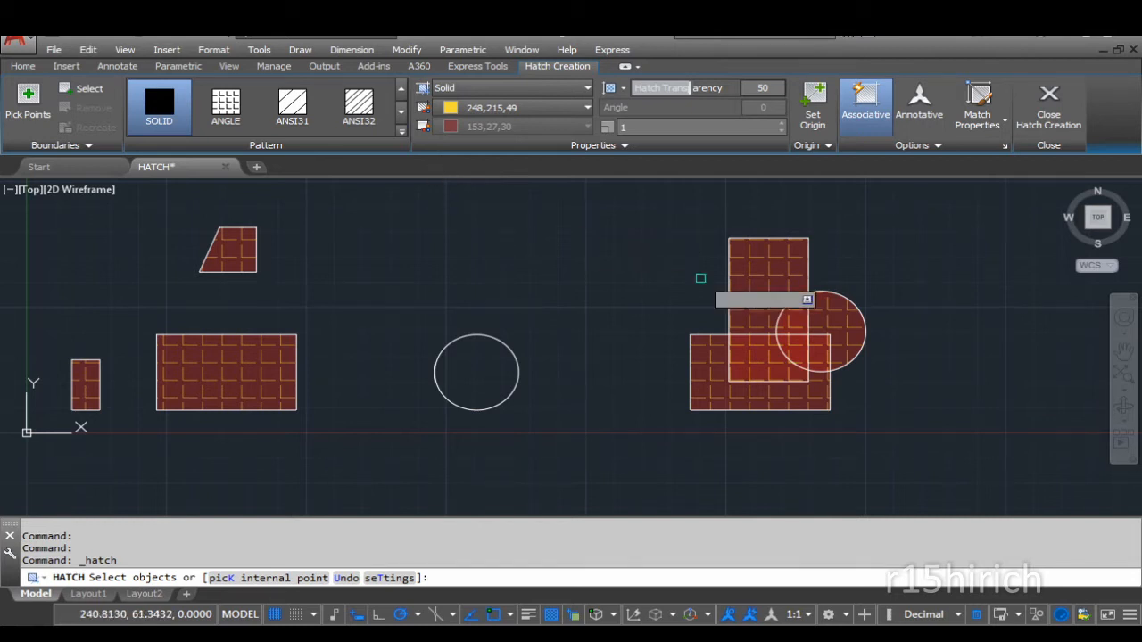
middle_drag(655, 229, 530, 235)
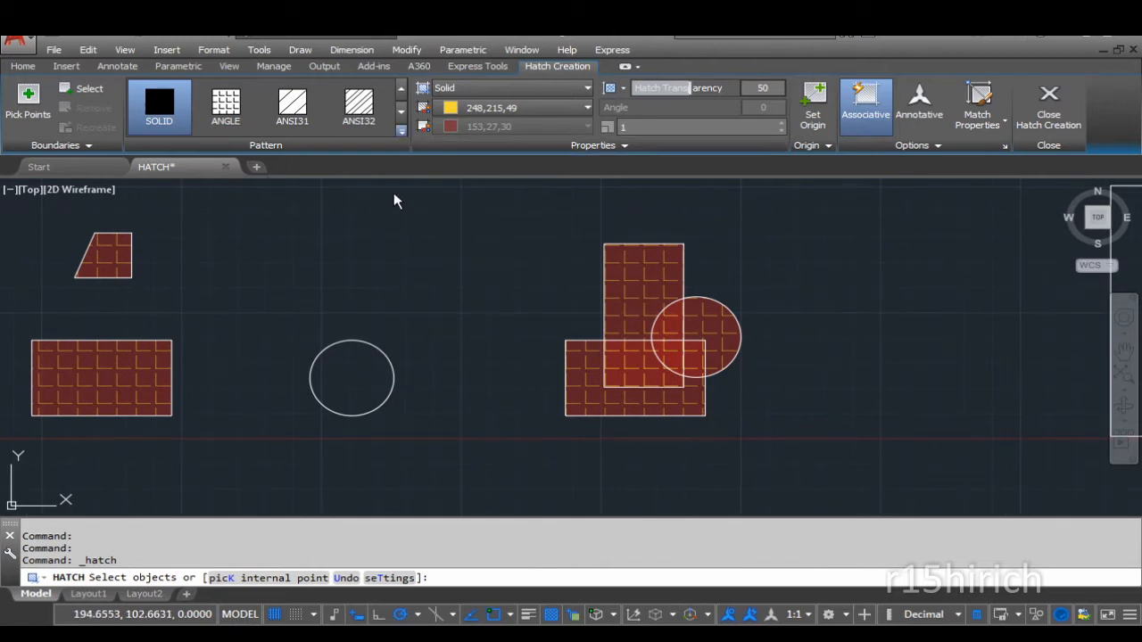
click(297, 114)
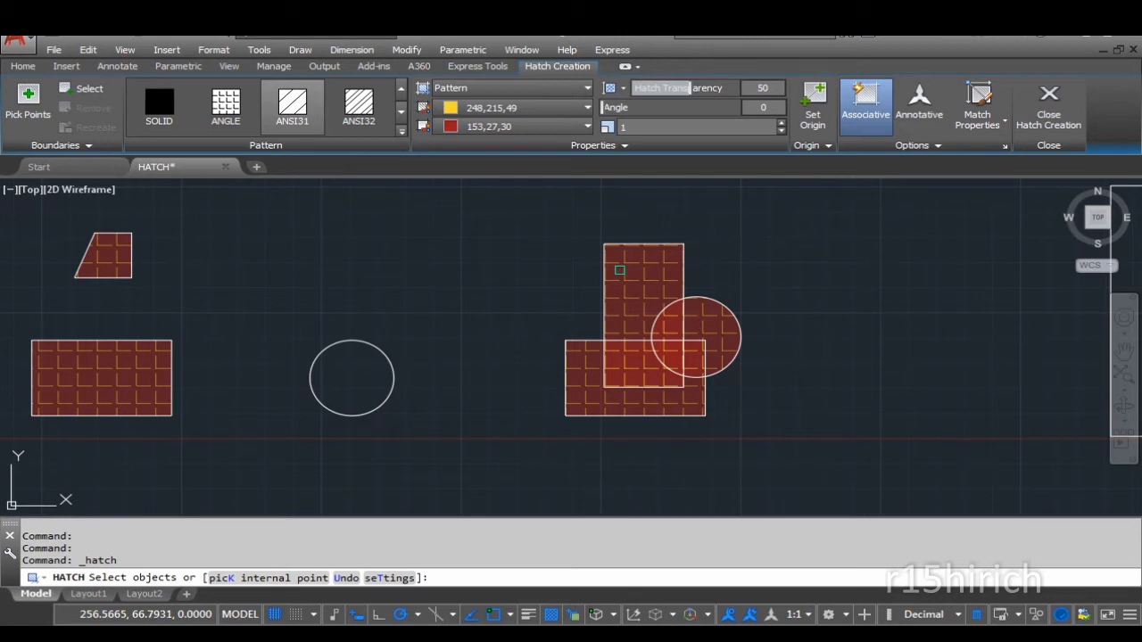
key(Escape)
Delete the hatches from the two overlapping rectangles and the circle crossing them
click(628, 272)
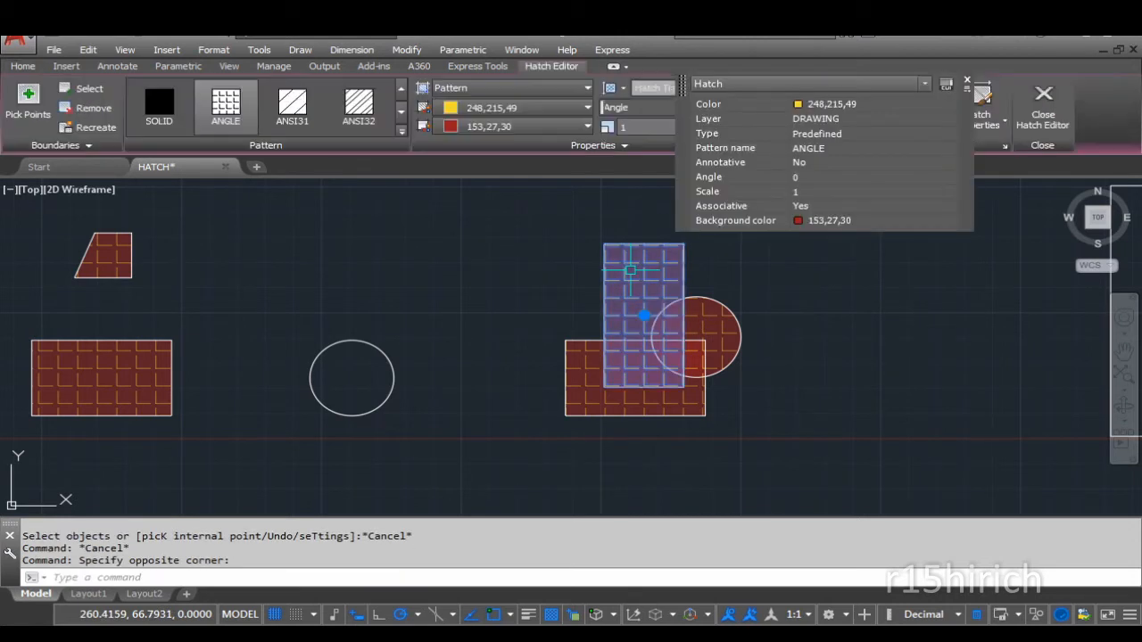
key(Delete)
click(700, 330)
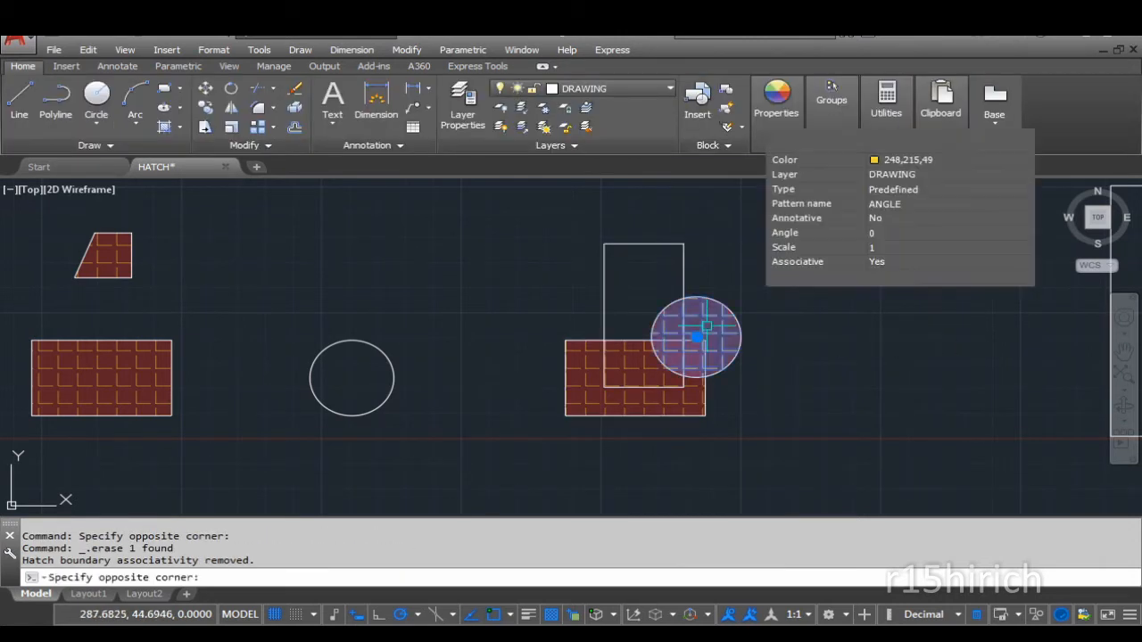
key(Delete)
click(585, 387)
key(Delete)
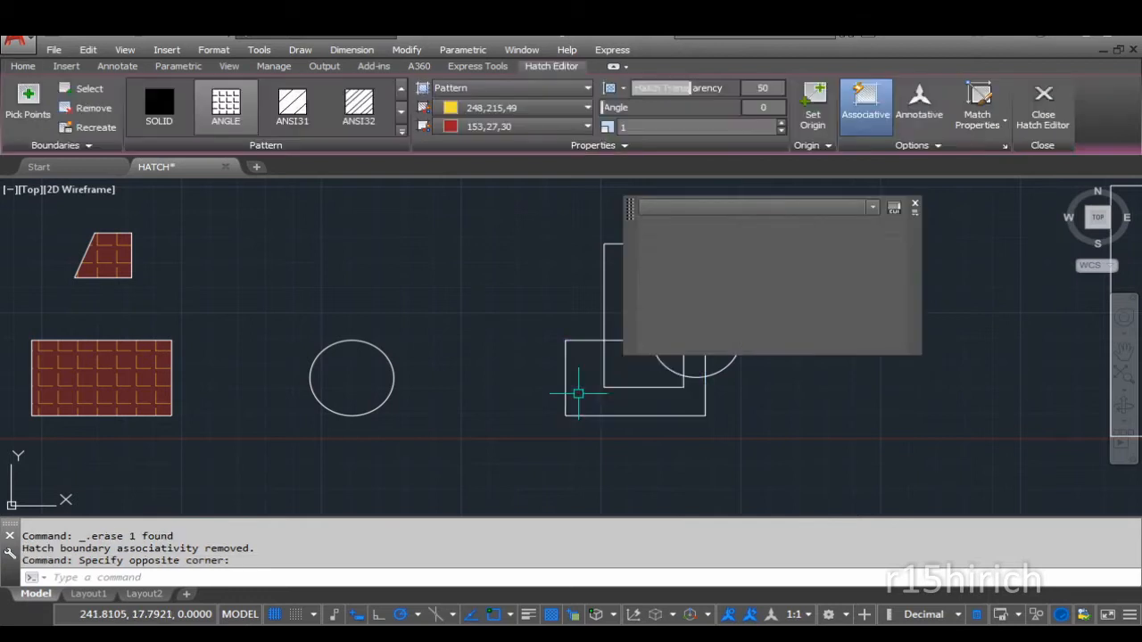
Start a hatch with the ANSI31 pattern and select the standalone circle as its boundary
text(H)
key(Return)
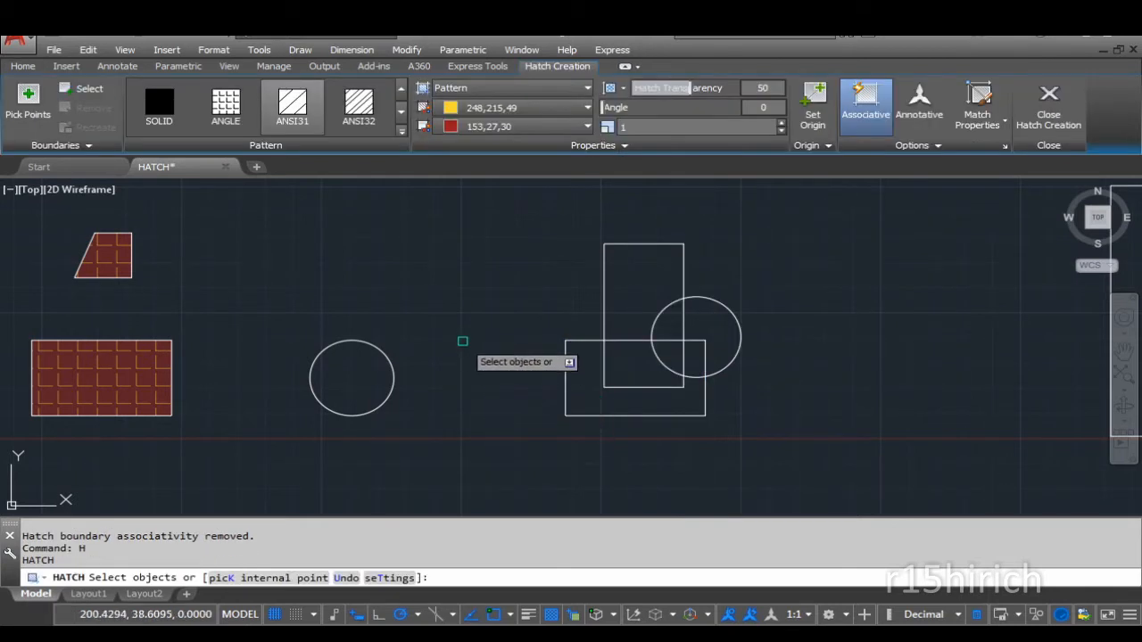
click(398, 381)
scroll(371, 380, up, 5)
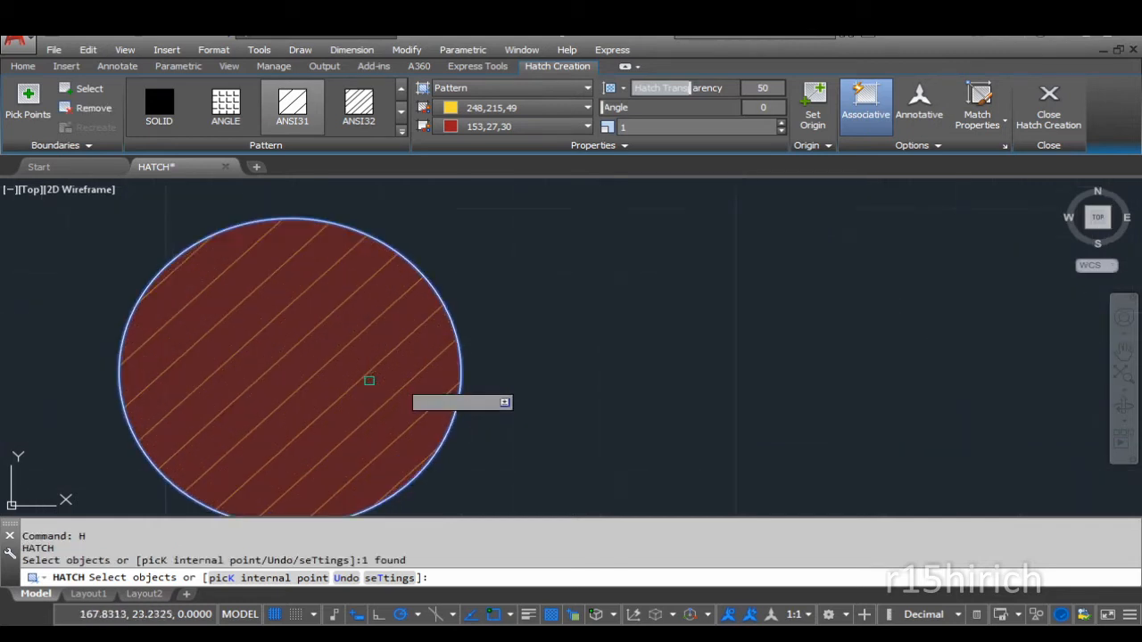
click(295, 114)
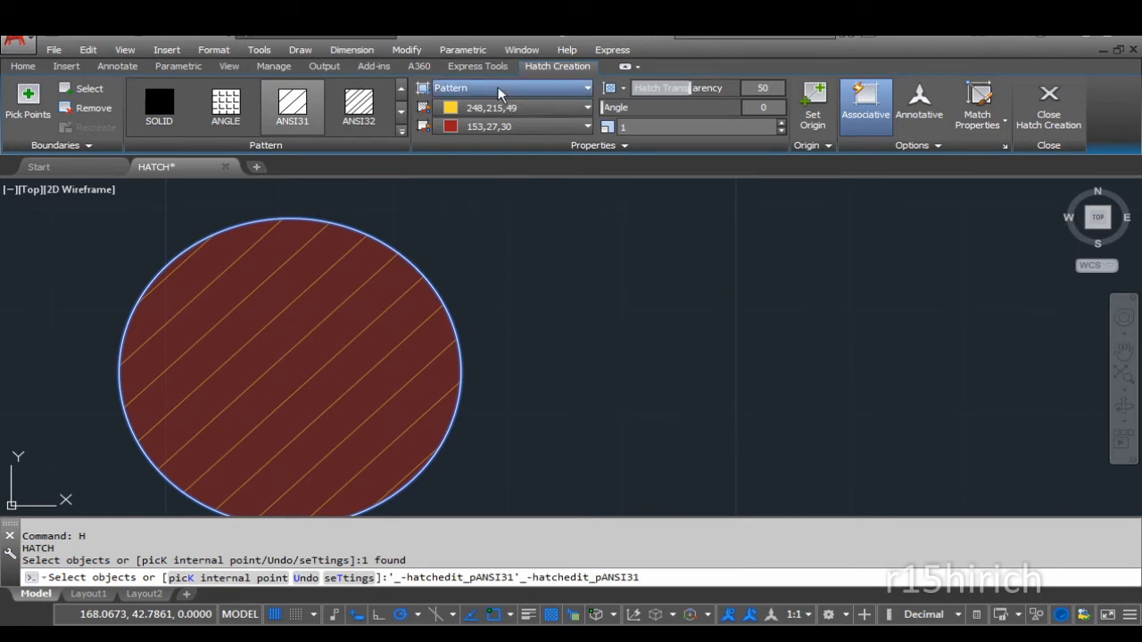
Try the SOLID fill in the standalone circle and switch the hatch type back to Pattern
click(143, 104)
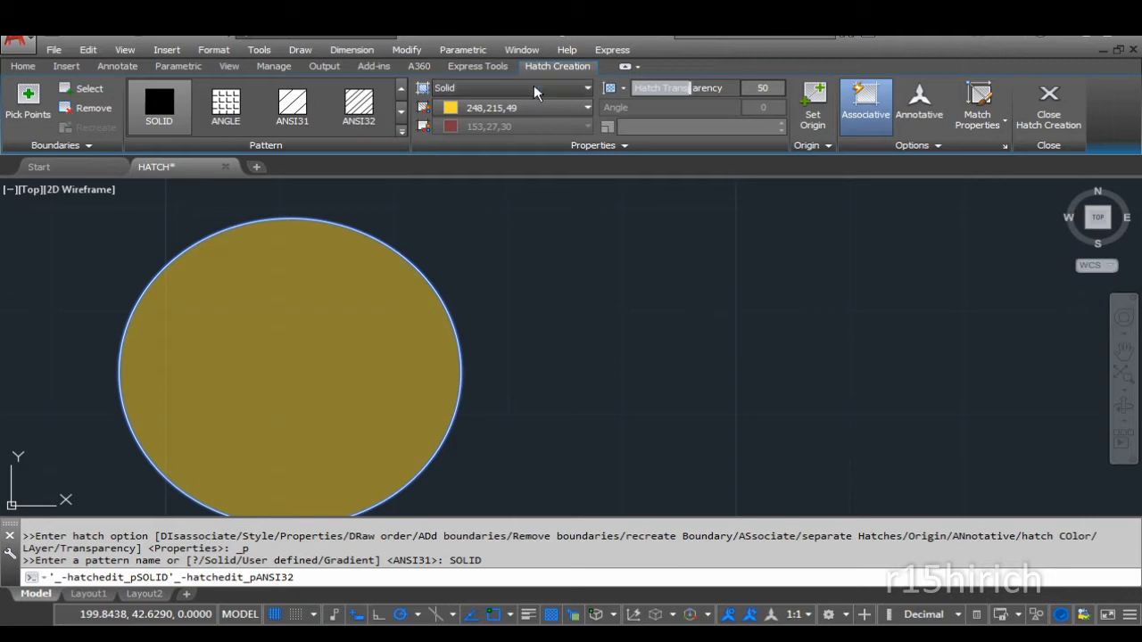
click(508, 87)
click(478, 135)
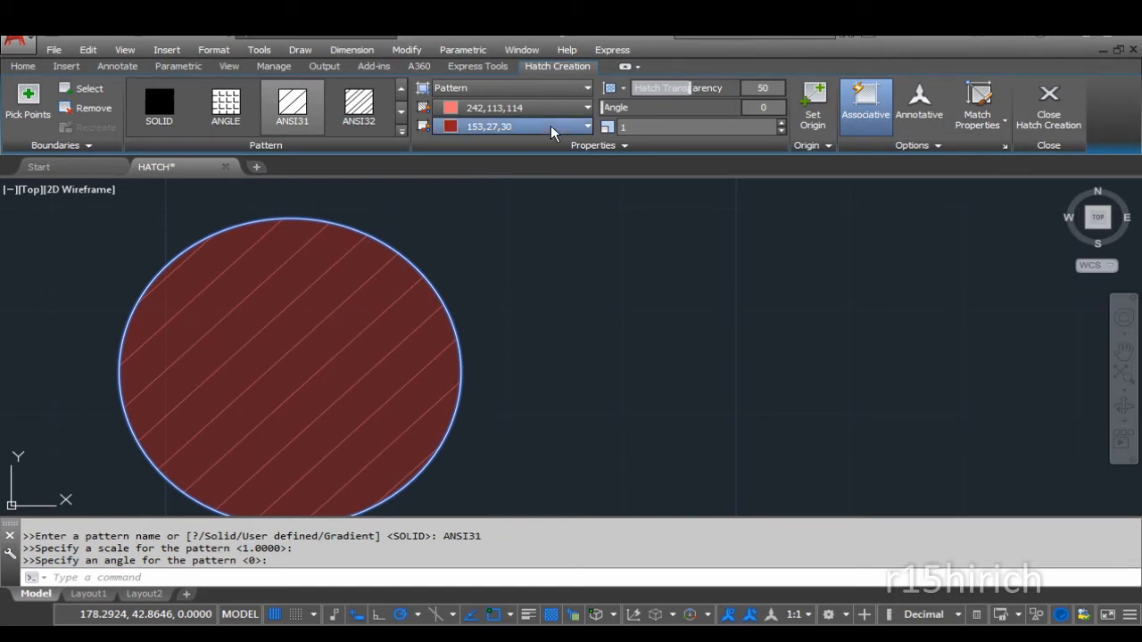
Set the background colour of the standalone circle's hatch to 152,152,204
click(503, 142)
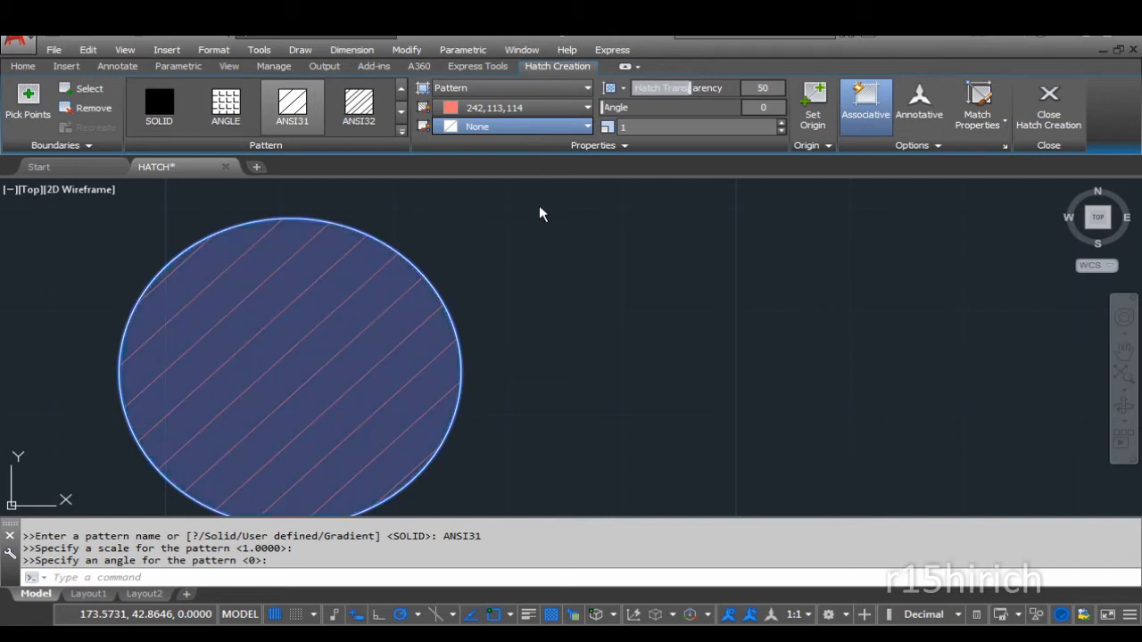
click(545, 214)
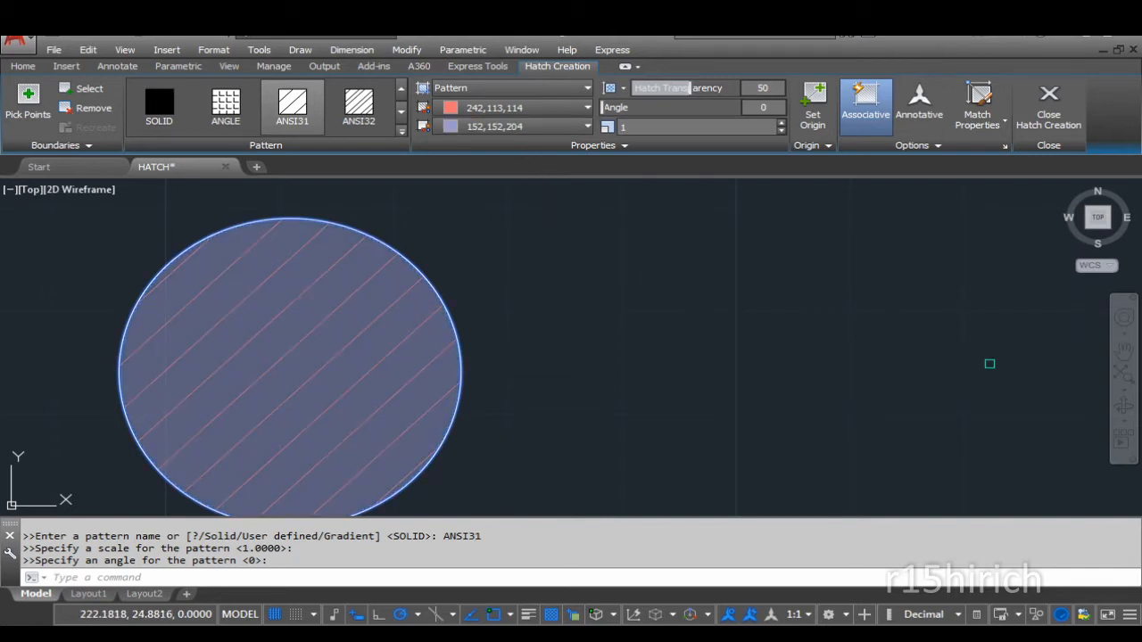
click(527, 106)
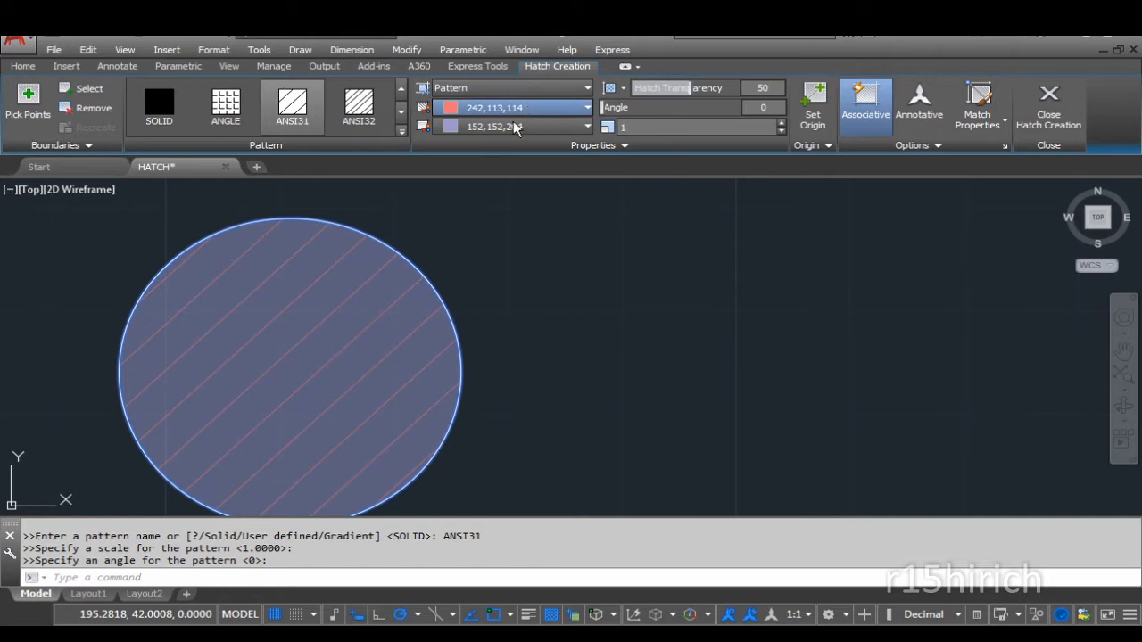
Set the hatch colour of the standalone circle's pattern lines to 153,27,30
click(499, 173)
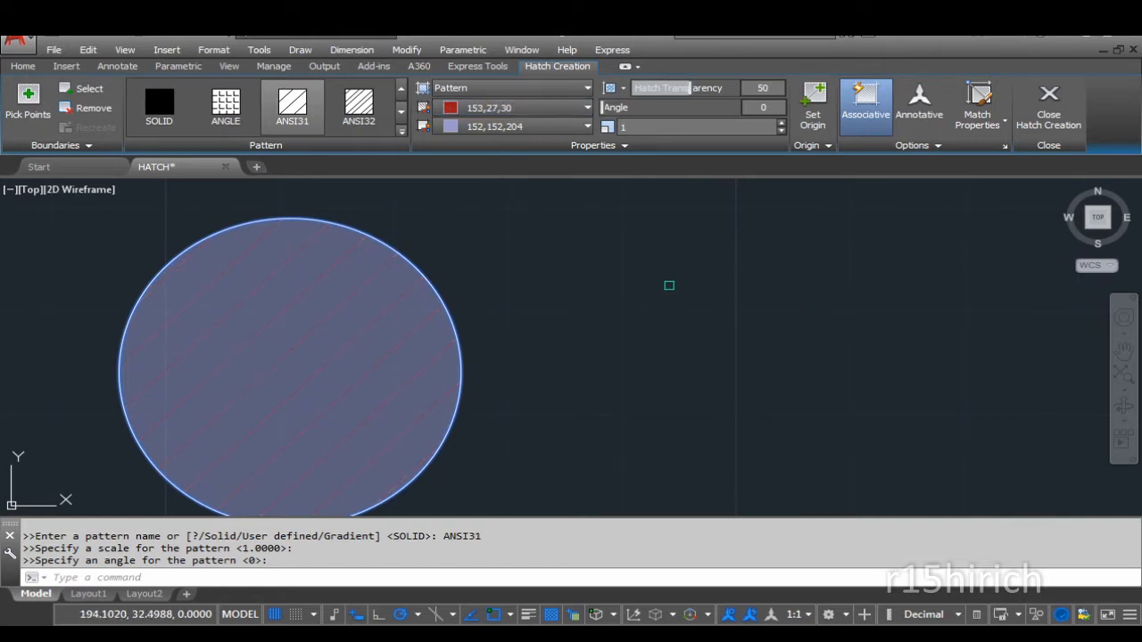
middle_drag(617, 274, 684, 250)
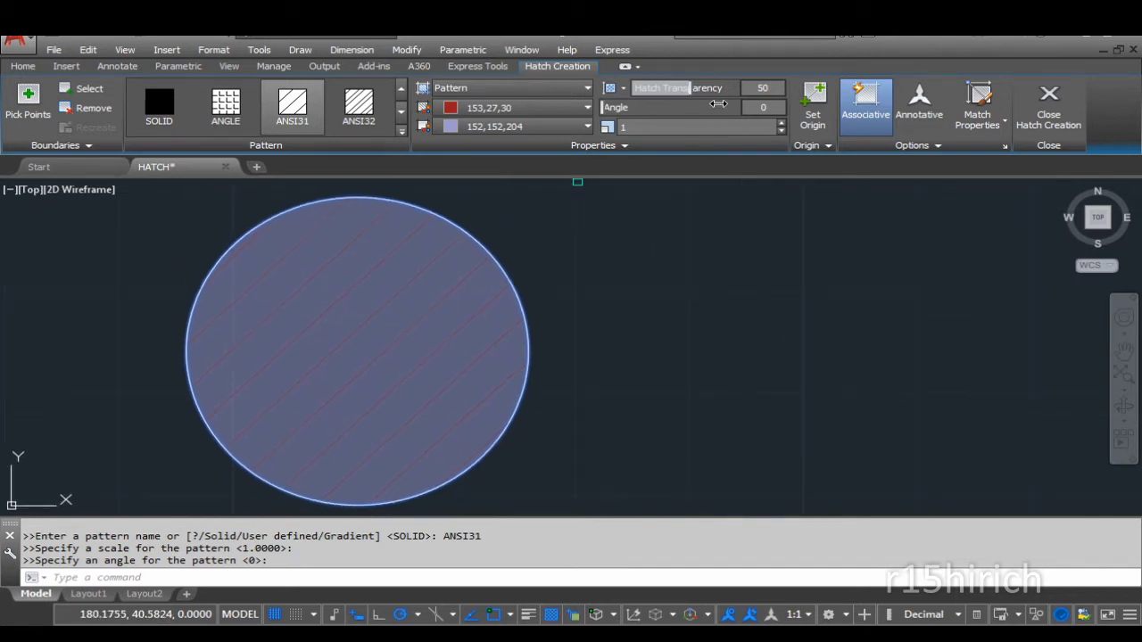
Try transparency values of 0, 80, 100, 90 and 29 on the circle's hatch
click(764, 89)
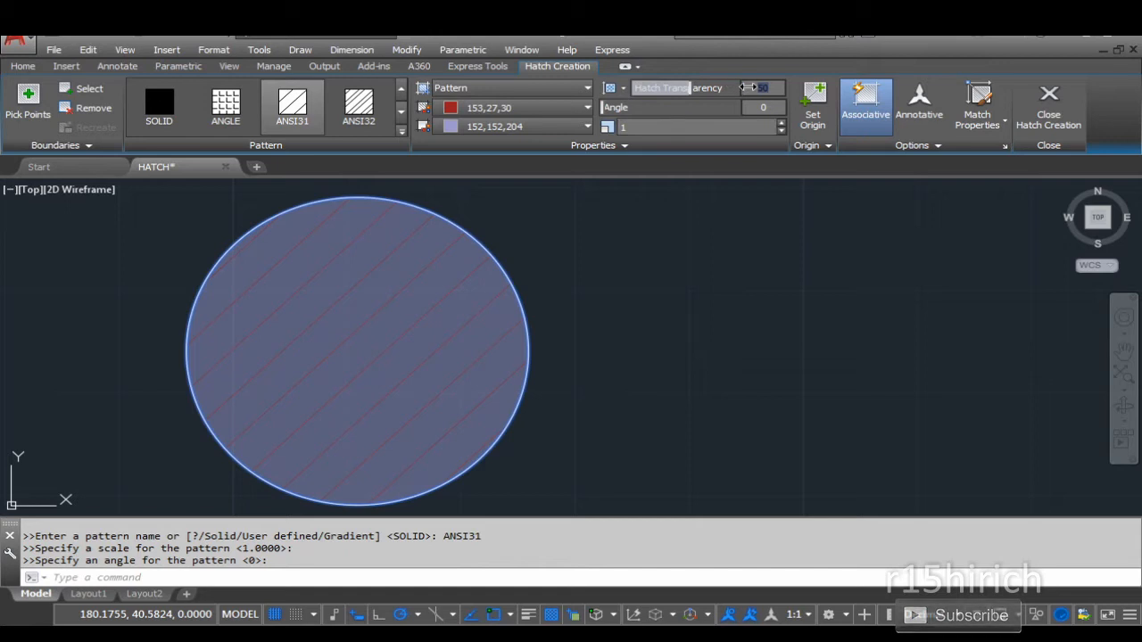
text(0)
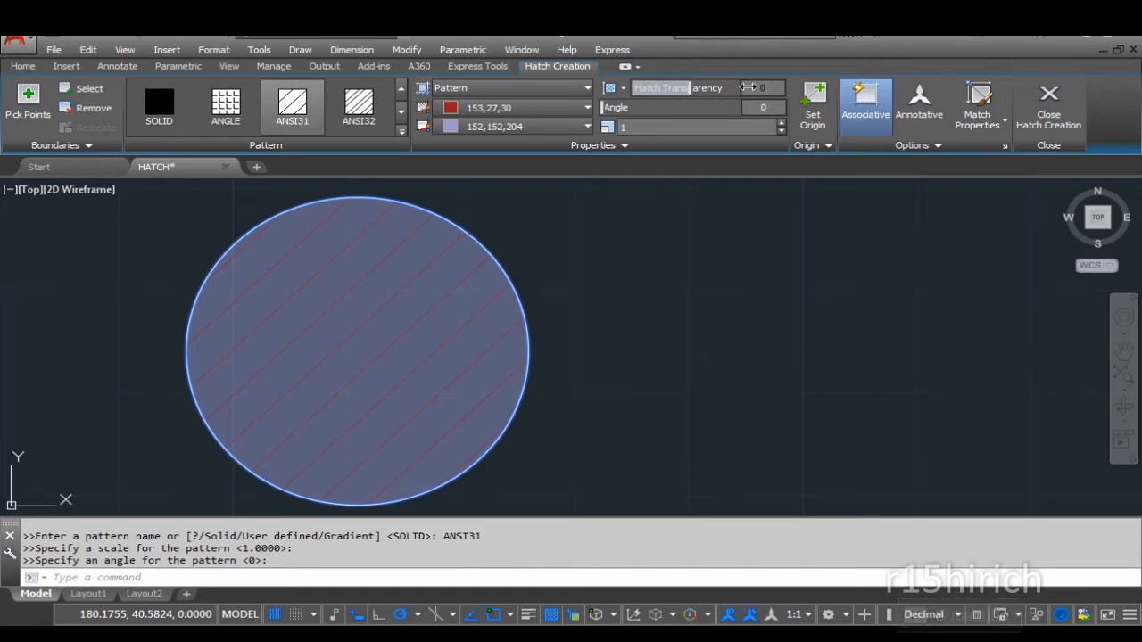
key(Return)
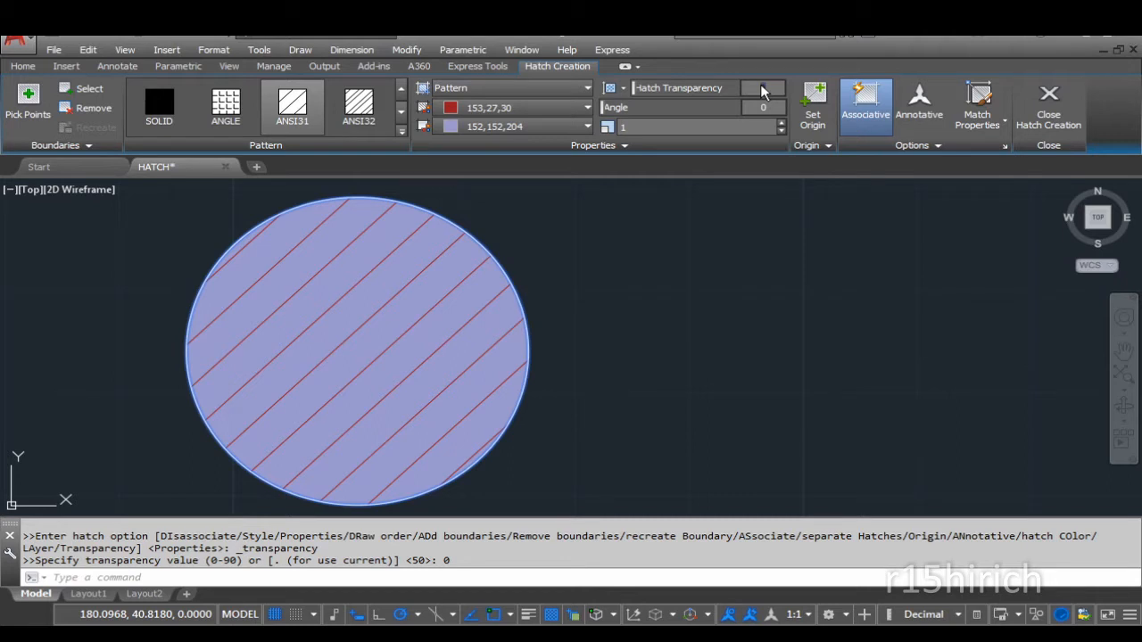
key(Return)
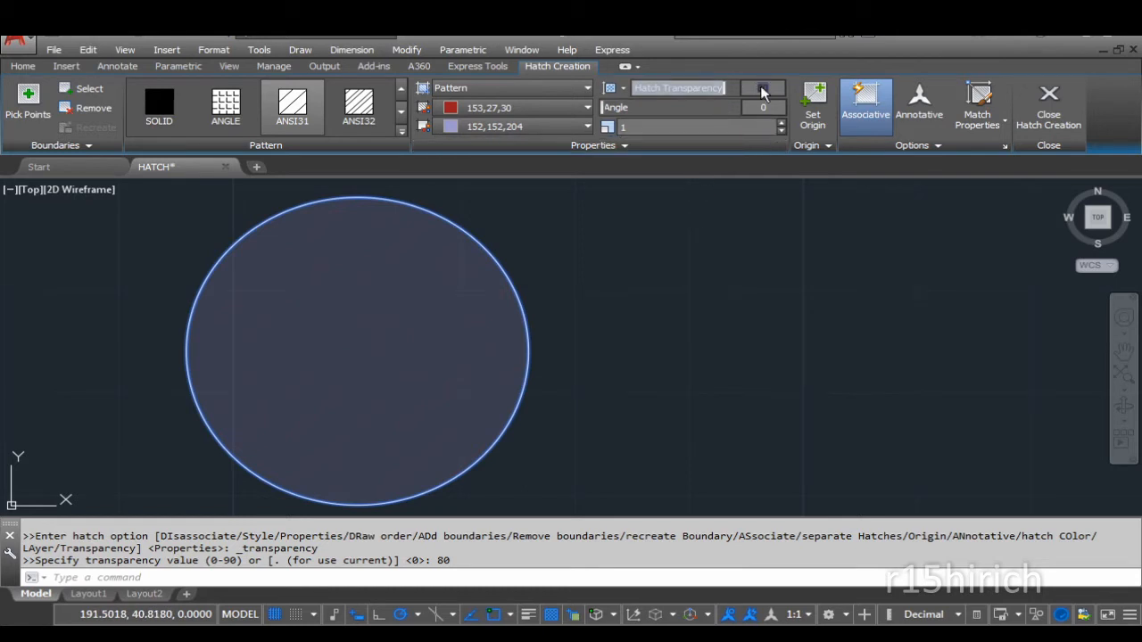
text(100)
key(Return)
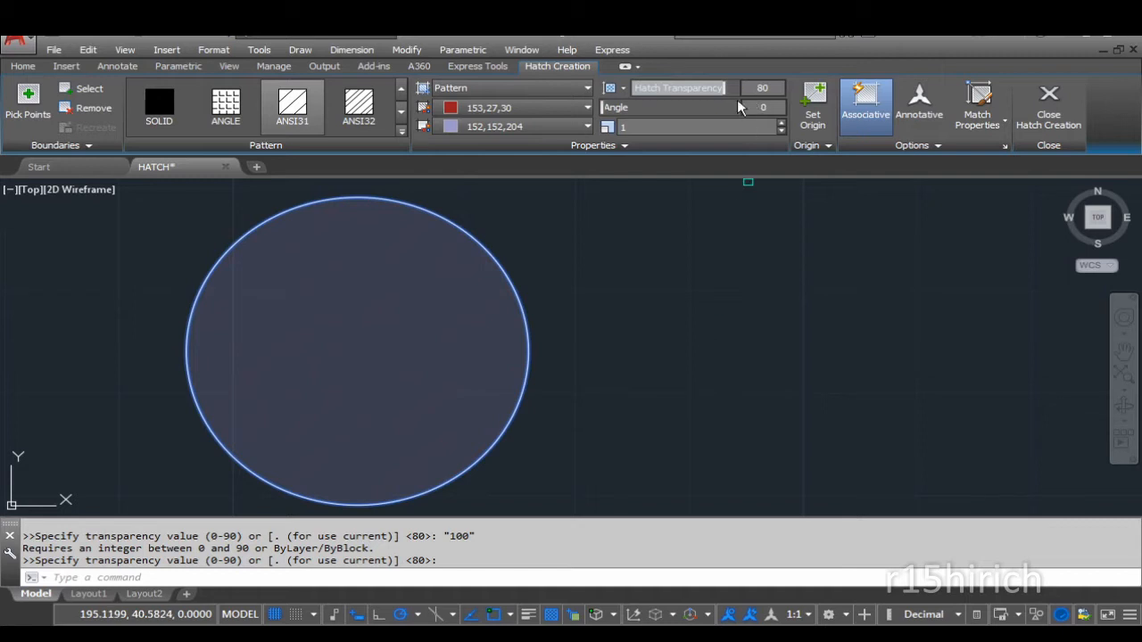
drag(724, 88, 737, 87)
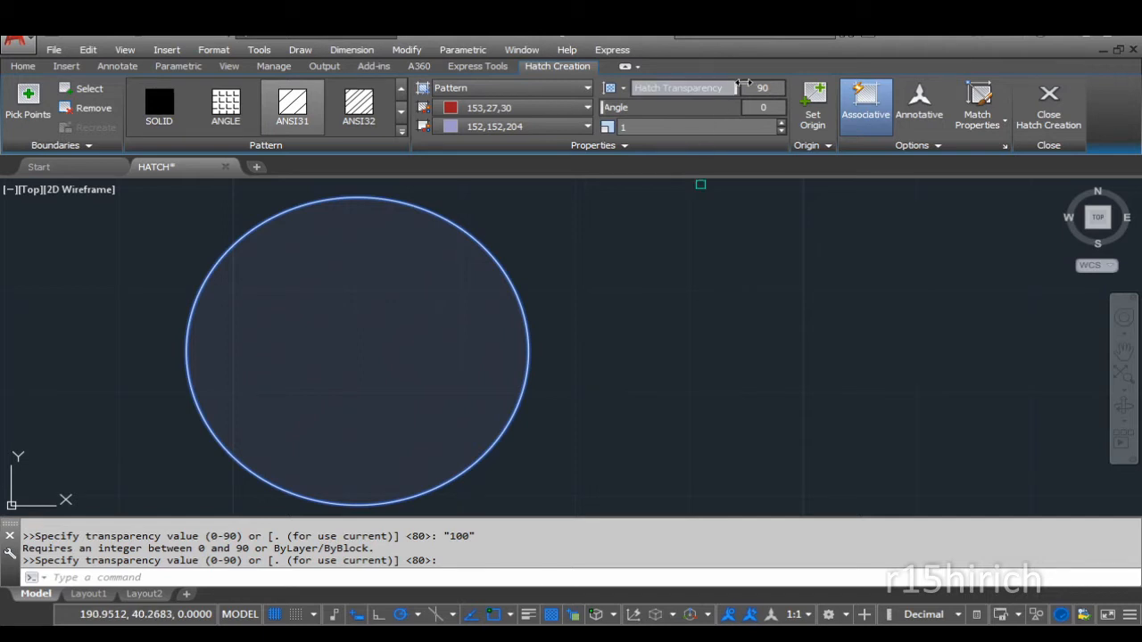
drag(730, 87, 648, 86)
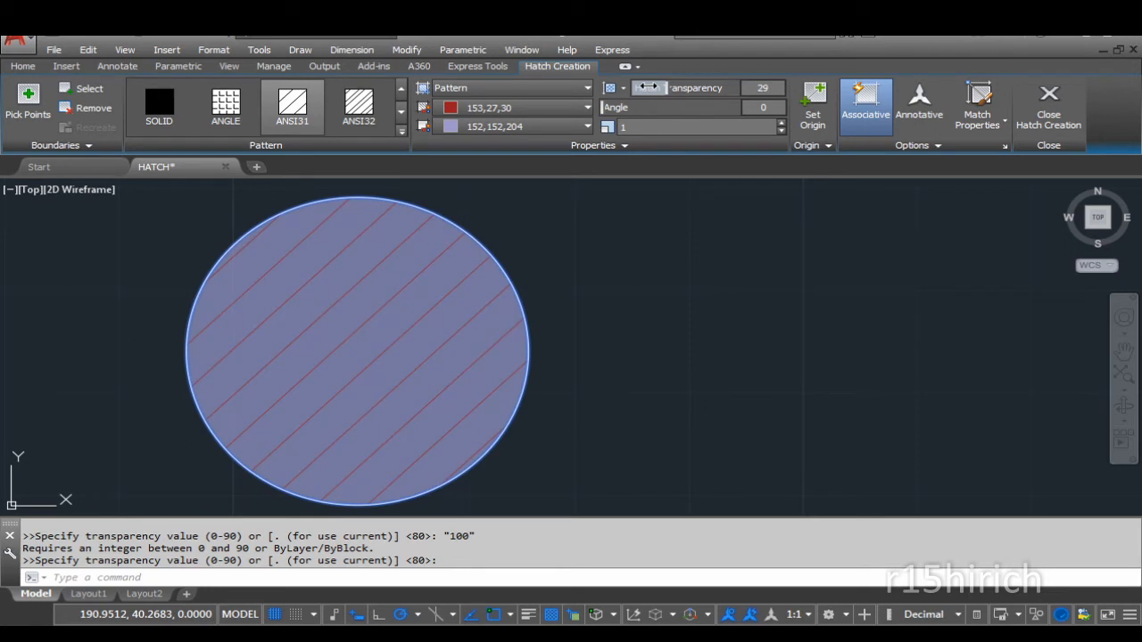
Set the transparency of the circle's hatch to 25
click(769, 93)
text(25)
key(Return)
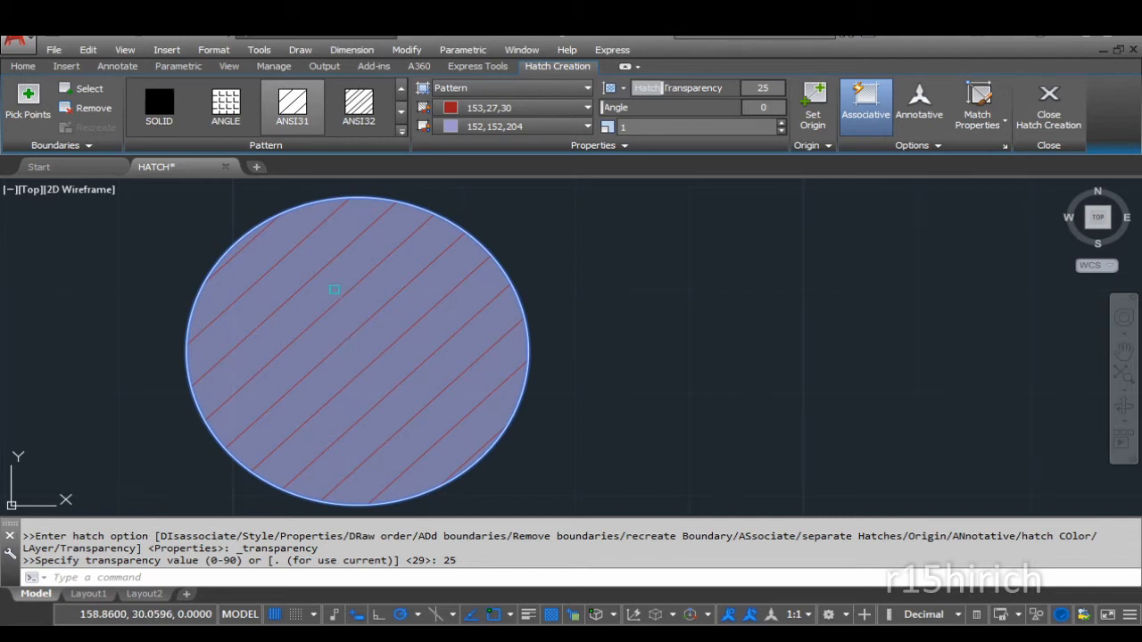
Try hatch pattern angles of 45 and 315 degrees in the circle
click(767, 107)
click(764, 108)
double_click(767, 110)
text(45)
key(Return)
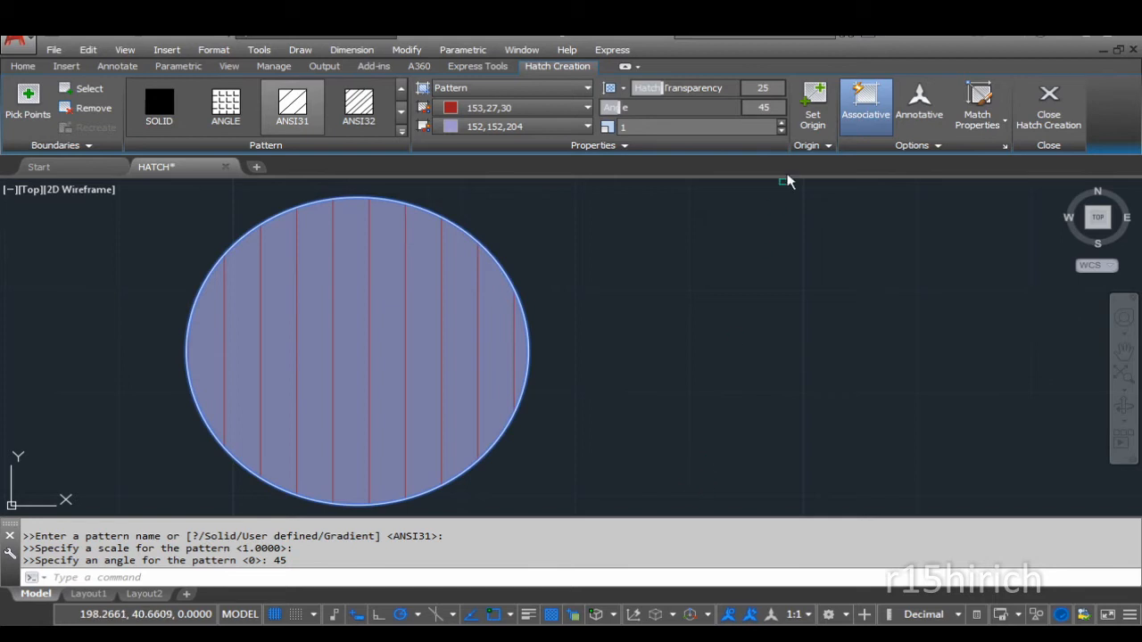
double_click(763, 107)
text(315)
key(Return)
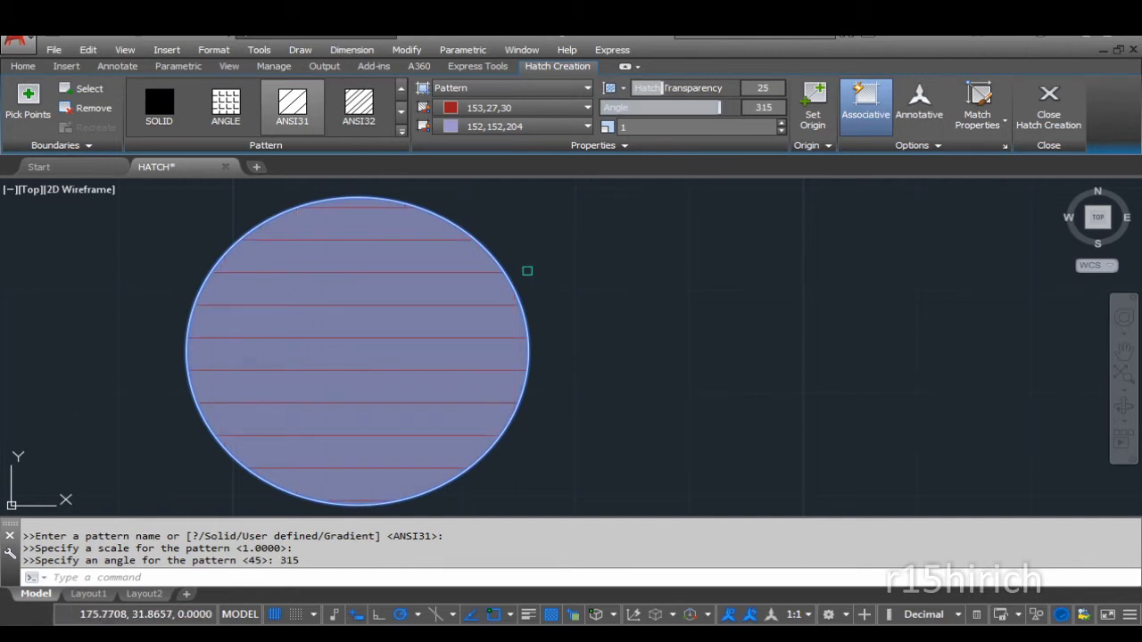
Set the angle of the circle's hatch pattern to 135 degrees
click(766, 107)
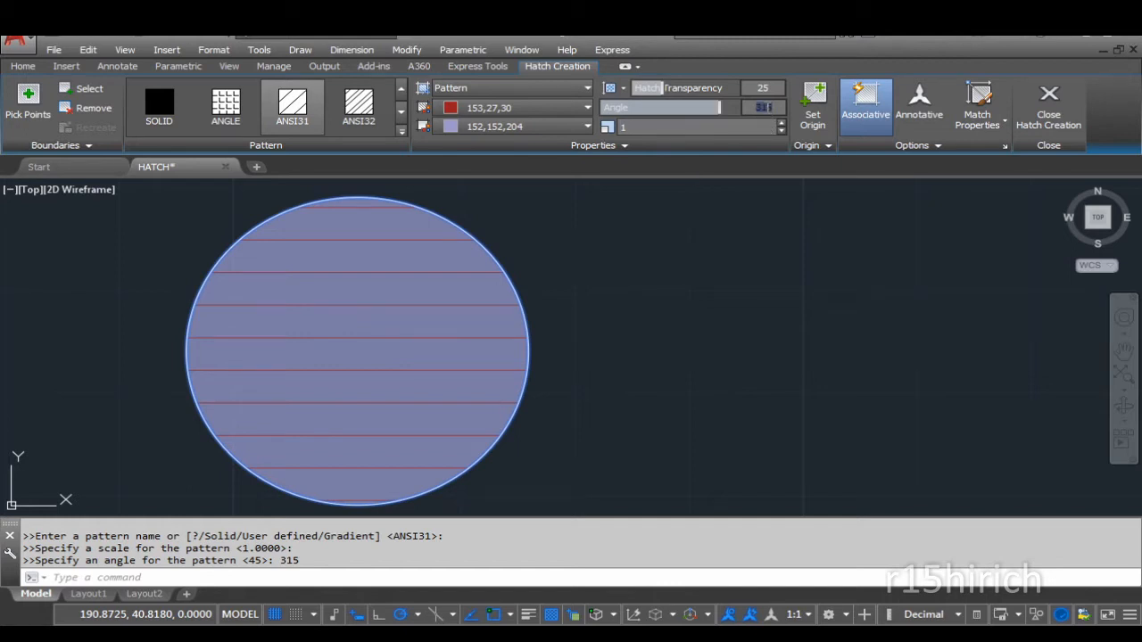
text(135)
key(Return)
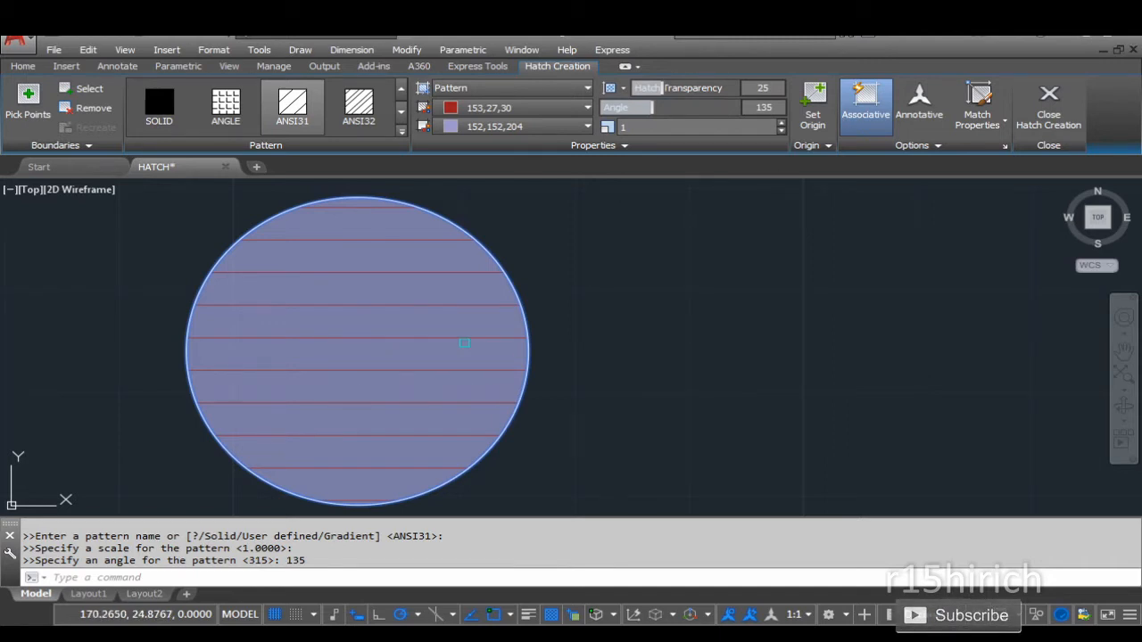
Leave the hatch command, select the circle's hatch and move it to the HATCH 1 layer
key(Escape)
key(Escape)
click(337, 417)
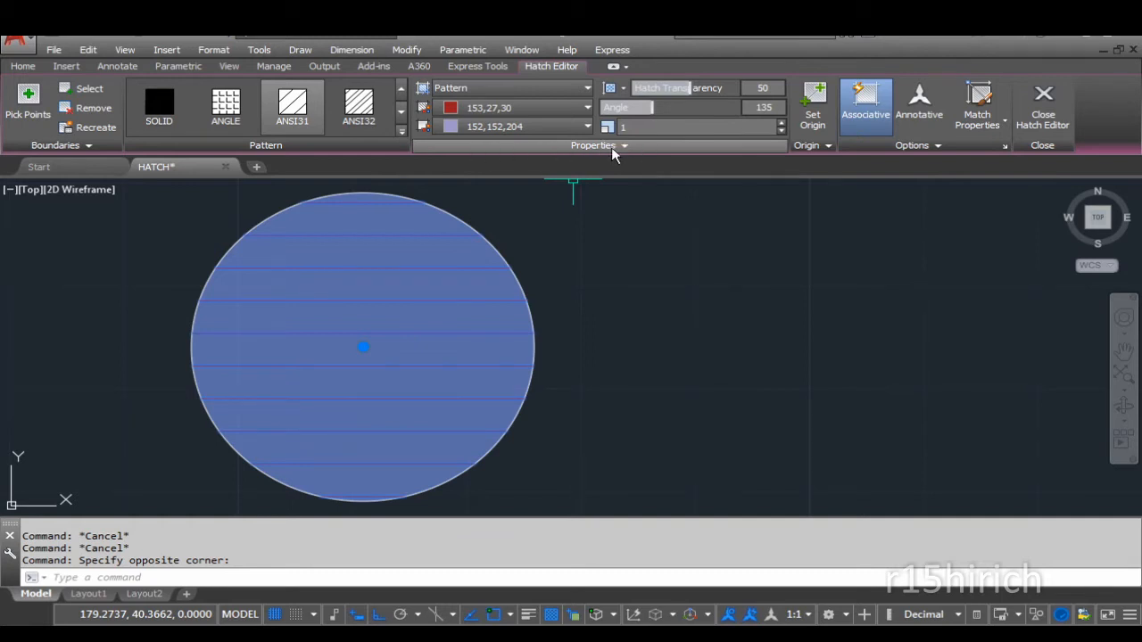
click(667, 147)
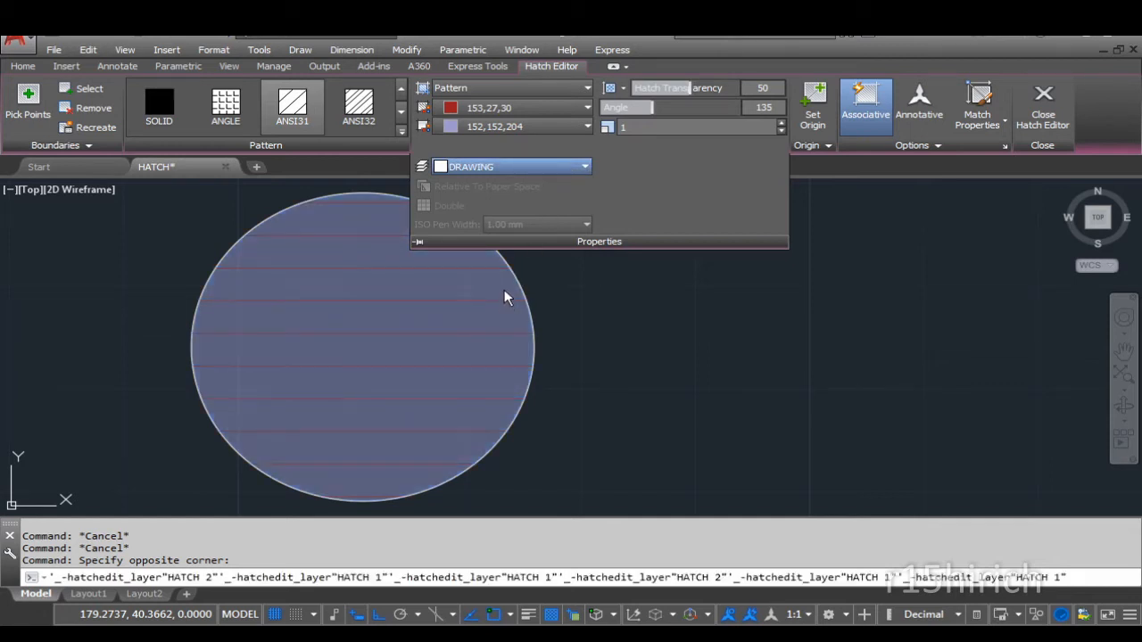
click(504, 289)
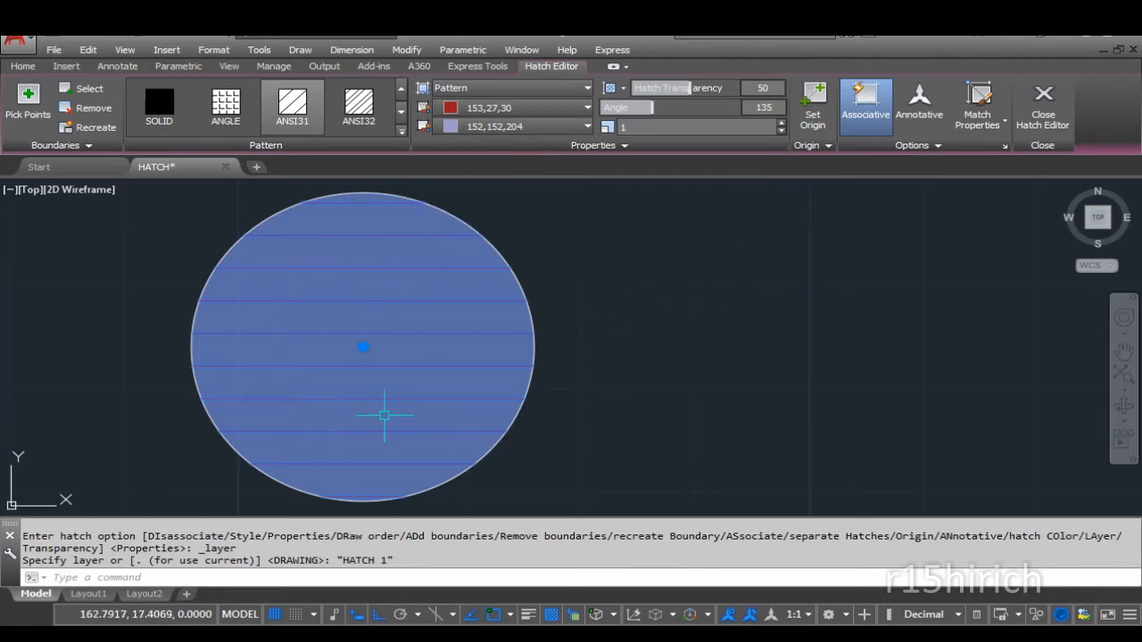
Change the circle's hatch type to User defined and set its angle to 0
click(623, 279)
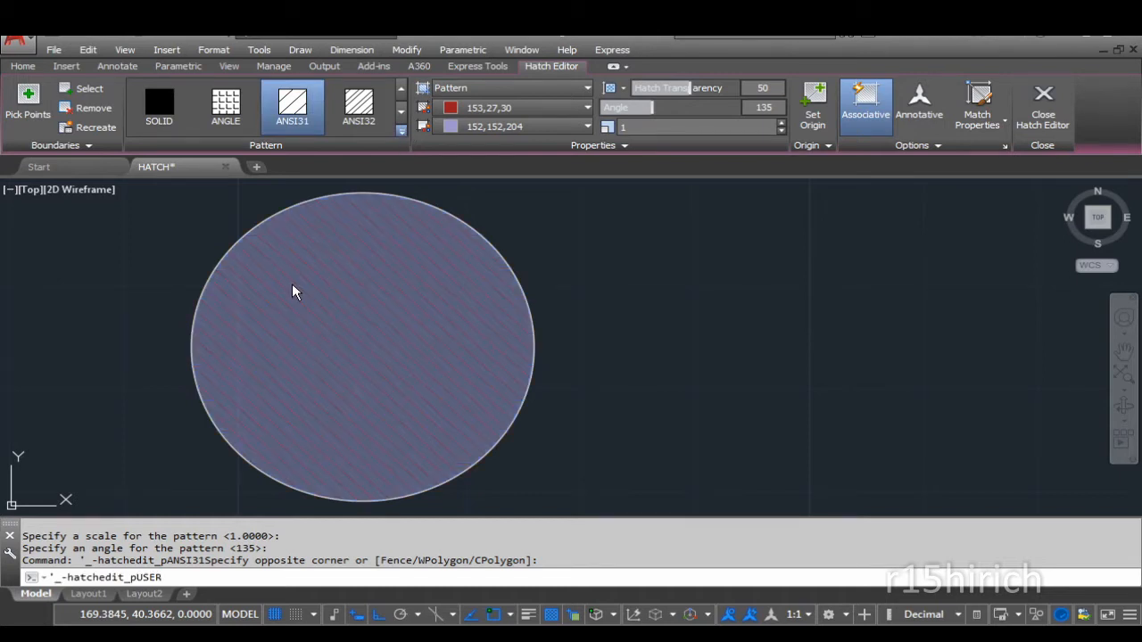
click(763, 108)
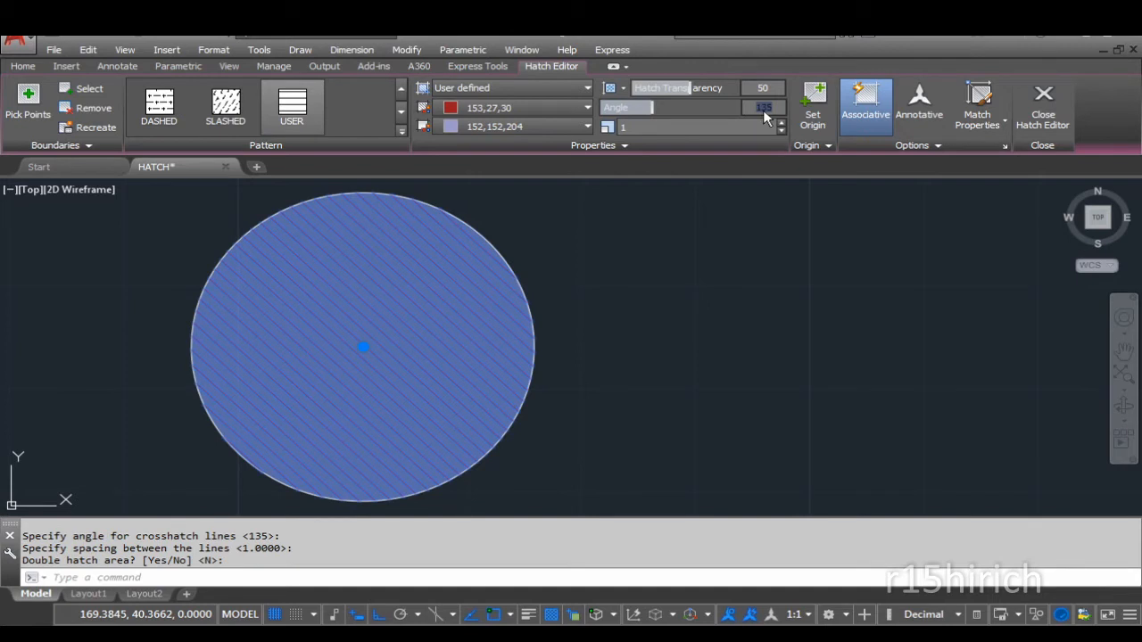
text(0)
key(Return)
Set the user-defined hatch's transparency to 0 and its line spacing to 2
click(763, 90)
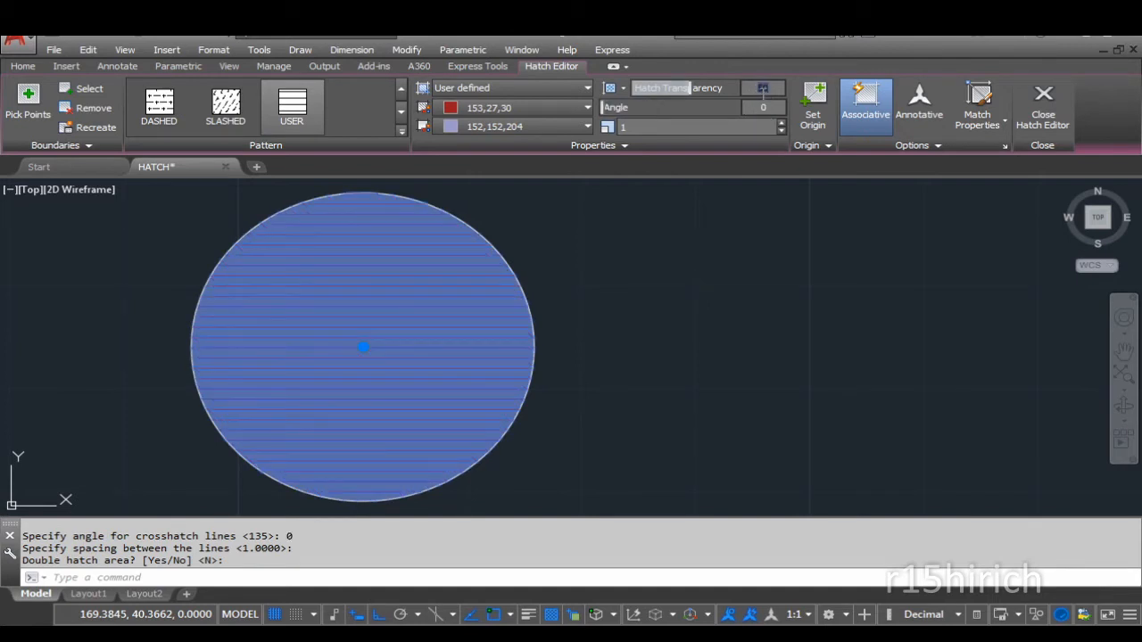
key(BackSpace)
text(0)
key(Return)
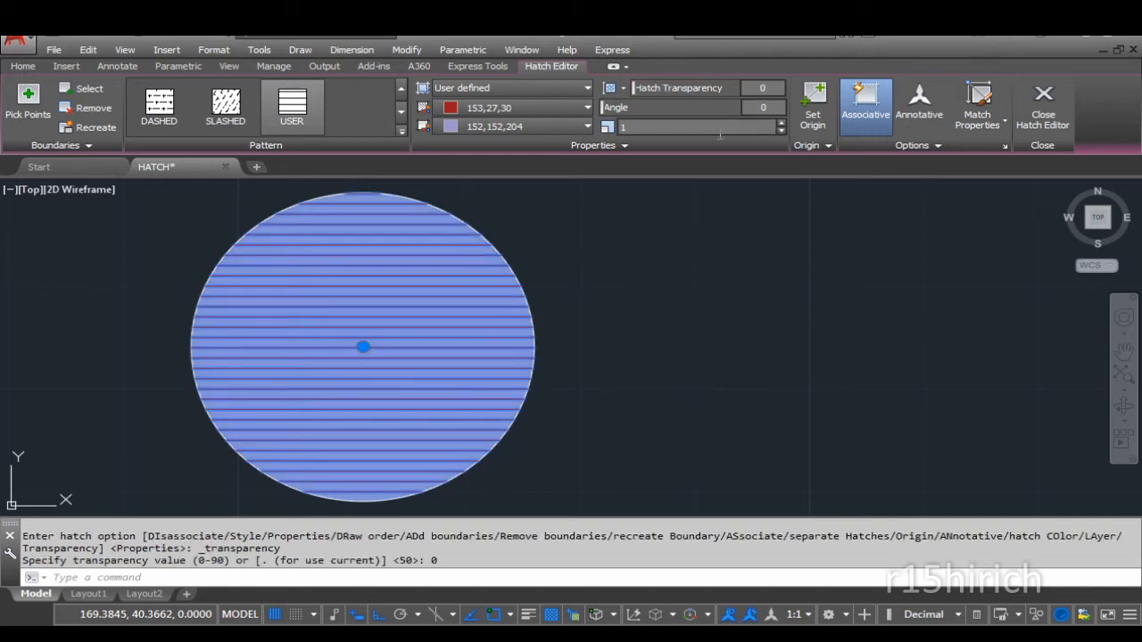
click(650, 128)
text(2)
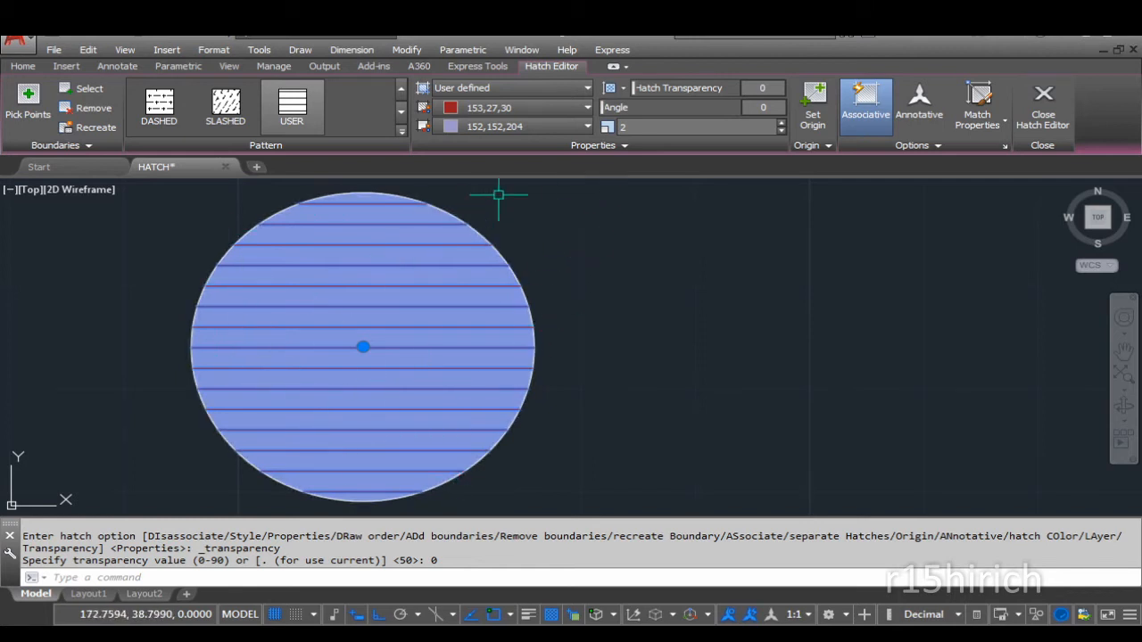
Toggle the Double option of the user-defined hatch to compare single lines with a crosshatch
click(581, 145)
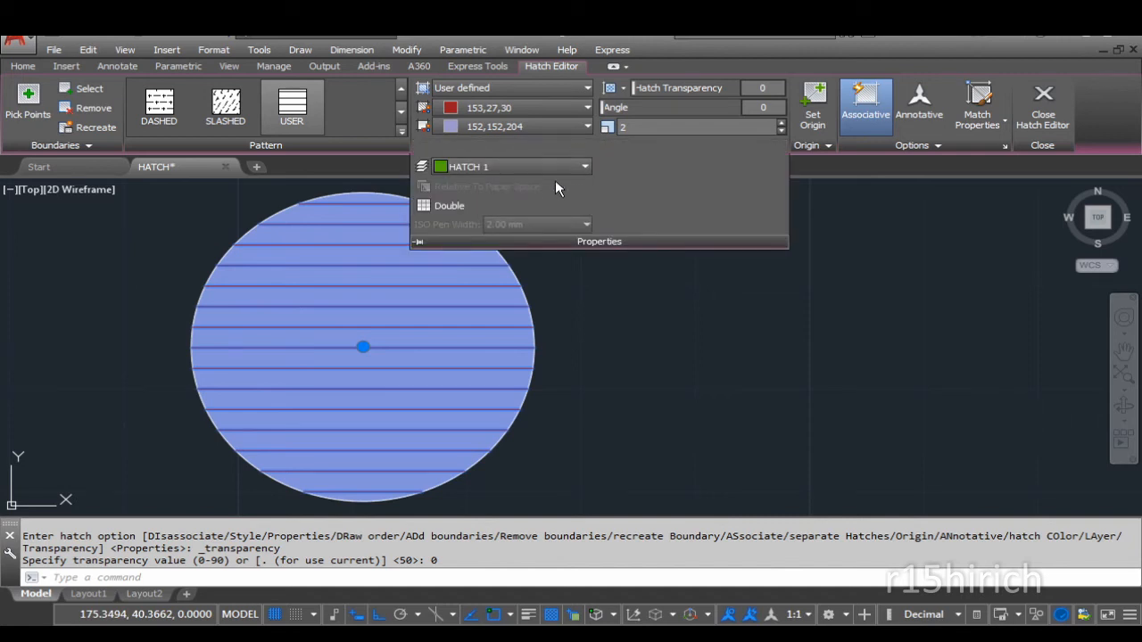
click(447, 206)
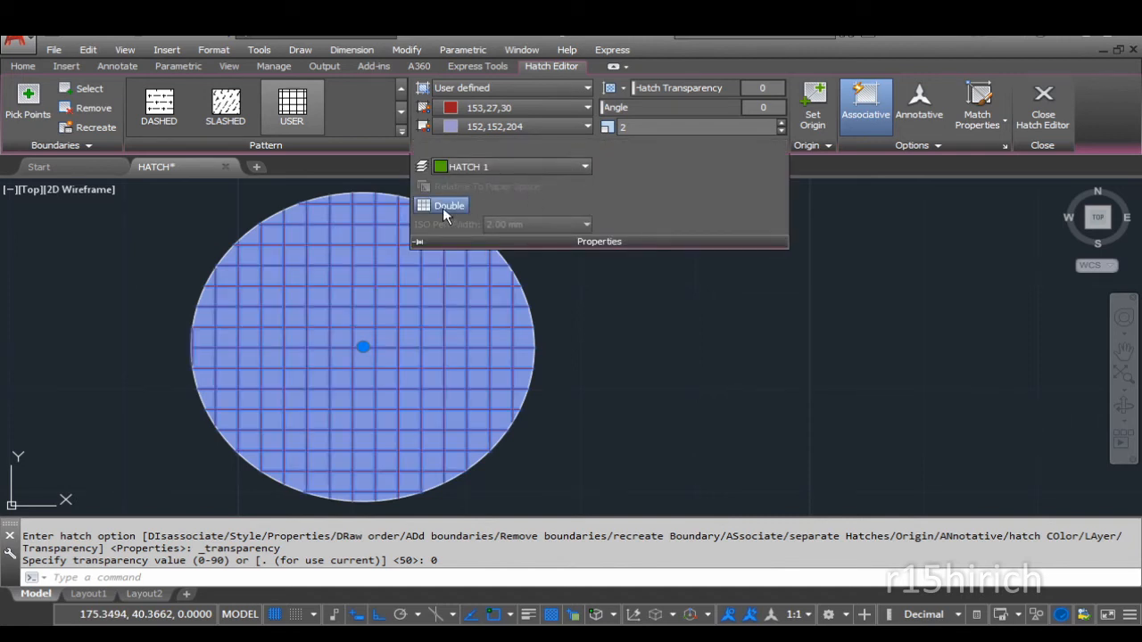
click(445, 207)
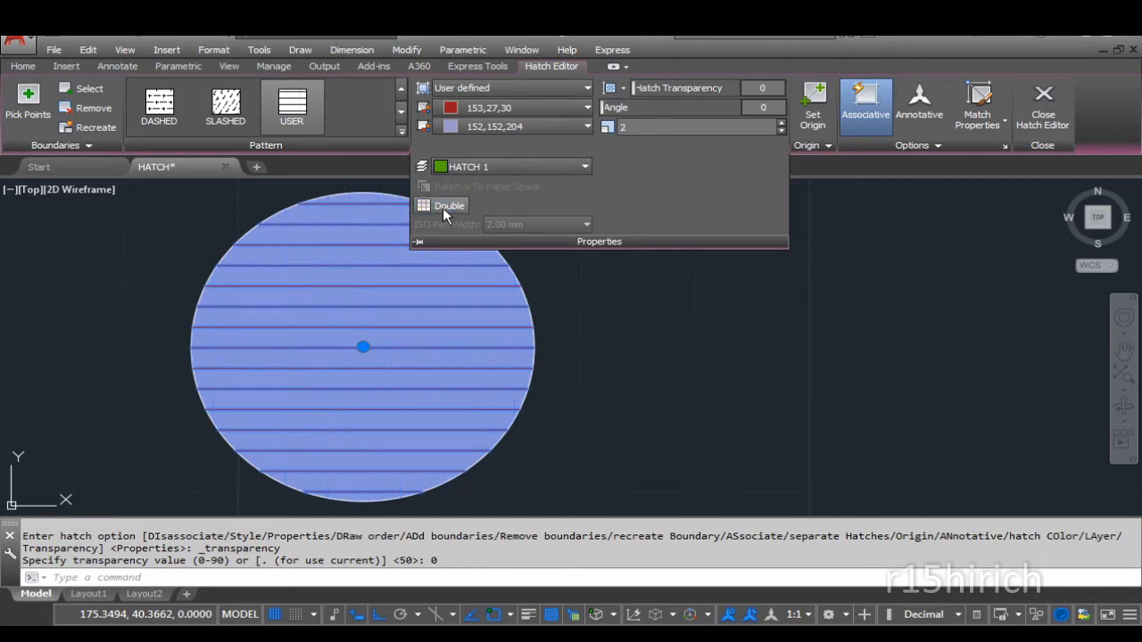
click(445, 207)
click(442, 208)
click(443, 208)
click(760, 372)
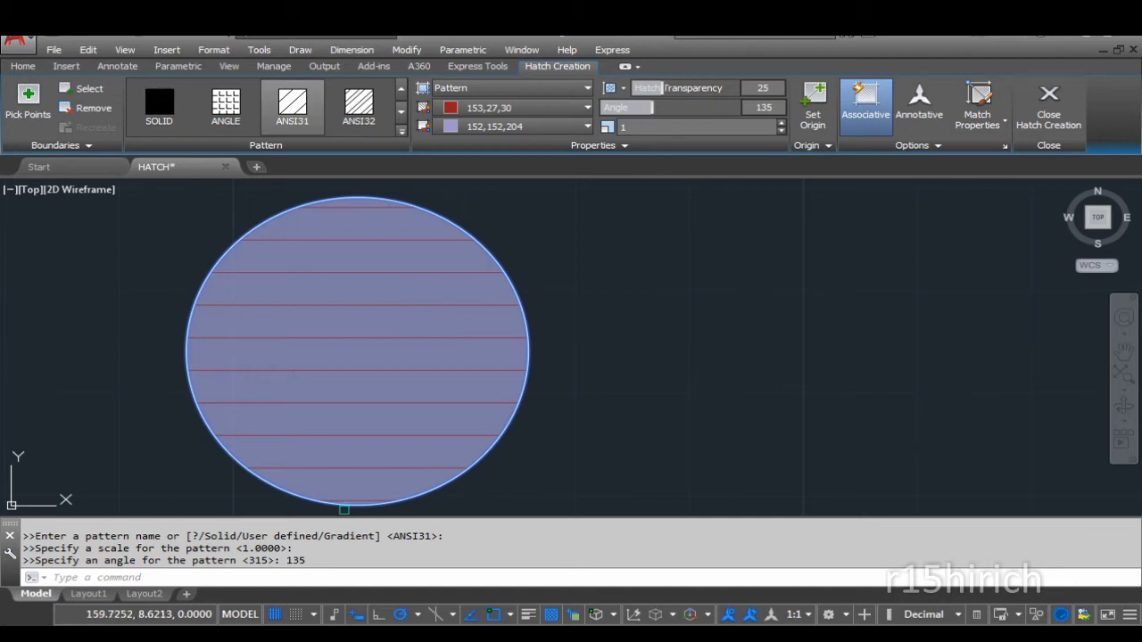
Set the origin of the circle's ANSI31 hatch at the centre of the circle
scroll(601, 280, down, 10)
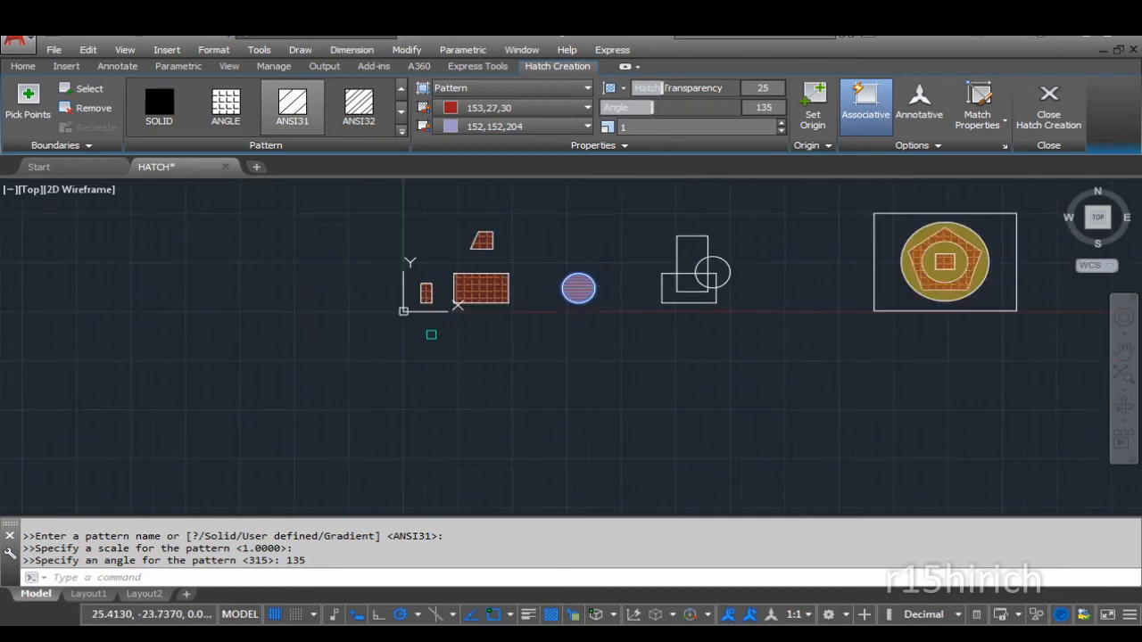
scroll(432, 335, up, 5)
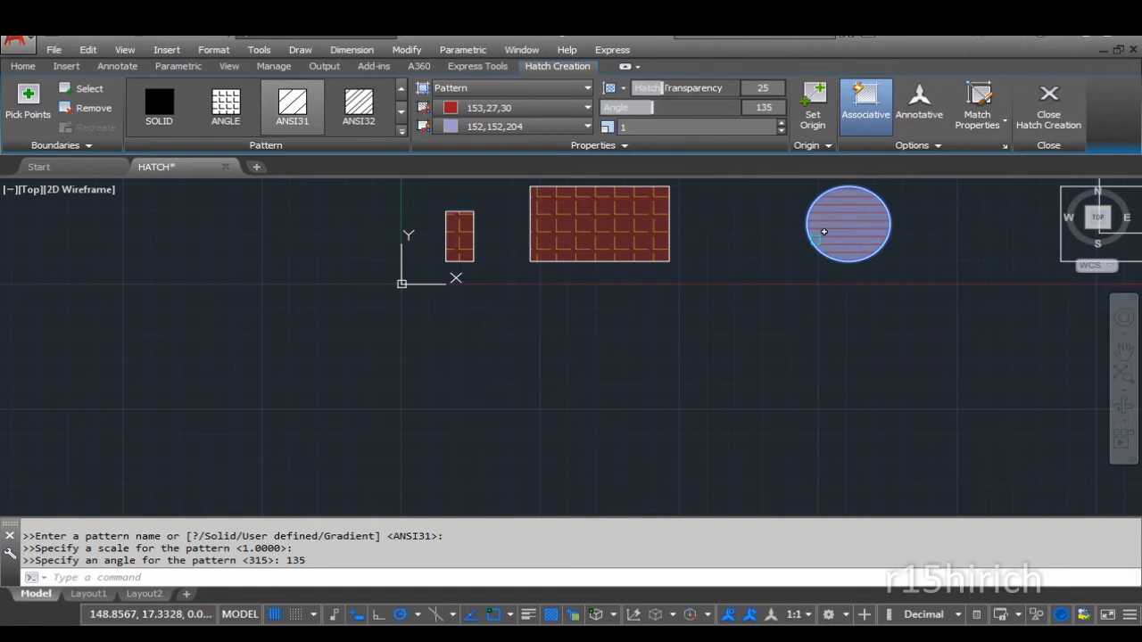
middle_drag(847, 249, 561, 365)
scroll(559, 367, up, 6)
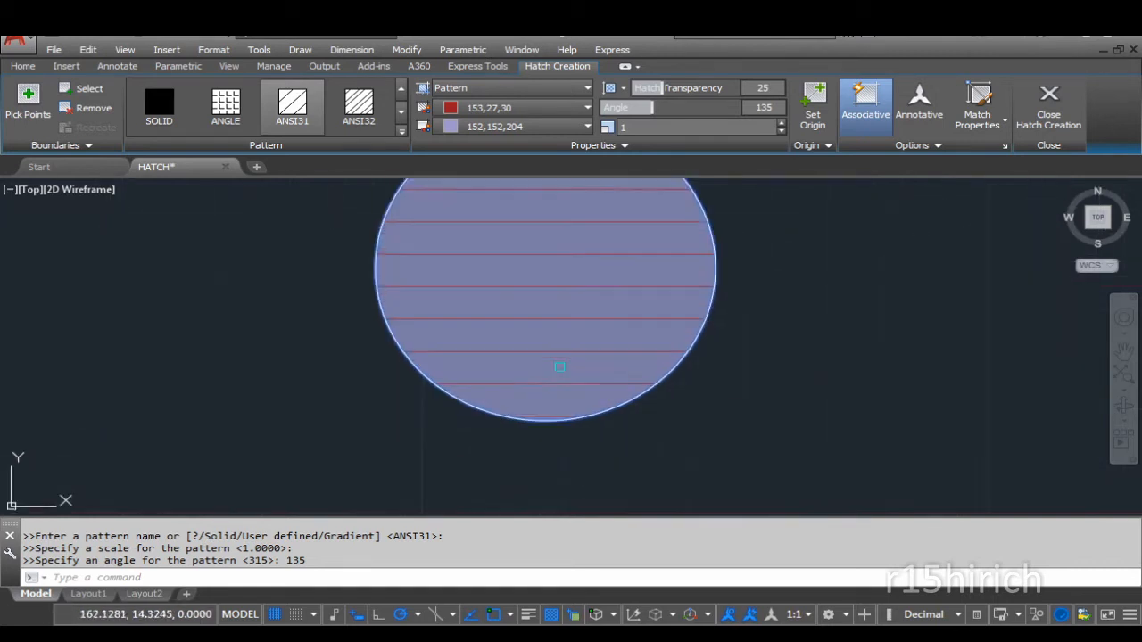
scroll(571, 335, up, 2)
scroll(541, 383, down, 2)
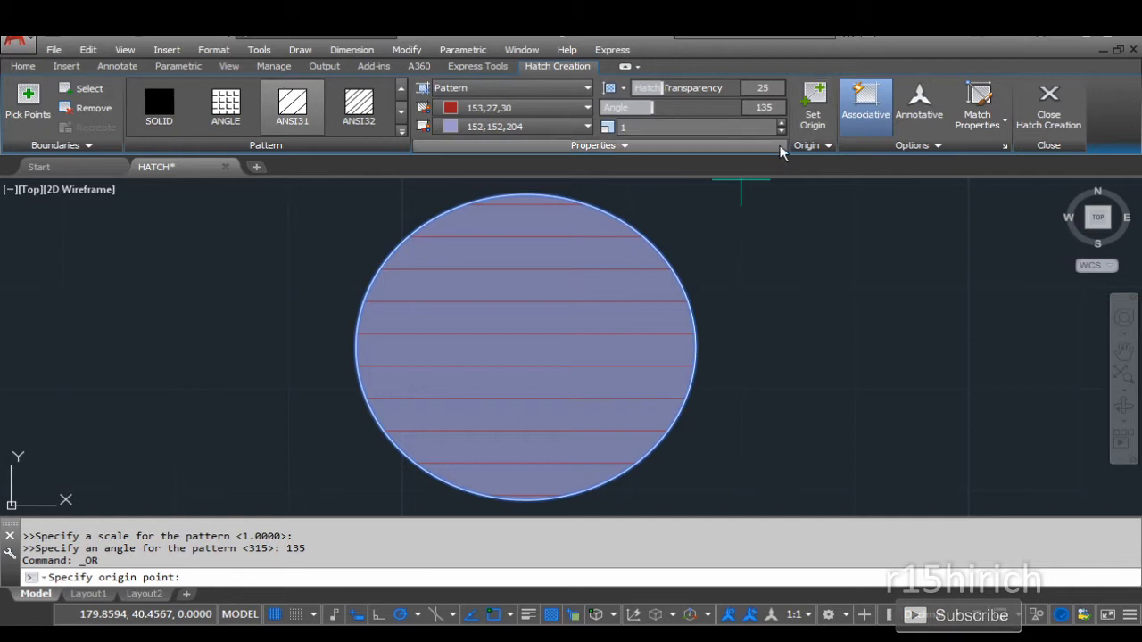
click(528, 346)
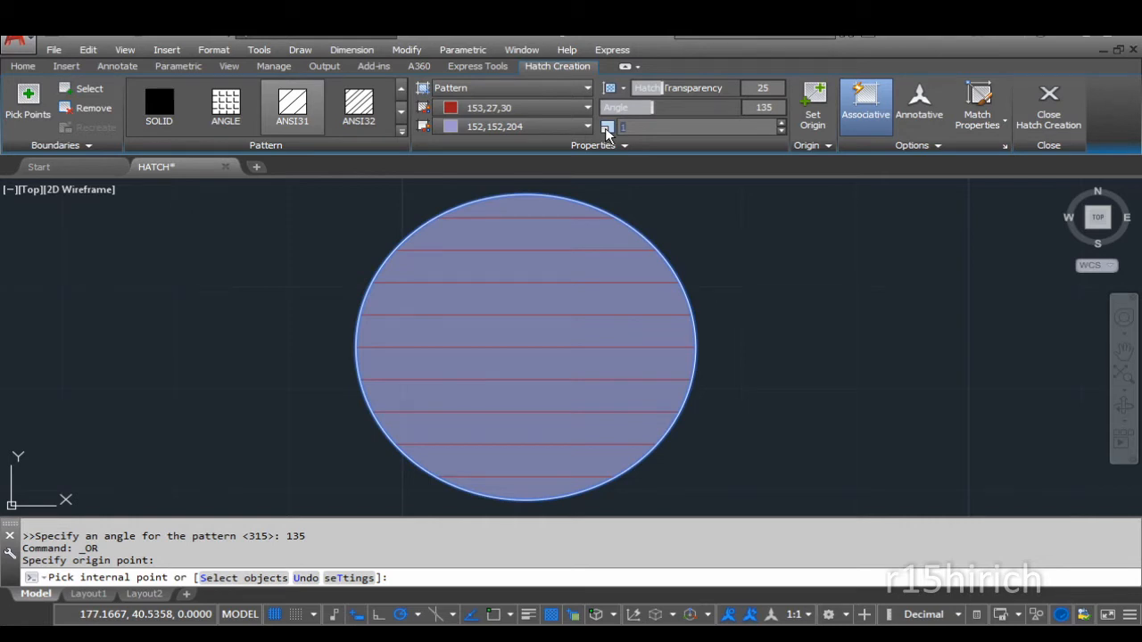
Set the scale of the circle's hatch pattern to 0.5 and finish creating the hatch
text(.5)
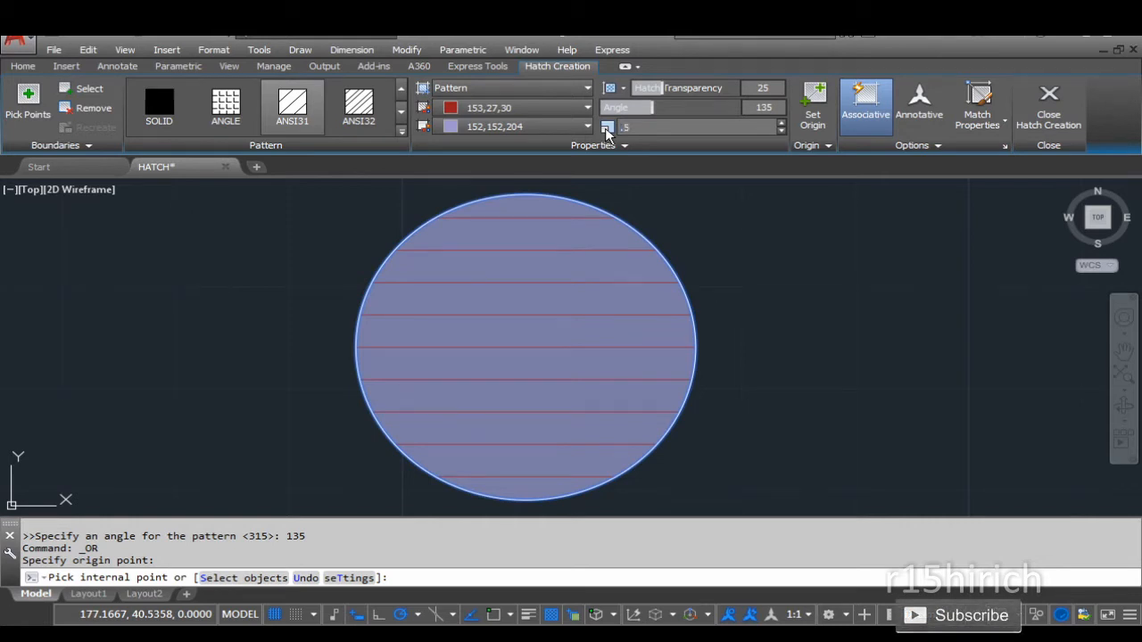
key(Return)
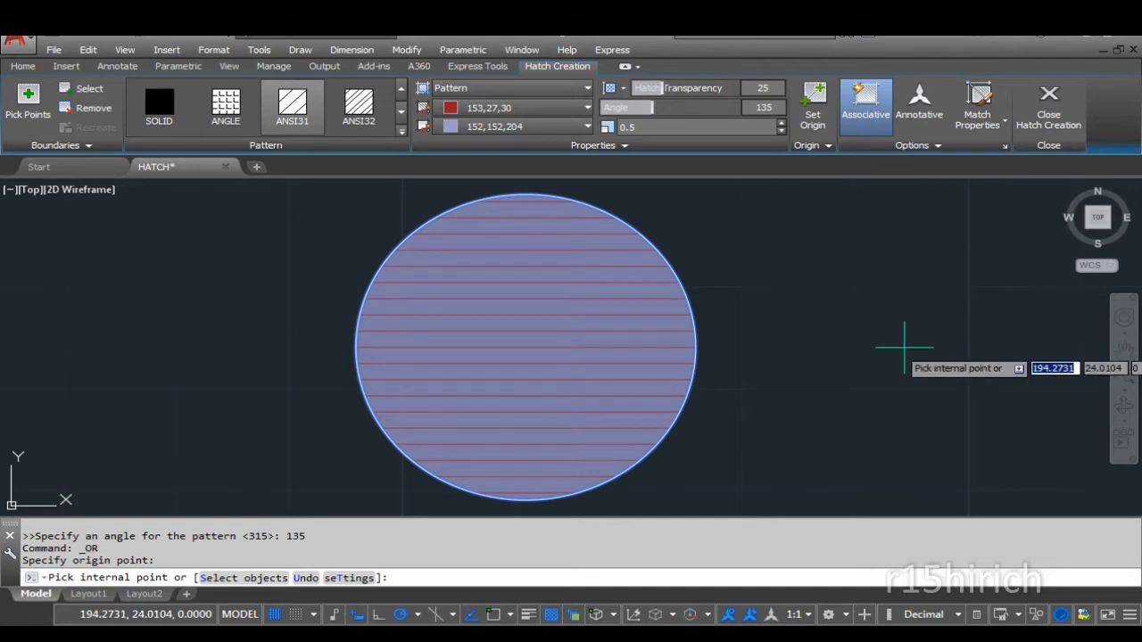
click(1049, 112)
Draw a circle with a radius of about 16 between the hatched circle and the overlapping shapes
scroll(852, 324, down, 2)
middle_drag(852, 324, 553, 329)
scroll(553, 329, down, 1)
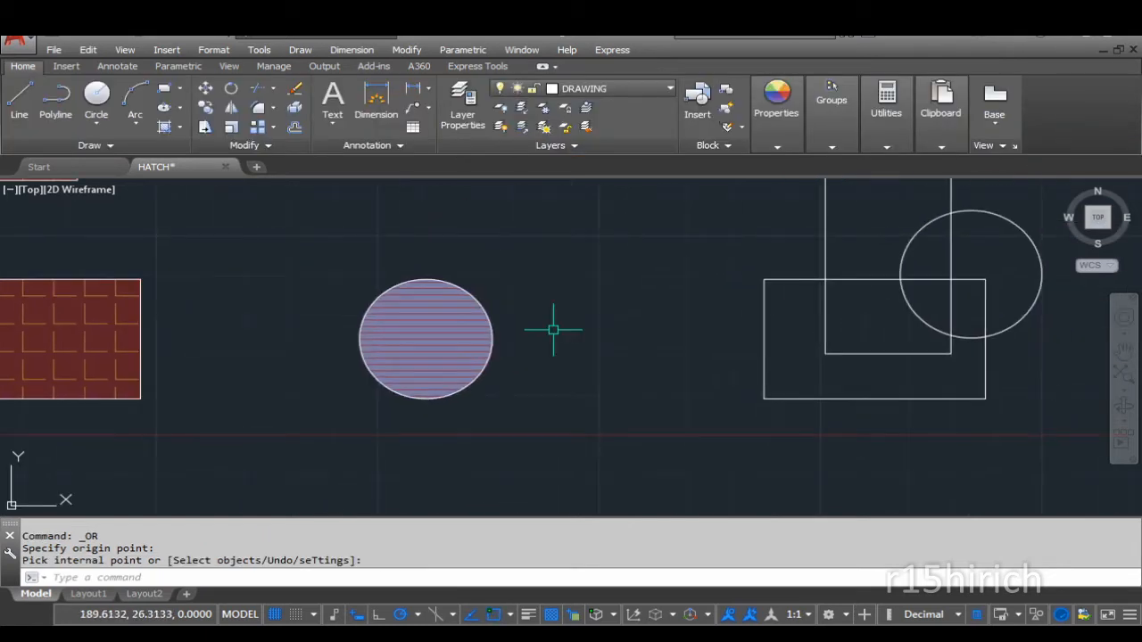
text(c)
key(Return)
click(607, 340)
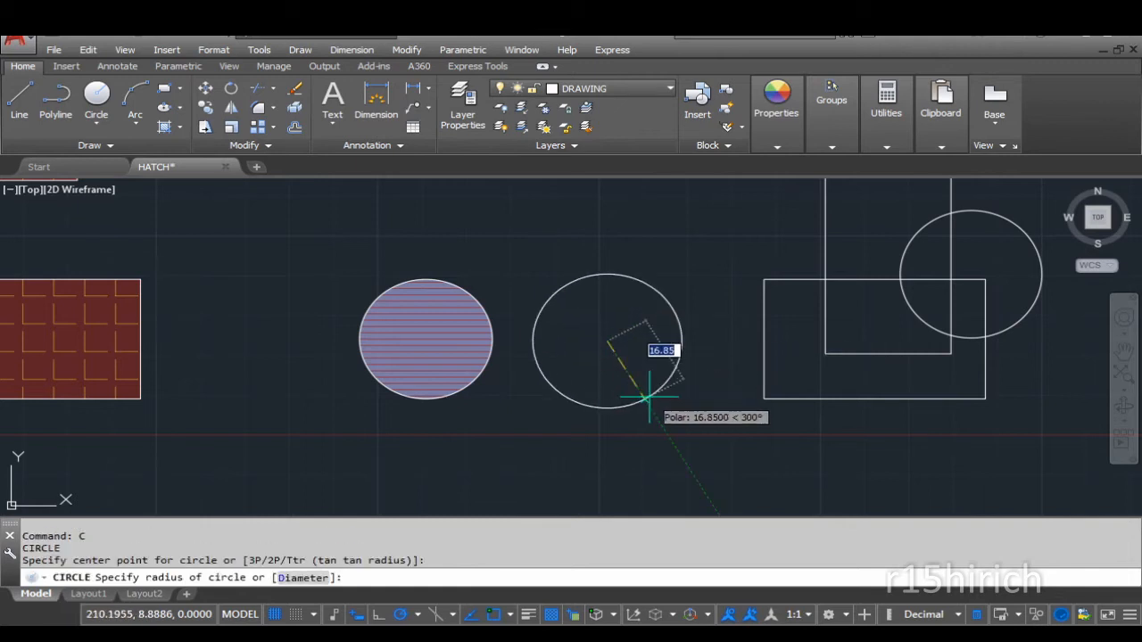
click(650, 390)
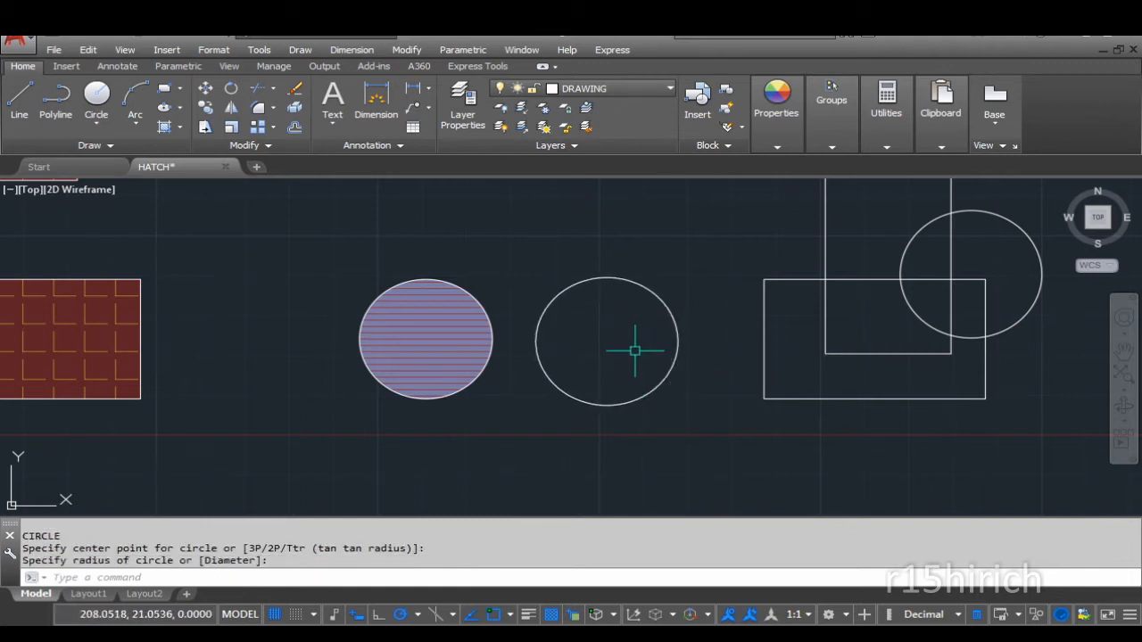
Hatch the new circle with the current ANSI31 settings and the Associative option switched off
text(h)
key(Return)
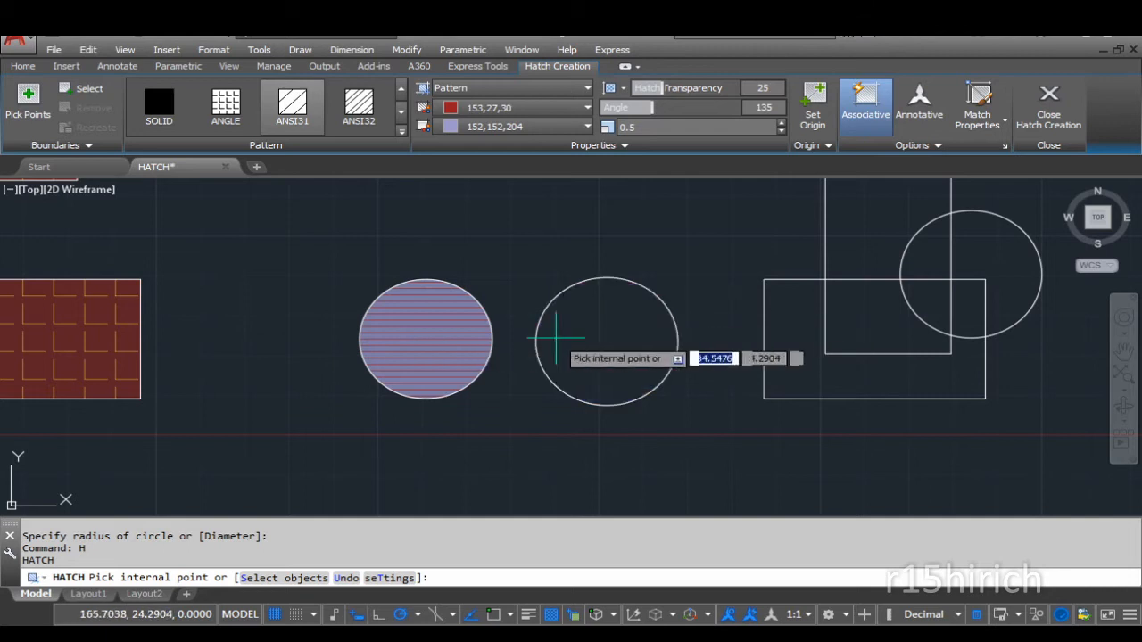
click(866, 103)
click(616, 345)
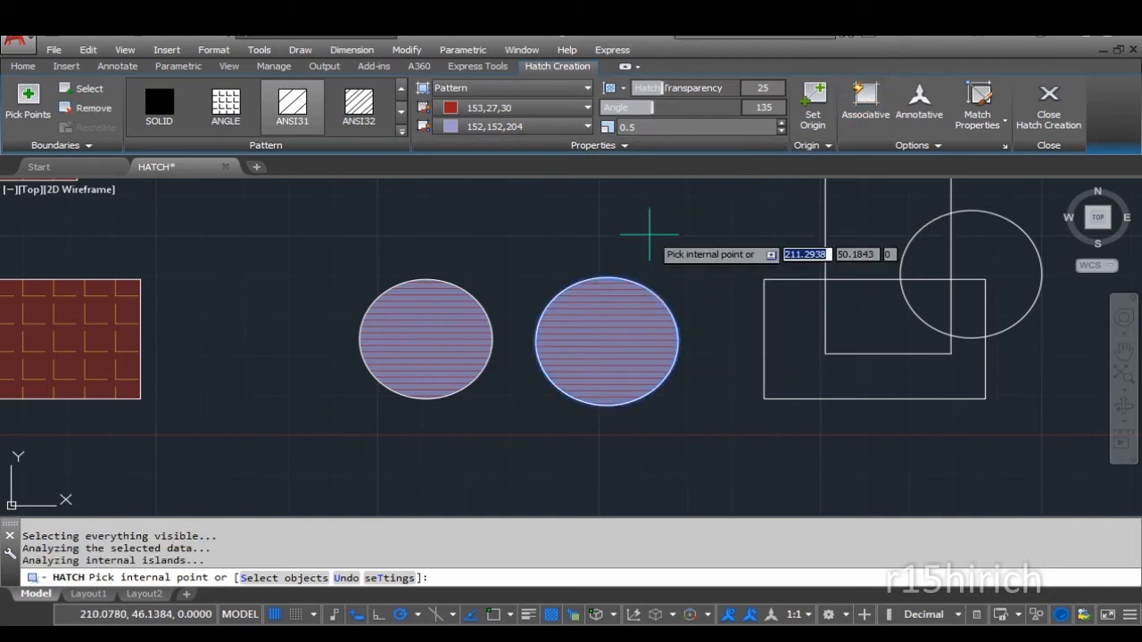
key(Return)
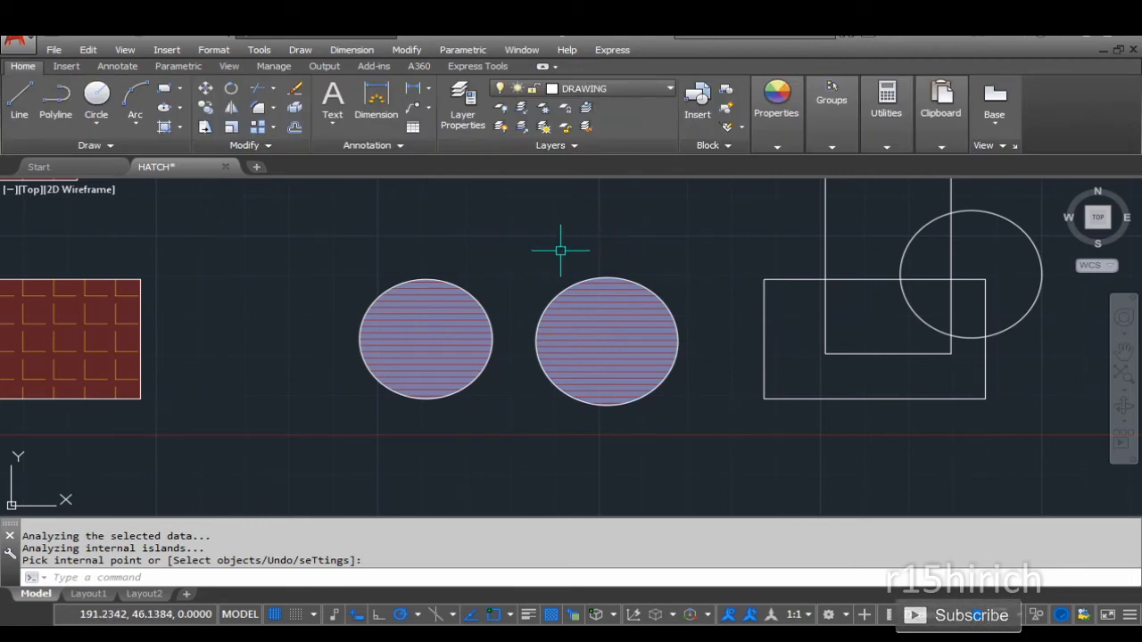
Select the associatively hatched circle with Quick Properties switched off, and switch Quick Properties back on
key(ctrl+shift+p)
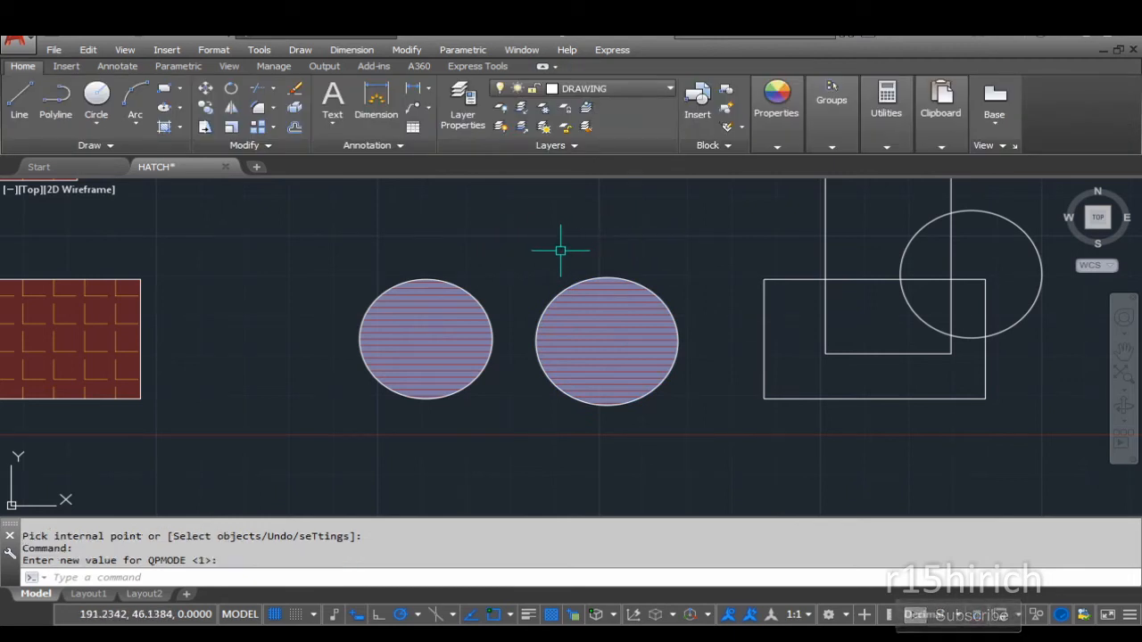
click(472, 274)
click(546, 338)
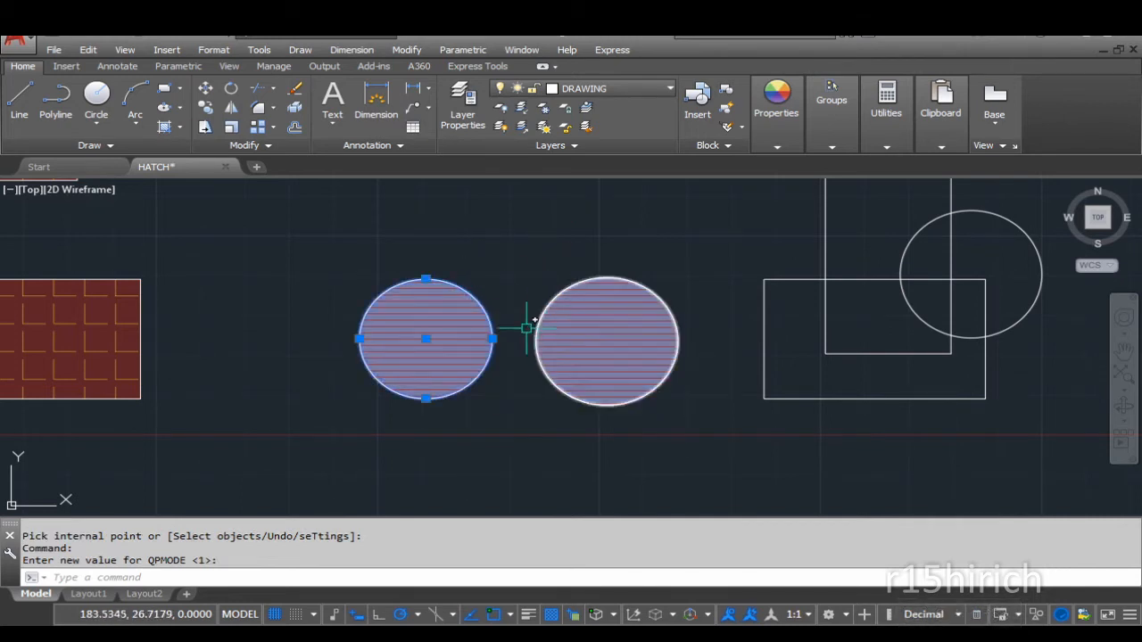
text(-1)
key(Return)
key(Return)
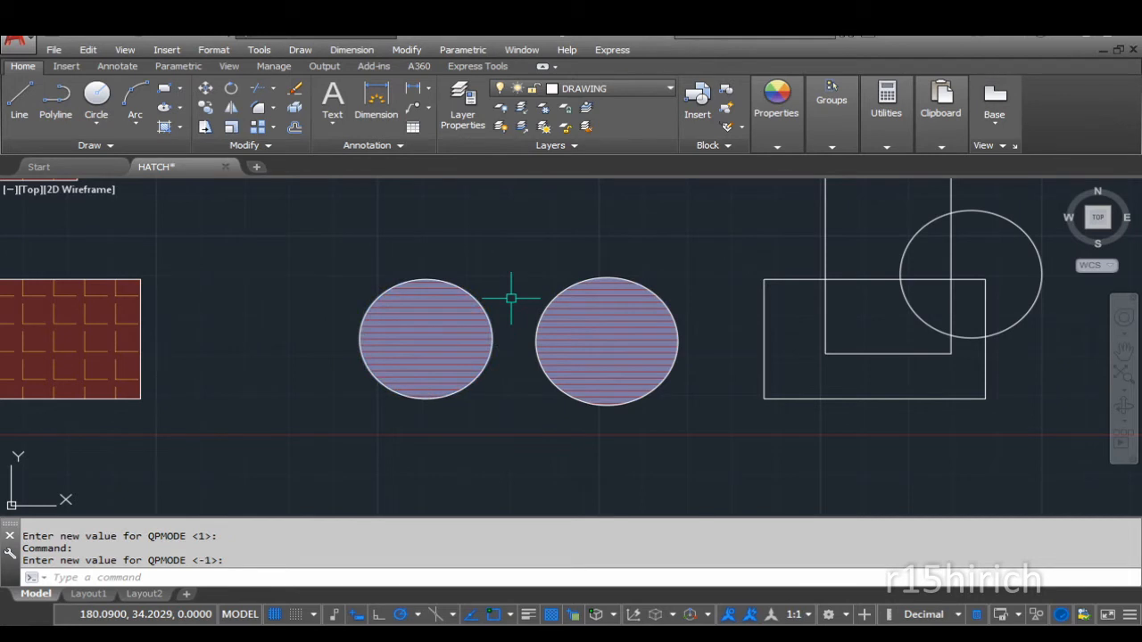
Select the boundary of the associatively hatched circle and set its radius to 10 in Quick Properties
click(473, 282)
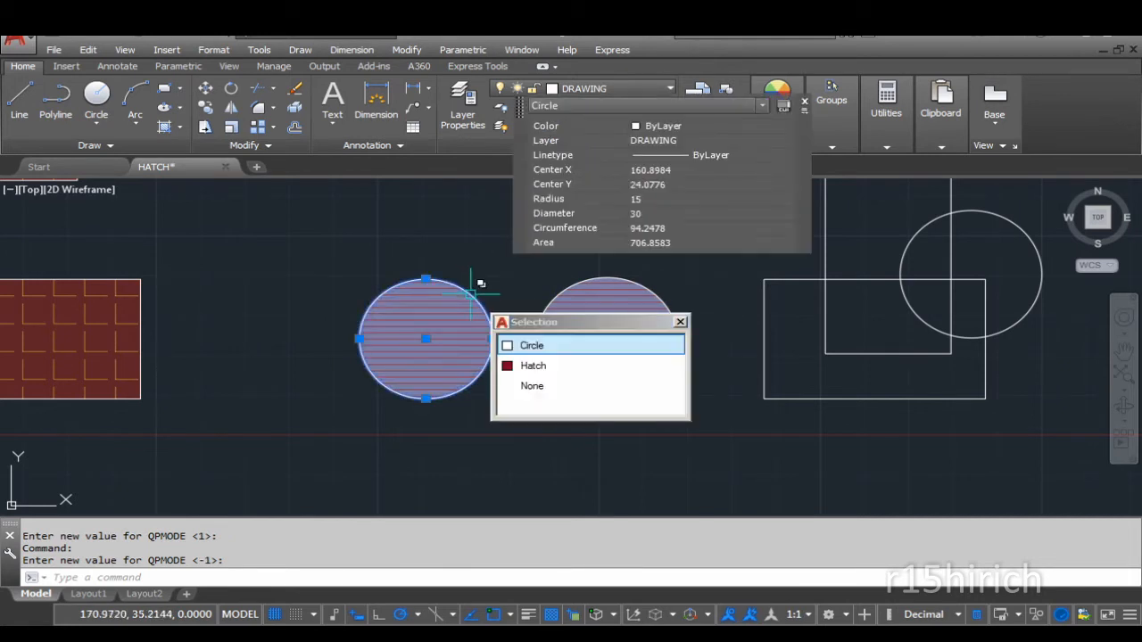
click(547, 348)
drag(524, 157, 59, 280)
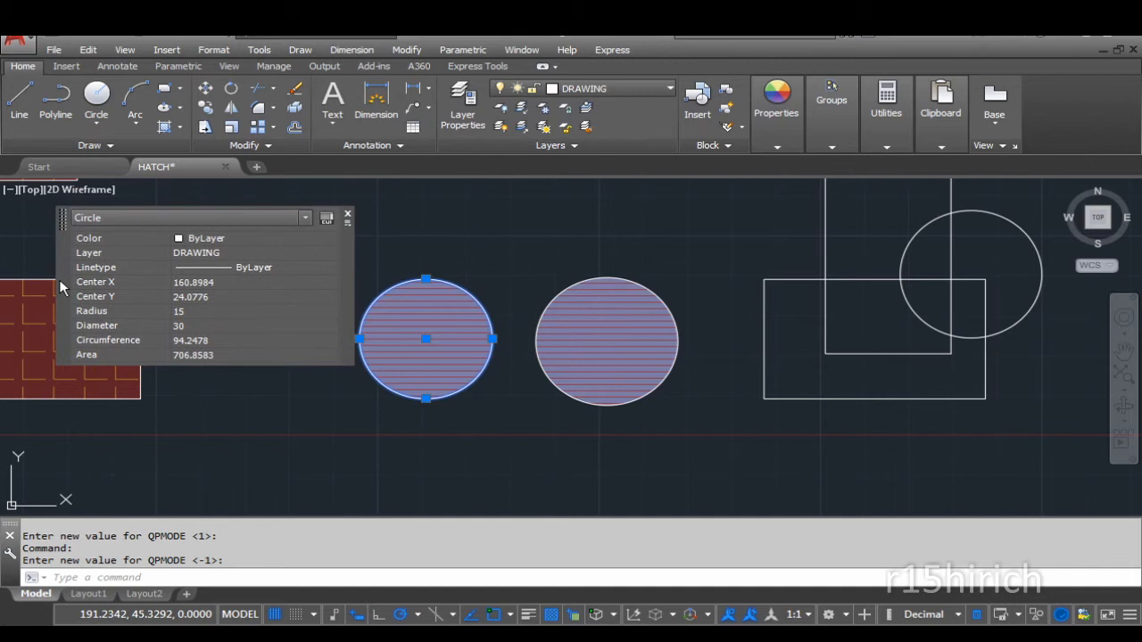
click(197, 312)
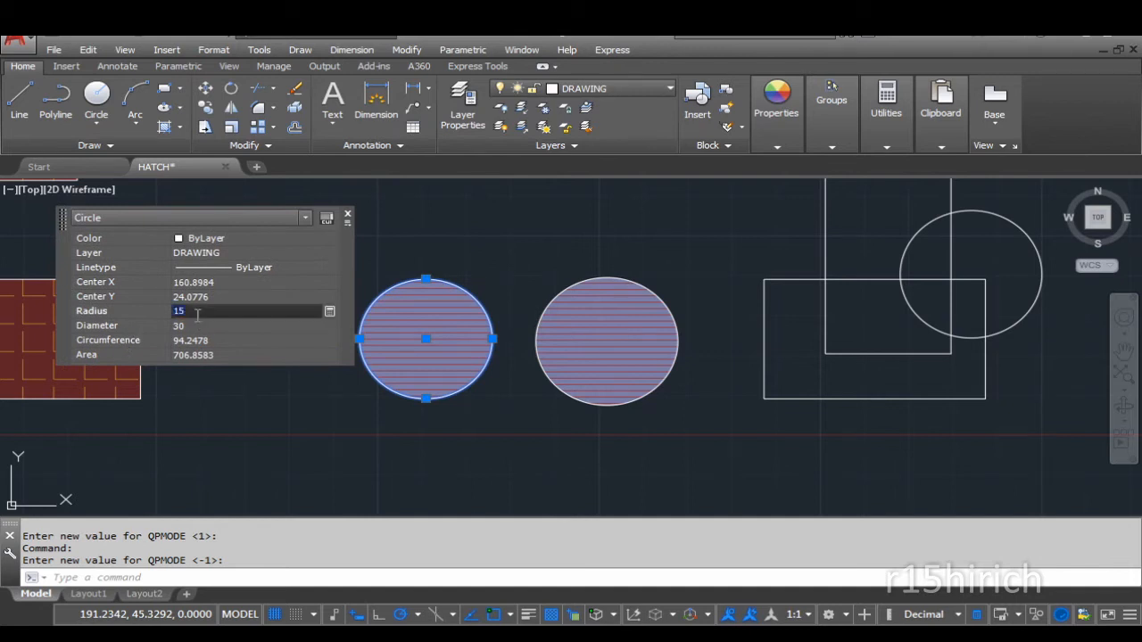
text(10)
key(Tab)
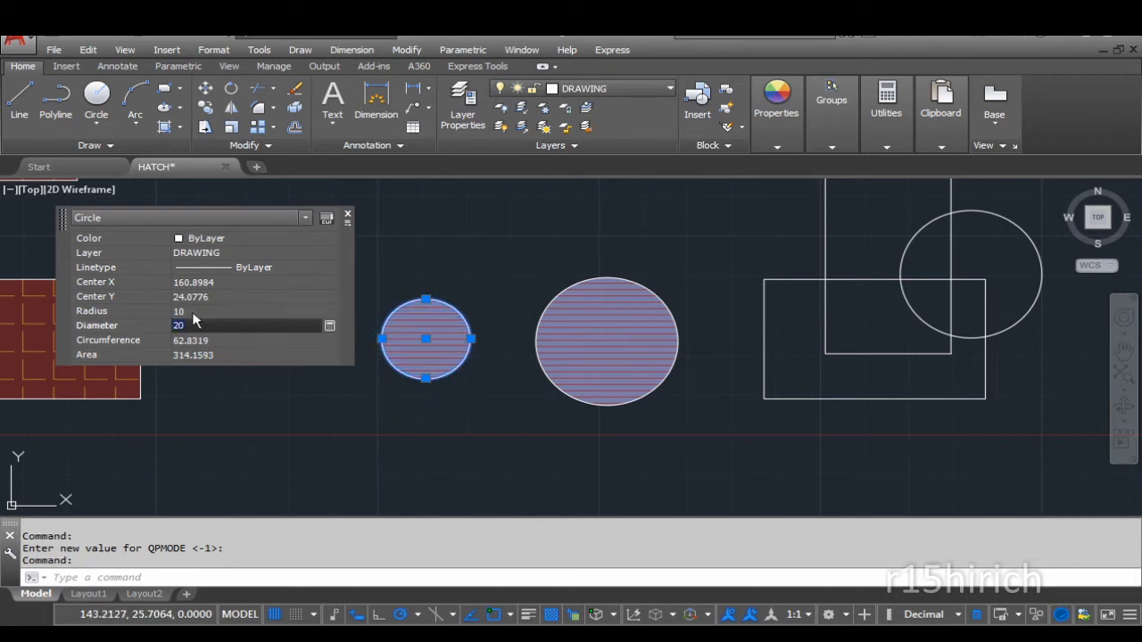
Set the associatively hatched circle's radius to 15, increase it to 20, and deselect the circle
click(194, 313)
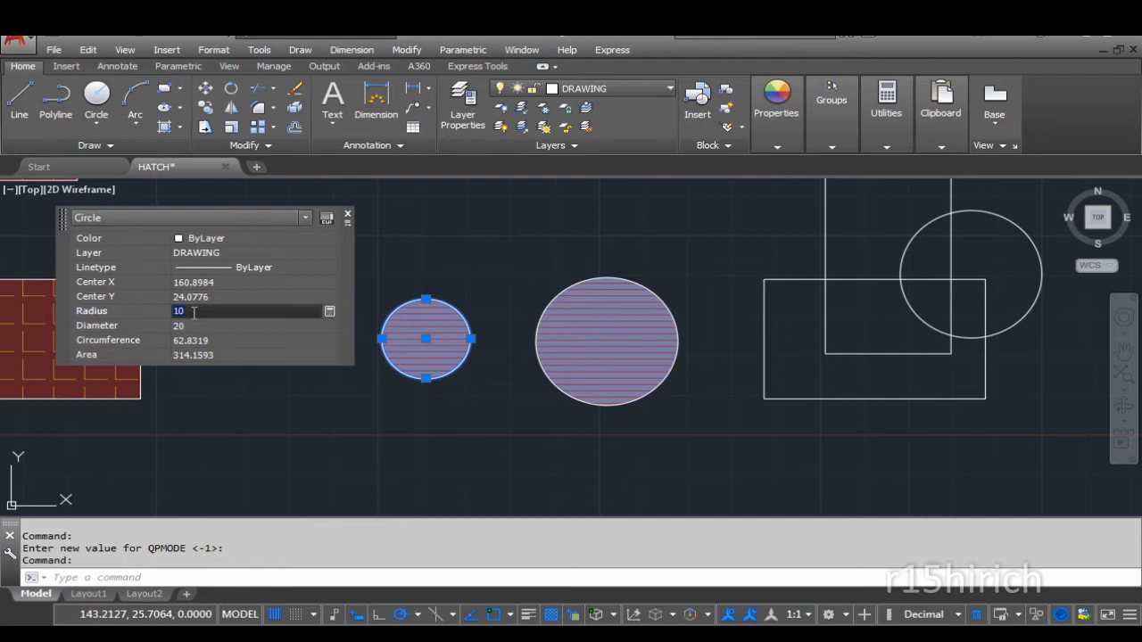
text(15)
key(Tab)
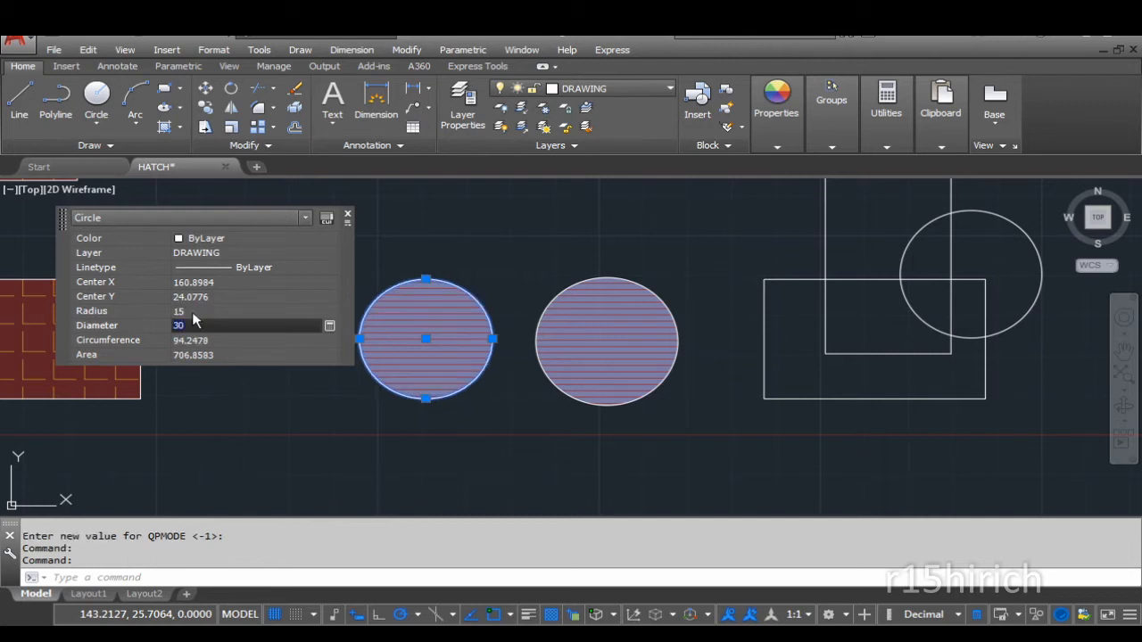
click(206, 312)
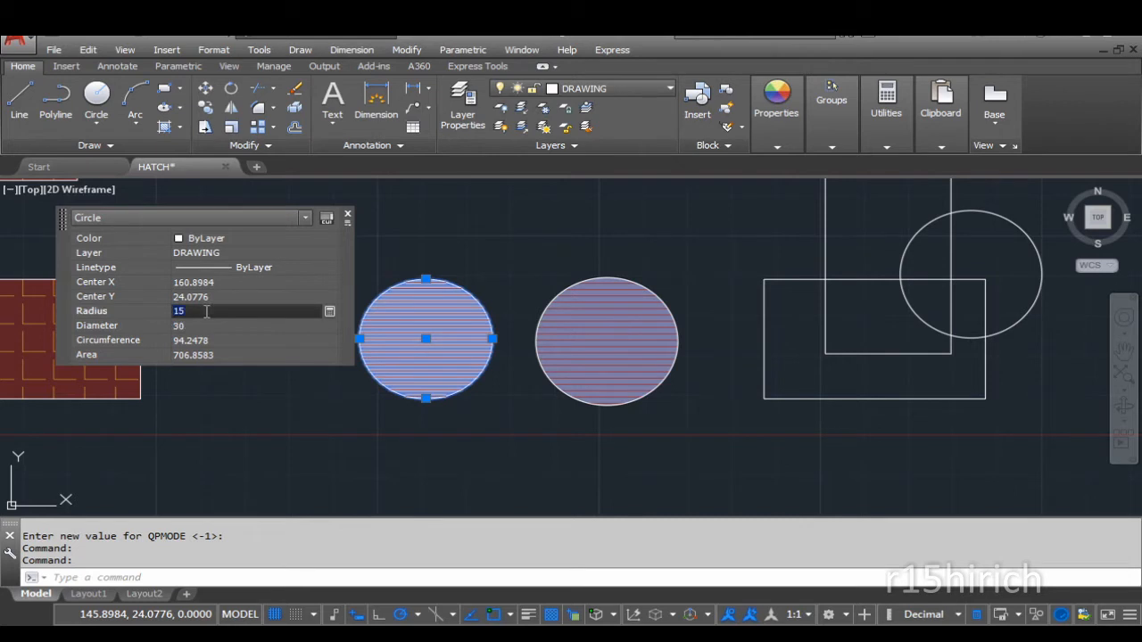
text(20)
key(Tab)
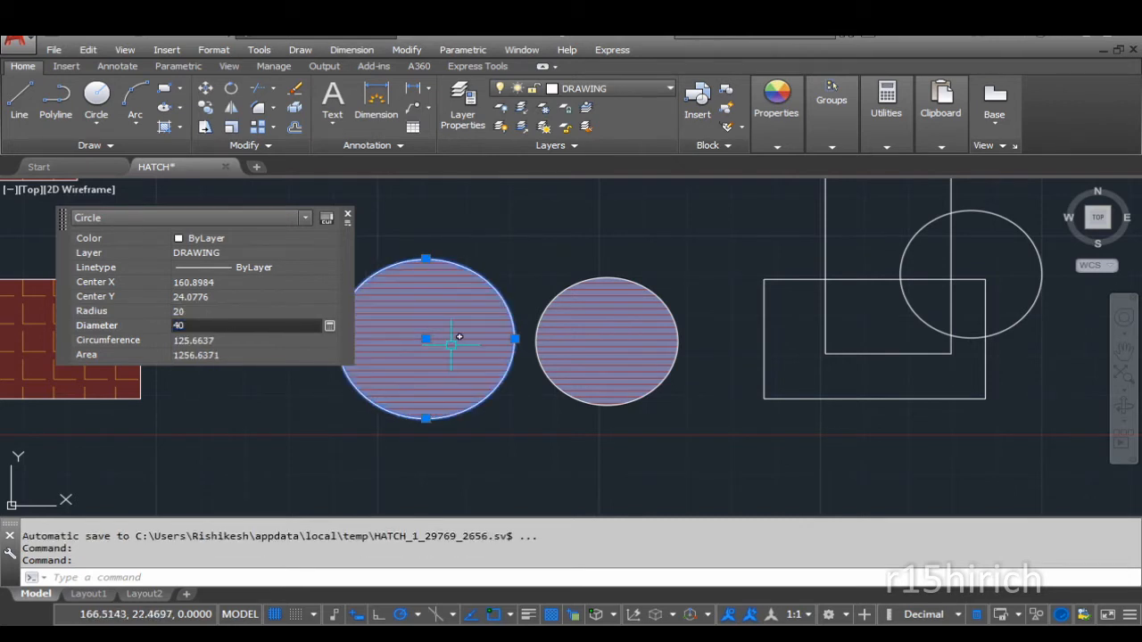
key(Escape)
key(Escape)
key(Escape)
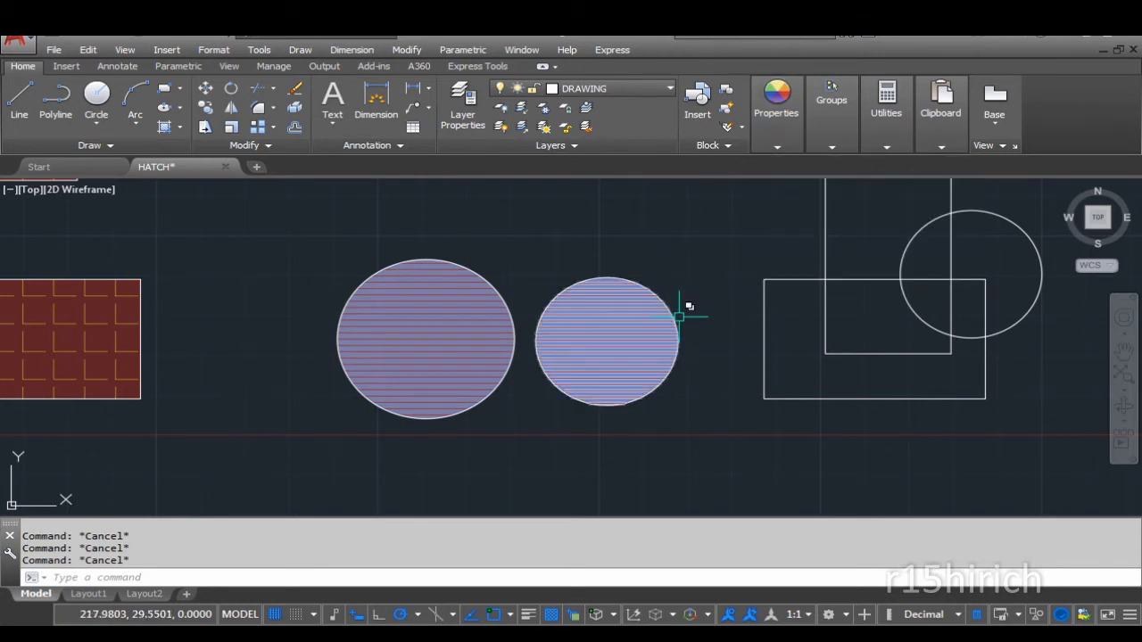
Select the boundary circle of the non-associative hatch and set its radius to 10
click(679, 316)
click(781, 390)
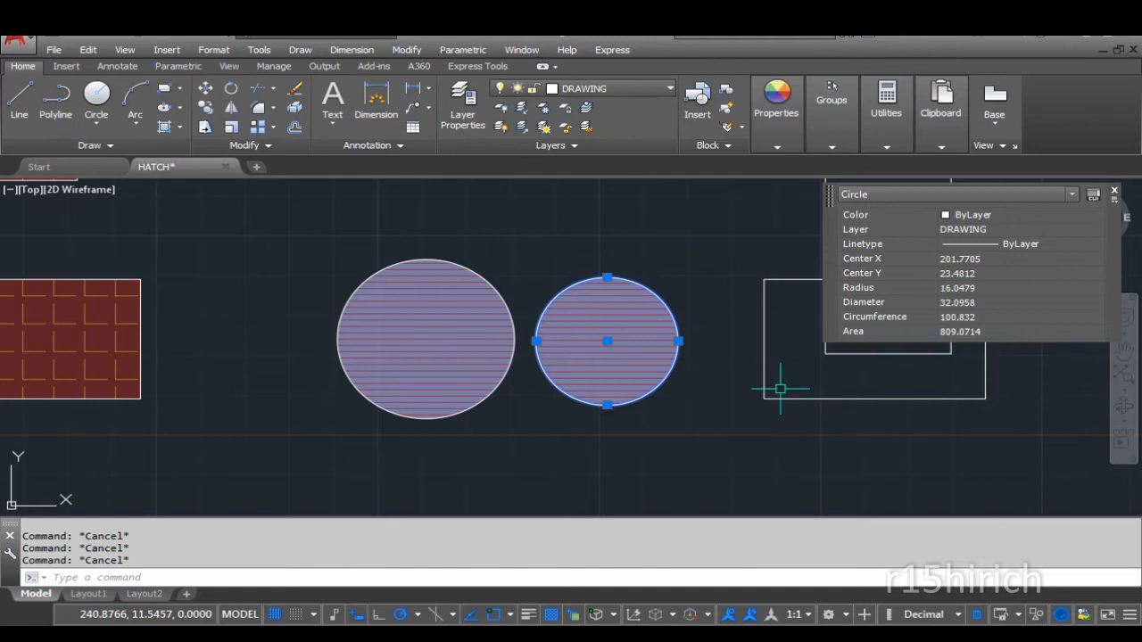
click(1004, 288)
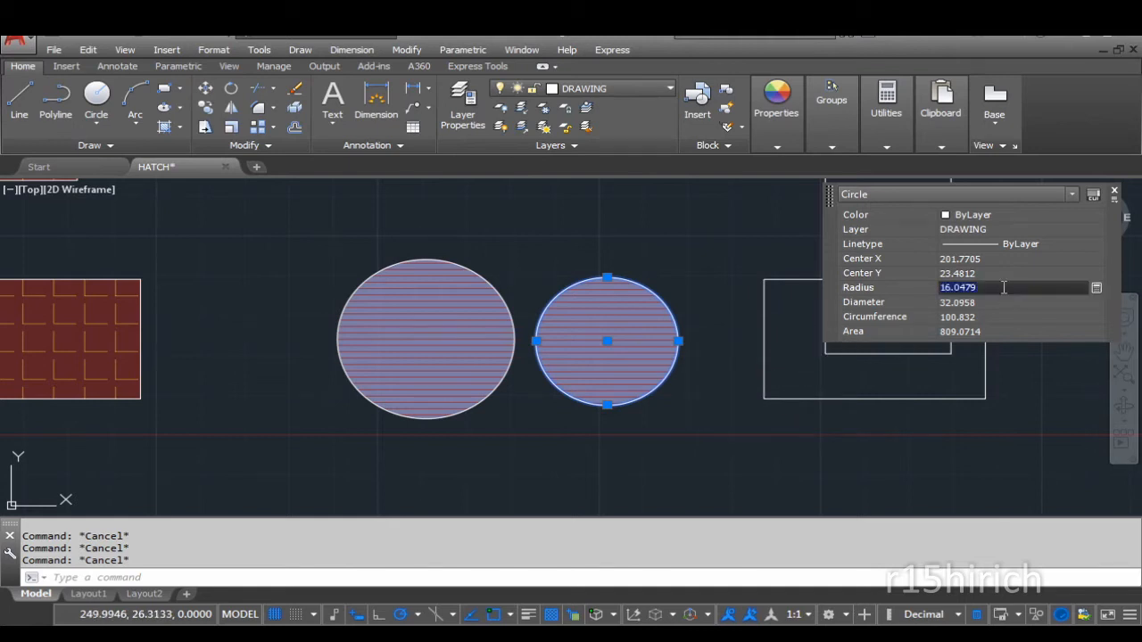
text(10)
key(Return)
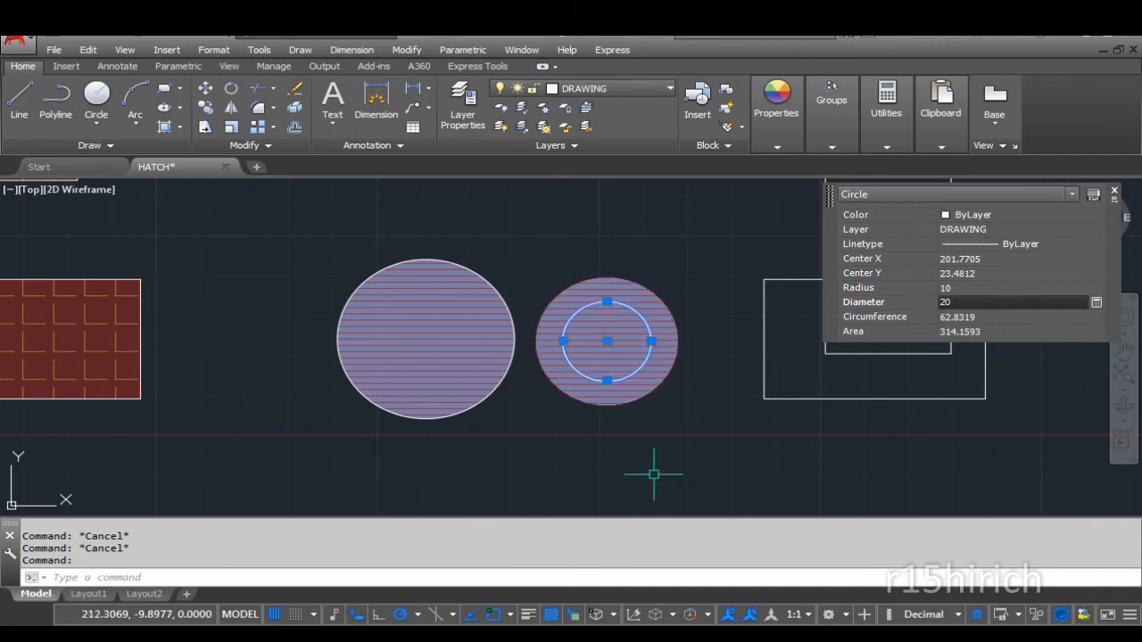
Reselect the non-associative hatch's boundary circle, set its radius to 20, and deselect it
key(Escape)
click(635, 368)
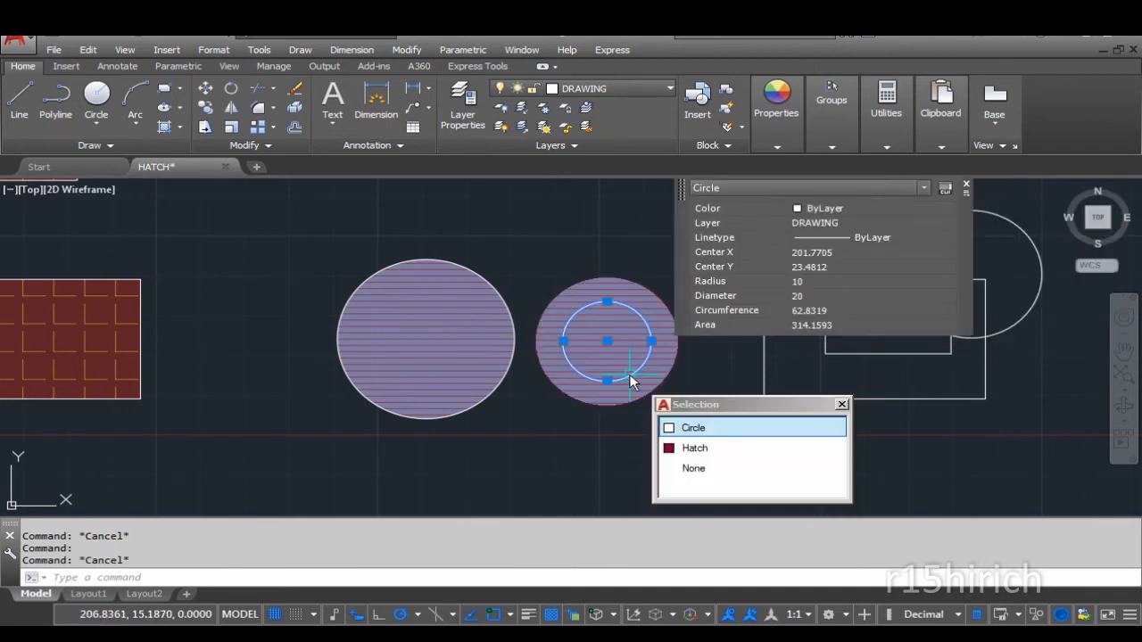
click(694, 429)
click(829, 282)
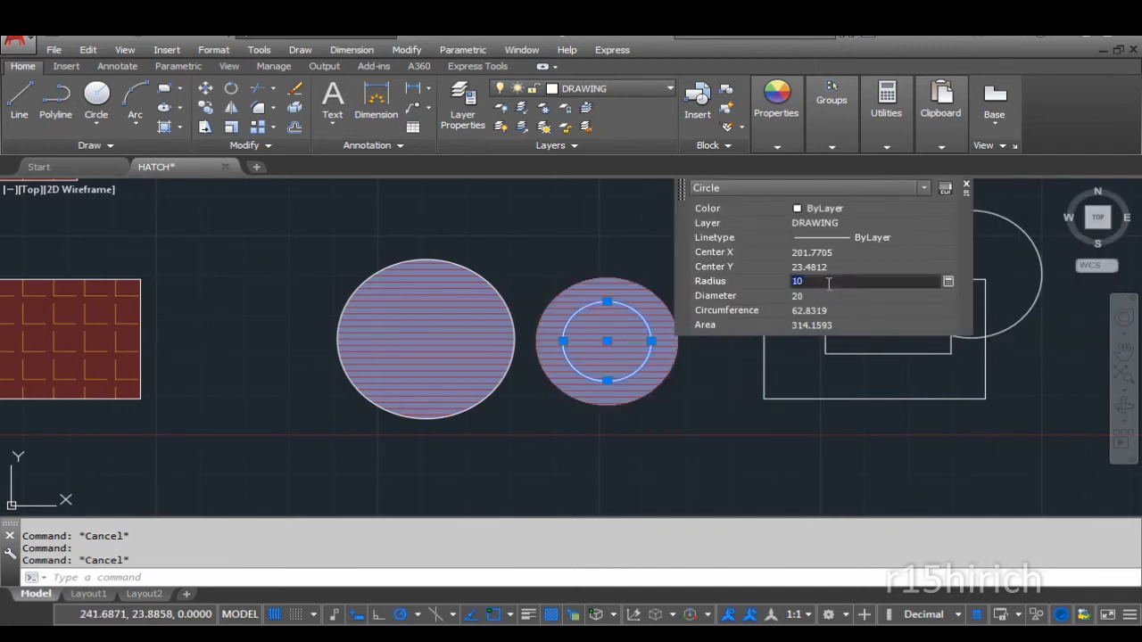
text(2)
key(Return)
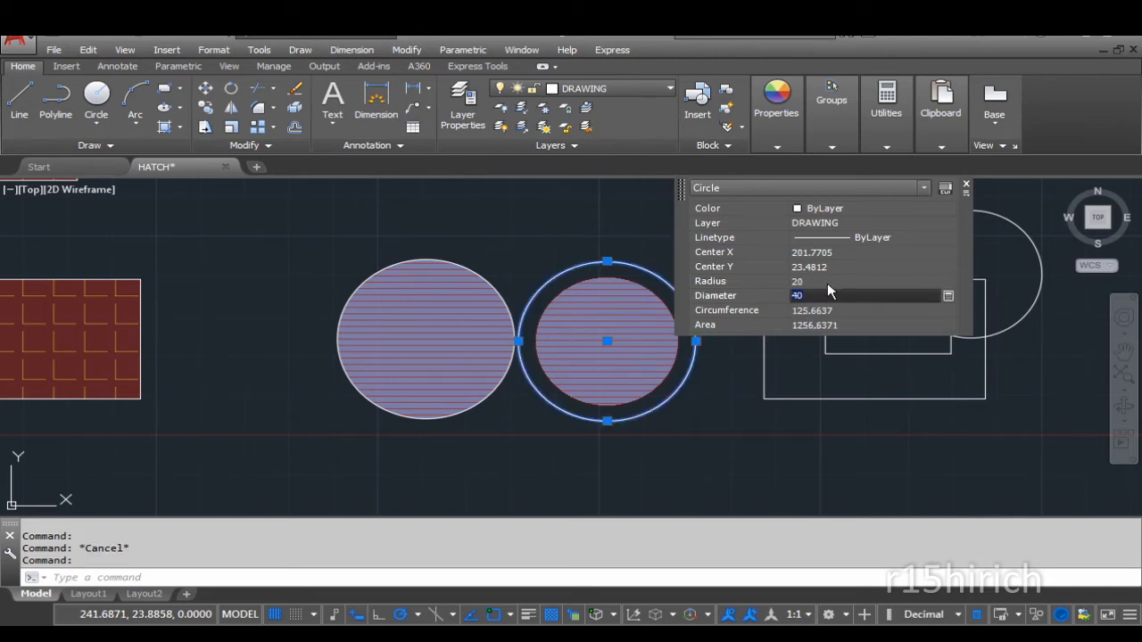
key(Escape)
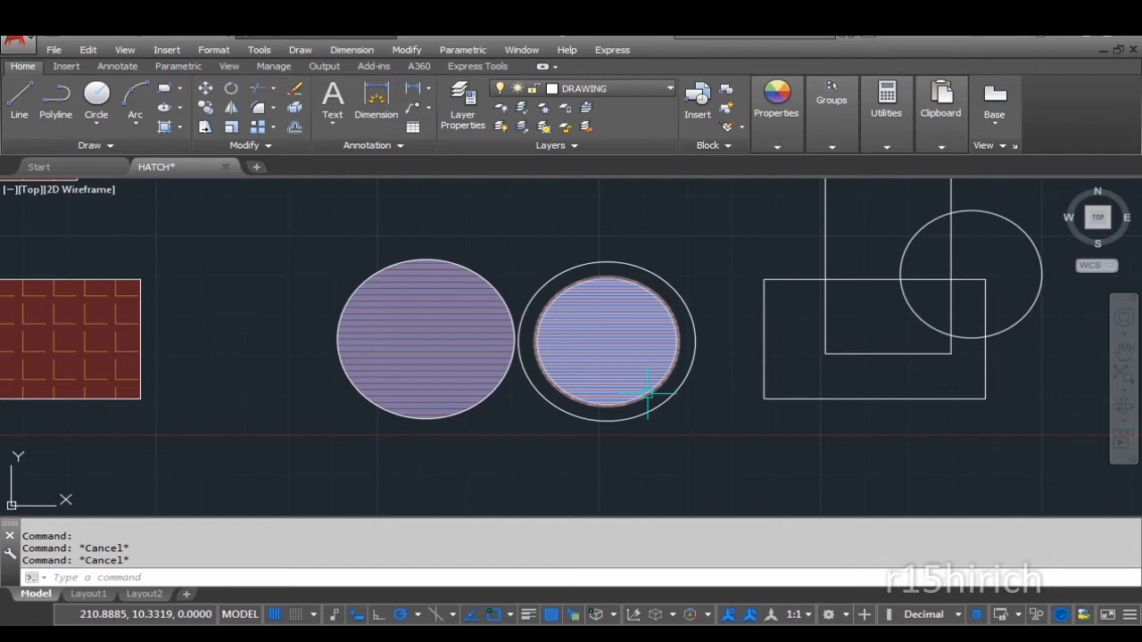
Erase the non-associative hatch together with its boundary circle
click(669, 442)
click(624, 386)
key(Delete)
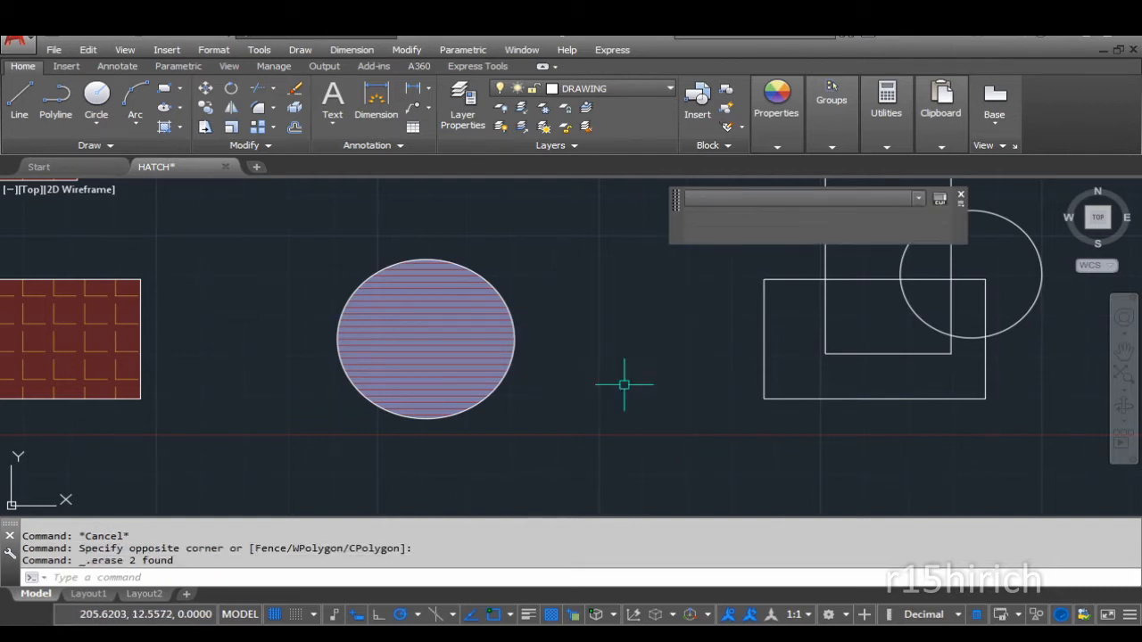
Turn on the Annotative option for new hatches and leave the Hatch command without placing one
text(h)
key(Return)
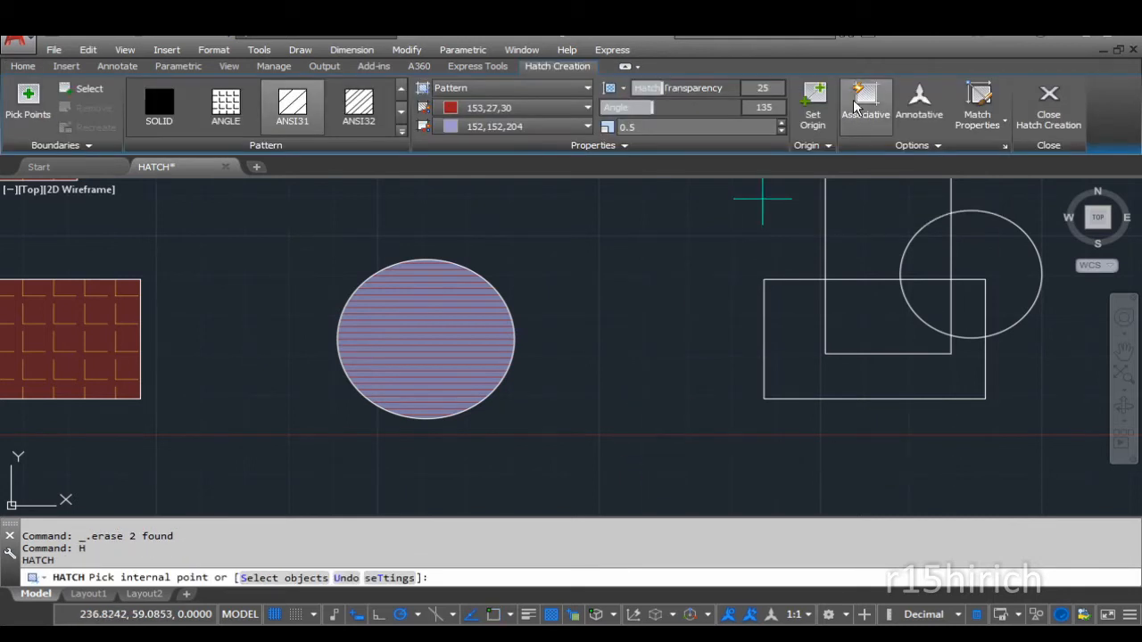
click(919, 105)
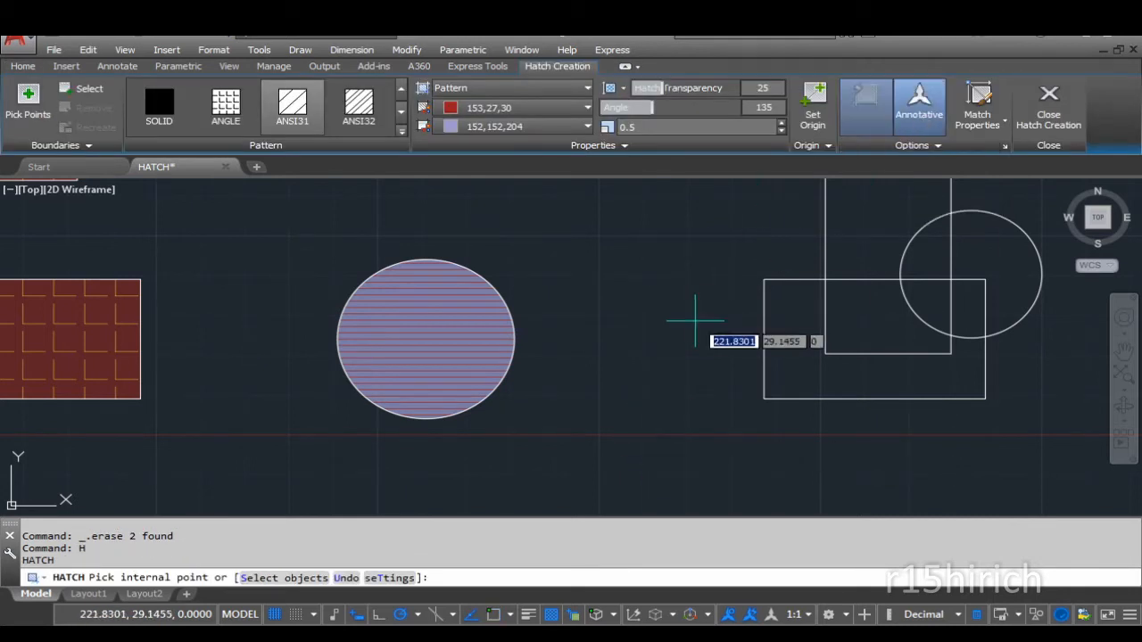
middle_drag(660, 330, 387, 346)
scroll(579, 316, down, 3)
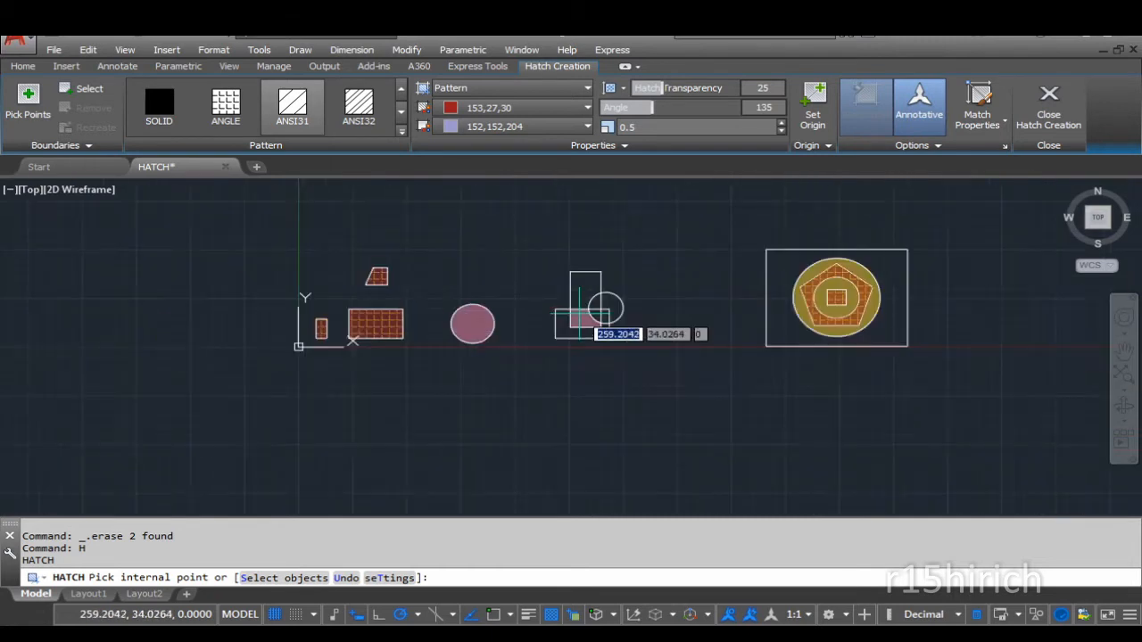
scroll(670, 343, up, 1)
mouse_move(670, 324)
middle_down()
mouse_move(510, 332)
mouse_move(702, 360)
mouse_move(794, 360)
middle_up()
key(Escape)
Delete the ANSI31 hatch from the remaining circle, keeping its boundary
click(428, 348)
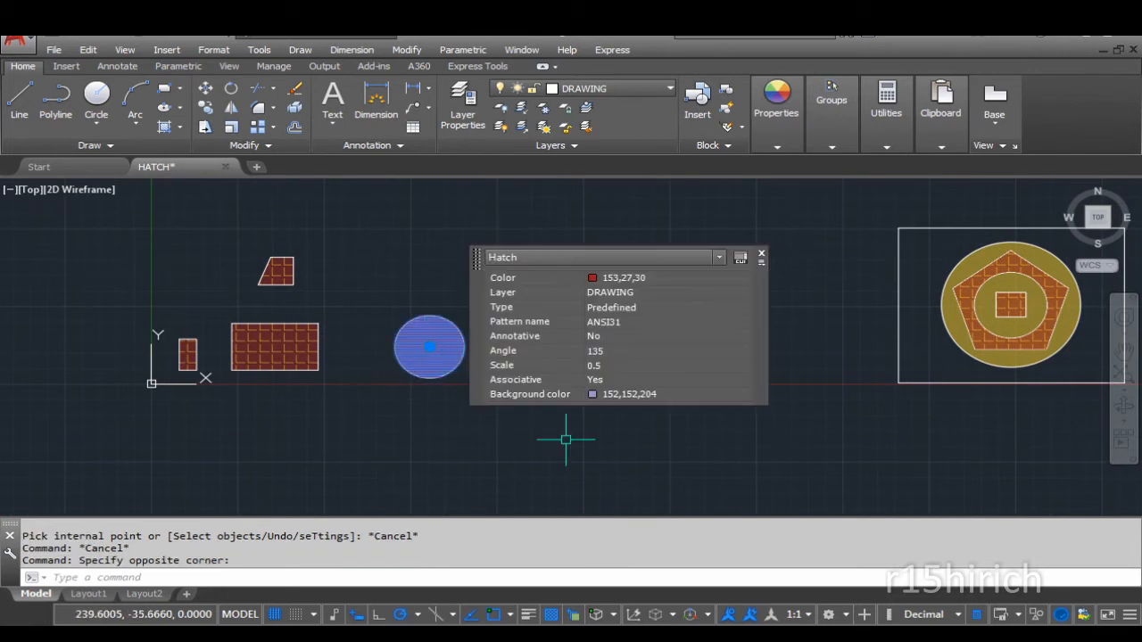
key(Delete)
scroll(419, 383, up, 2)
mouse_move(419, 383)
middle_down()
mouse_move(462, 459)
mouse_move(515, 365)
middle_up()
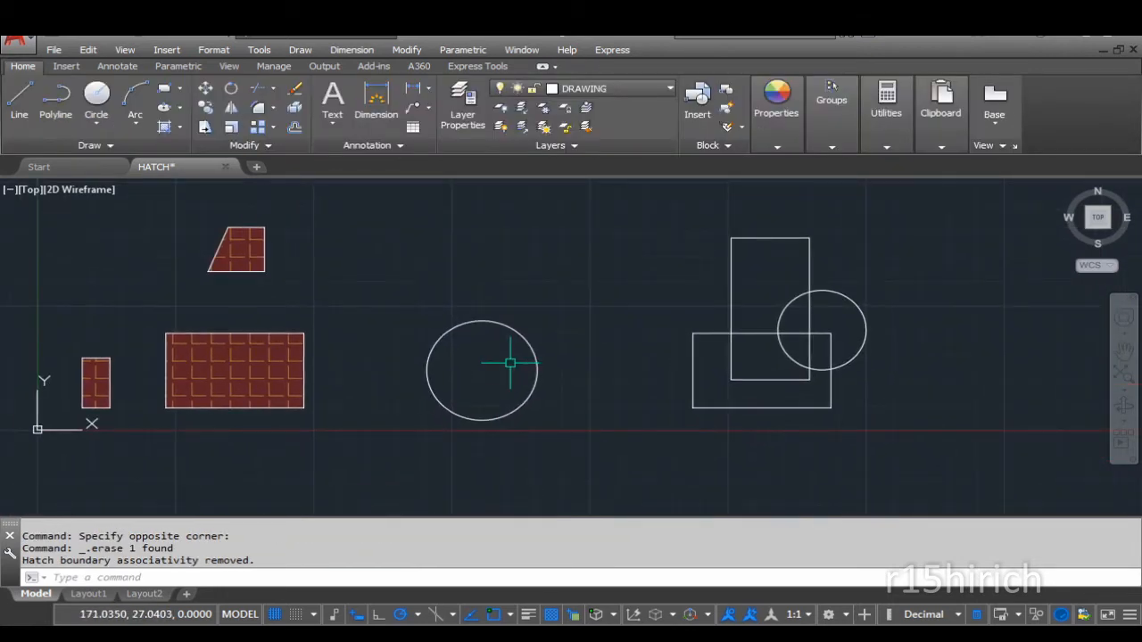
Fill the empty circle with an annotative ANSI31 hatch using the current settings
text(h)
key(Return)
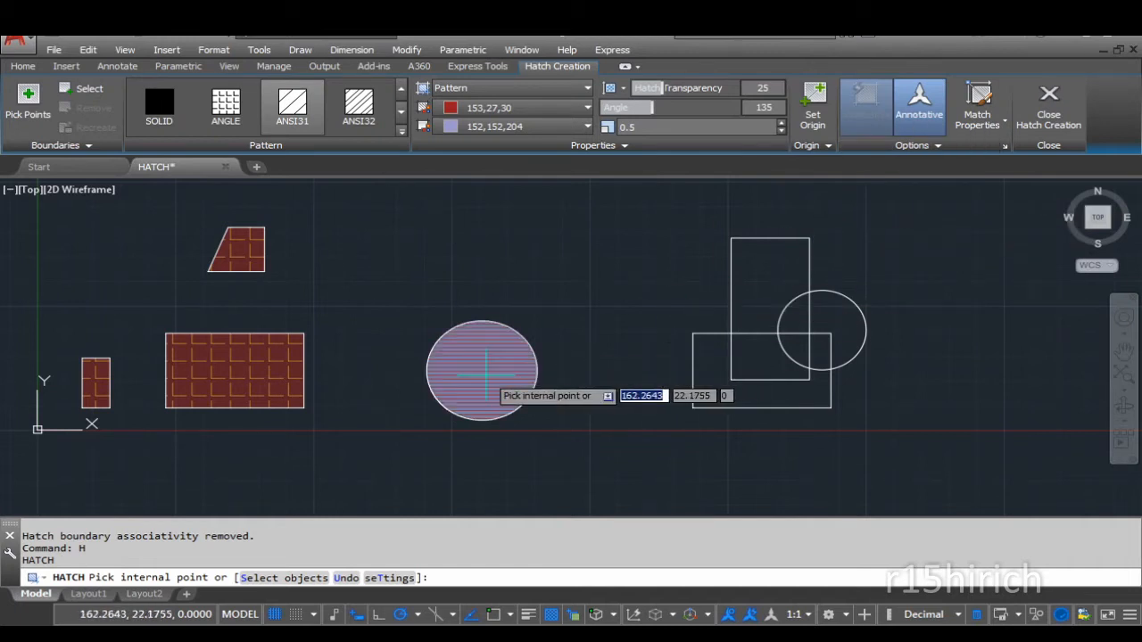
click(486, 374)
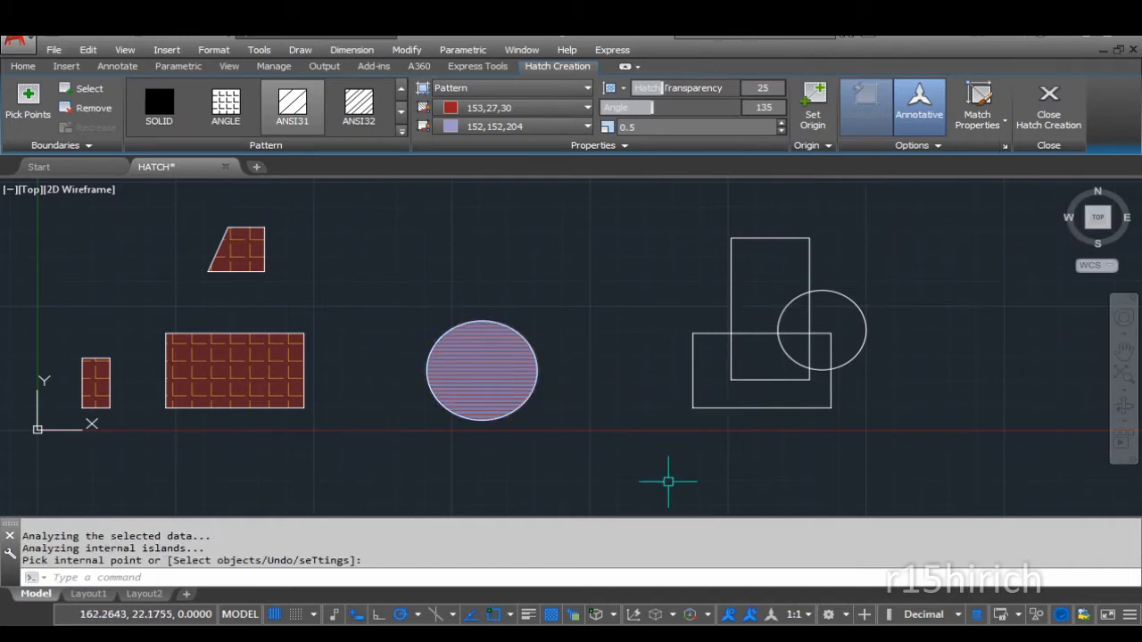
key(Return)
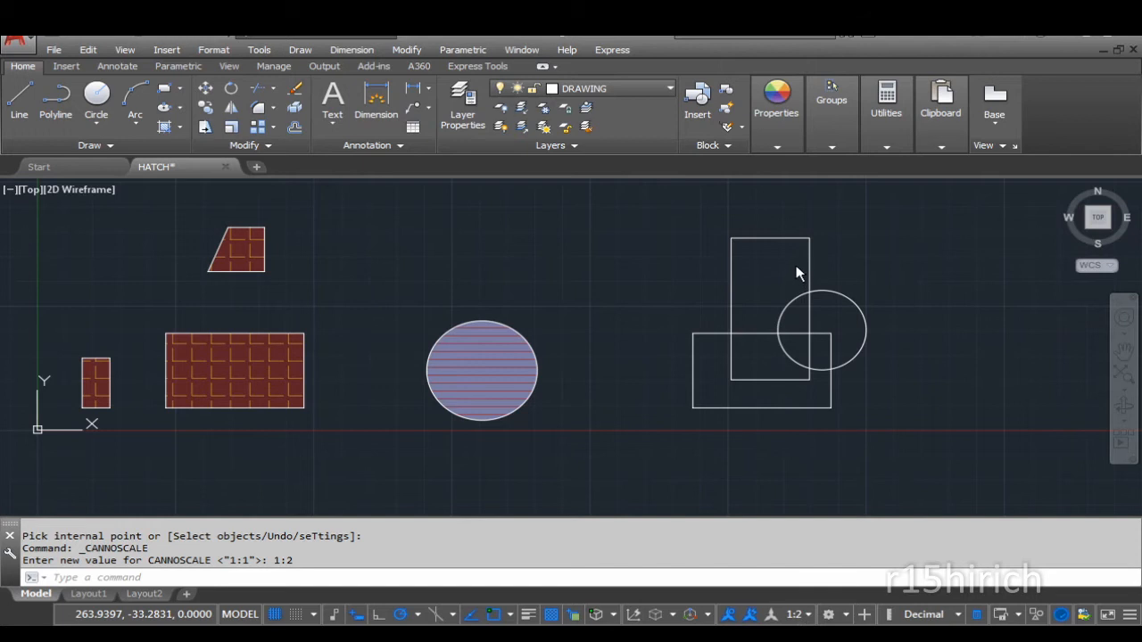
Set the annotation scale of the drawing to 1:4
click(796, 266)
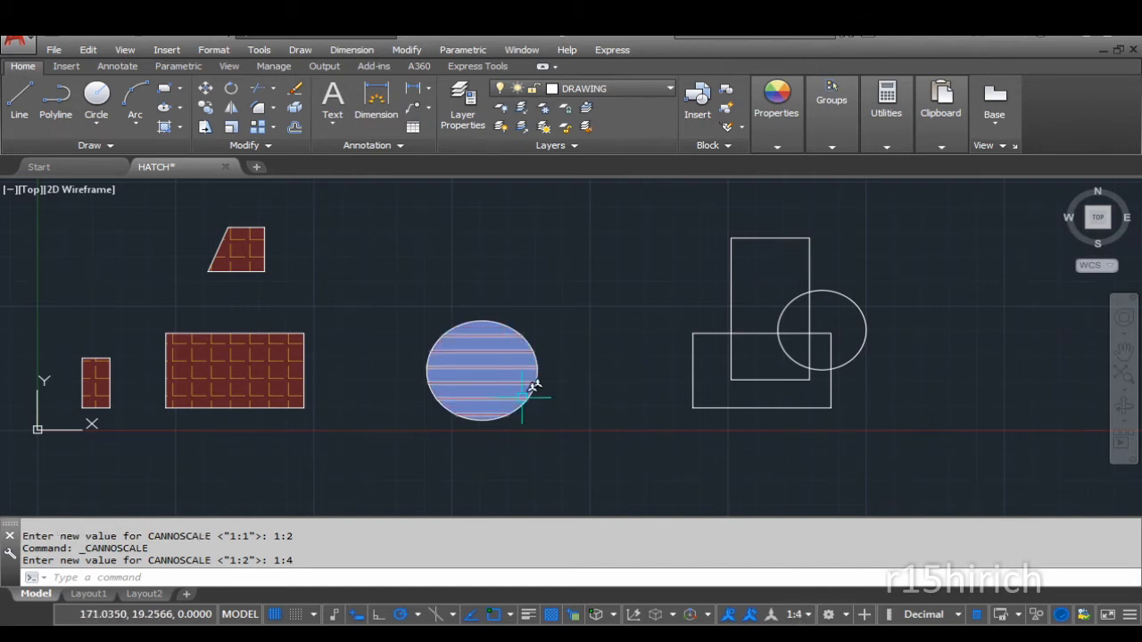
Try the annotation scales 1:30, 1:16 and 1:2 on the circle's annotative hatch
click(790, 390)
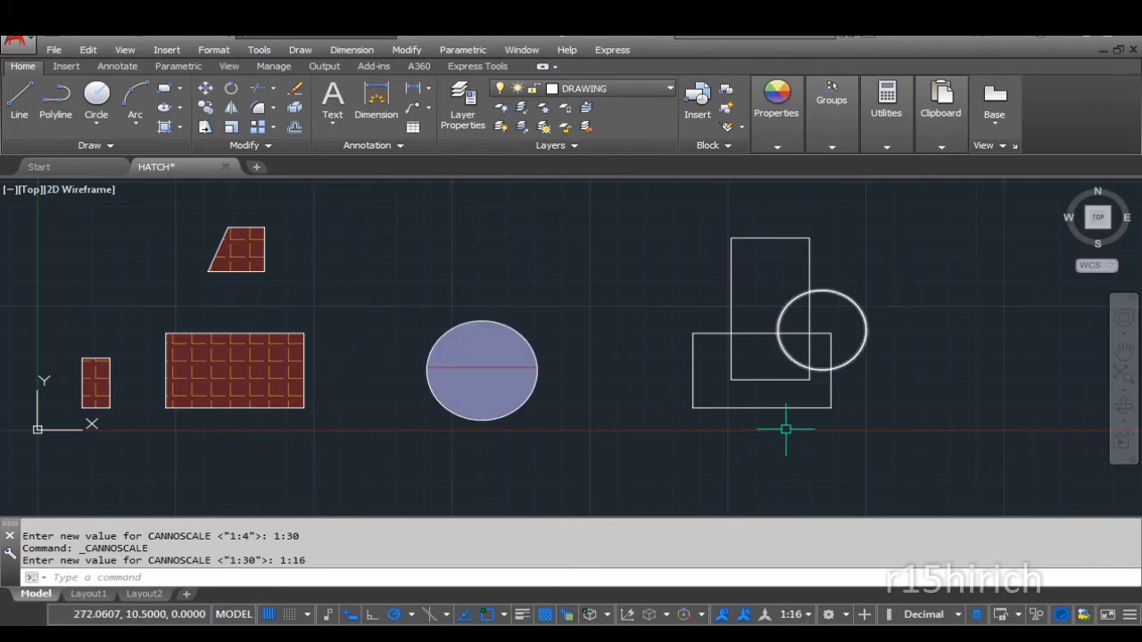
click(790, 237)
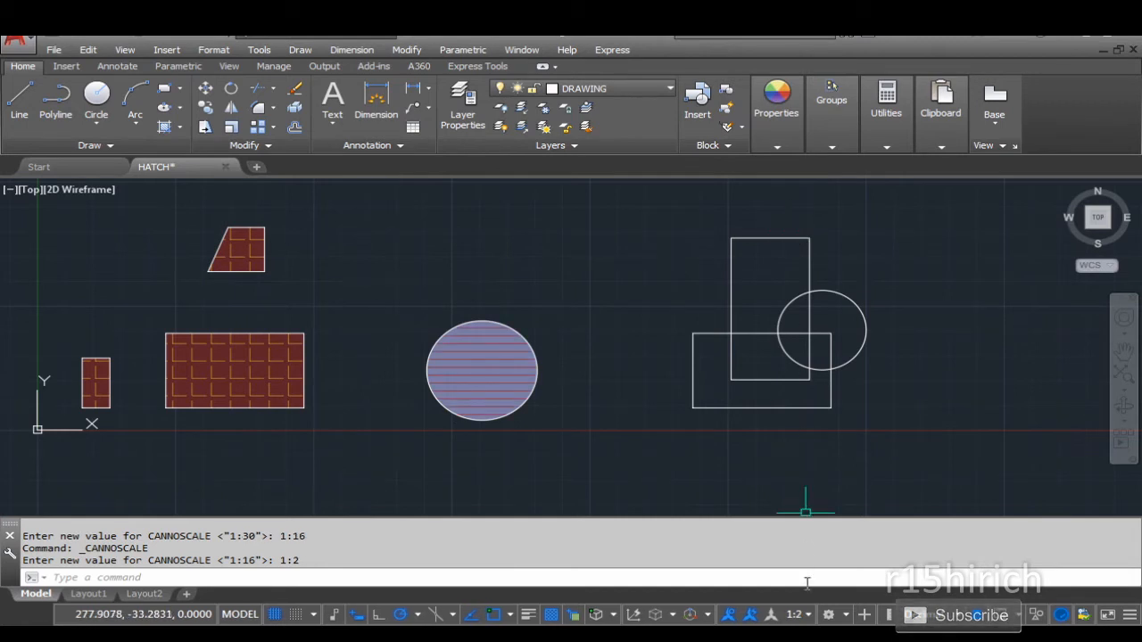
Turn off the Annotative option for the circle's ANSI31 hatch and set the drawing's annotation scale to 1:1
click(491, 391)
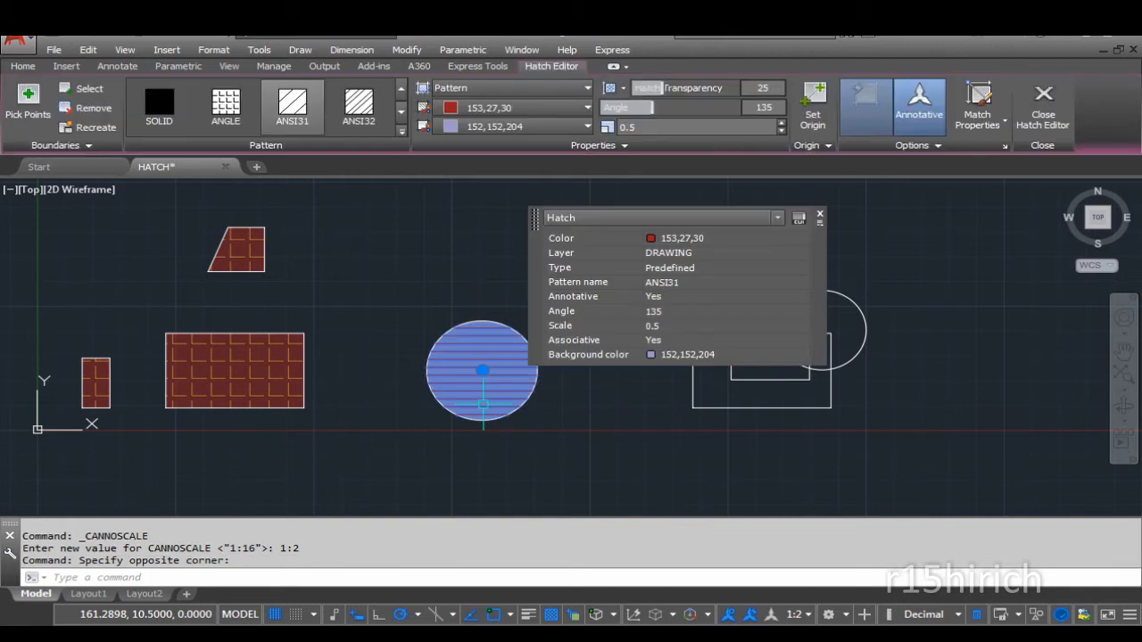
click(919, 115)
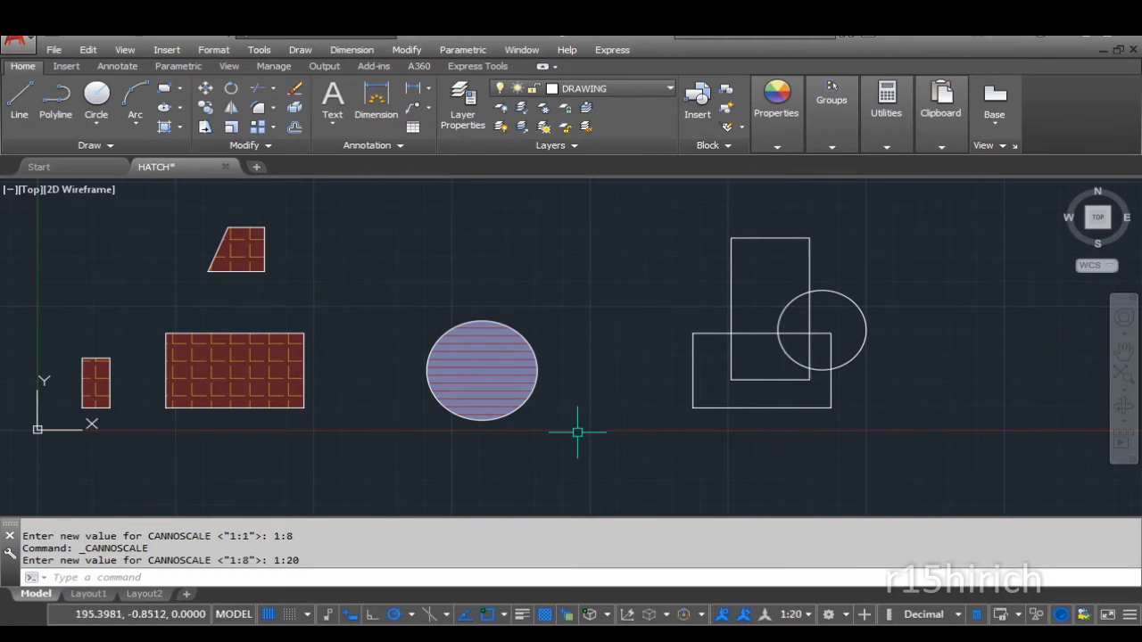
click(491, 367)
click(501, 361)
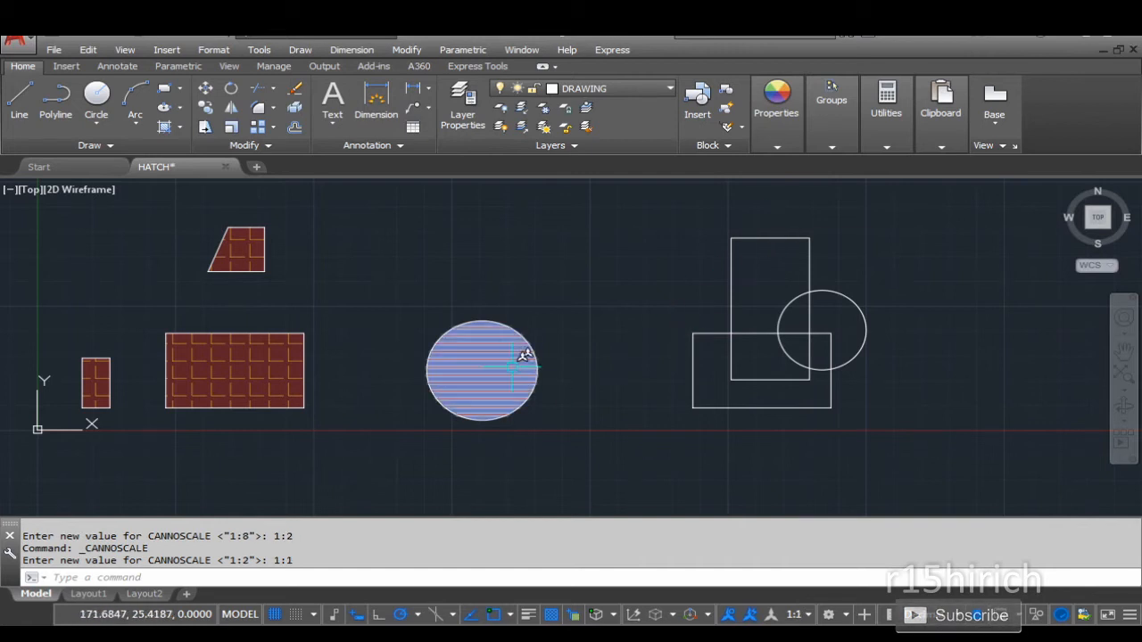
Check the properties of the circle's hatch and of the large rectangle's hatch
click(525, 357)
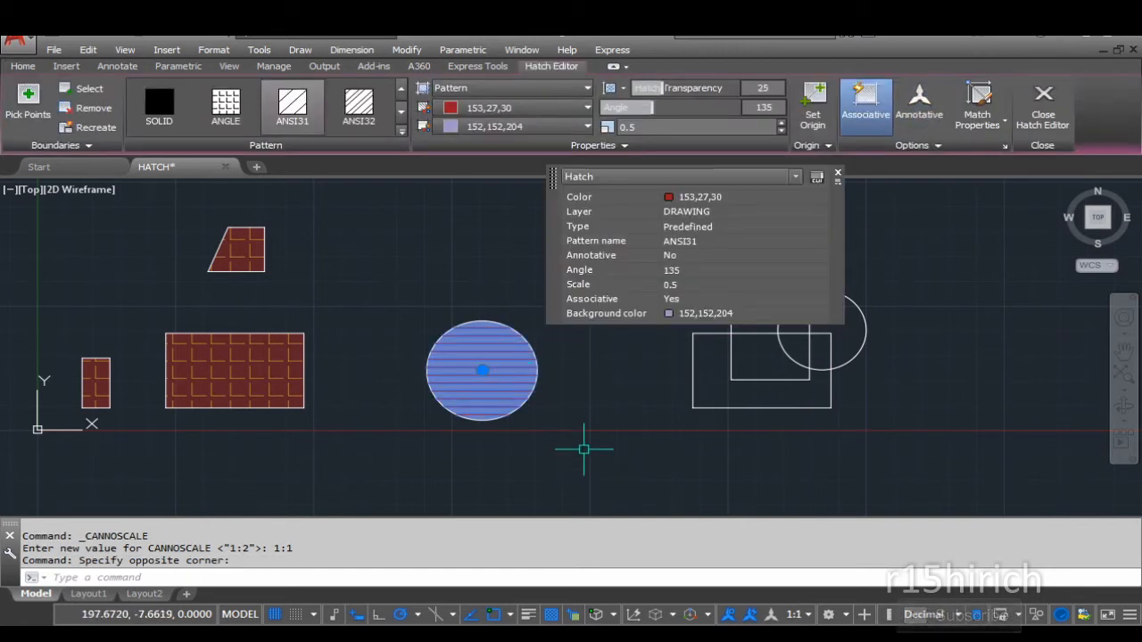
key(Escape)
key(Escape)
middle_drag(583, 449, 643, 449)
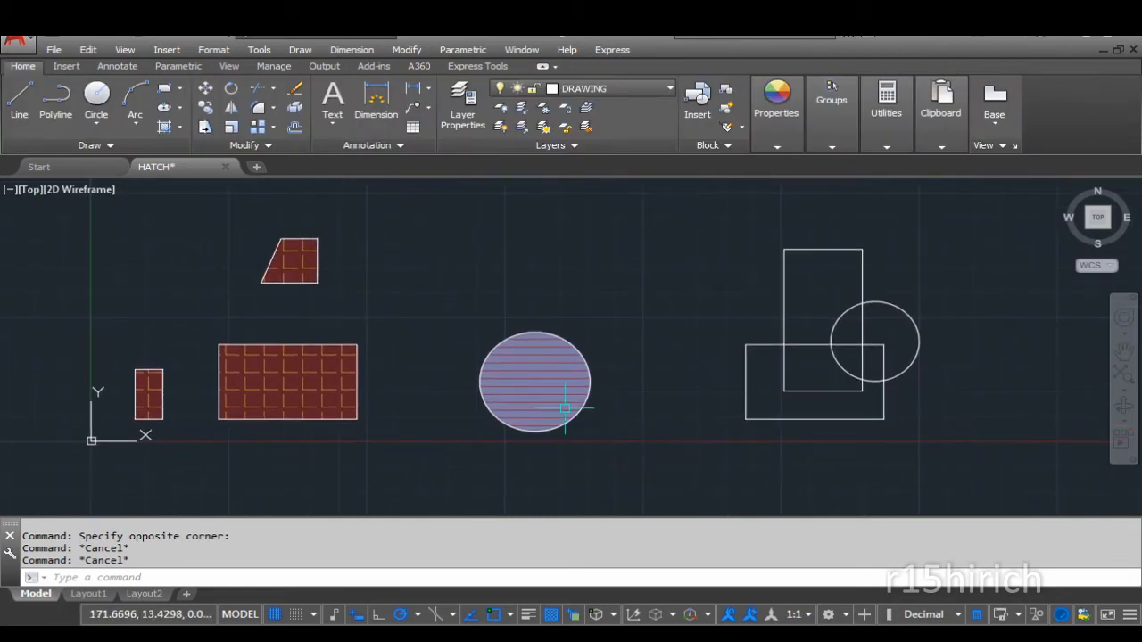
click(301, 384)
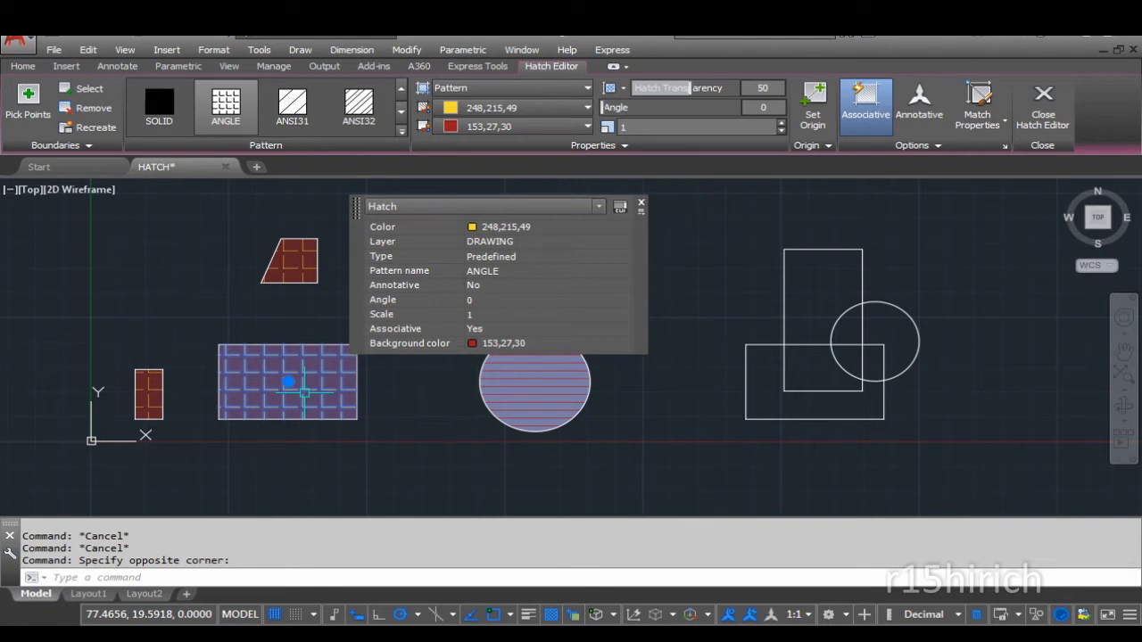
key(Escape)
key(Escape)
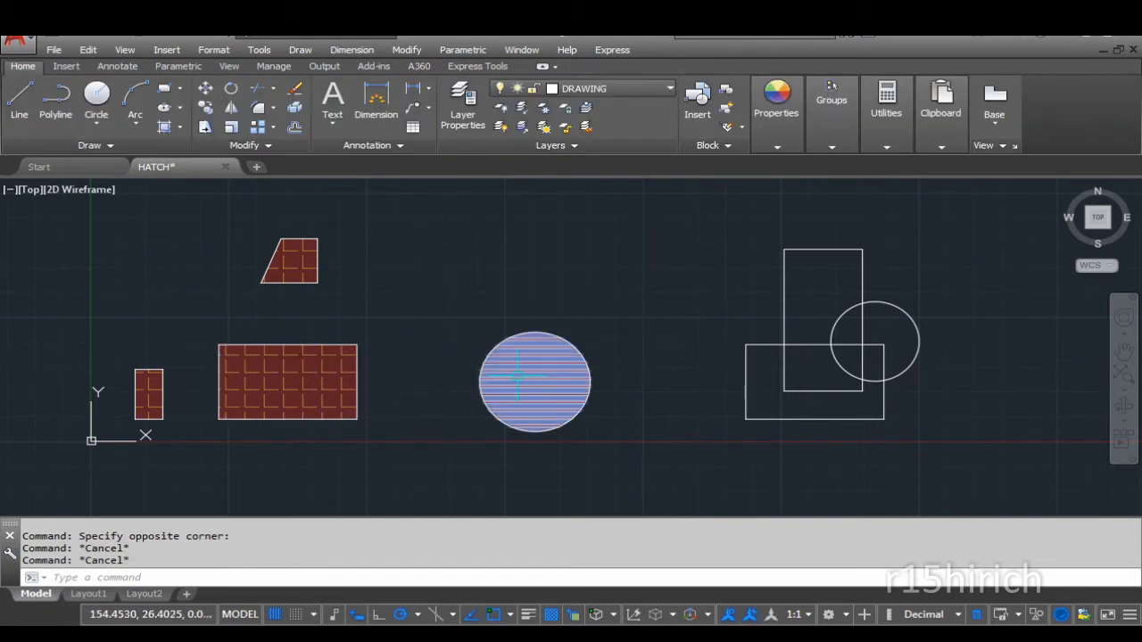
Match the properties of the circle's hatch to the ANGLE hatch in the large rectangle
click(557, 425)
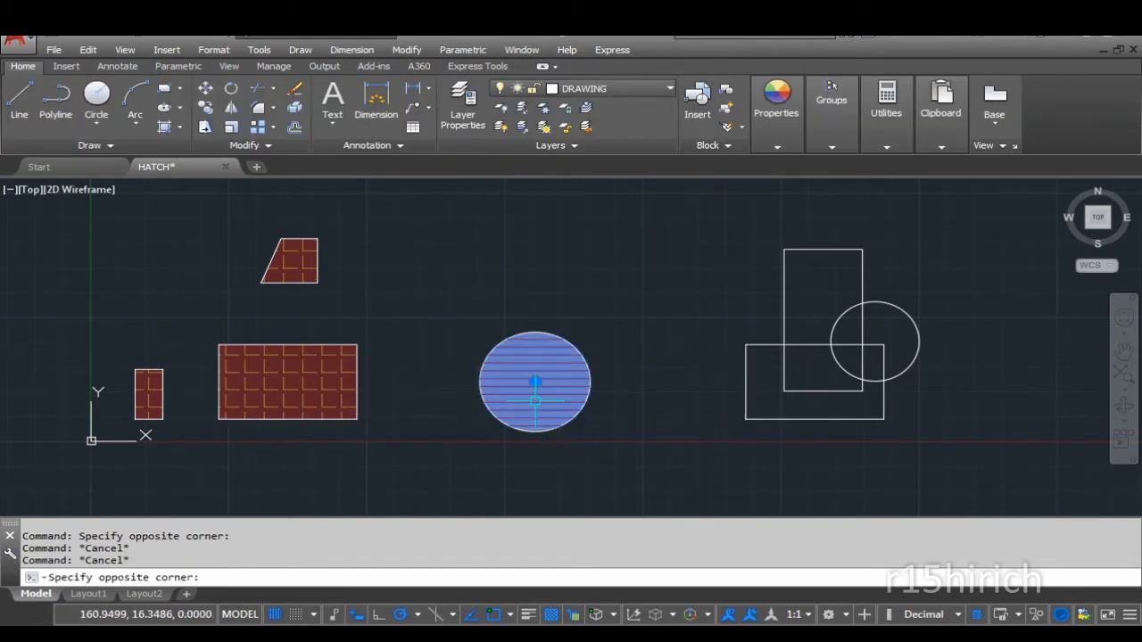
click(968, 128)
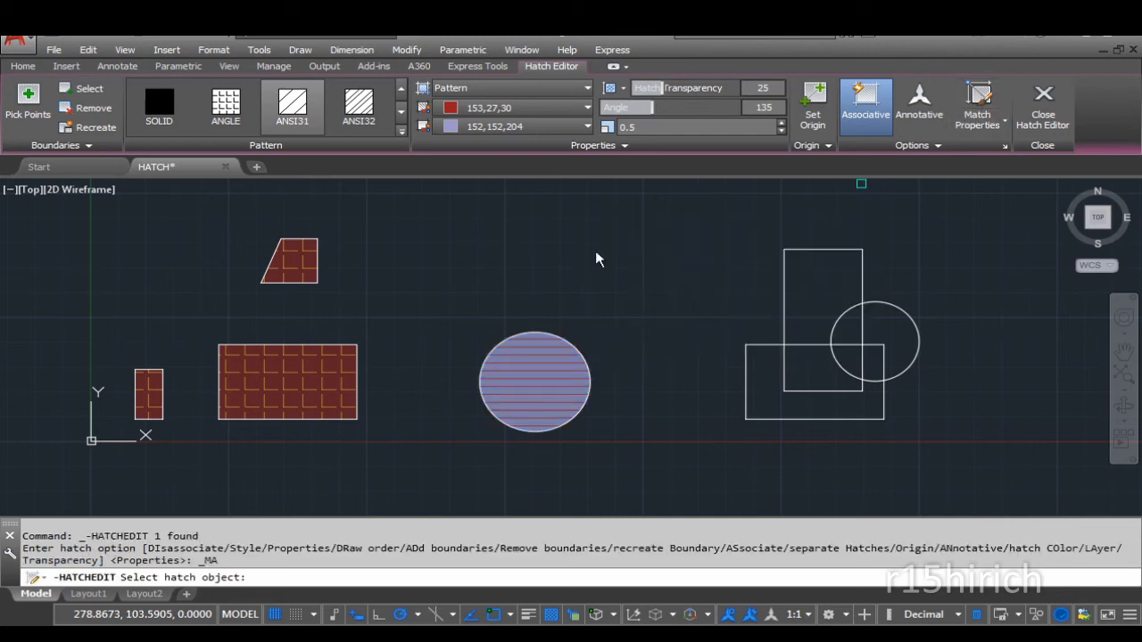
click(317, 380)
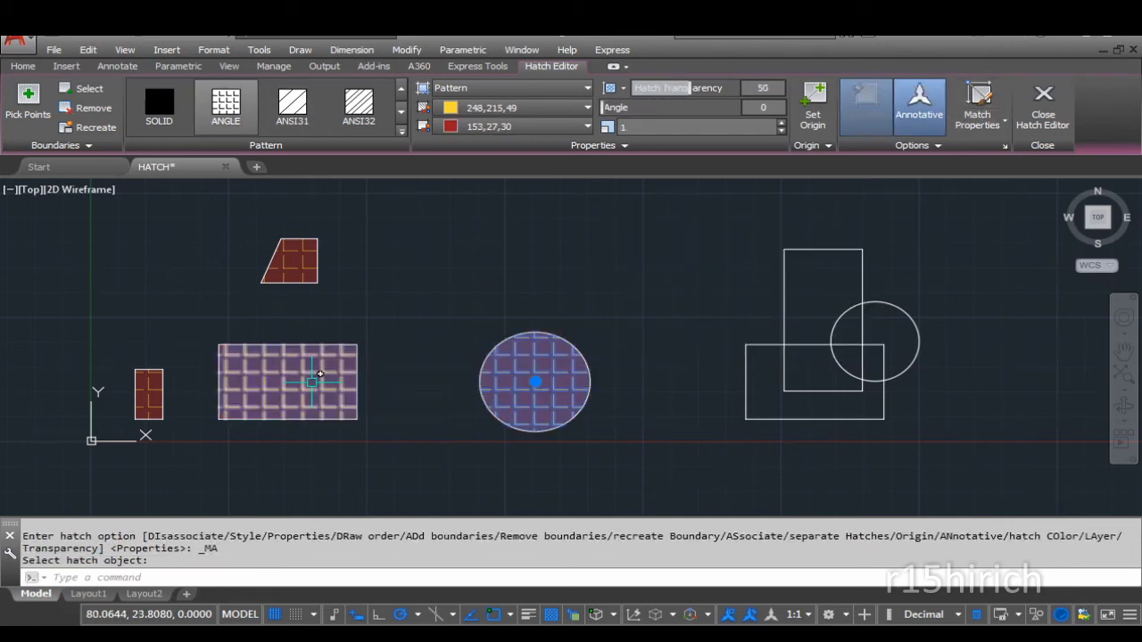
key(Escape)
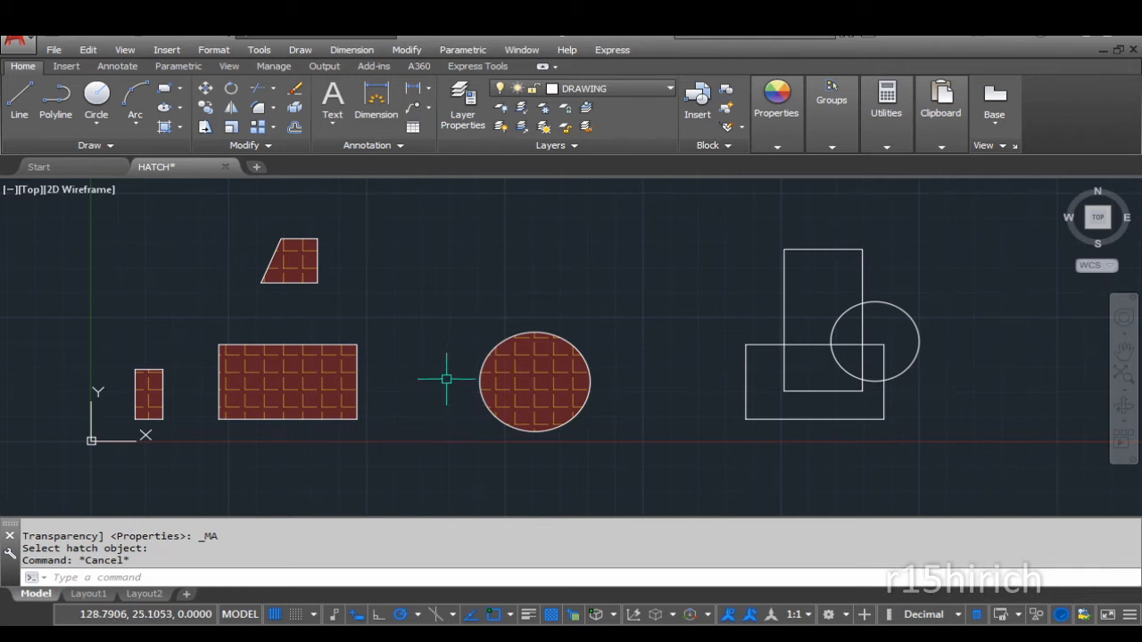
Compare the hatch properties of the circle and the trapezoid, and look over the hatches in the nested shapes
click(533, 382)
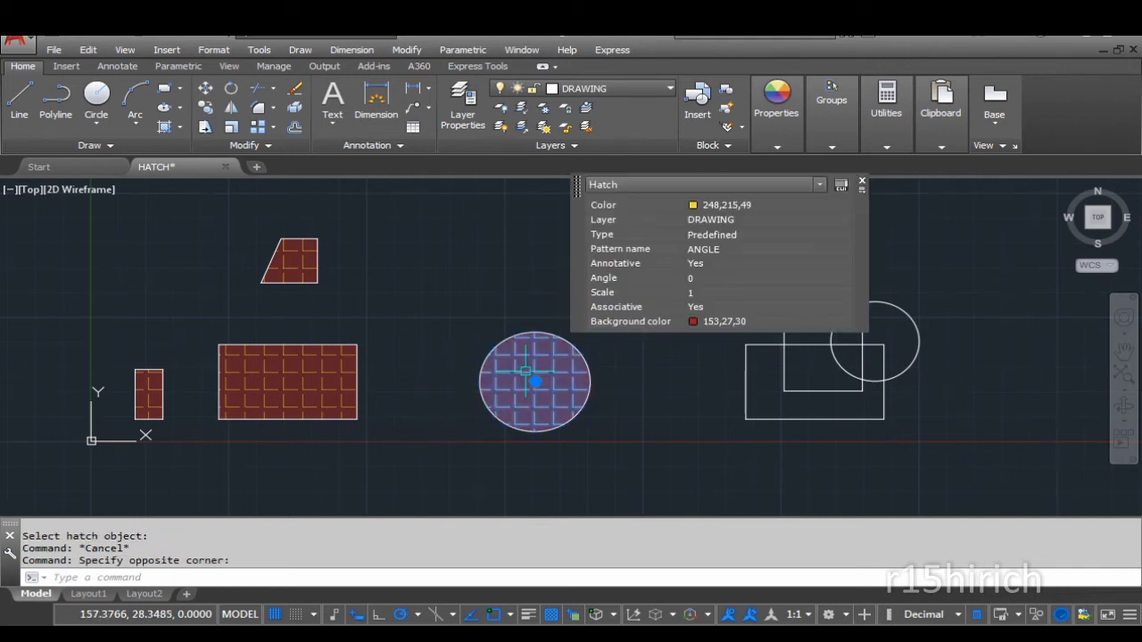
click(293, 266)
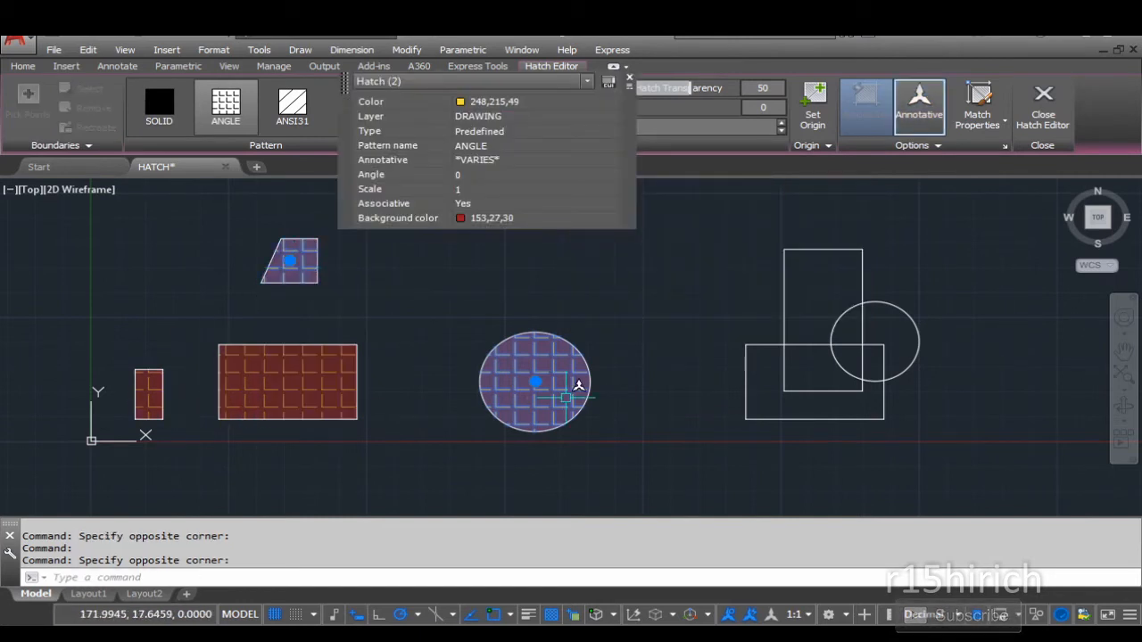
key(Escape)
scroll(606, 379, down, 2)
middle_drag(612, 378, 365, 377)
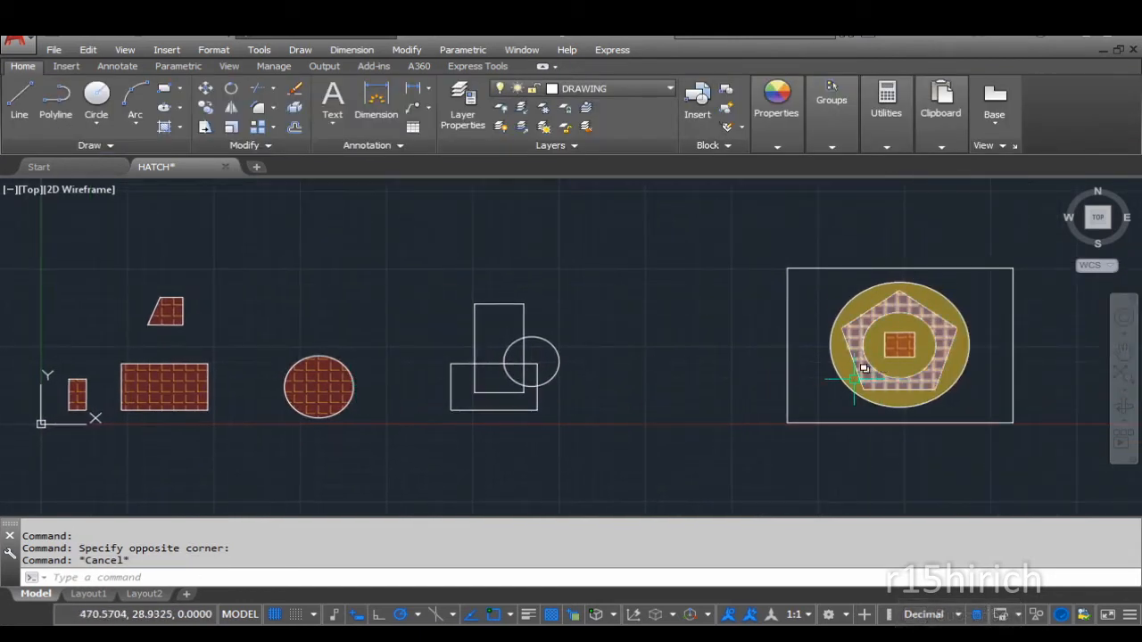
scroll(848, 378, up, 2)
scroll(837, 362, down, 4)
scroll(558, 392, up, 2)
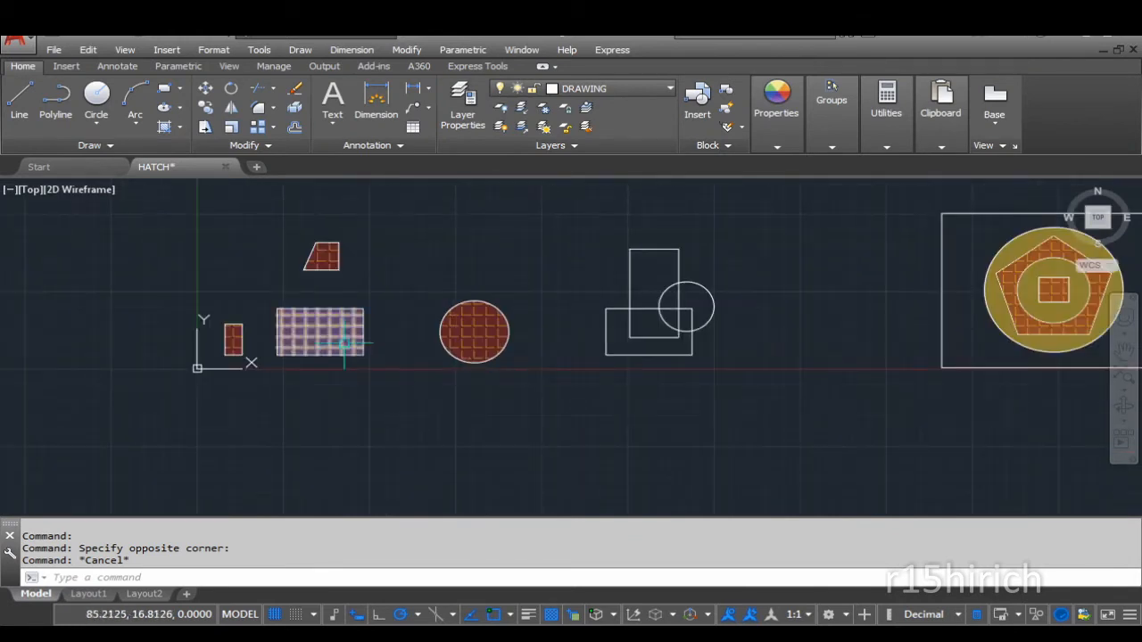
key(Escape)
key(Escape)
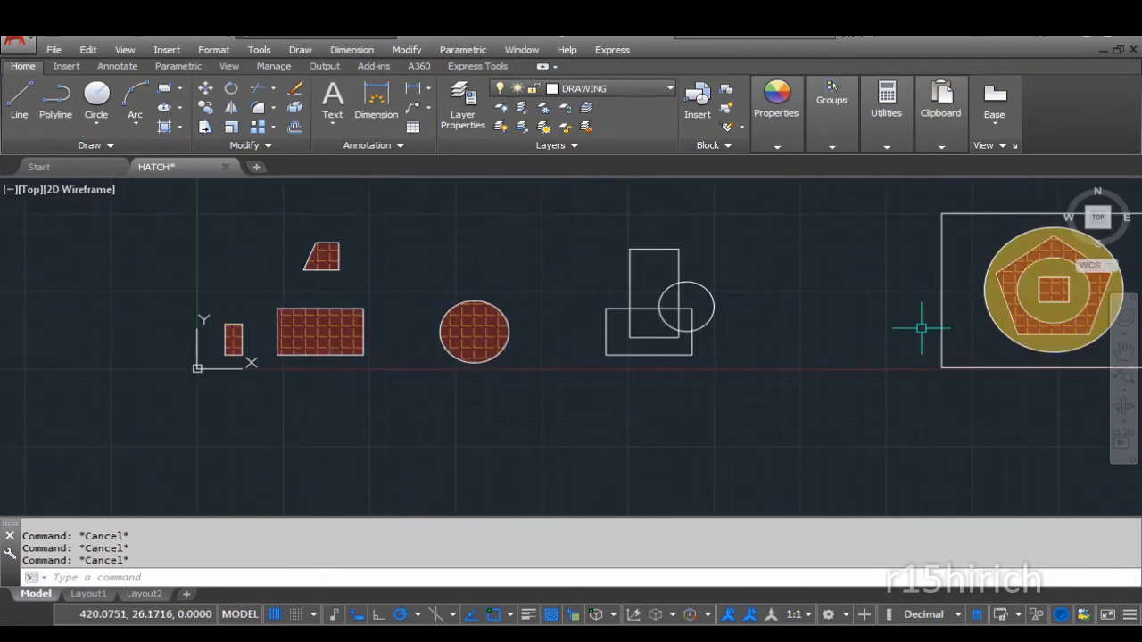
Match the hatches of the circle, both rectangles and the trapezoid to the solid yellow hatch in the nested shapes' outer circle
mouse_move(441, 368)
middle_down()
mouse_move(451, 400)
mouse_move(482, 415)
middle_up()
click(486, 406)
click(317, 399)
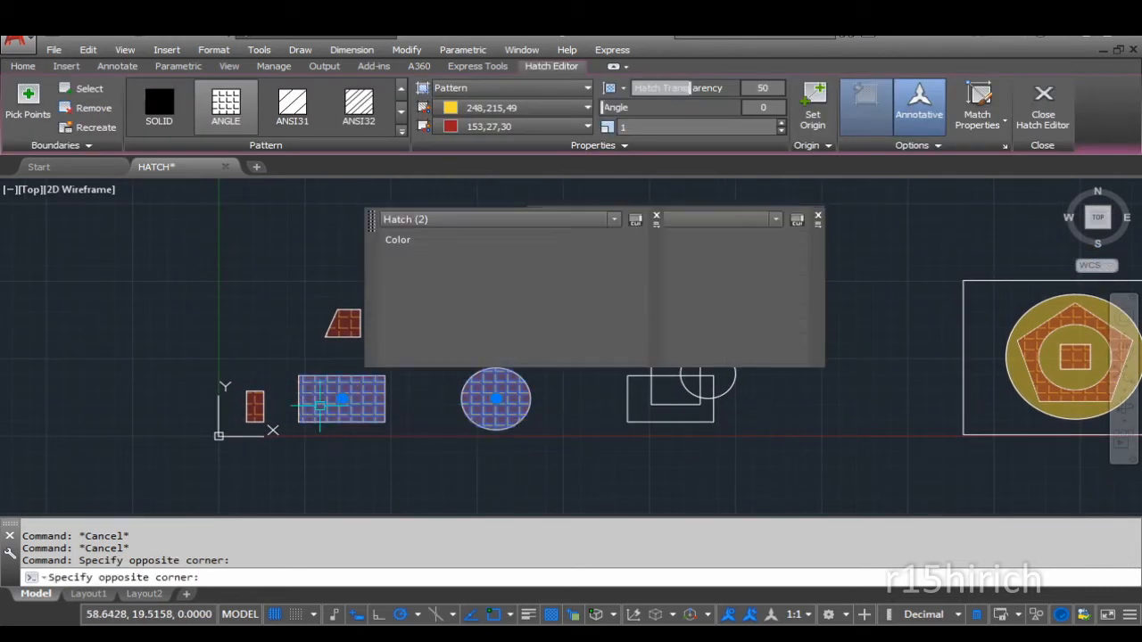
click(255, 402)
scroll(255, 402, up, 2)
mouse_move(259, 403)
middle_down()
mouse_move(280, 414)
mouse_move(262, 402)
mouse_move(160, 434)
middle_up()
click(204, 393)
scroll(292, 429, down, 2)
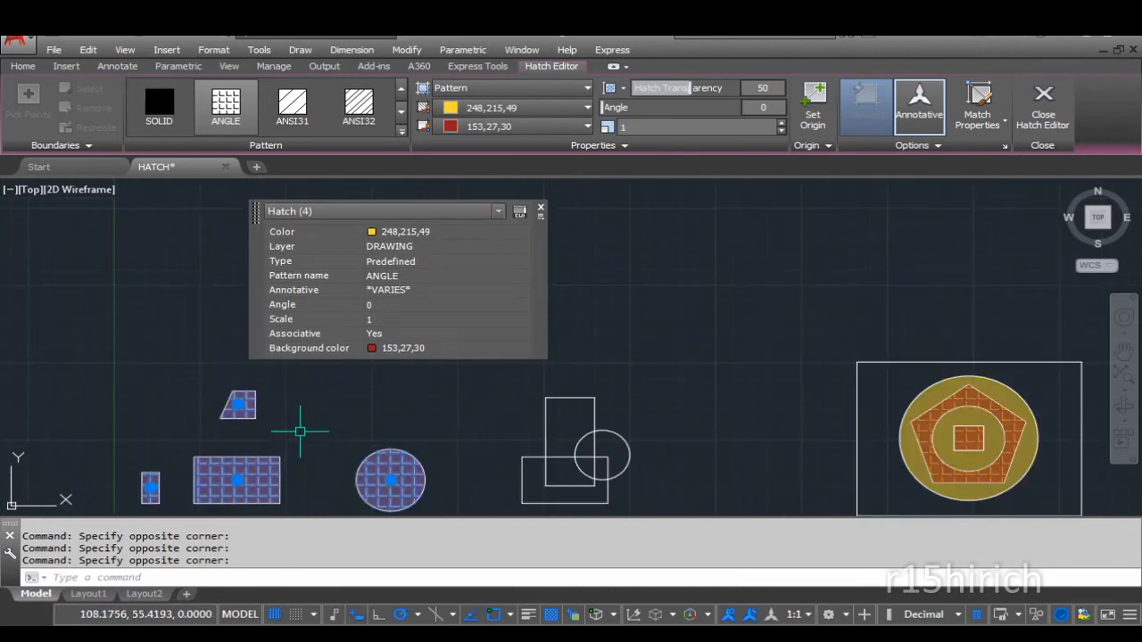
click(980, 103)
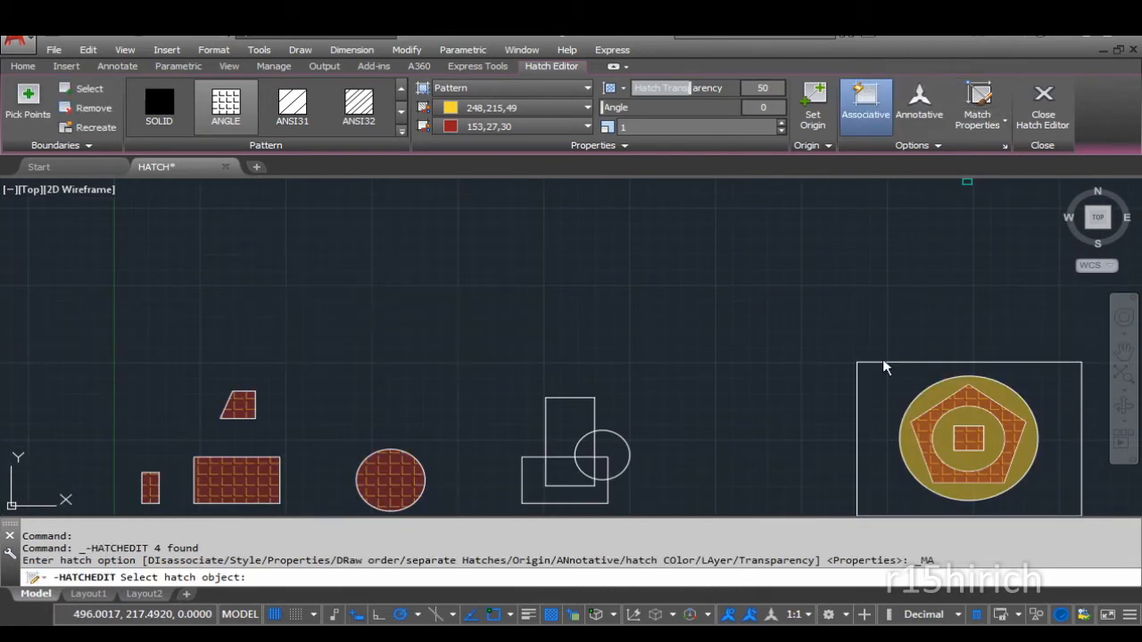
click(911, 453)
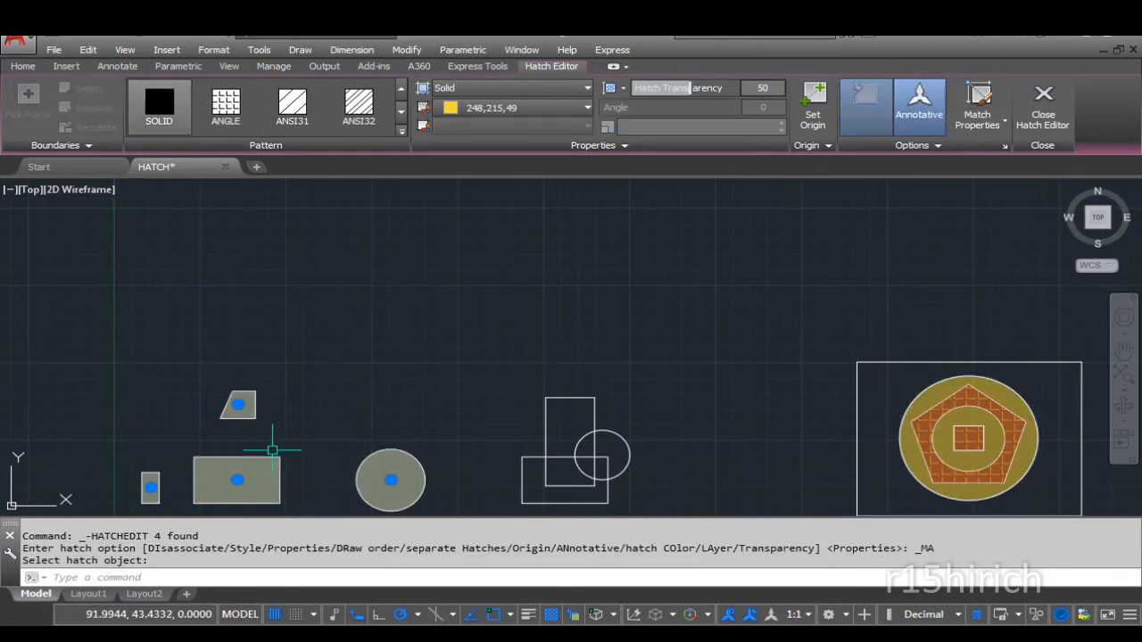
mouse_move(347, 397)
middle_down()
mouse_move(411, 334)
mouse_move(434, 342)
middle_up()
key(Escape)
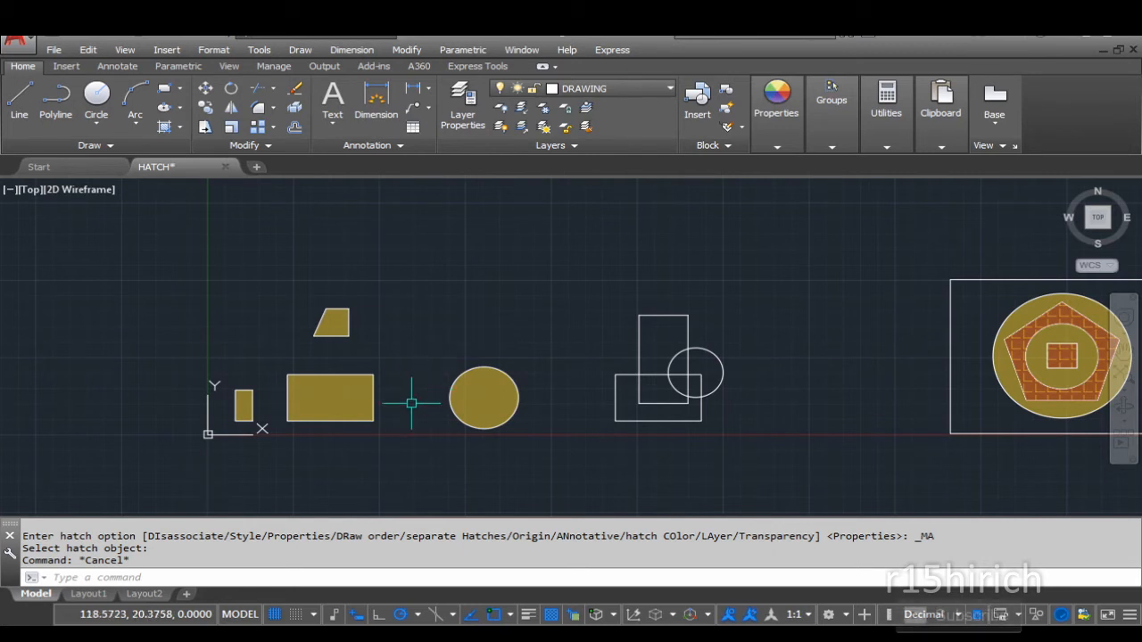
Check the properties of the solid hatch in the large rectangle
click(326, 397)
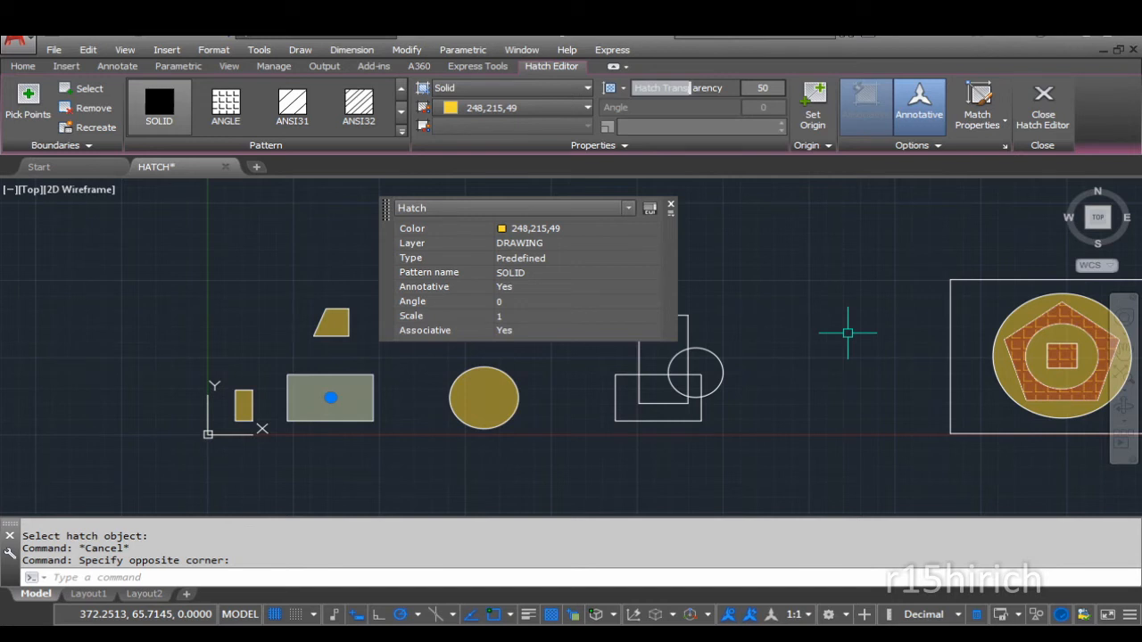
key(Escape)
key(Escape)
key(Escape)
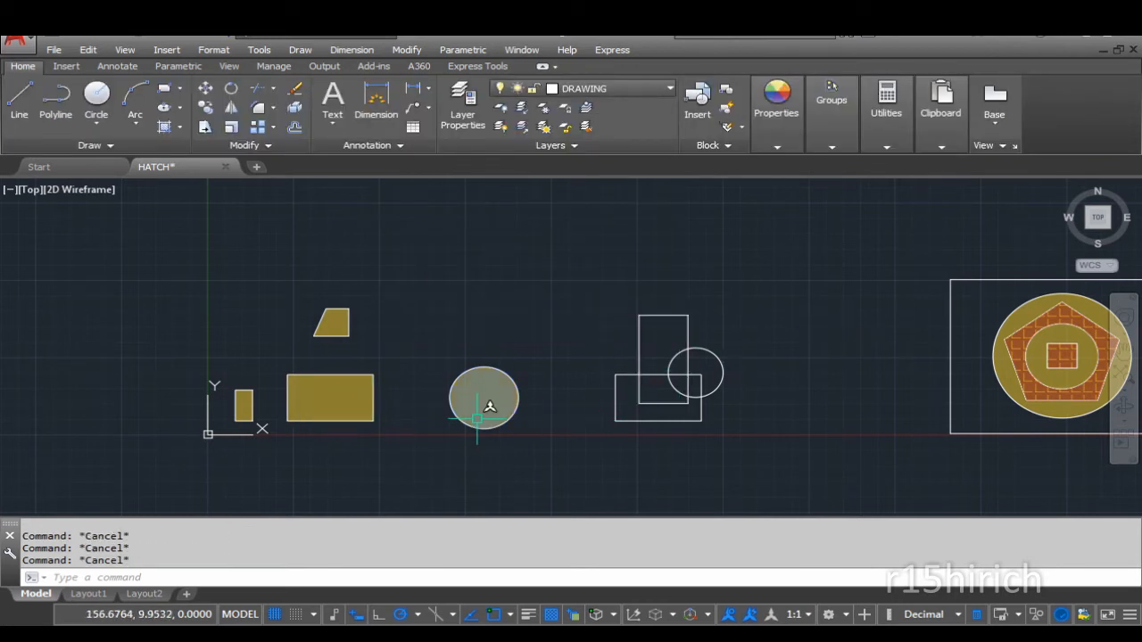
Delete the solid hatches from the circle, both rectangles and the trapezoid, keeping their boundaries
click(490, 407)
click(331, 397)
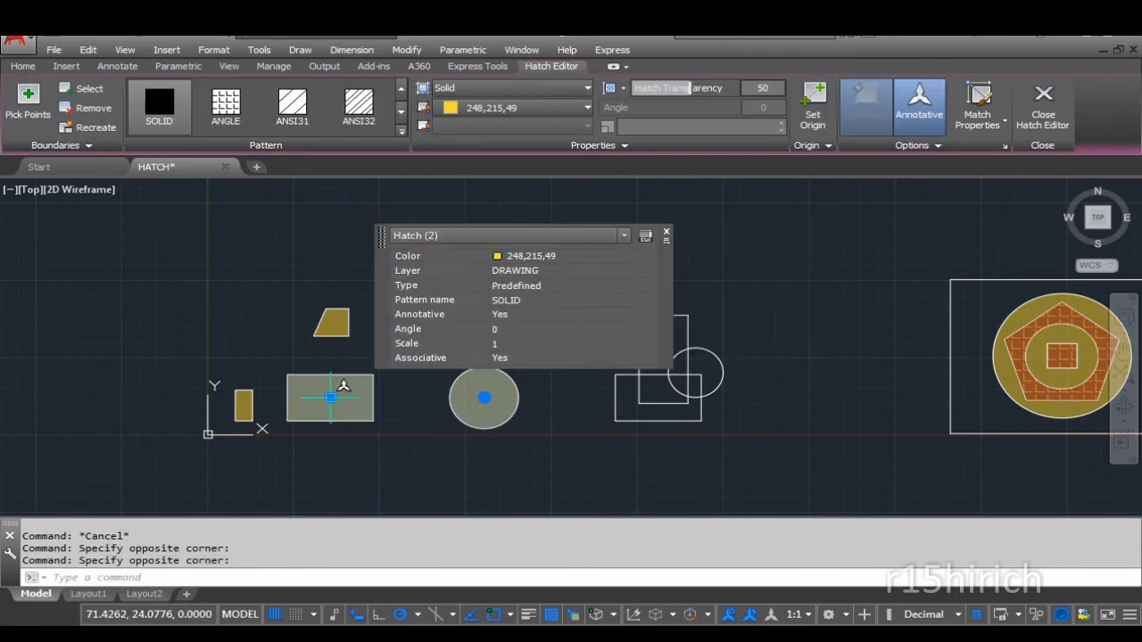
click(334, 323)
click(241, 402)
scroll(242, 393, up, 2)
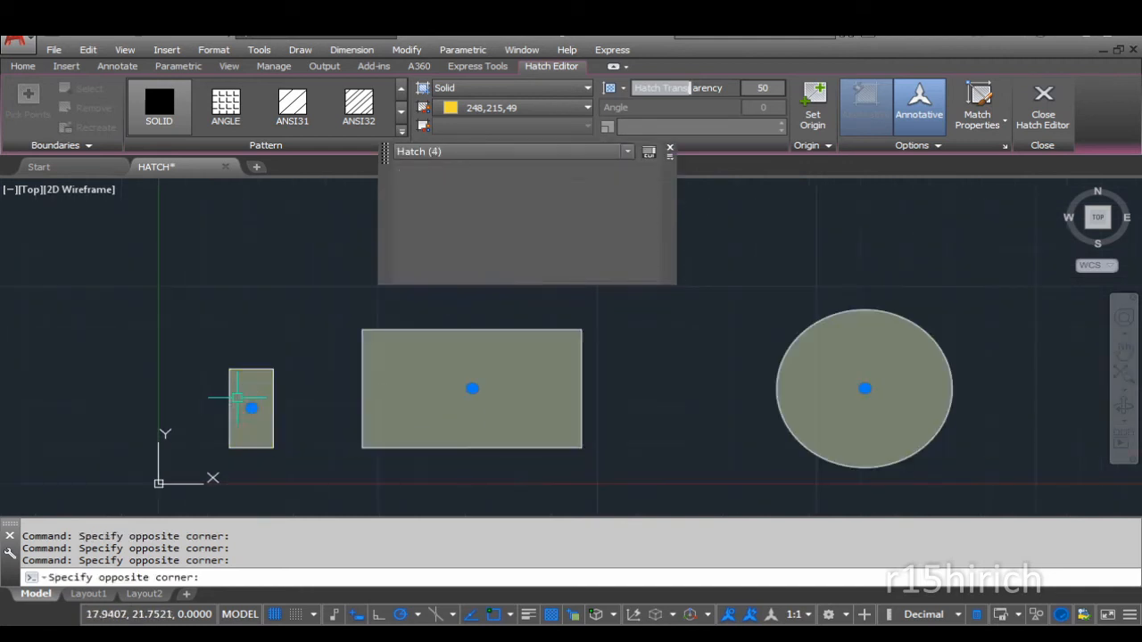
scroll(848, 403, down, 4)
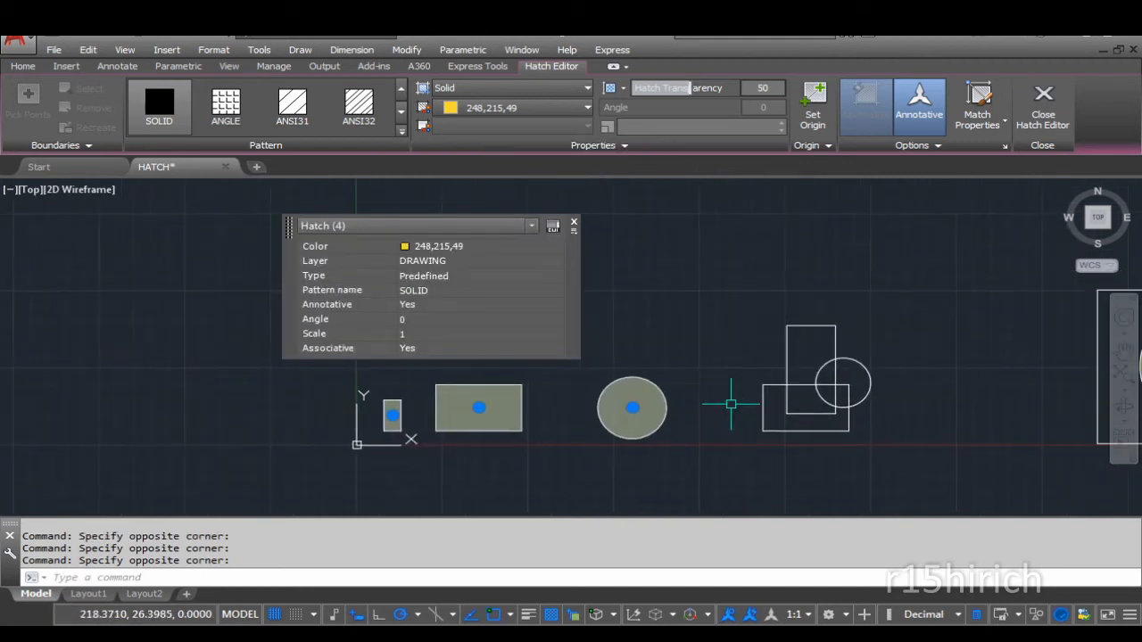
key(Delete)
Delete the solid hatch and the ANGLE hatches of the pentagon and inner rectangle from the nested shapes
middle_drag(731, 396, 331, 324)
scroll(813, 316, up, 2)
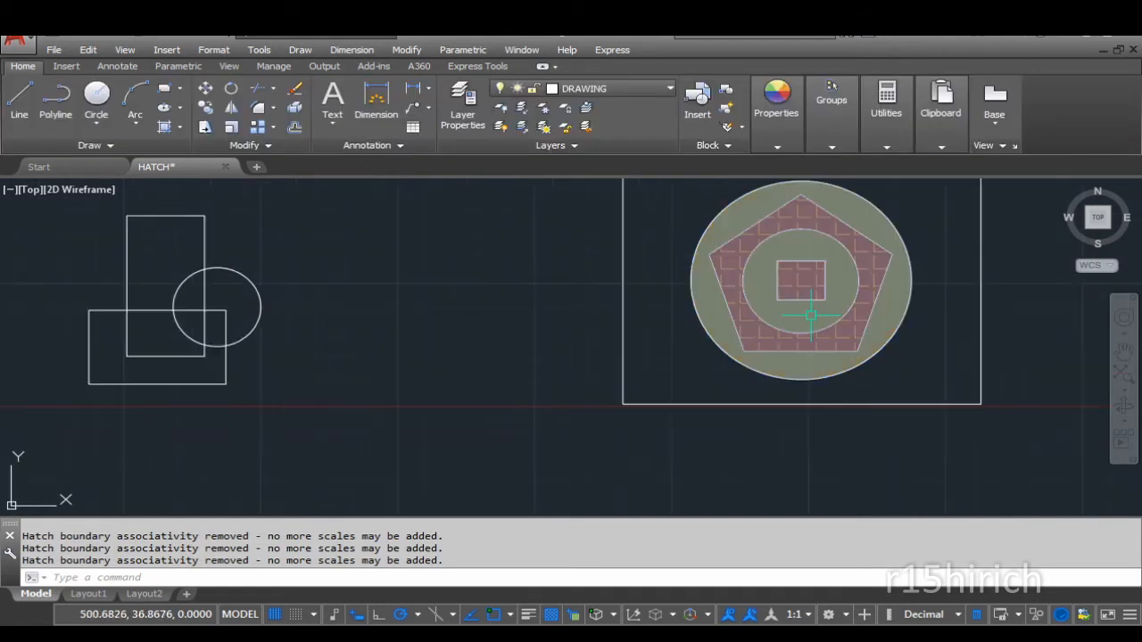
middle_drag(738, 294, 671, 431)
scroll(670, 431, up, 2)
click(624, 425)
key(Delete)
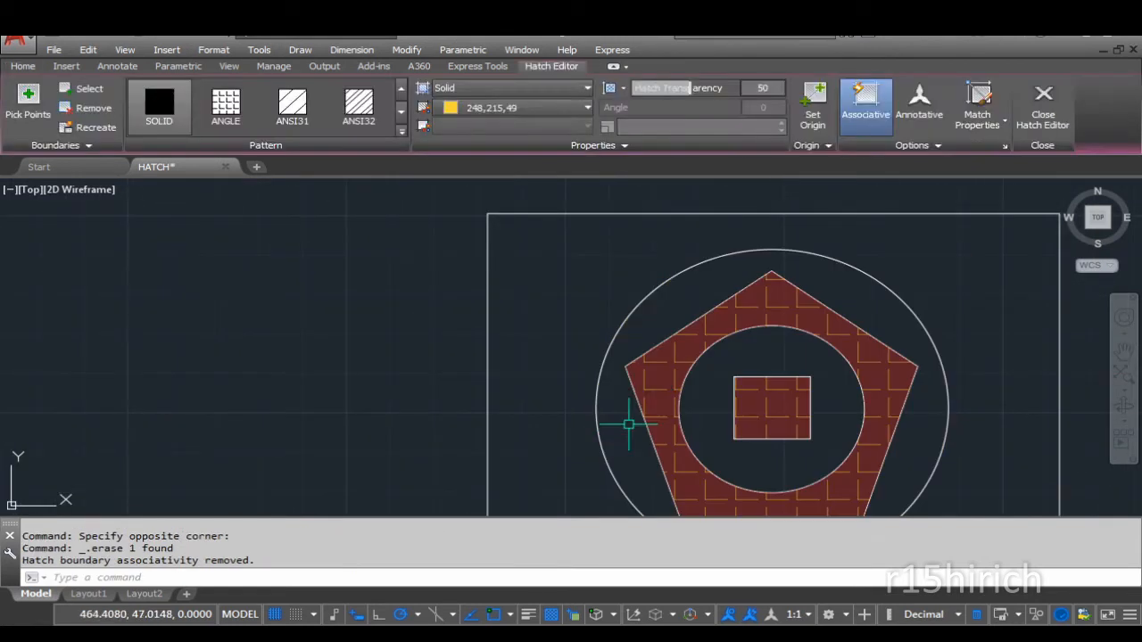
click(651, 368)
click(648, 373)
key(Delete)
click(748, 404)
click(754, 407)
key(Delete)
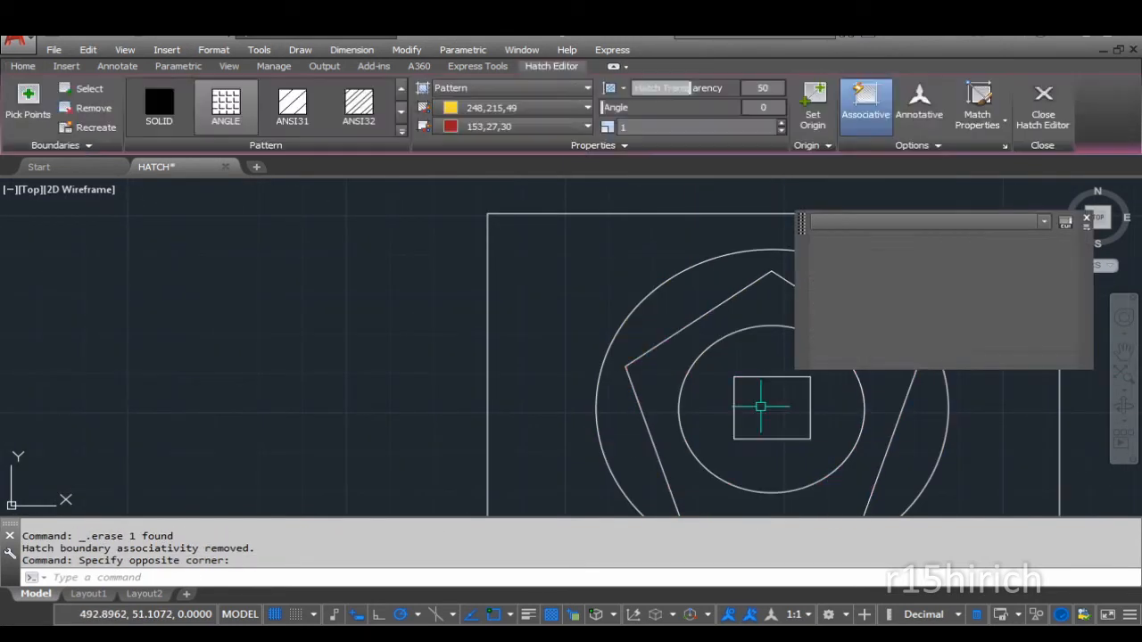
Hatch the large rectangle, circle and trapezoid with the annotative ANSI31 pattern as separate hatches
scroll(757, 394, down, 3)
mouse_move(397, 416)
middle_down()
mouse_move(473, 303)
mouse_move(480, 354)
middle_up()
scroll(473, 304, up, 4)
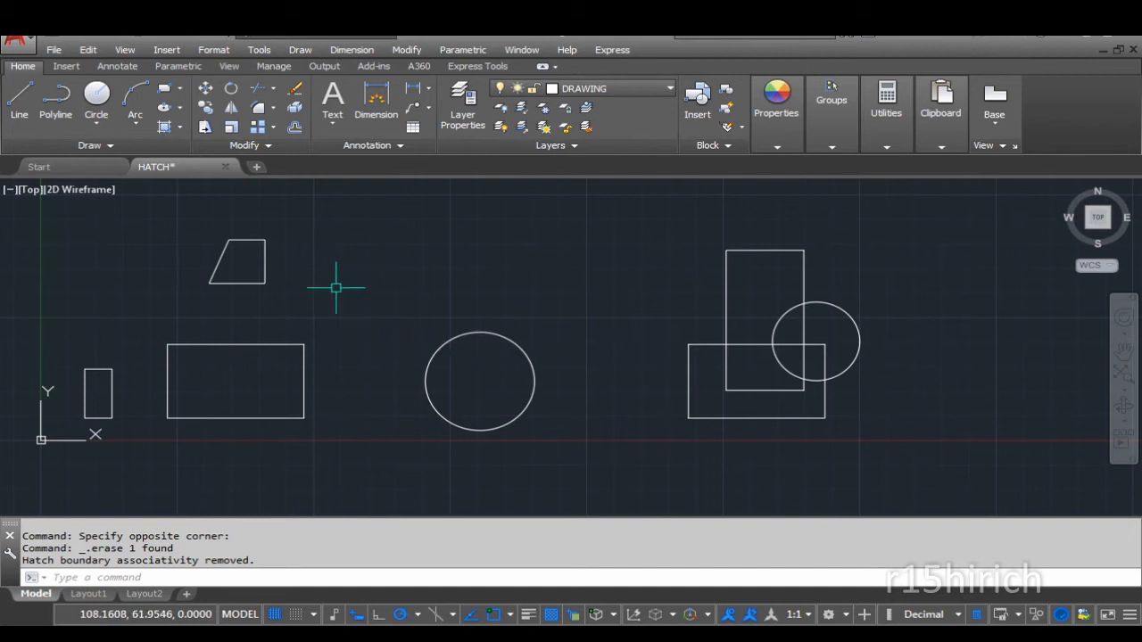
click(167, 127)
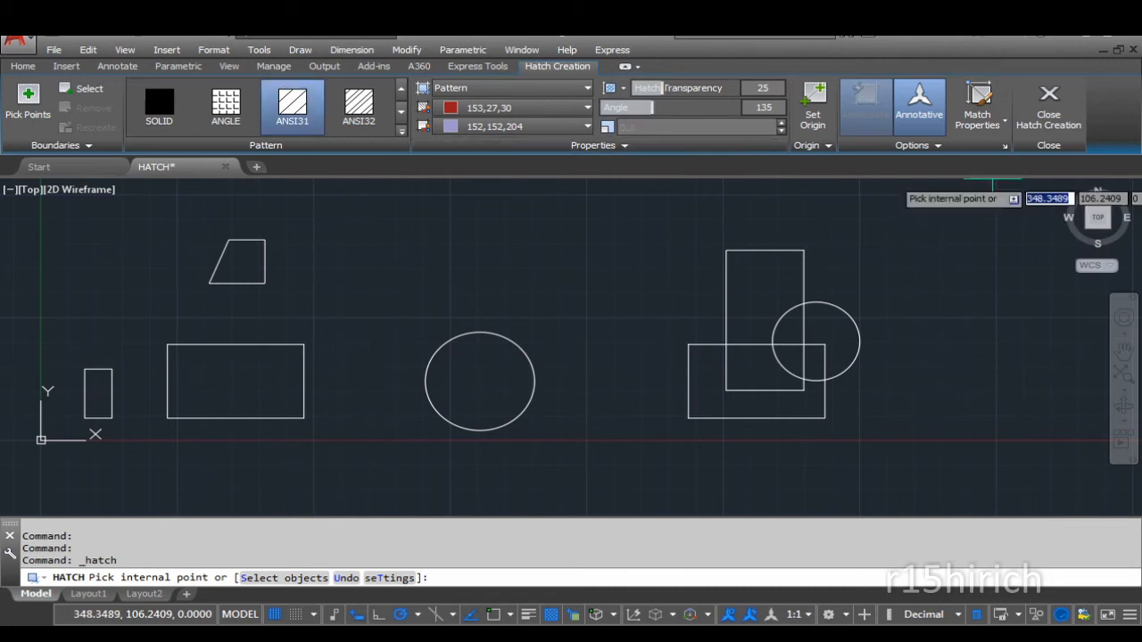
click(924, 148)
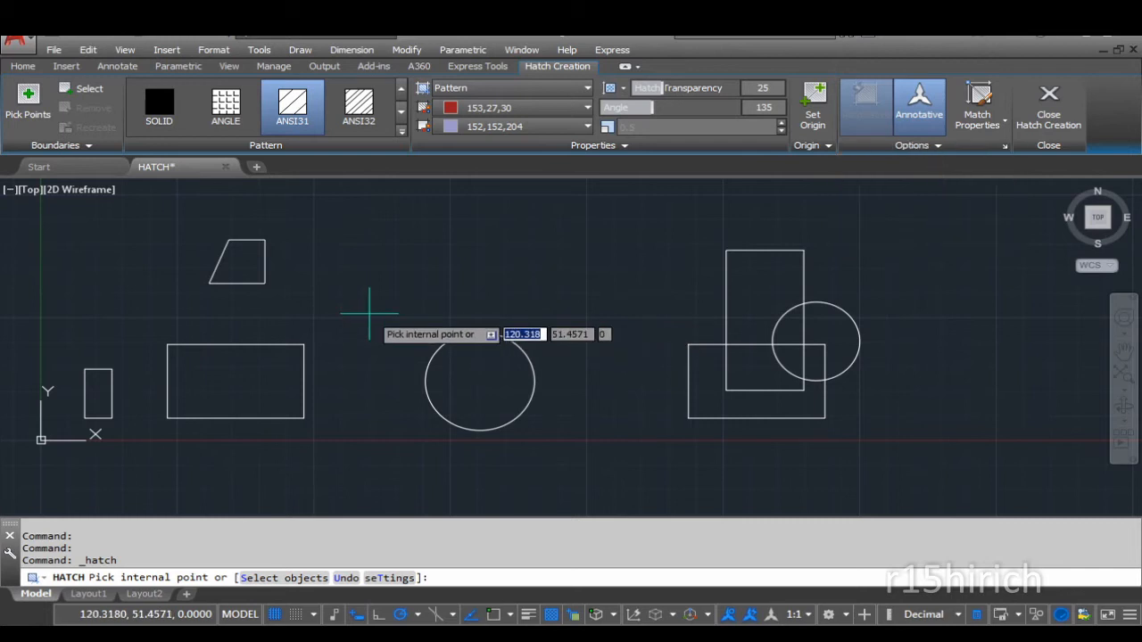
middle_drag(424, 311, 518, 311)
click(366, 379)
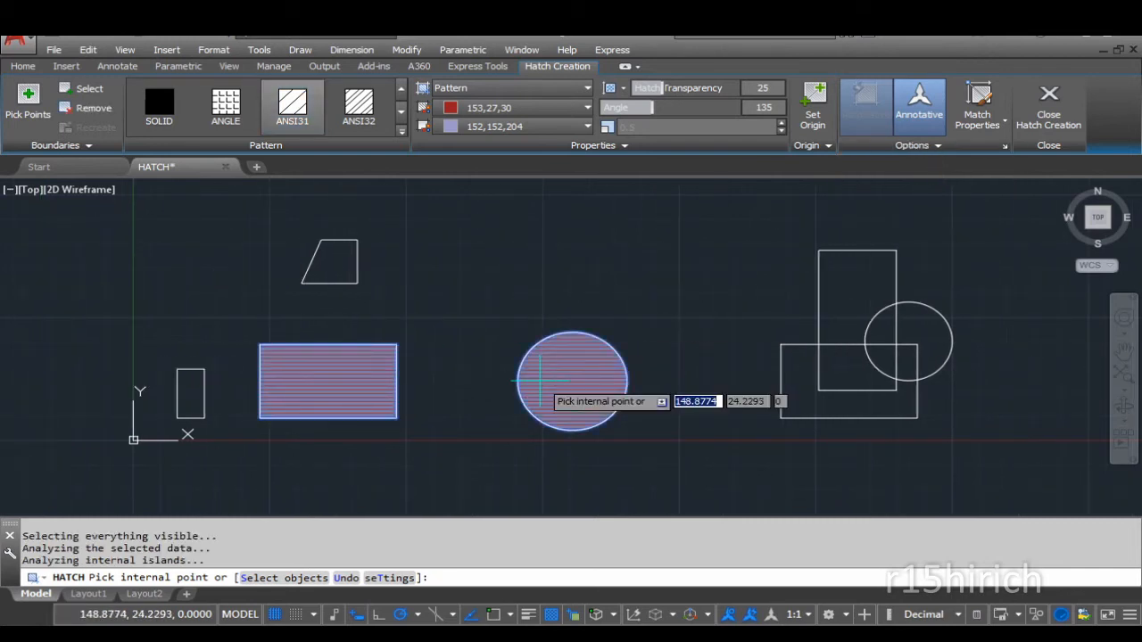
click(564, 383)
click(332, 266)
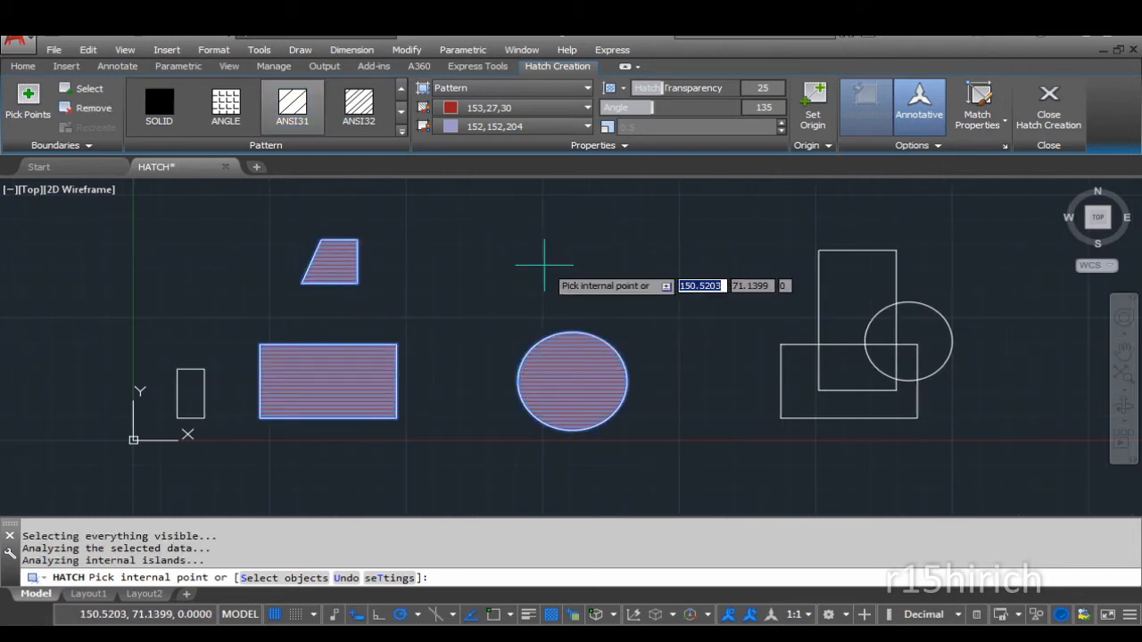
key(Return)
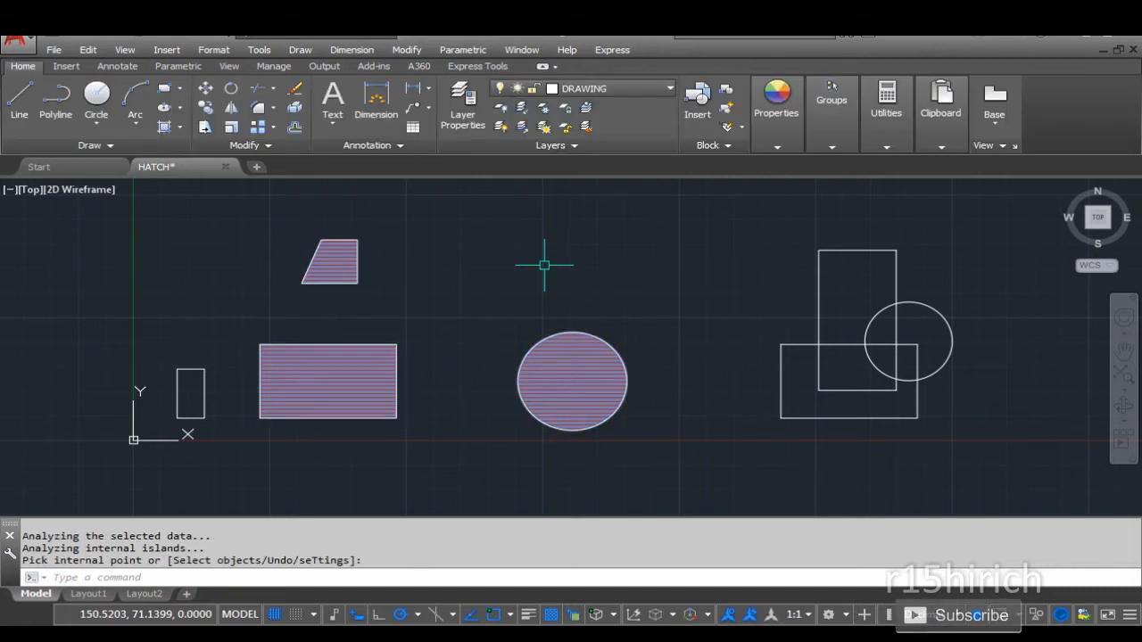
Delete the circle's hatch and change the background colour of the large rectangle's hatch to yellow
click(580, 375)
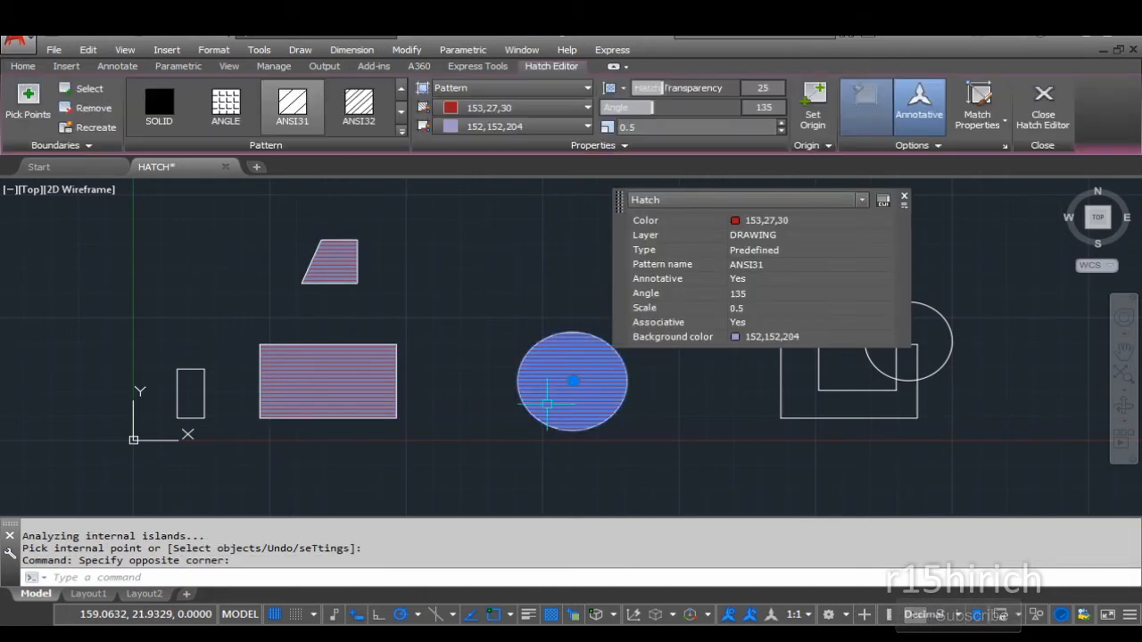
key(Delete)
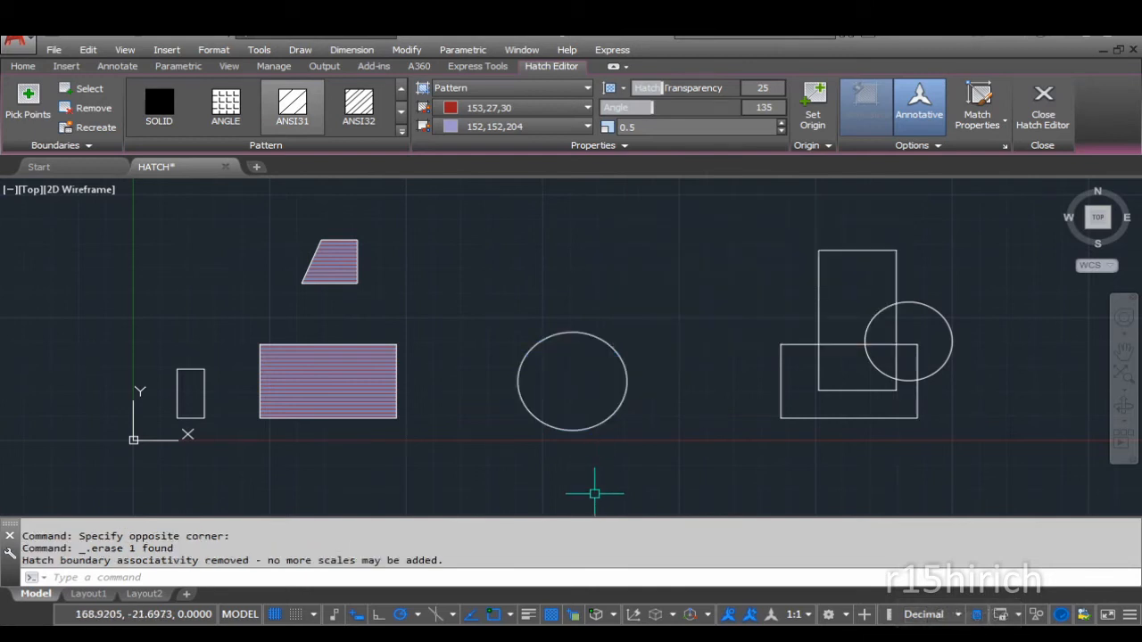
click(352, 373)
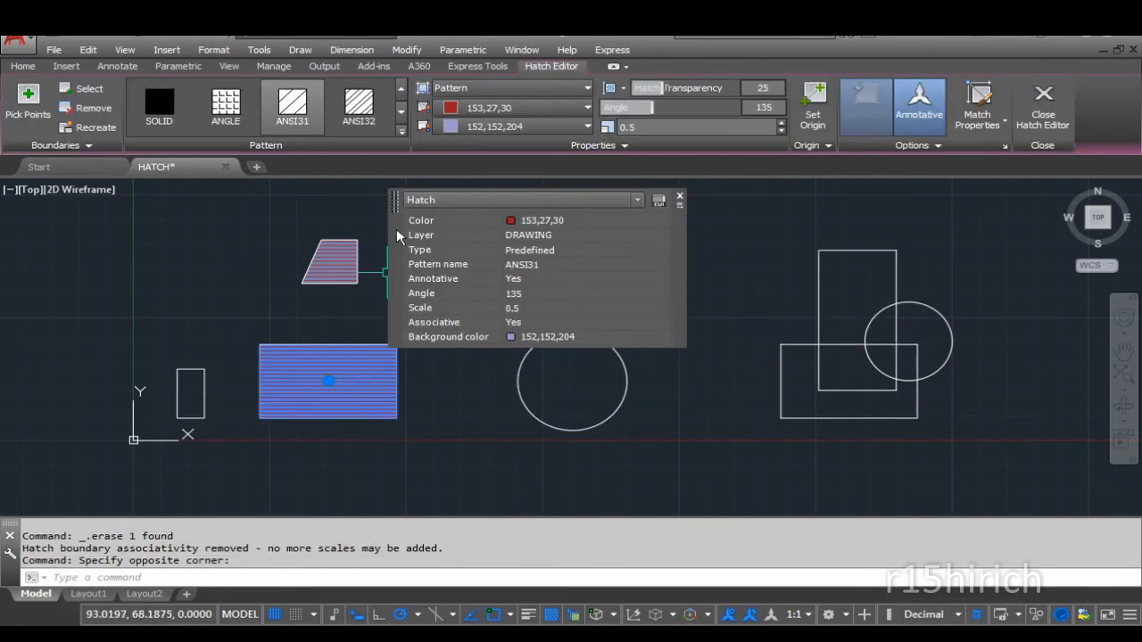
click(513, 126)
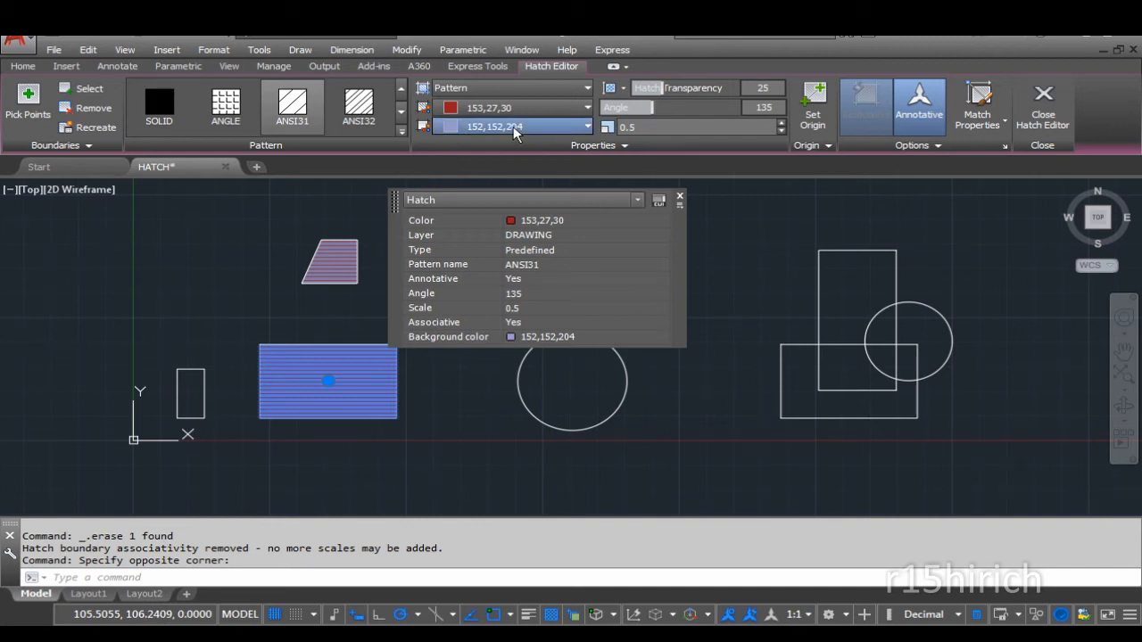
click(490, 464)
key(Escape)
key(Escape)
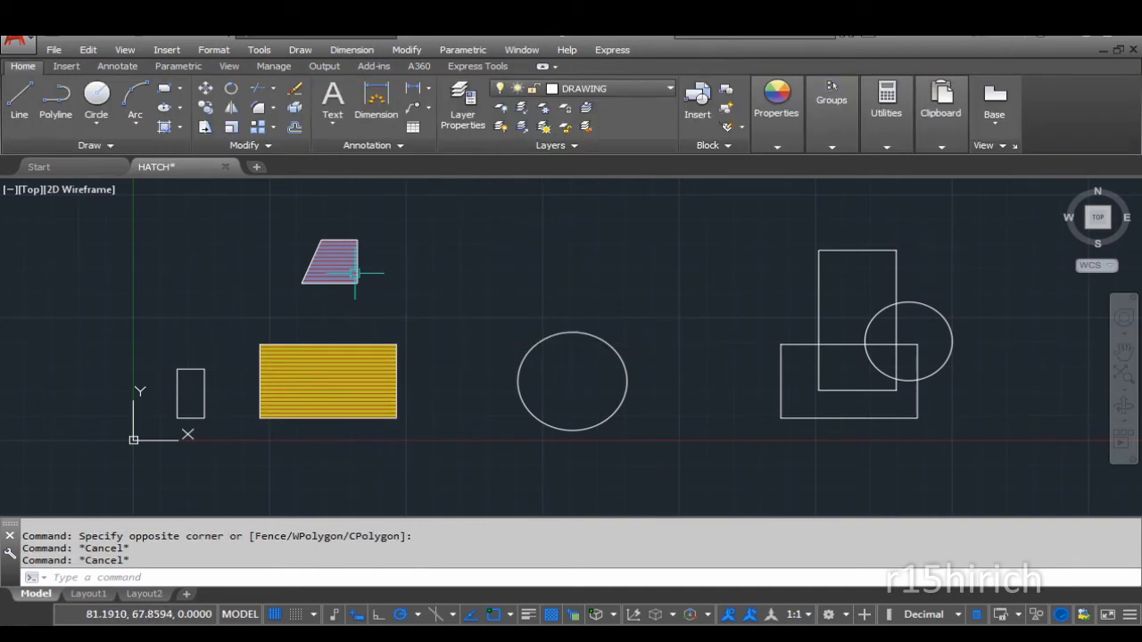
Delete the hatches from the large rectangle and the trapezoid, keeping their boundaries
click(358, 376)
click(332, 258)
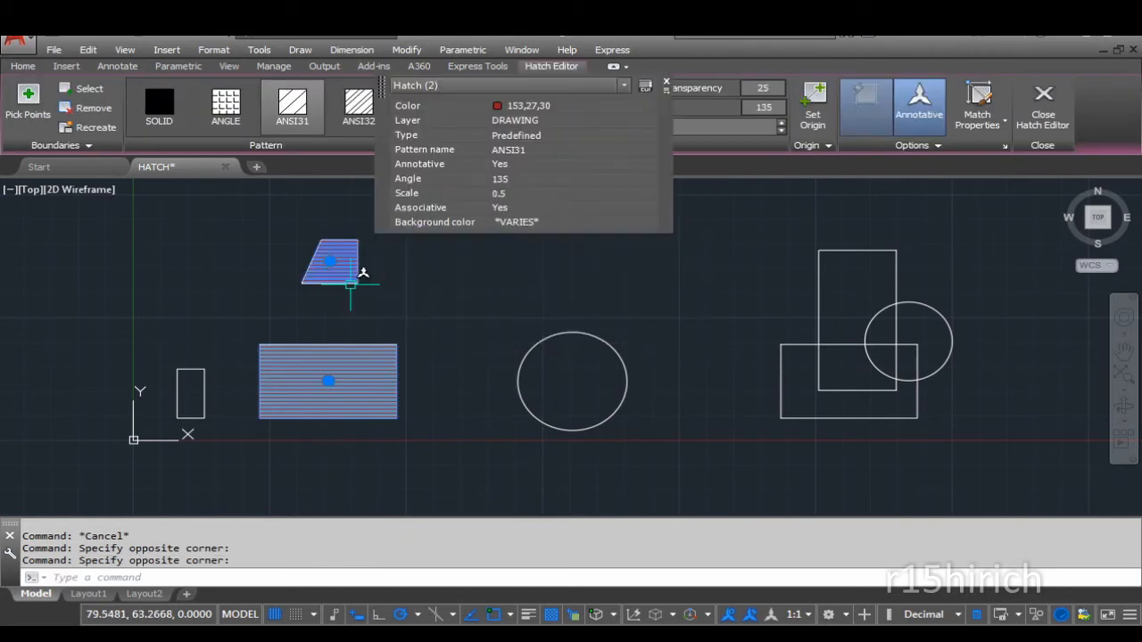
key(Delete)
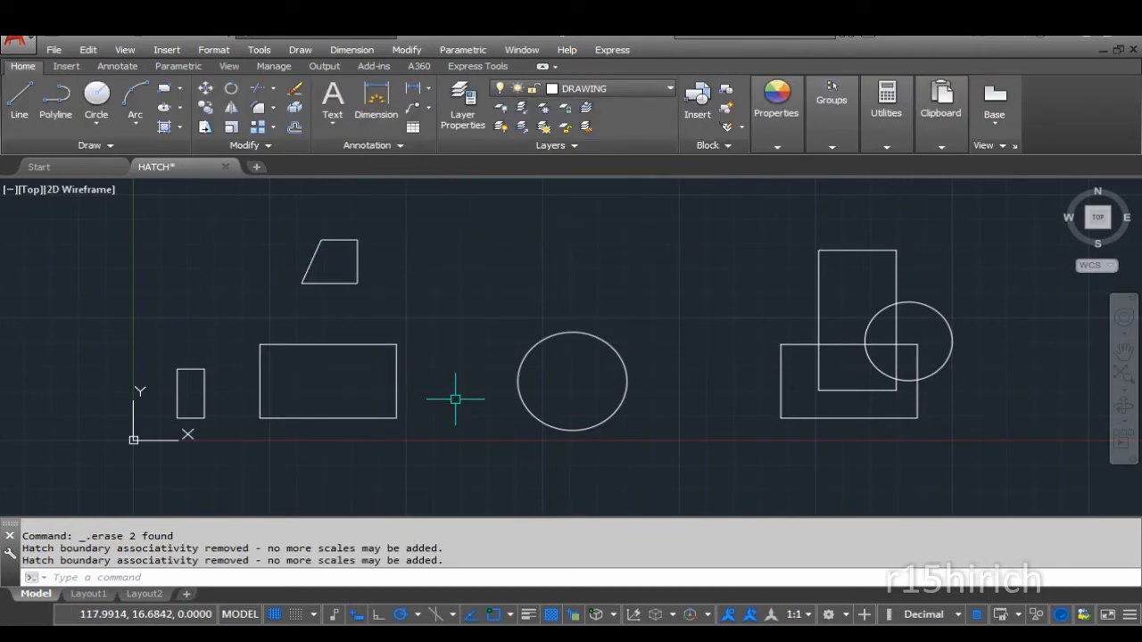
Hatch the large rectangle, trapezoid and circle with ANSI31 as one combined hatch, with Create Separate Hatches turned off
text(h)
key(Return)
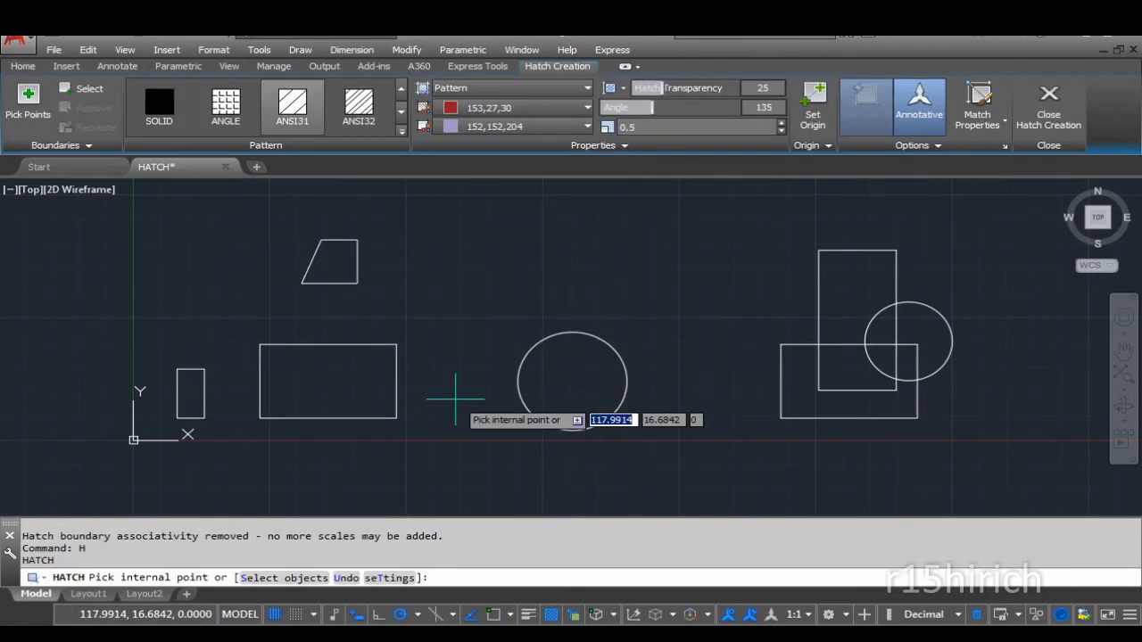
click(882, 145)
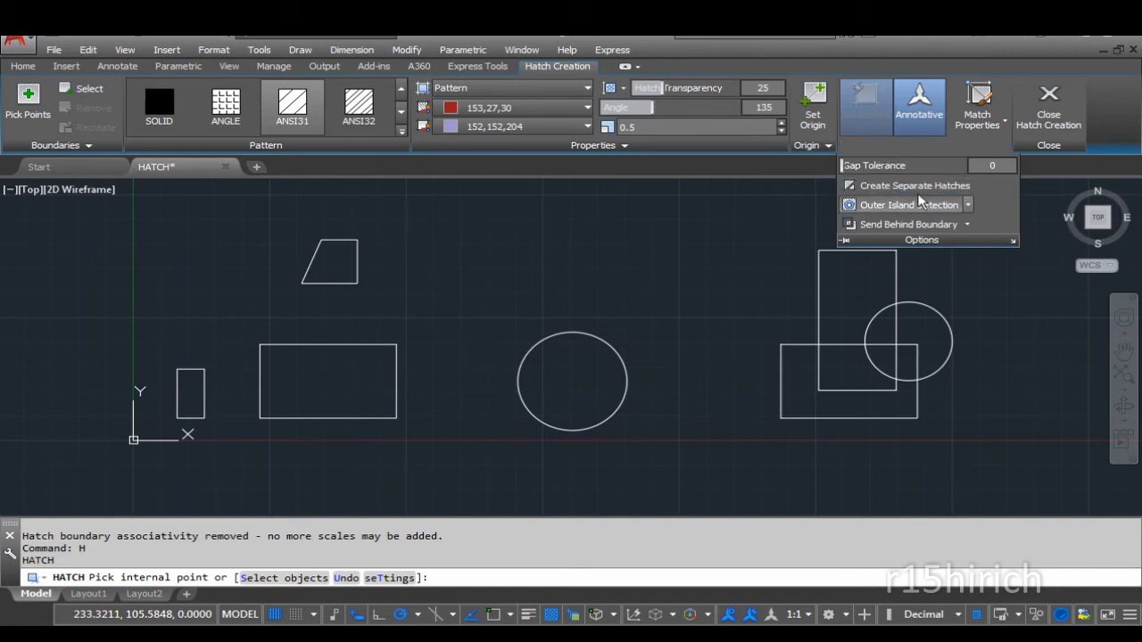
click(370, 402)
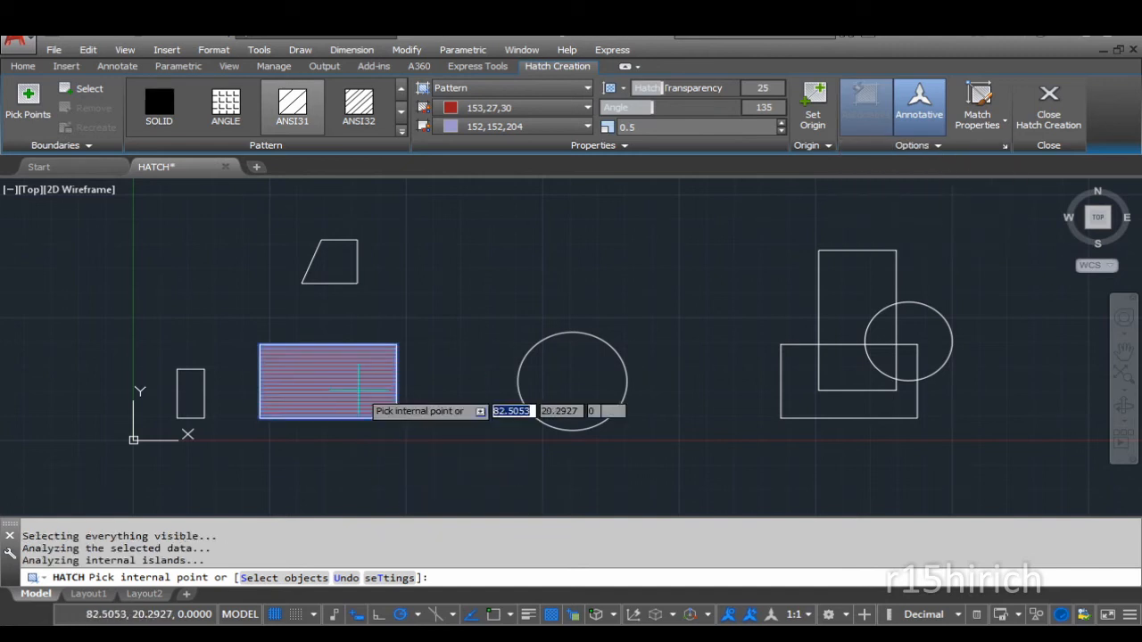
click(330, 262)
click(557, 388)
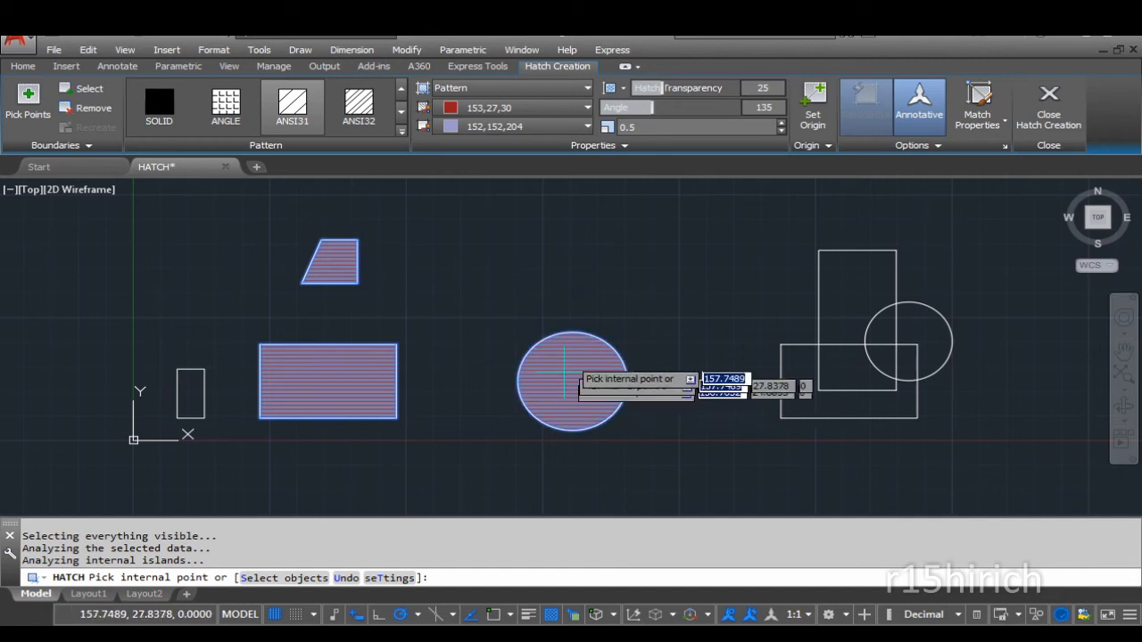
key(Return)
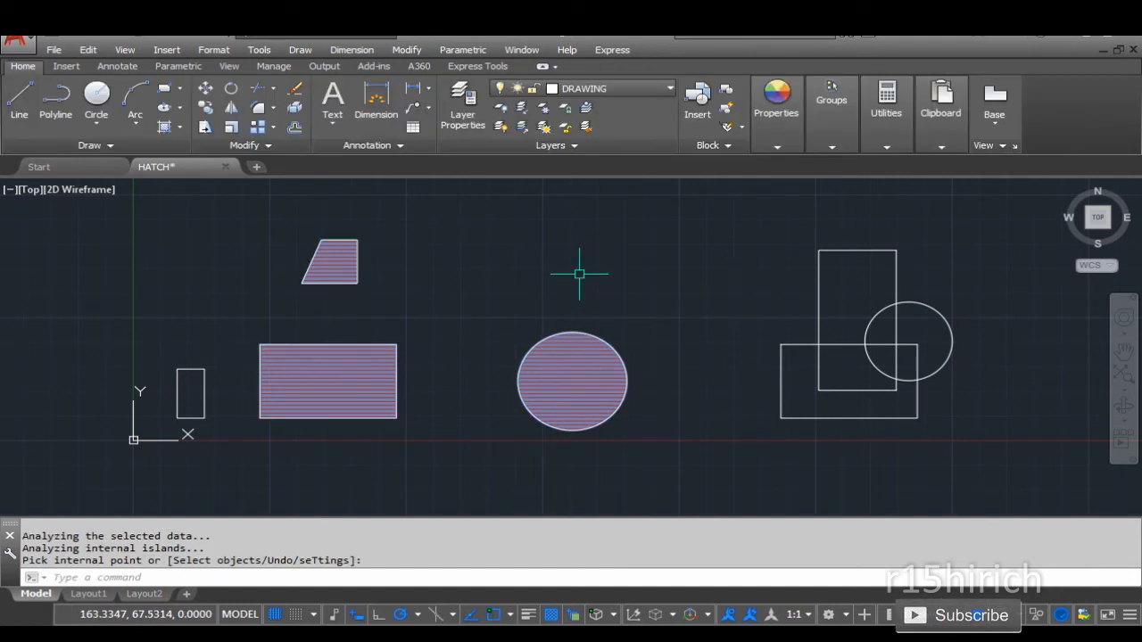
key(Escape)
key(Escape)
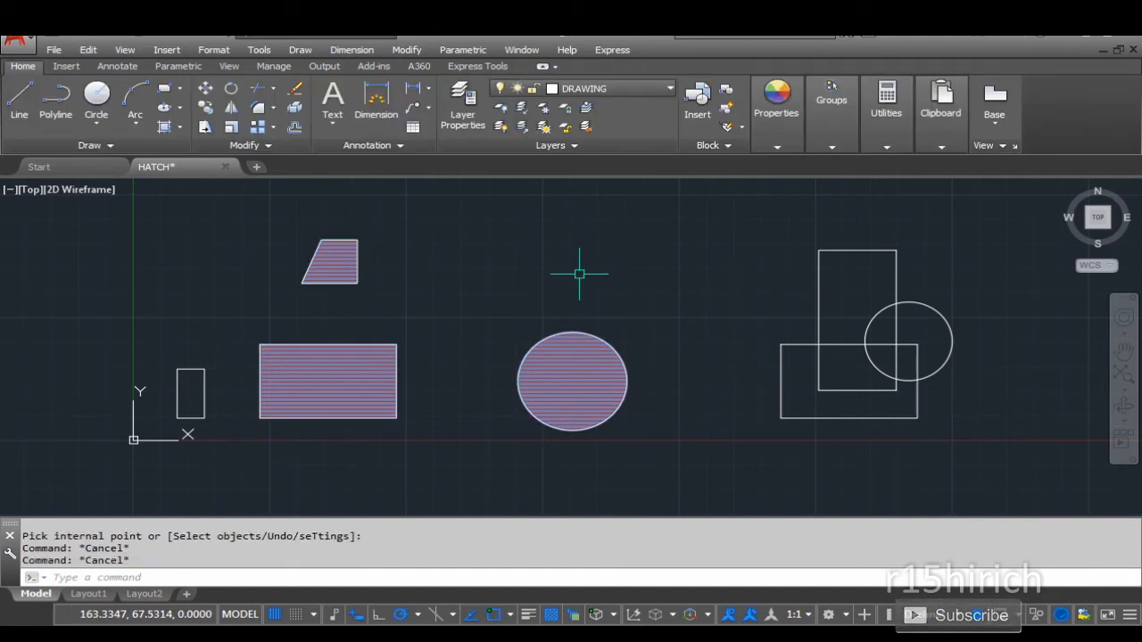
Set the combined hatch's background colour to yellow 241,235,31
click(585, 373)
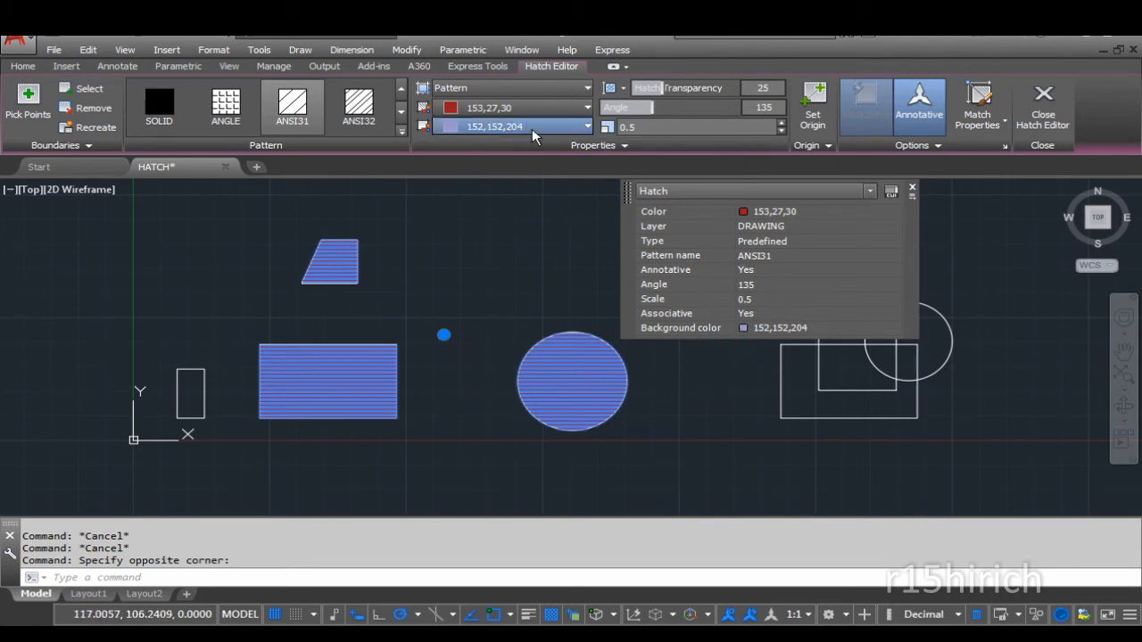
click(467, 190)
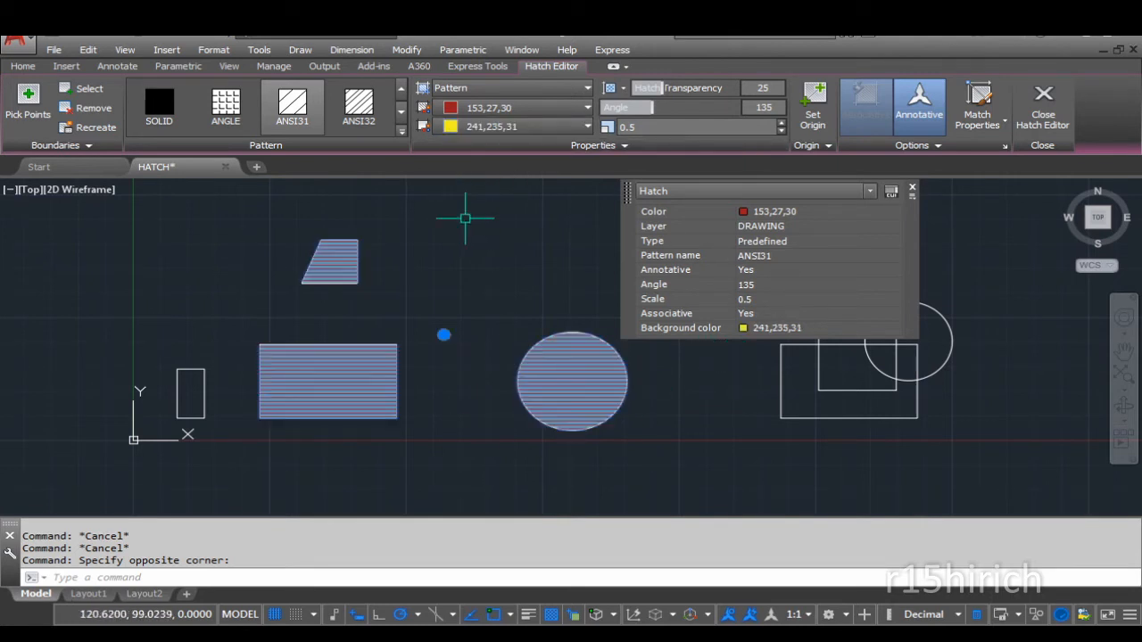
key(Escape)
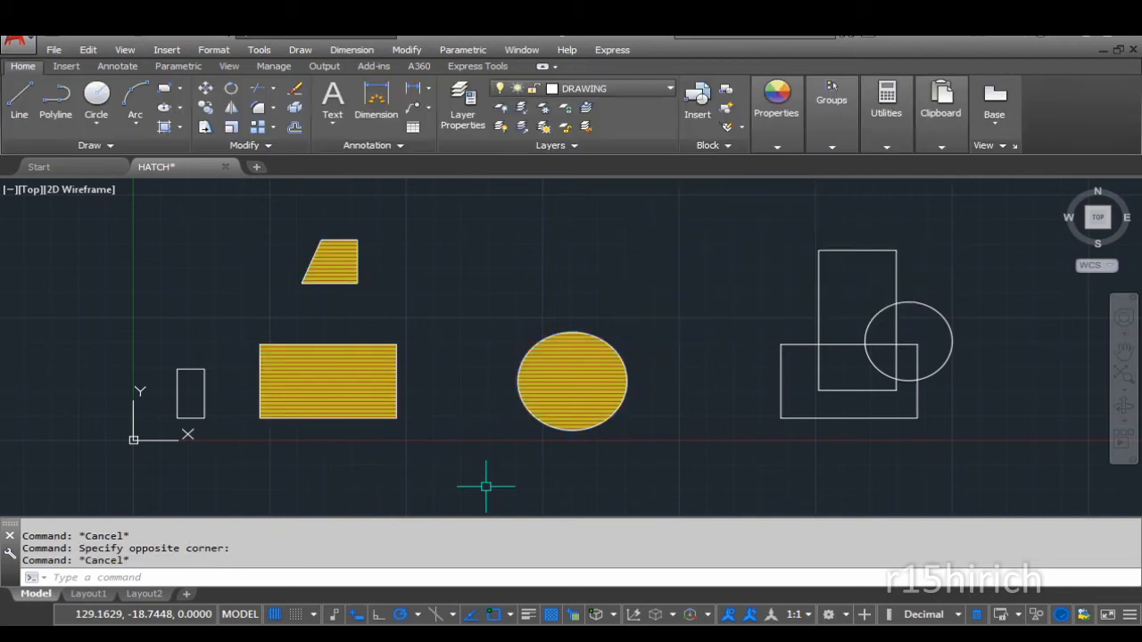
Split the combined hatch of the rectangle, trapezoid and circle into individual hatches with Separate Hatches
click(561, 382)
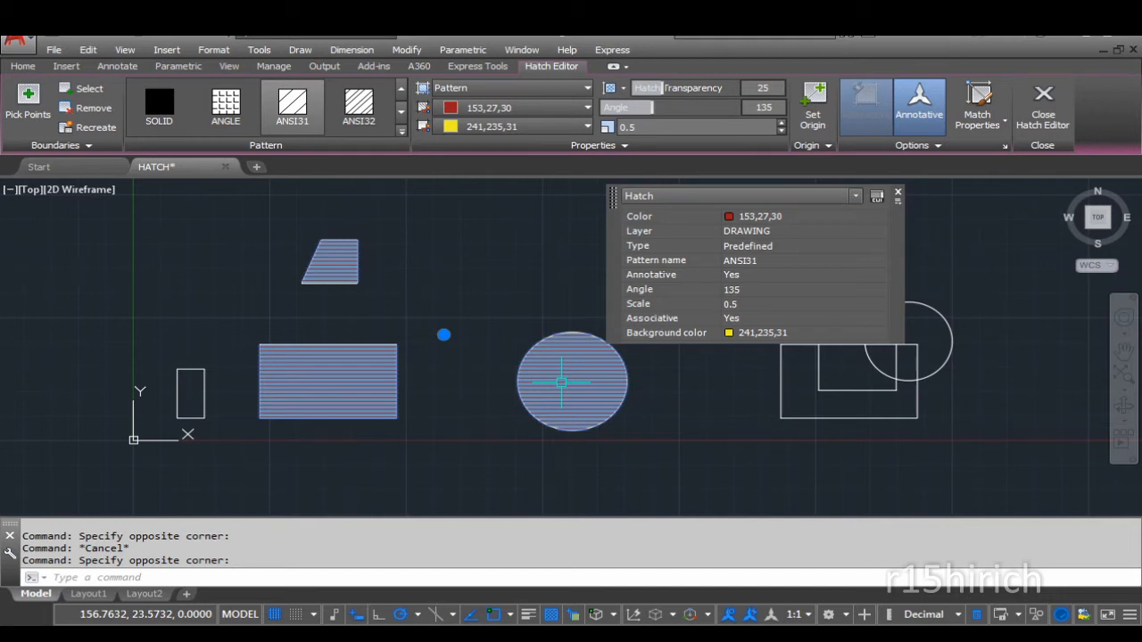
click(931, 146)
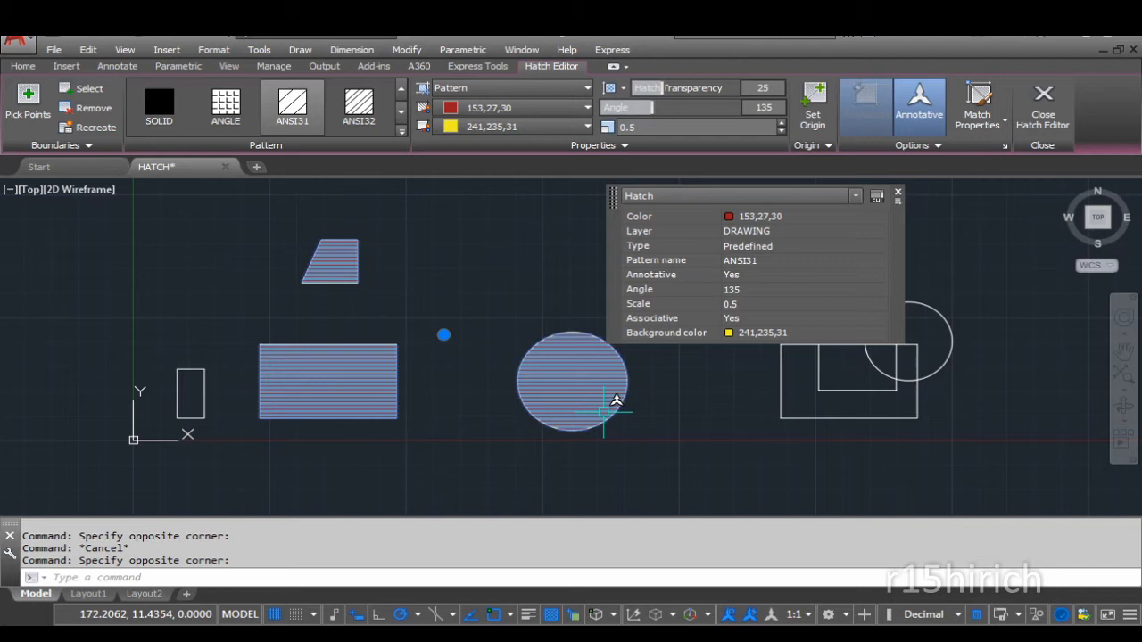
click(923, 144)
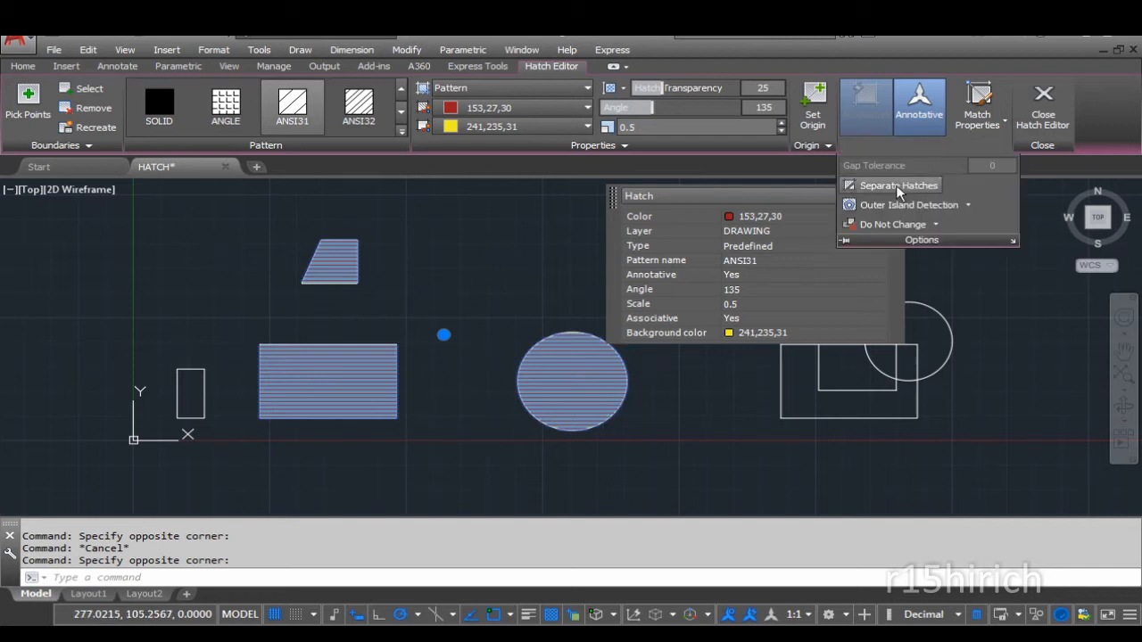
click(896, 185)
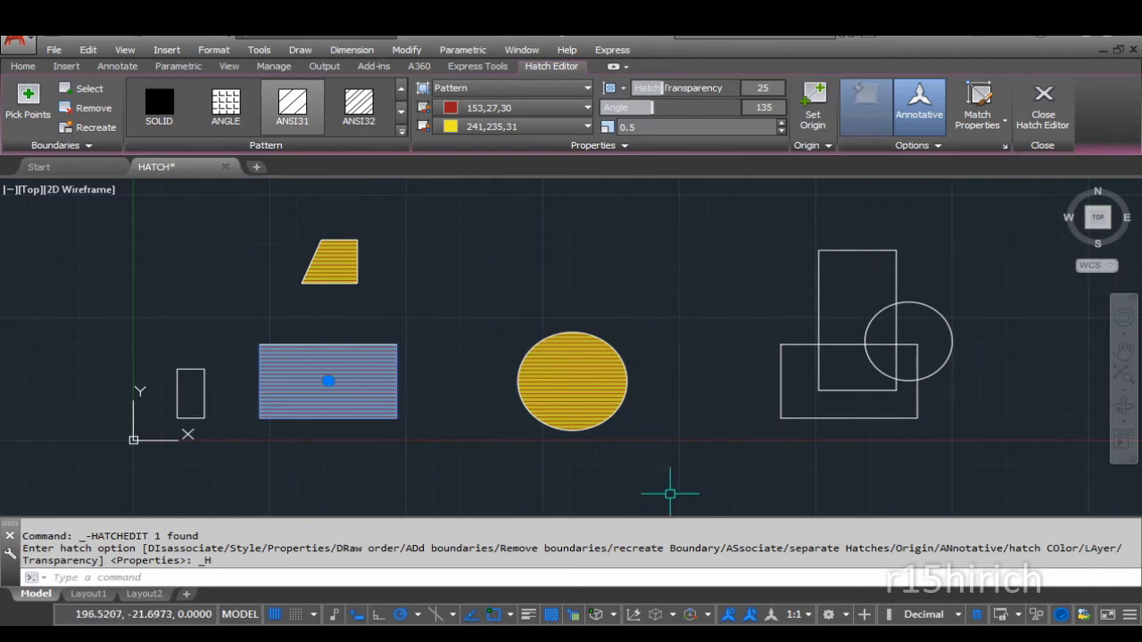
key(Escape)
Inspect the separated circle, trapezoid and large rectangle hatches and their hatch options, singly and with all three selected
click(605, 404)
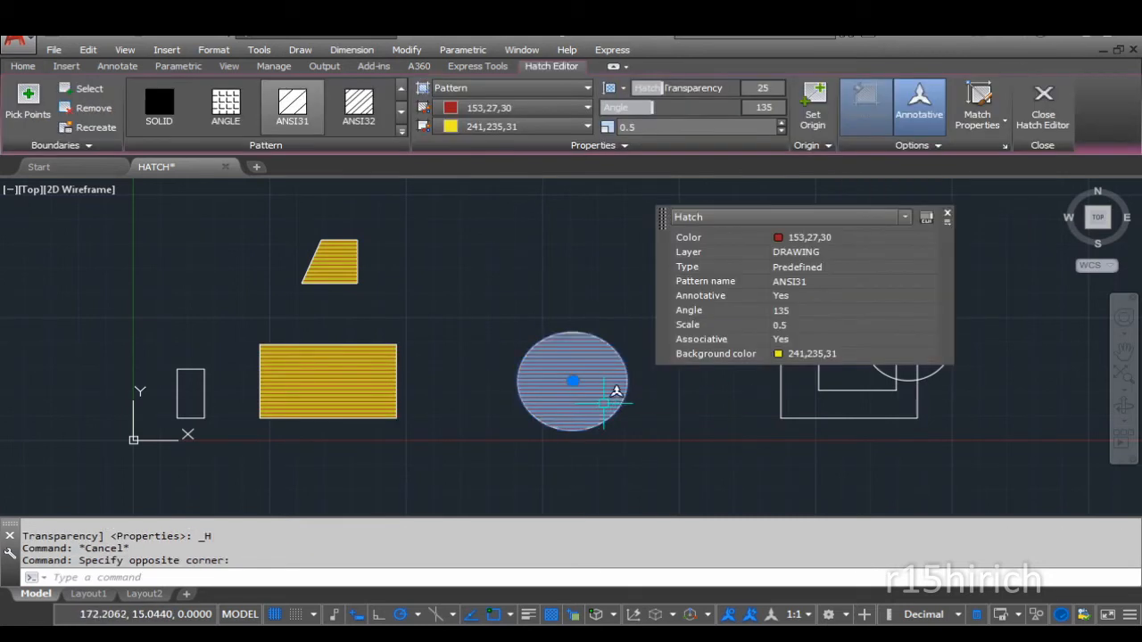
key(Escape)
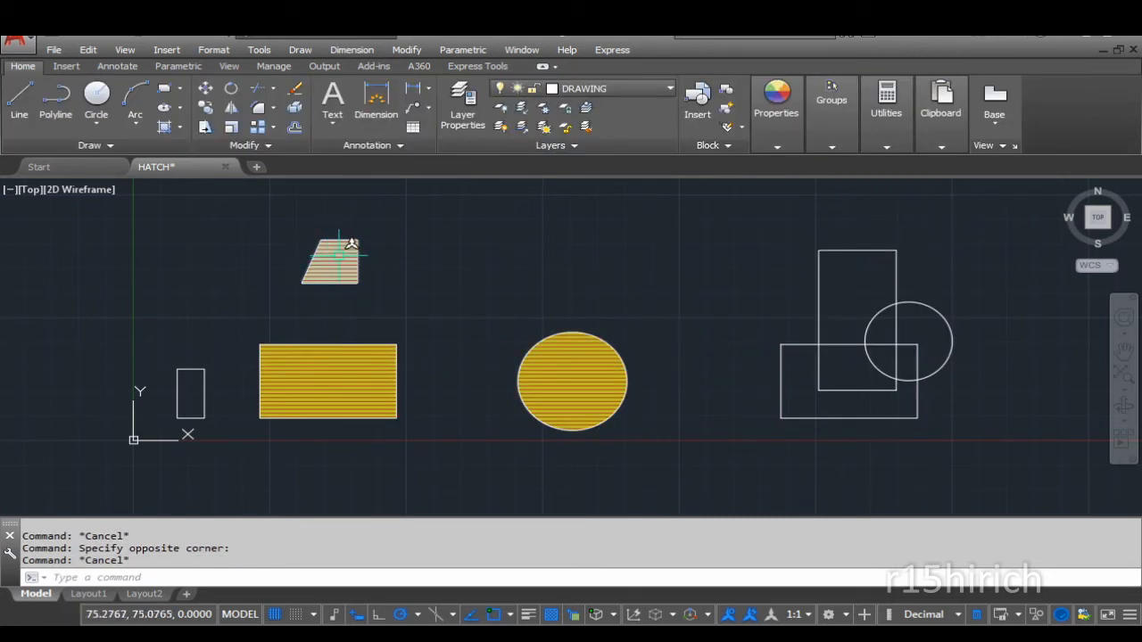
click(350, 246)
click(344, 288)
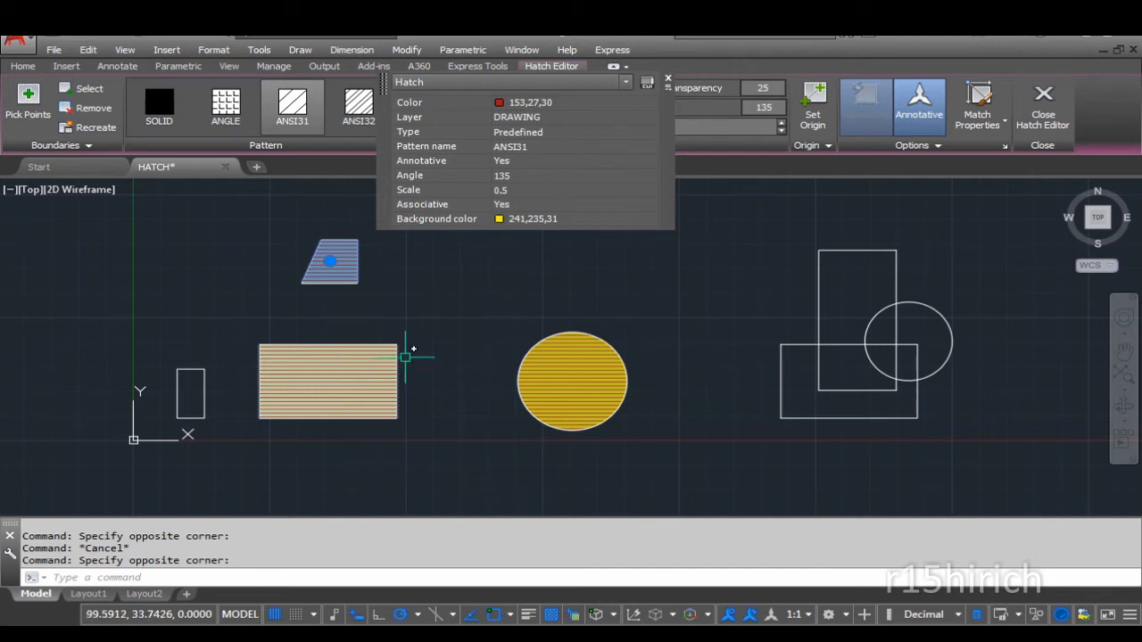
click(914, 146)
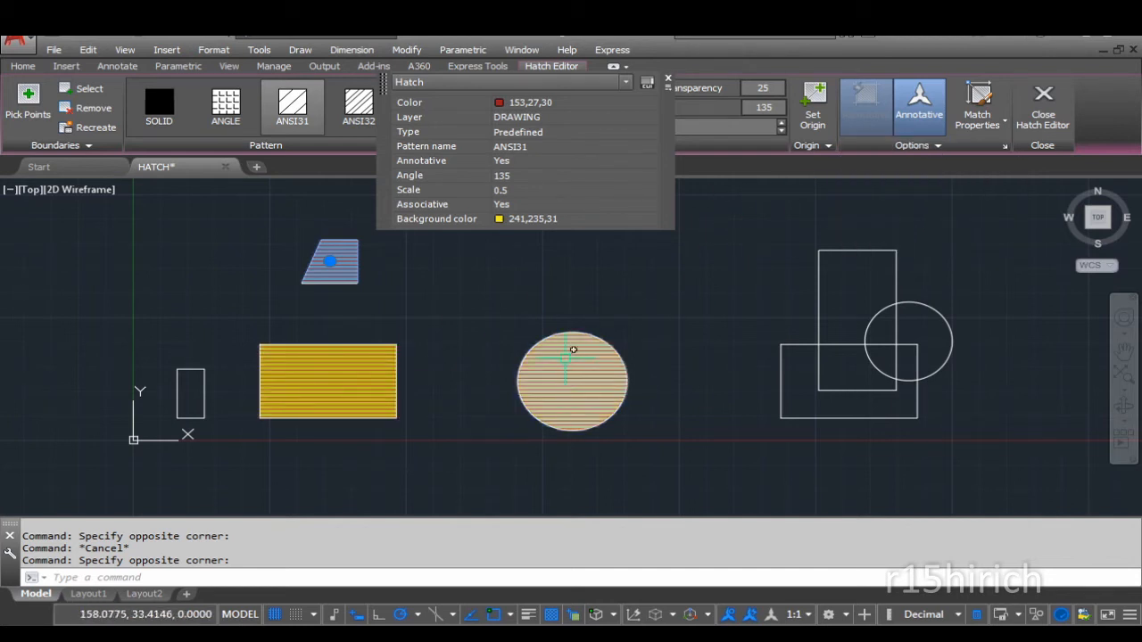
click(335, 382)
click(556, 381)
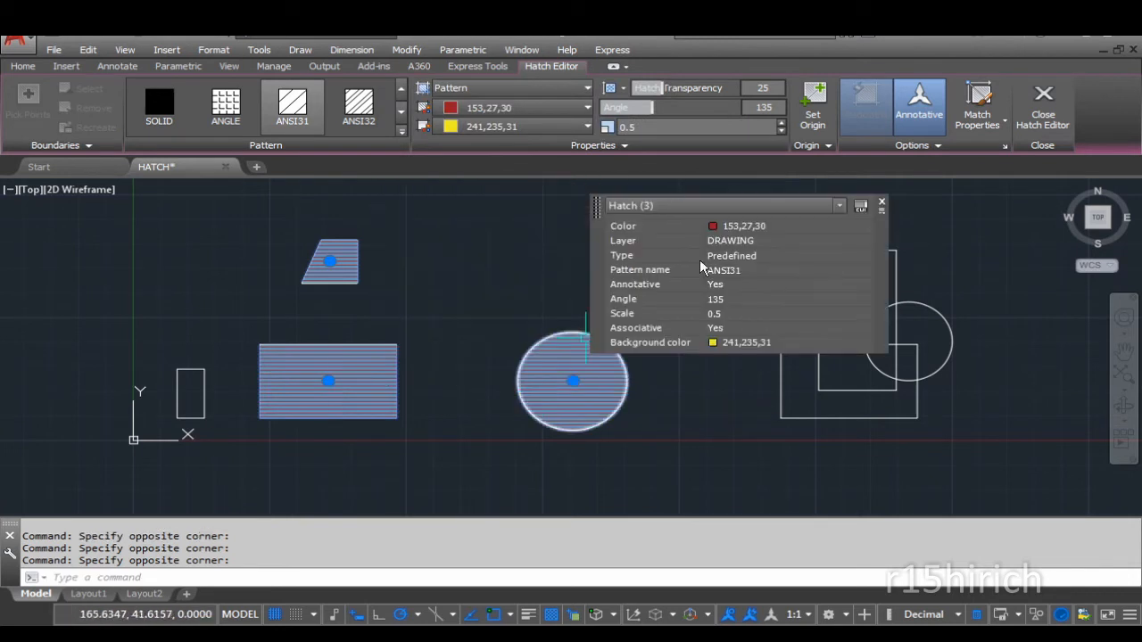
click(905, 150)
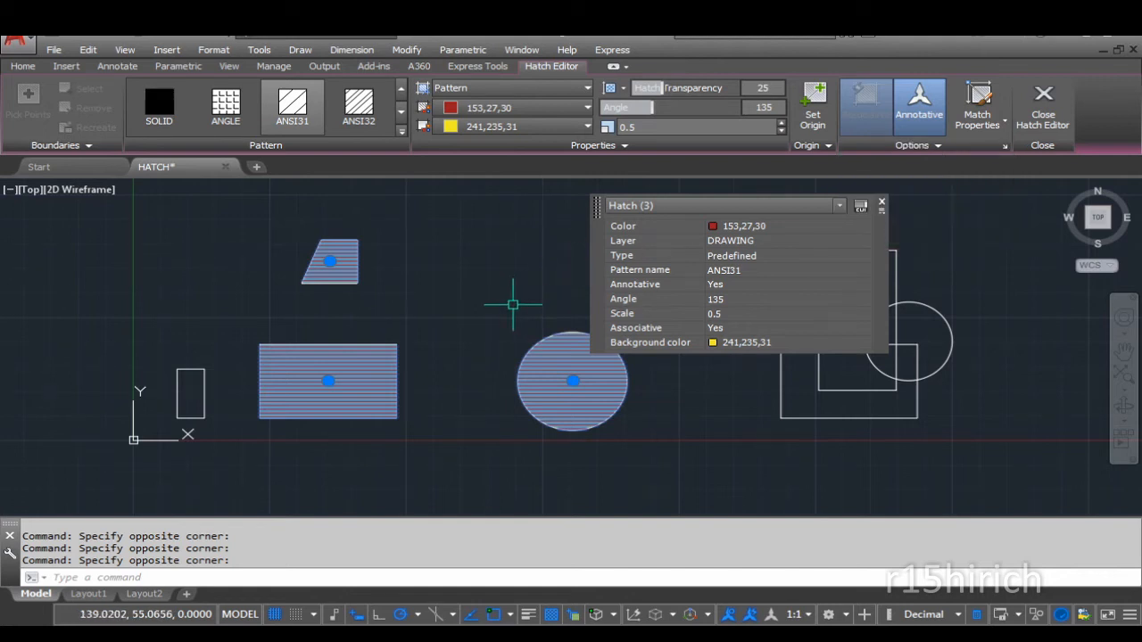
key(Escape)
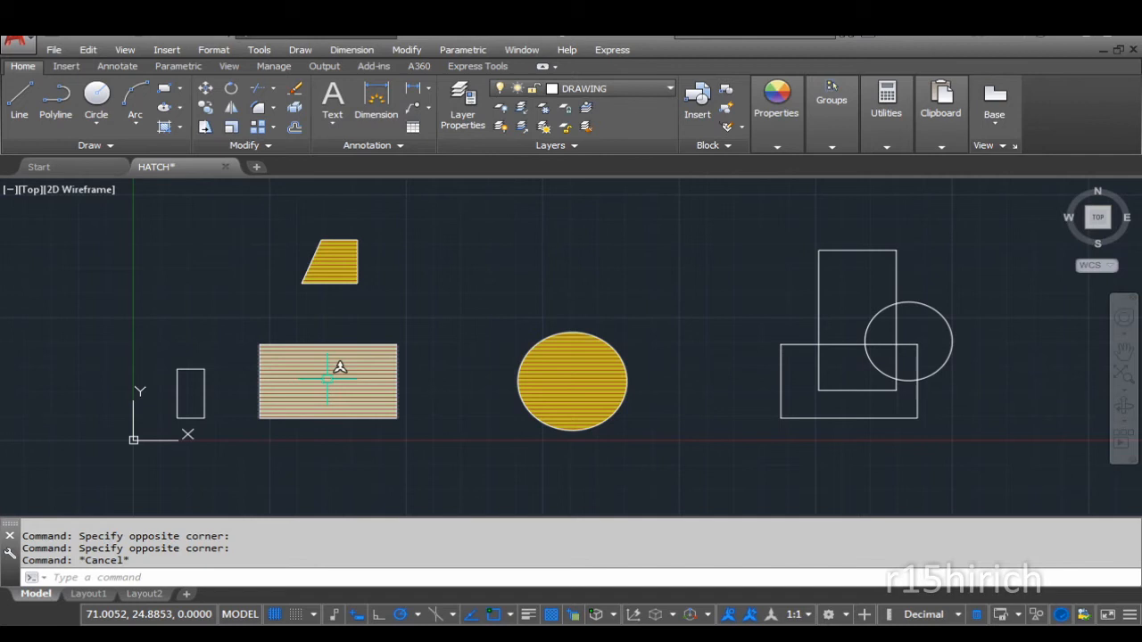
Set the background colour of the large rectangle's hatch to green 88,186,72
click(339, 368)
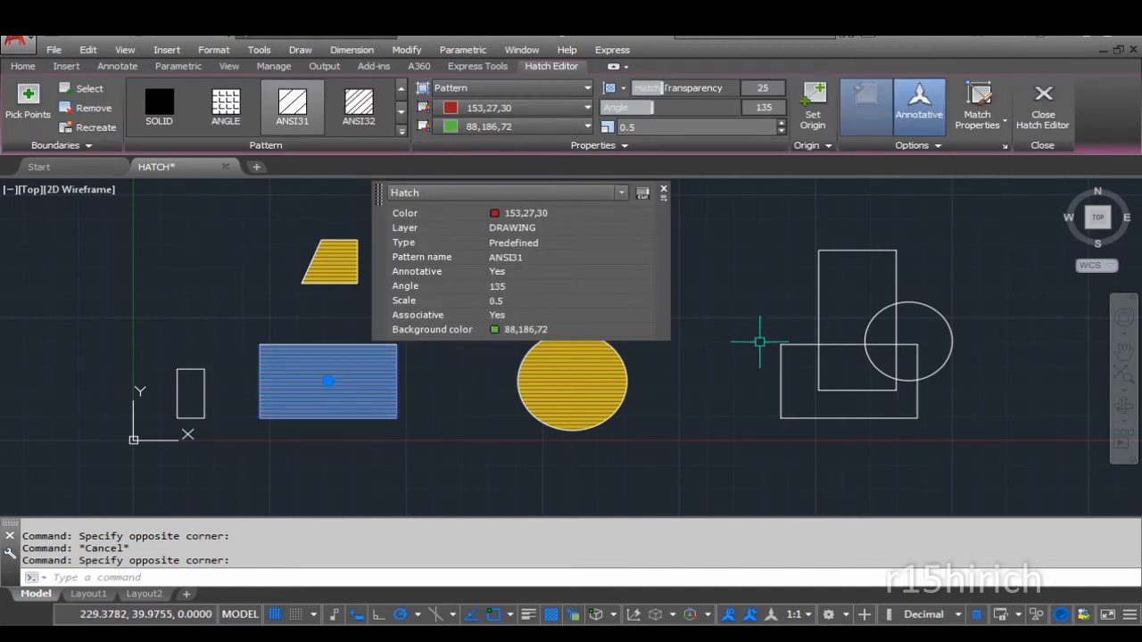
key(Escape)
Change the hatch pattern of the circle with the yellow background to ANSI32
click(594, 392)
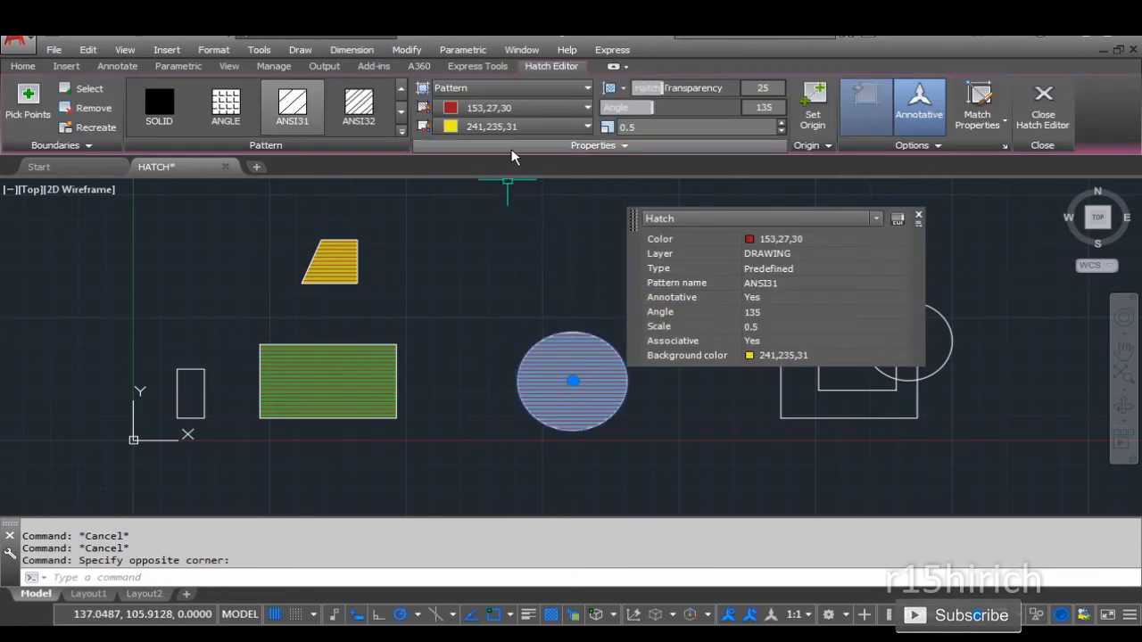
click(353, 109)
click(408, 299)
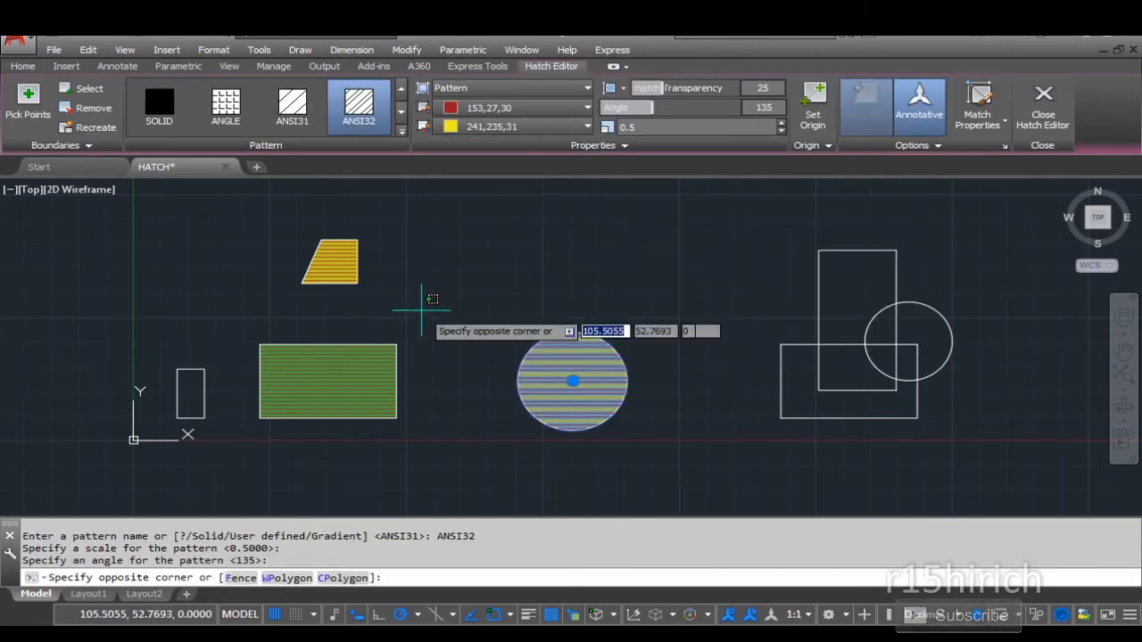
key(Escape)
key(Escape)
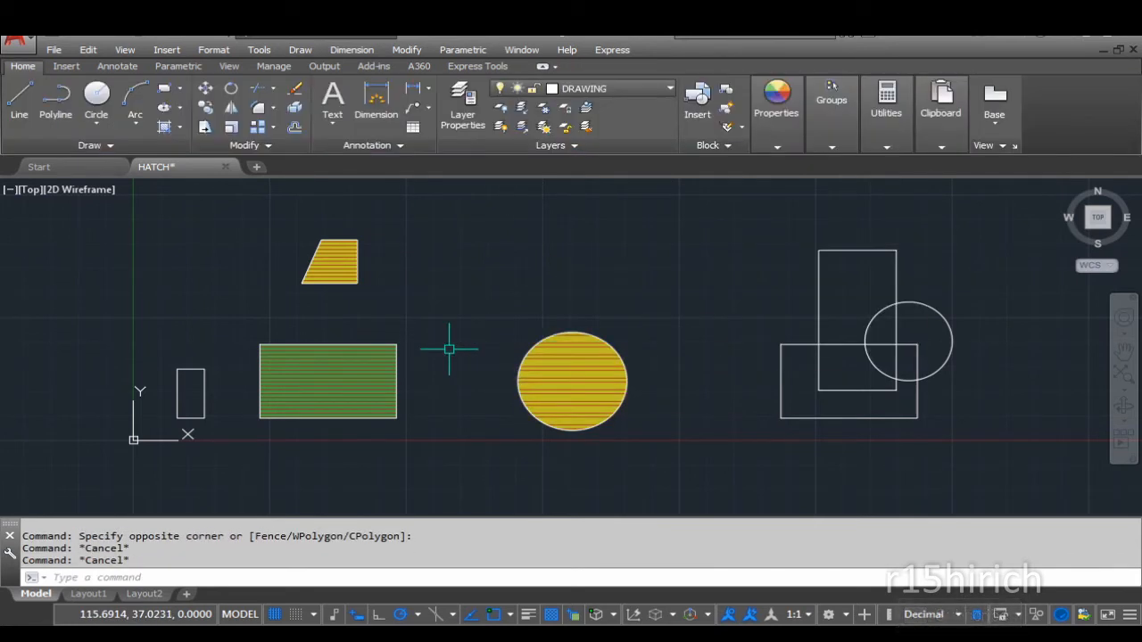
Delete the hatches of the circle, the large rectangle and the trapezoid
click(611, 371)
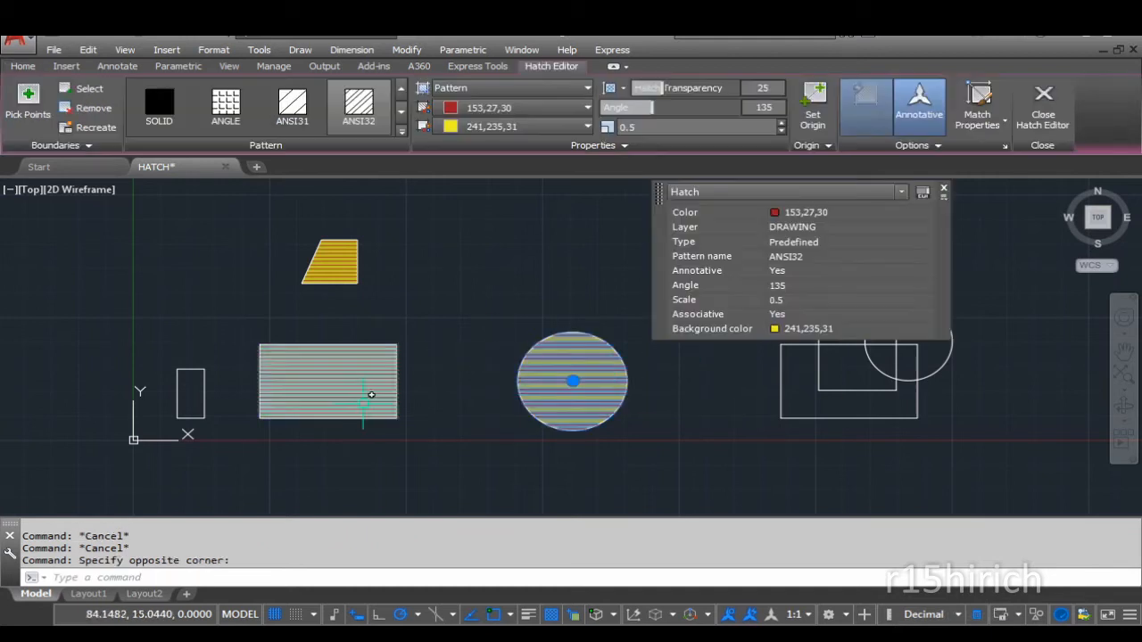
click(372, 394)
click(332, 261)
key(Delete)
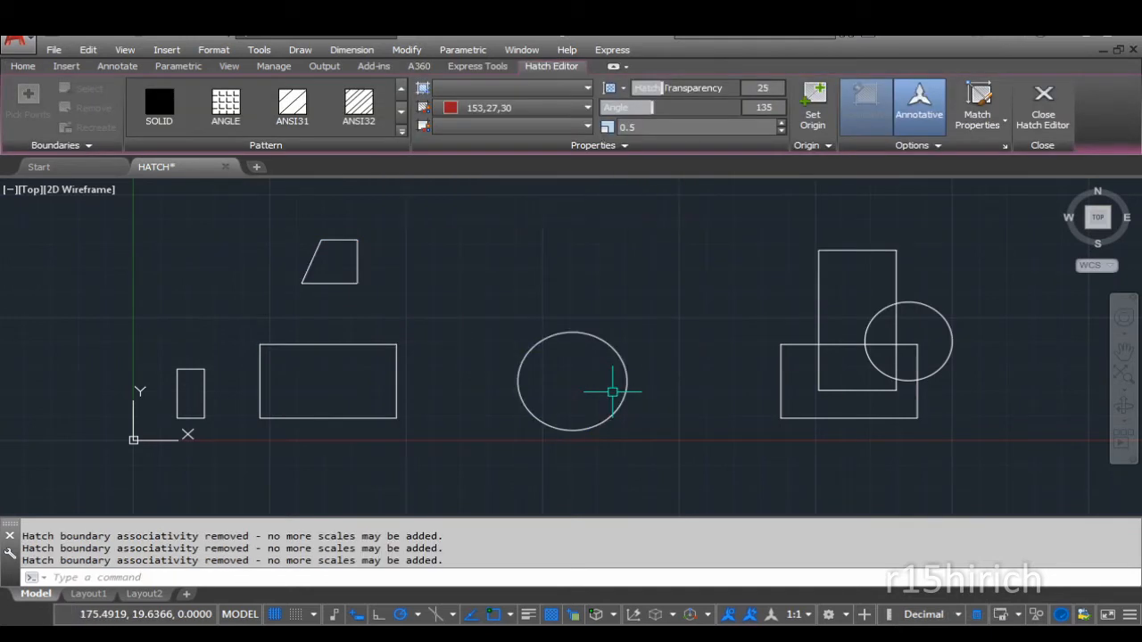
key(Escape)
Start a new hatch for the nested shapes with the island option set to Normal Island Detection
middle_drag(824, 349, 561, 342)
middle_drag(984, 361, 320, 352)
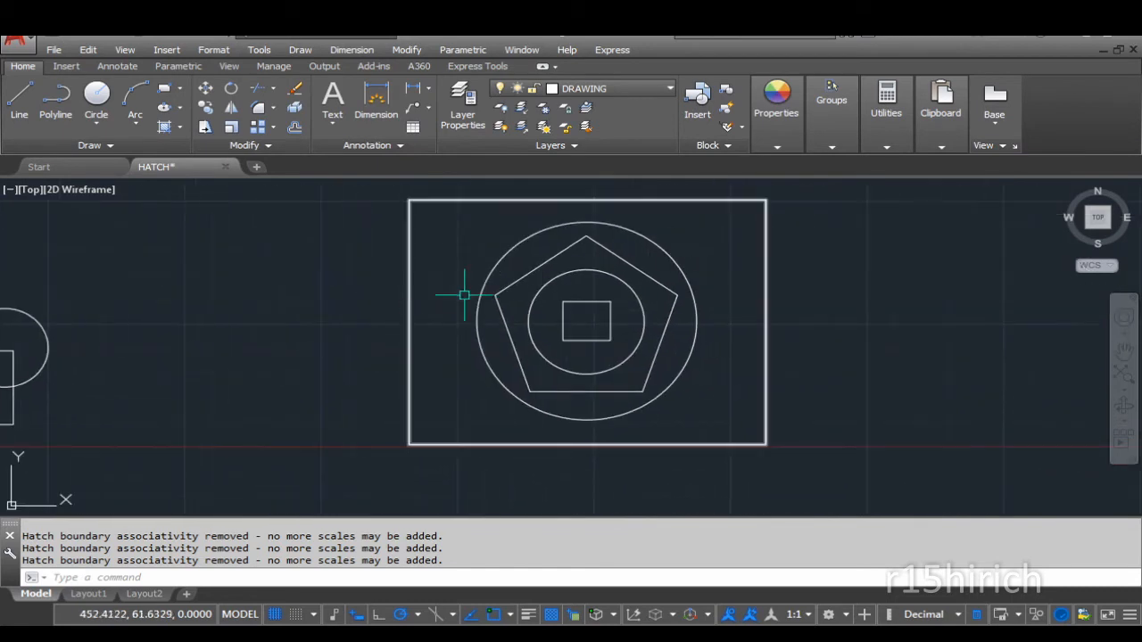
click(166, 128)
click(934, 141)
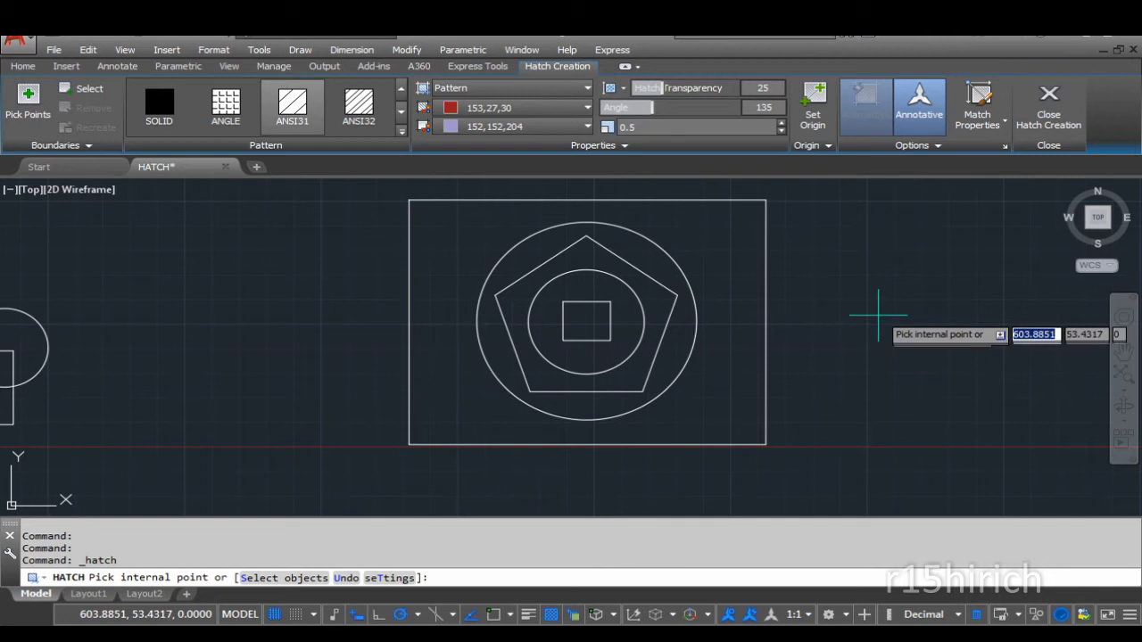
click(937, 147)
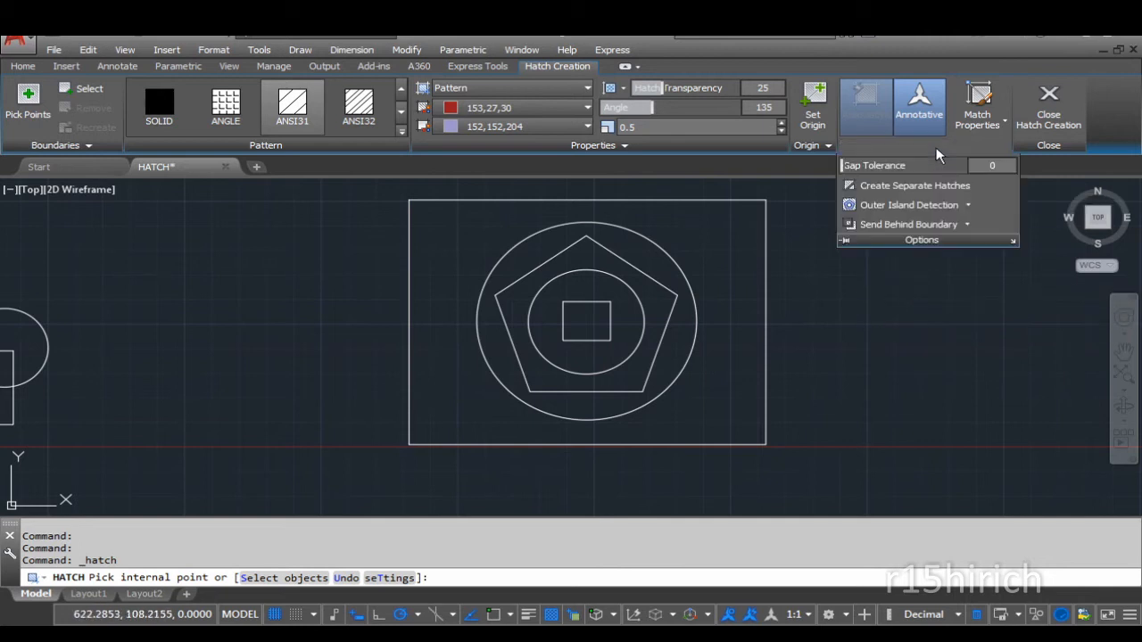
click(968, 207)
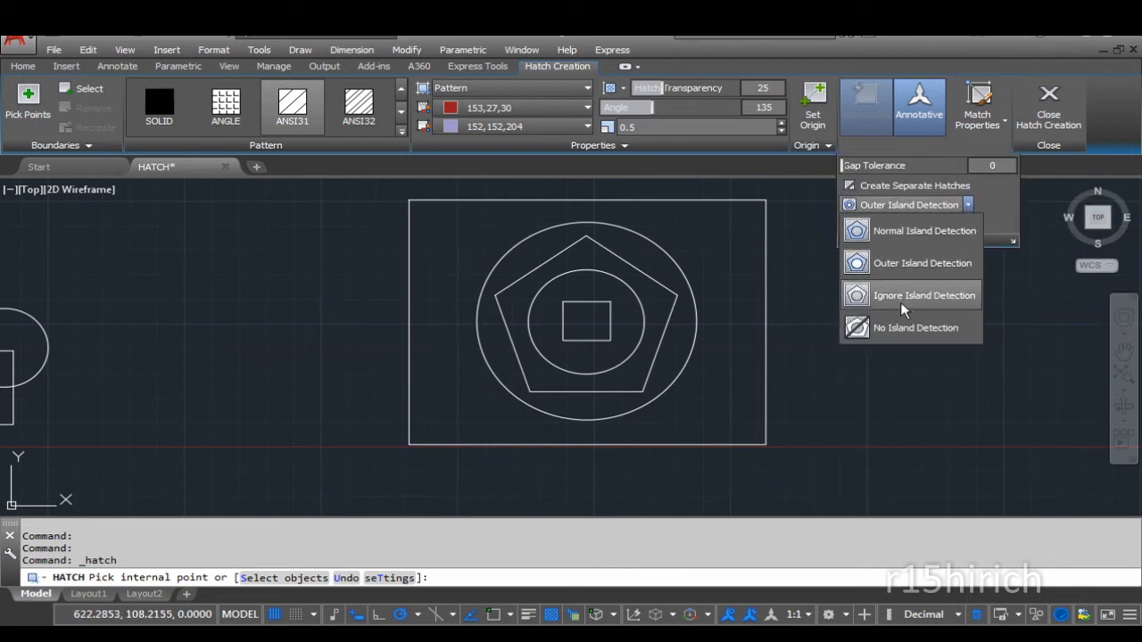
click(937, 231)
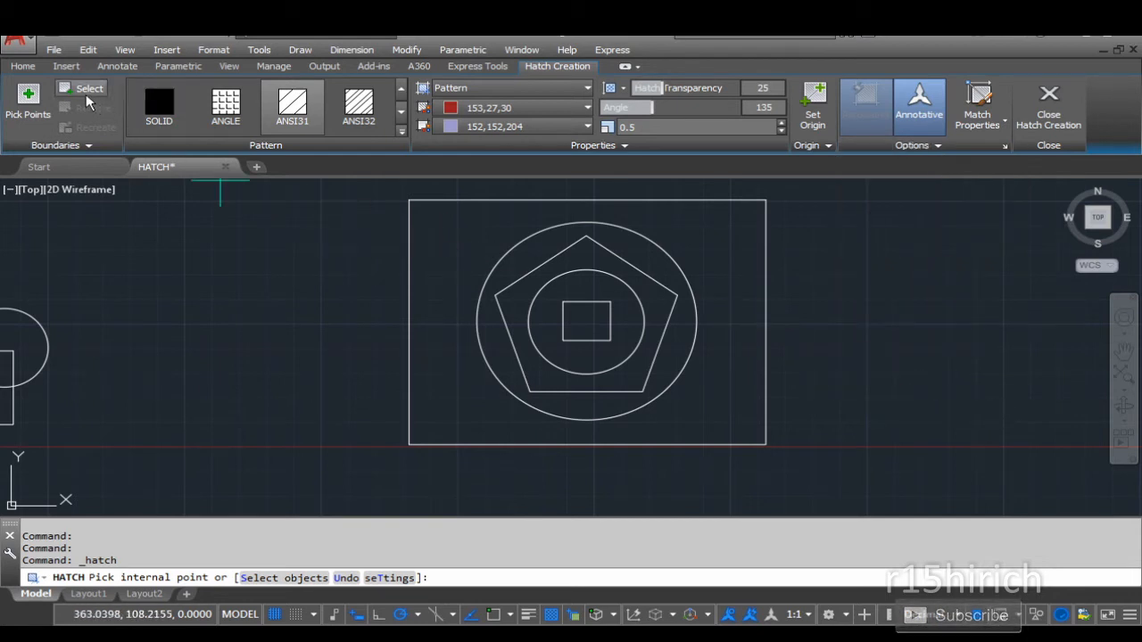
Hatch the nested shapes by selecting the outer rectangle, large circle, pentagon, inner circle and small central rectangle as boundary objects
click(83, 90)
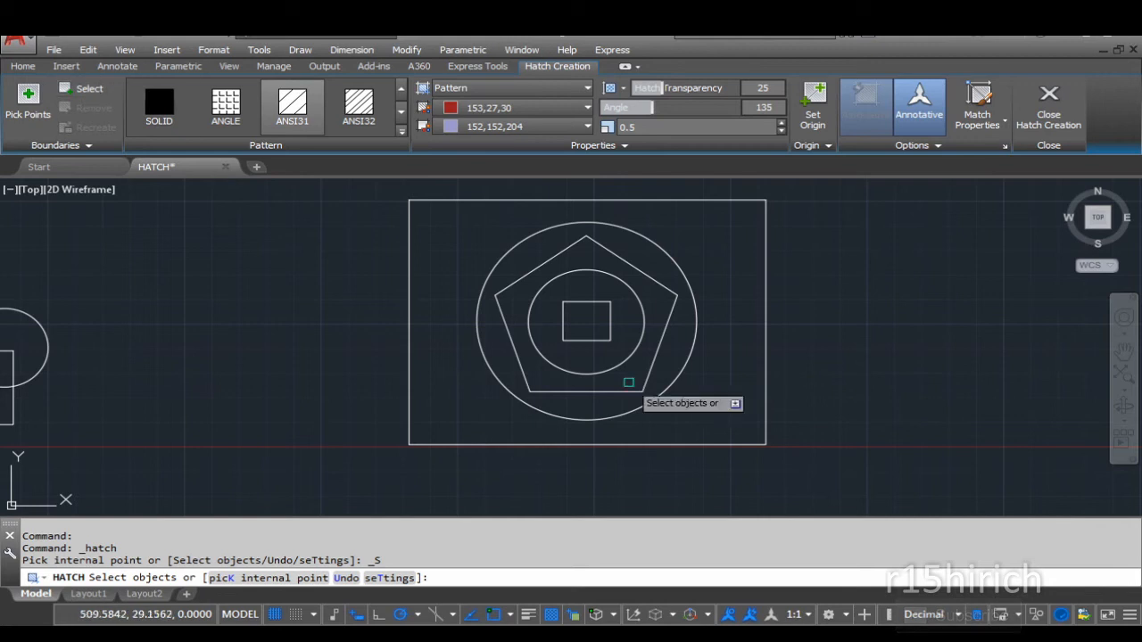
click(686, 443)
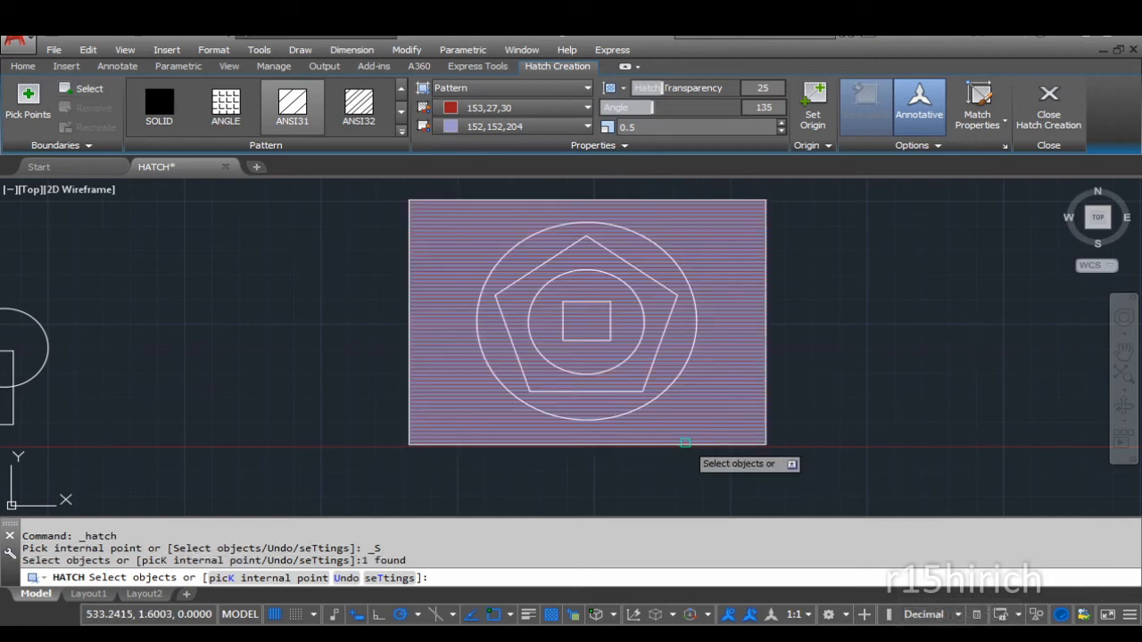
click(657, 395)
click(694, 450)
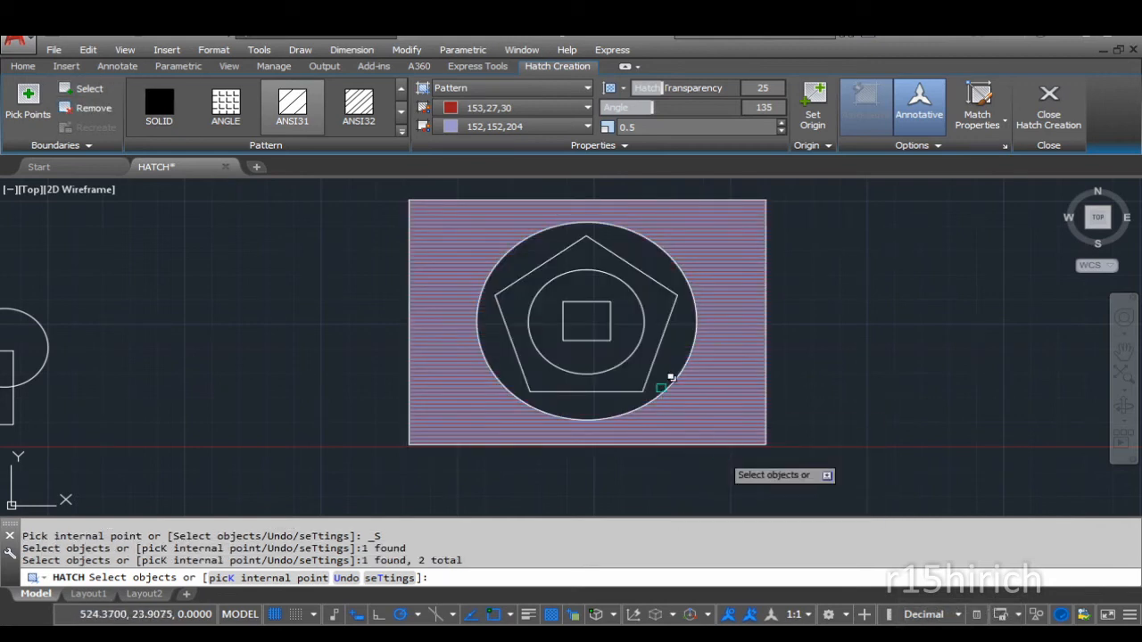
click(659, 365)
click(631, 353)
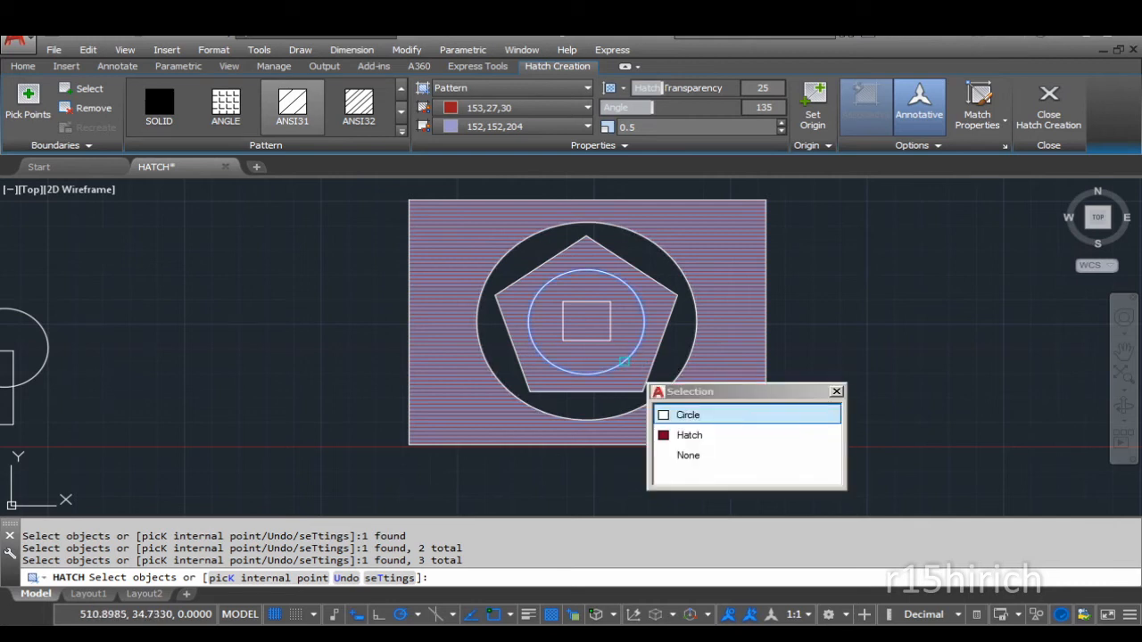
click(698, 417)
click(606, 343)
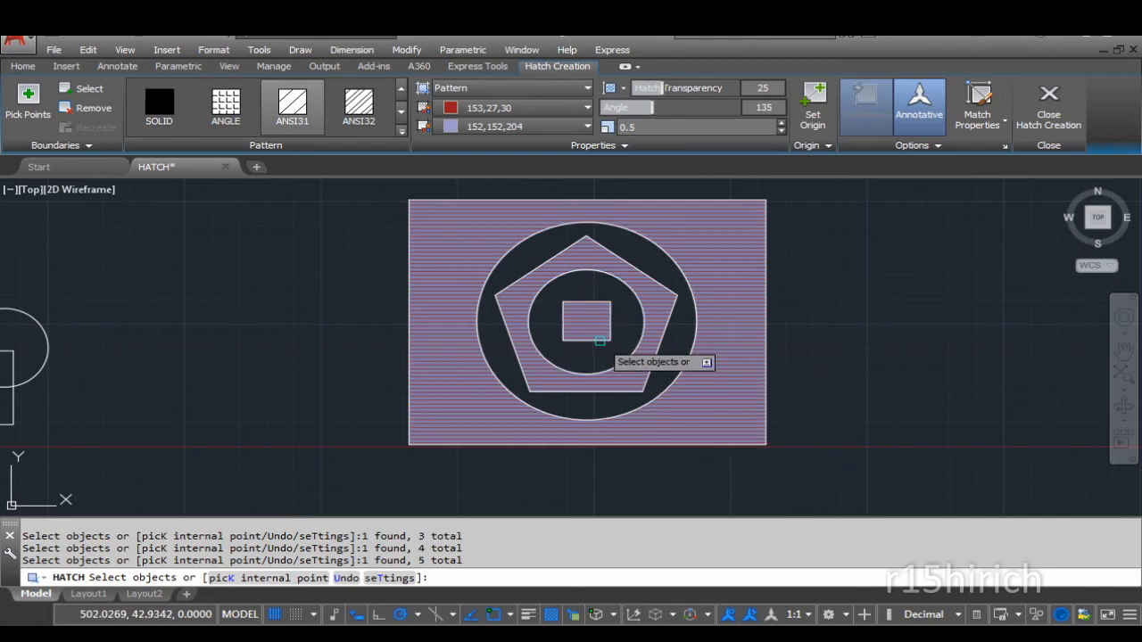
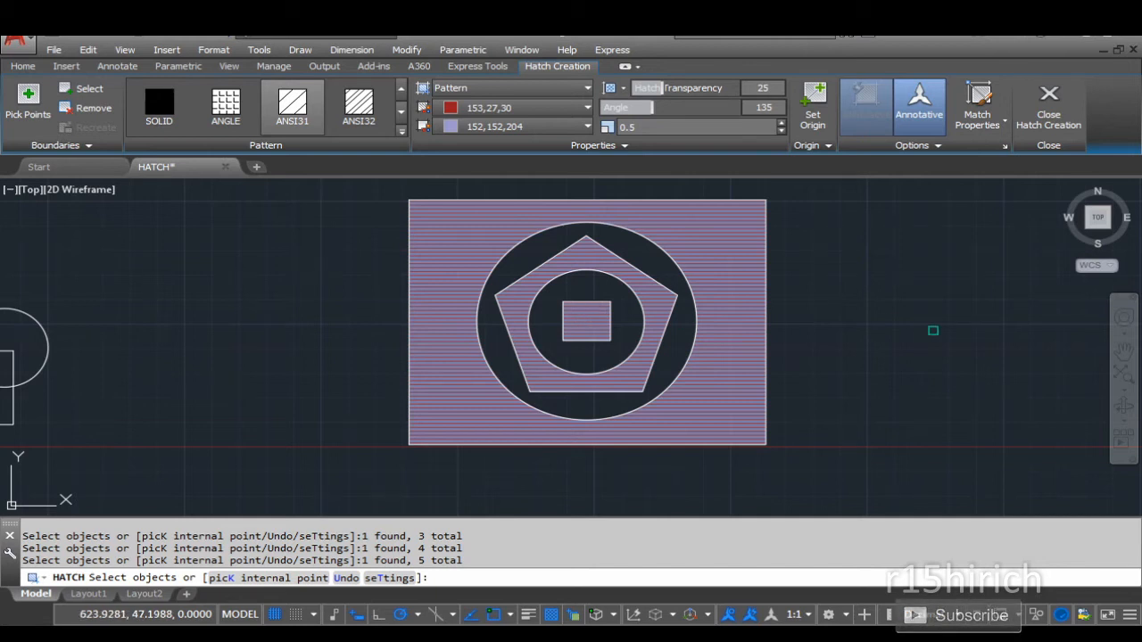
key(Escape)
Delete the hatch of the nested shapes and start a new one with Outer Island Detection
click(737, 380)
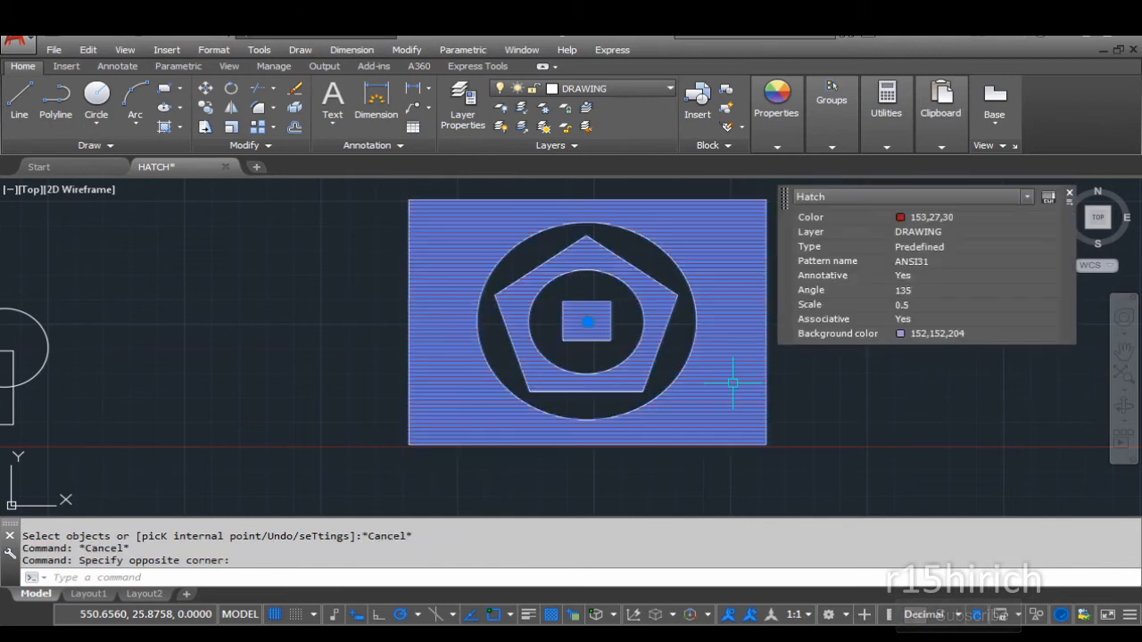
key(Delete)
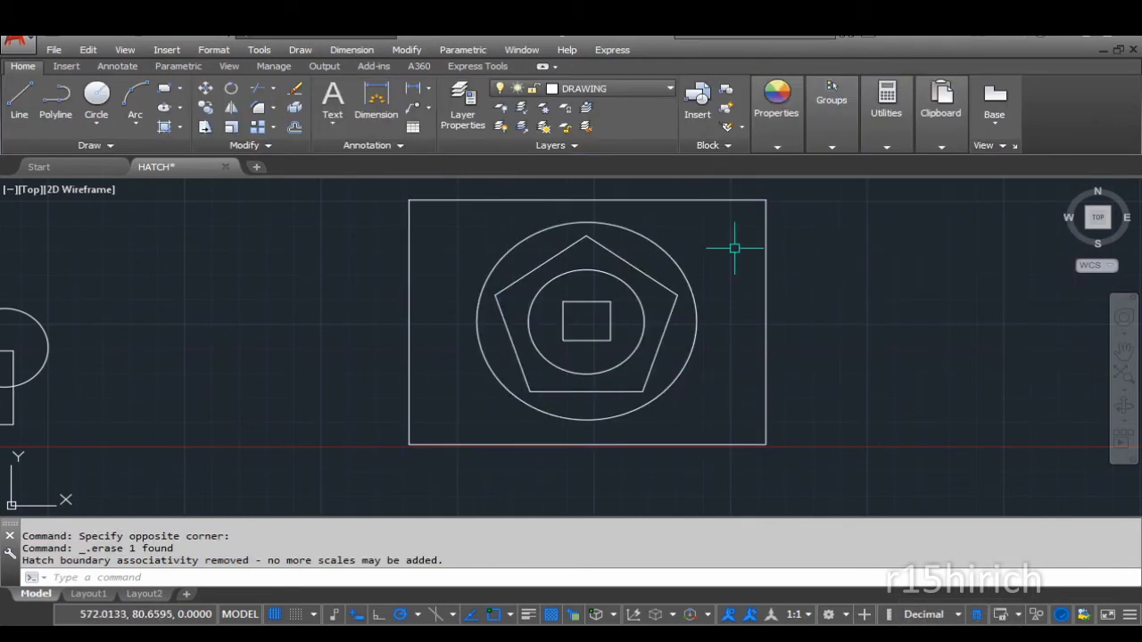
text(h)
key(Return)
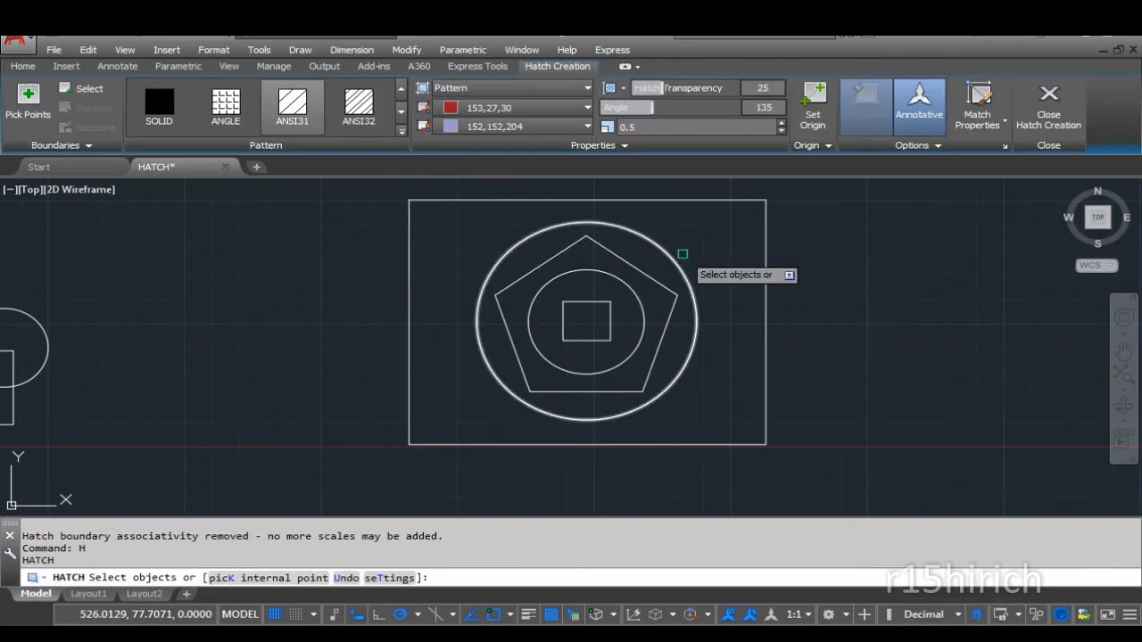
click(933, 148)
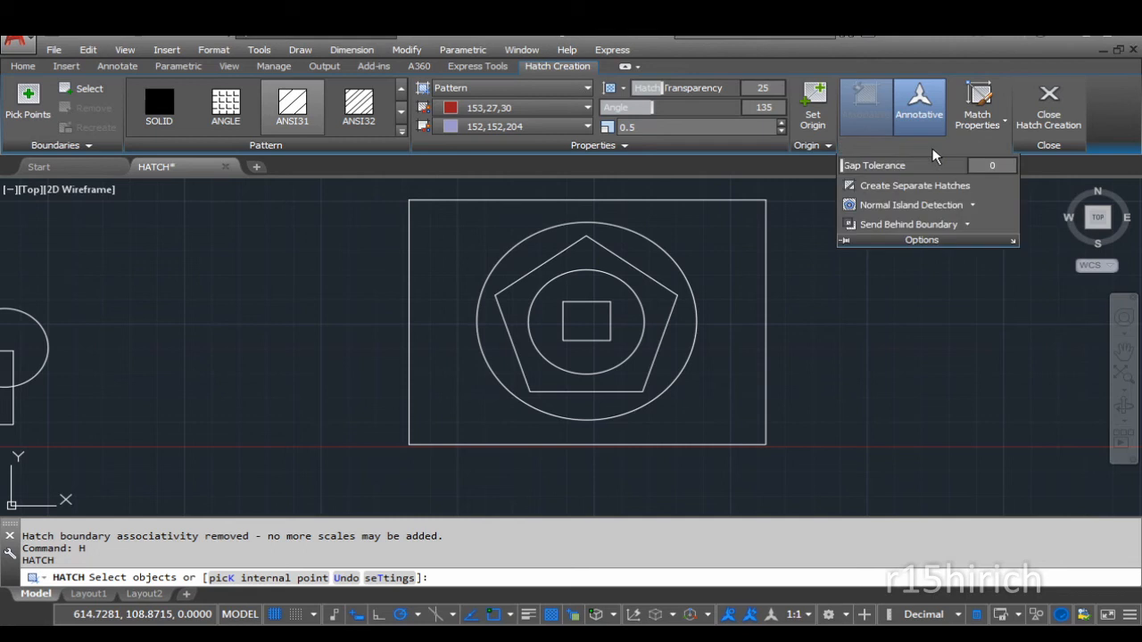
click(974, 205)
click(909, 267)
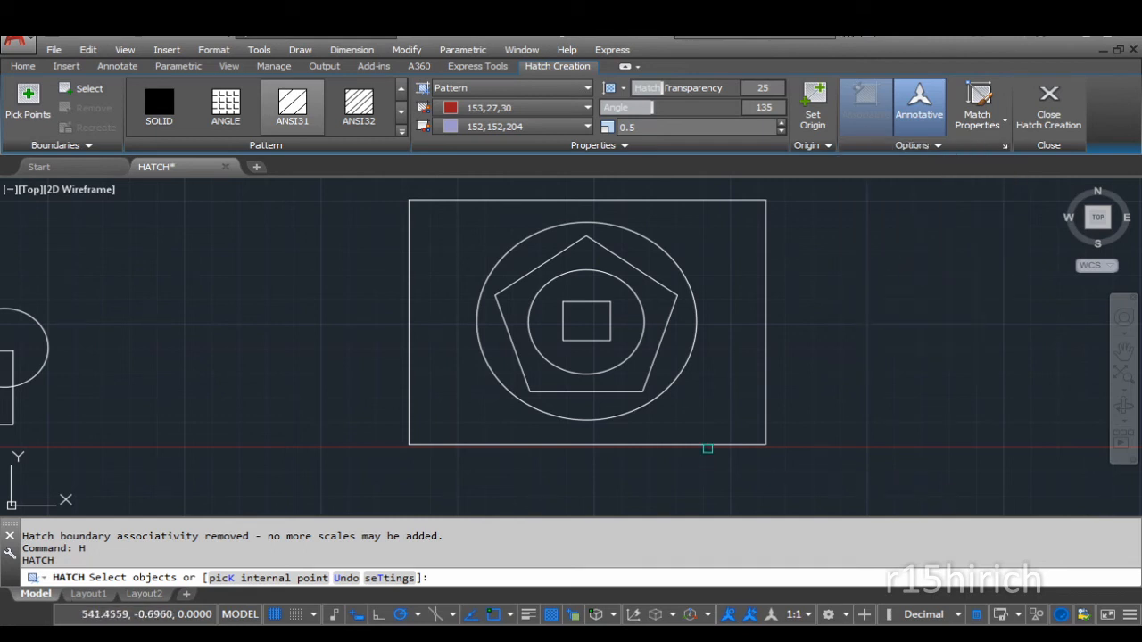
Select all five nested shapes, from the outer rectangle inward, as boundaries for the Outer Island Detection hatch
click(708, 448)
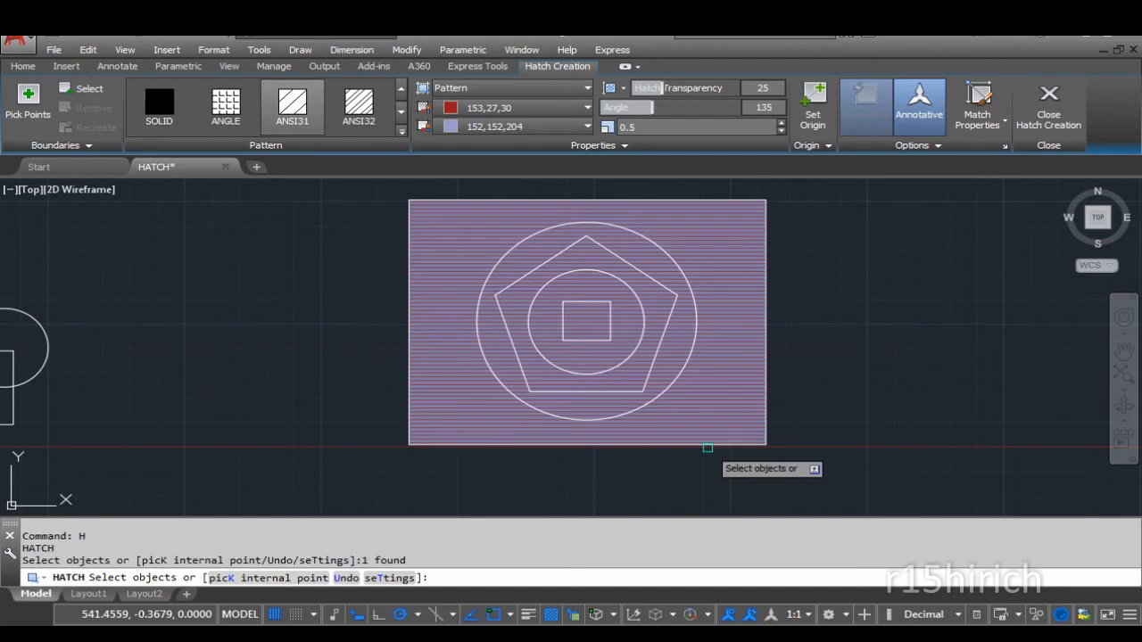
click(655, 410)
click(627, 390)
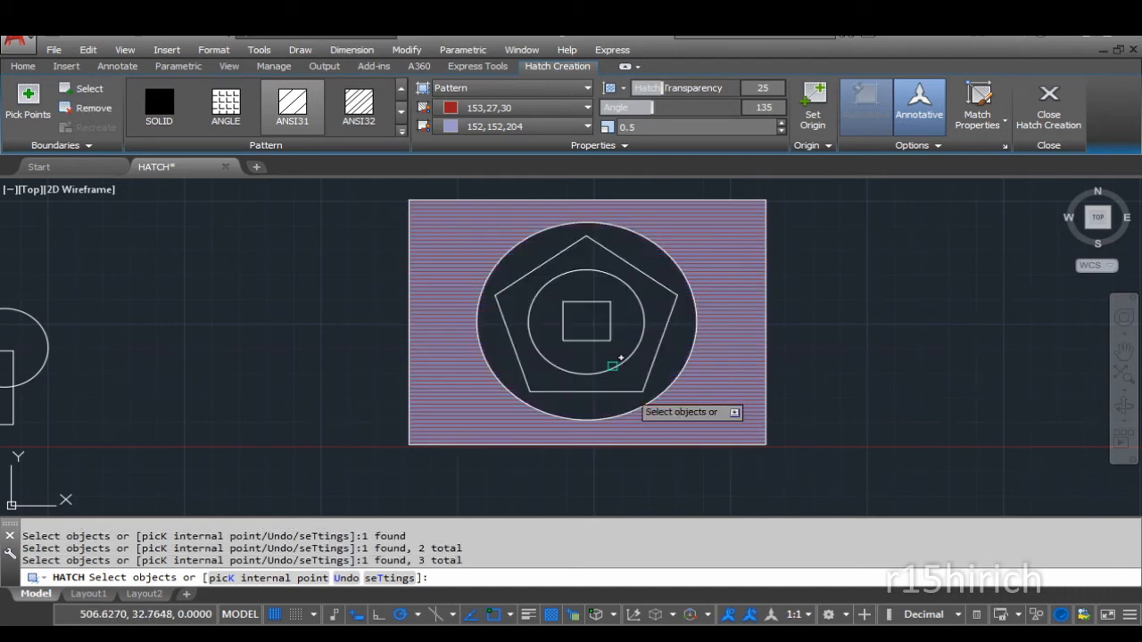
click(618, 366)
click(589, 340)
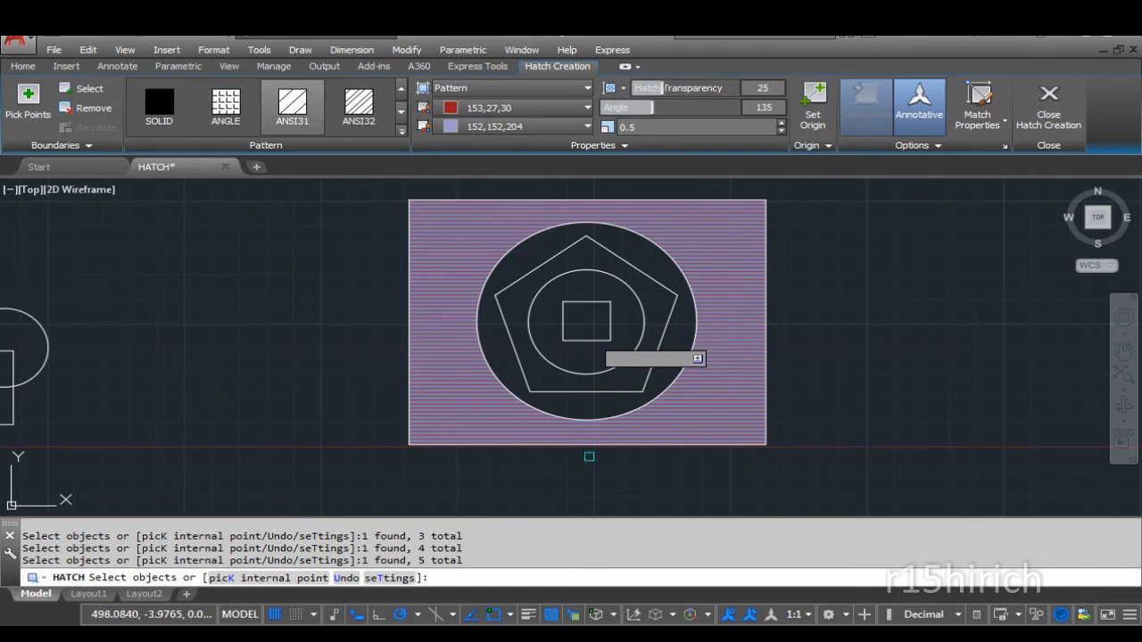
click(669, 489)
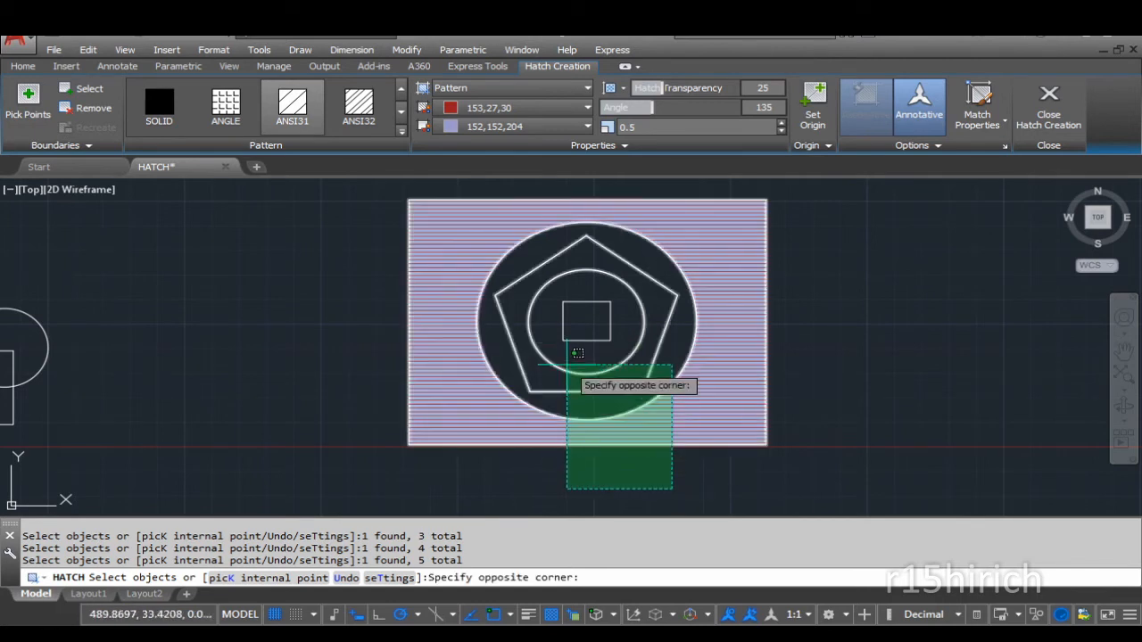
click(537, 351)
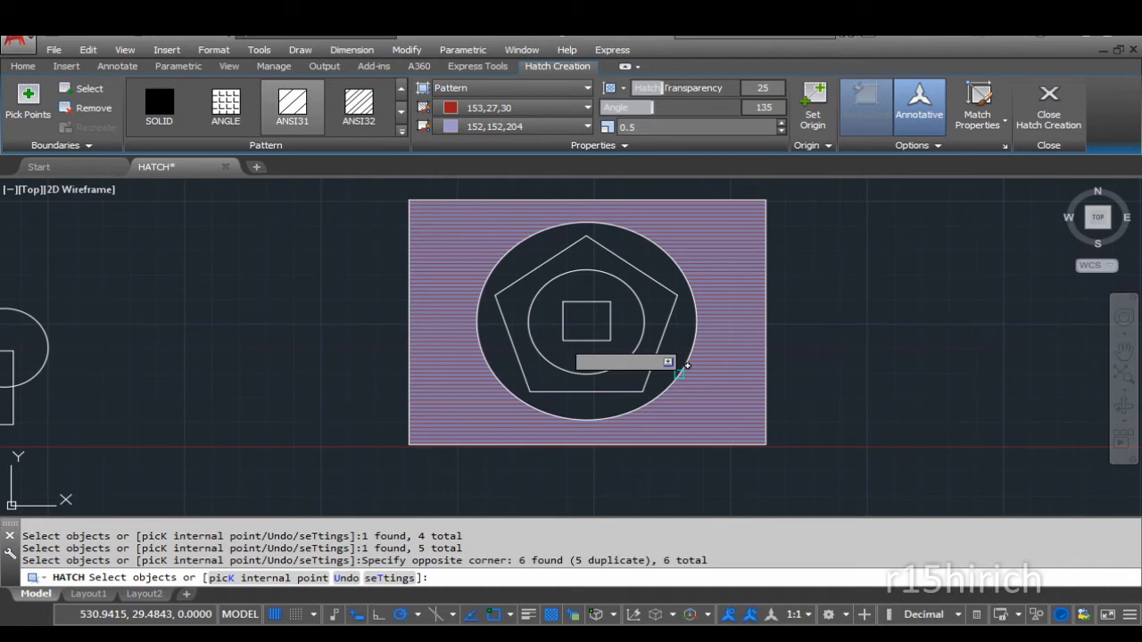
Delete the hatch between the outer rectangle and large circle, and start a new one with Ignore Island Detection
drag(772, 389, 732, 387)
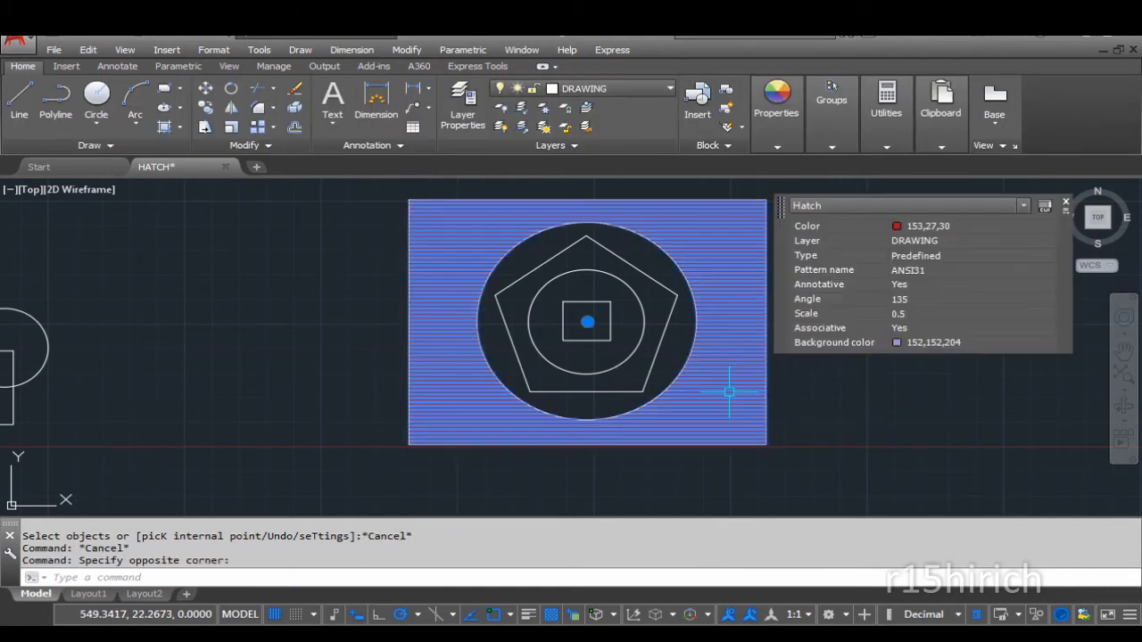
key(Delete)
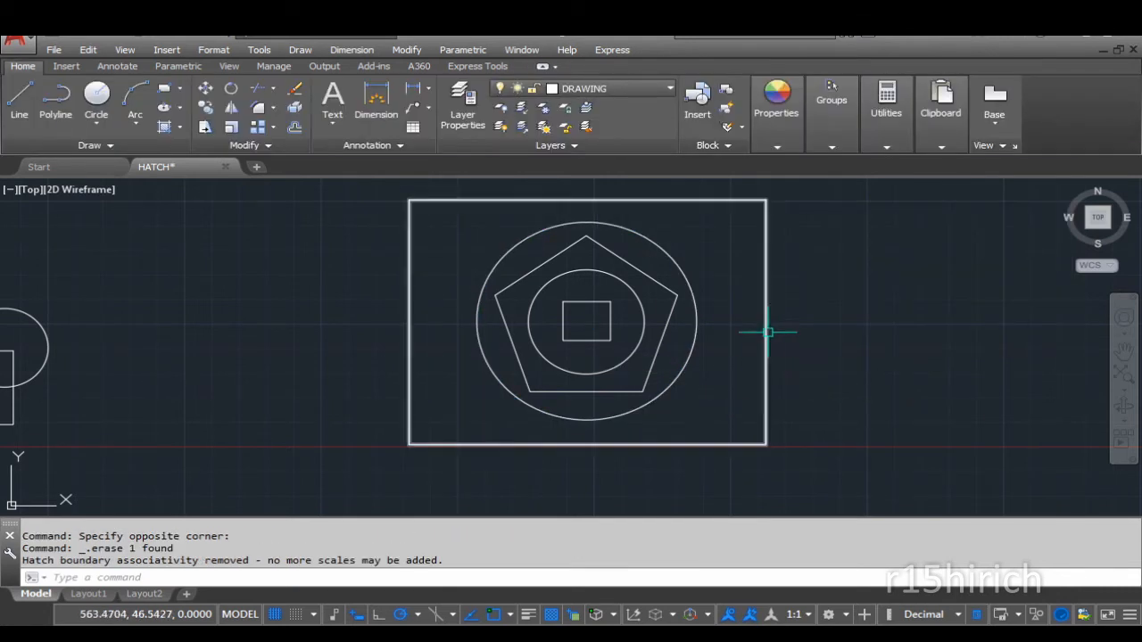
text(h)
key(Return)
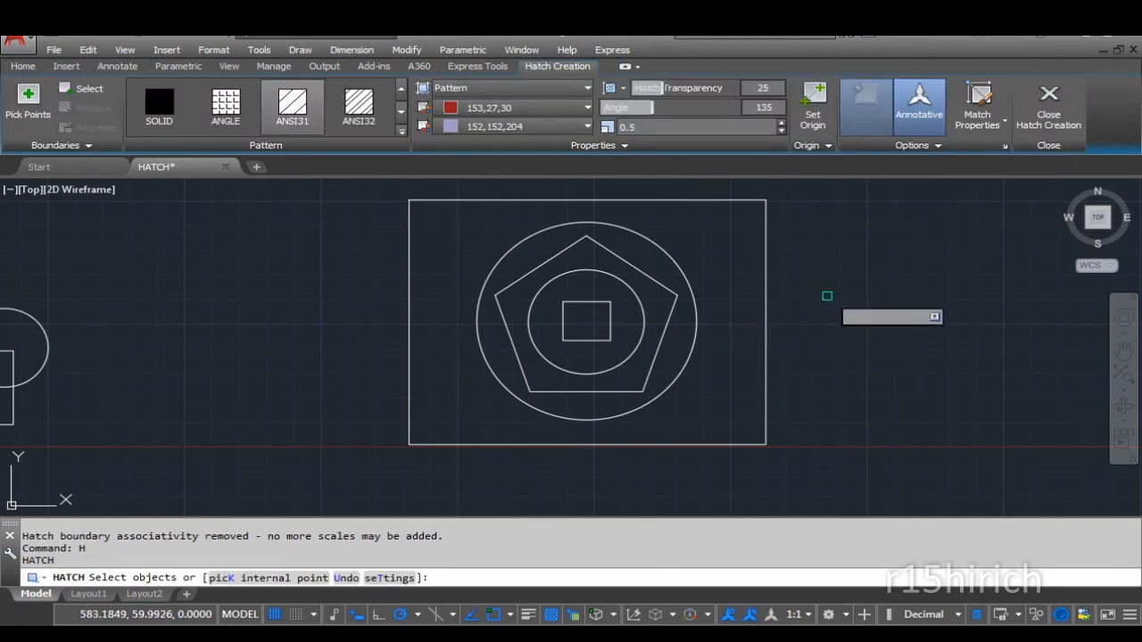
click(944, 146)
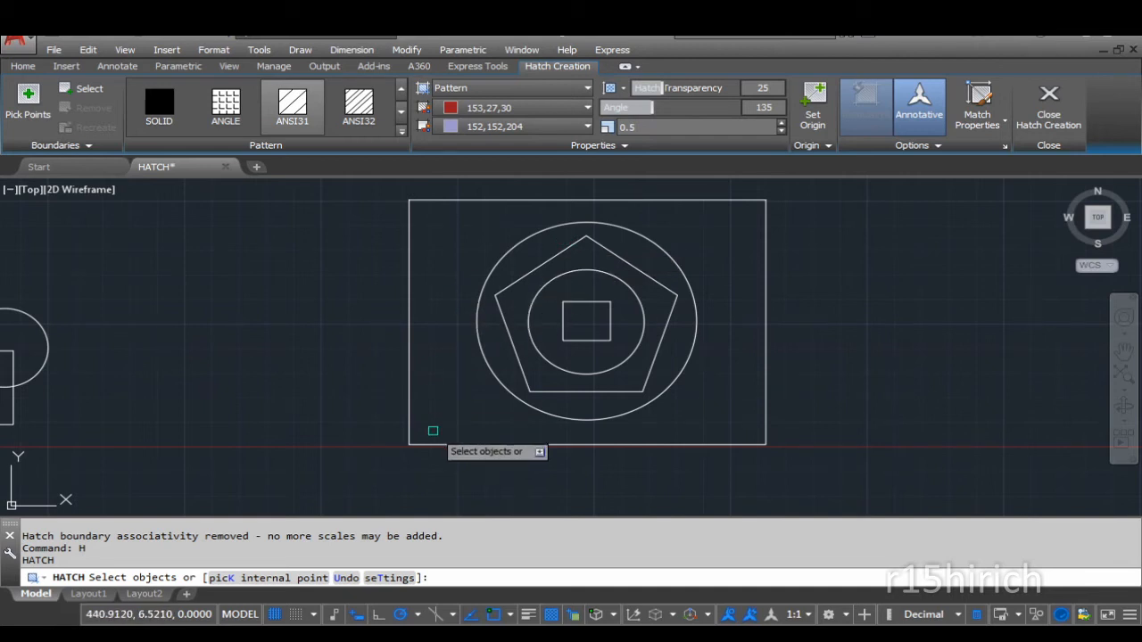
click(933, 152)
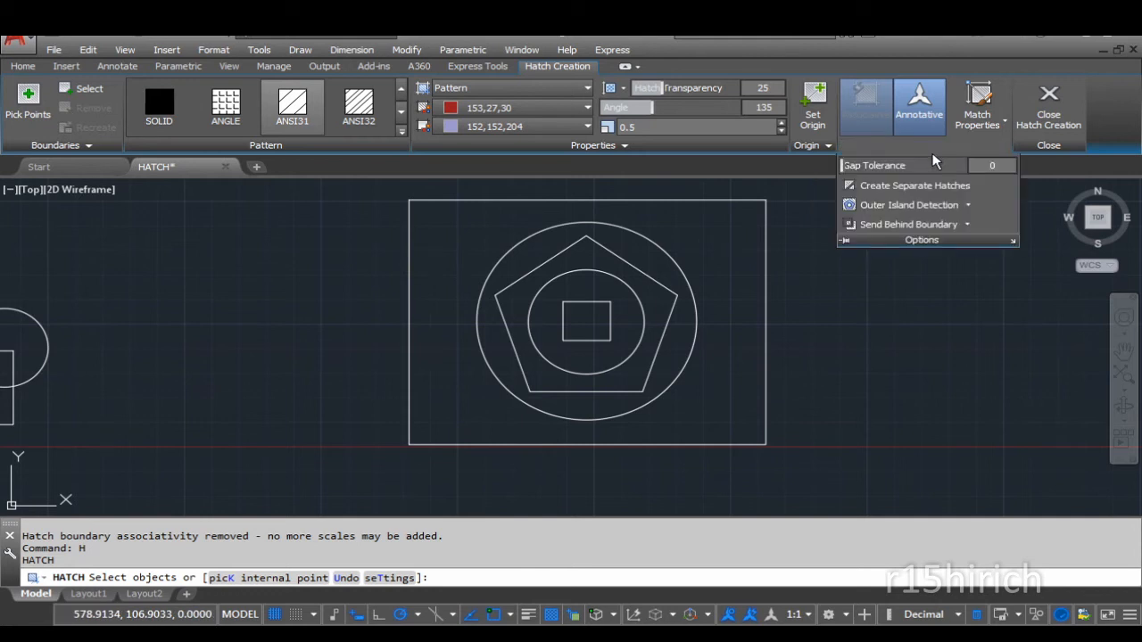
click(968, 205)
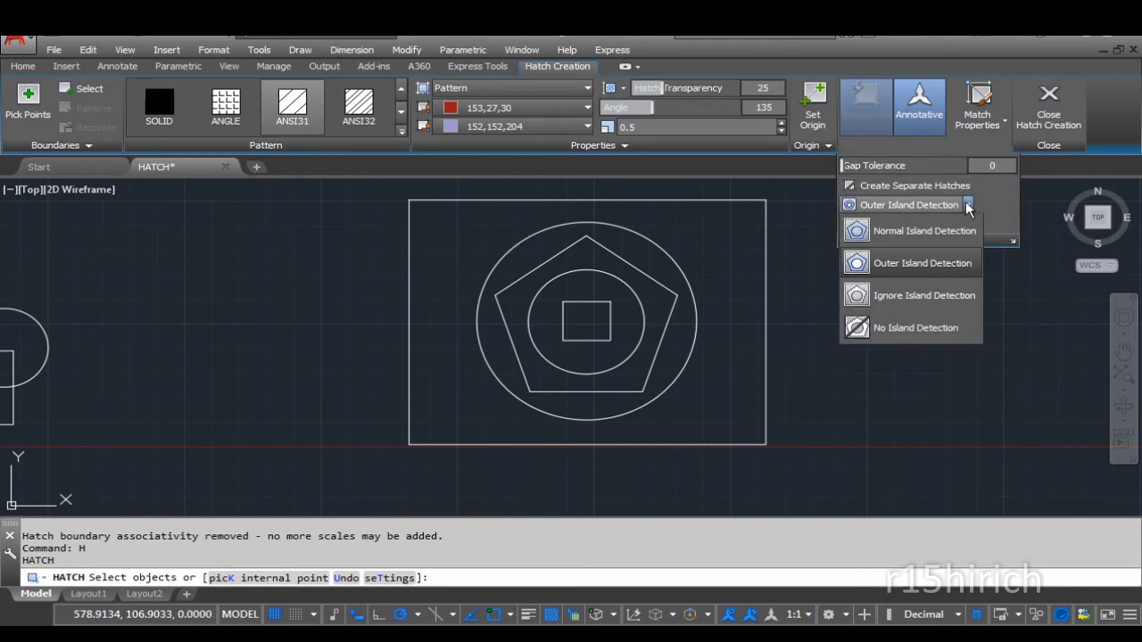
click(917, 296)
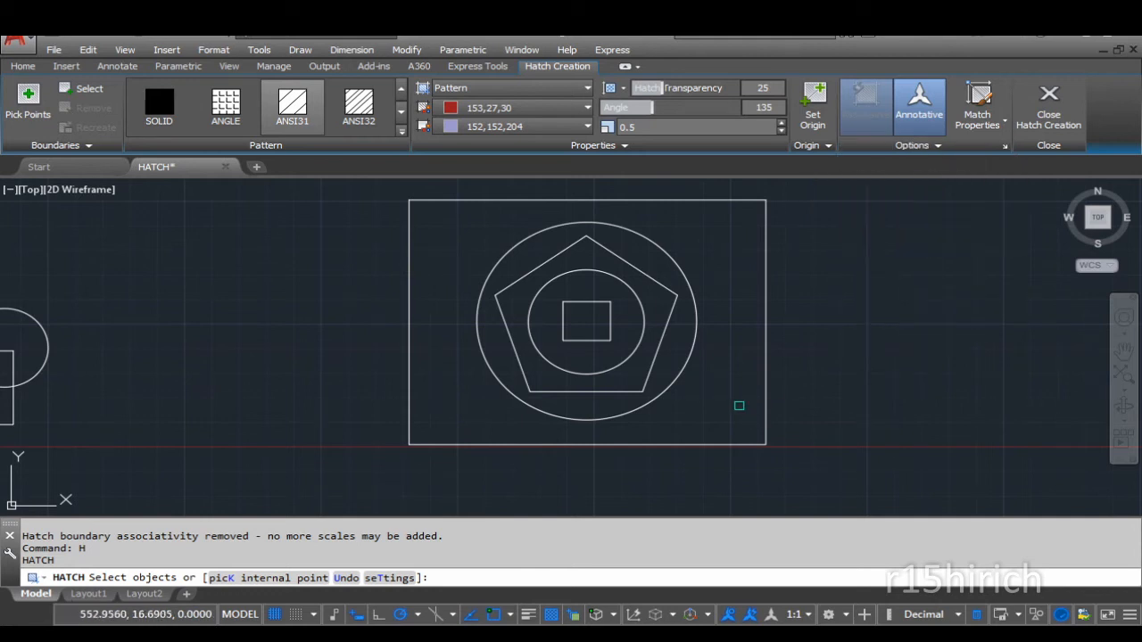
Select the inner circle, the small central rectangle and the large circle as boundaries for the Ignore Island Detection hatch
click(627, 373)
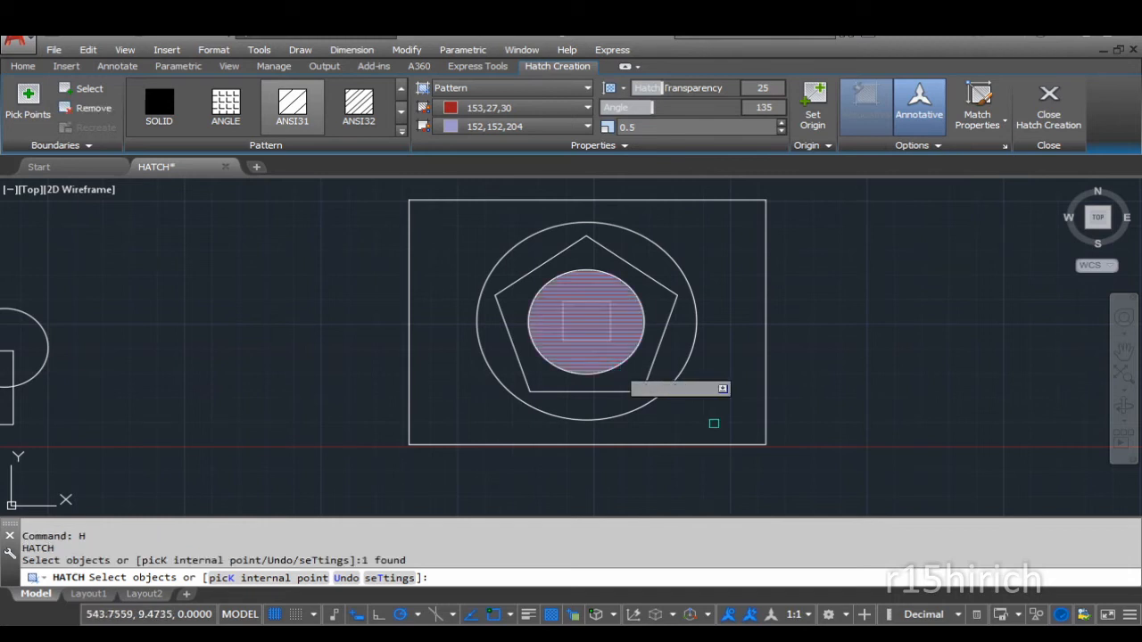
click(583, 340)
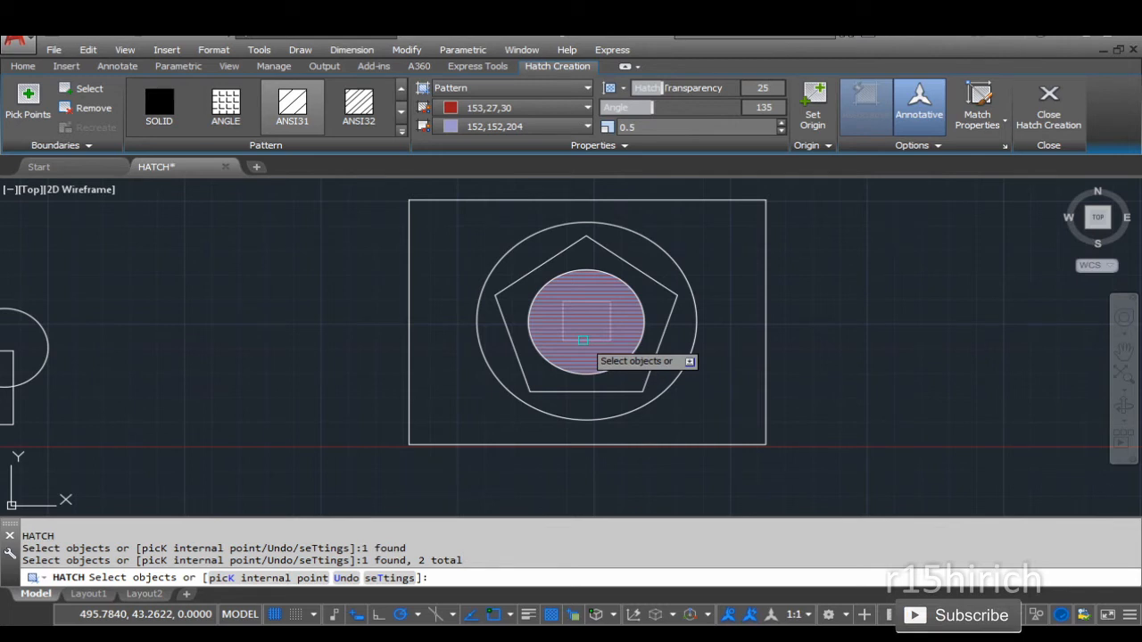
click(583, 340)
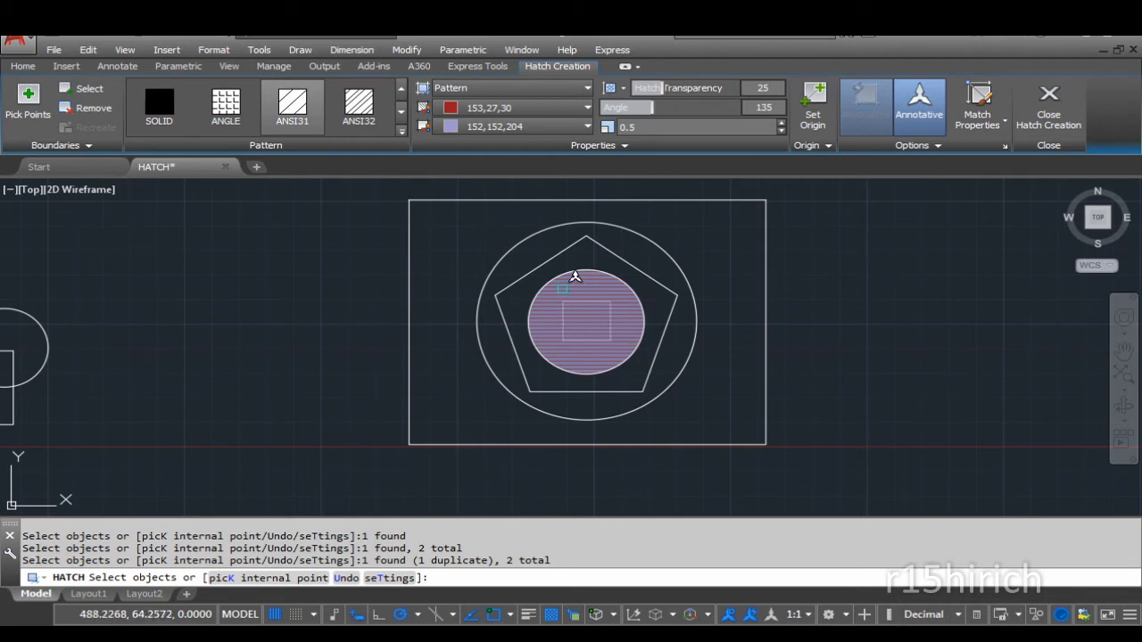
click(610, 324)
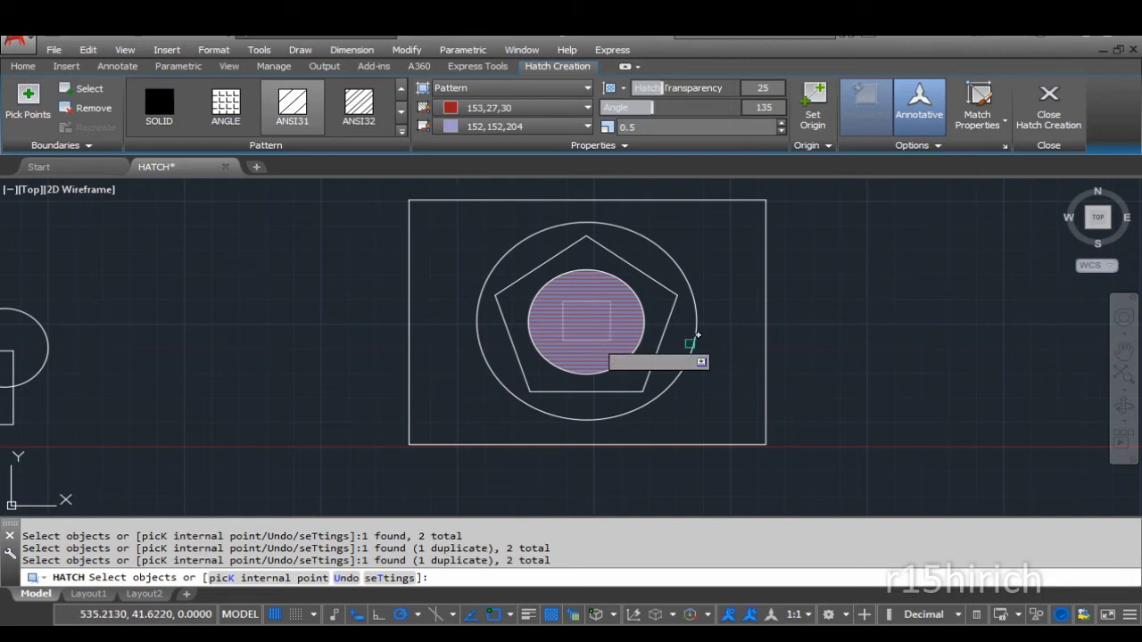
click(667, 332)
click(687, 362)
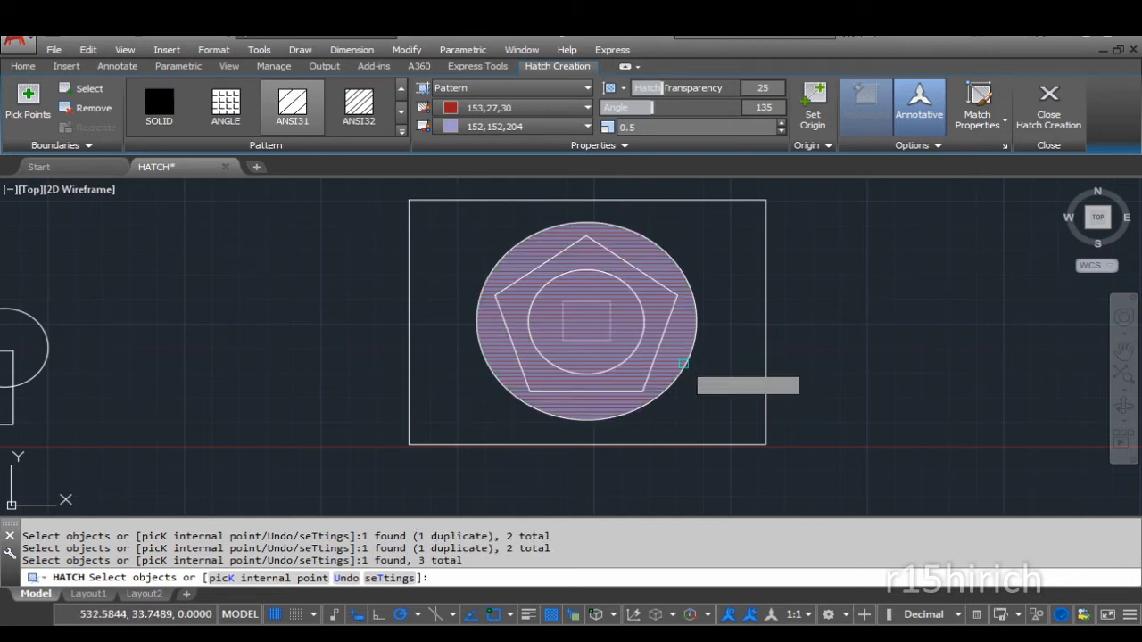
Add the outer rectangle to the hatch boundary selection, finish the hatch and erase it
click(765, 407)
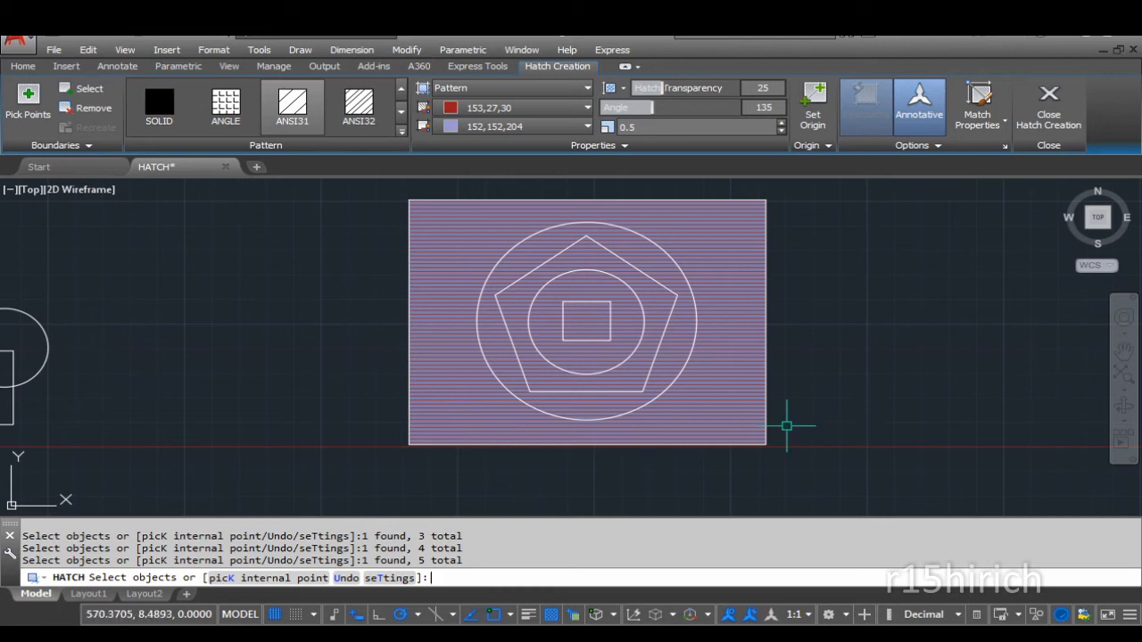
key(Return)
click(787, 426)
click(727, 390)
key(Delete)
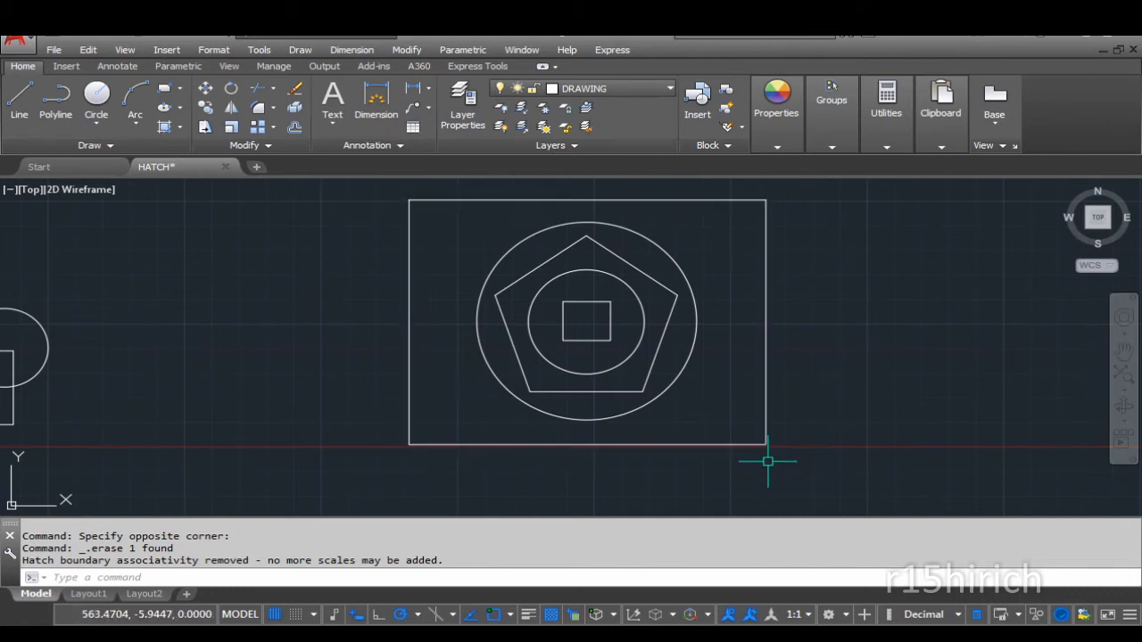
Hatch the circle and the two overlapping rectangles together by selecting all three as boundary objects
scroll(280, 300, down, 2)
mouse_move(237, 319)
middle_down()
mouse_move(540, 284)
mouse_move(551, 369)
middle_up()
scroll(541, 284, up, 2)
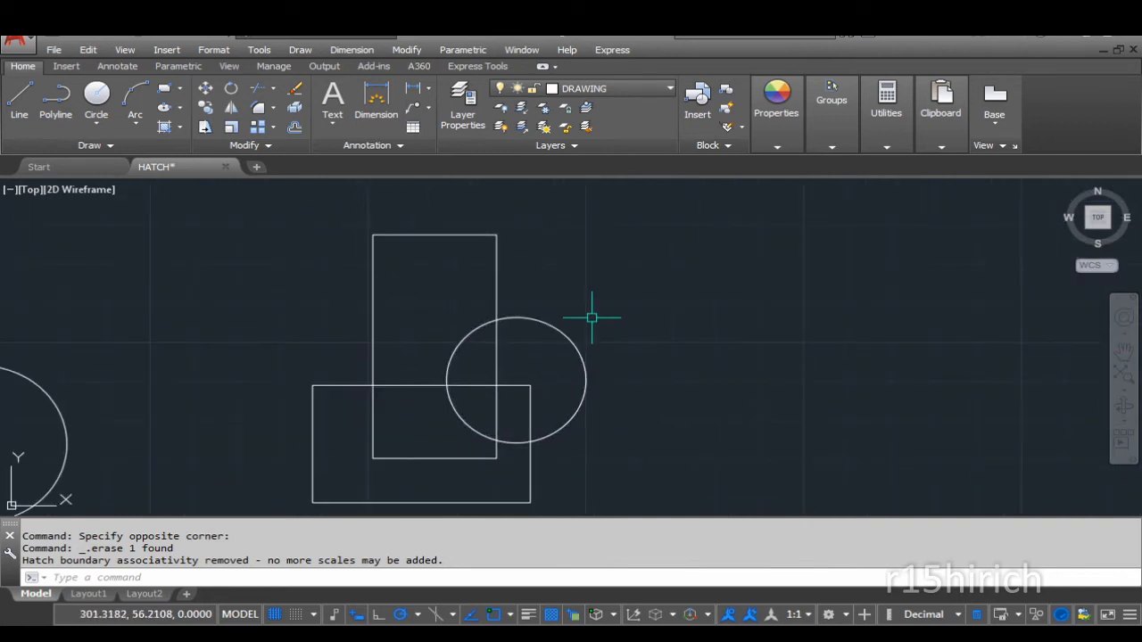
text(h)
key(Return)
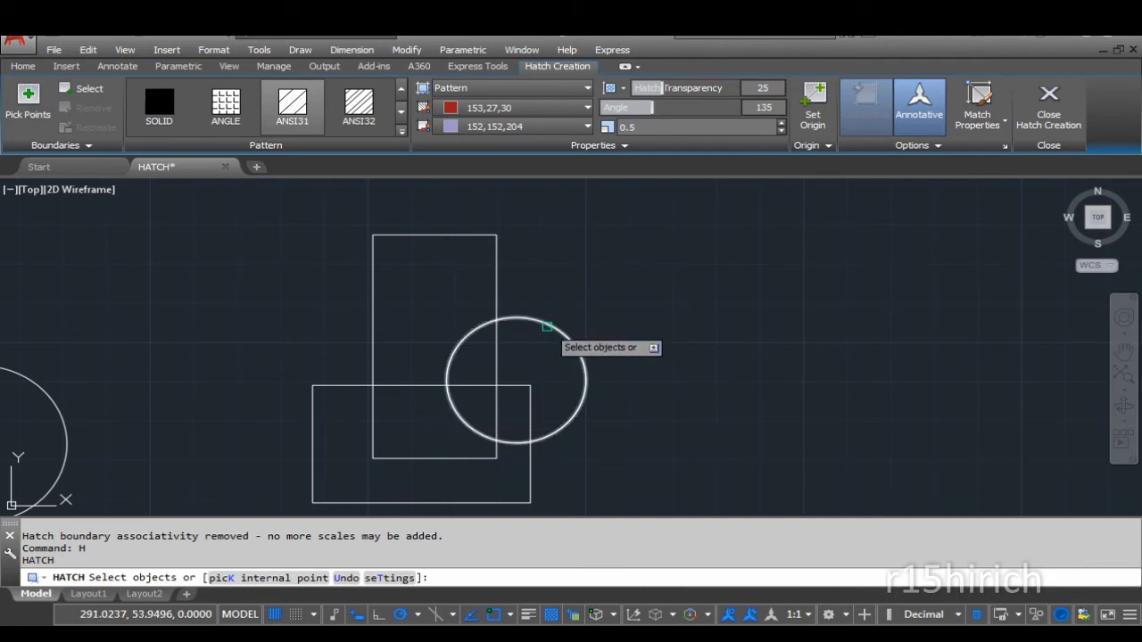
click(547, 327)
click(497, 273)
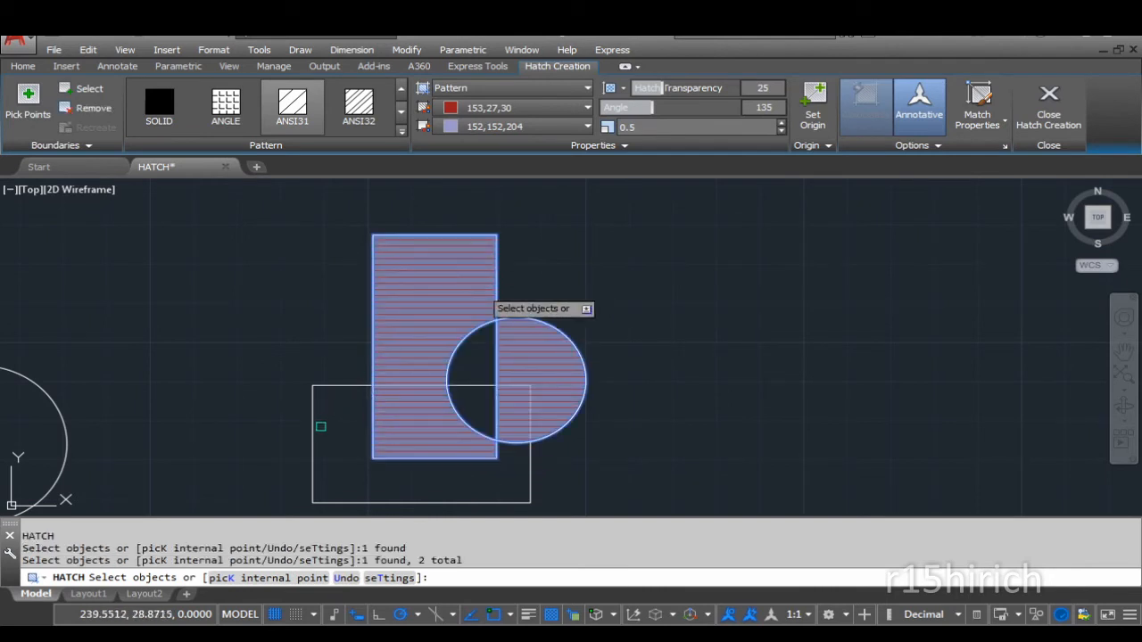
click(315, 428)
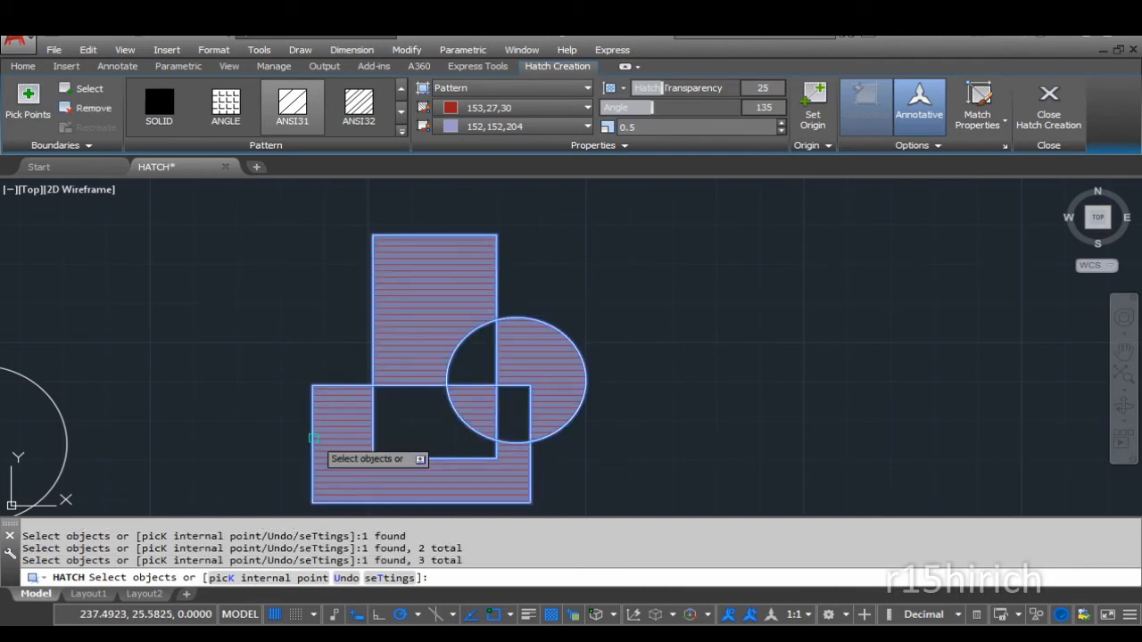
click(914, 147)
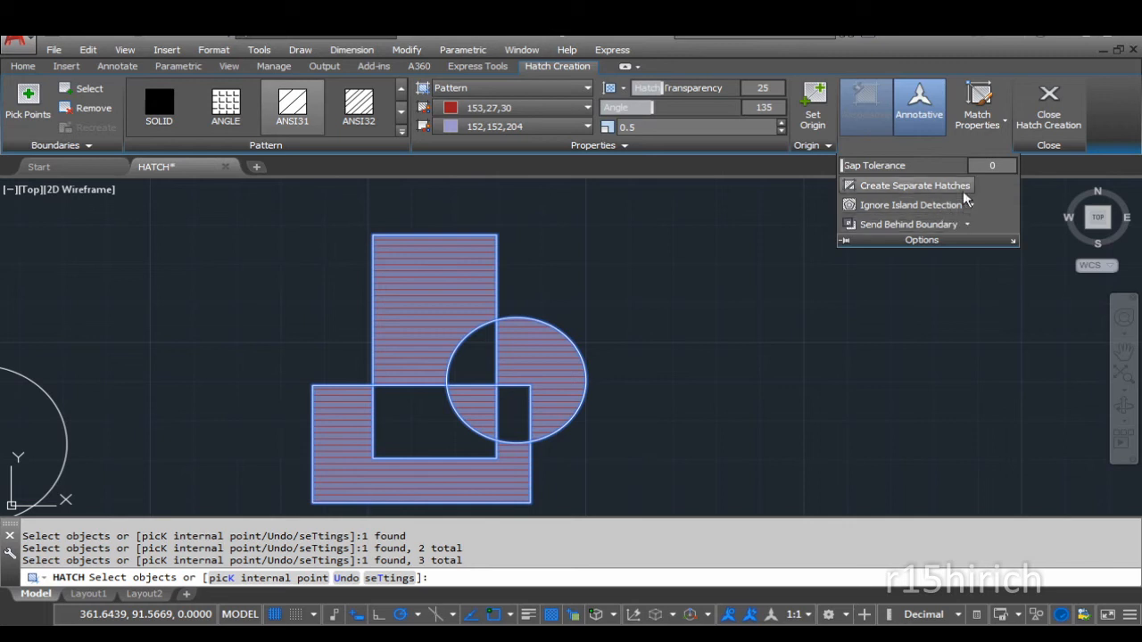
click(1048, 102)
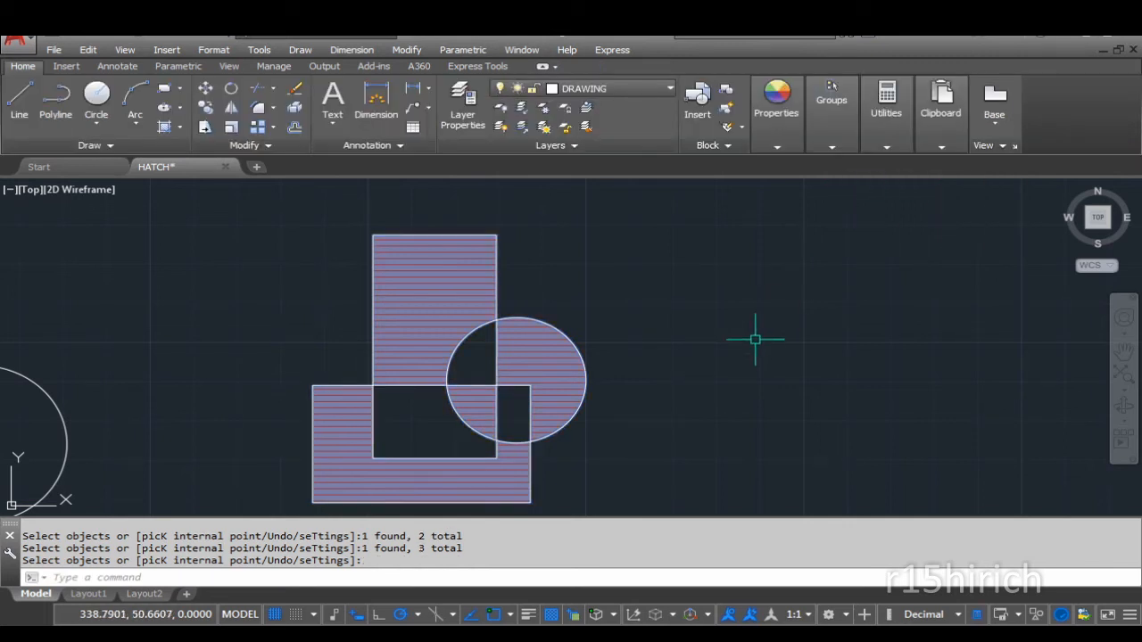
Erase the hatch from the overlapping circle and rectangles
click(562, 351)
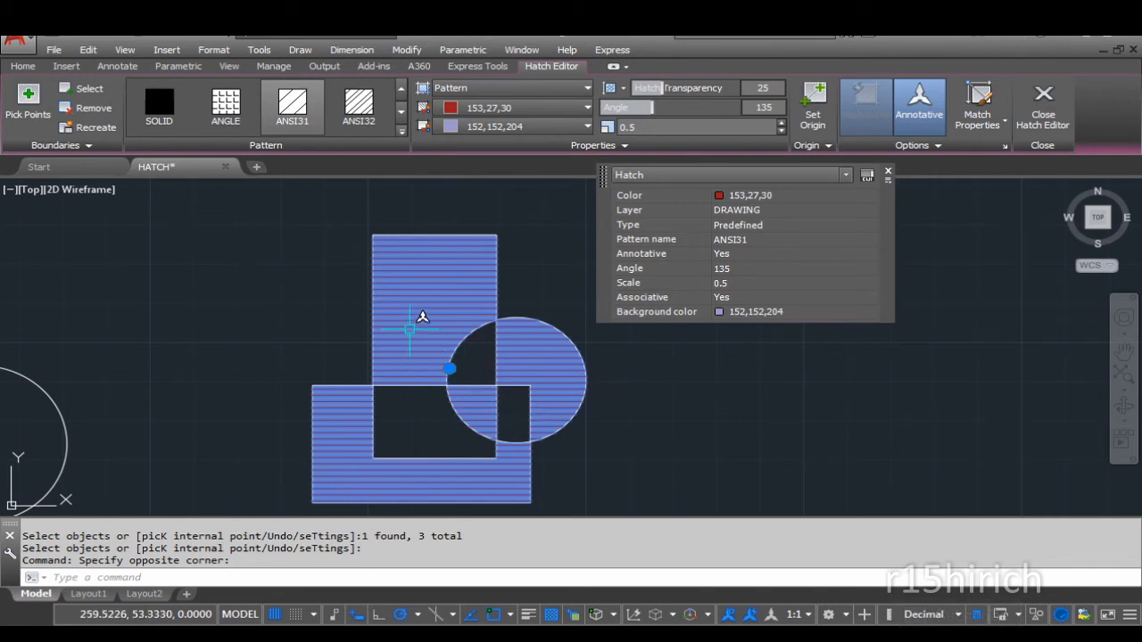
key(Delete)
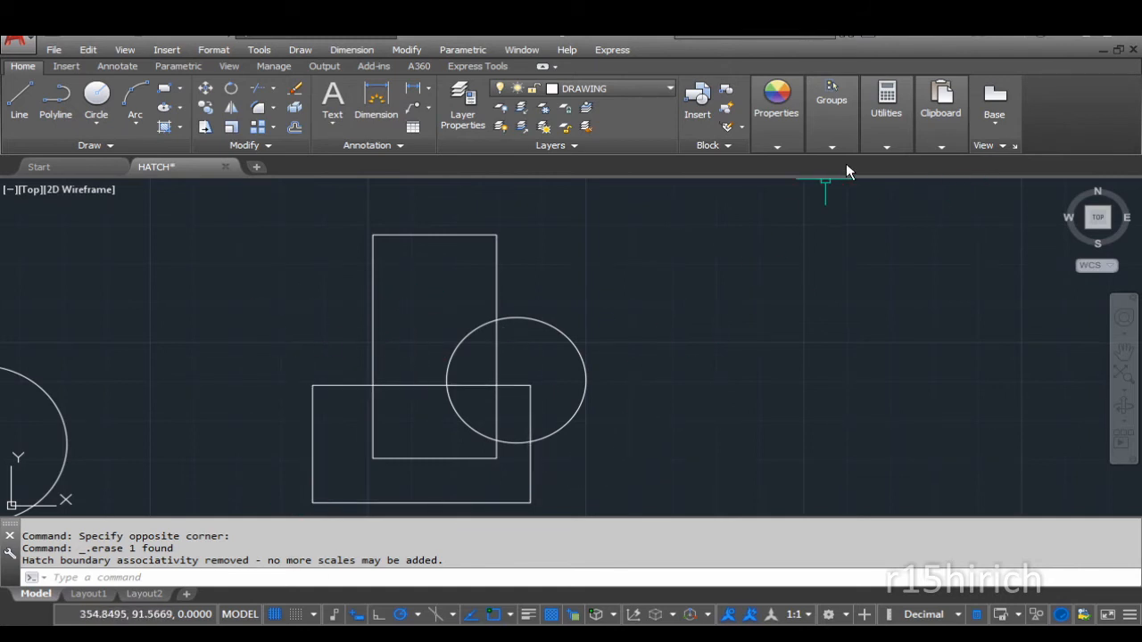
Examine the additional hatch options, including the draw-order choices, and leave the Hatch command without hatching
text(h)
key(Return)
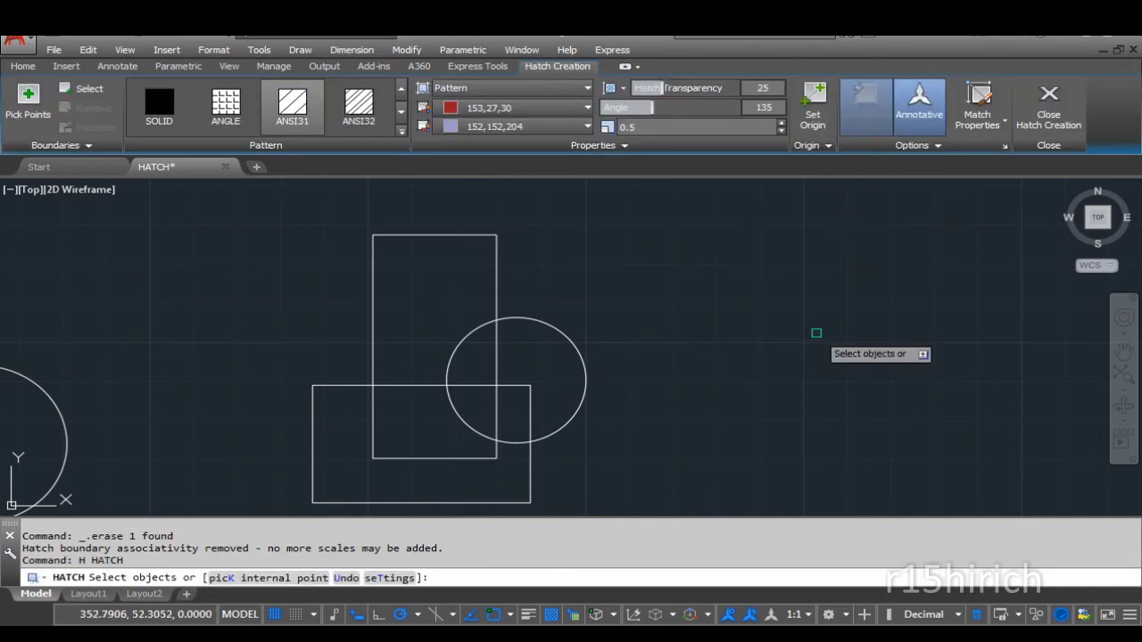
click(922, 146)
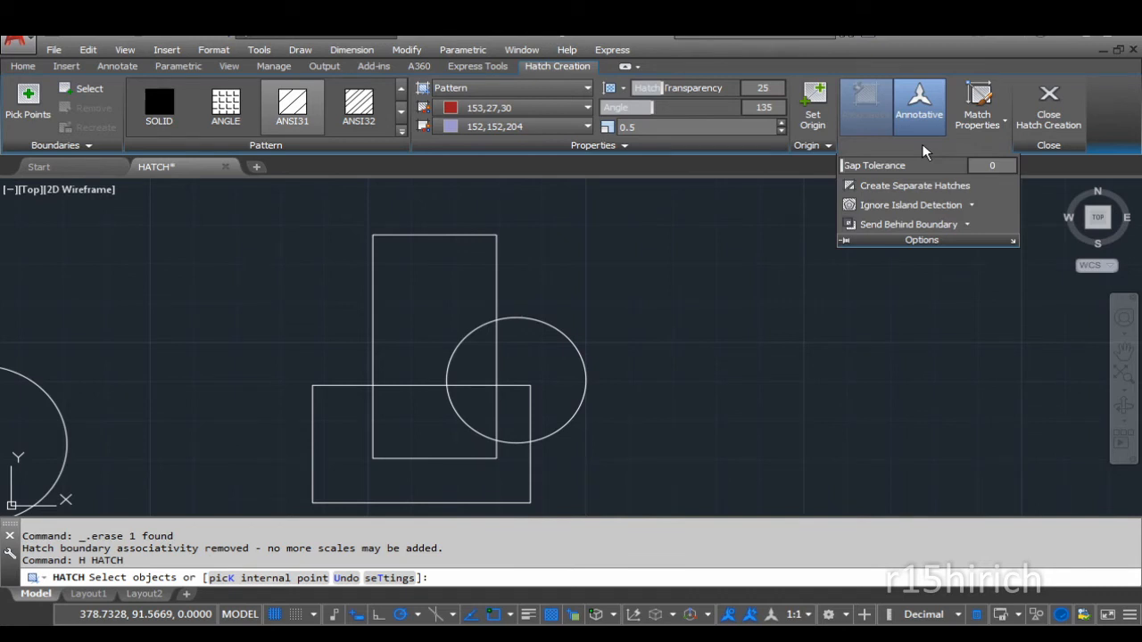
click(968, 224)
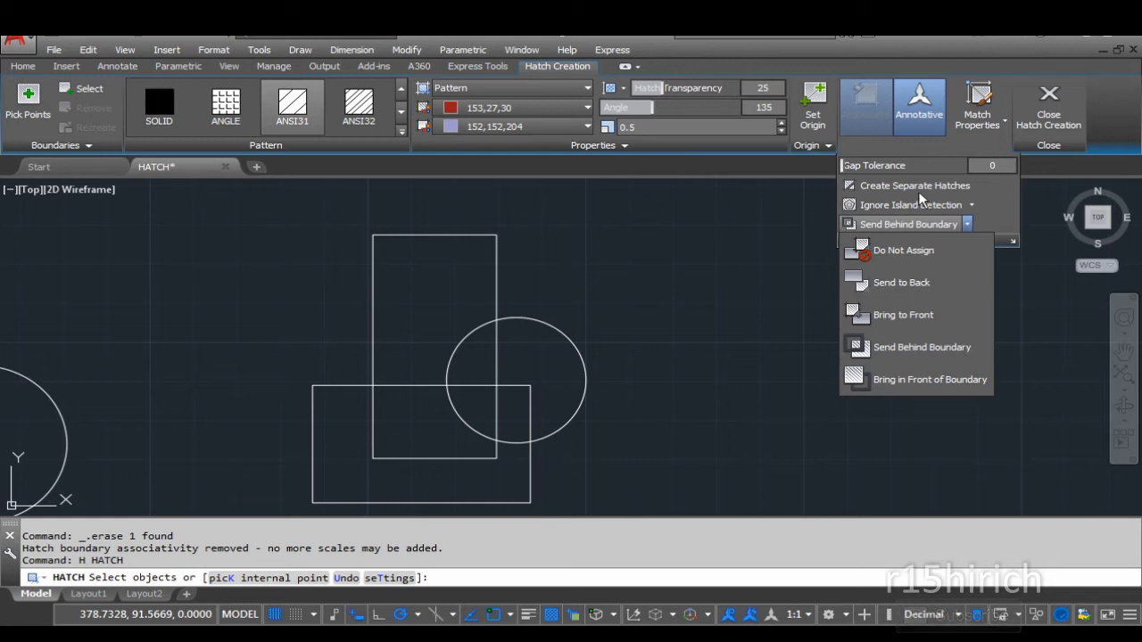
click(1006, 195)
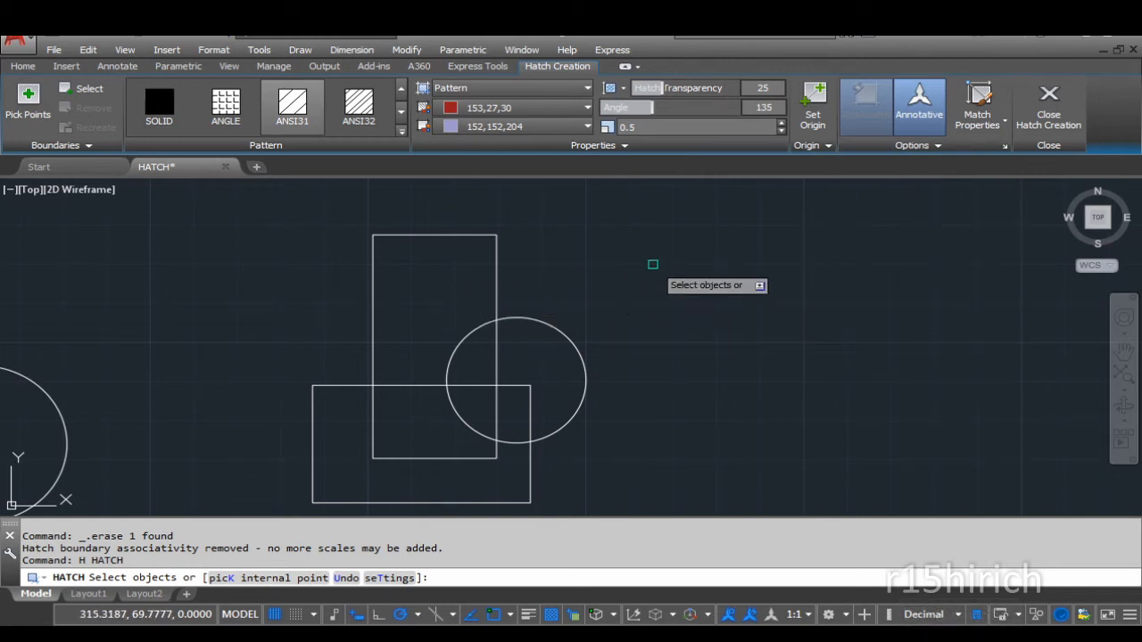
key(Escape)
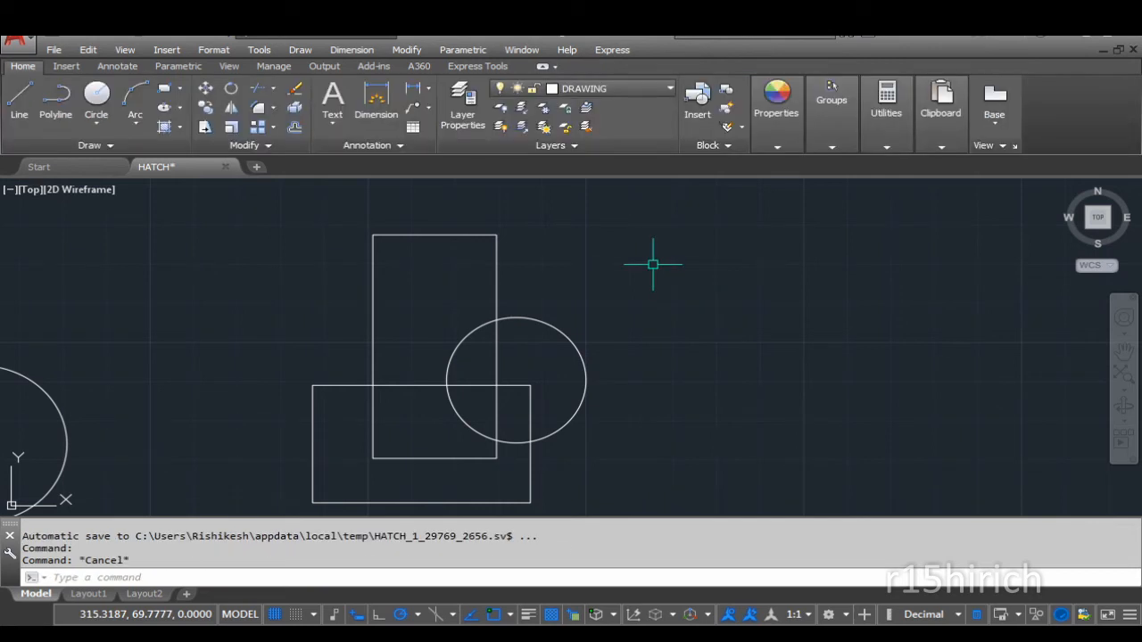
Start a line shape beside the overlapping figures with a 35-unit bottom edge going right and a 25-unit edge going up
text(L)
key(Return)
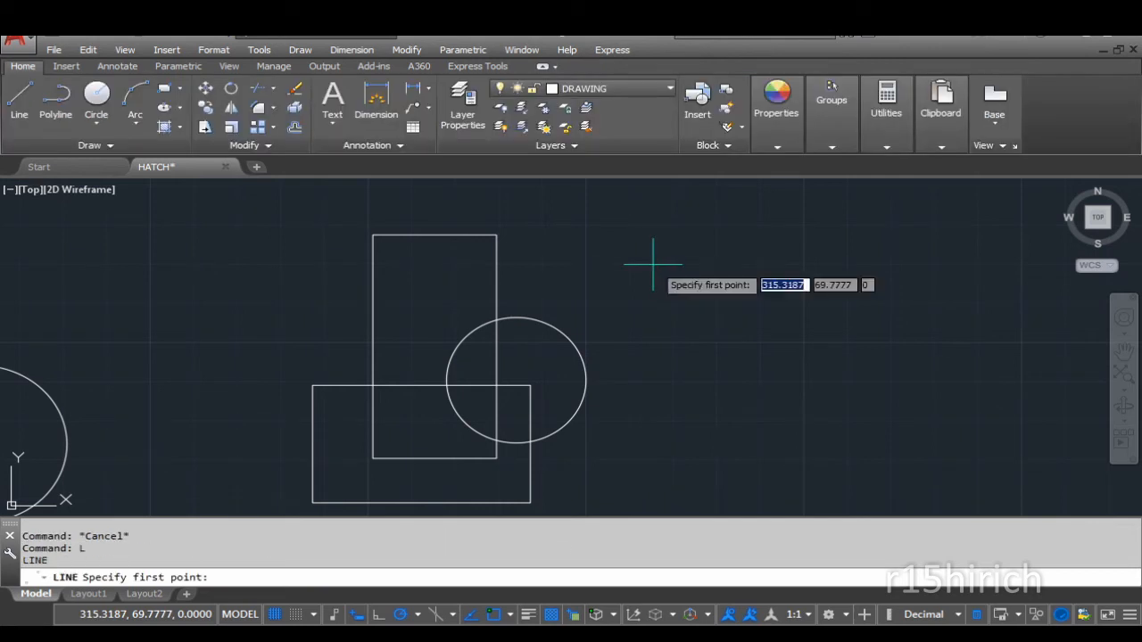
click(717, 369)
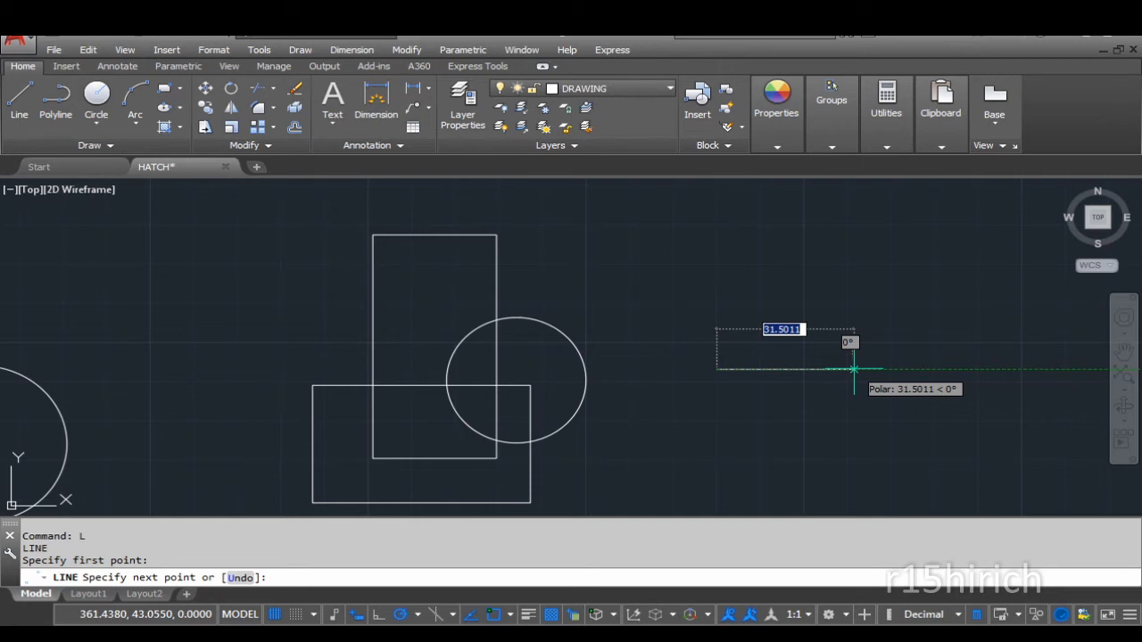
text(3)
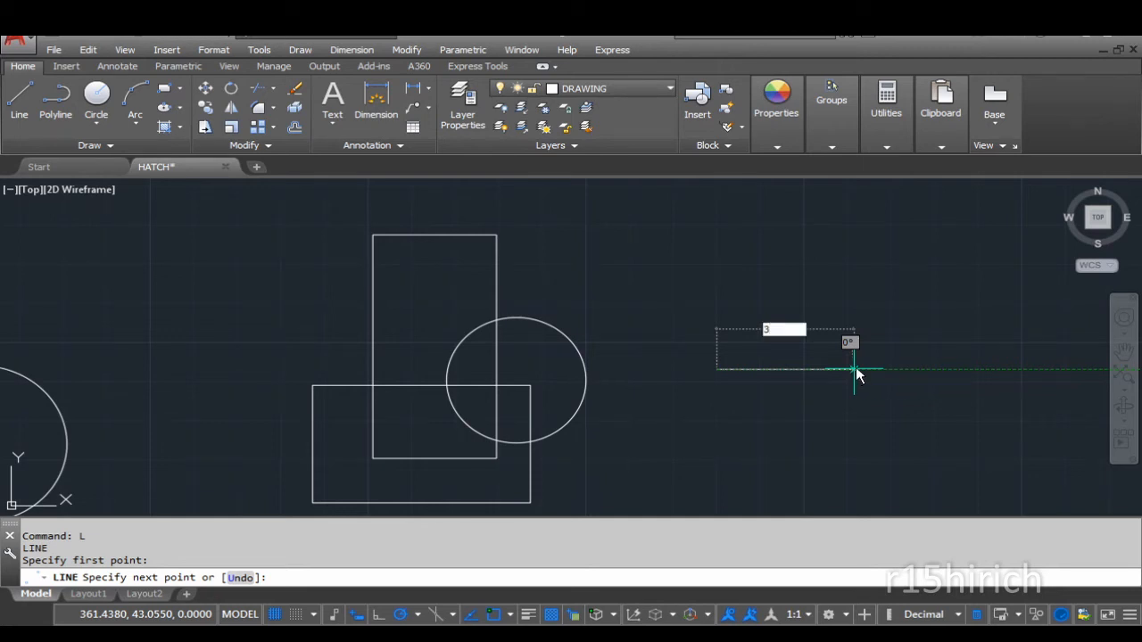
text(5)
key(Return)
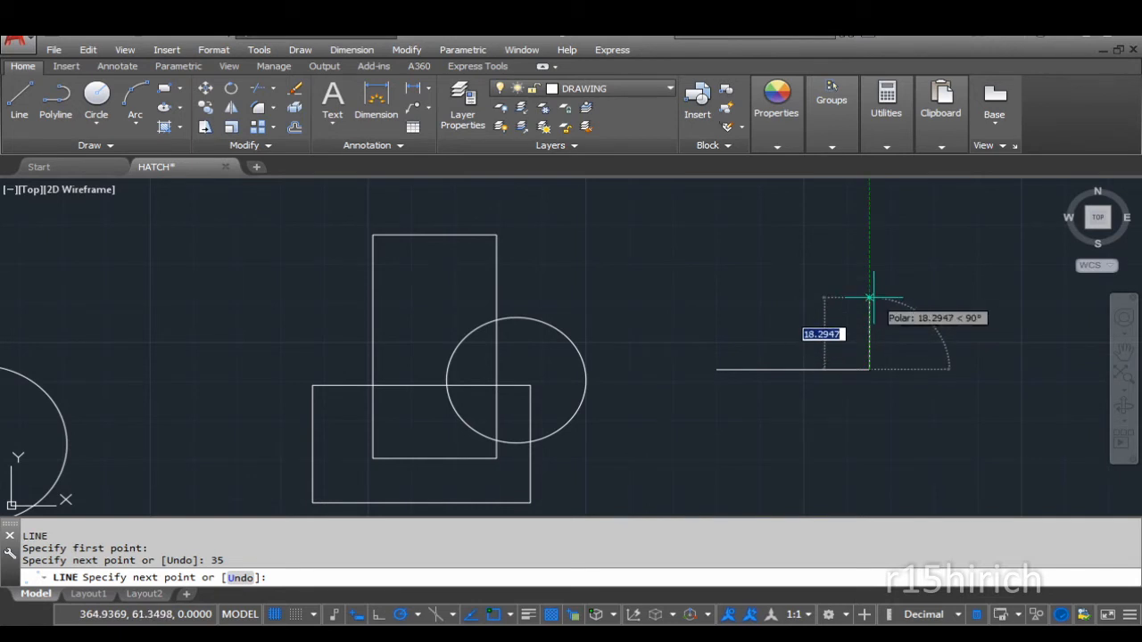
text(25)
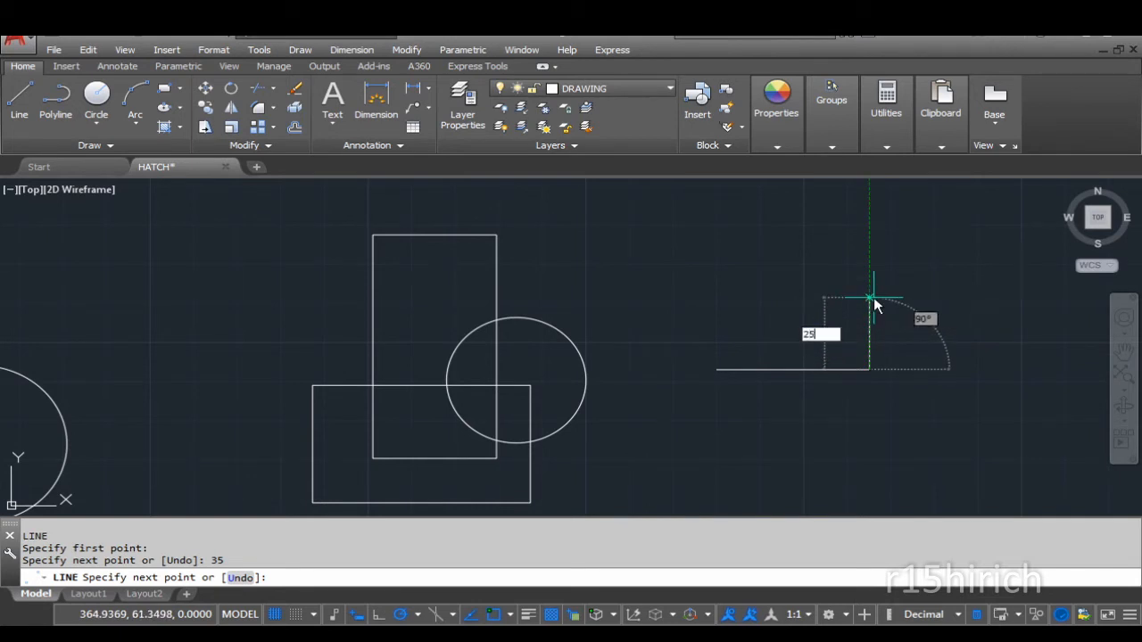
key(Return)
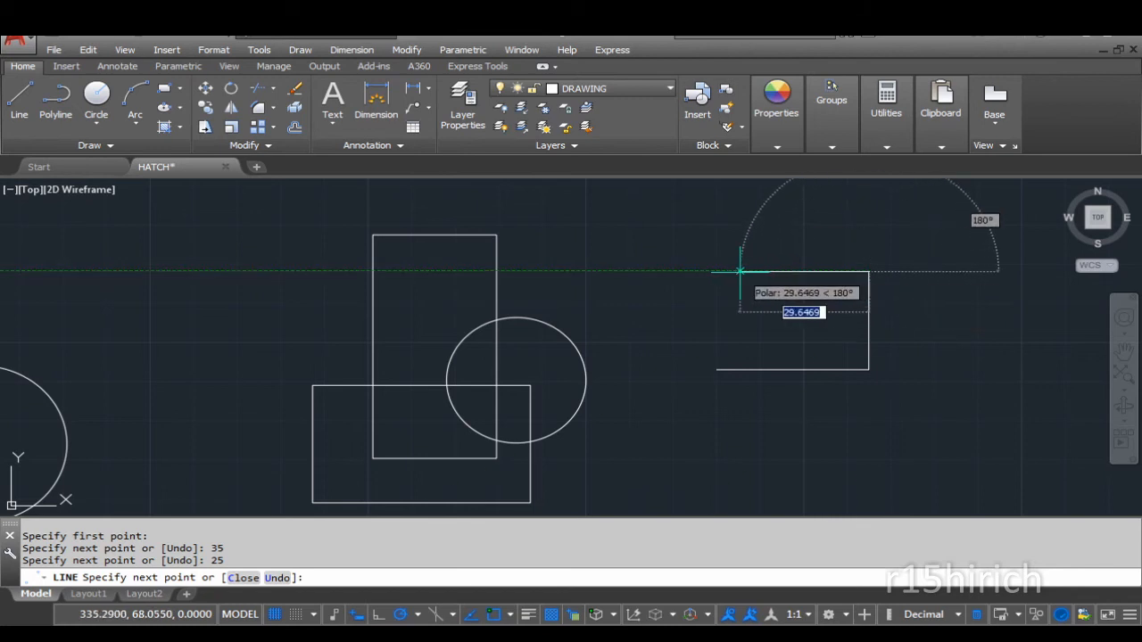
Continue the line shape with a 35-unit top edge going left and a 23-unit edge going down, ending it short of the start
text(35)
key(Return)
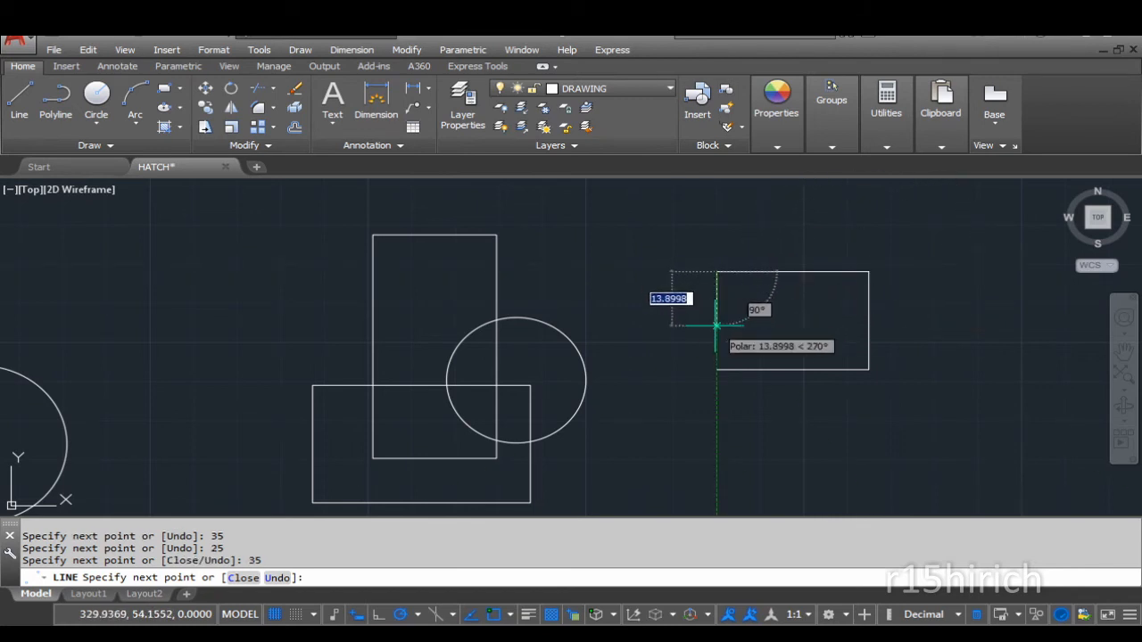
text(23)
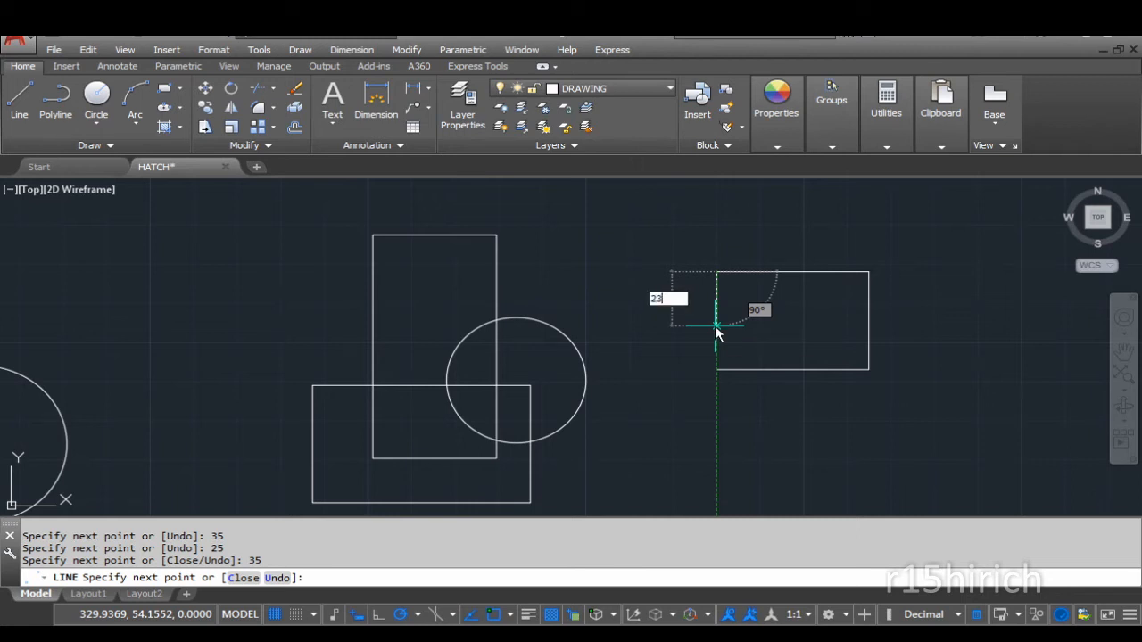
key(Return)
key(Return)
Hatch the open rectangle from an internal point, choosing to continue hatching the area despite its gap
scroll(714, 368, up, 4)
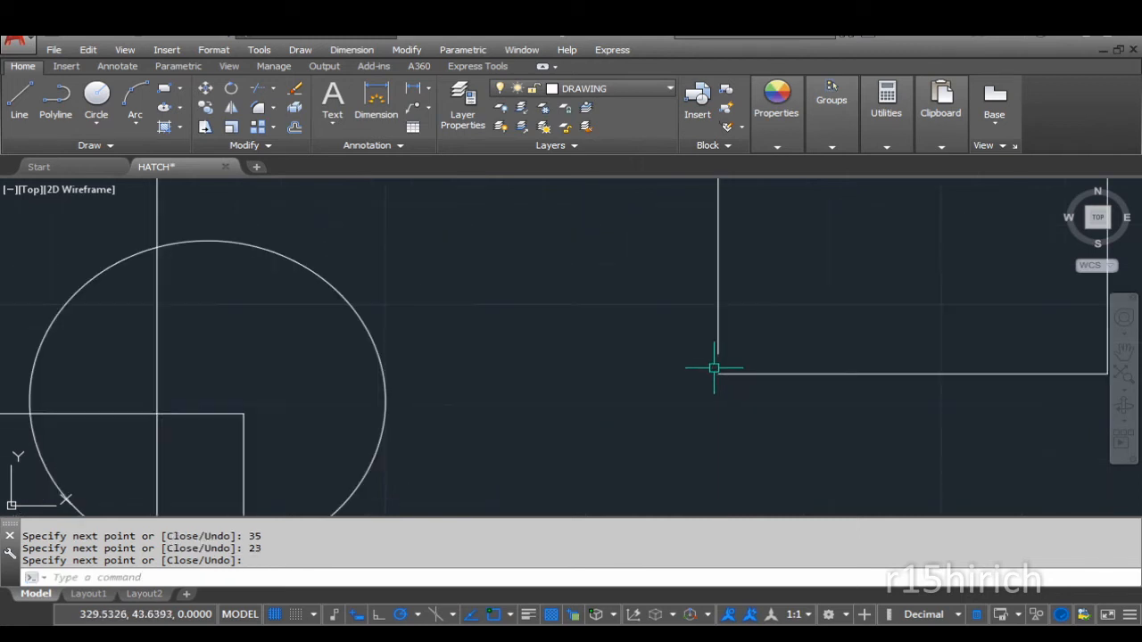
mouse_move(677, 335)
middle_down()
mouse_move(596, 400)
mouse_move(548, 397)
middle_up()
scroll(596, 400, down, 2)
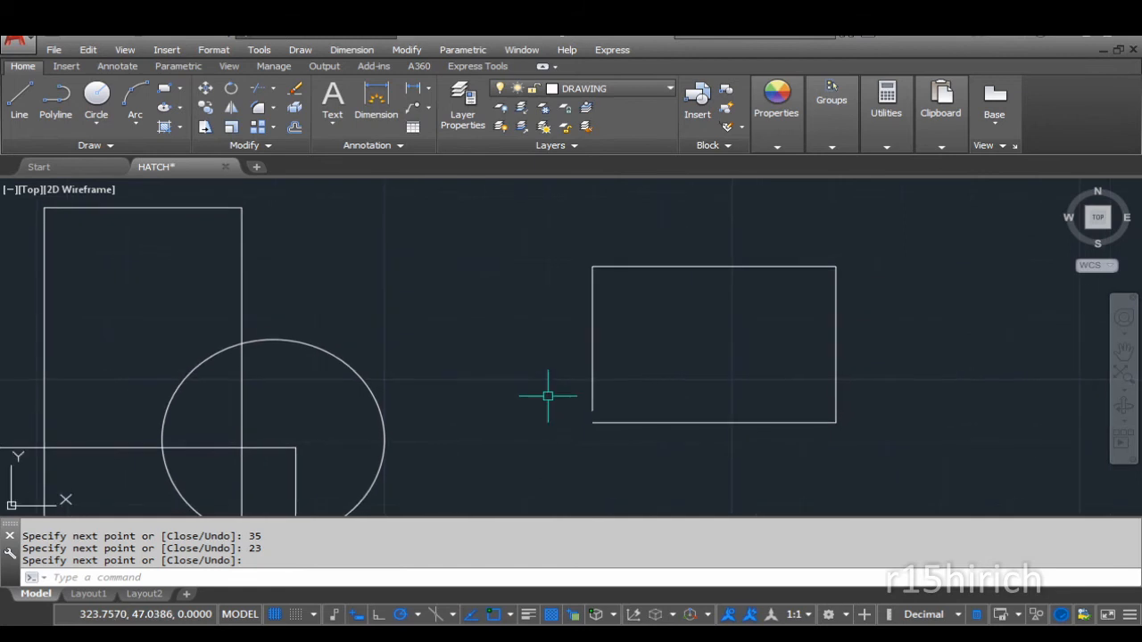
text(h)
key(Return)
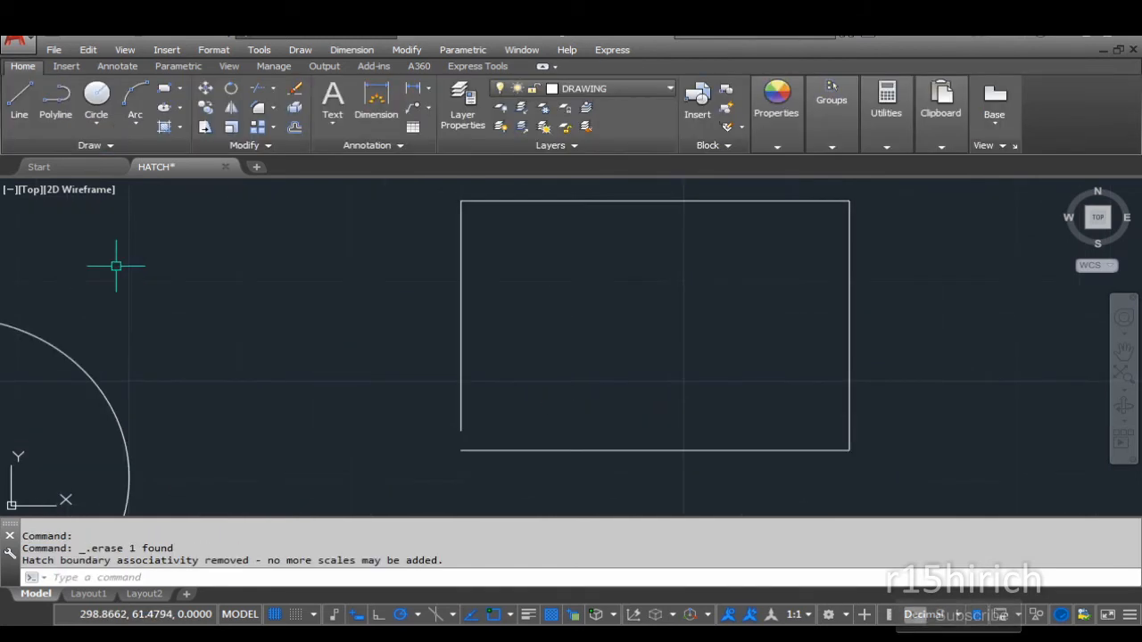
text(h)
key(Return)
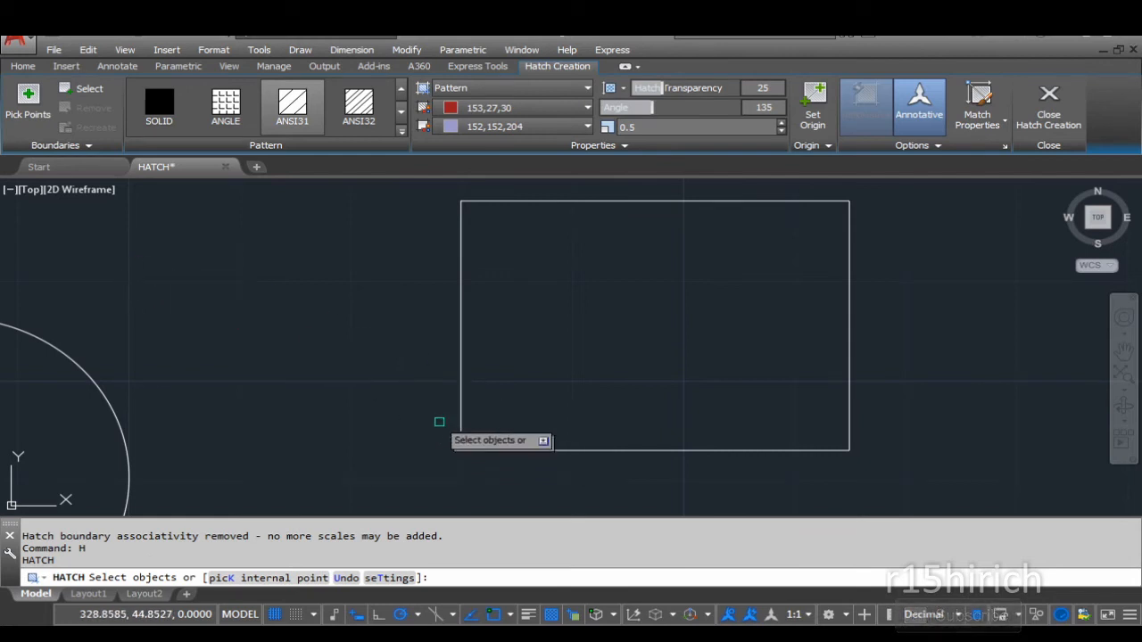
click(27, 100)
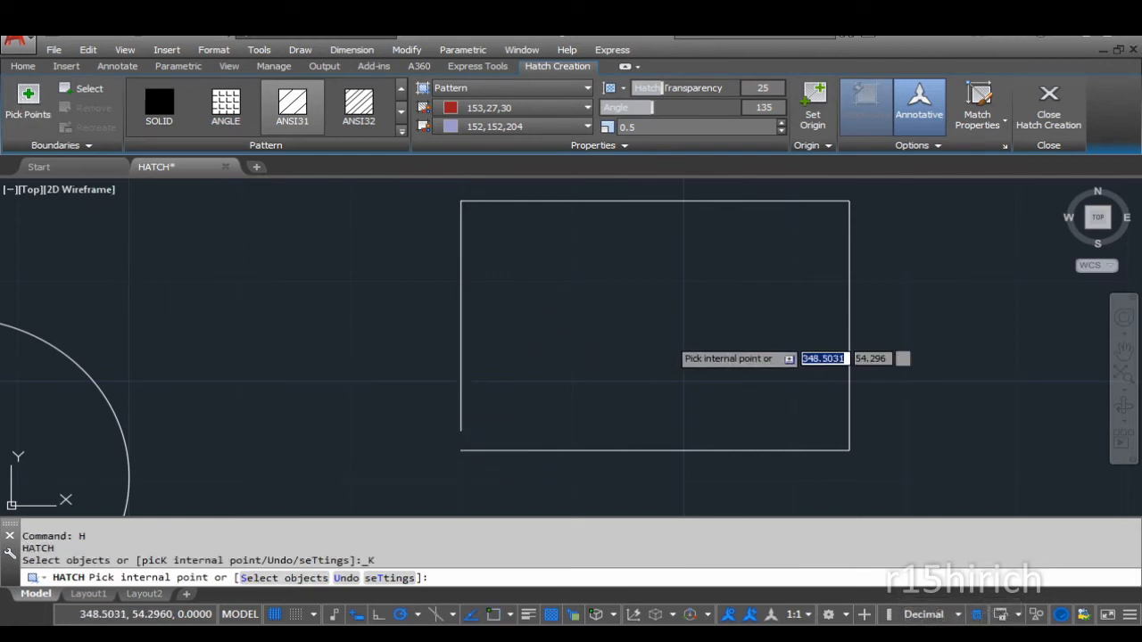
click(670, 342)
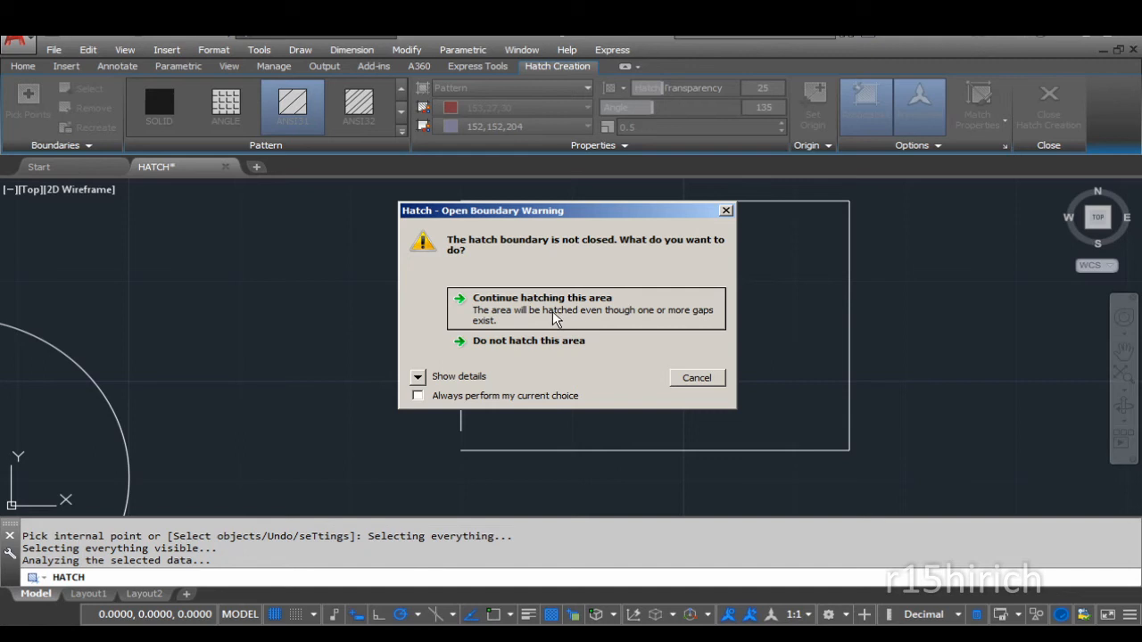
click(586, 305)
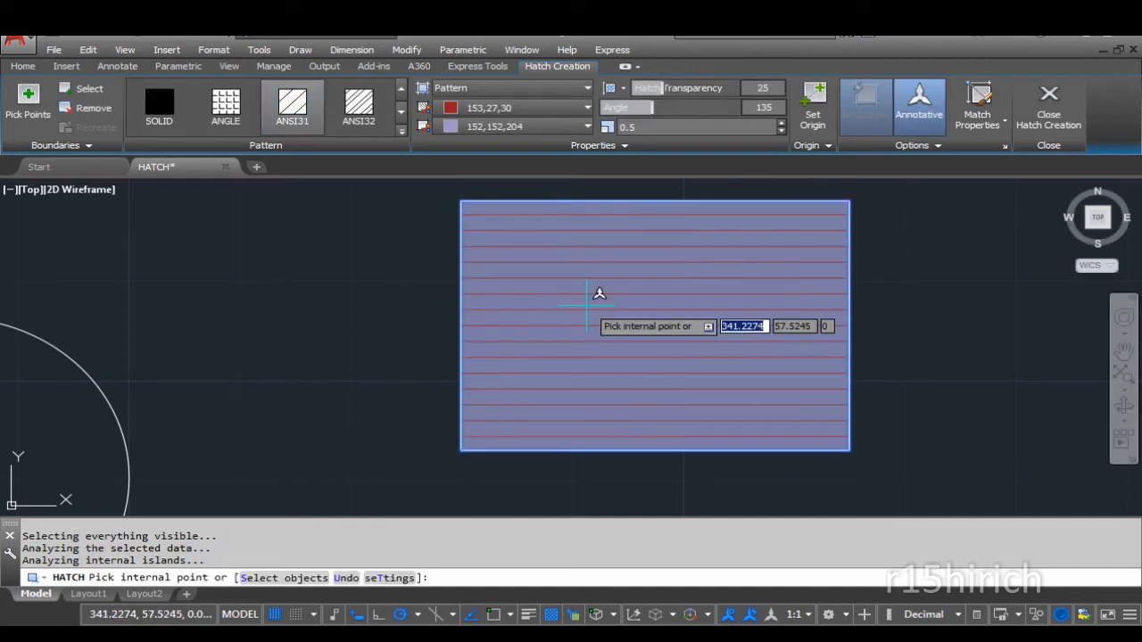
Open the hatch gap tolerance for editing, and erase the hatch from the open rectangle
click(912, 148)
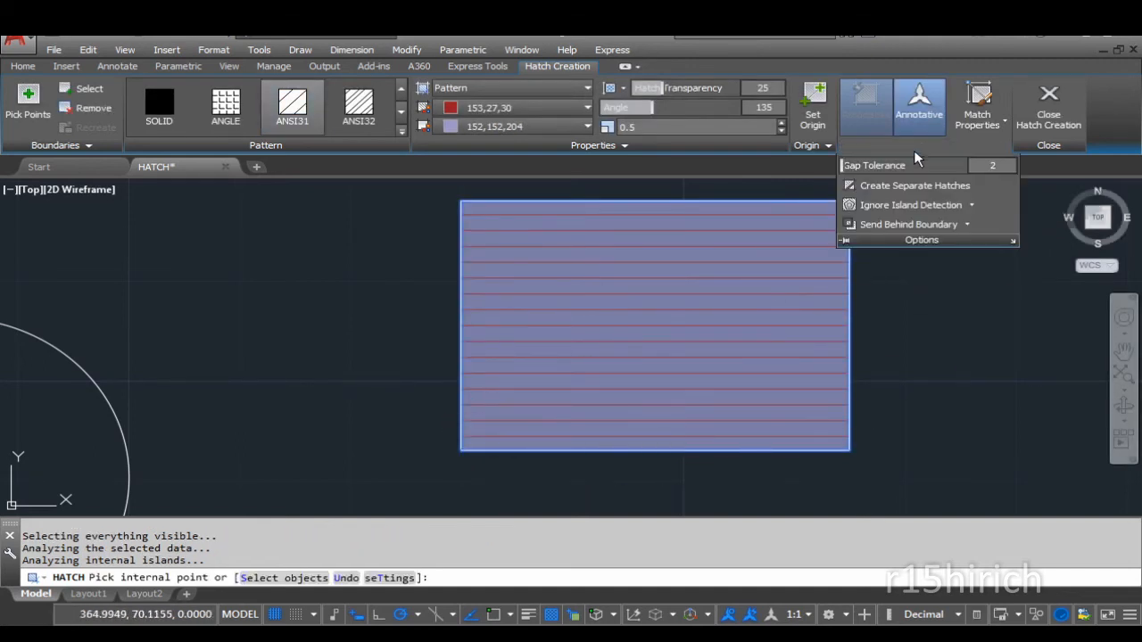
click(993, 165)
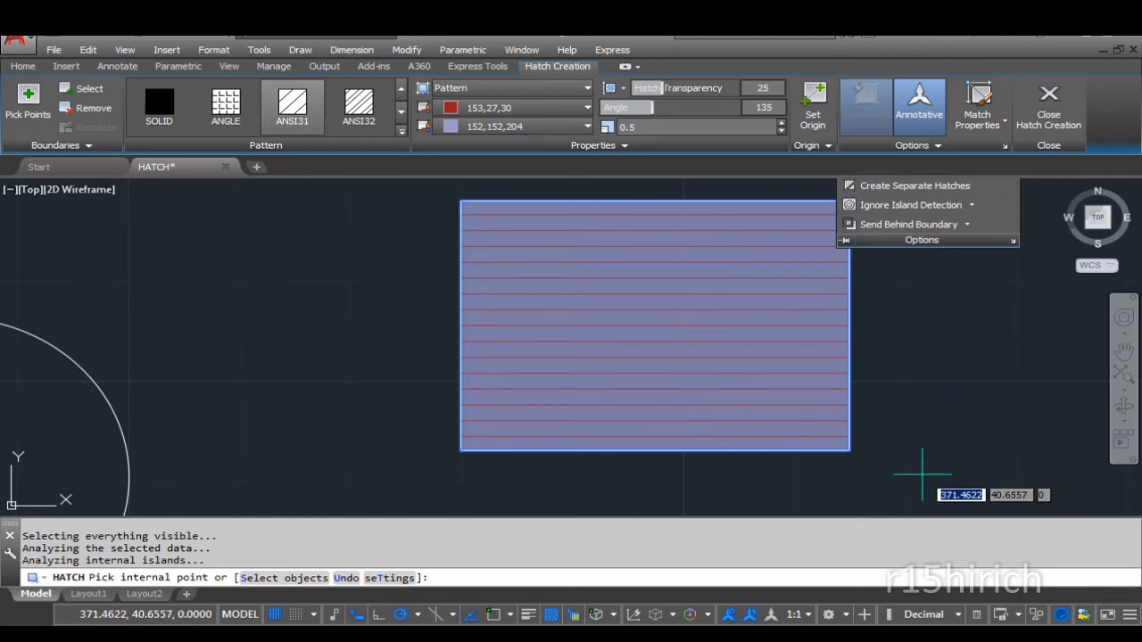
key(Escape)
click(658, 329)
click(652, 332)
key(Delete)
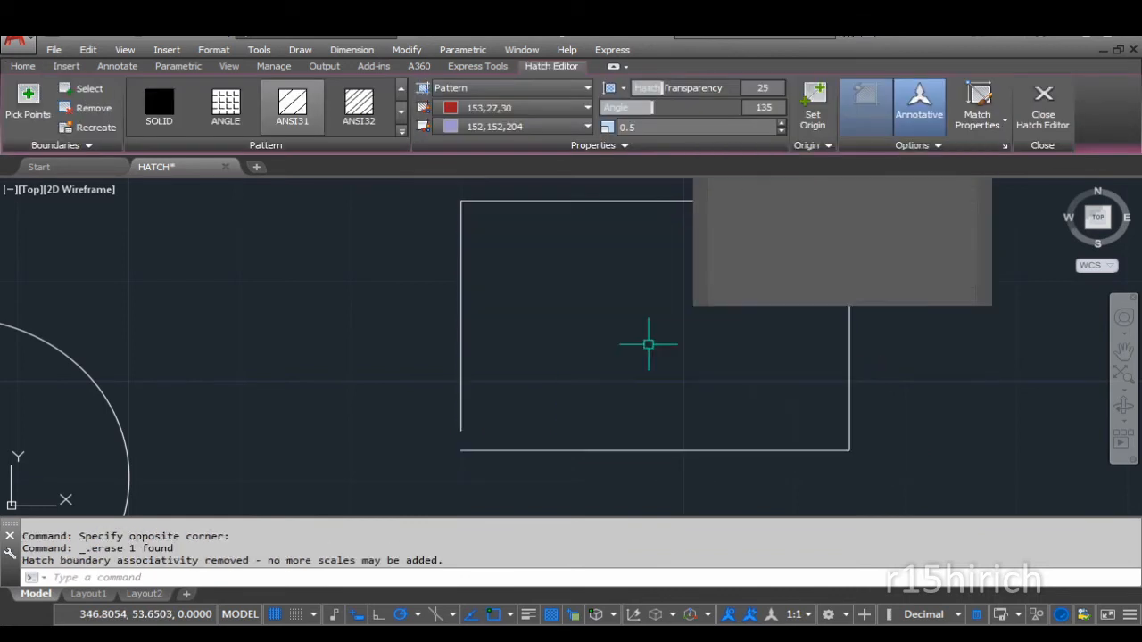
Try to hatch the open rectangle from an internal point, dismiss the boundary error, and show the additional hatch options
text(h)
key(Return)
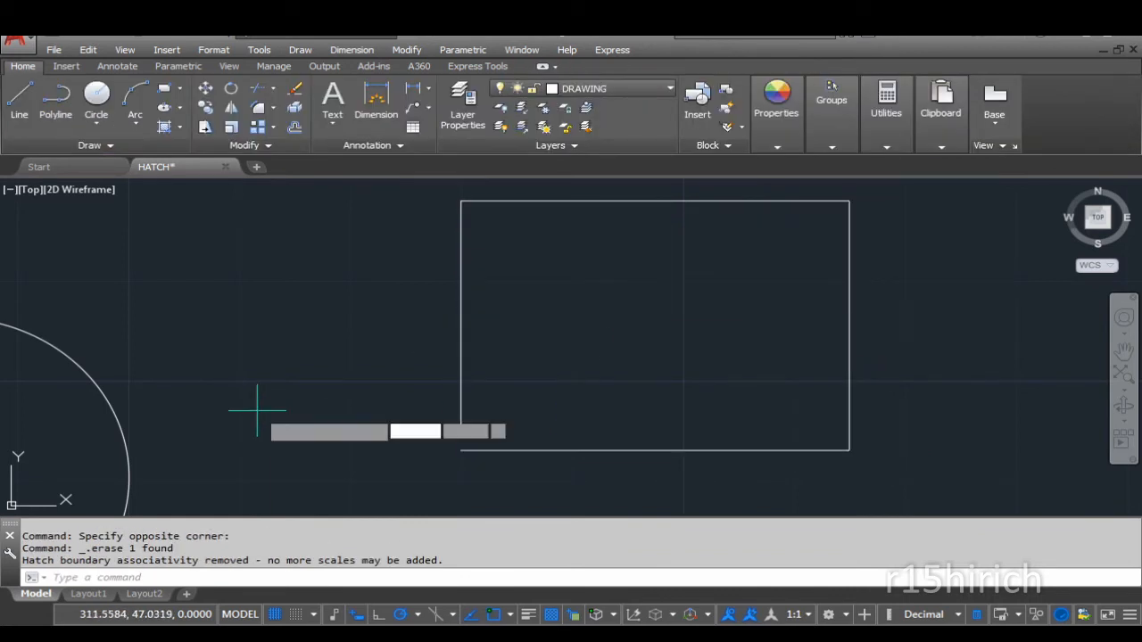
click(591, 338)
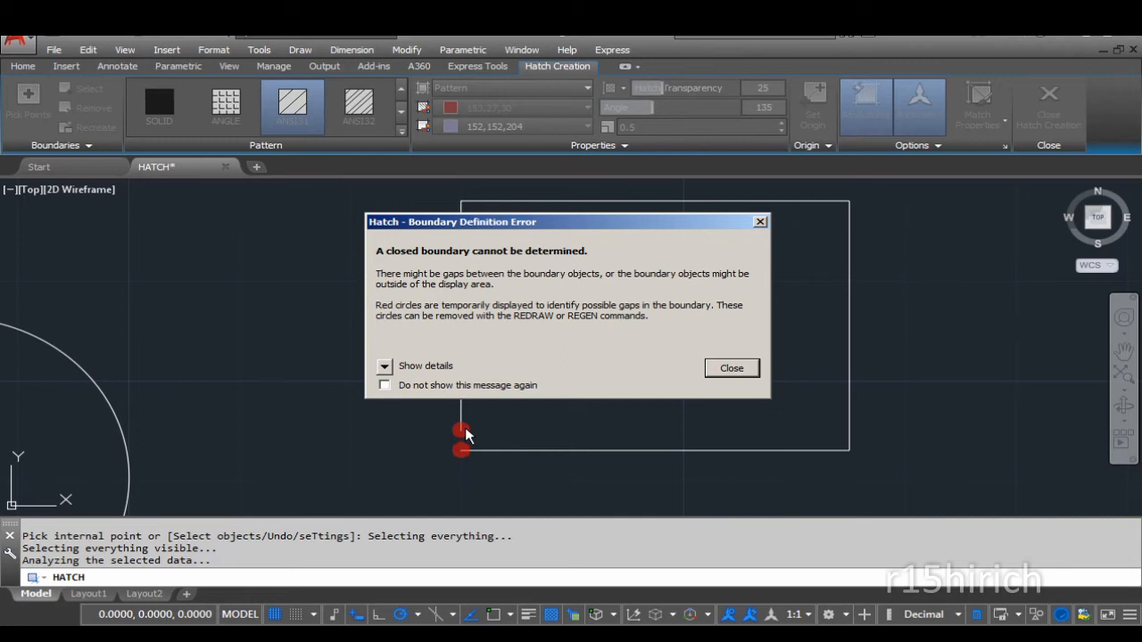
click(733, 368)
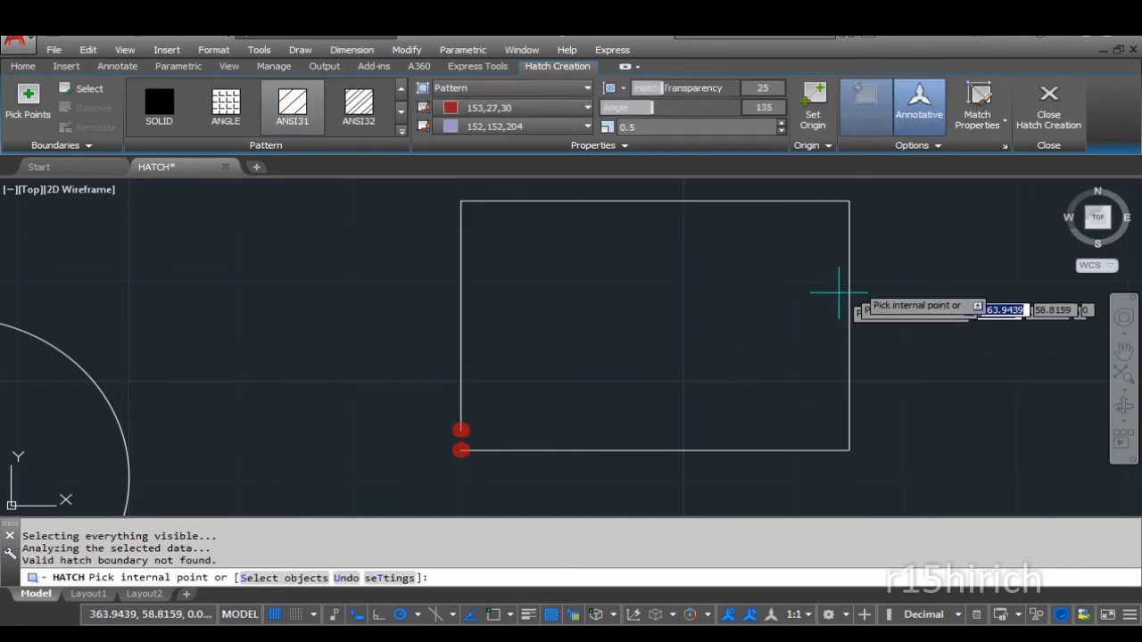
click(934, 145)
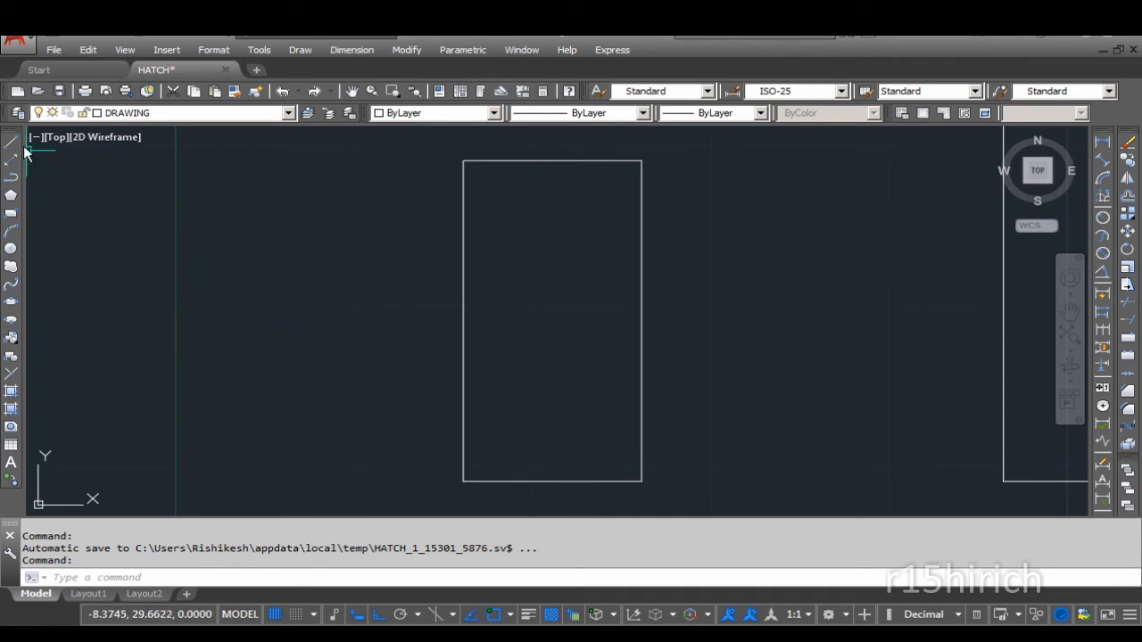
Open the classic Hatch and Gradient settings and compare the pattern hatch options with the gradient options
click(11, 394)
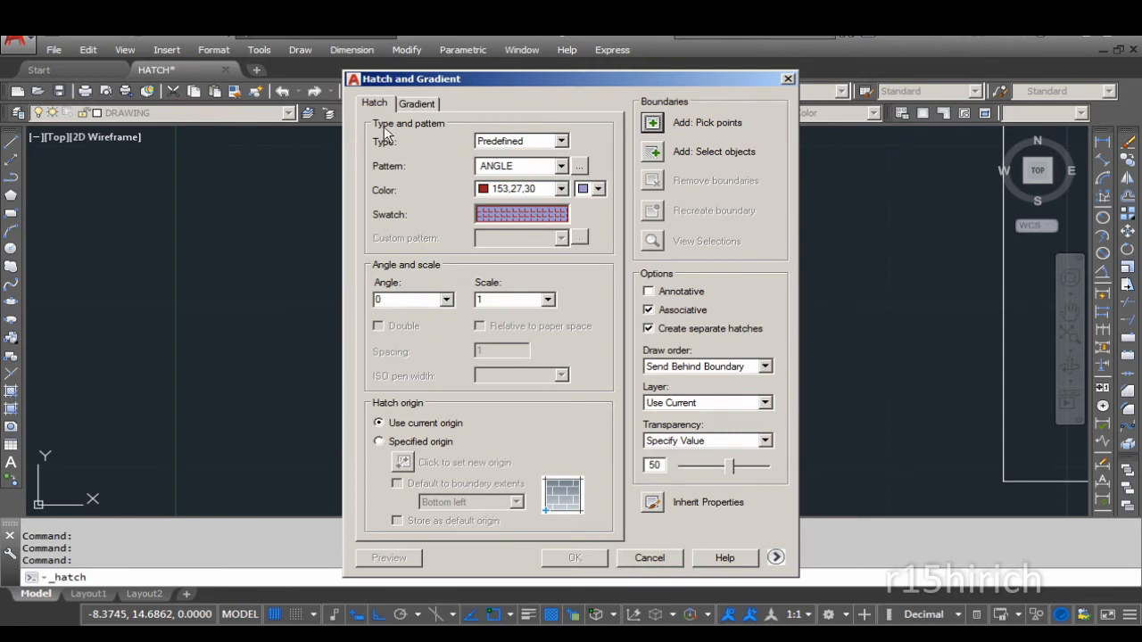
drag(443, 77, 446, 77)
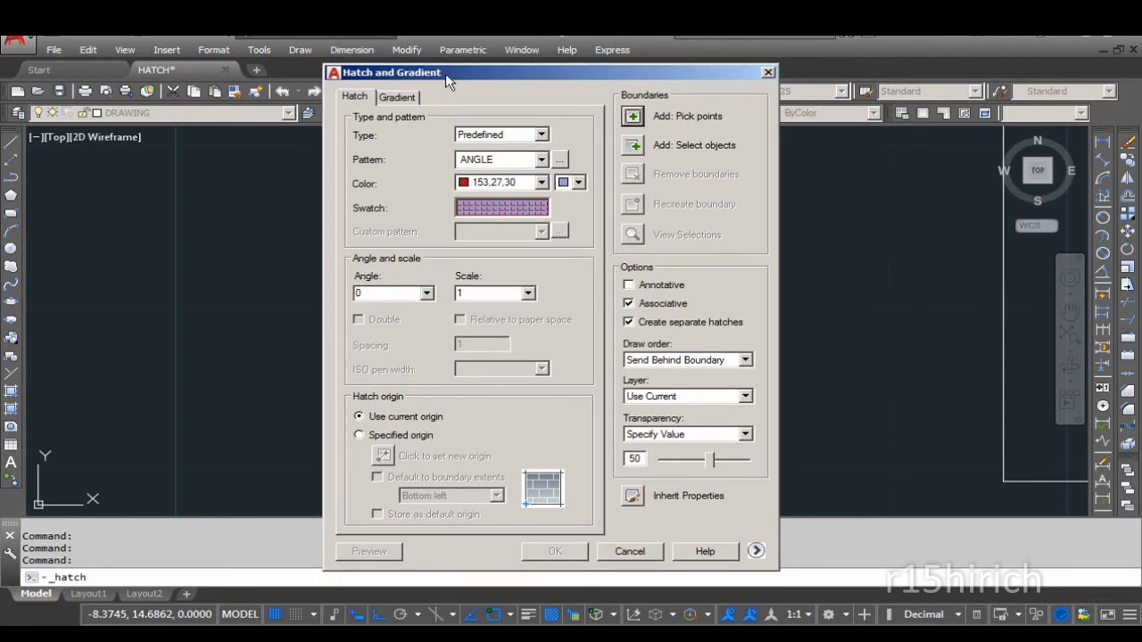
click(401, 97)
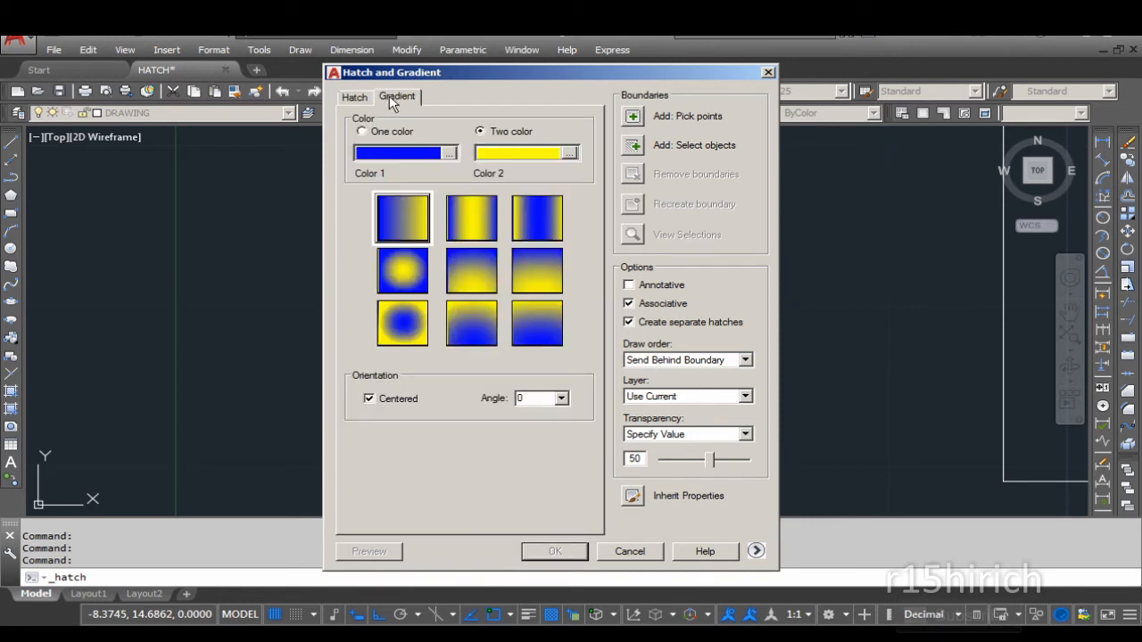
click(355, 98)
click(396, 97)
click(357, 99)
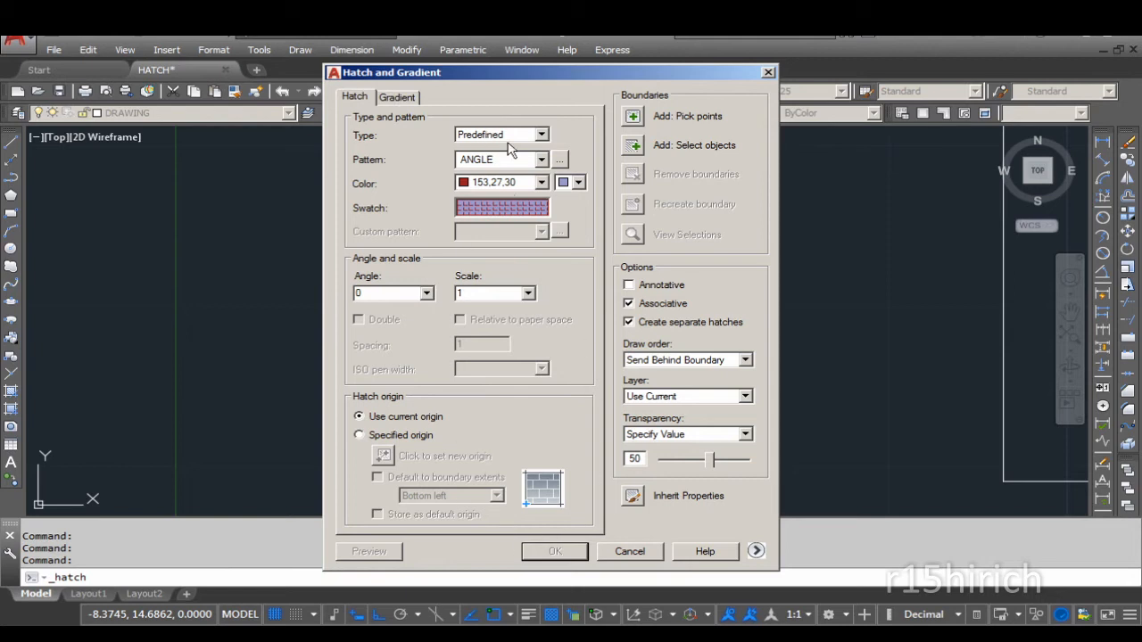
click(408, 101)
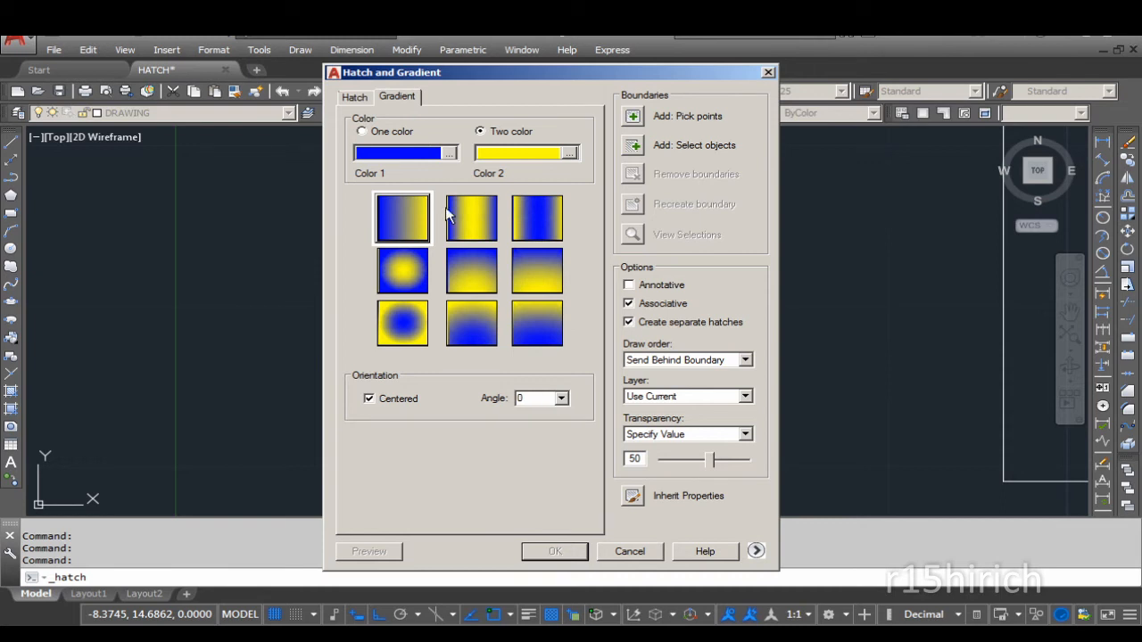
click(362, 96)
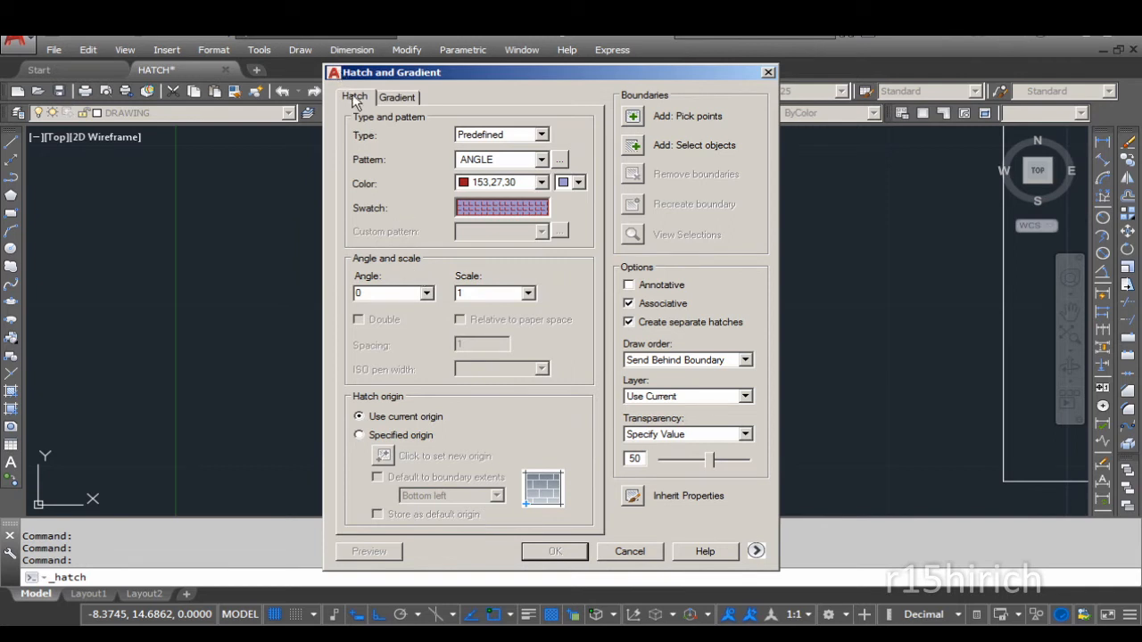
Try the User defined and Custom hatch types, and return the type to Predefined
click(542, 135)
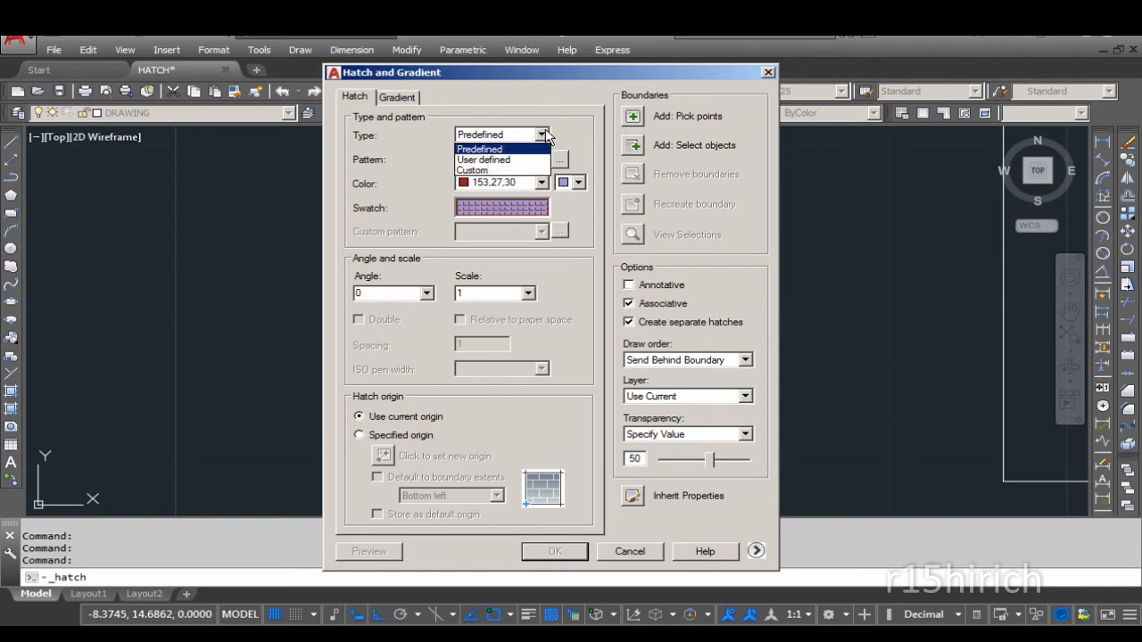
click(487, 157)
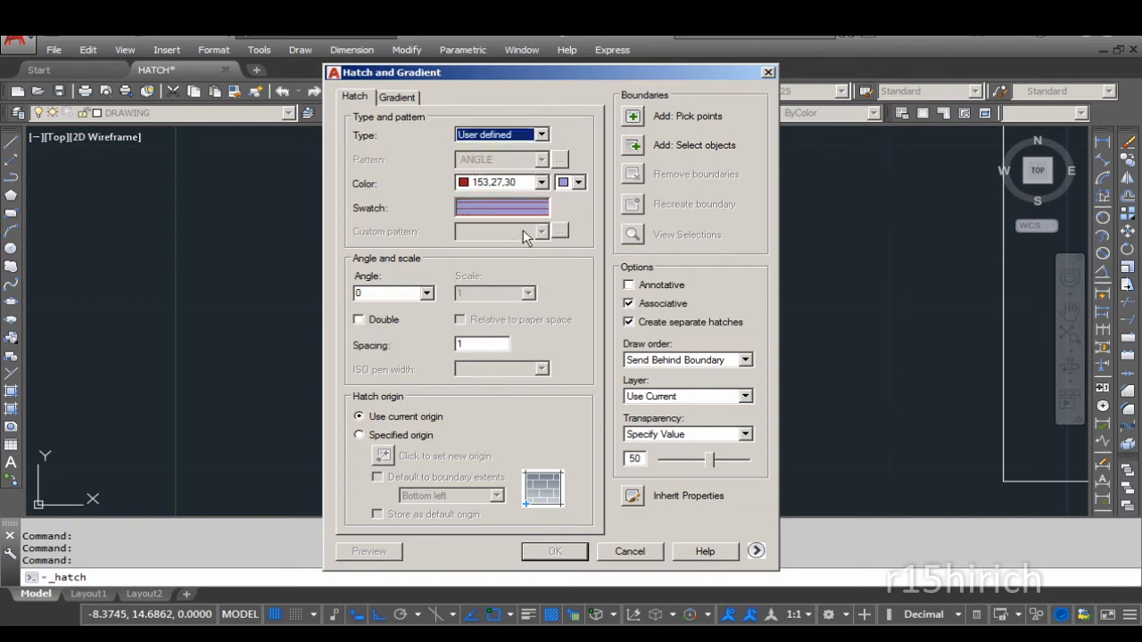
click(542, 135)
click(491, 177)
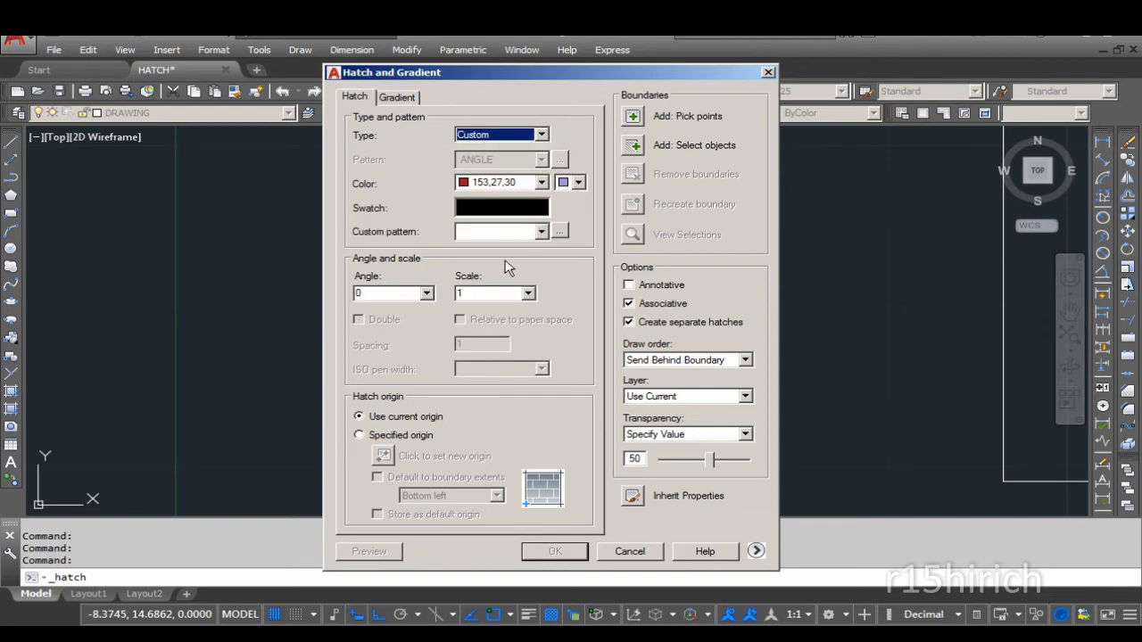
click(542, 135)
click(523, 147)
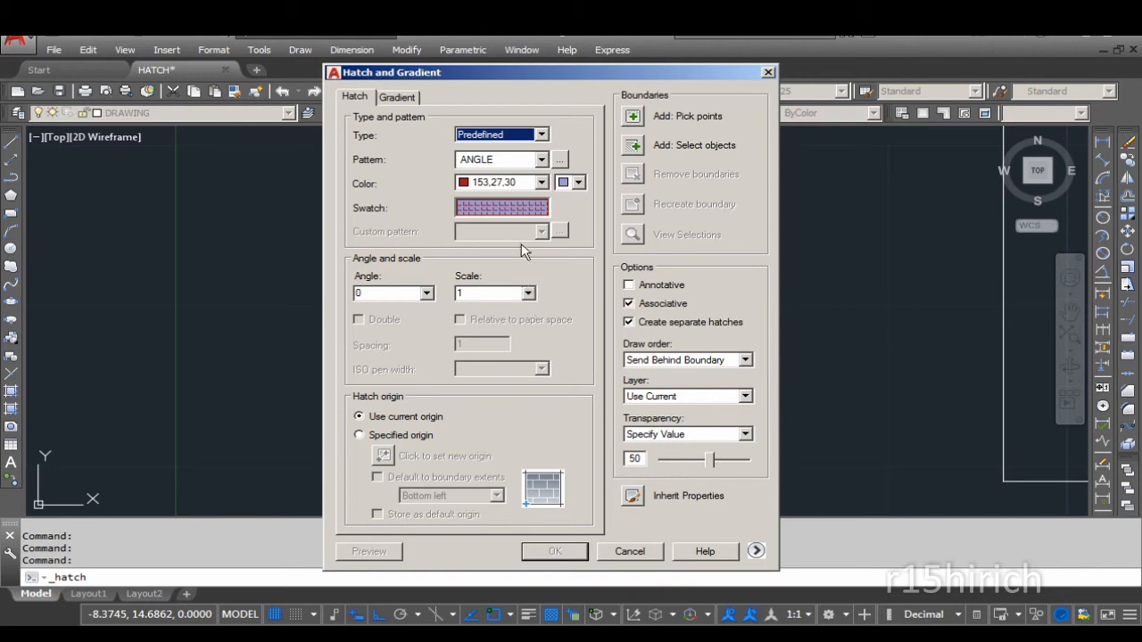
Look through the list of predefined hatch pattern names without changing the selection
click(540, 161)
drag(544, 203, 559, 170)
click(578, 291)
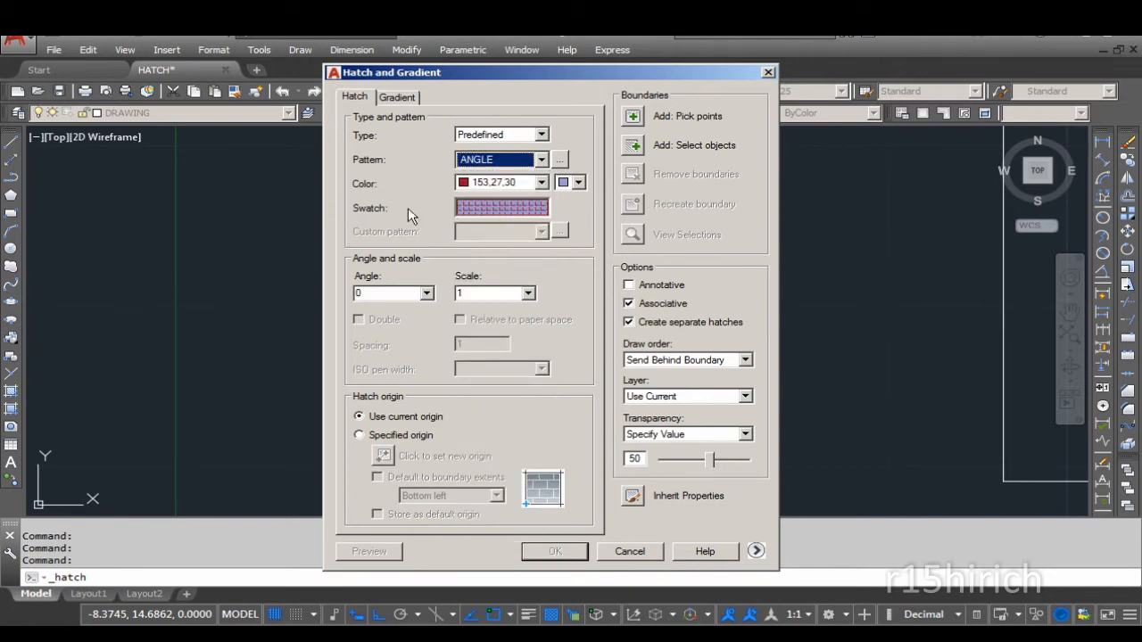
Open the hatch pattern palette and examine the ANSI, ISO and other predefined pattern swatches
click(504, 207)
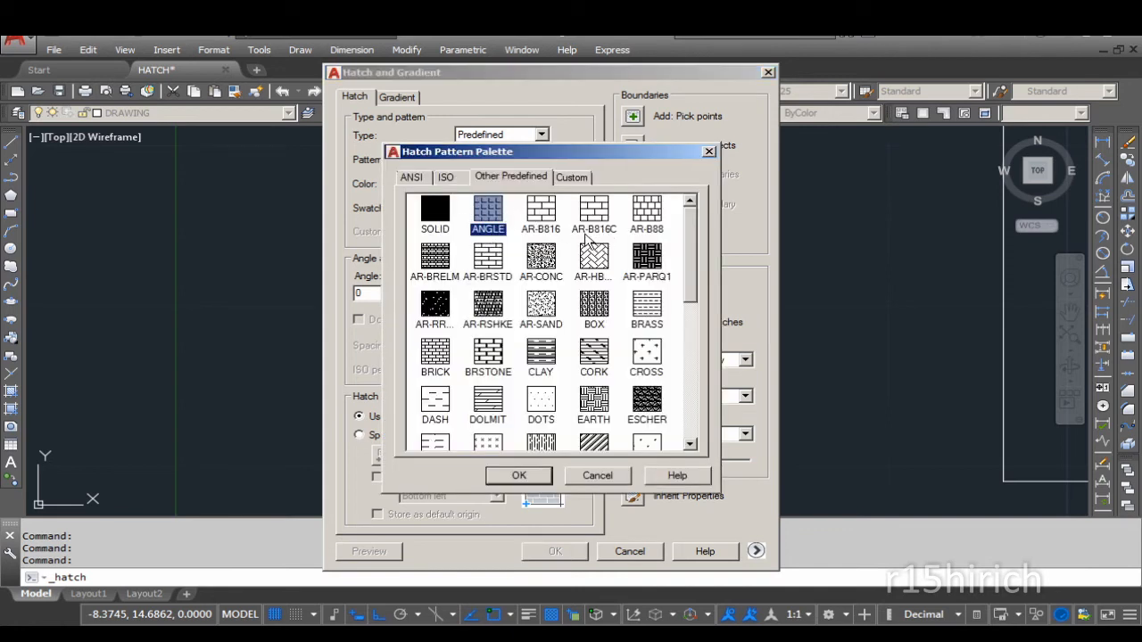
drag(693, 253, 694, 428)
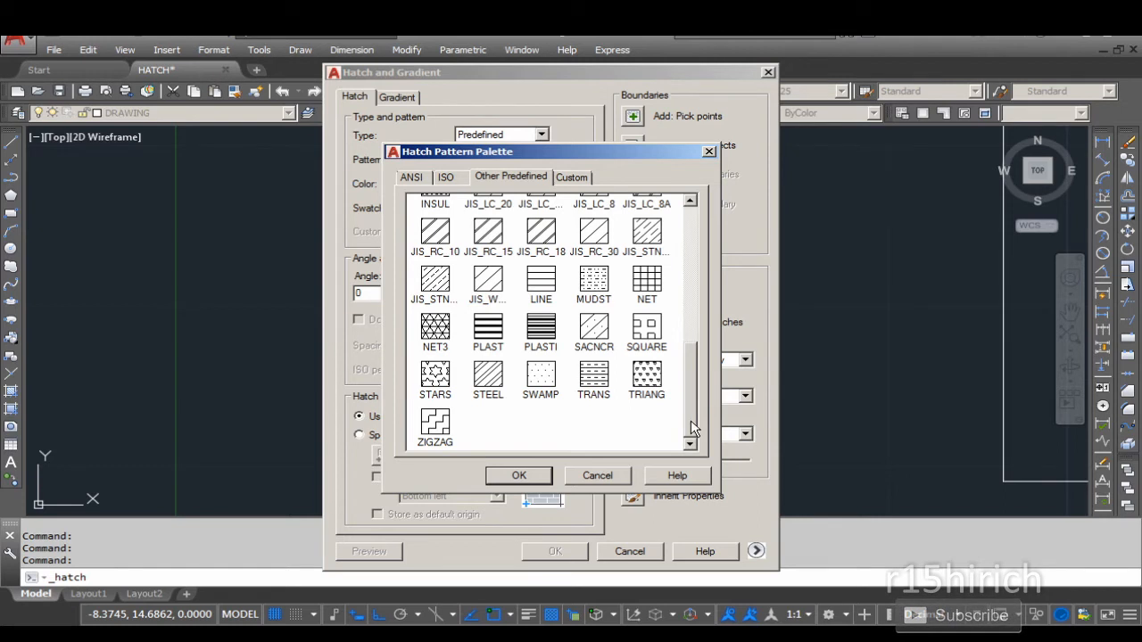
drag(694, 428, 690, 230)
click(415, 179)
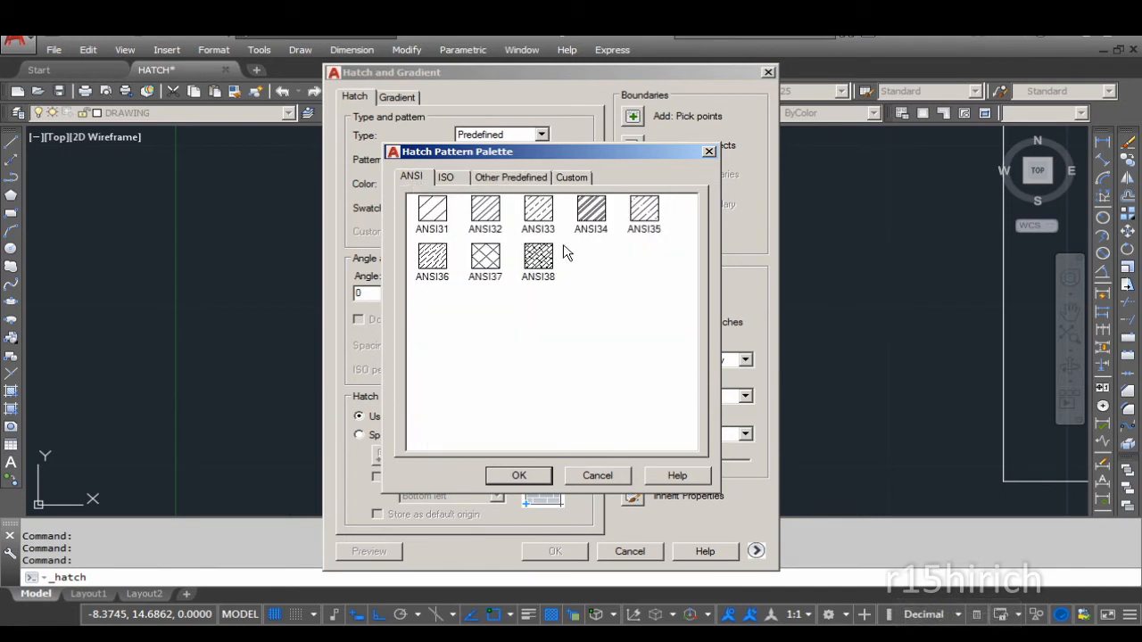
click(443, 180)
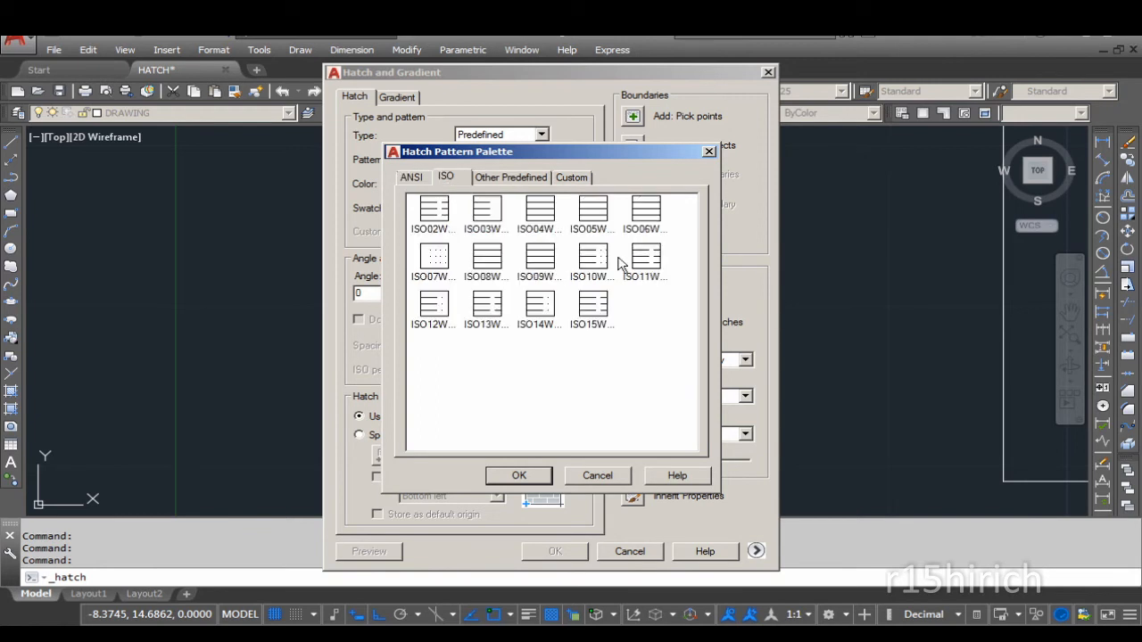
click(509, 180)
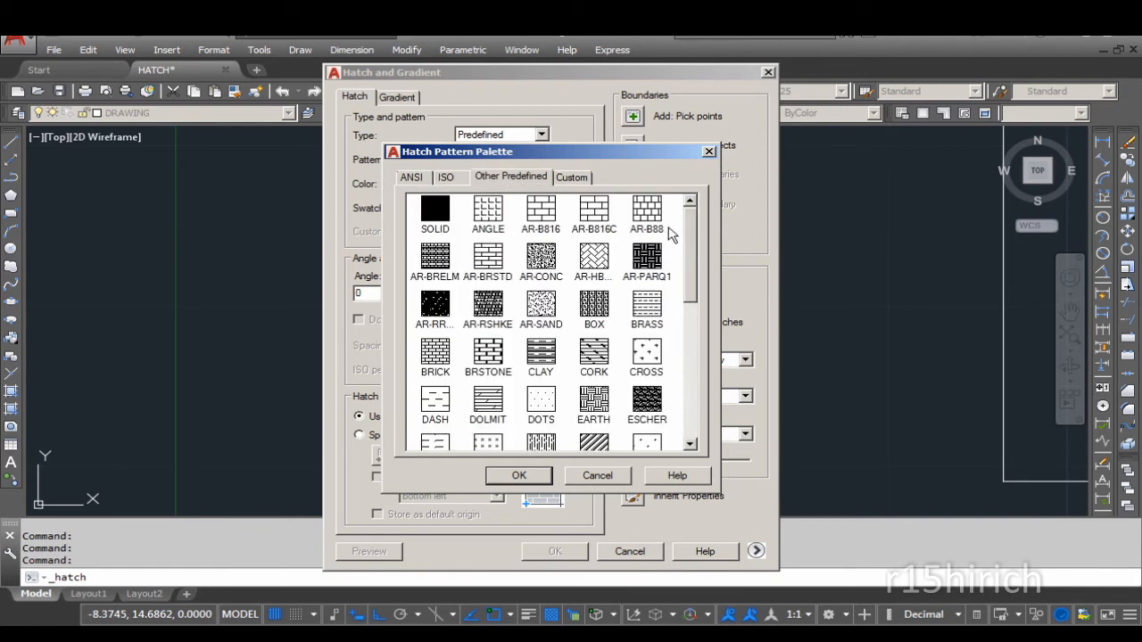
drag(690, 243, 696, 398)
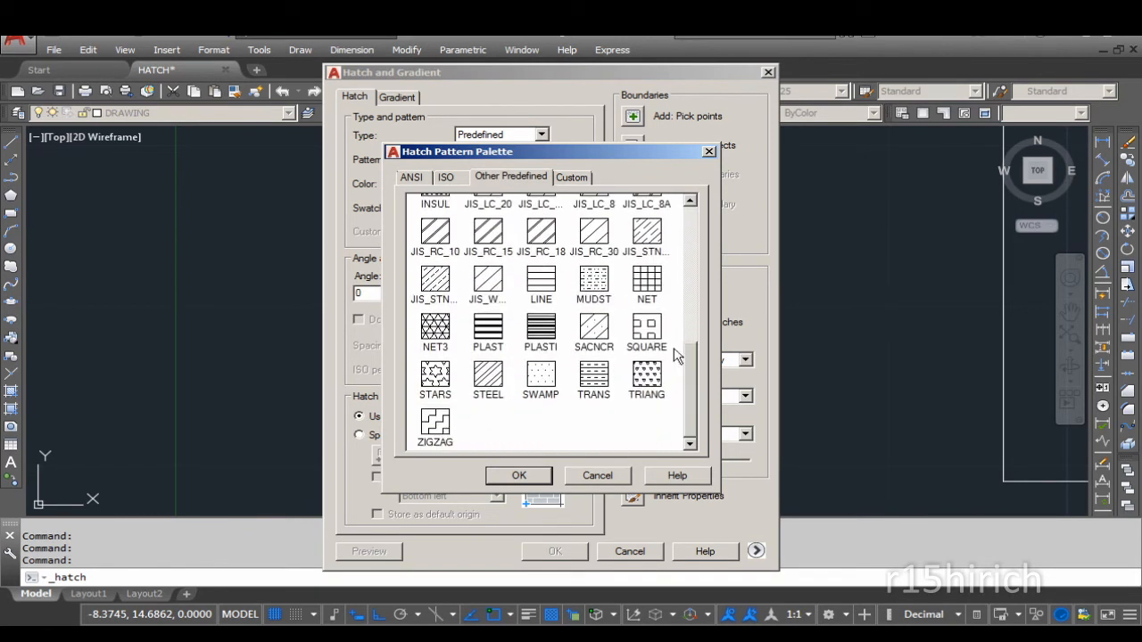
Preview the custom patterns slashed.pat and Dashed.pat, and review the other predefined patterns again
click(569, 178)
click(441, 203)
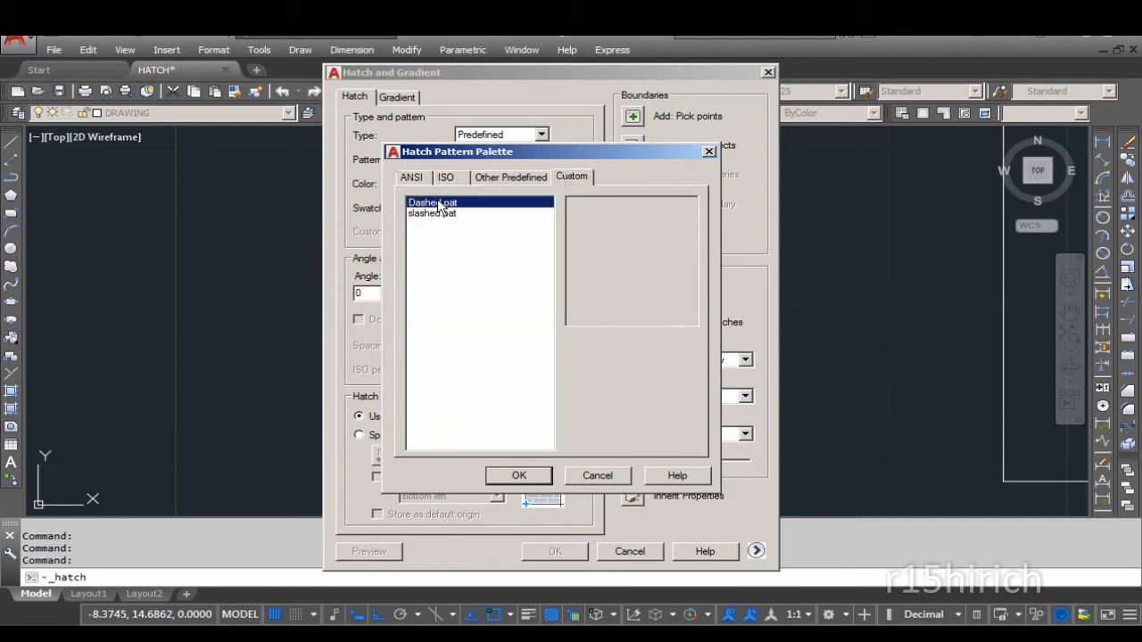
click(437, 214)
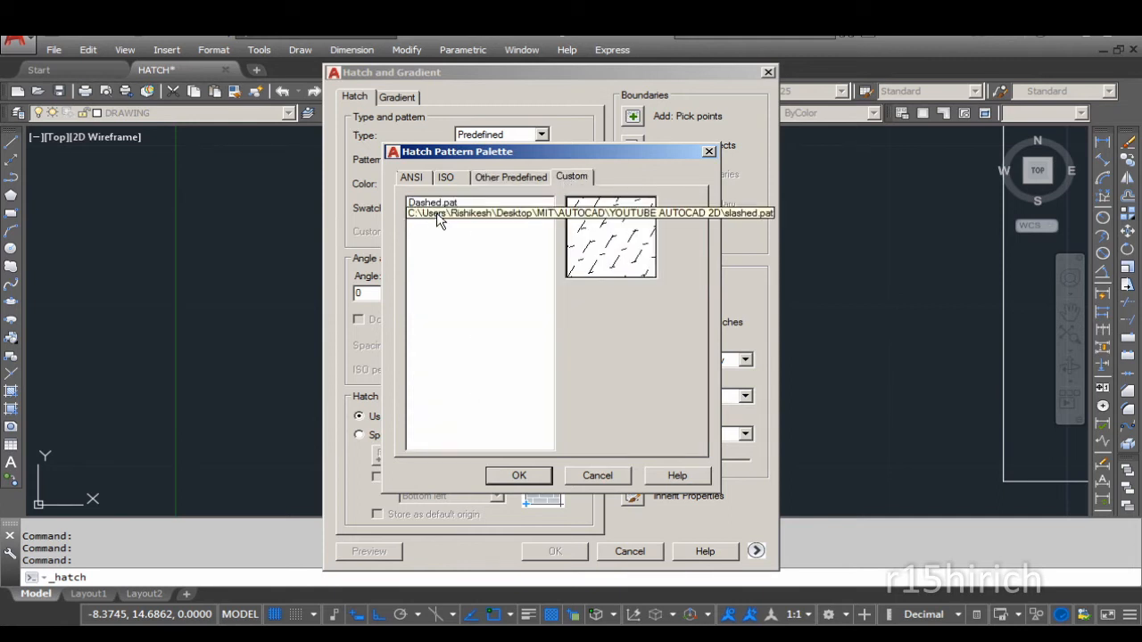
click(435, 203)
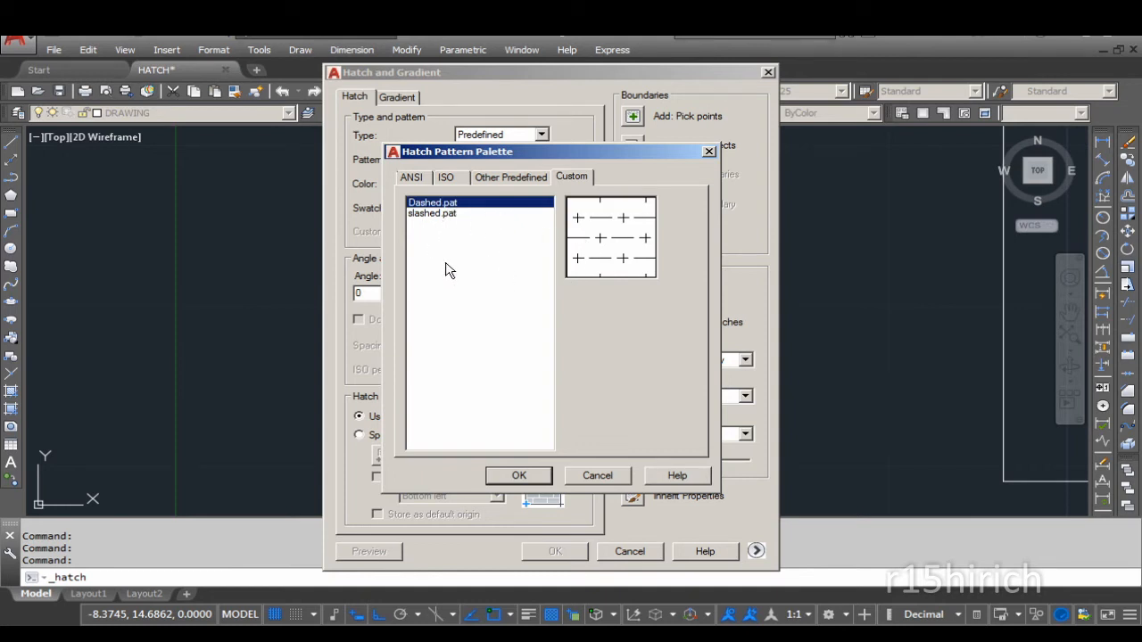
click(504, 181)
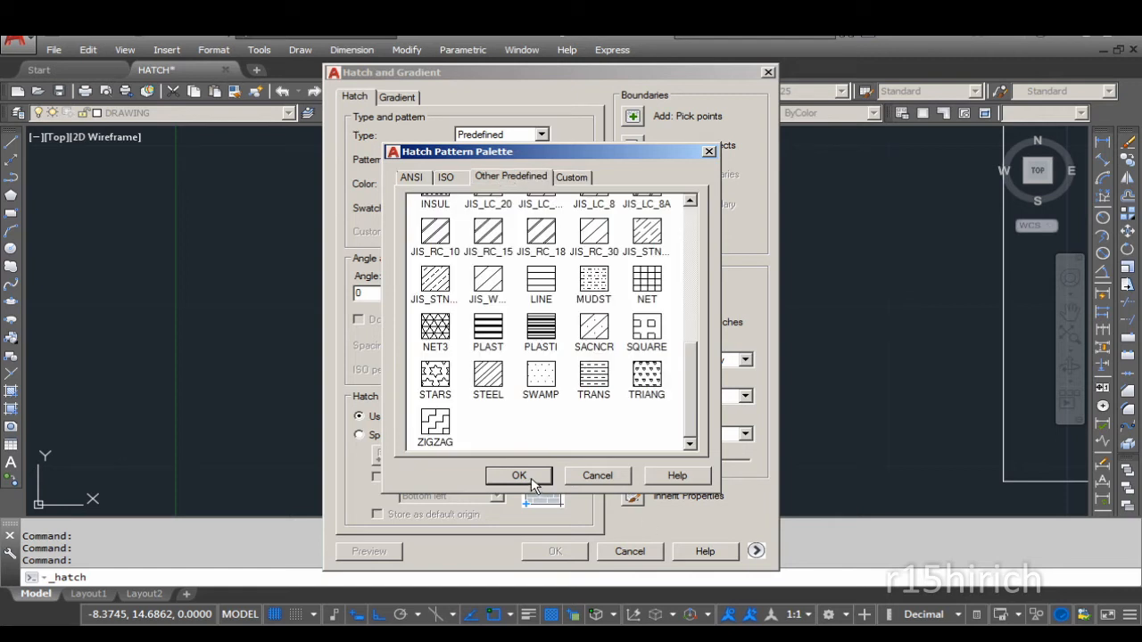
drag(692, 411, 695, 239)
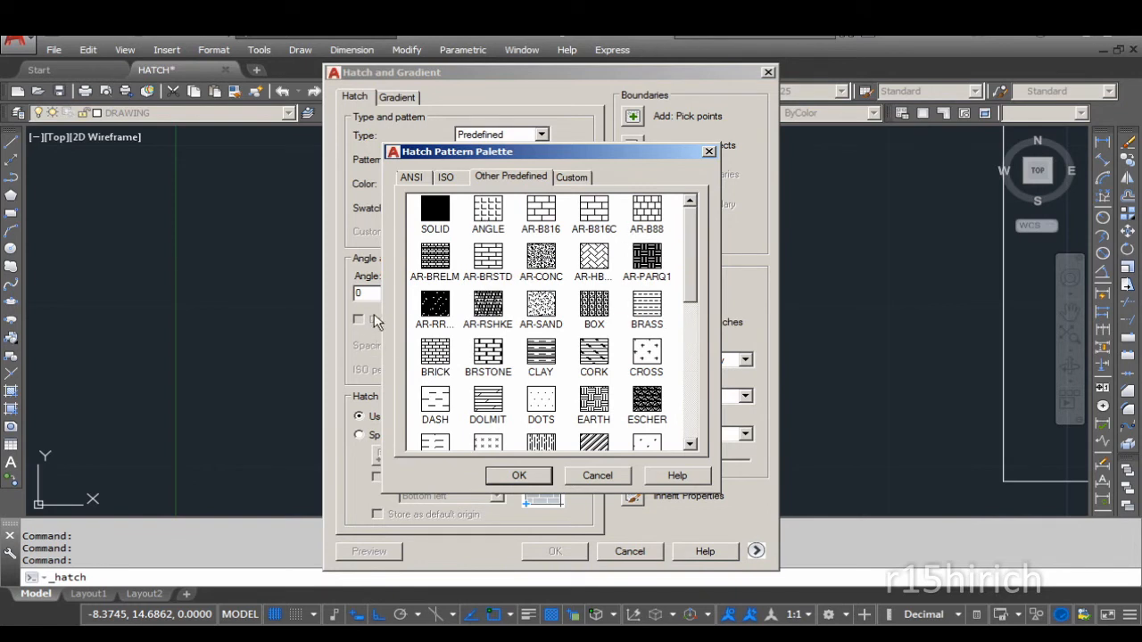
Choose ANSI31 from the ANSI patterns as the hatch pattern
click(411, 178)
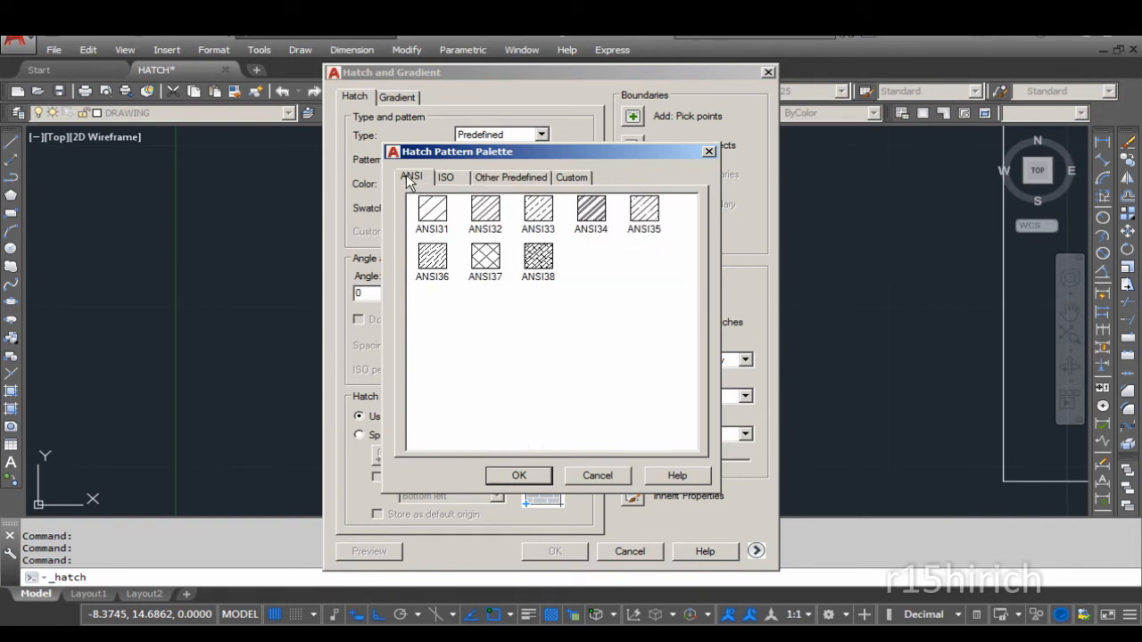
click(433, 210)
click(518, 476)
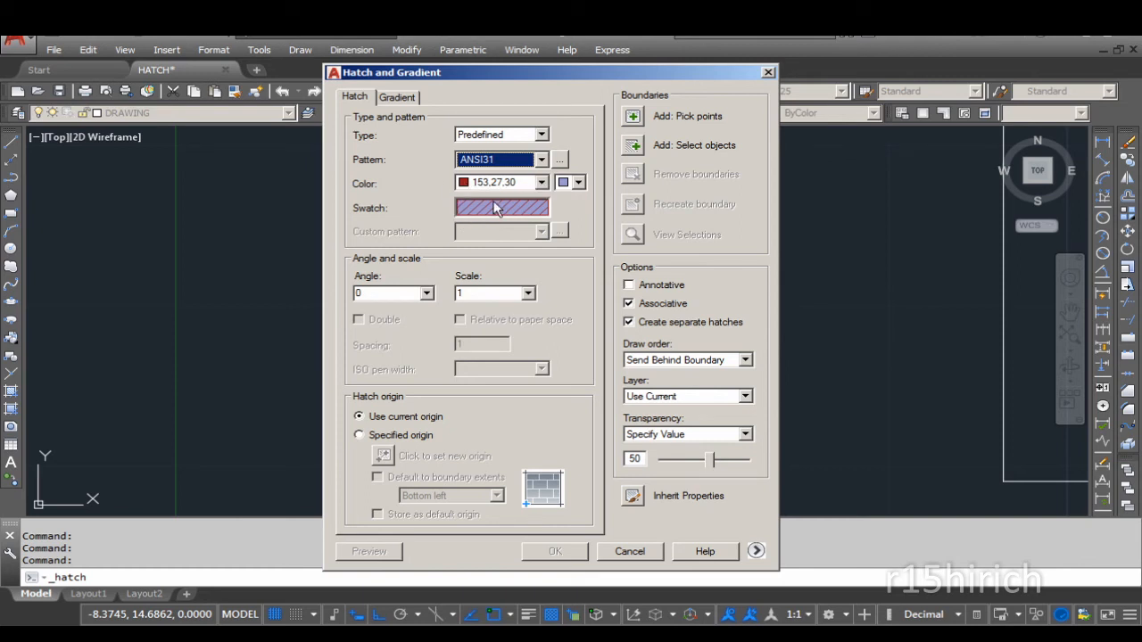
Set the hatch color to ByLayer and review the other available colors
click(541, 183)
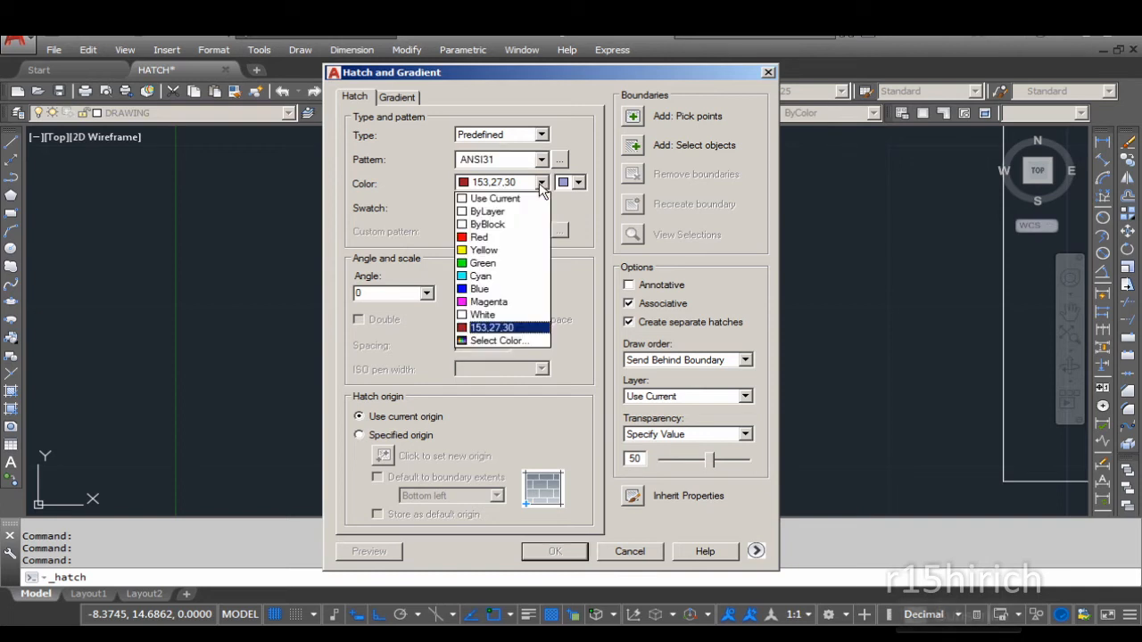
click(489, 212)
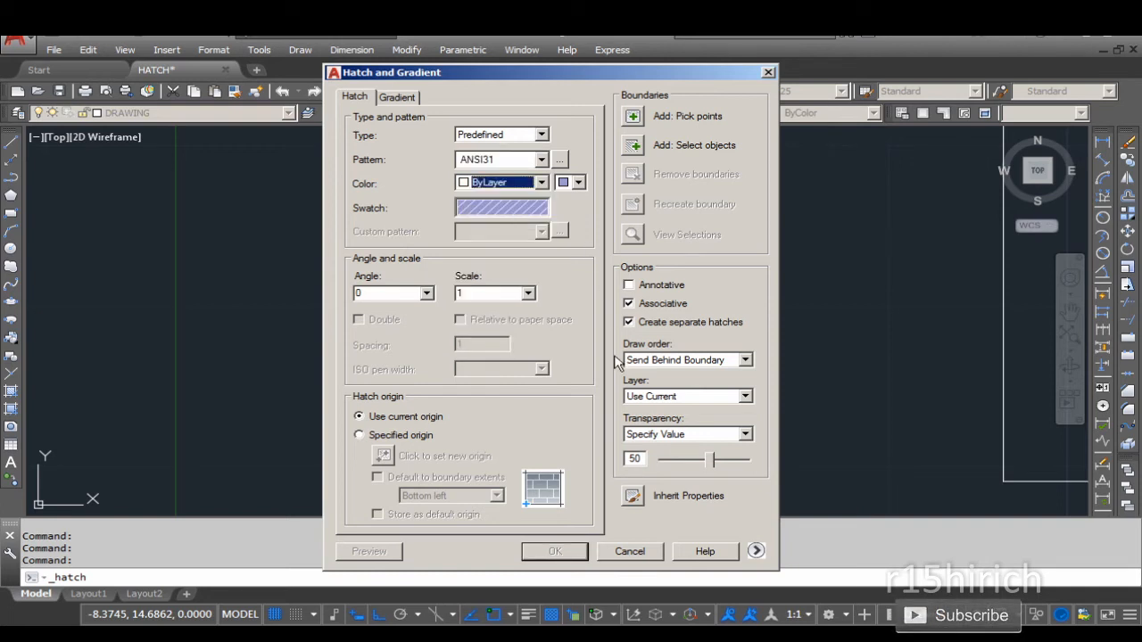
click(540, 183)
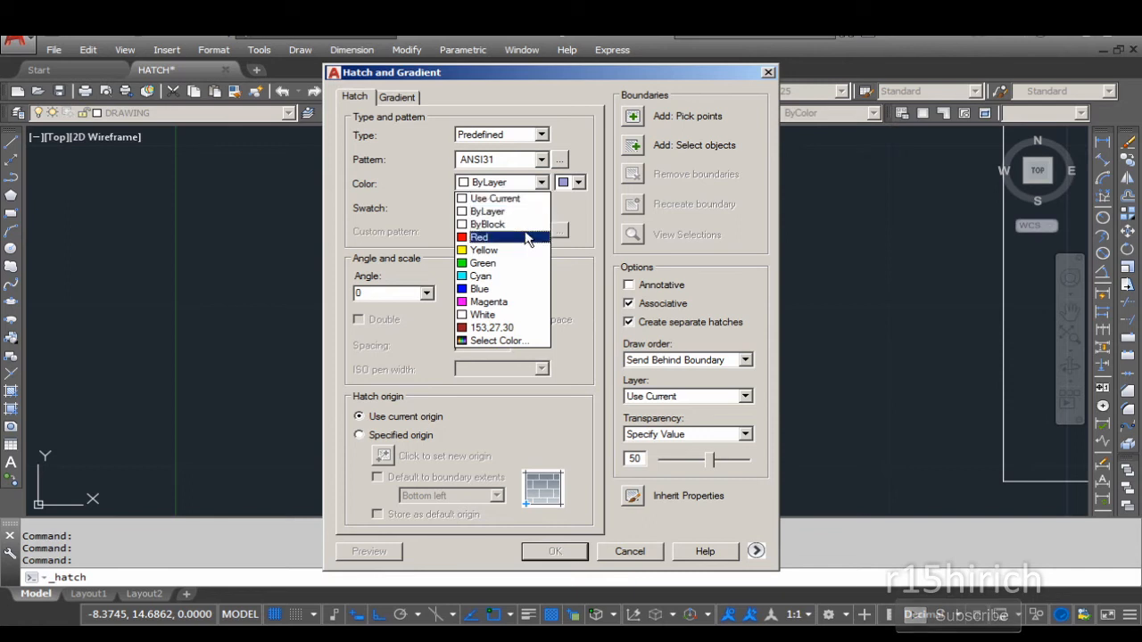
click(580, 282)
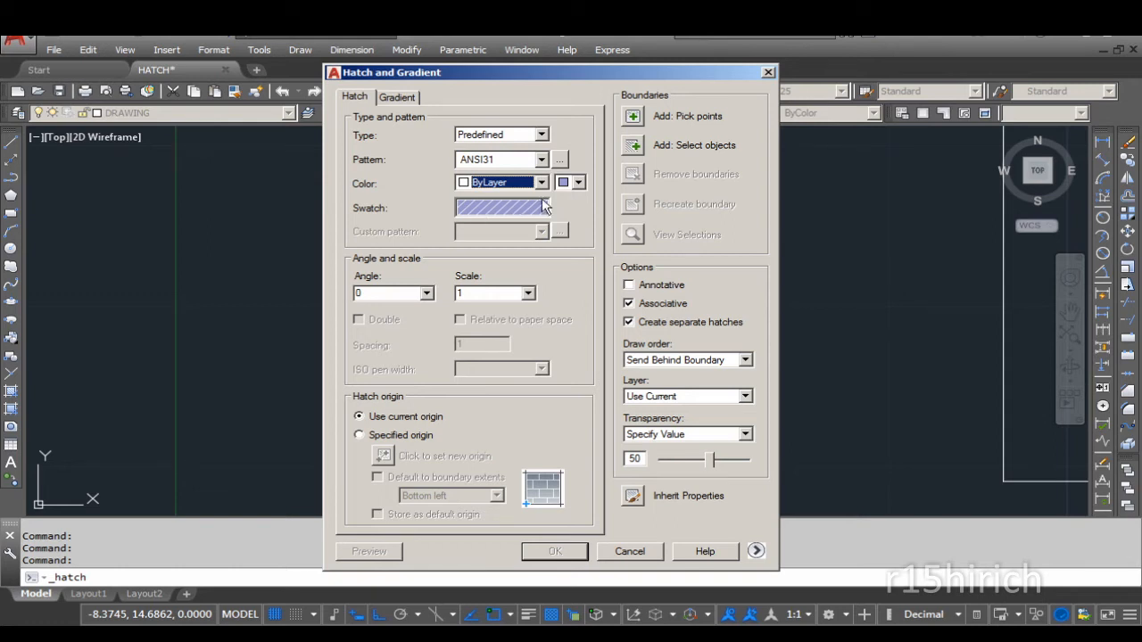
Set the hatch background color to None and review the other background colors
click(578, 182)
click(585, 195)
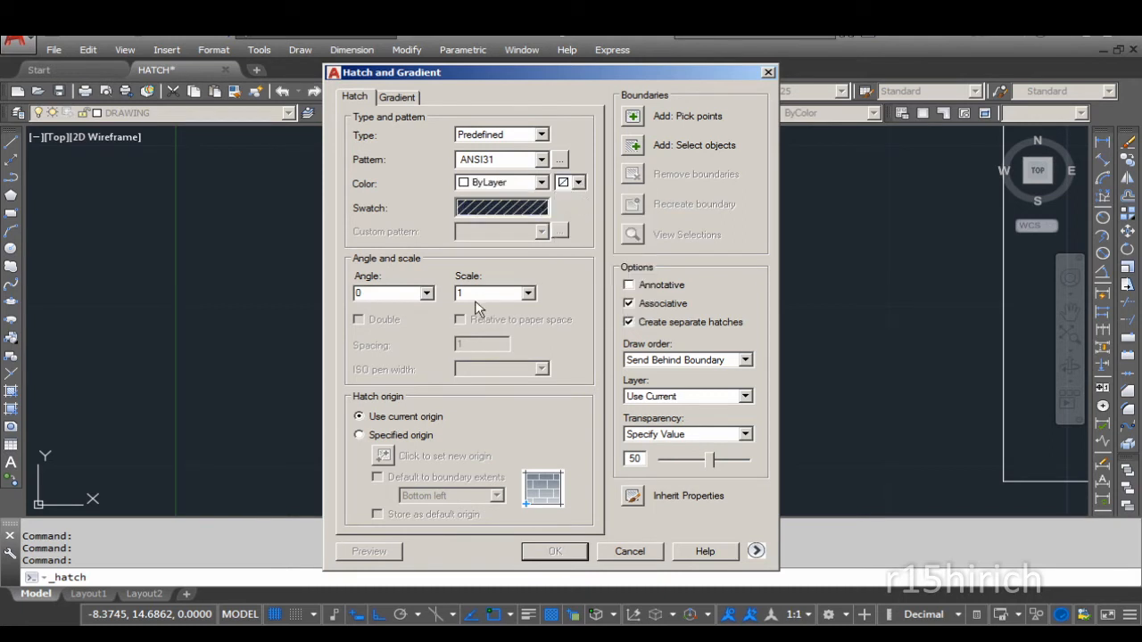
click(578, 182)
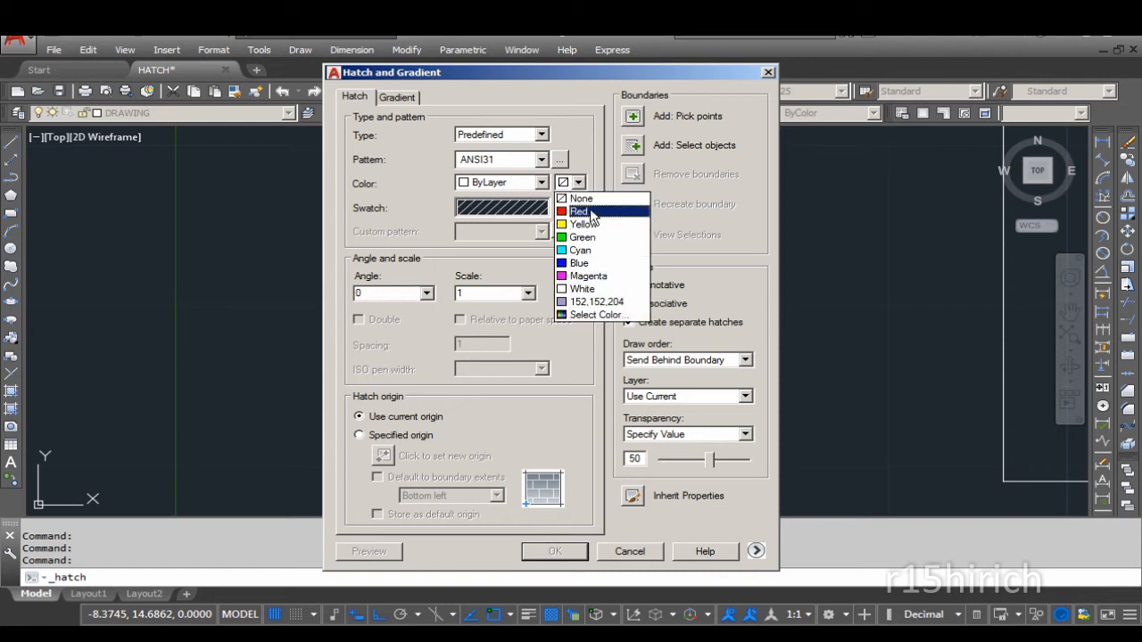
click(511, 272)
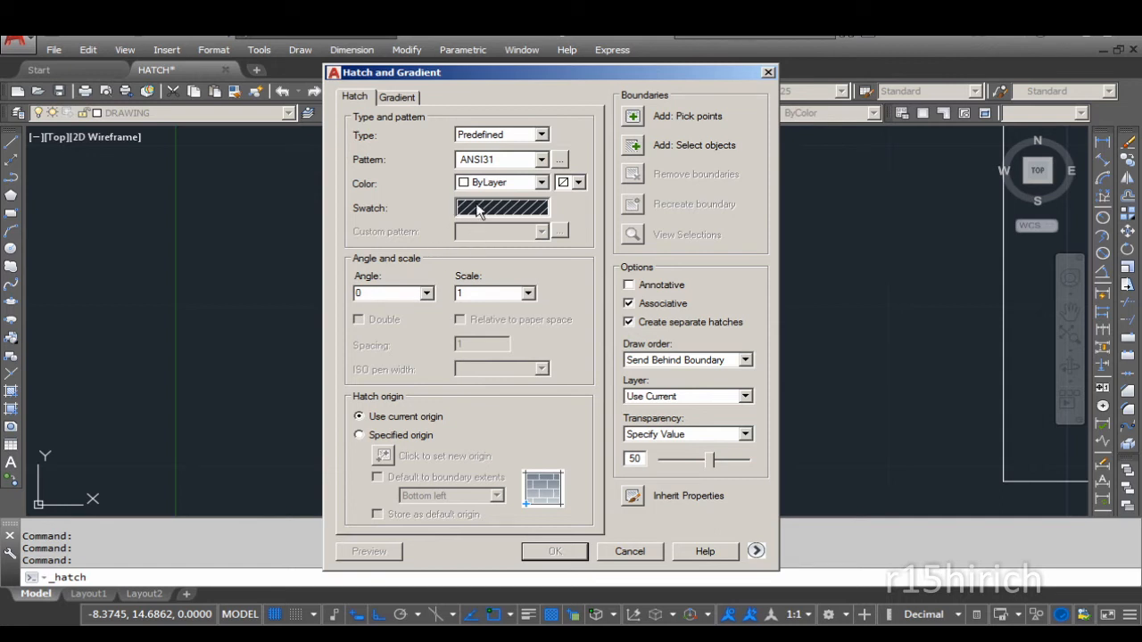
Set the hatch angle to 45 and add the small rectangle as a boundary by picking a point inside it
click(358, 294)
text(45)
double_click(473, 294)
drag(509, 78, 234, 64)
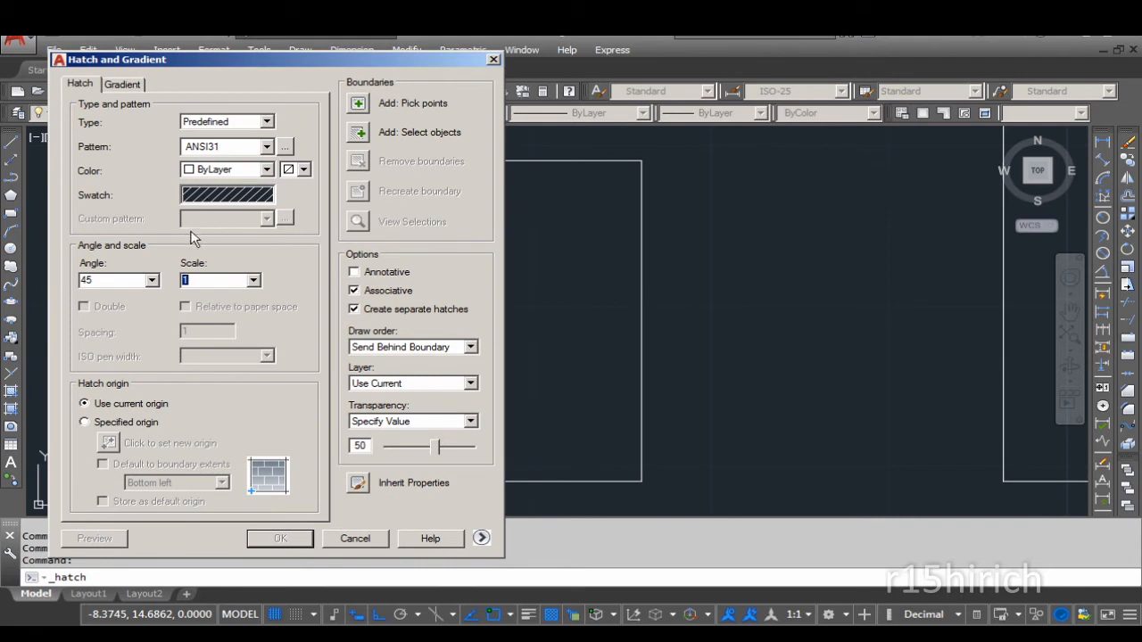
click(359, 104)
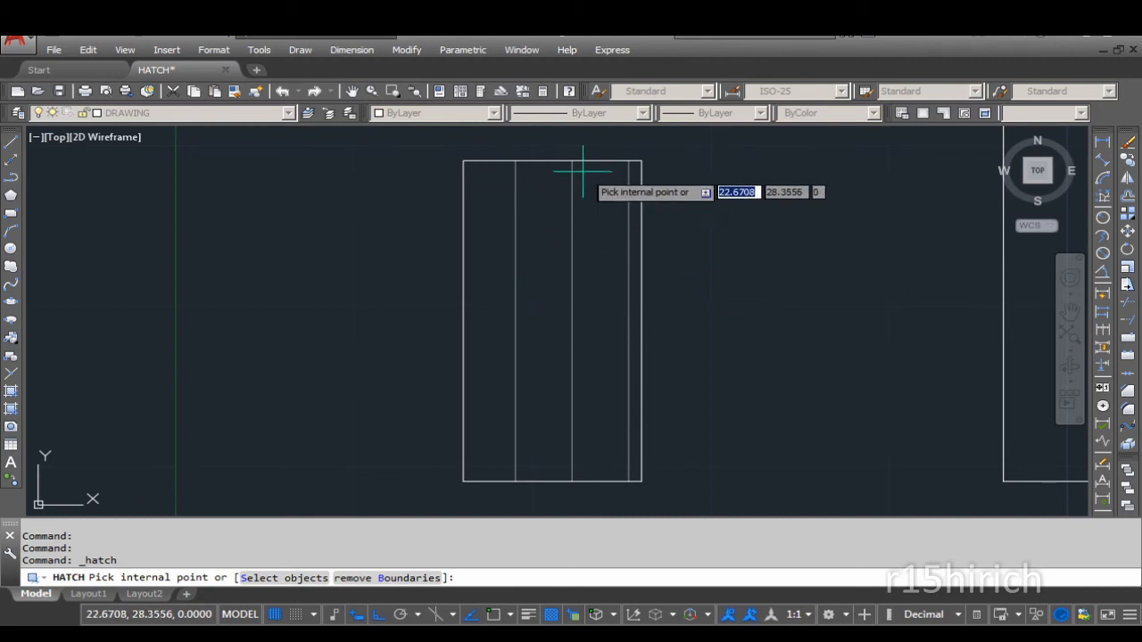
click(548, 313)
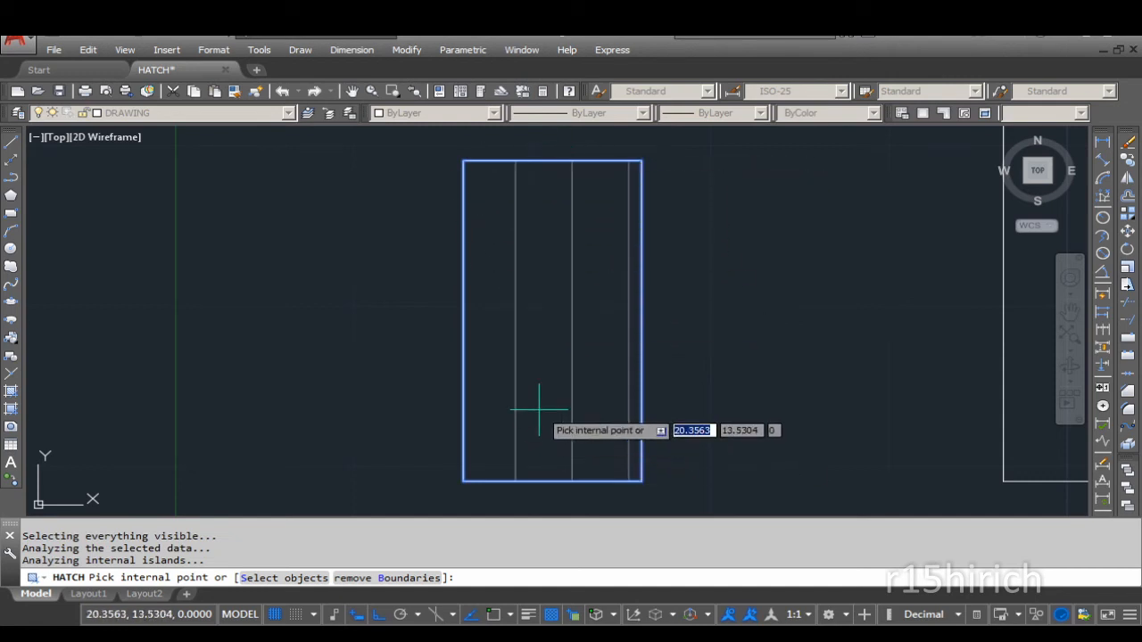
key(Return)
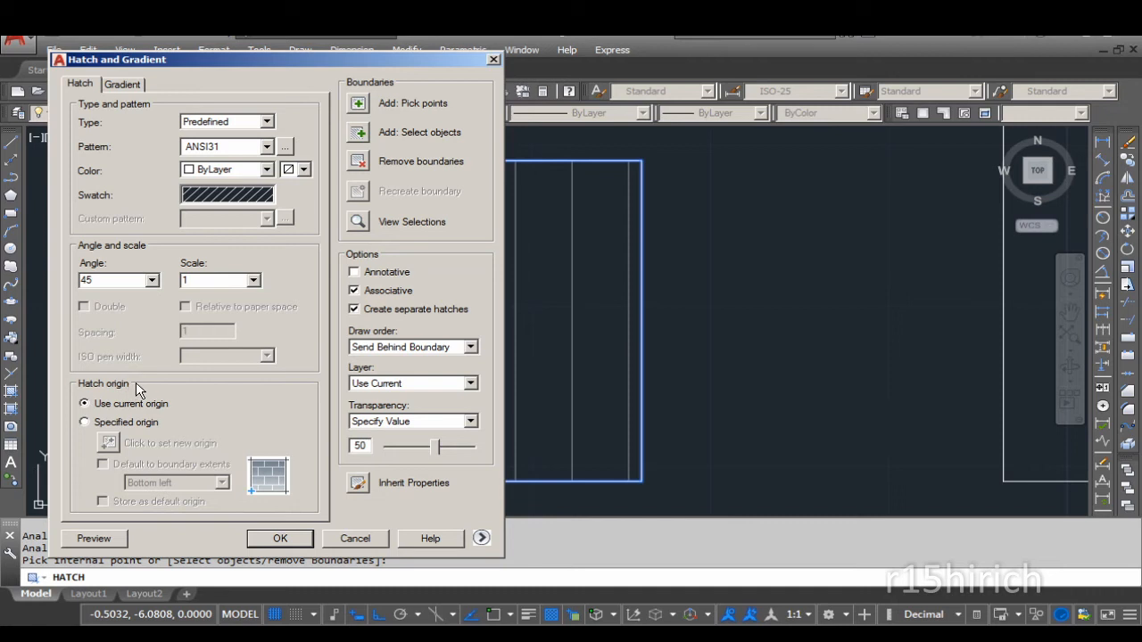
Set the hatch scale to .5, preview the hatch in the small rectangle, and return to the hatch settings
double_click(180, 278)
key(BackSpace)
text(.5)
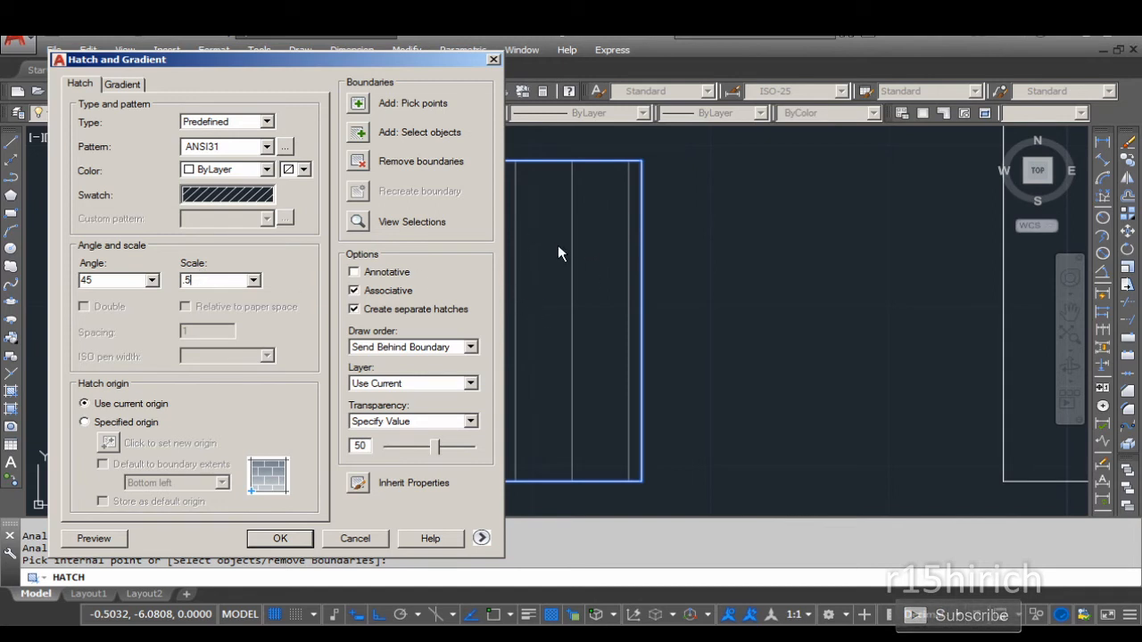
click(93, 539)
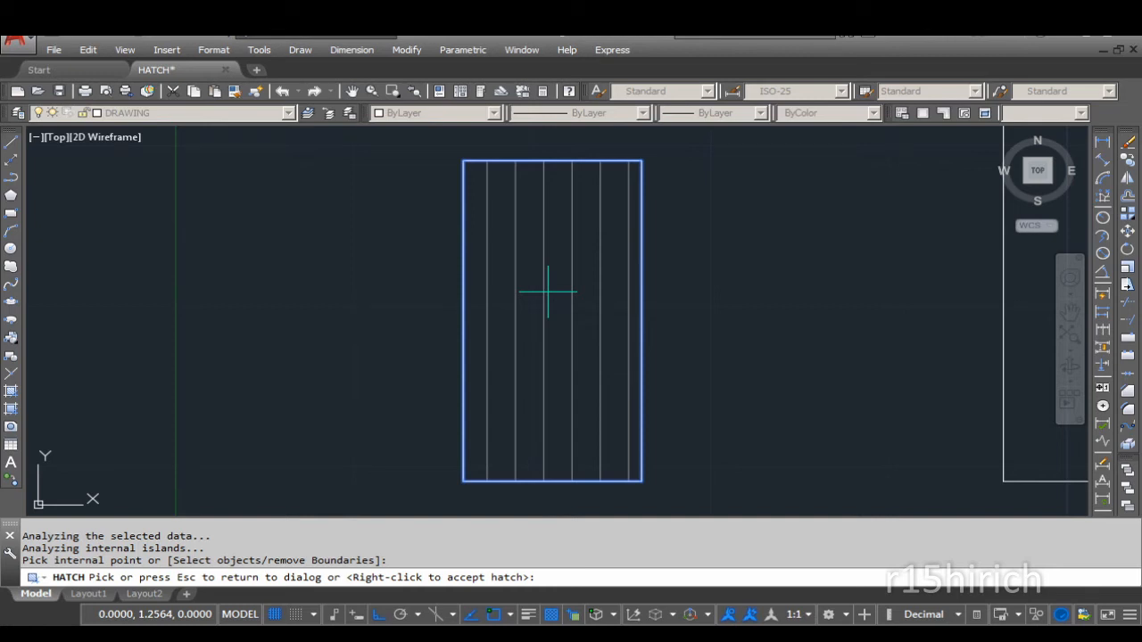
click(547, 292)
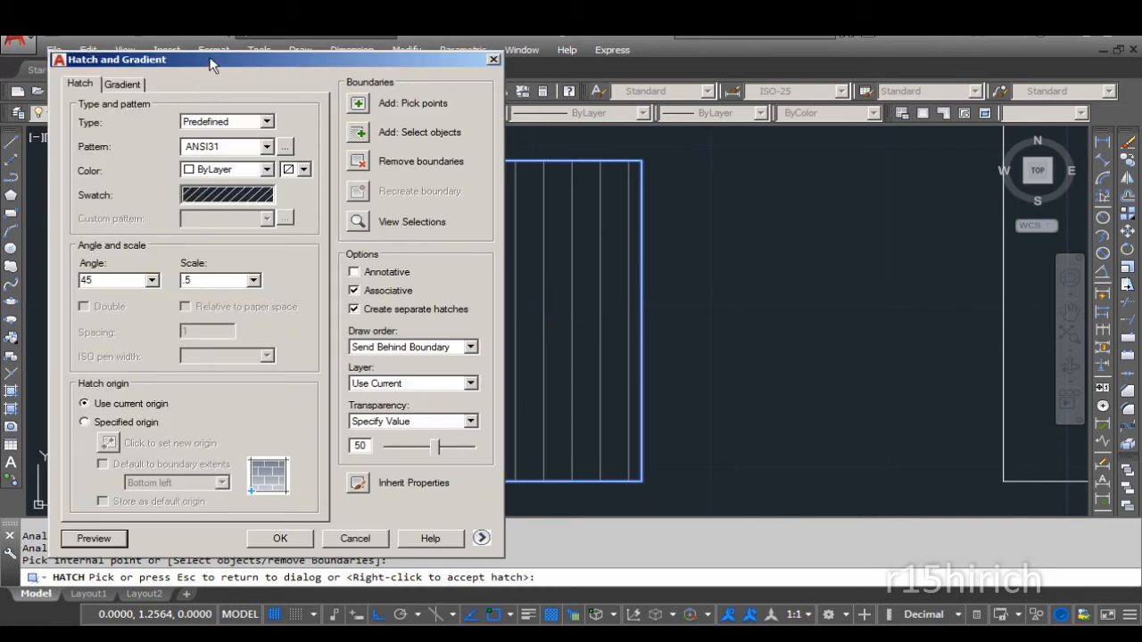
Move the hatch dialog clear of the small rectangle, set the hatch angle to 0 and preview the hatch
drag(209, 58, 178, 39)
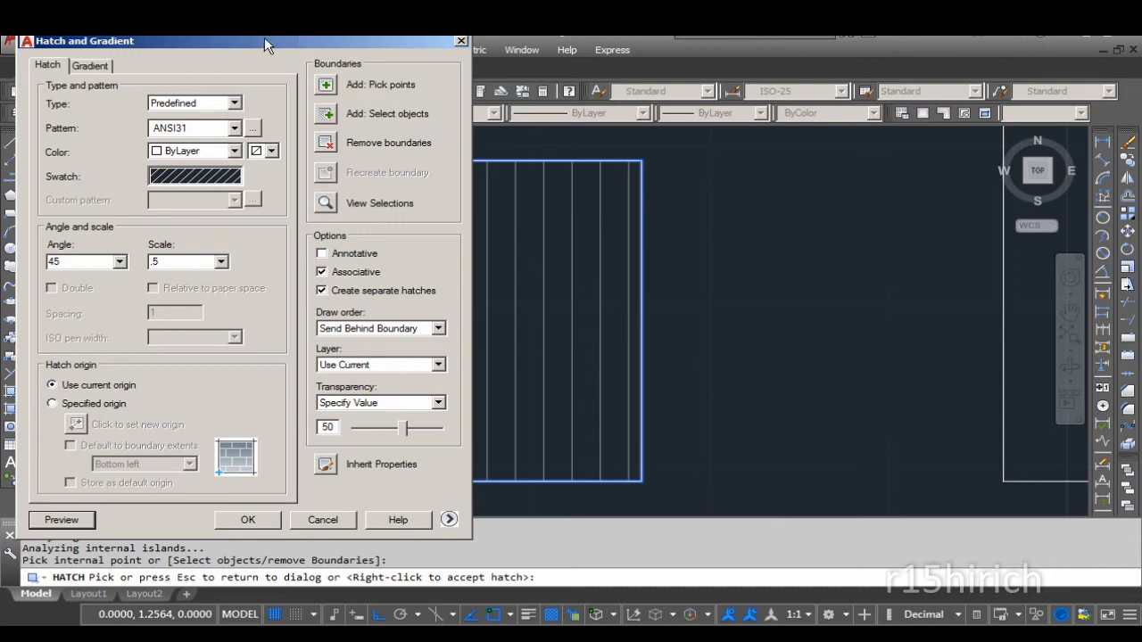
drag(264, 40, 304, 38)
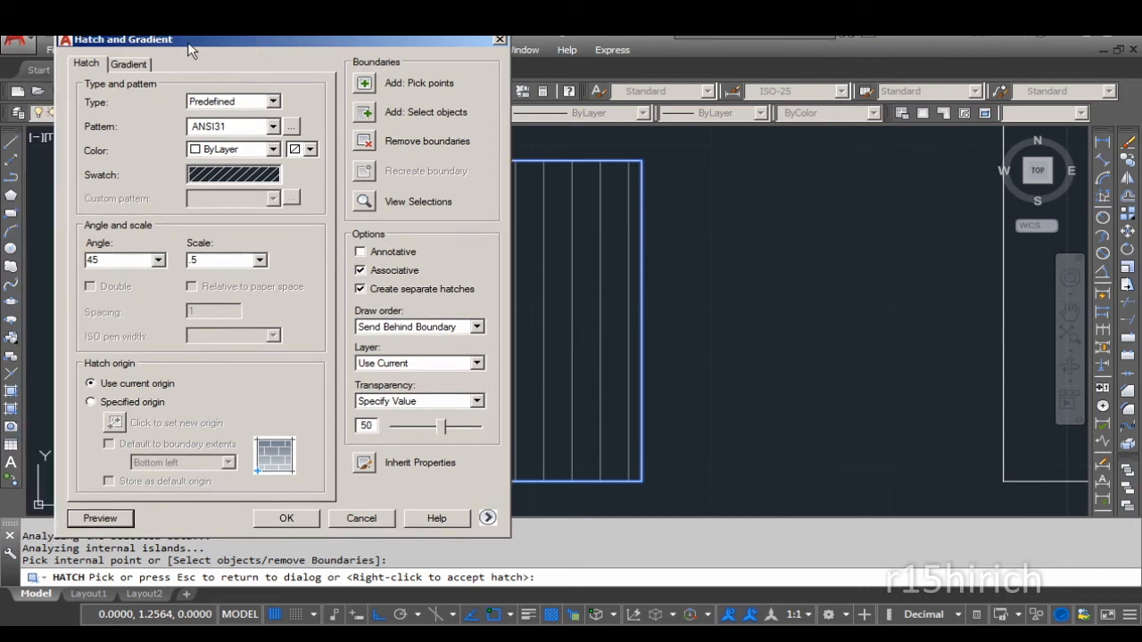
drag(190, 51, 123, 58)
double_click(51, 268)
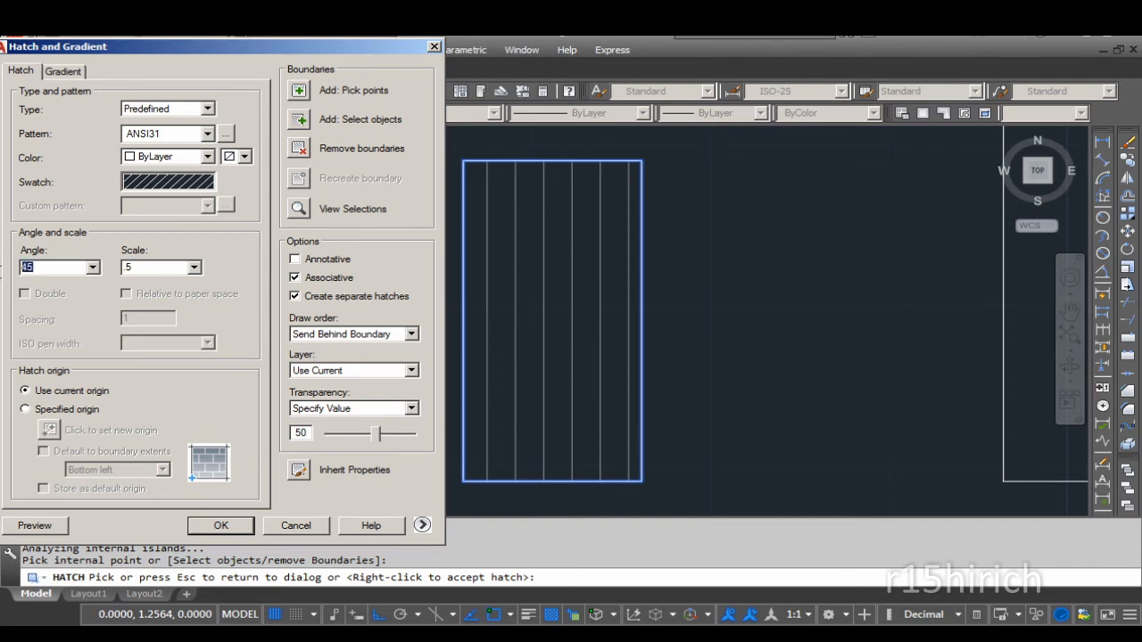
text(0)
click(34, 525)
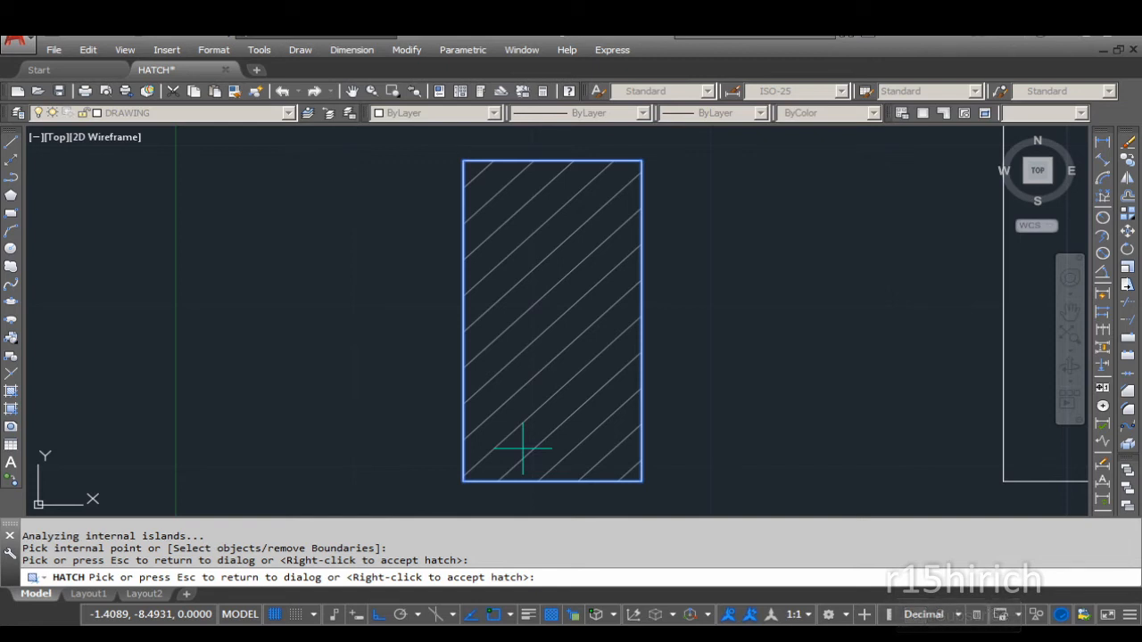
key(Escape)
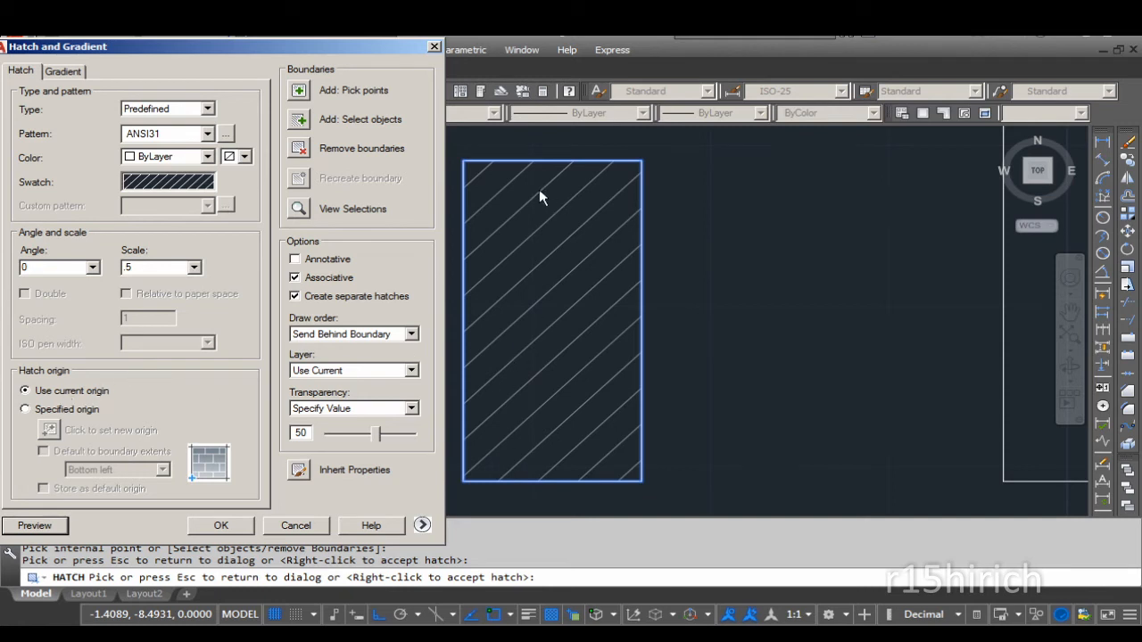
Specify the small rectangle's lower-left corner as the new hatch origin and preview how the pattern starts from that corner
click(25, 410)
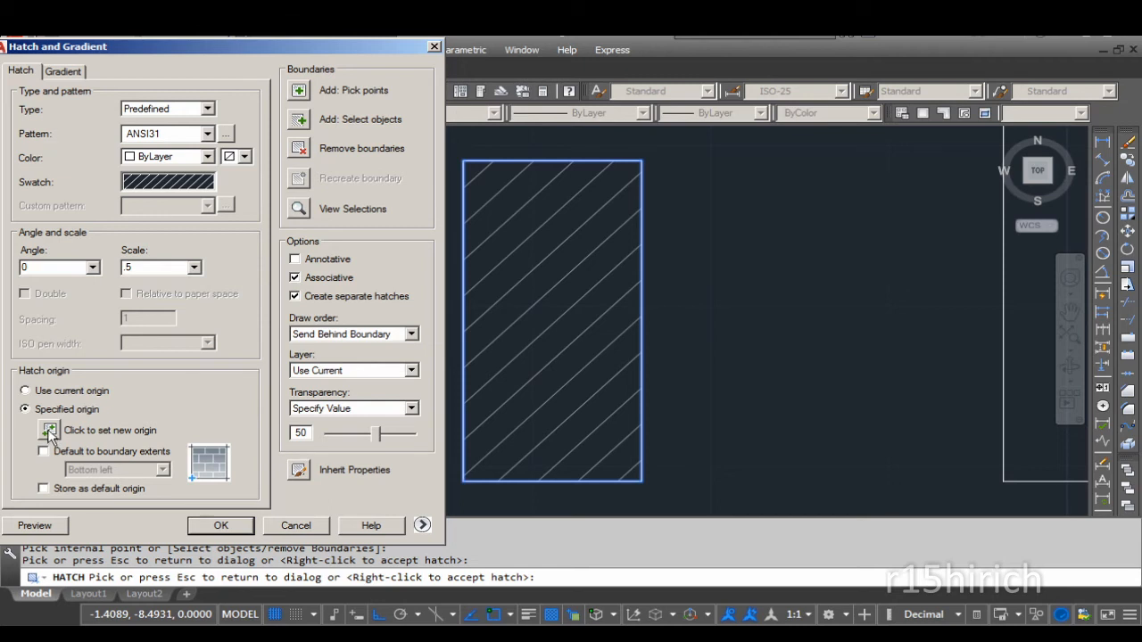
click(49, 431)
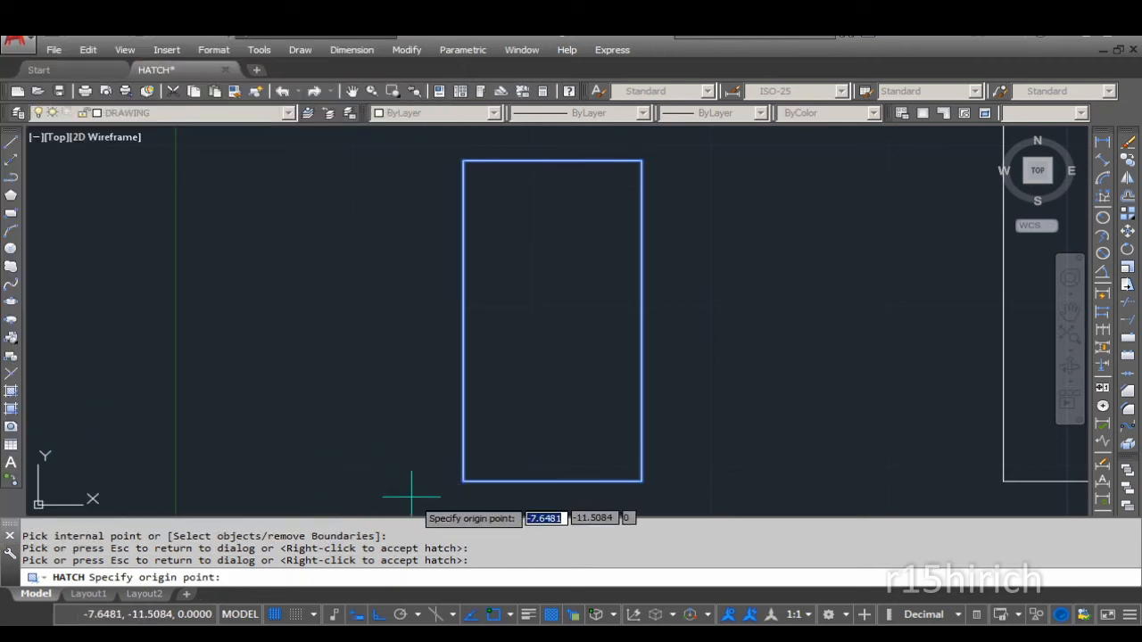
click(462, 482)
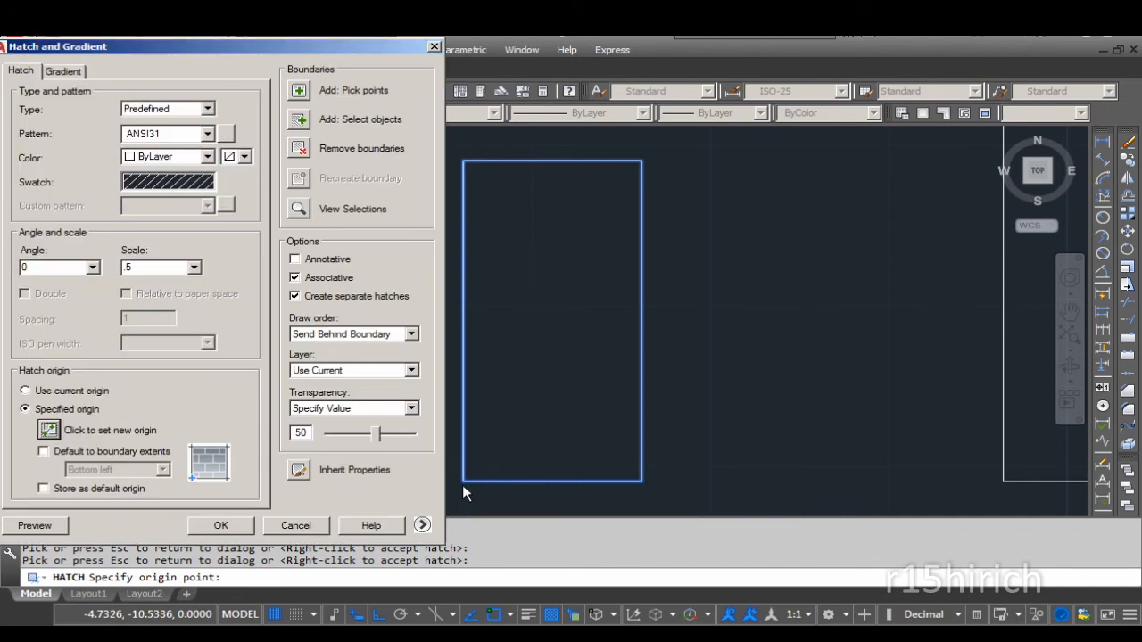
click(38, 527)
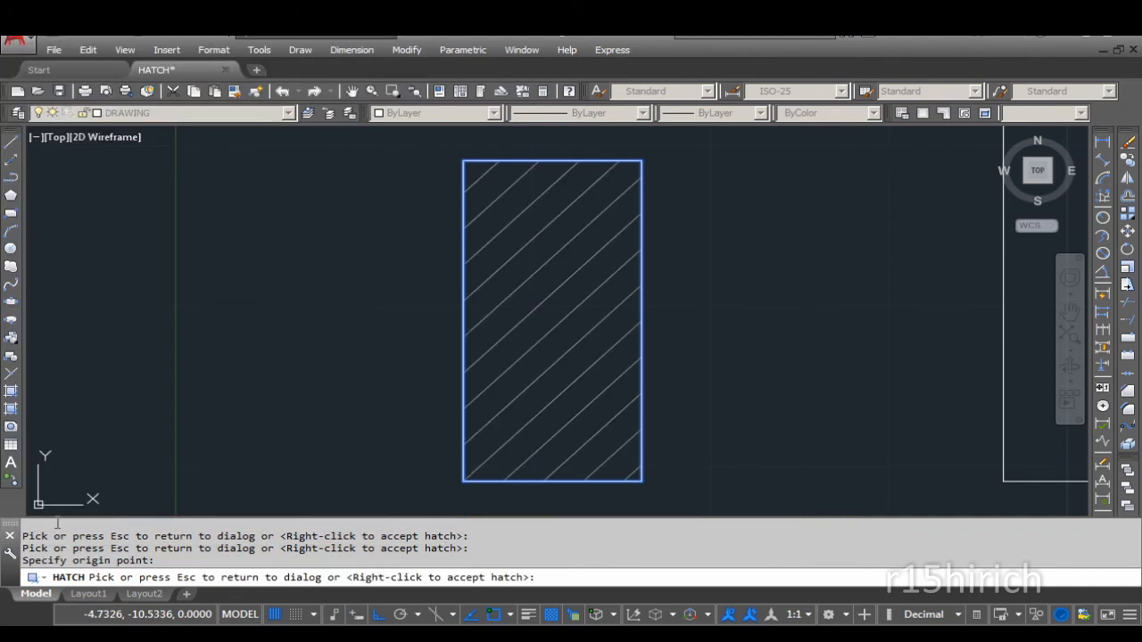
scroll(470, 477, up, 3)
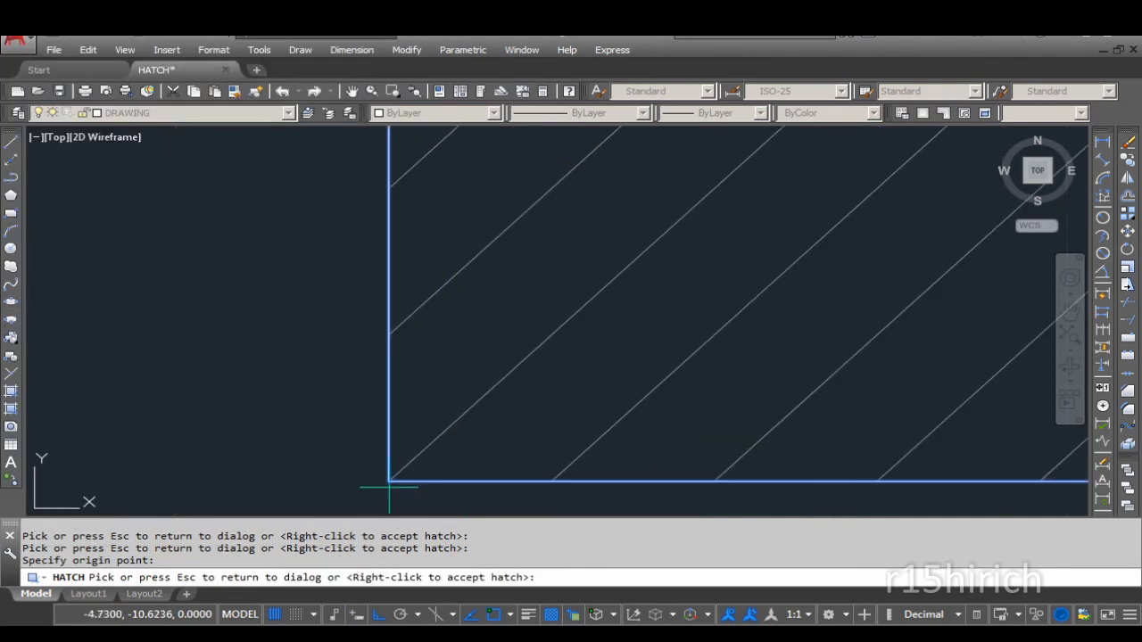
scroll(392, 479, down, 4)
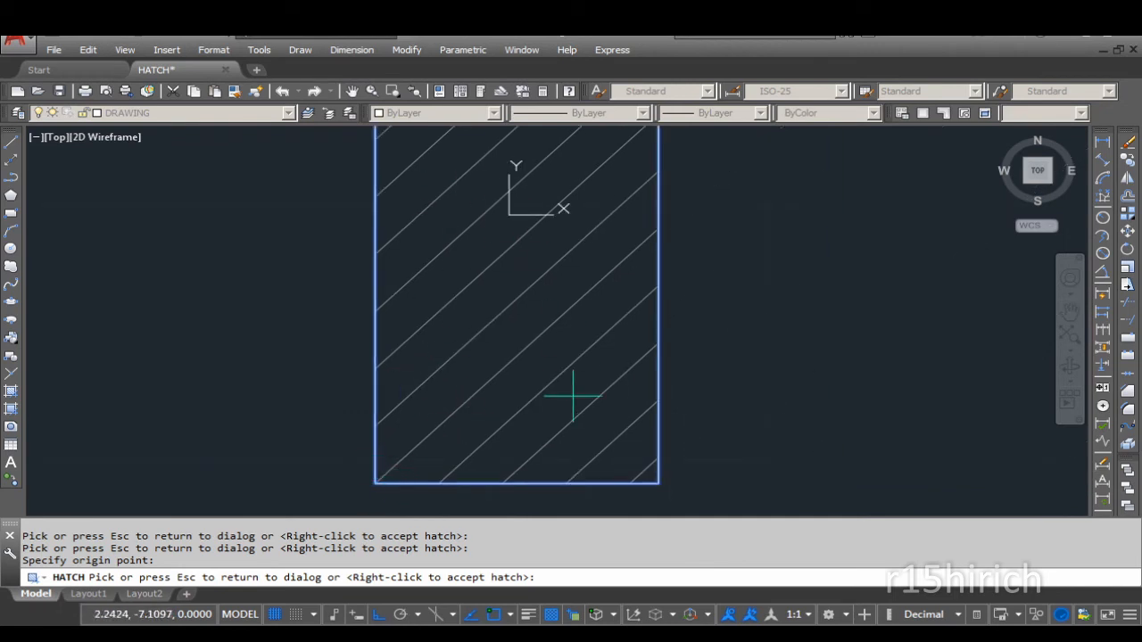
scroll(479, 312, down, 2)
middle_drag(503, 284, 440, 310)
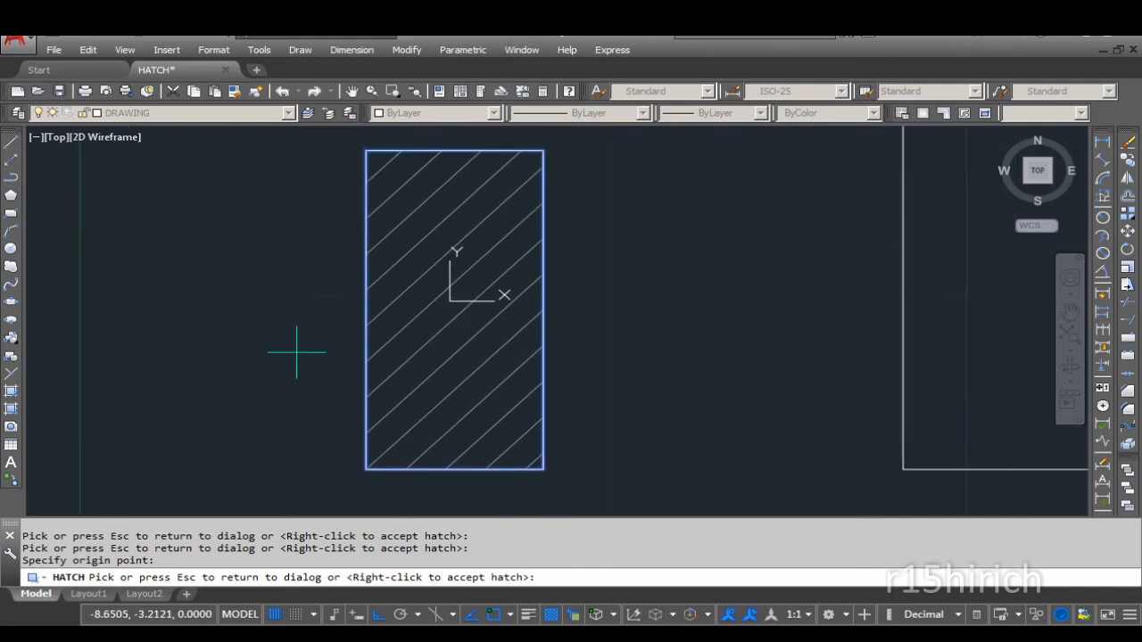
key(Escape)
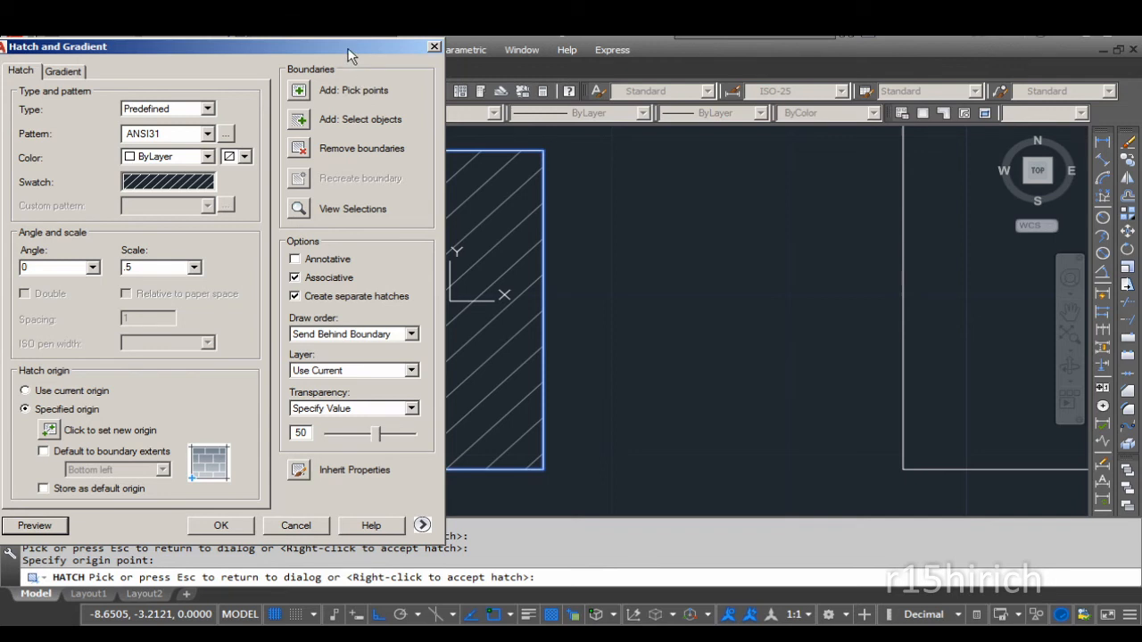
Add the area where the circle and both overlapping rectangles intersect as a hatch boundary by picking an internal point
click(304, 91)
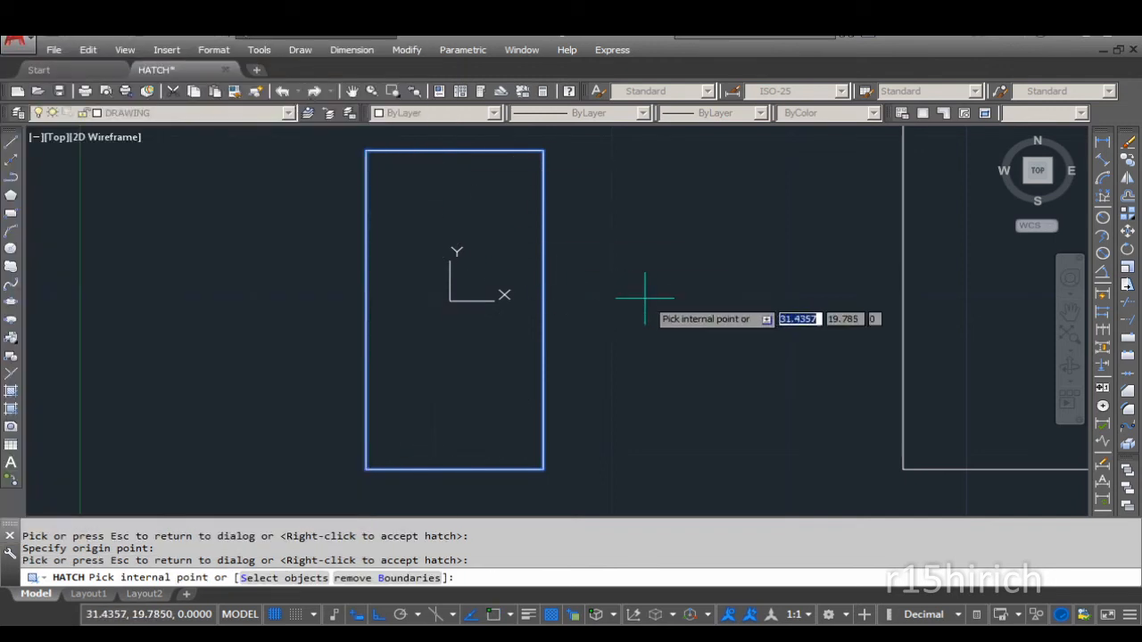
scroll(650, 300, down, 2)
middle_drag(650, 301, 306, 357)
scroll(309, 357, down, 4)
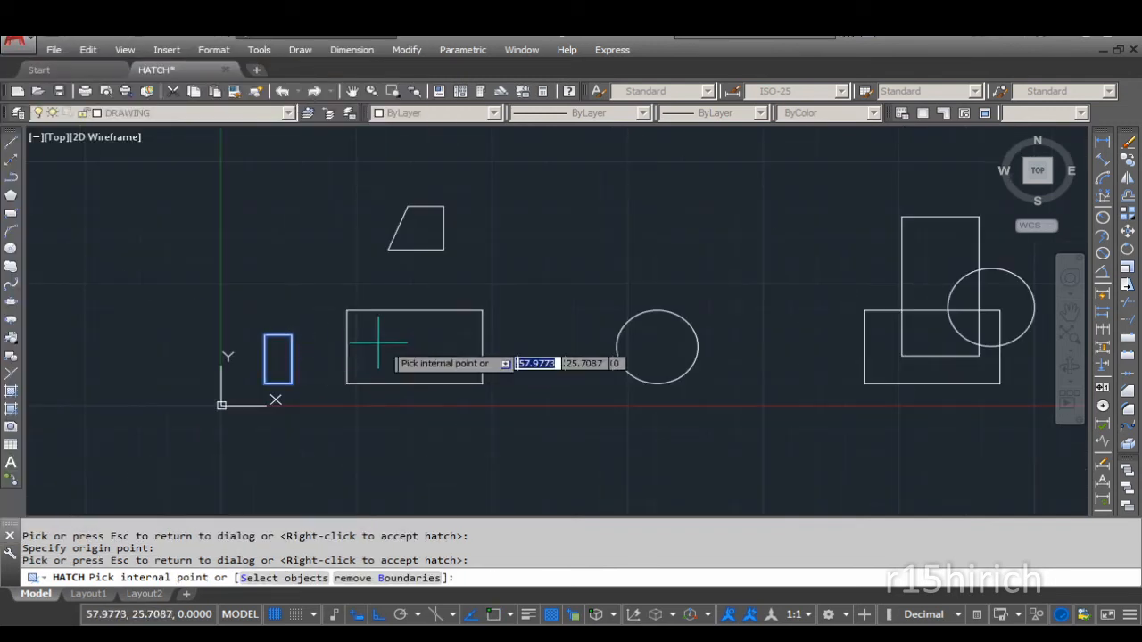
middle_drag(695, 398, 339, 400)
scroll(613, 317, up, 4)
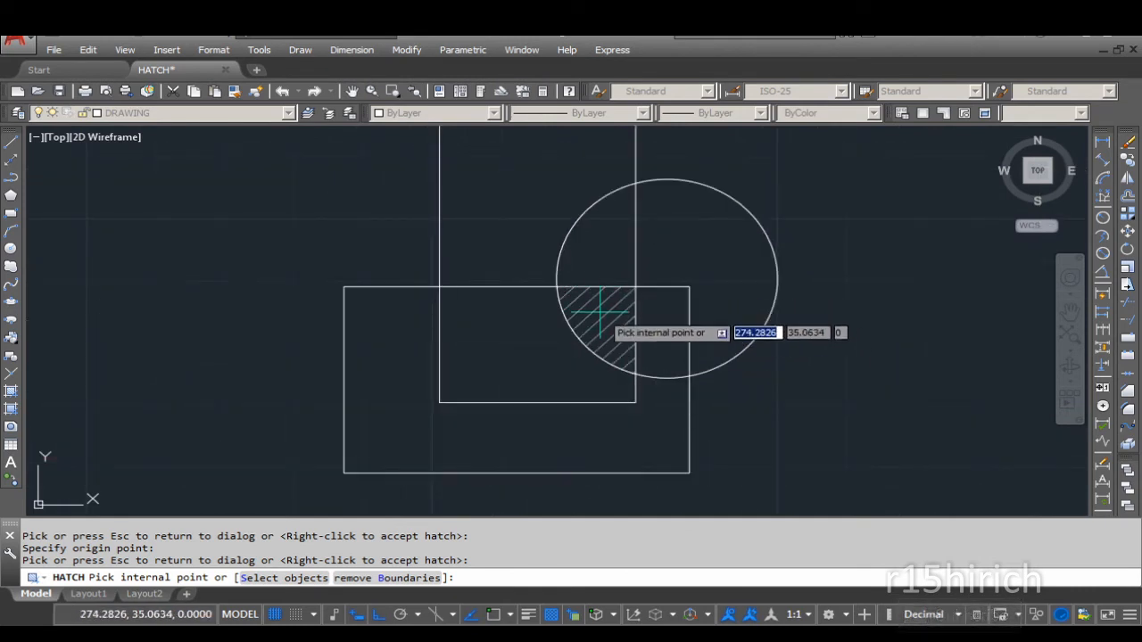
click(603, 315)
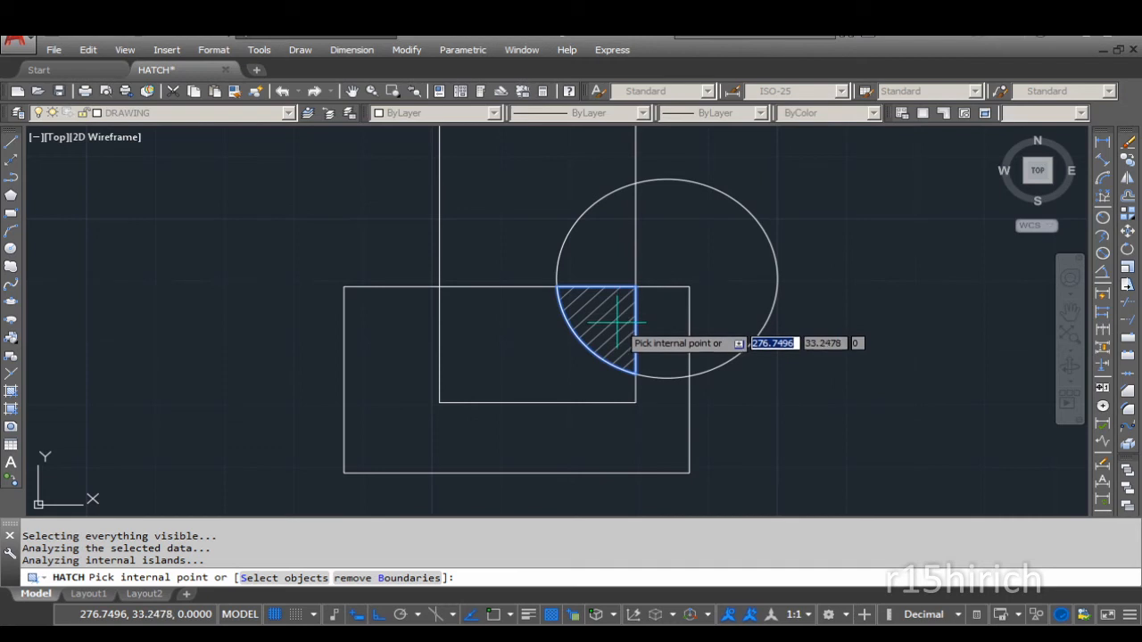
key(Return)
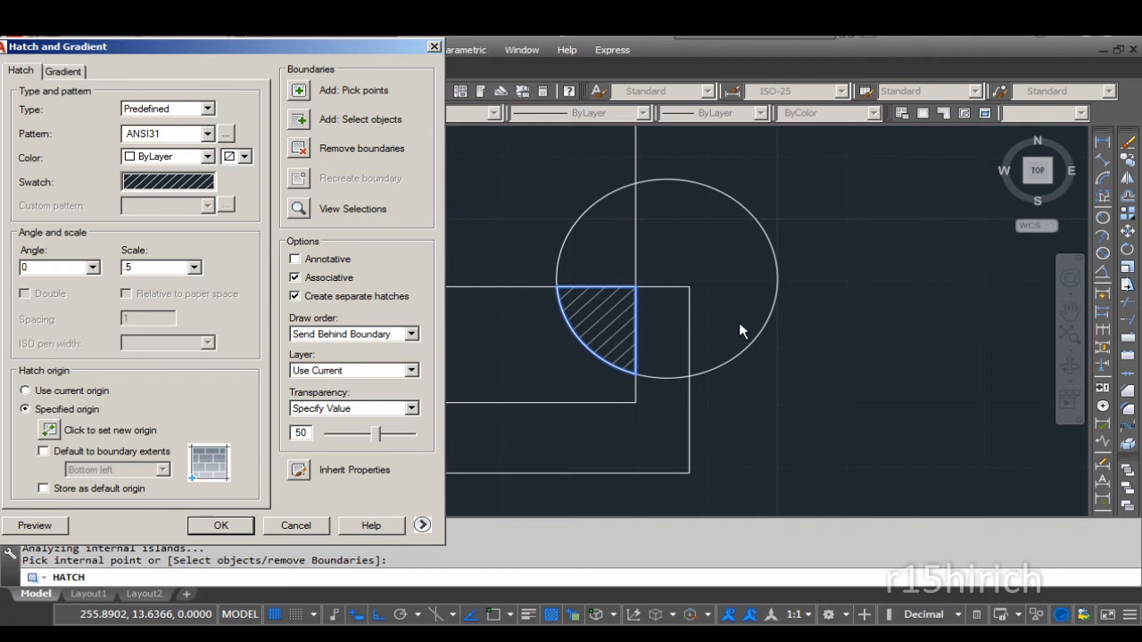
Add the large rectangle beside the small one as a boundary by selecting the object, and preview the hatch
click(299, 127)
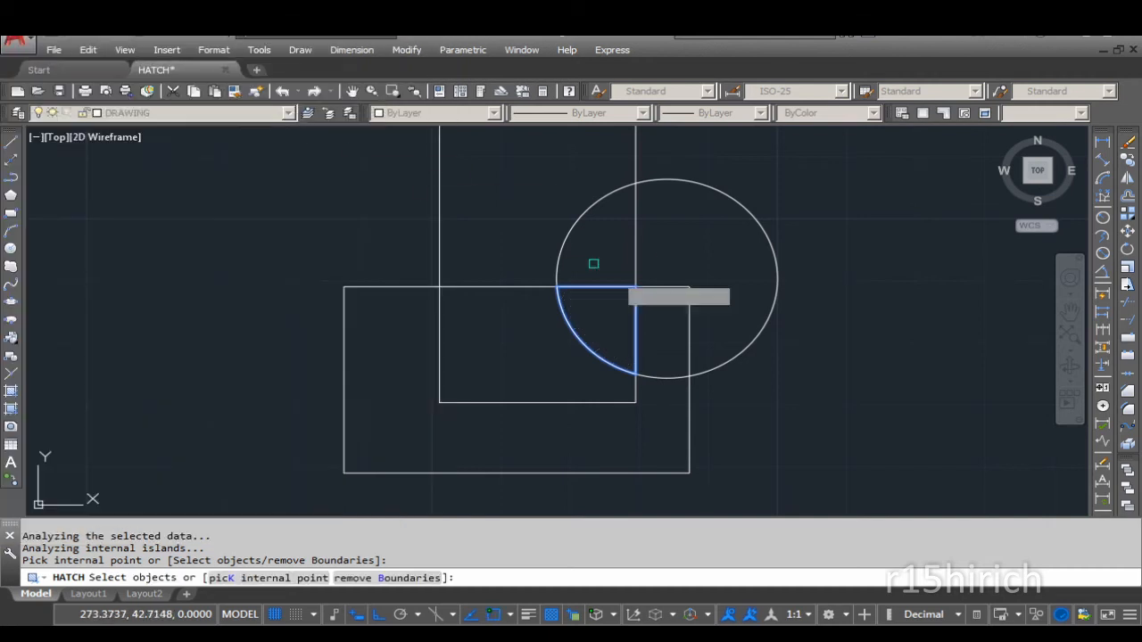
scroll(705, 326, down, 8)
scroll(527, 359, up, 2)
scroll(527, 360, up, 4)
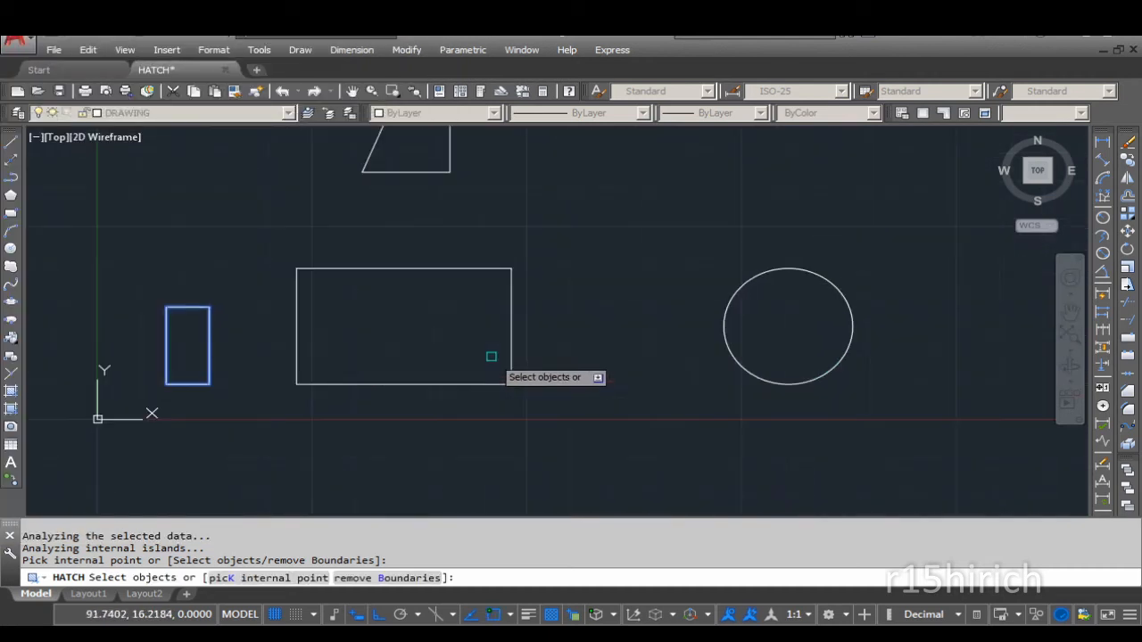
click(514, 353)
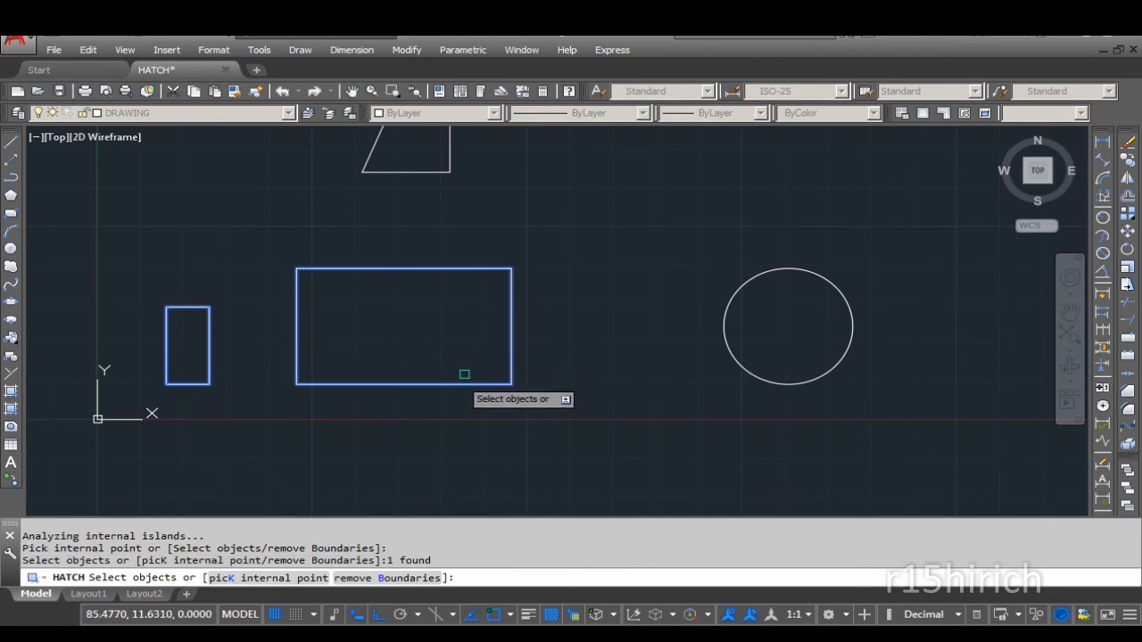
key(Return)
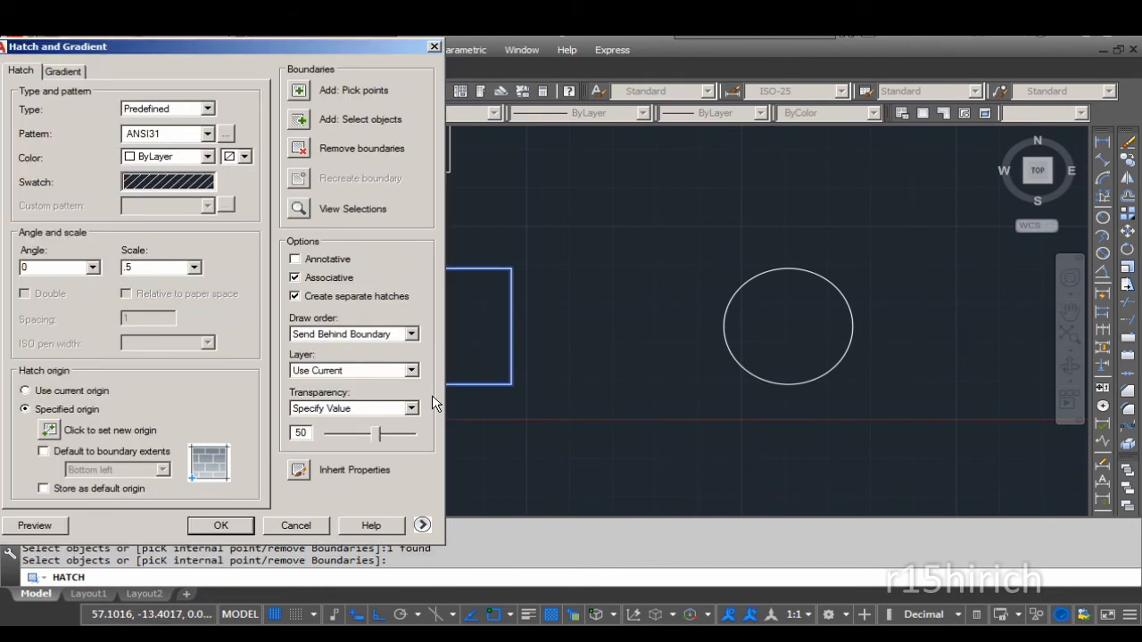
click(57, 526)
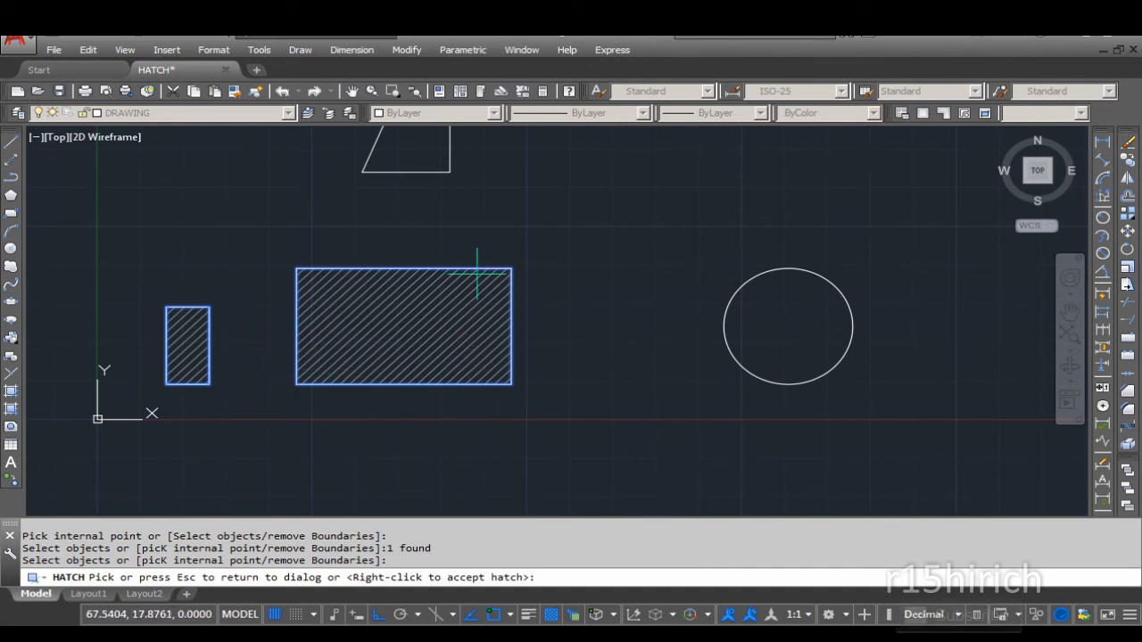
key(Escape)
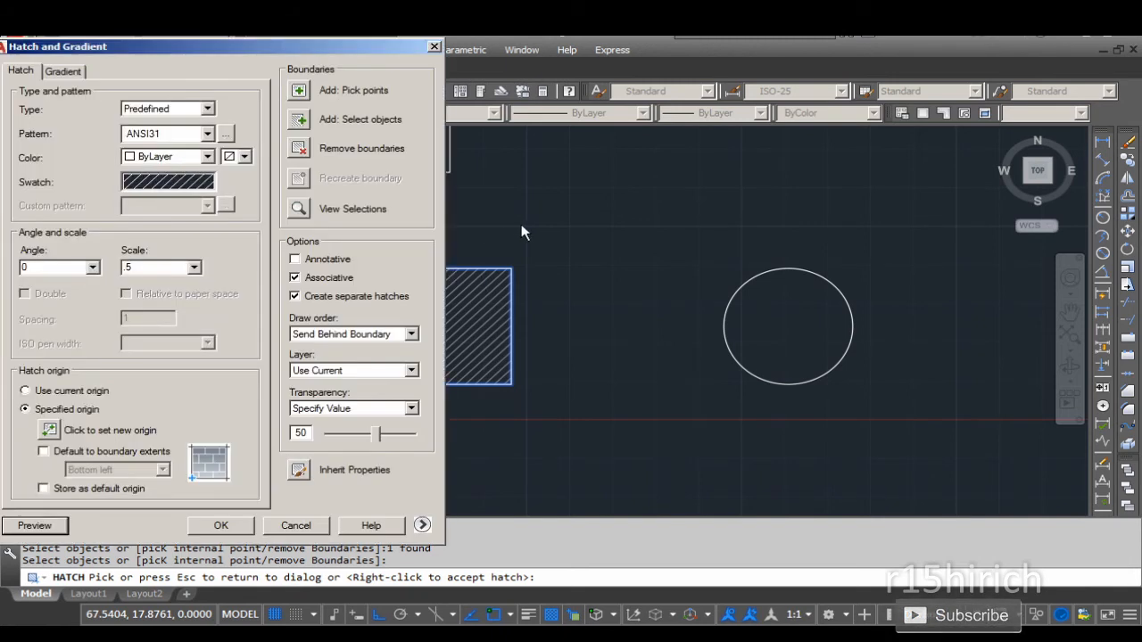
Add the four lines of the trapezoid above the large rectangle as a hatch boundary by selecting objects, and preview the hatch
click(298, 119)
middle_drag(379, 150, 402, 294)
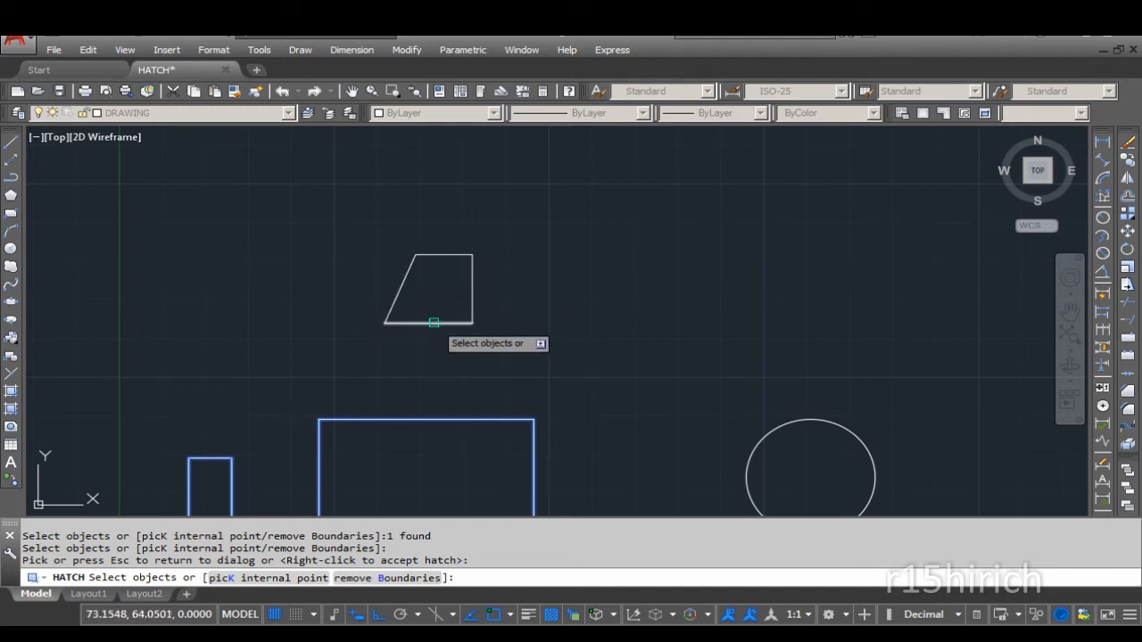
click(433, 322)
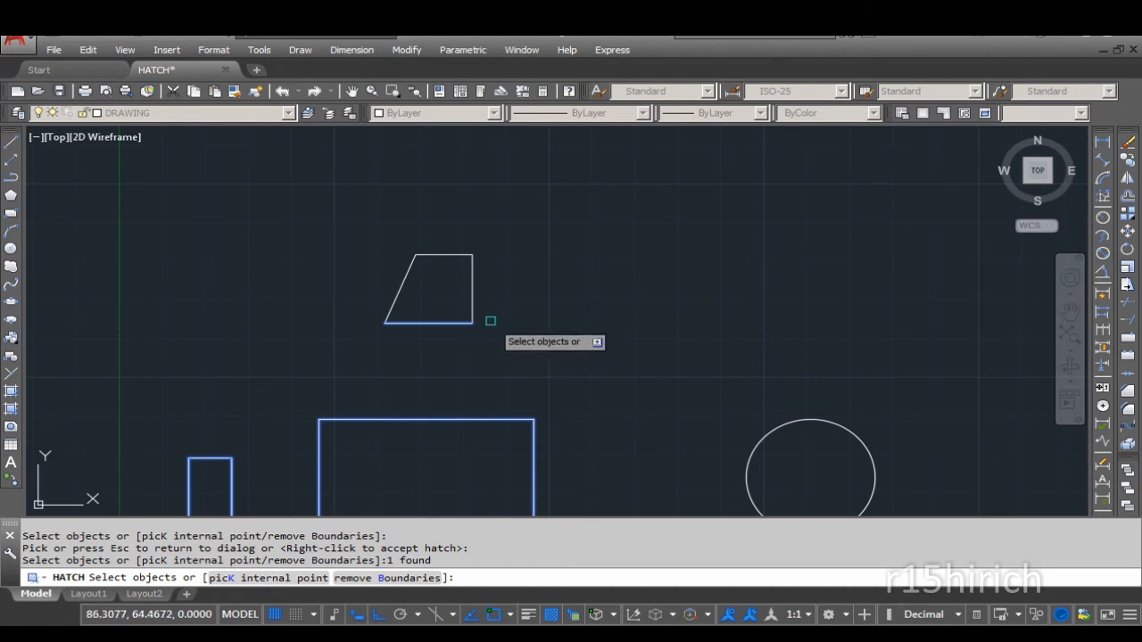
click(476, 307)
click(457, 255)
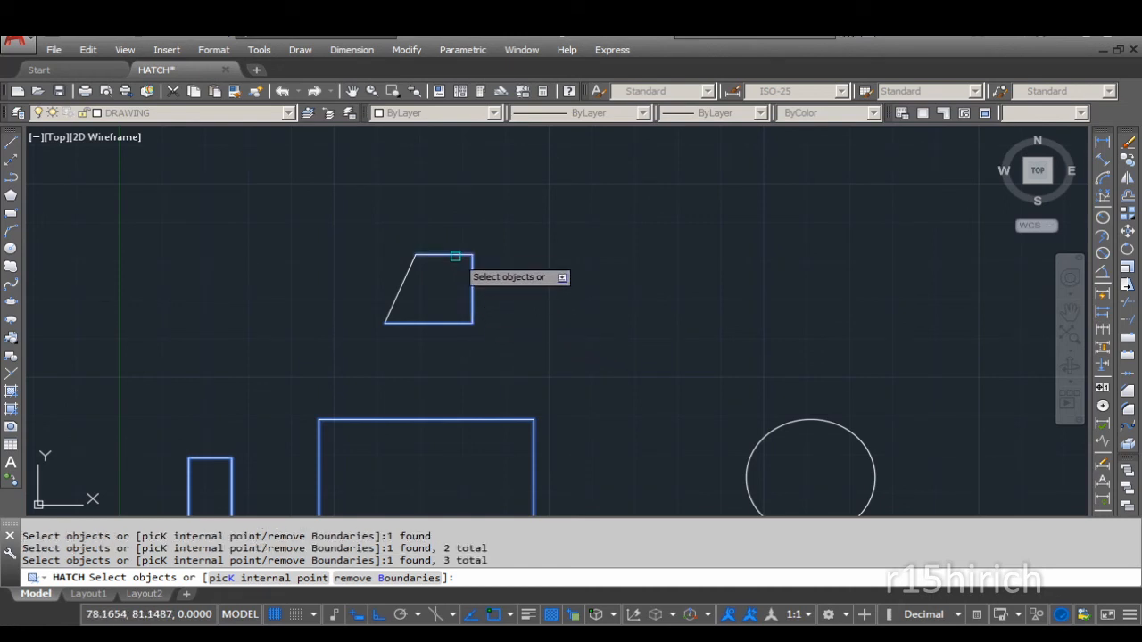
click(409, 270)
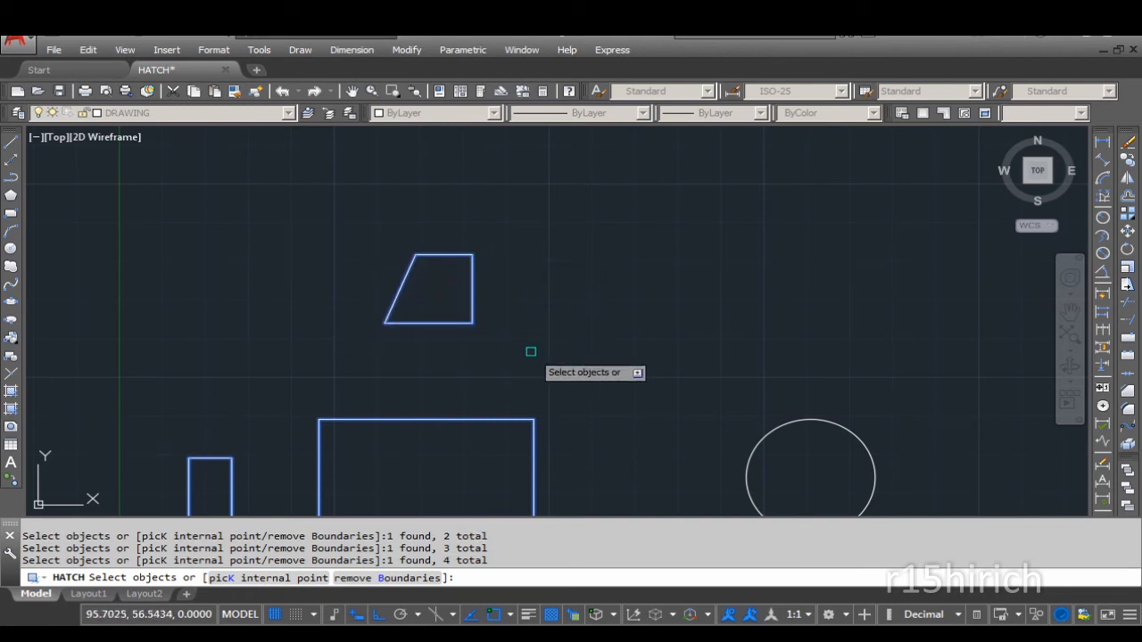
key(Return)
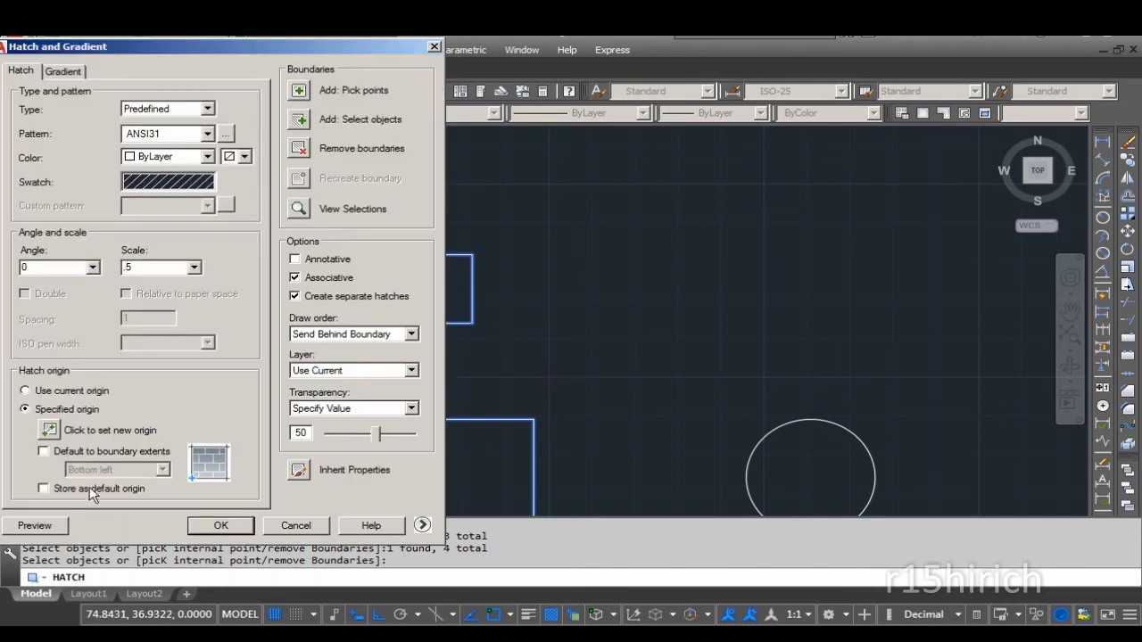
click(38, 524)
Examine the hatch preview in the trapezoid, both separate rectangles and the circle-rectangle intersection, and return to the hatch settings
scroll(431, 275, up, 6)
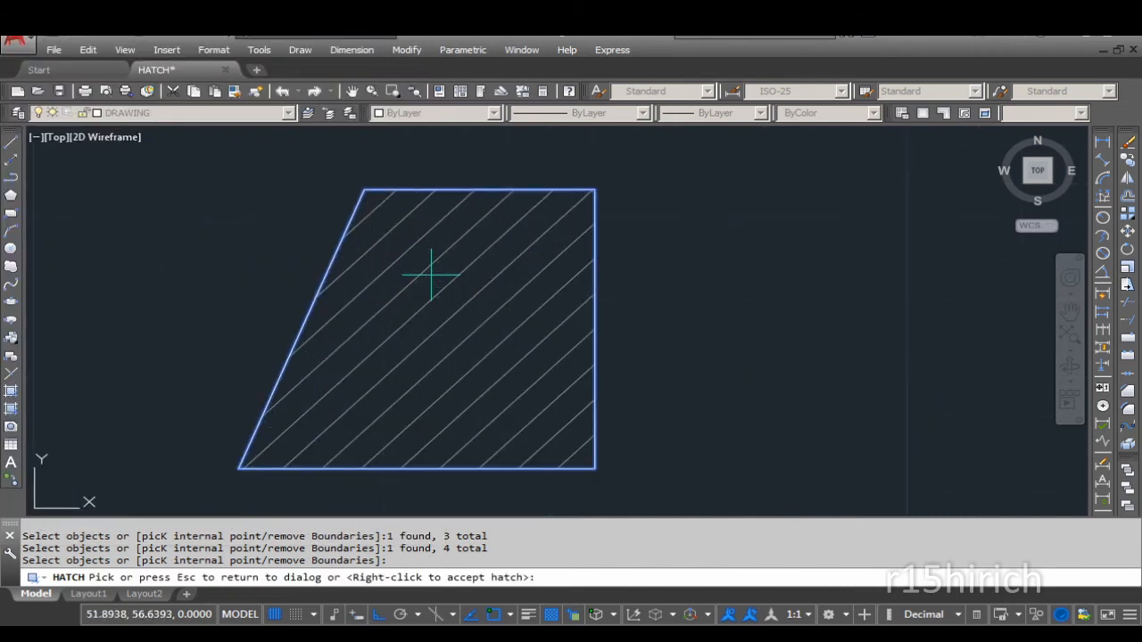
scroll(431, 275, down, 4)
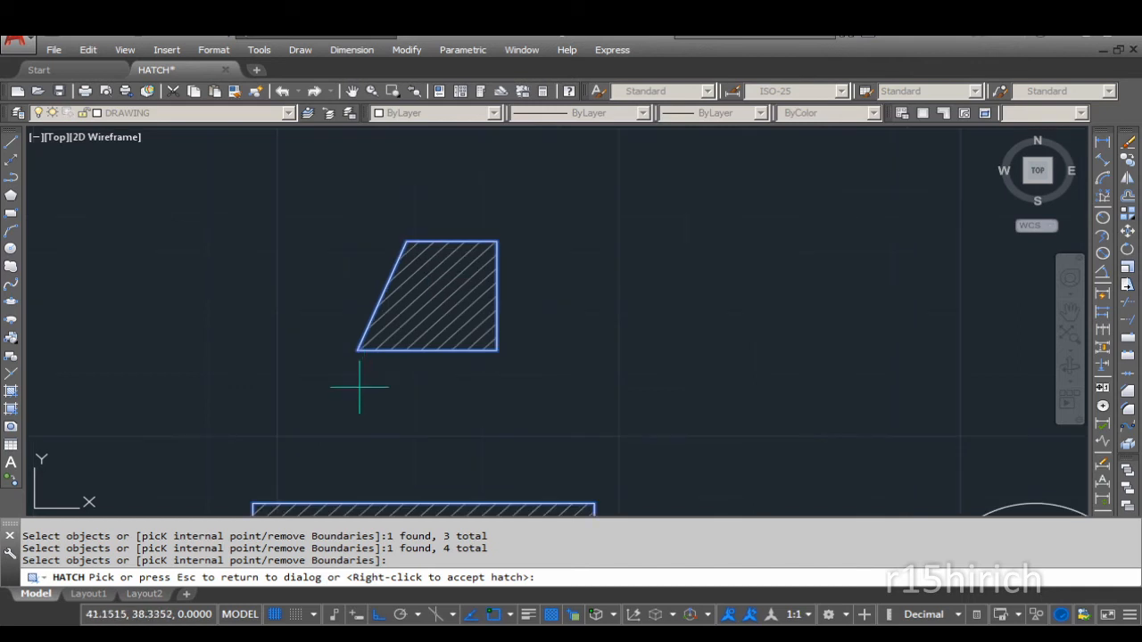
scroll(377, 321, up, 7)
scroll(390, 325, down, 9)
scroll(390, 325, down, 4)
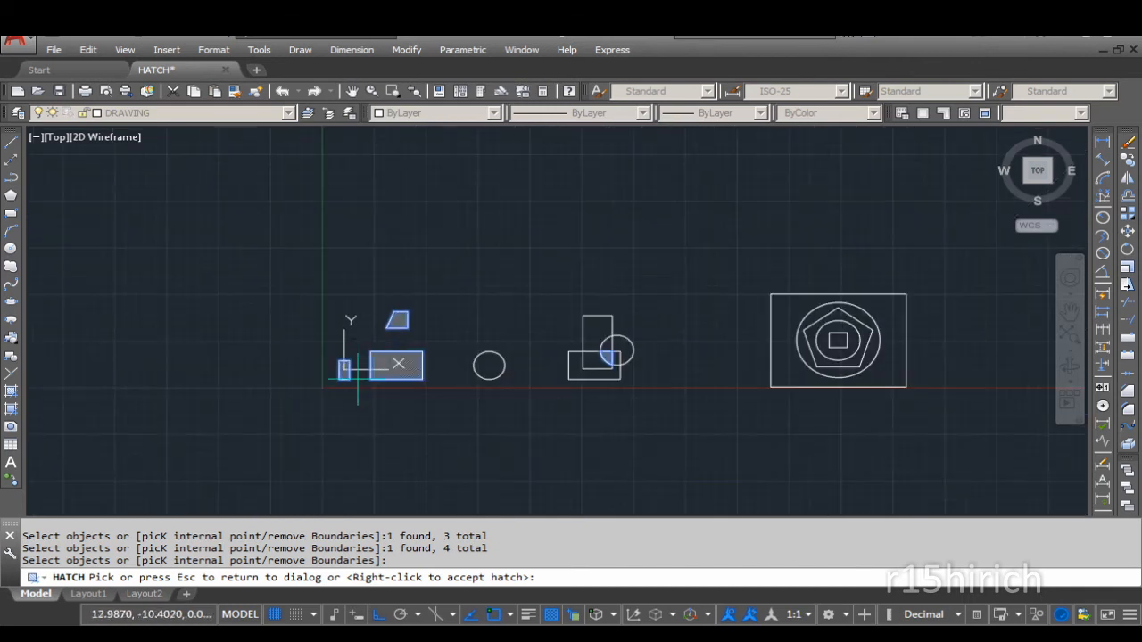
scroll(348, 373, up, 4)
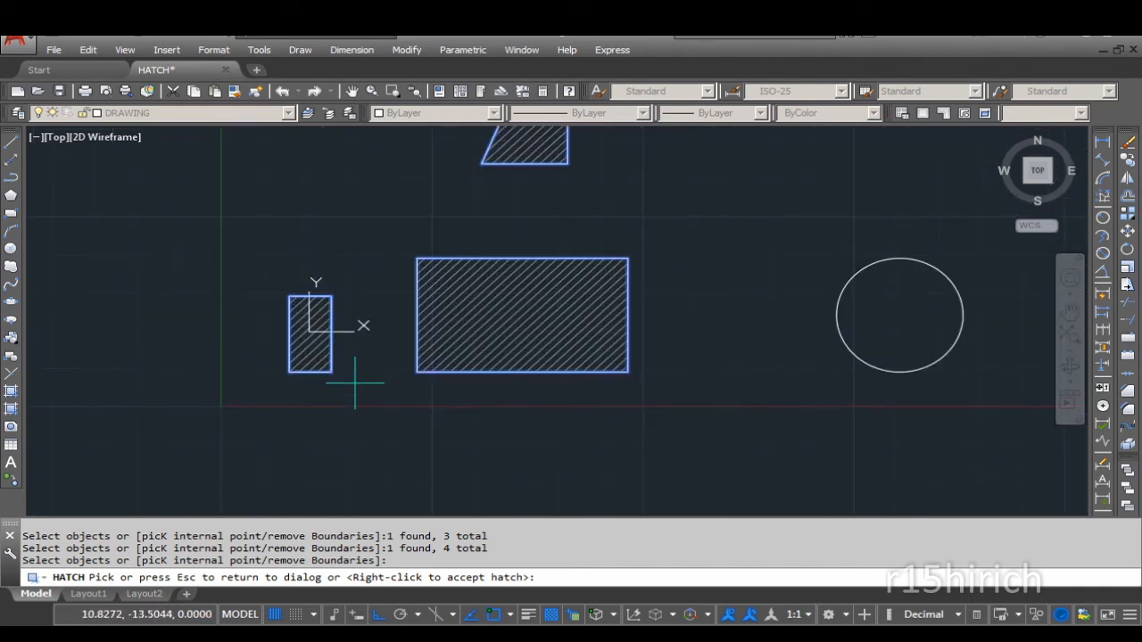
scroll(312, 392, up, 4)
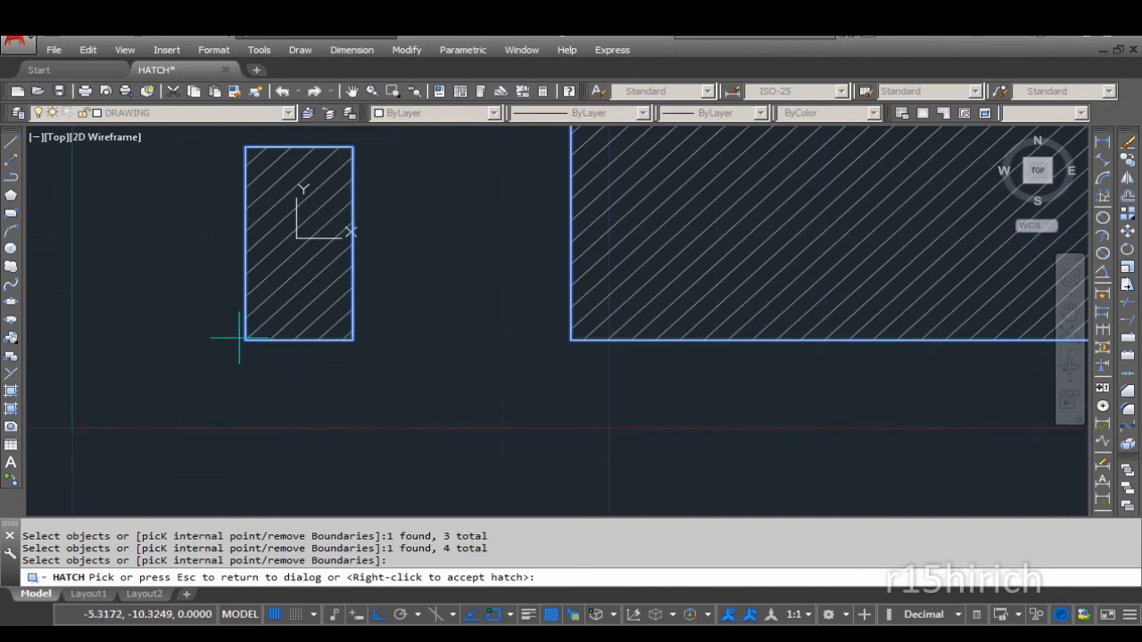
scroll(248, 355, down, 5)
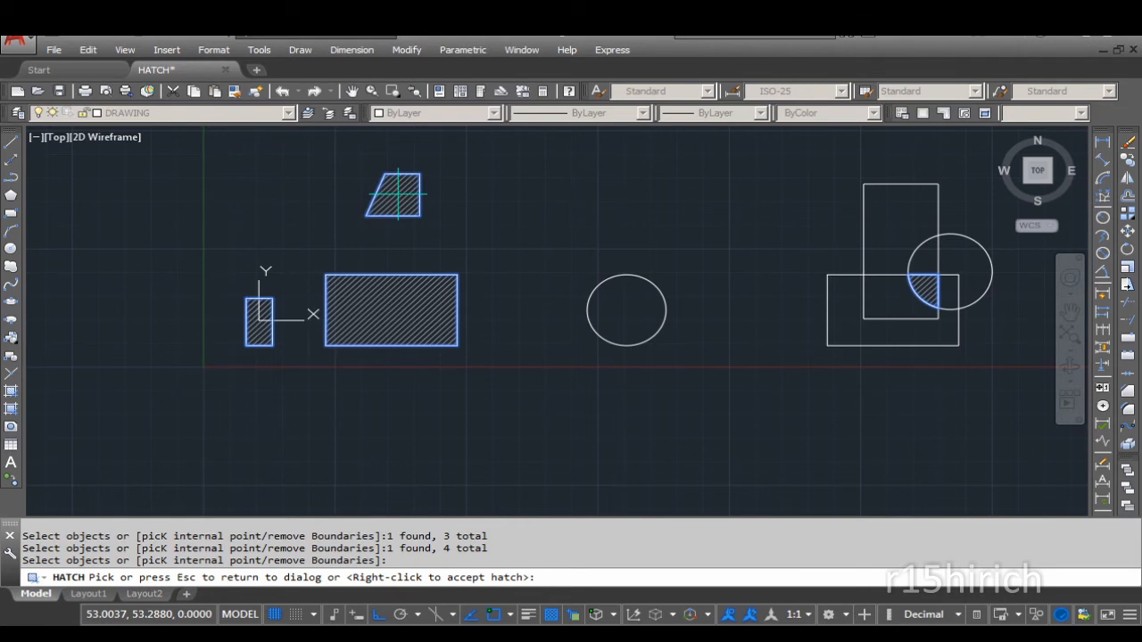
scroll(398, 195, up, 2)
middle_drag(395, 191, 459, 270)
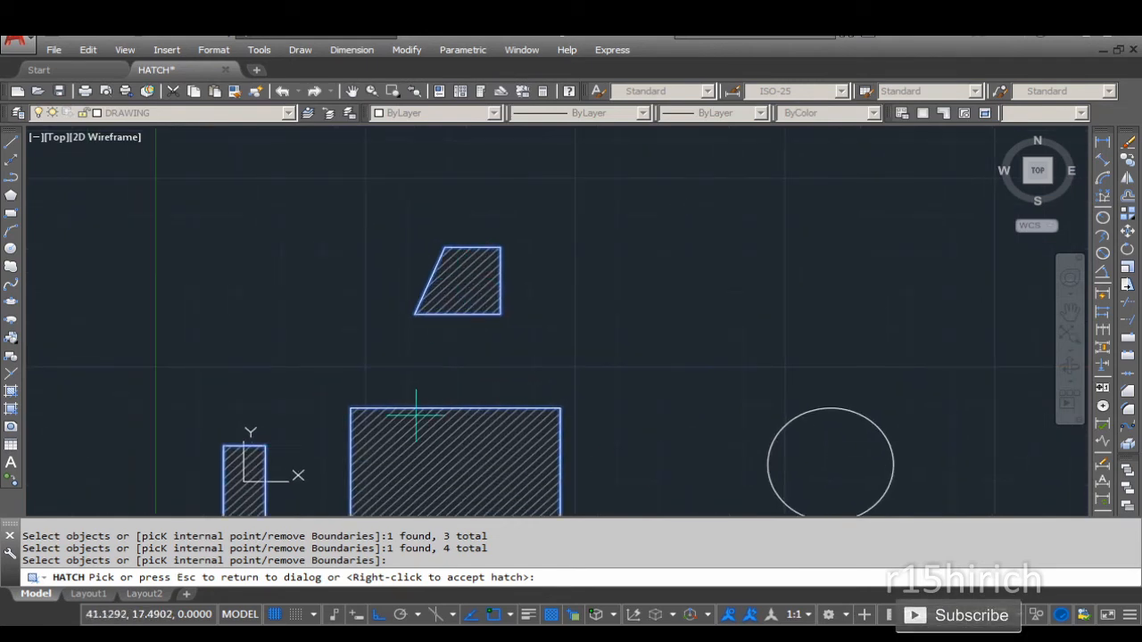
middle_drag(728, 346, 556, 300)
scroll(615, 313, down, 4)
scroll(776, 341, up, 2)
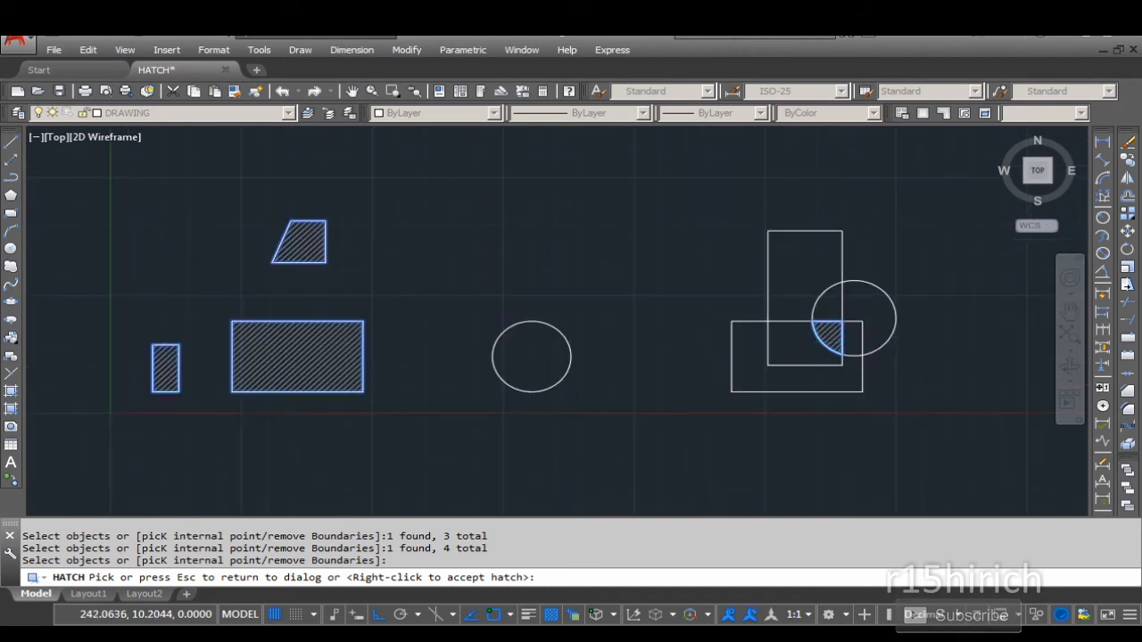
scroll(798, 345, up, 2)
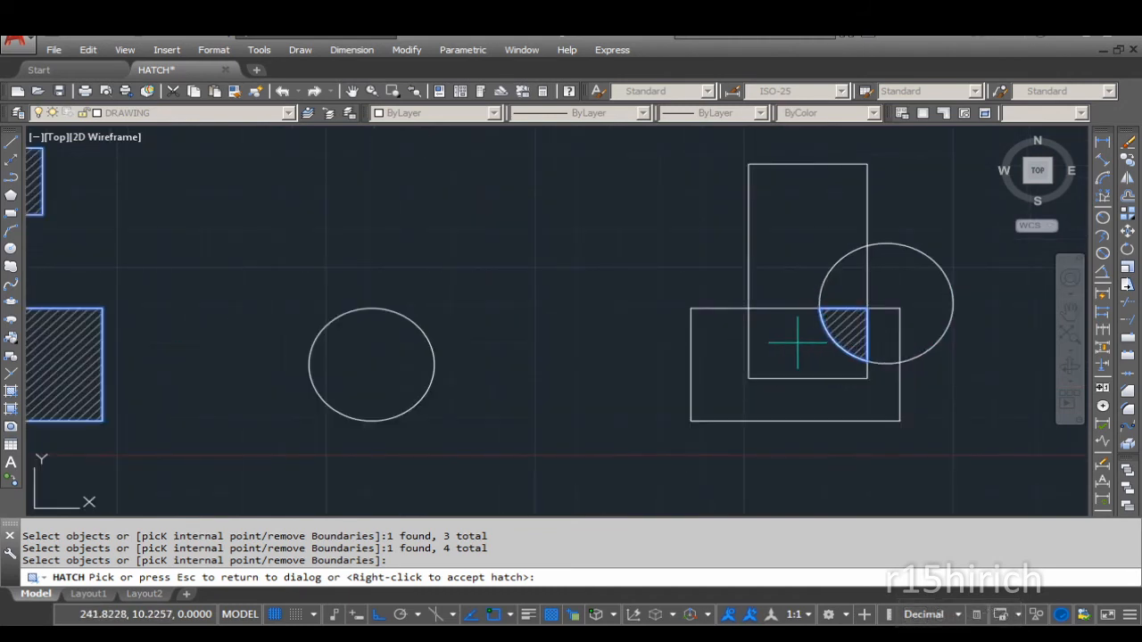
middle_drag(262, 352, 616, 403)
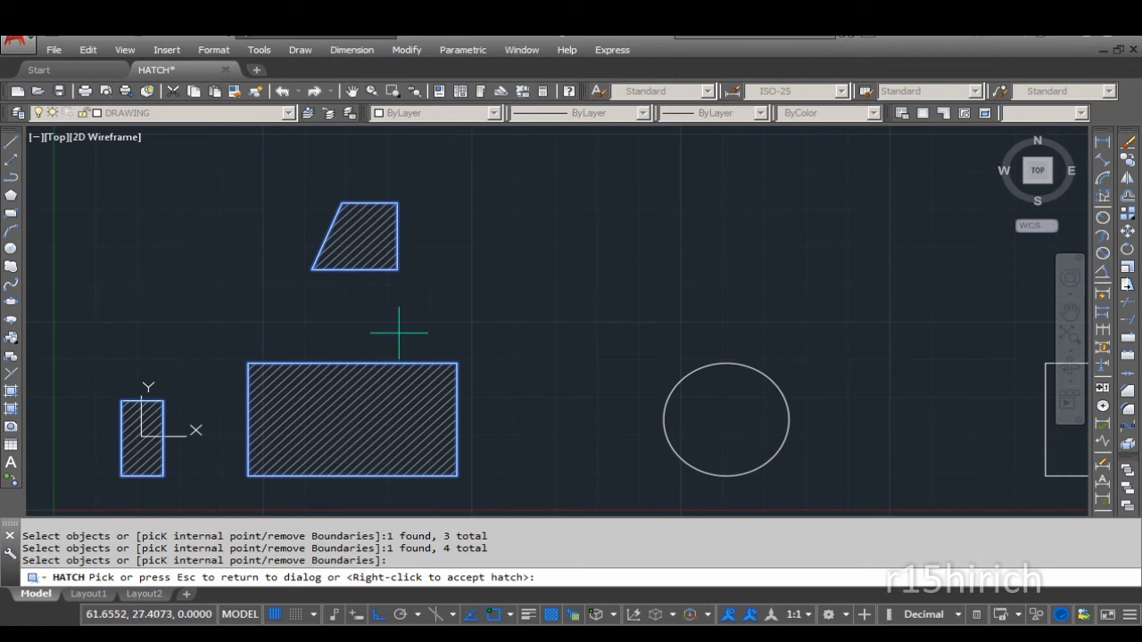
key(Escape)
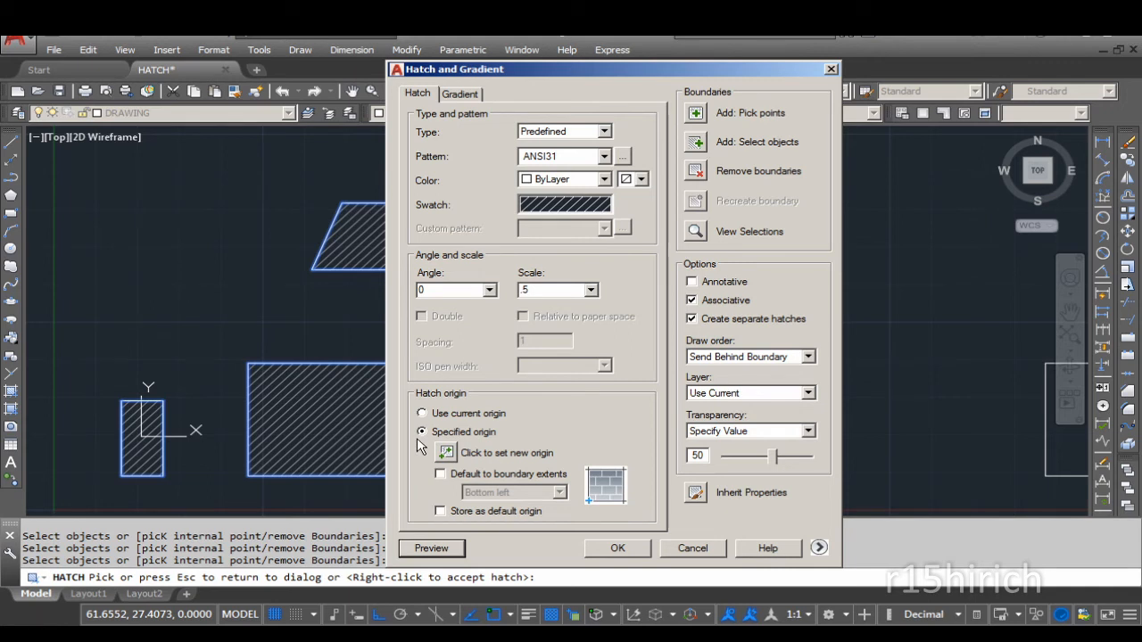
Remove the large rectangle from the hatch boundaries and preview the remaining hatched areas
click(697, 171)
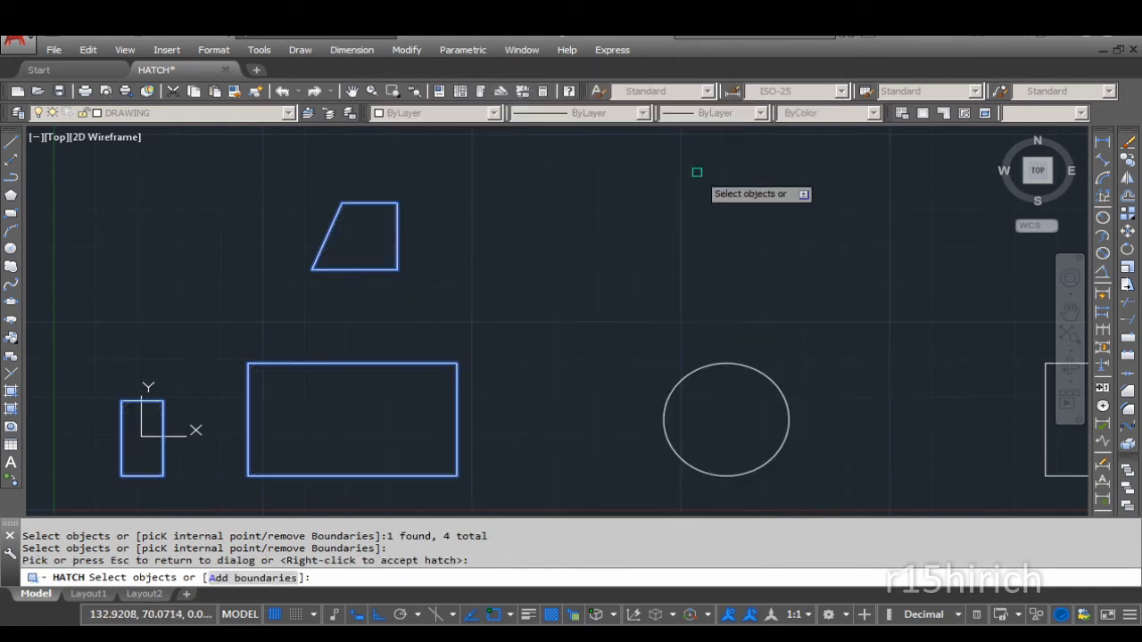
scroll(609, 286, down, 2)
click(489, 376)
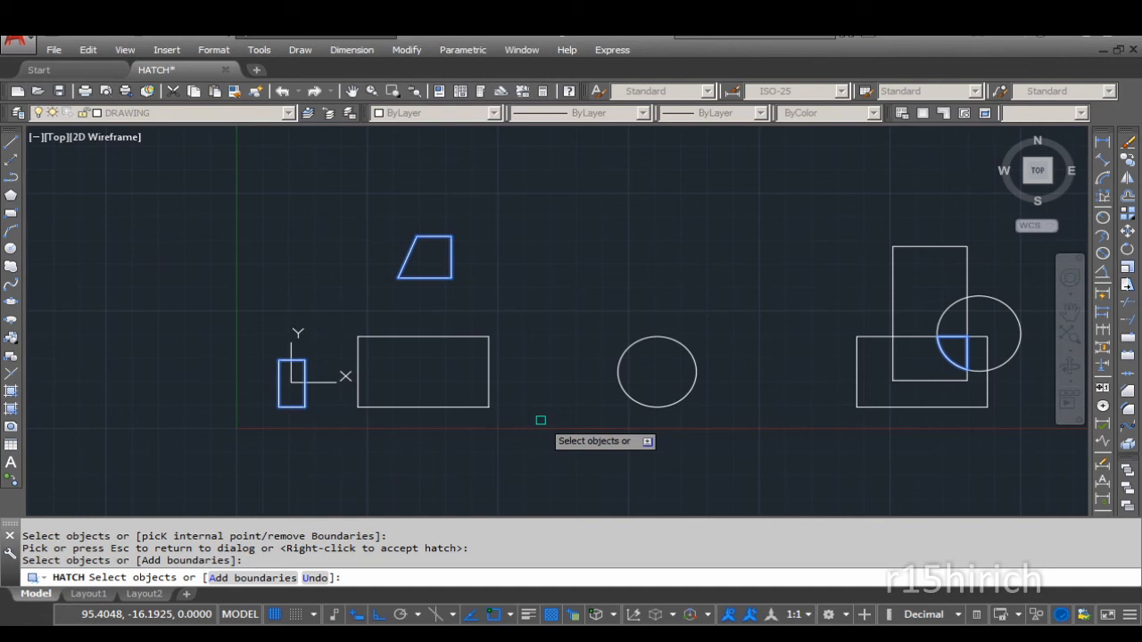
key(Return)
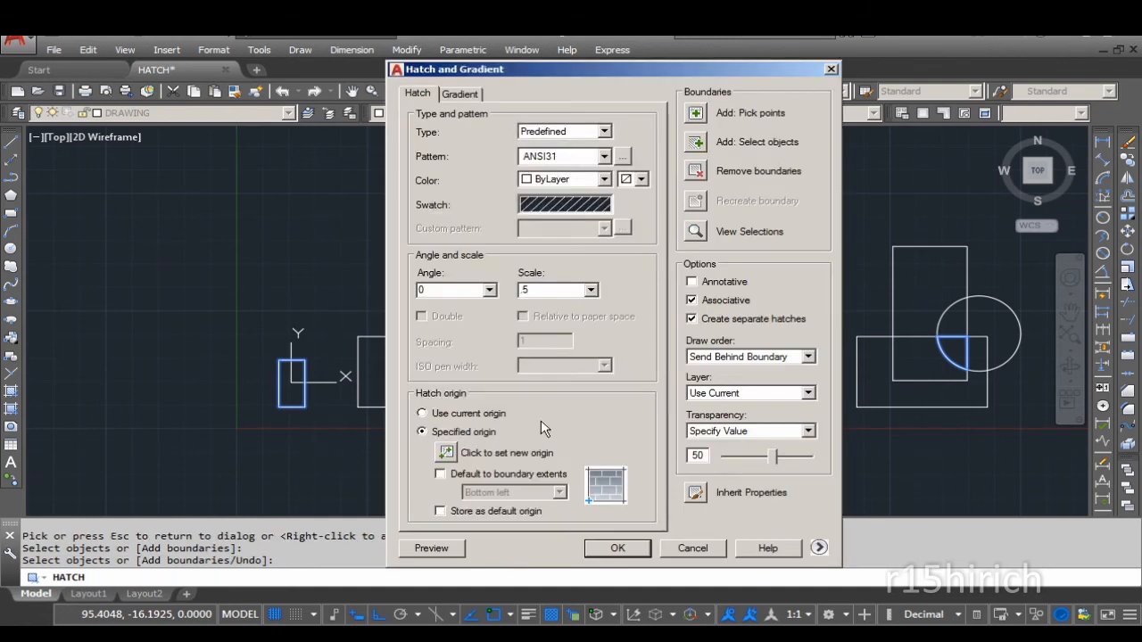
click(432, 549)
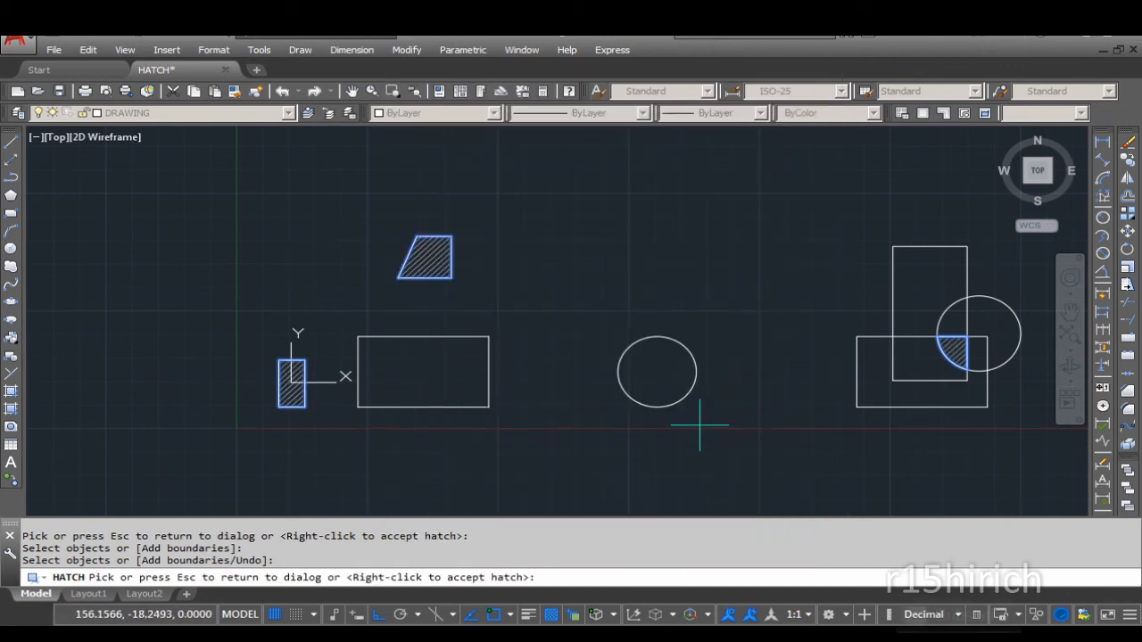
key(Escape)
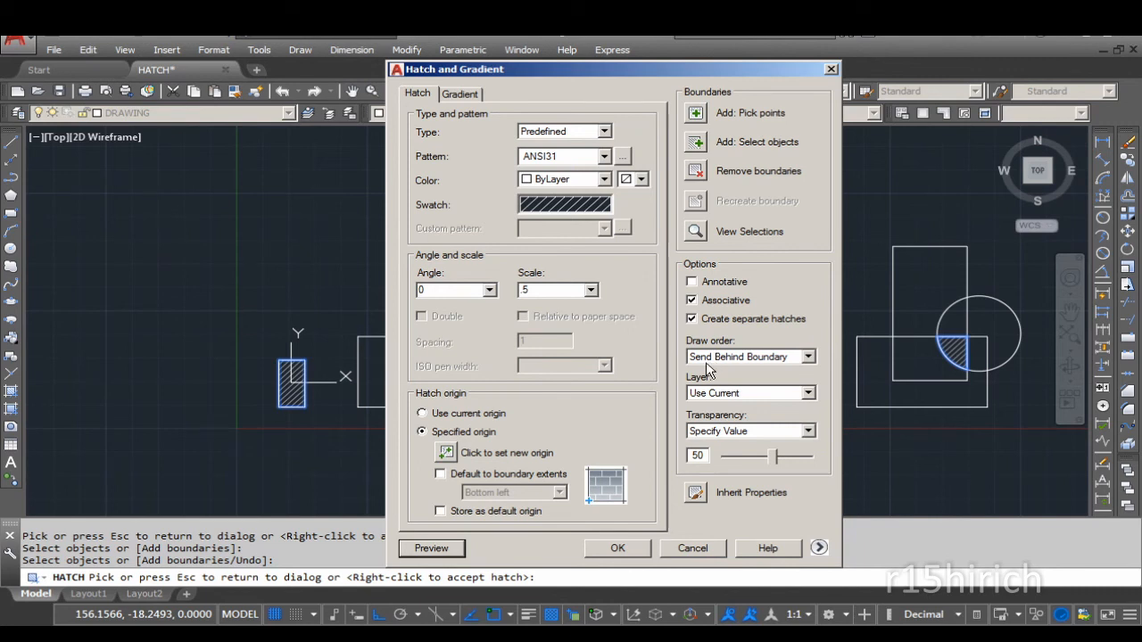
Review the hatch draw order options, keeping Send Behind Boundary, and reposition the hatch dialog
click(778, 357)
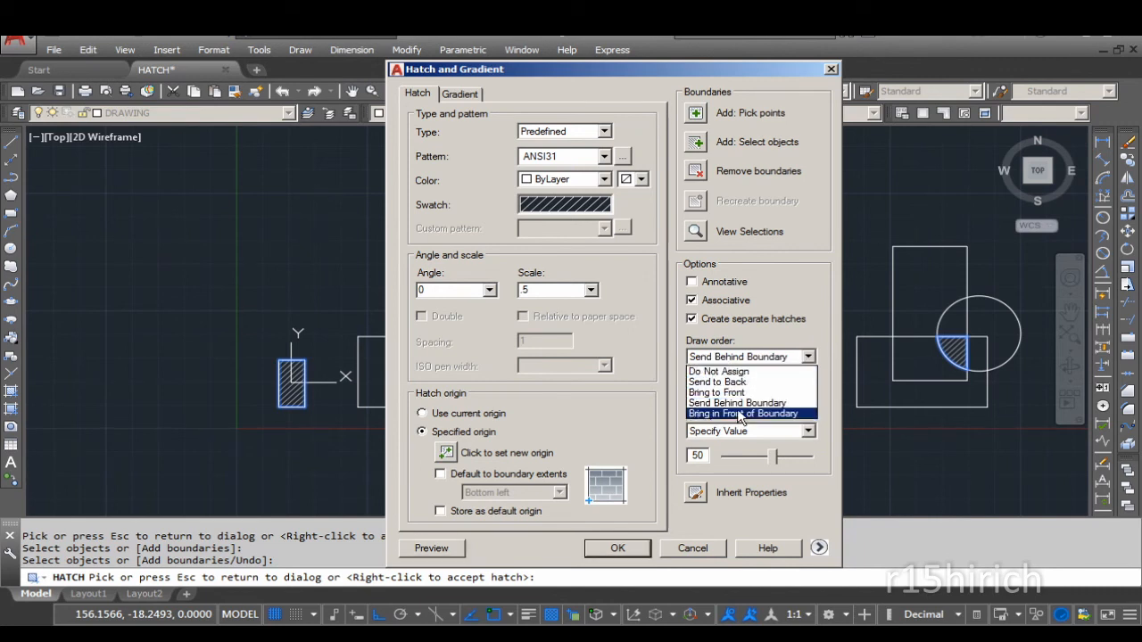
click(774, 356)
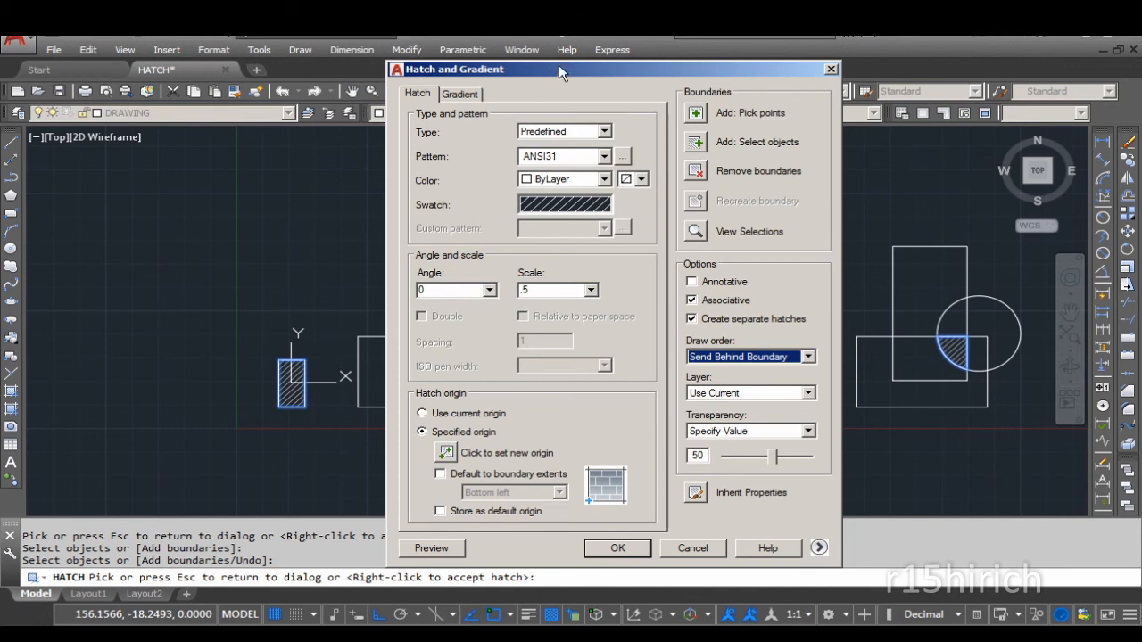
drag(559, 68, 693, 217)
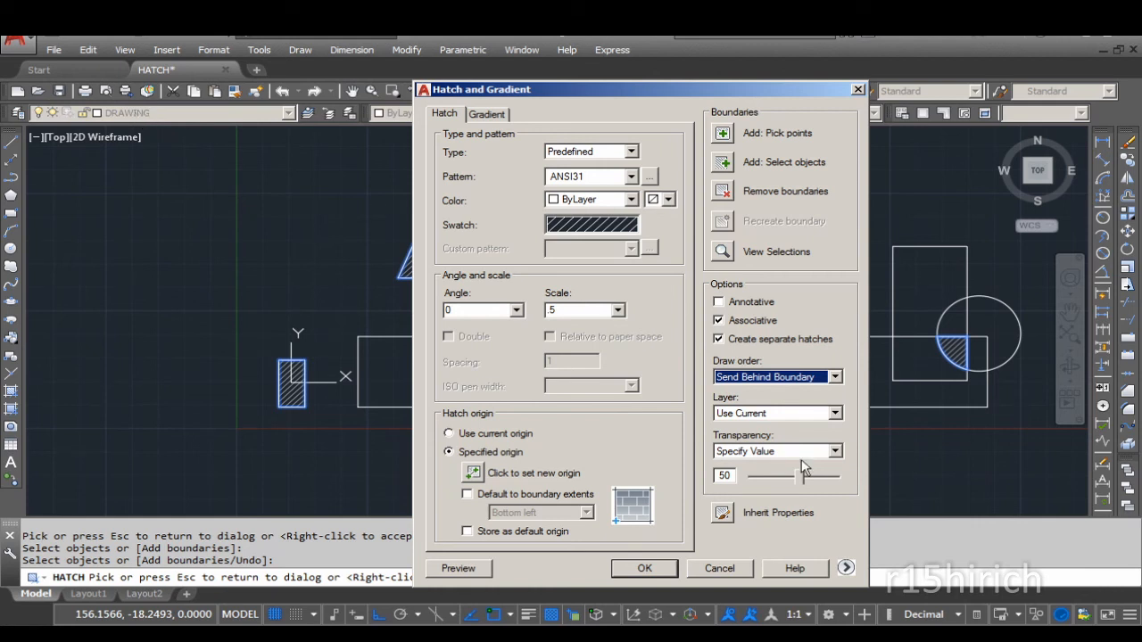
Assign the hatch to the HATCH 1 layer and preview it
click(772, 416)
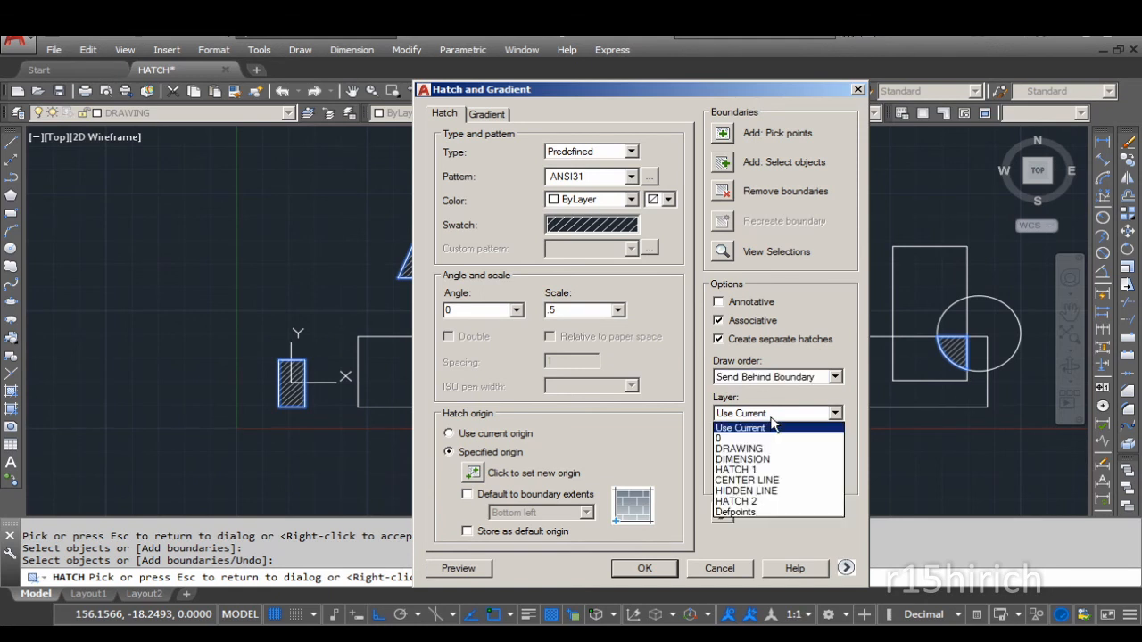
click(749, 470)
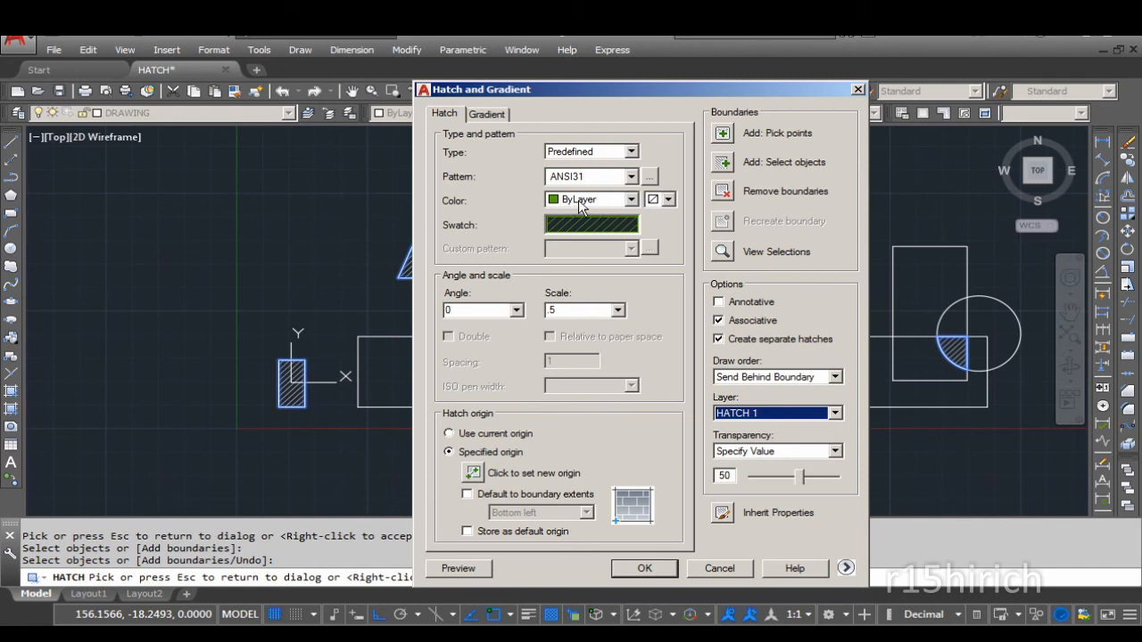
click(458, 569)
Examine how the HATCH 1 layer's color appears in the previewed intersection, trapezoid and small rectangle, and return to the hatch settings
middle_drag(903, 390, 668, 387)
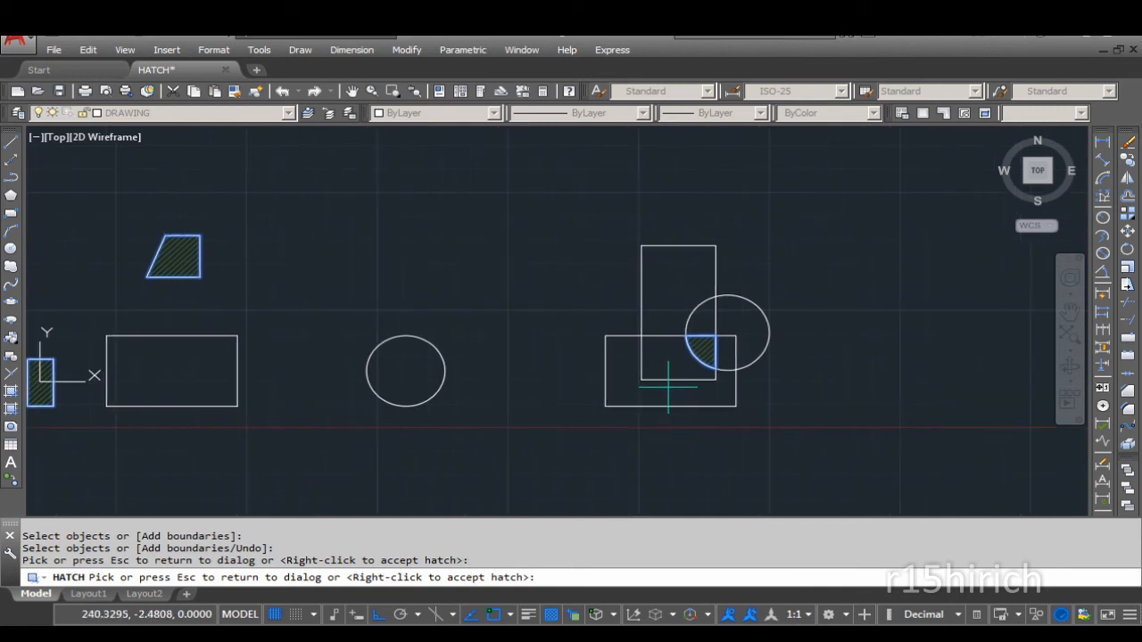
scroll(691, 360, up, 4)
scroll(842, 352, down, 3)
middle_drag(280, 354, 744, 355)
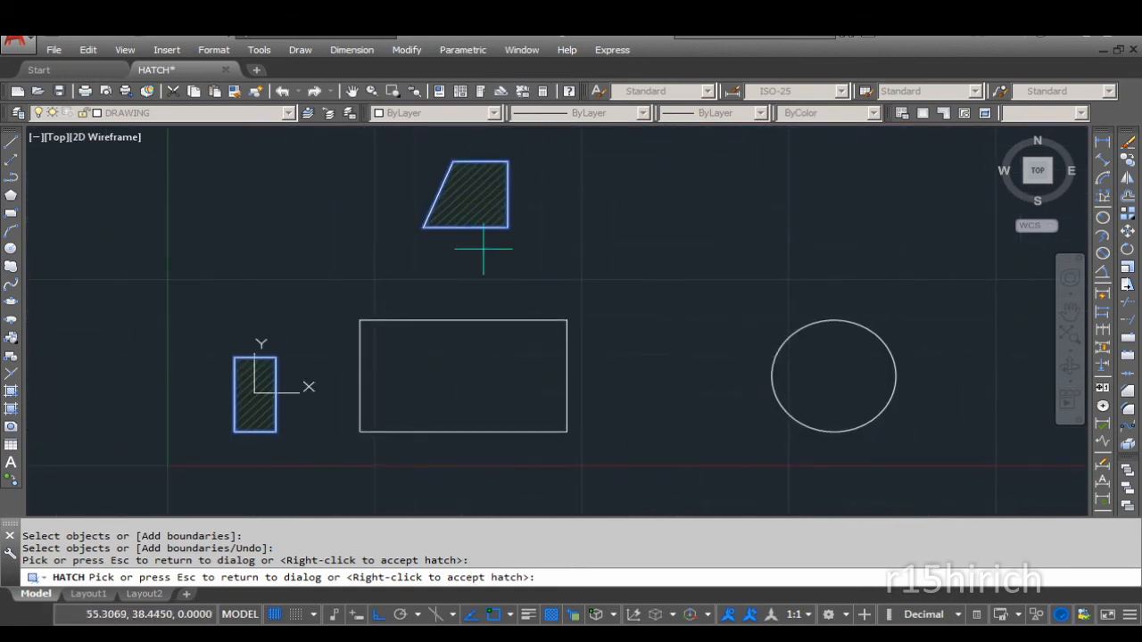
scroll(484, 250, up, 4)
scroll(369, 331, down, 4)
middle_drag(292, 388, 438, 348)
scroll(411, 348, up, 3)
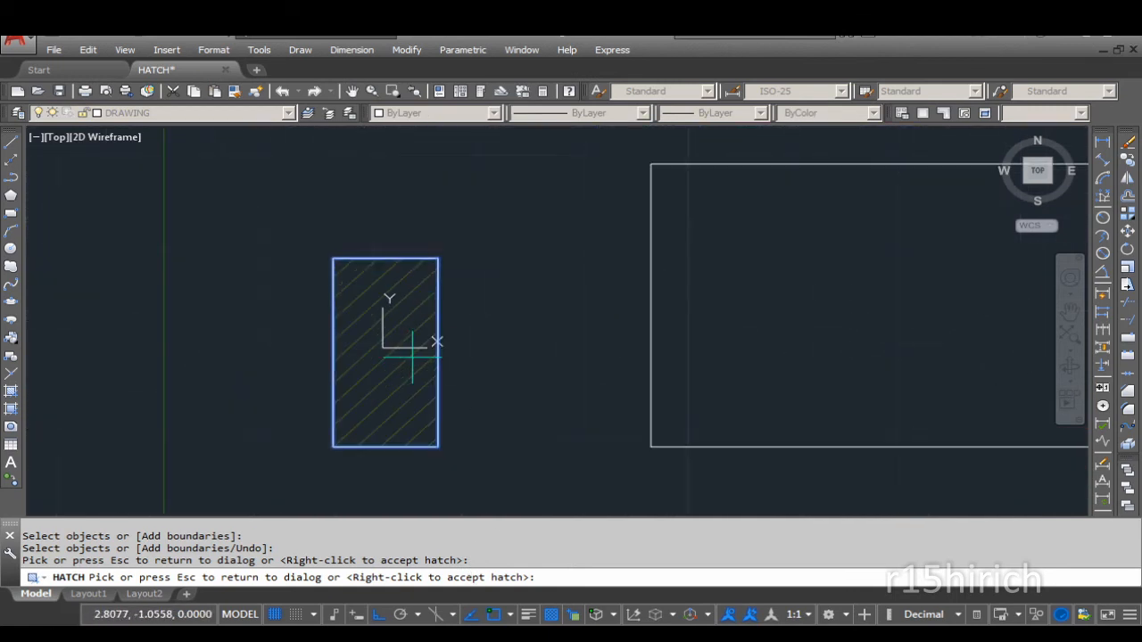
scroll(412, 357, up, 2)
key(Escape)
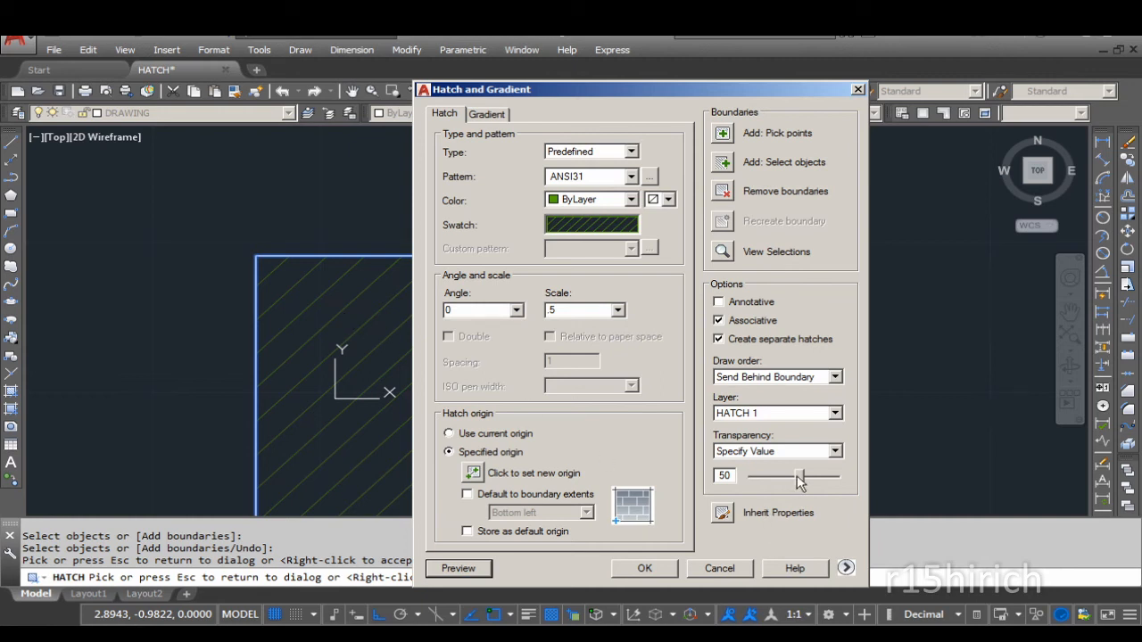
Set the hatch transparency to 0 and preview it, keeping the Specify Value transparency option
double_click(726, 476)
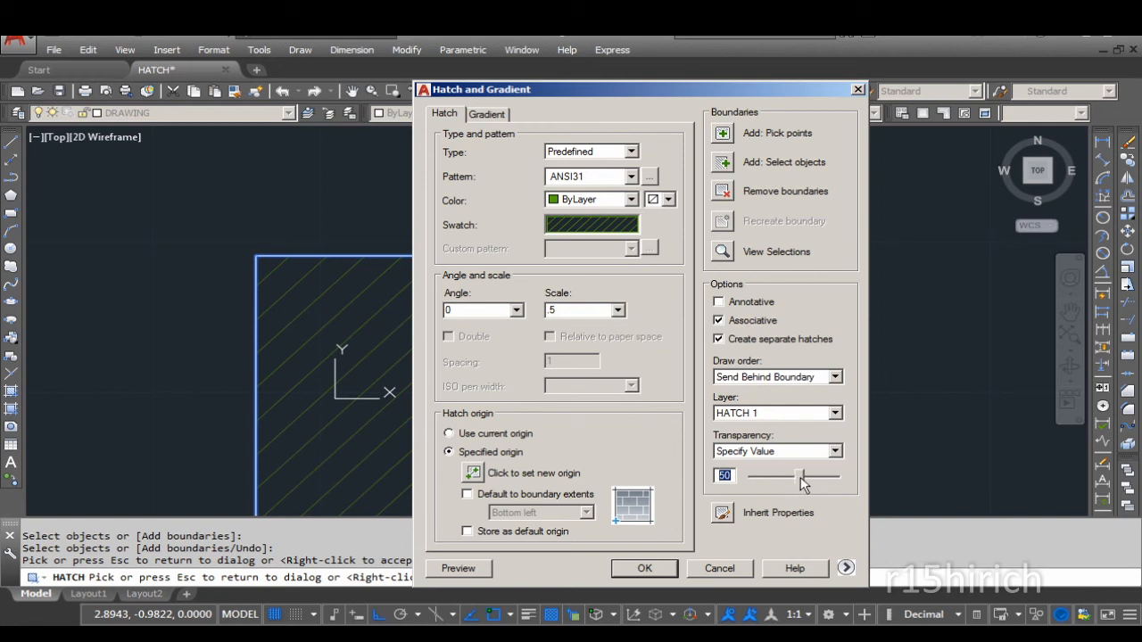
drag(801, 482, 755, 484)
click(457, 569)
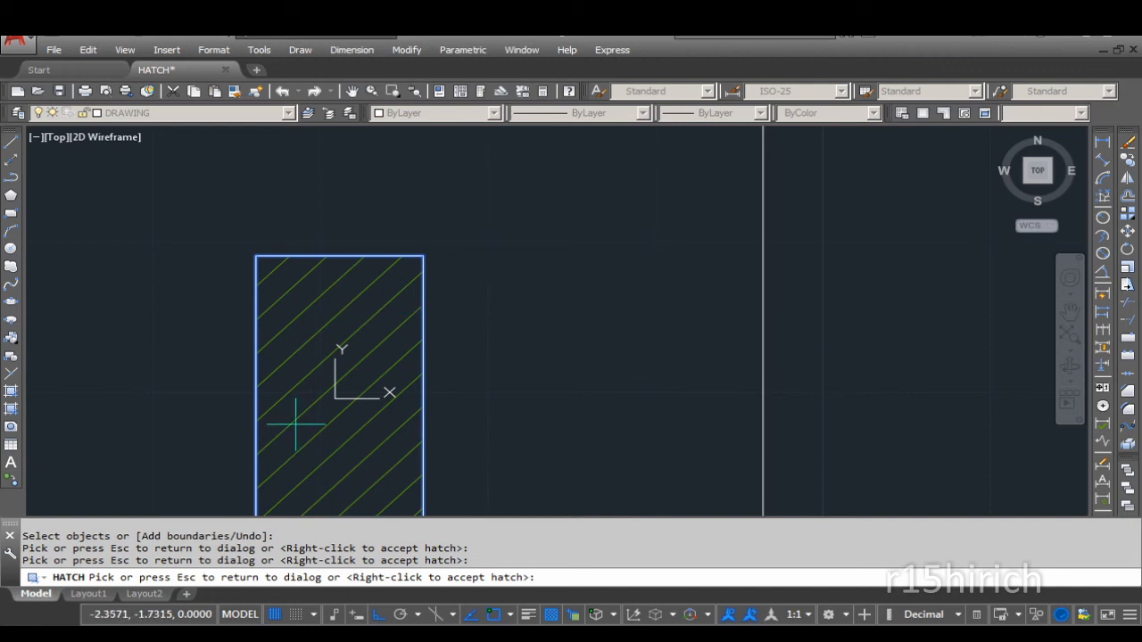
key(Return)
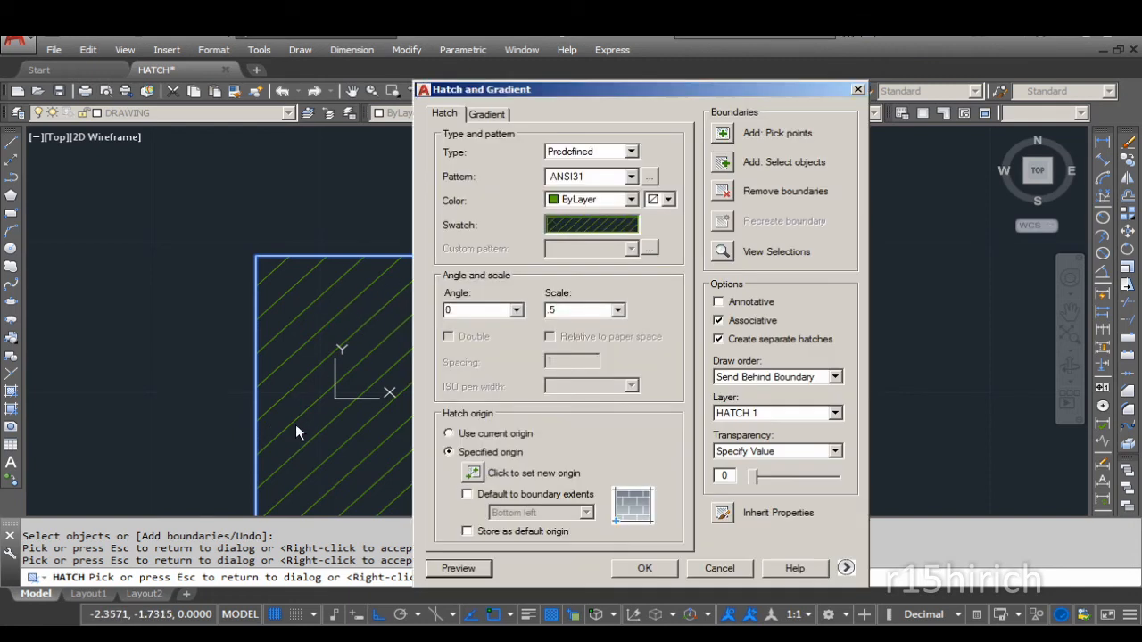
click(835, 451)
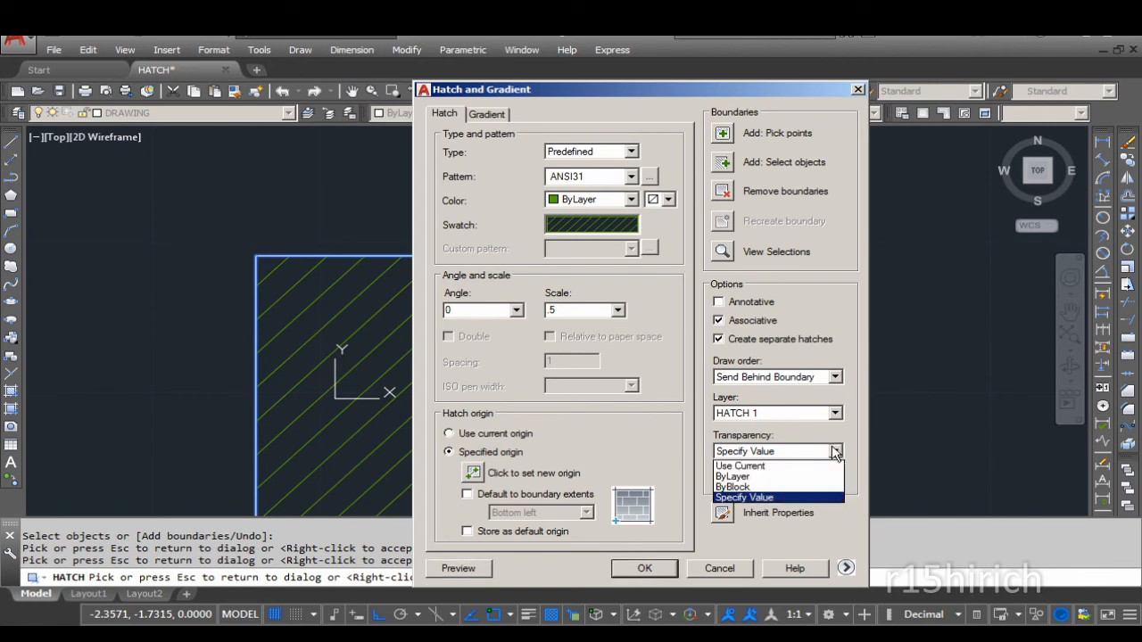
click(744, 497)
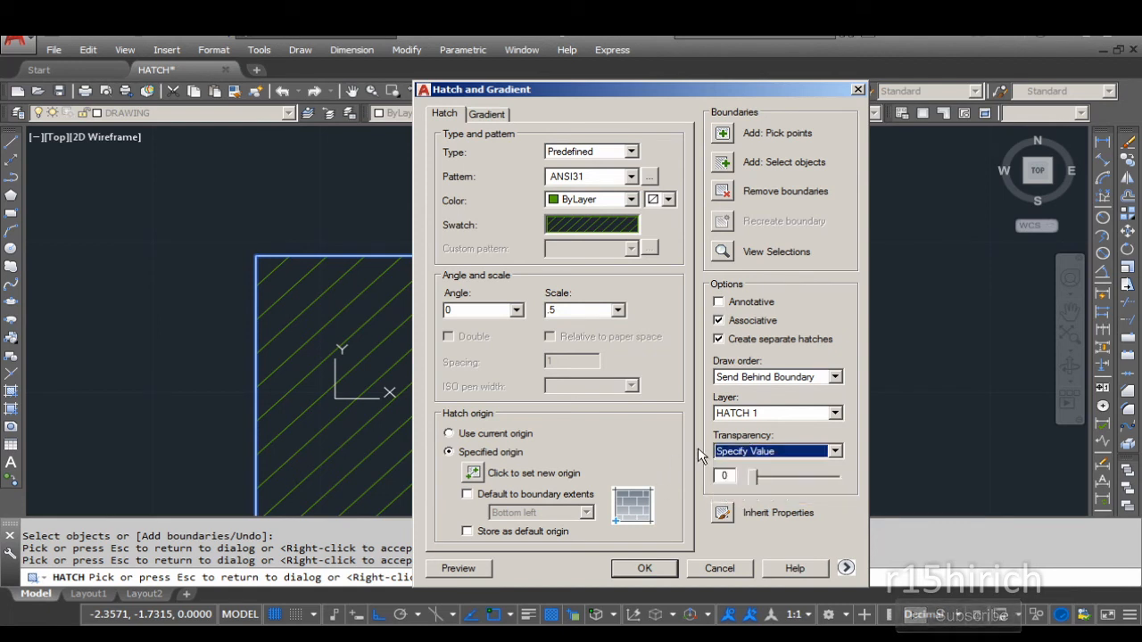
Reposition the hatch dialog, expand its advanced options and set the island display style to Normal after trying Ignore
click(734, 477)
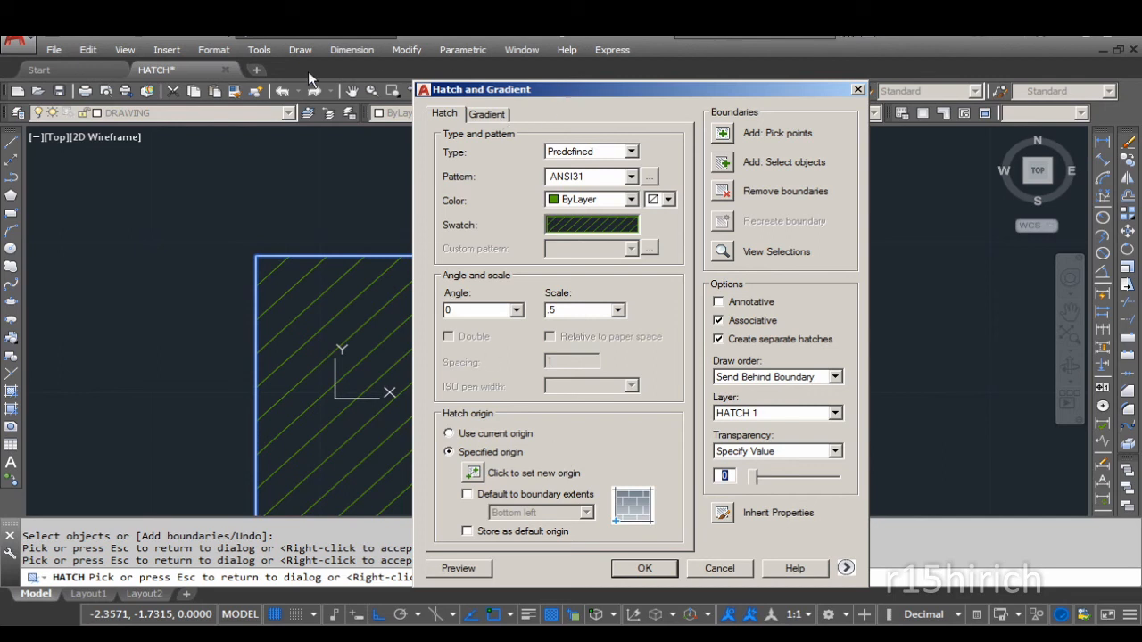
drag(308, 71, 295, 70)
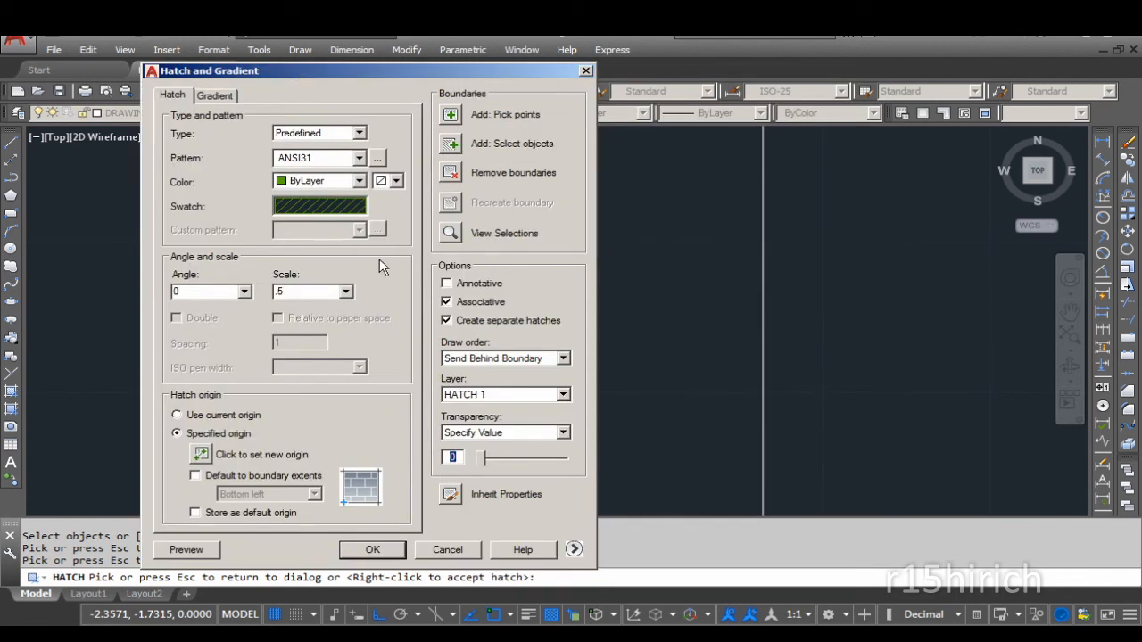
click(574, 550)
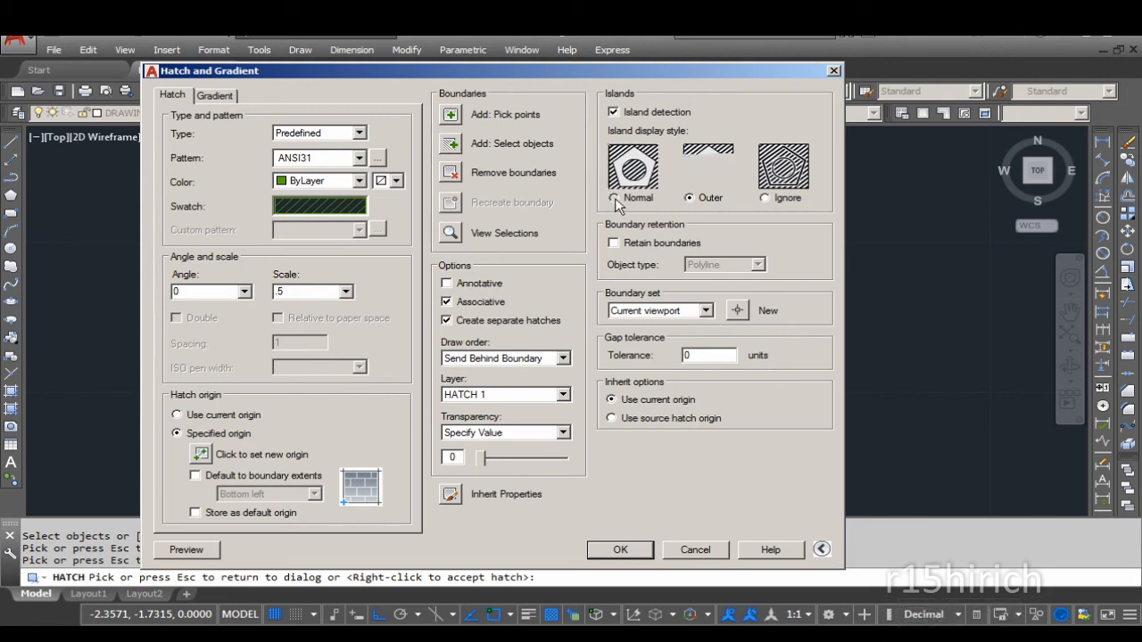
click(765, 198)
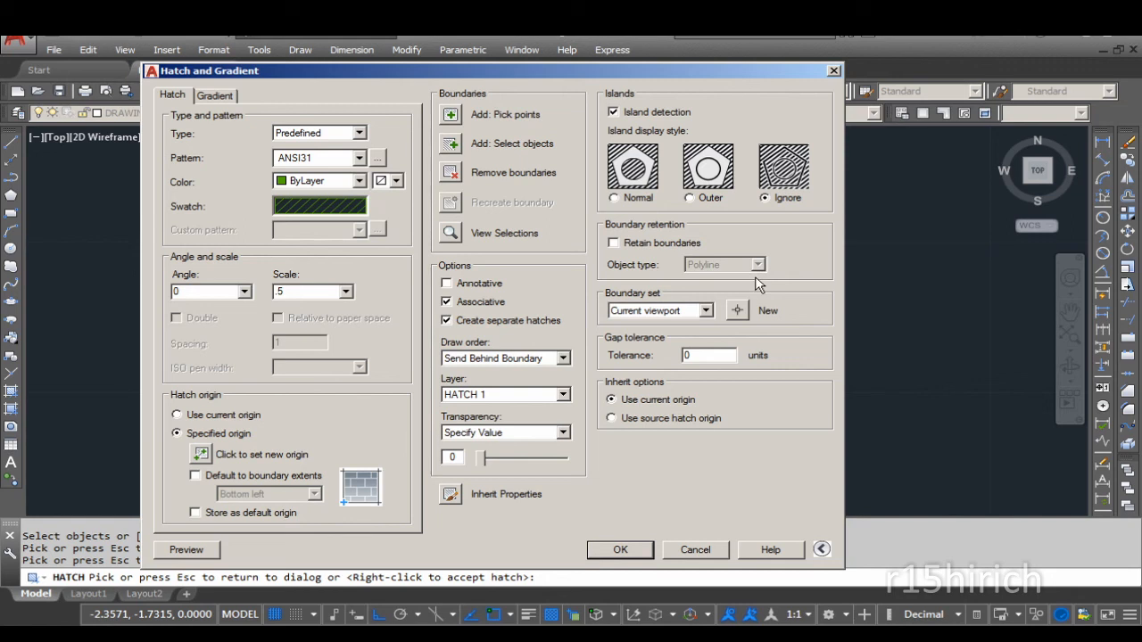
click(615, 198)
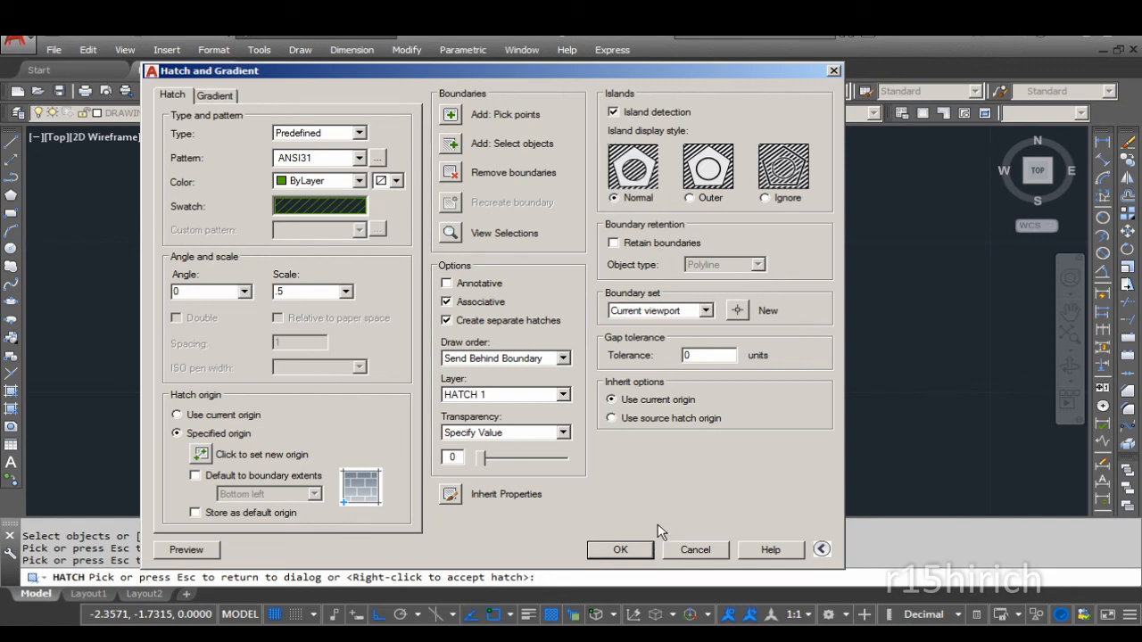
Add the large rectangle, outer circle, pentagon, inner circle and small central square as hatch boundary objects
click(450, 146)
scroll(457, 248, down, 5)
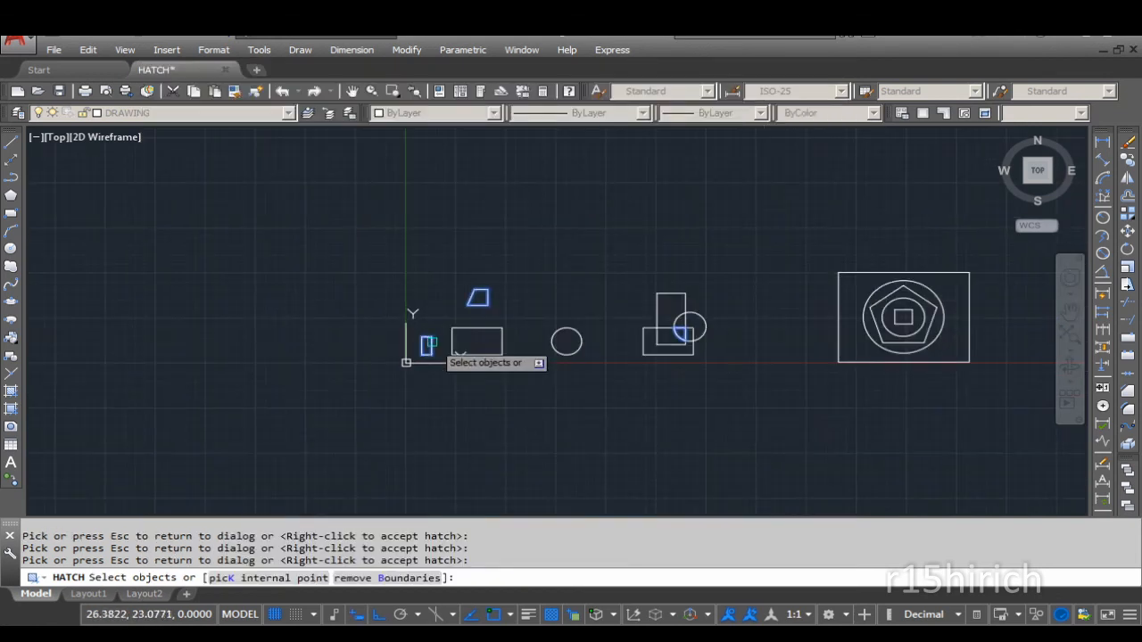
middle_drag(591, 366, 413, 367)
scroll(656, 359, up, 6)
middle_drag(661, 355, 586, 459)
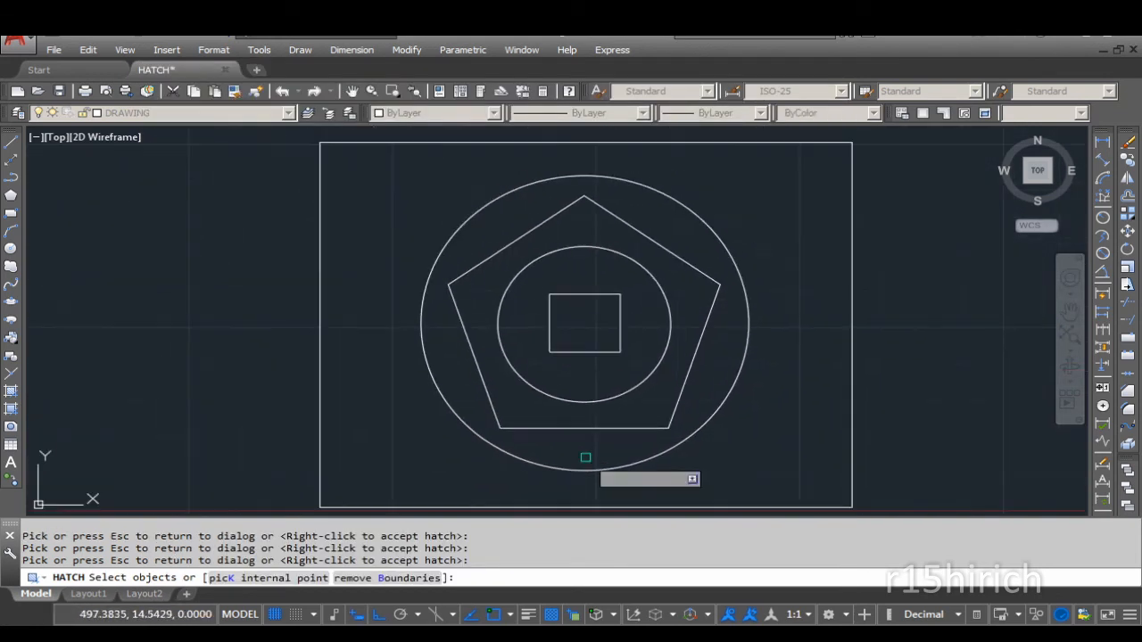
scroll(587, 415, down, 2)
middle_drag(586, 415, 572, 387)
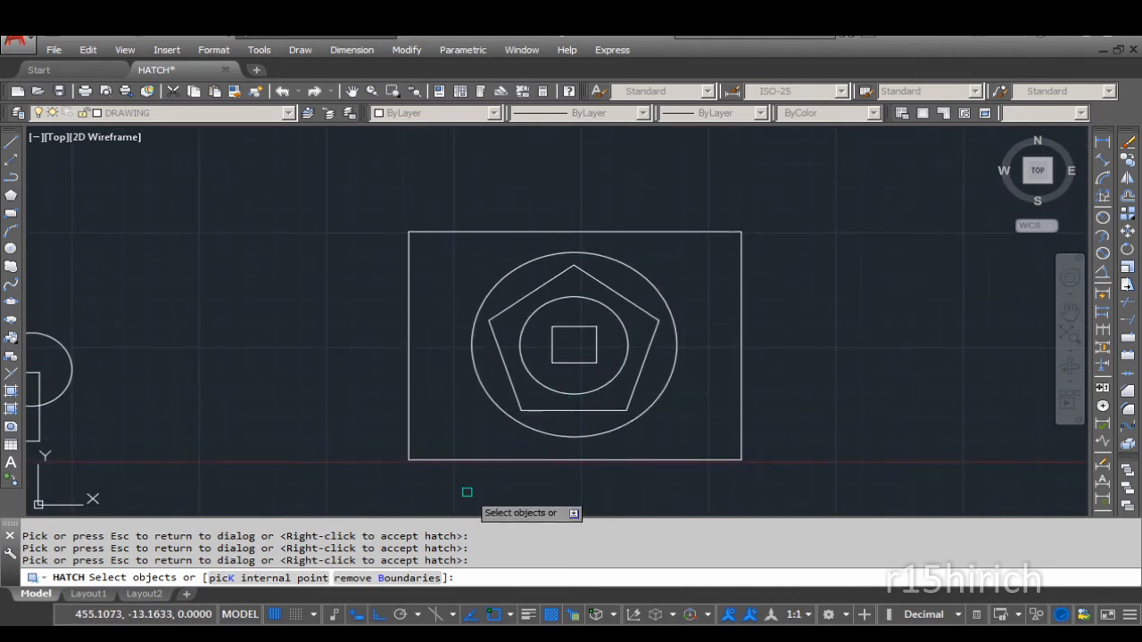
click(486, 460)
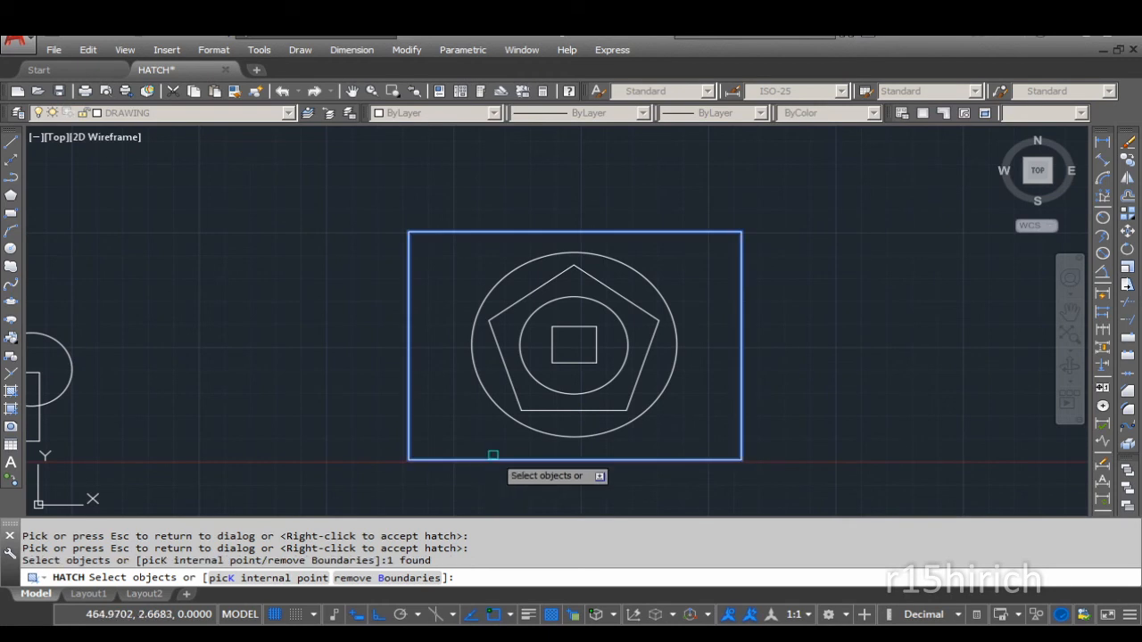
click(542, 436)
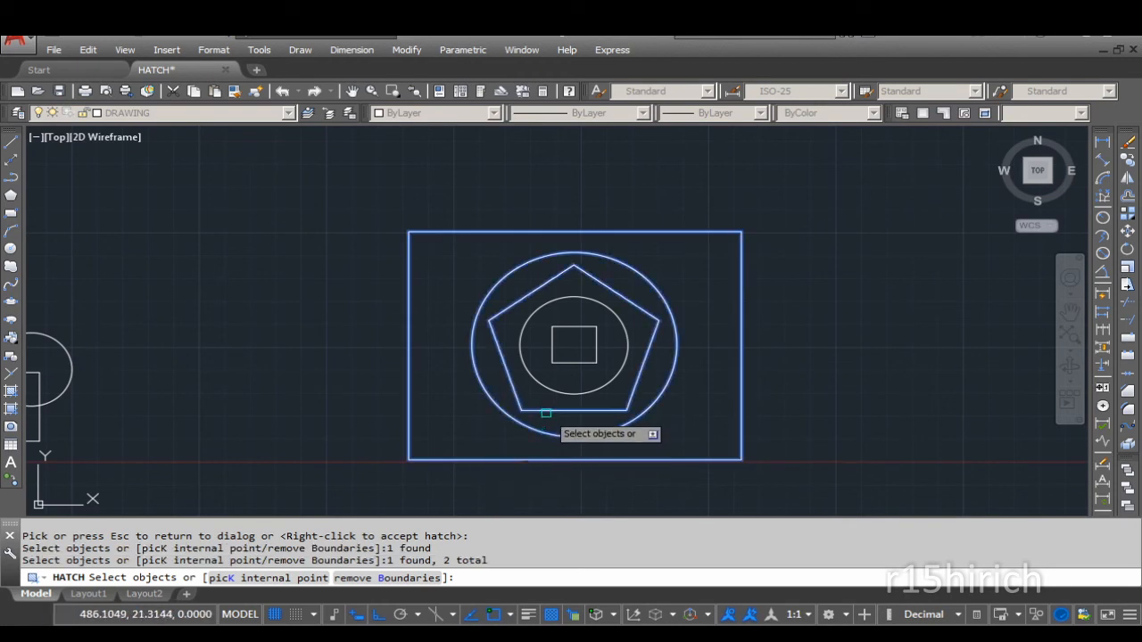
click(548, 411)
click(555, 395)
click(559, 367)
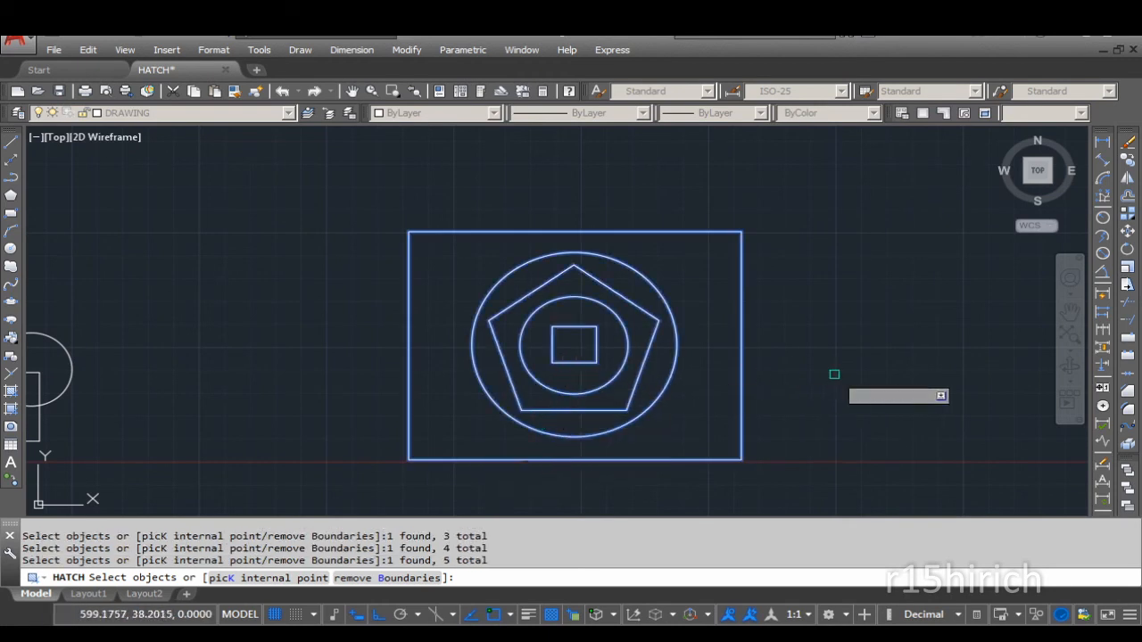
key(Return)
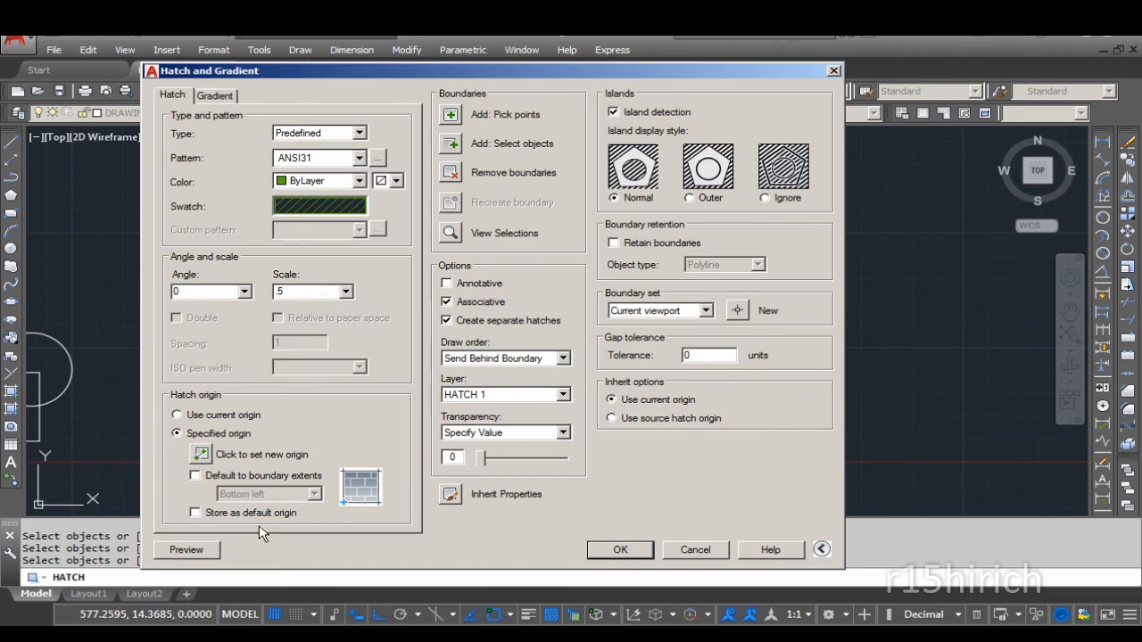
Preview the Normal island style on the nested shapes, examine the hatched areas and return to the hatch settings
click(187, 549)
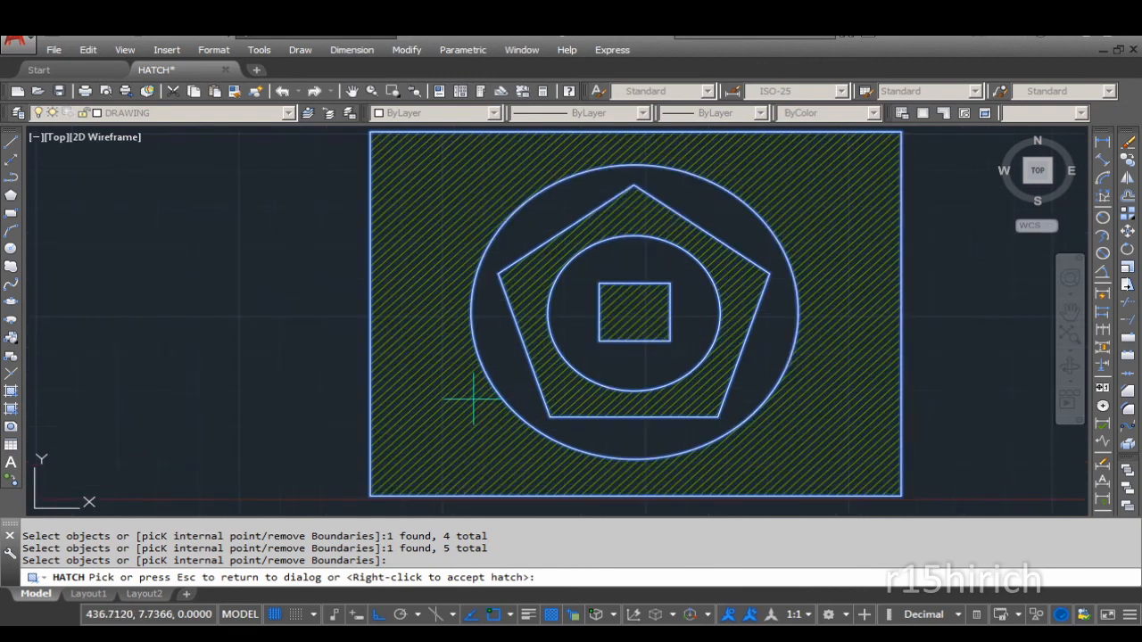
scroll(468, 400, up, 2)
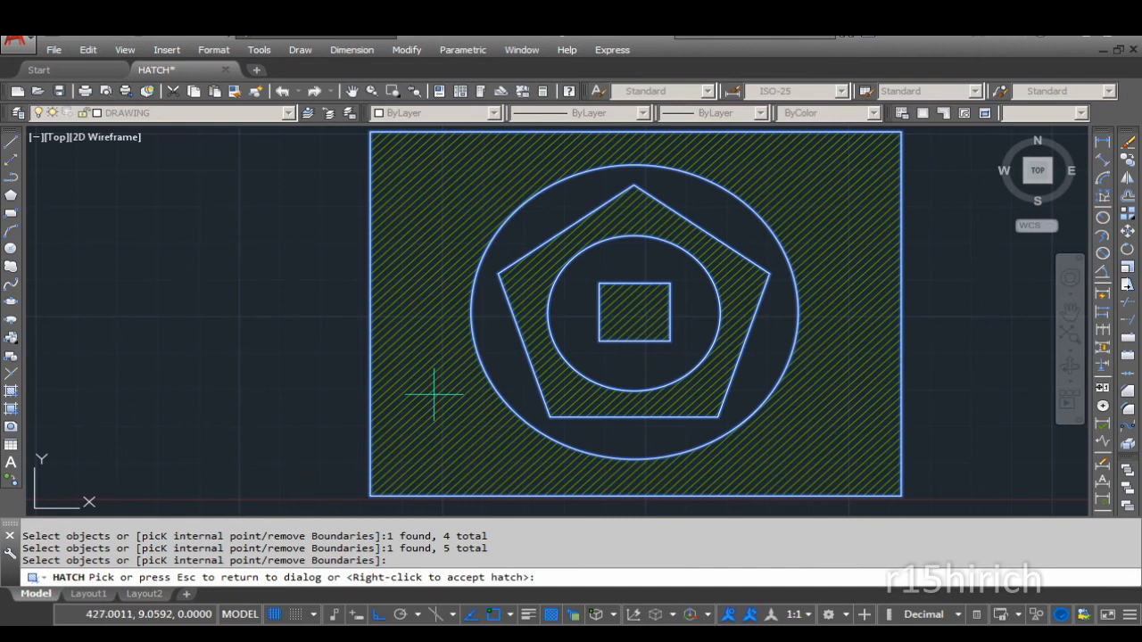
scroll(401, 436, down, 3)
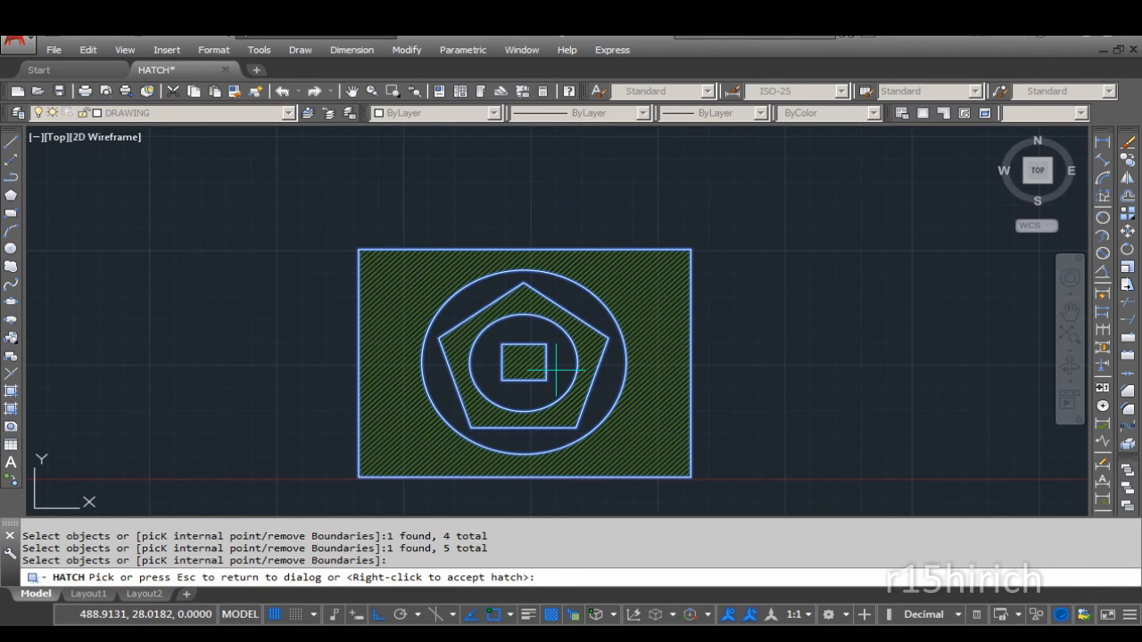
key(Escape)
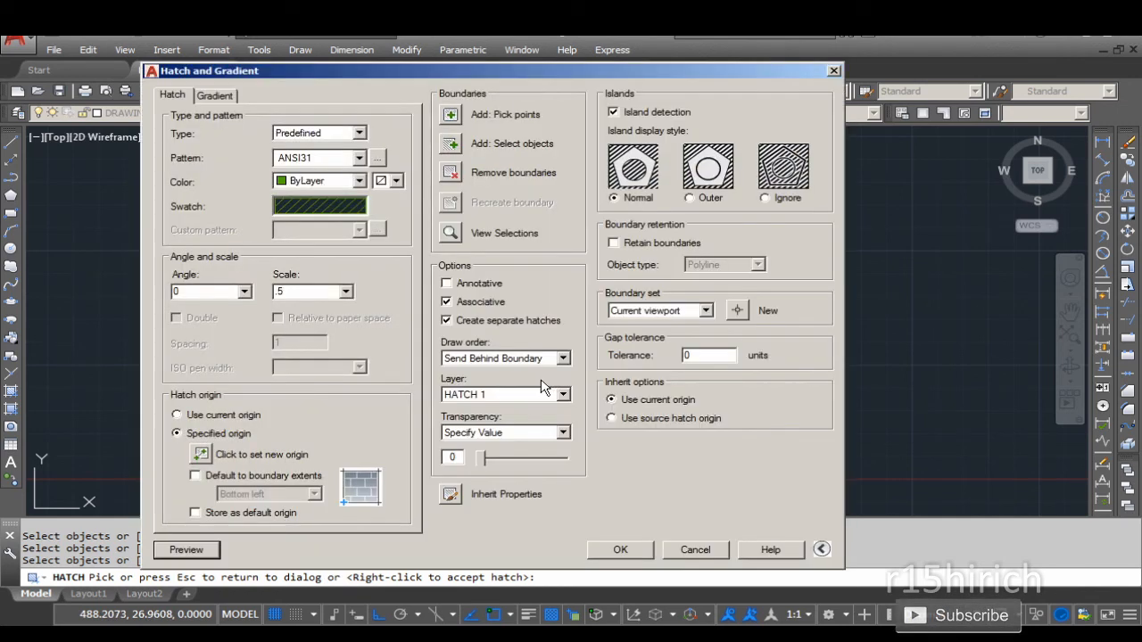
Switch the island display style to Outer, preview it on the nested shapes and return to the hatch settings
click(692, 199)
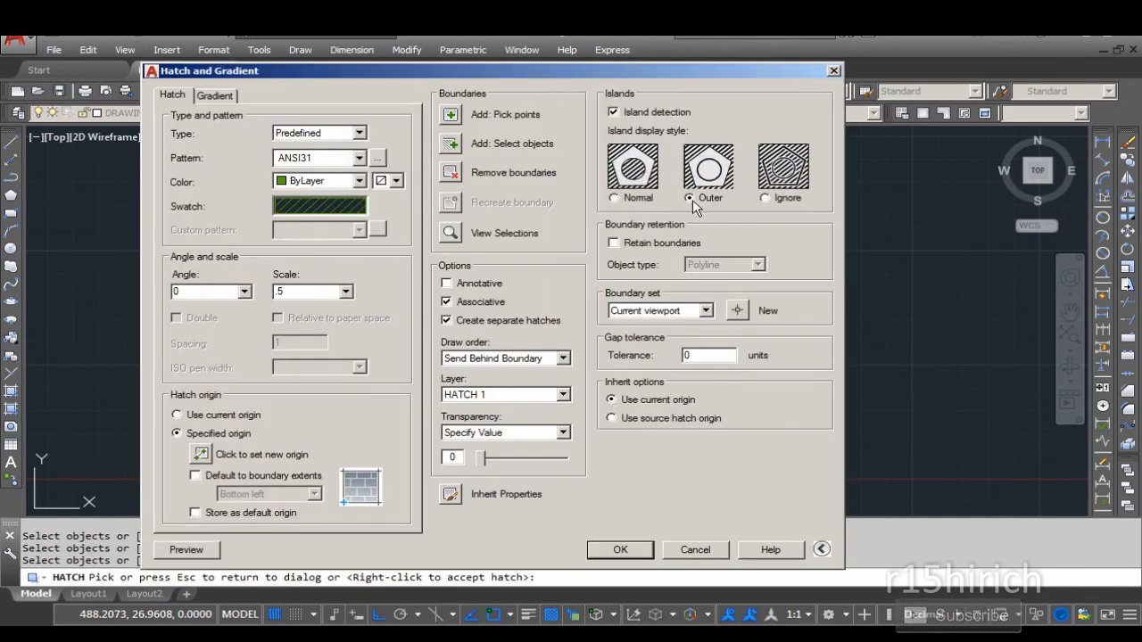
click(186, 549)
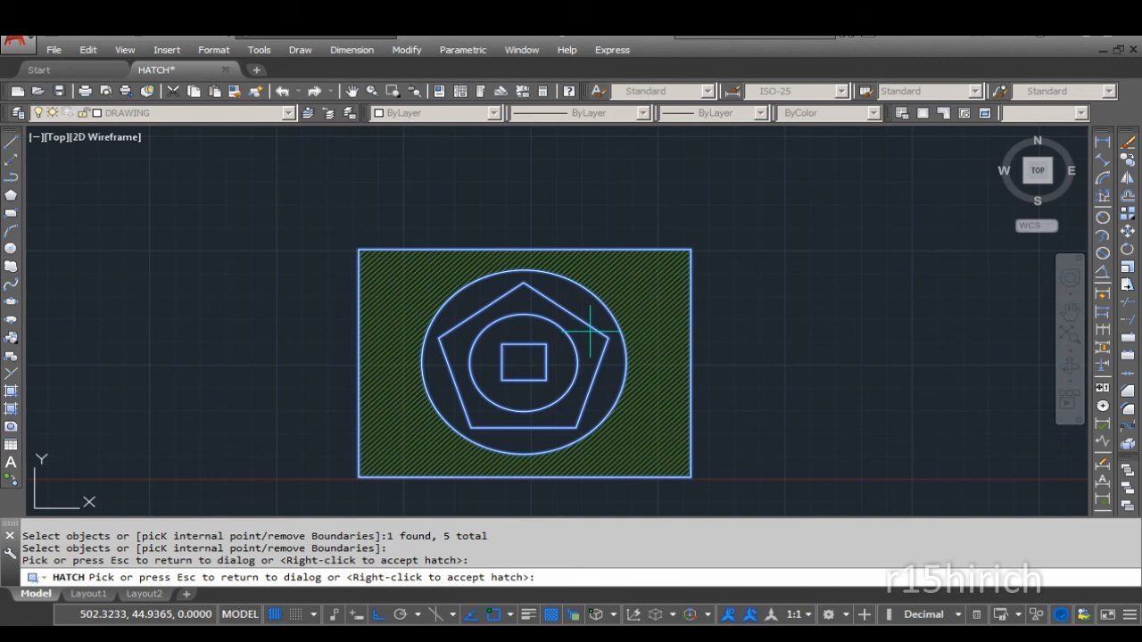
key(Escape)
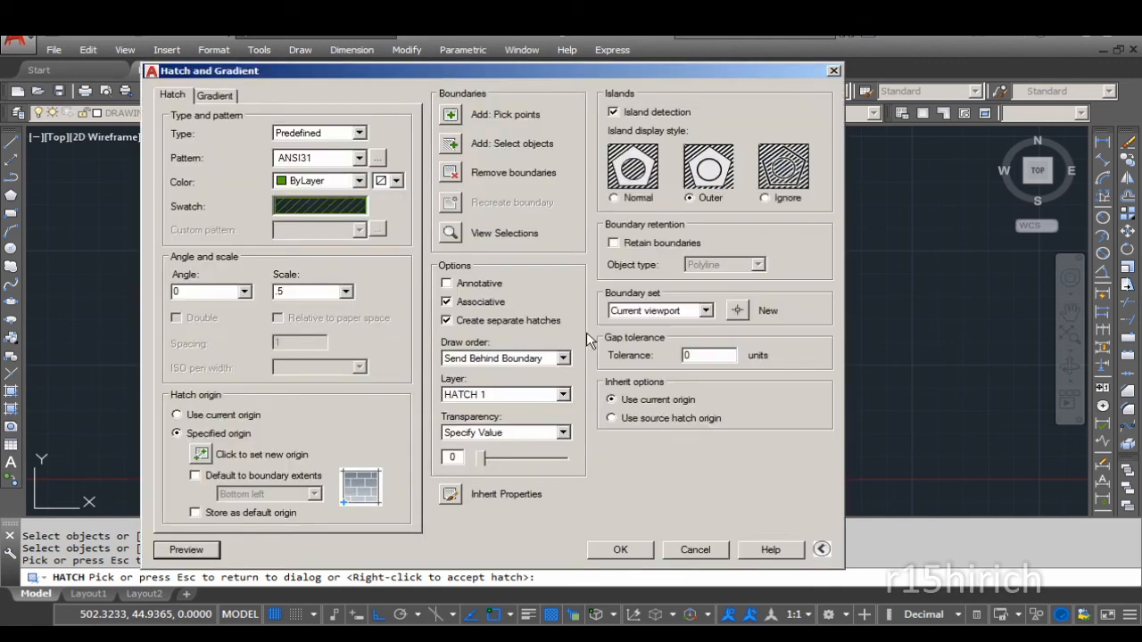
Switch the island display style to Ignore, examine its preview on the nested shapes and return to the hatch settings
click(765, 199)
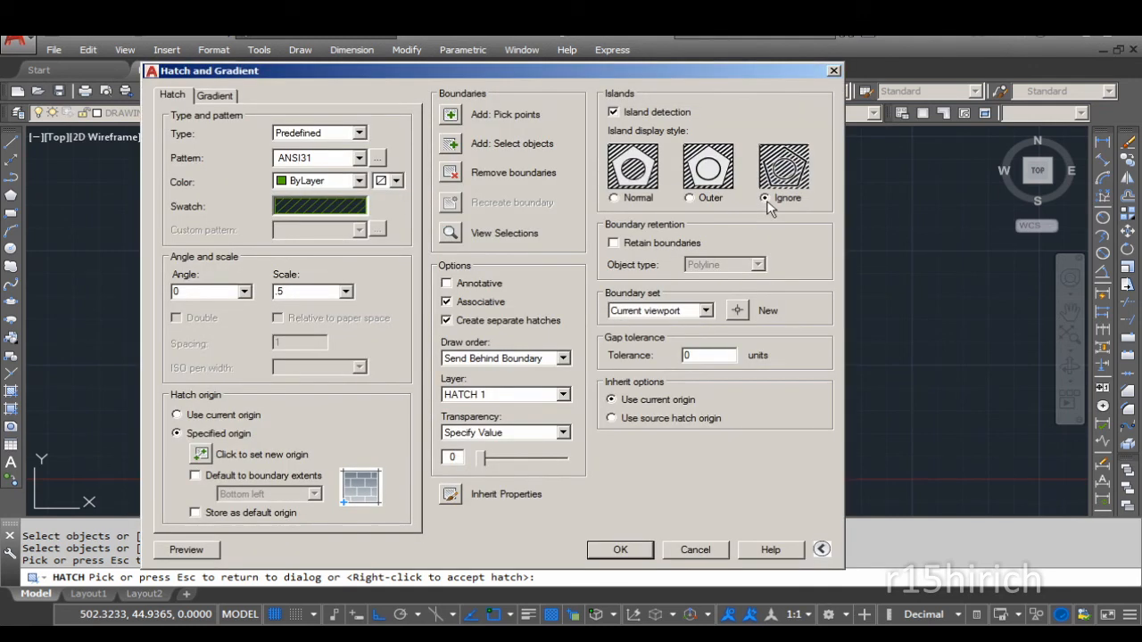
click(186, 550)
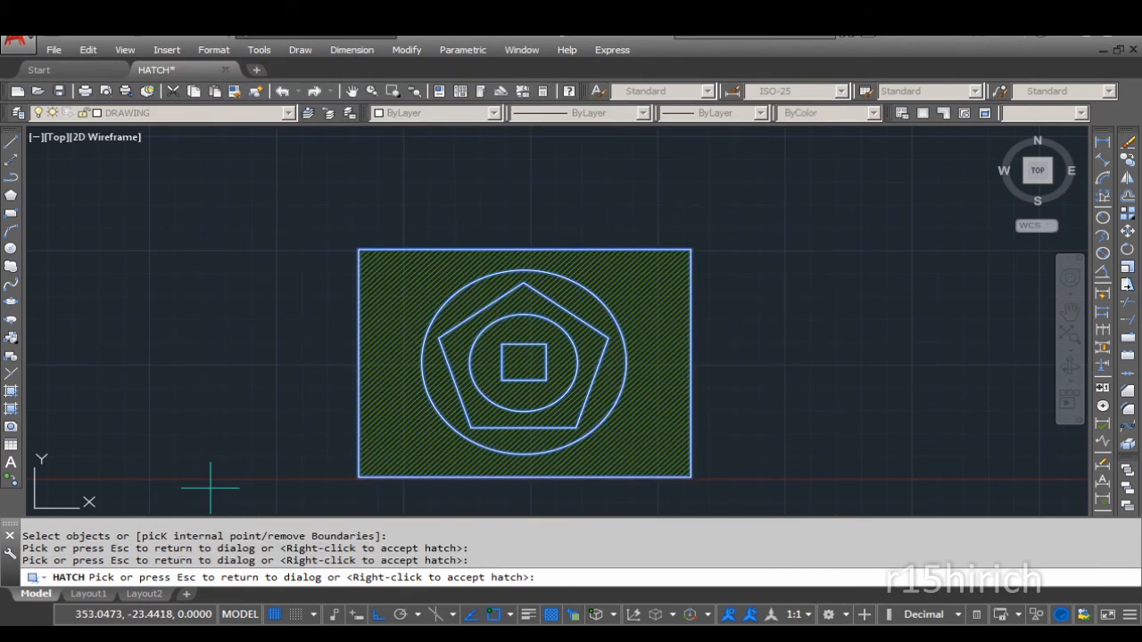
middle_drag(502, 420, 552, 370)
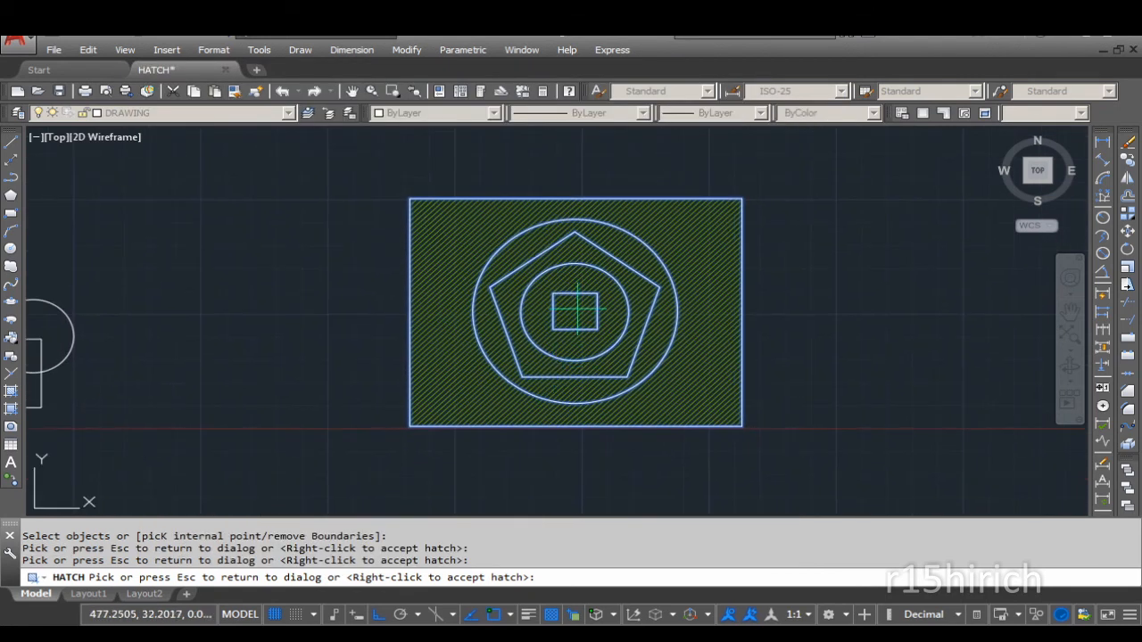
scroll(576, 308, up, 2)
scroll(566, 316, down, 1)
scroll(565, 316, down, 2)
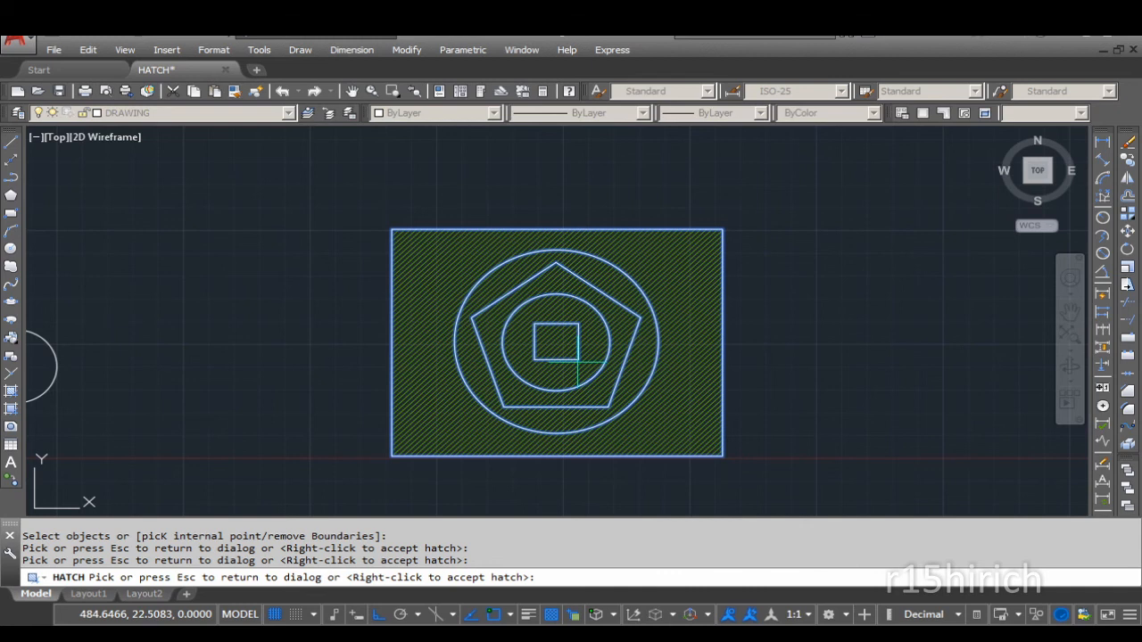
key(Escape)
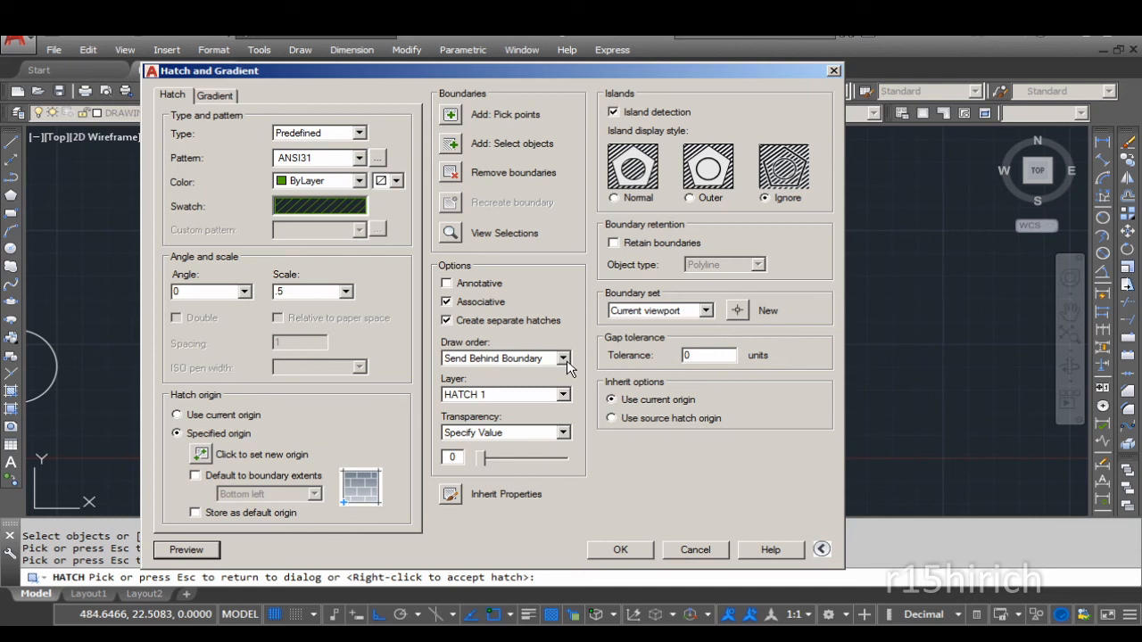
Set the island display style back to Normal and review the Retain boundaries object types, leaving boundary retention off
click(689, 198)
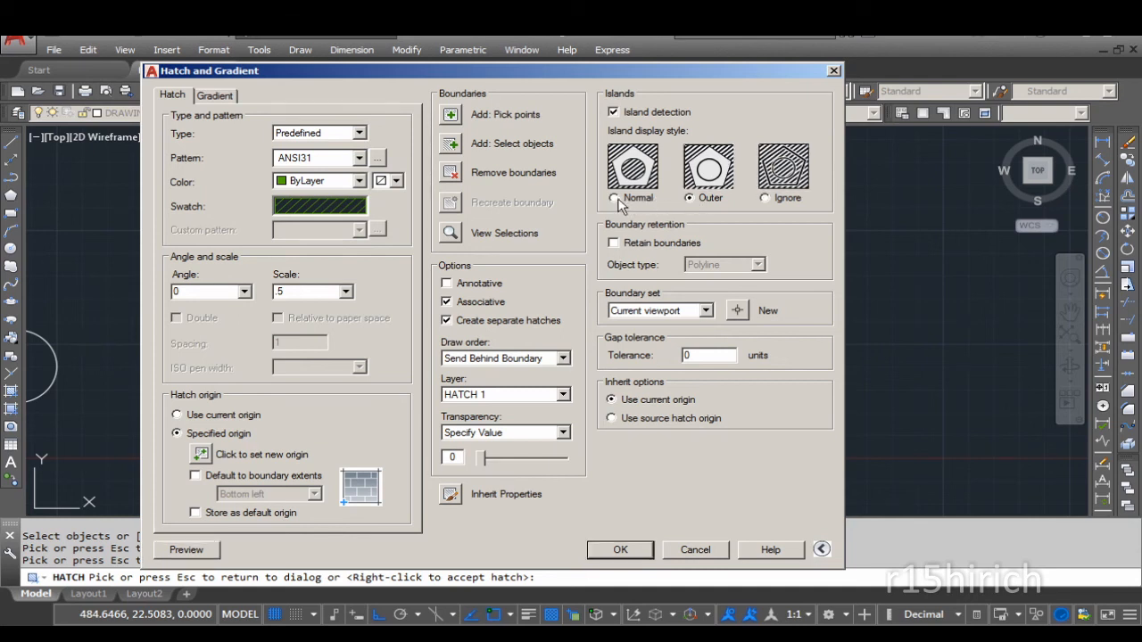
click(615, 200)
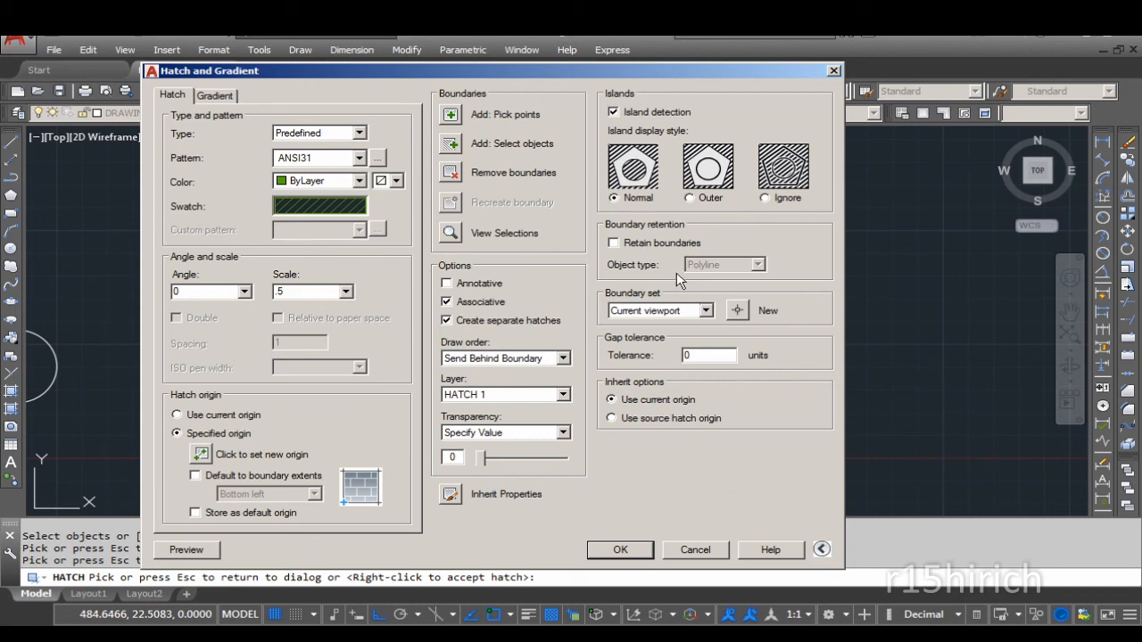
click(616, 244)
click(757, 266)
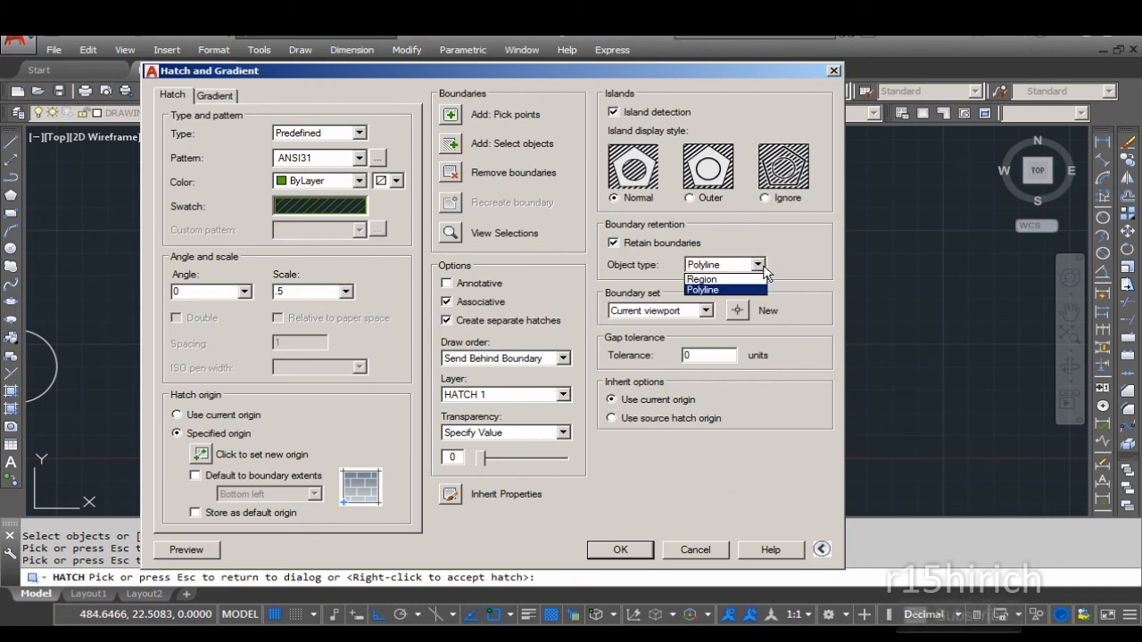
click(764, 269)
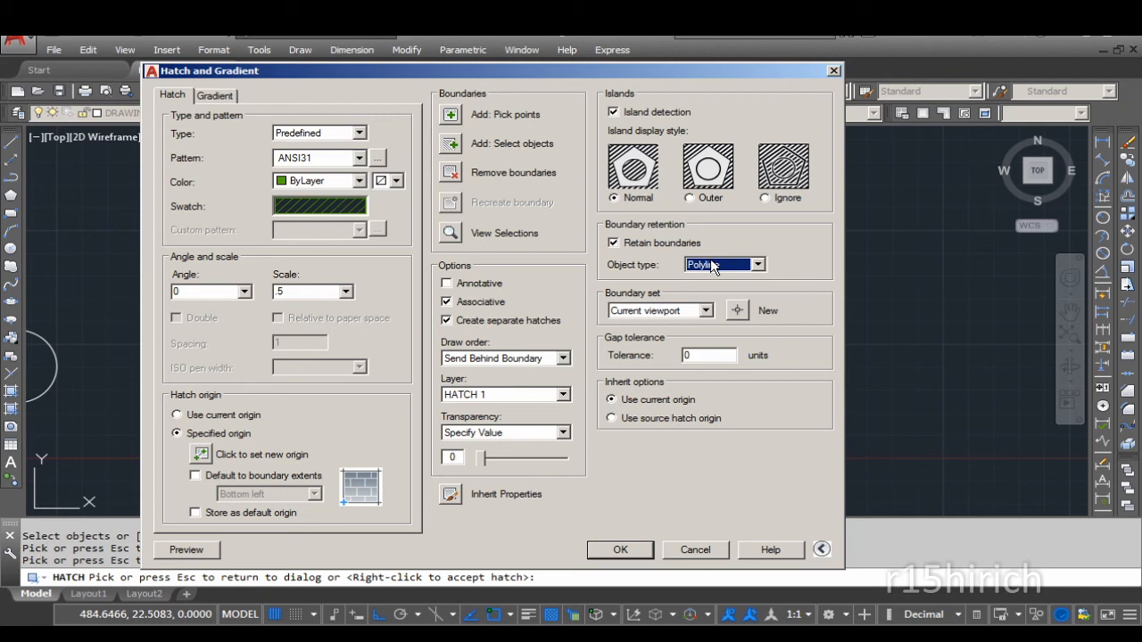
click(614, 244)
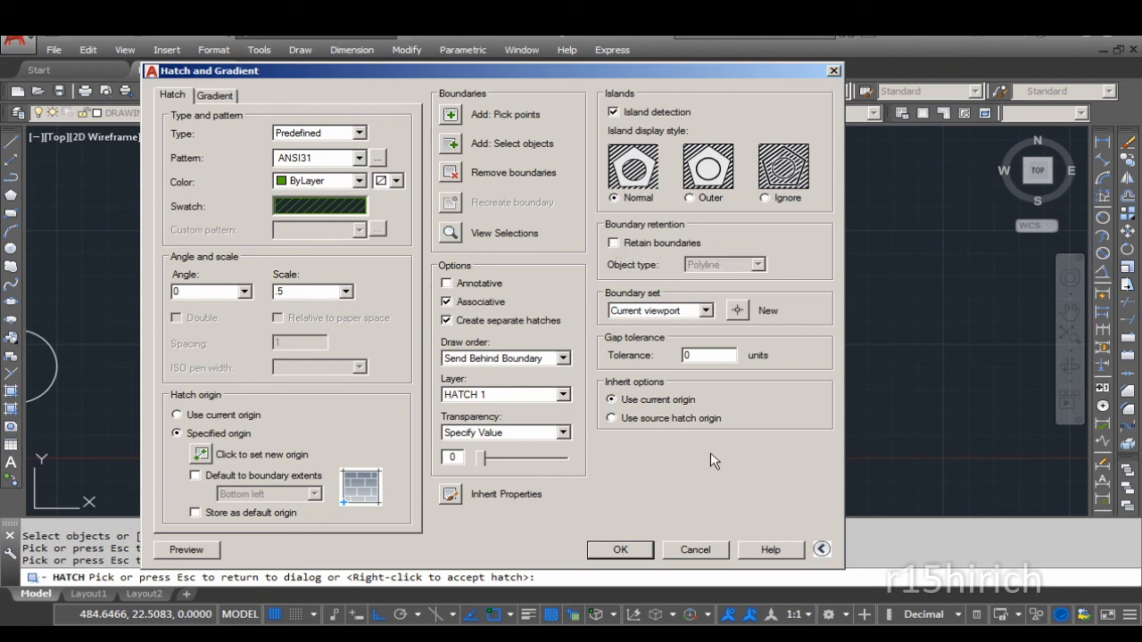
Review the boundary set options, keeping Current viewport, and the gap tolerance field
click(706, 311)
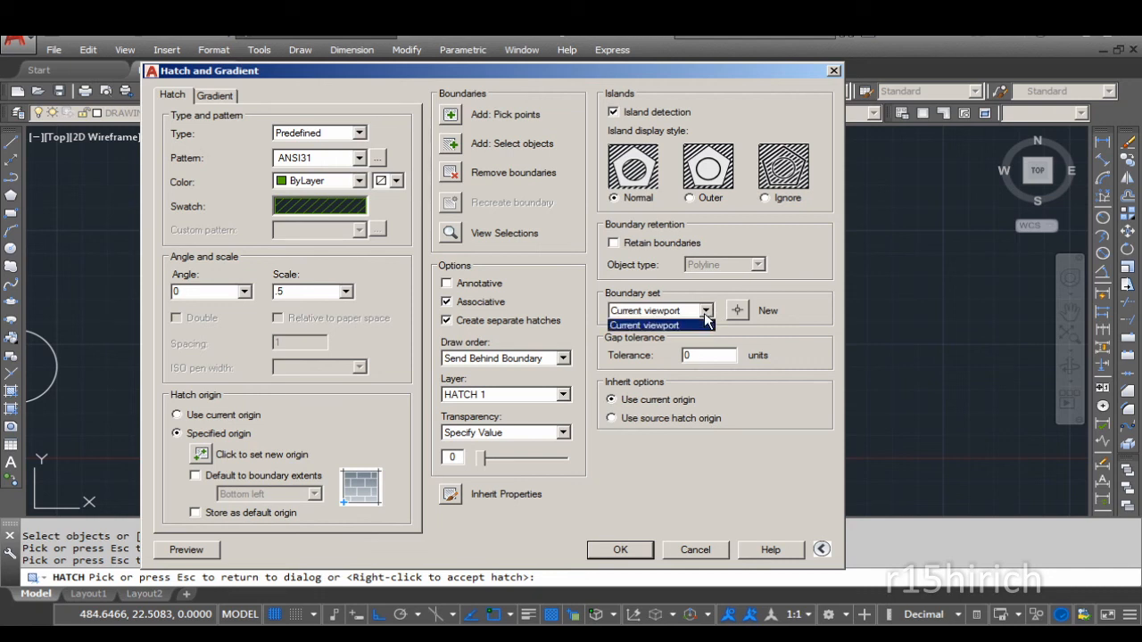
click(705, 316)
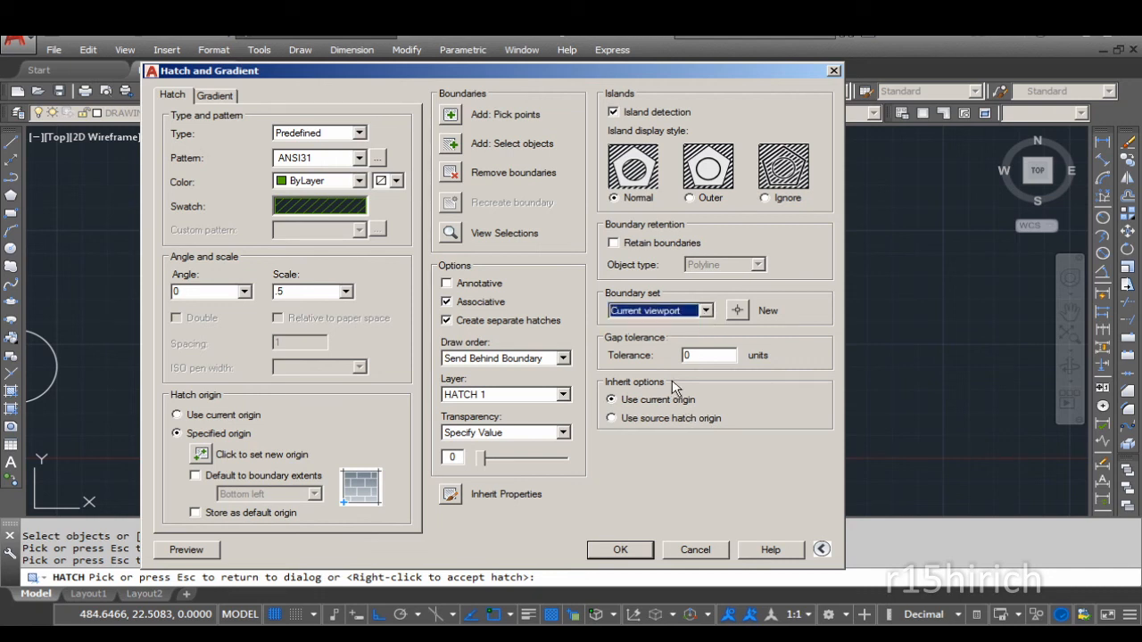
click(705, 355)
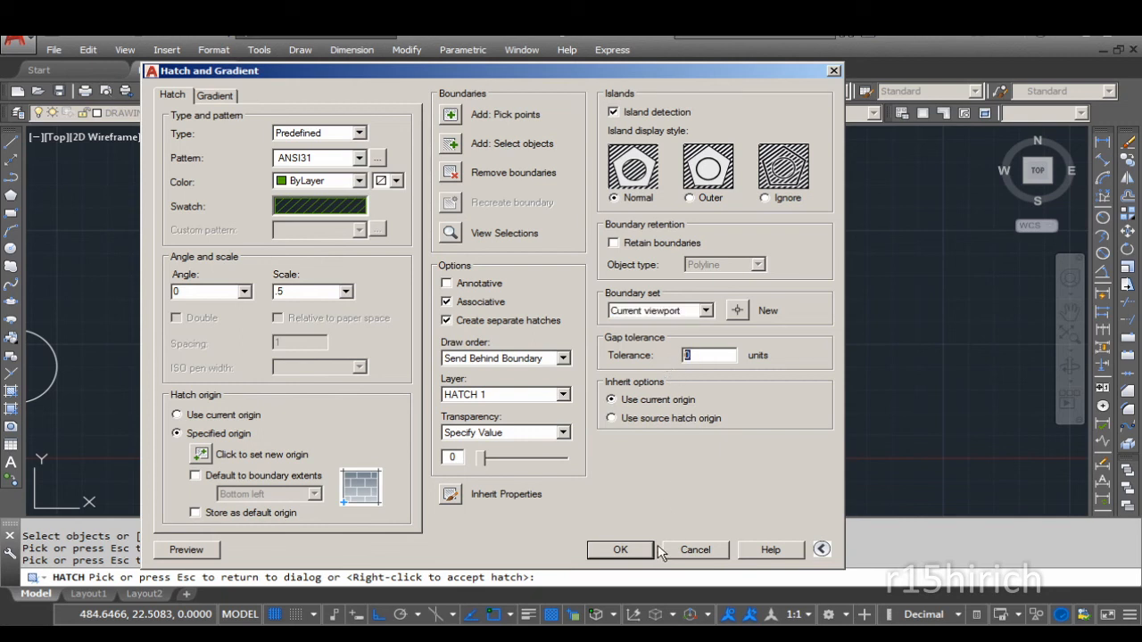
Preview the hatch with the current settings and examine the nested shapes and the overlapping rectangles and circle
click(187, 550)
scroll(470, 396, down, 3)
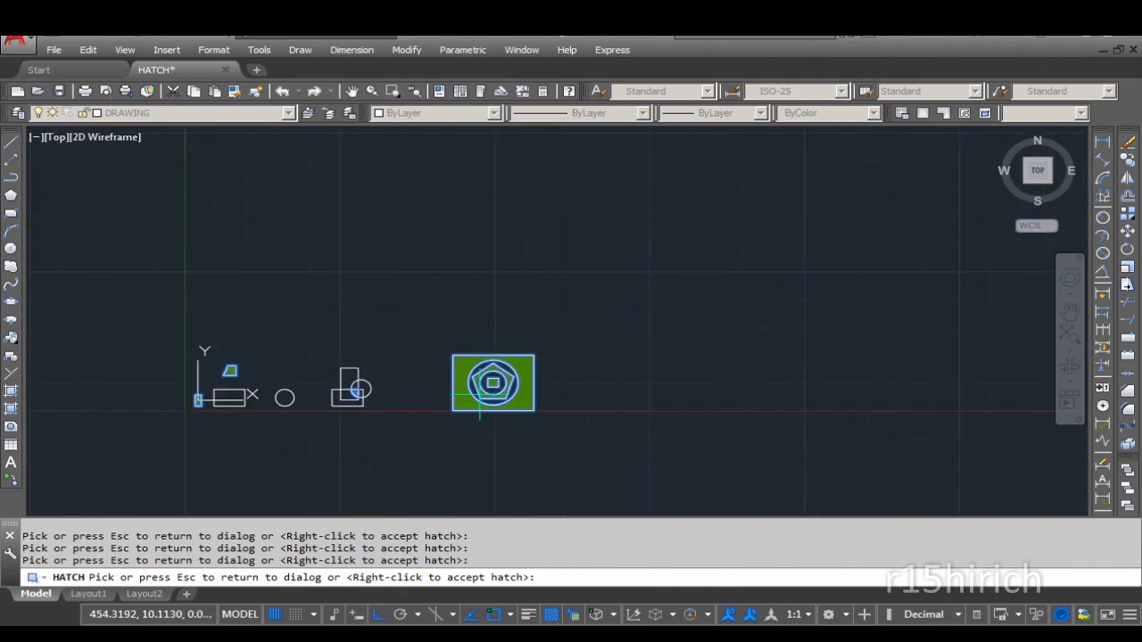
scroll(527, 408, up, 3)
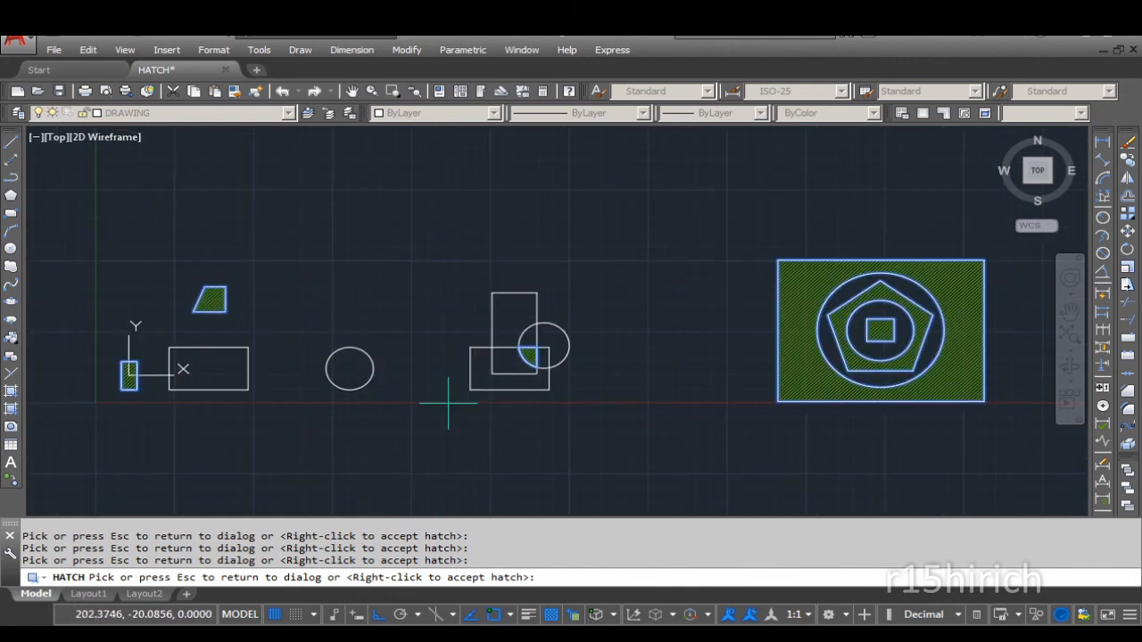
scroll(357, 391, down, 3)
scroll(402, 379, up, 4)
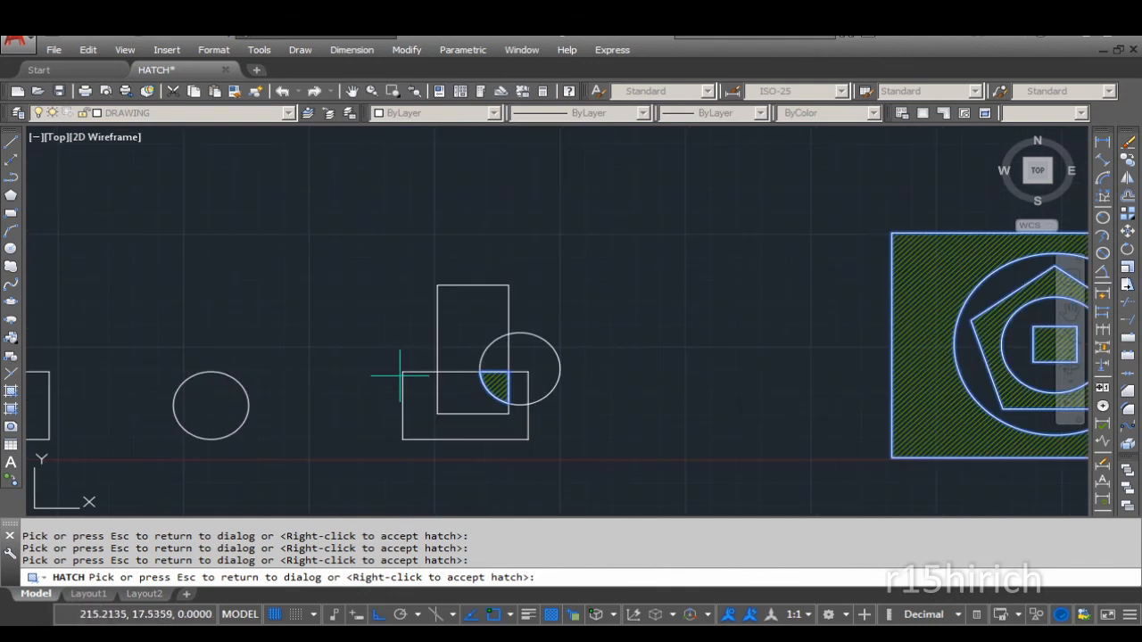
Examine the previewed hatches on the trapezoid, small rectangle, overlap area and nested shapes, and accept them
middle_drag(423, 371, 719, 341)
middle_drag(418, 364, 432, 408)
scroll(431, 408, down, 2)
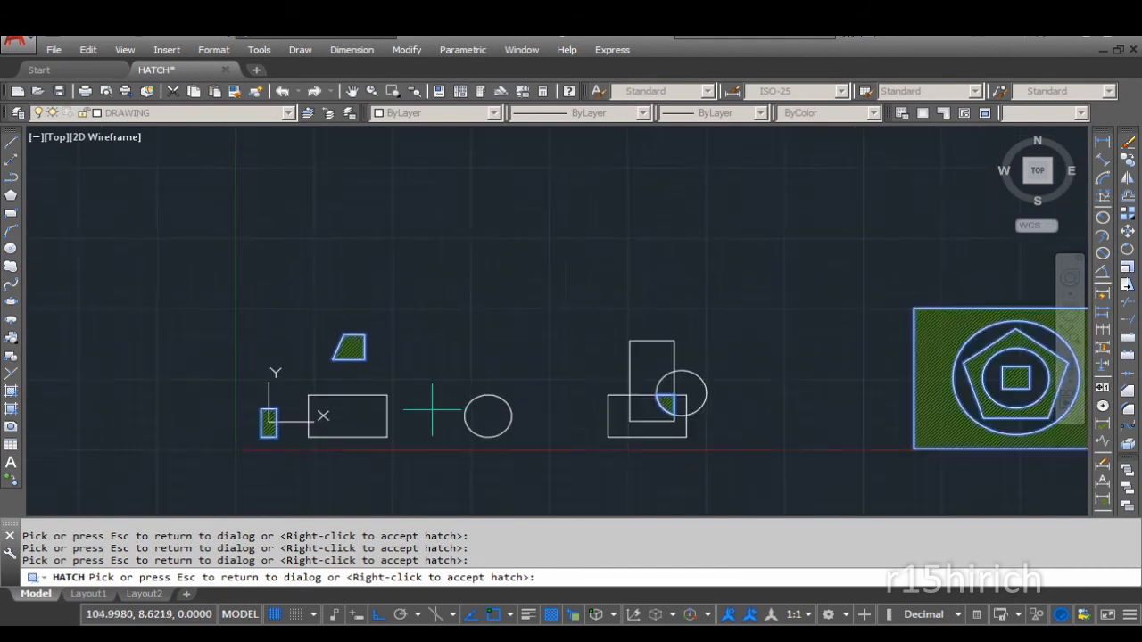
scroll(358, 464, up, 6)
scroll(356, 448, down, 3)
scroll(387, 382, up, 5)
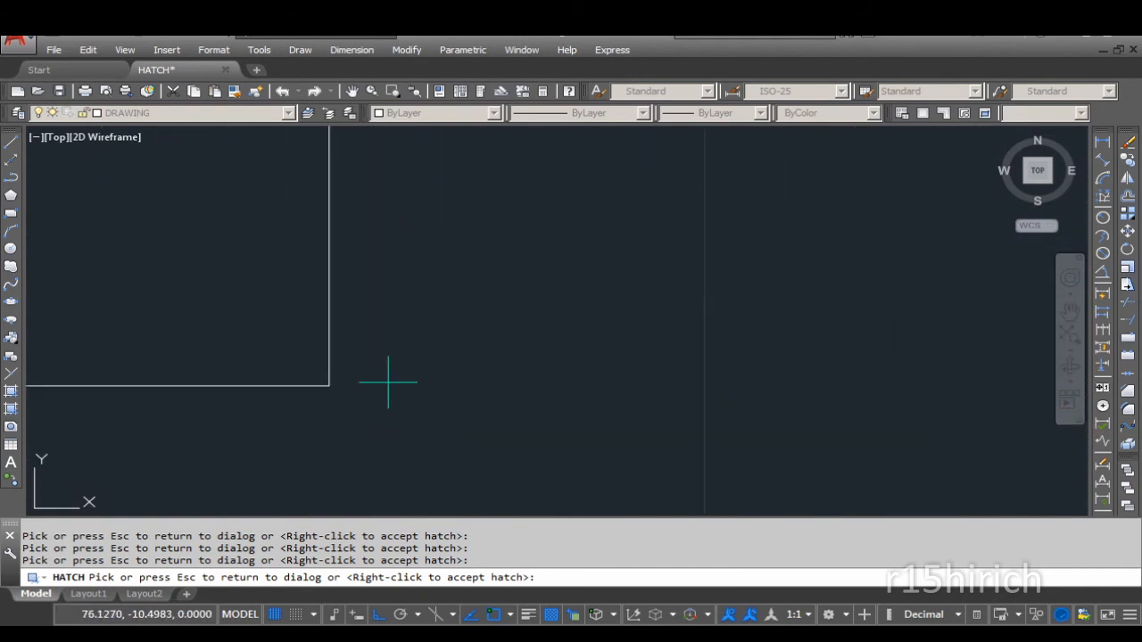
scroll(385, 382, down, 5)
scroll(532, 375, down, 3)
middle_drag(533, 375, 322, 423)
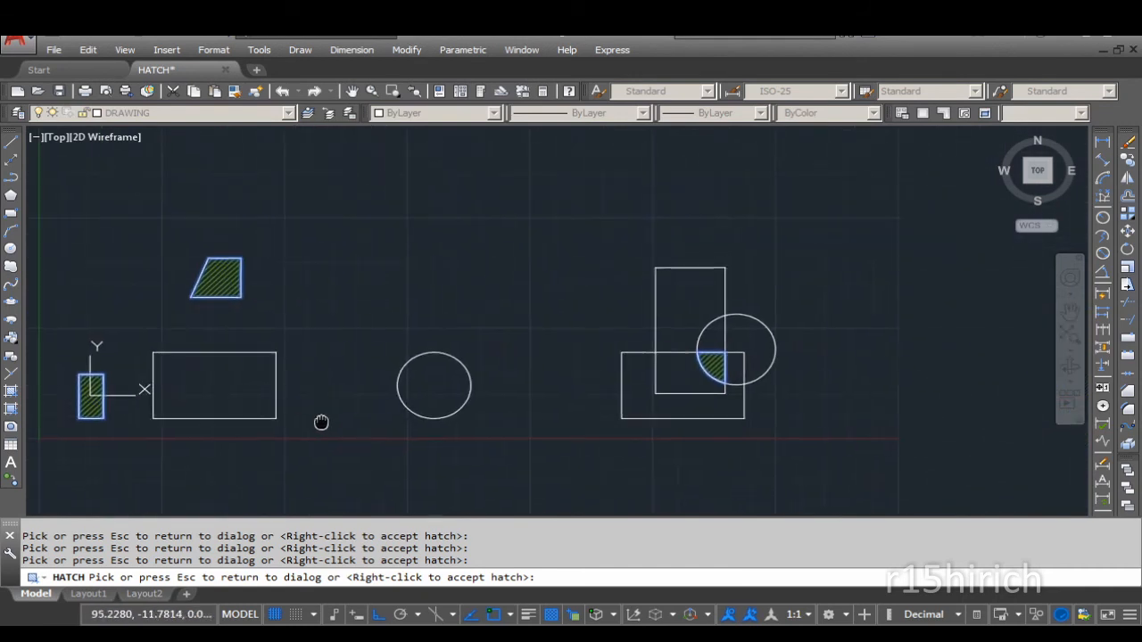
scroll(404, 398, down, 3)
mouse_move(554, 383)
middle_down()
mouse_move(440, 383)
mouse_move(597, 383)
middle_up()
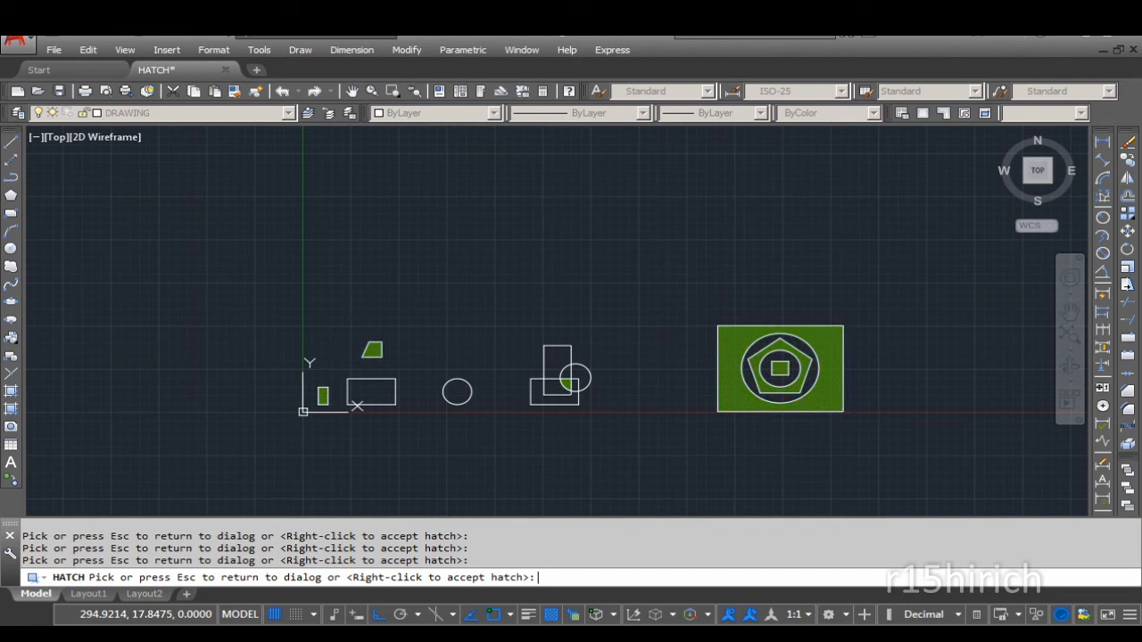
key(Return)
key(Escape)
Draw an open square polyline beside the trapezoid with segments 10 right, 10 up, 10 left and 8 down
scroll(445, 350, up, 5)
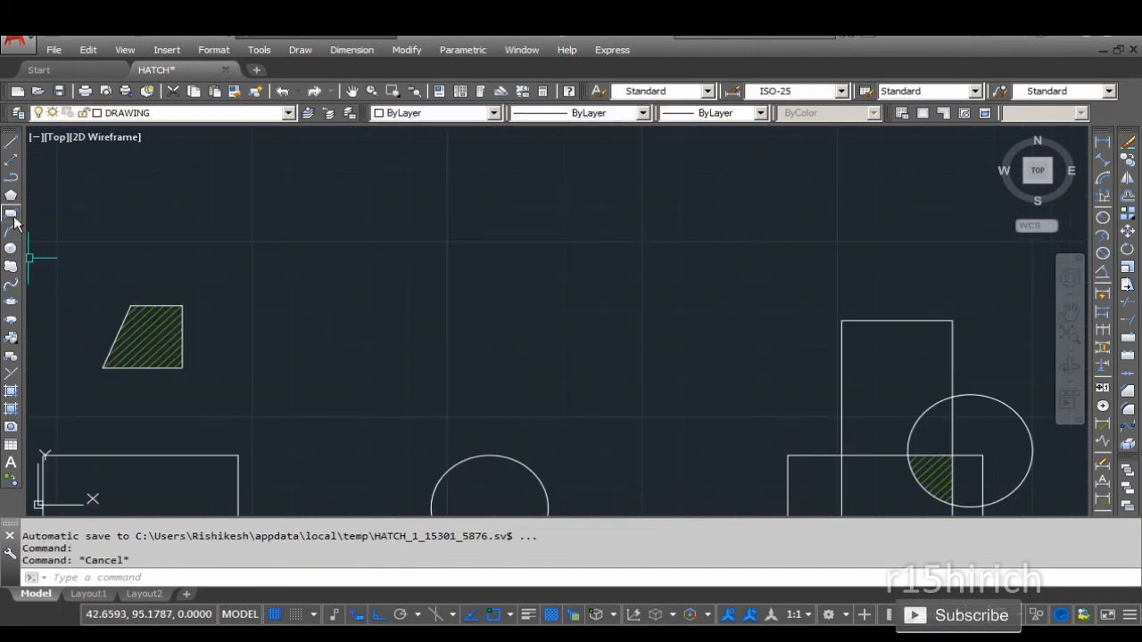
click(11, 176)
scroll(362, 348, up, 2)
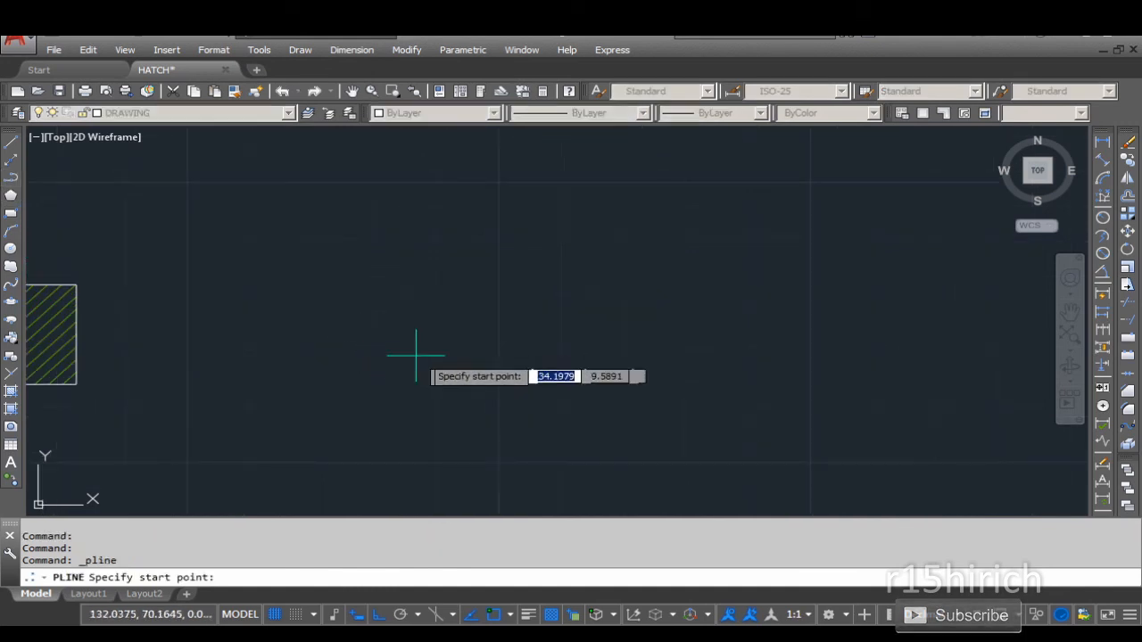
click(432, 356)
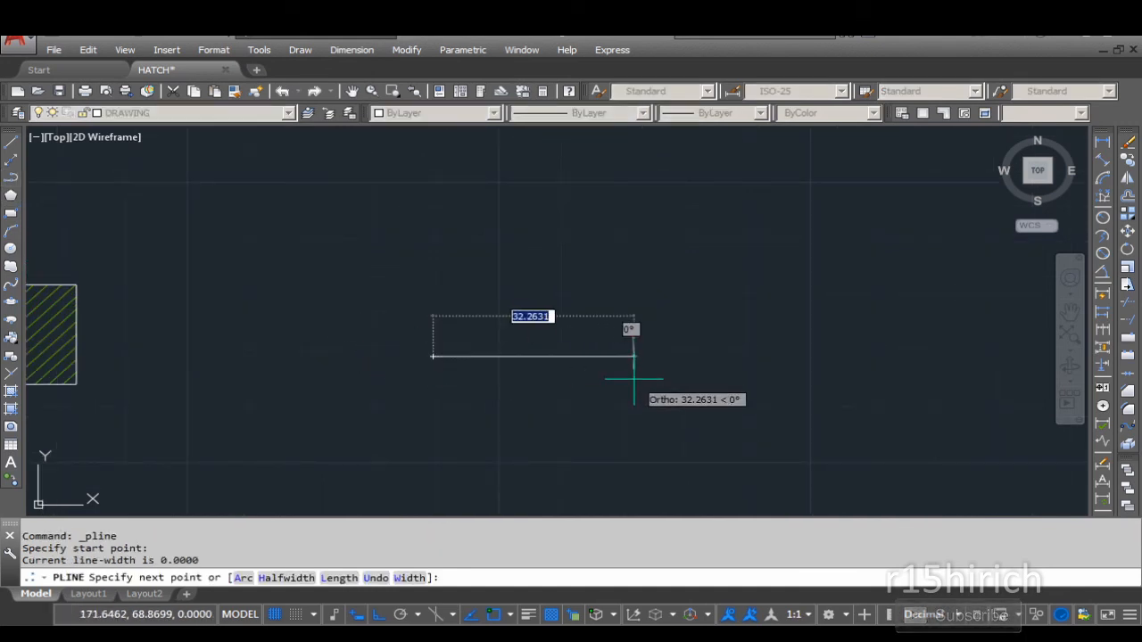
text(10)
key(Return)
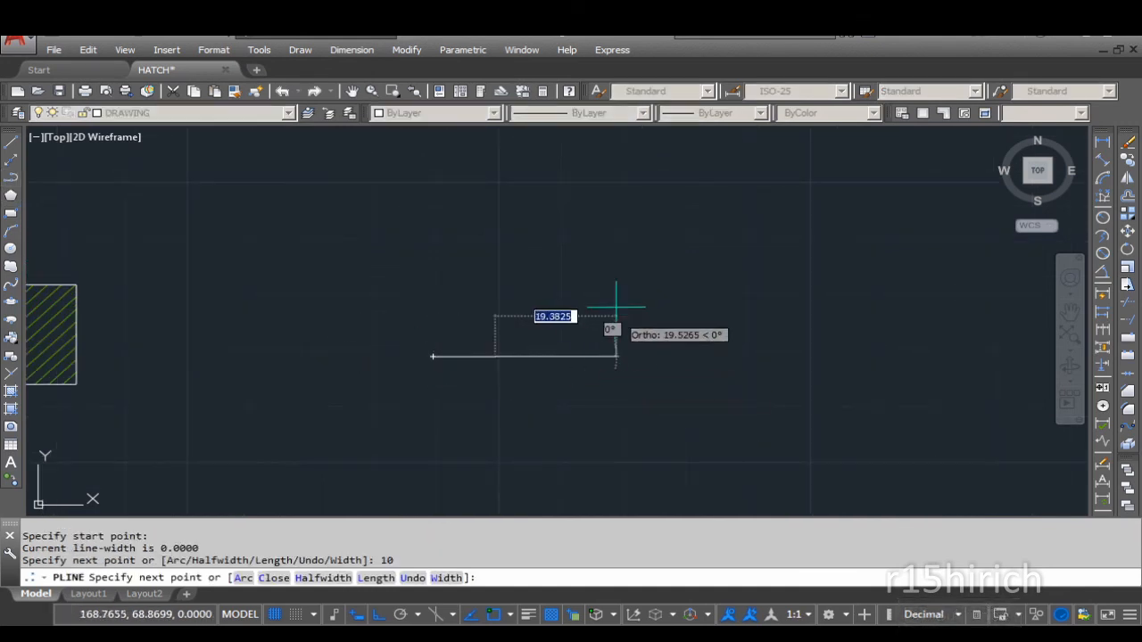
scroll(476, 319, up, 3)
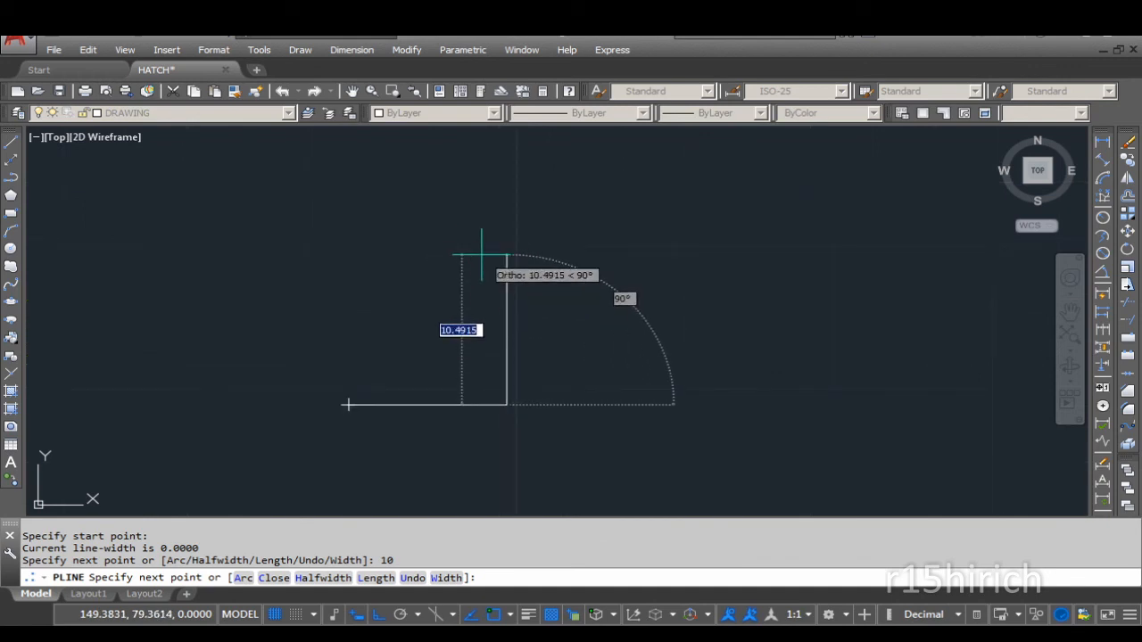
text(10)
key(Return)
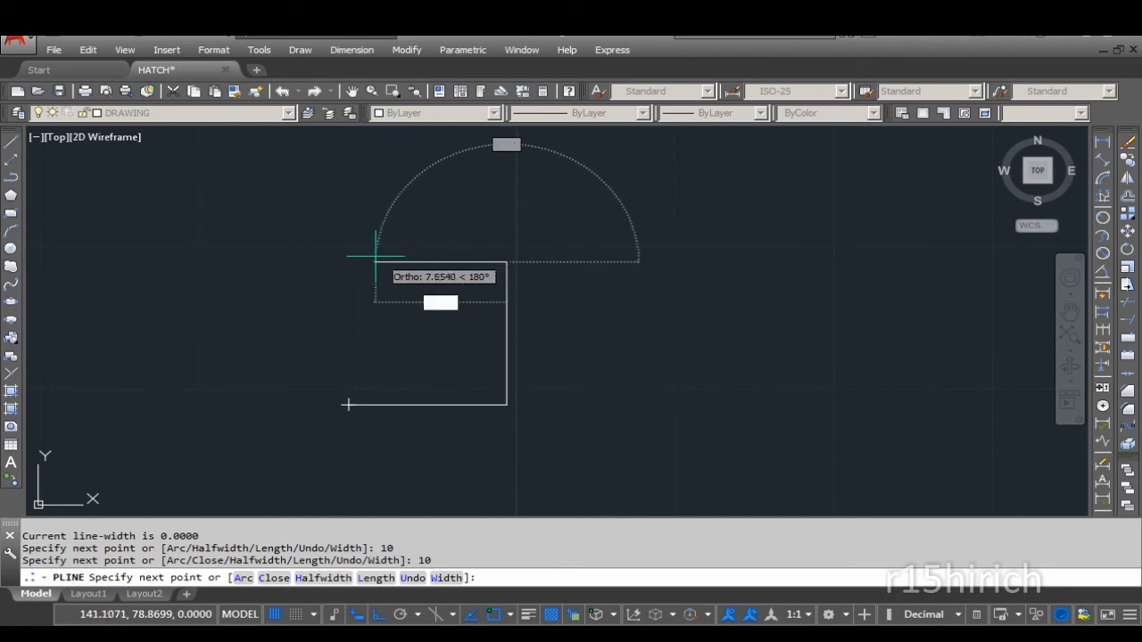
text(10)
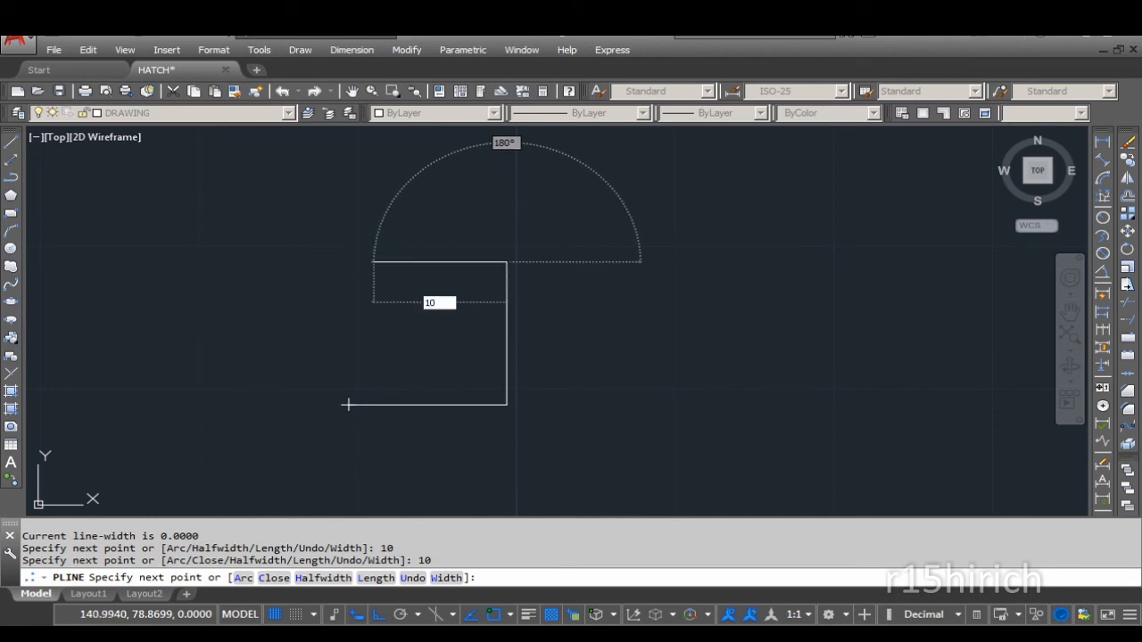
key(Return)
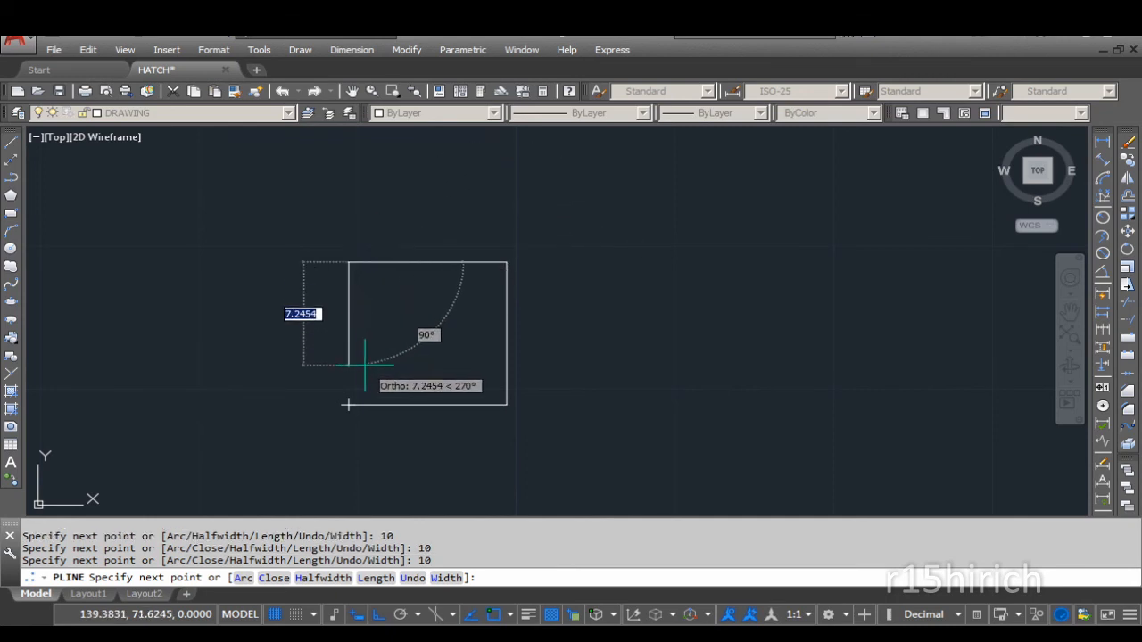
text(8)
key(Return)
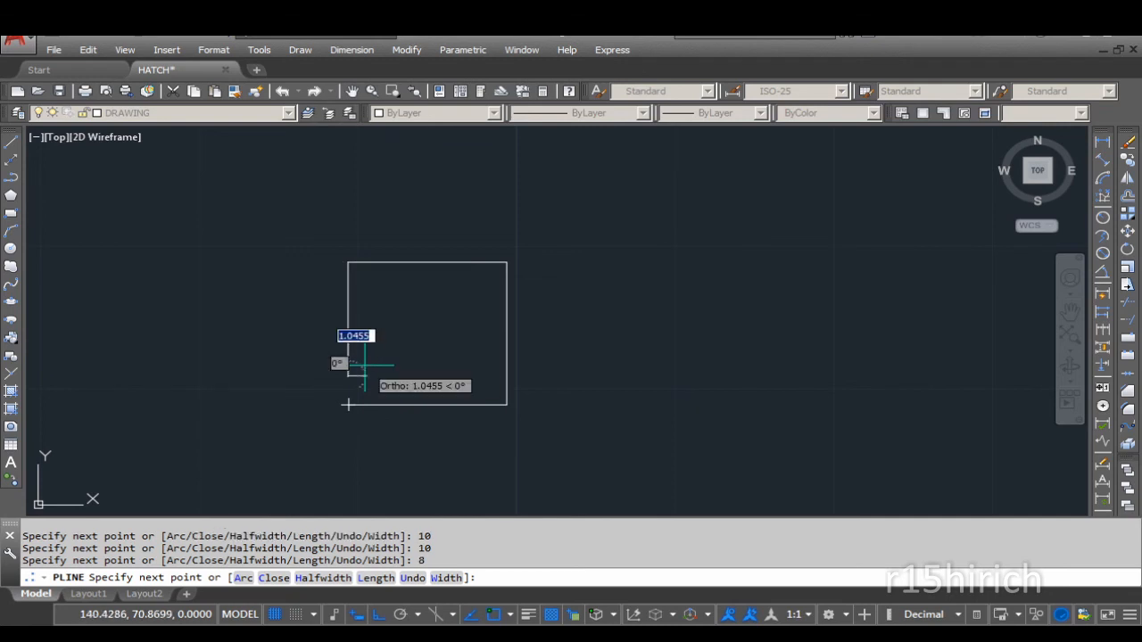
key(Escape)
Examine the gap at the lower-left corner of the open square polyline
scroll(344, 406, up, 4)
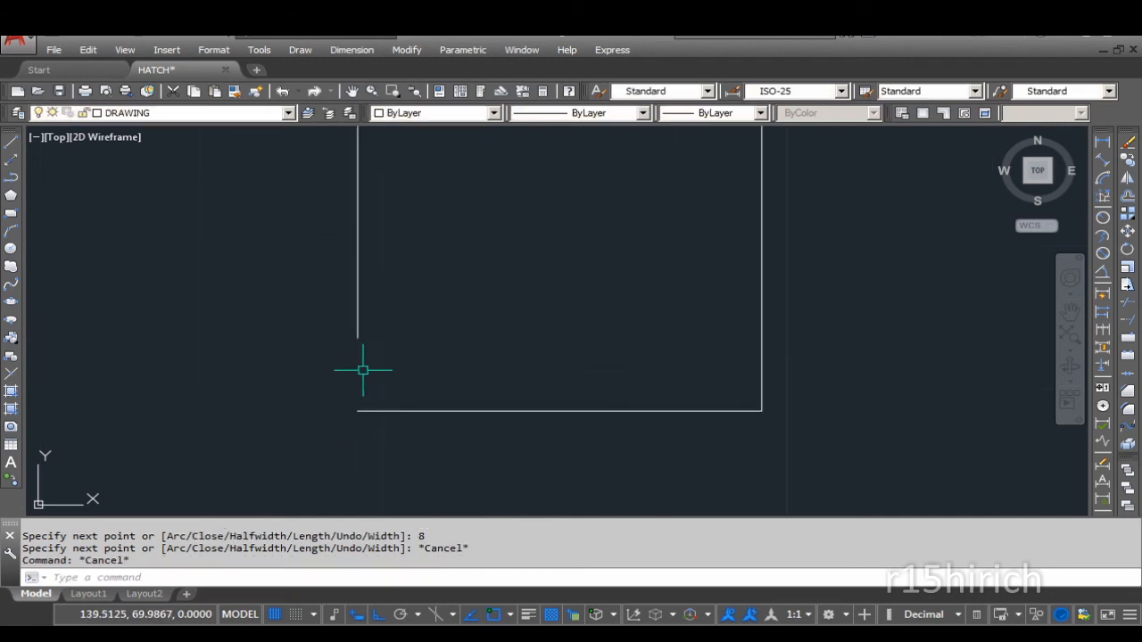
scroll(363, 370, down, 4)
middle_drag(365, 372, 591, 360)
scroll(543, 389, down, 2)
scroll(547, 372, up, 4)
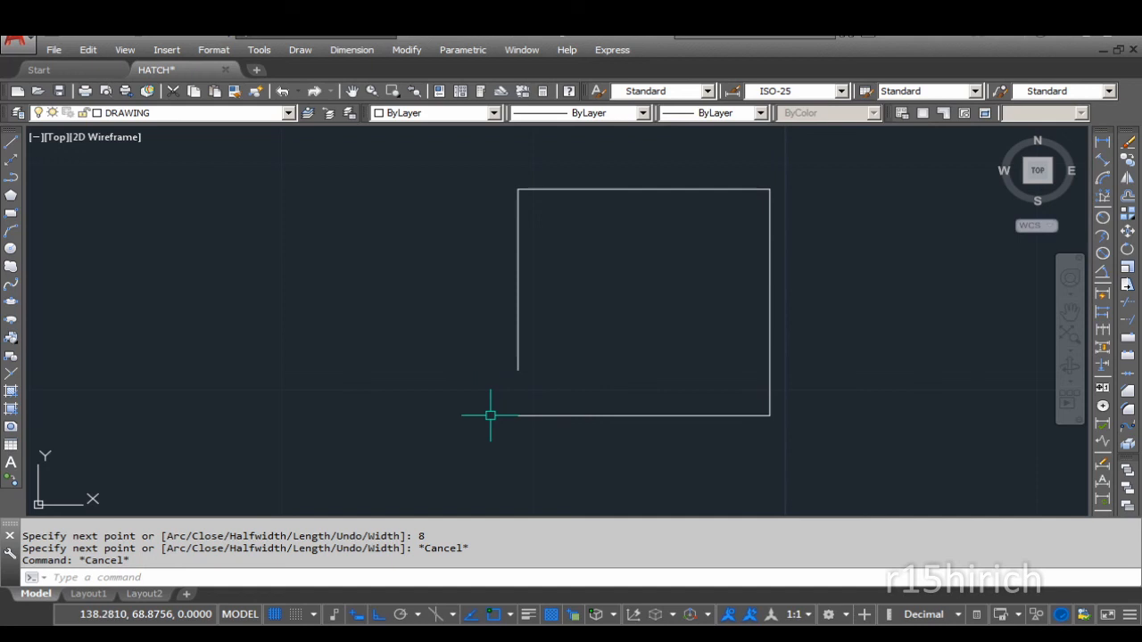
middle_drag(490, 415, 471, 426)
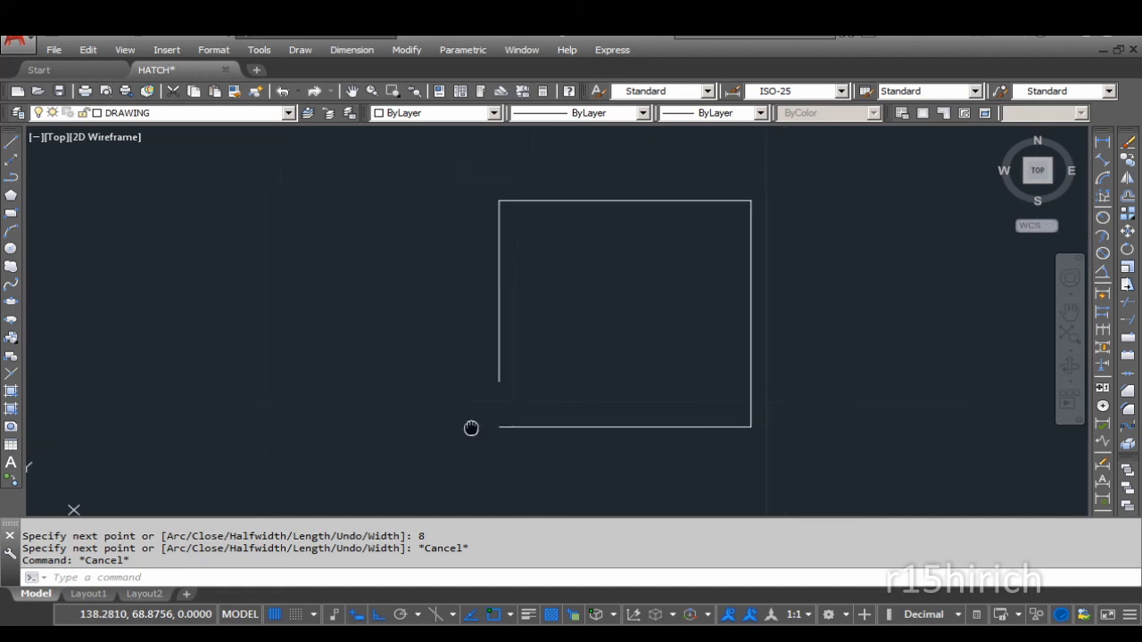
scroll(471, 425, down, 1)
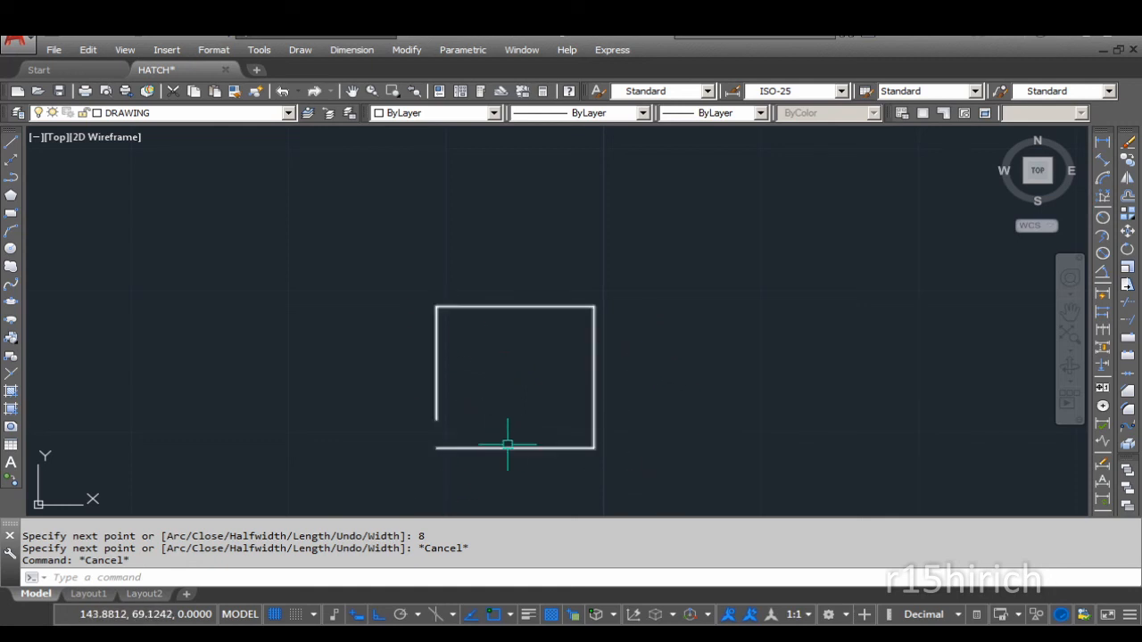
Start a new hatch and select its gap tolerance value
text(h)
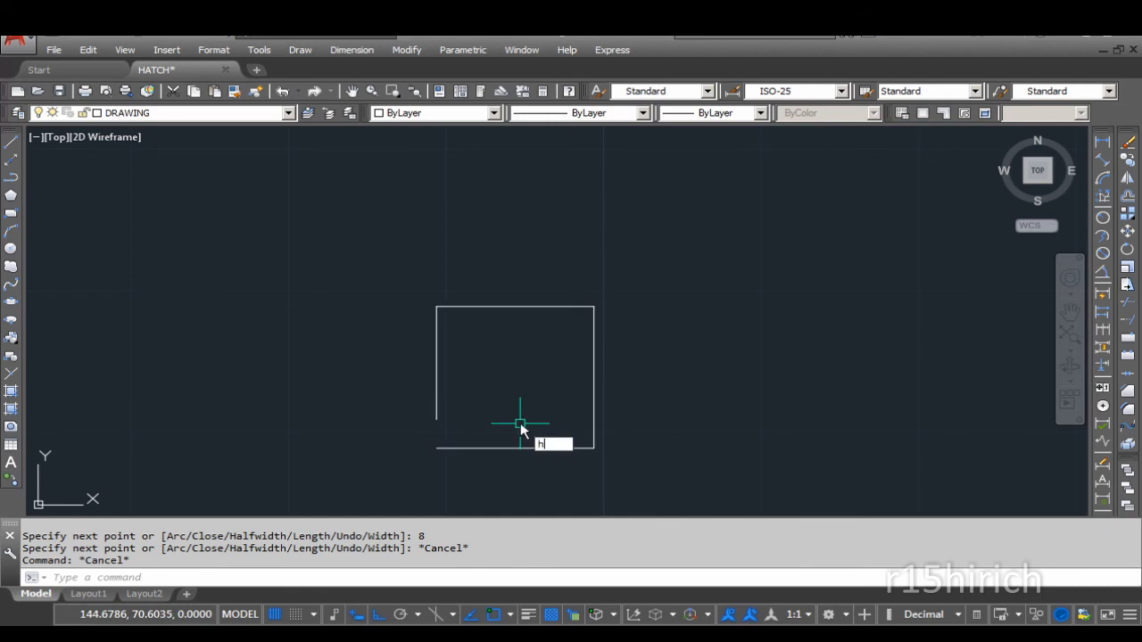
key(Return)
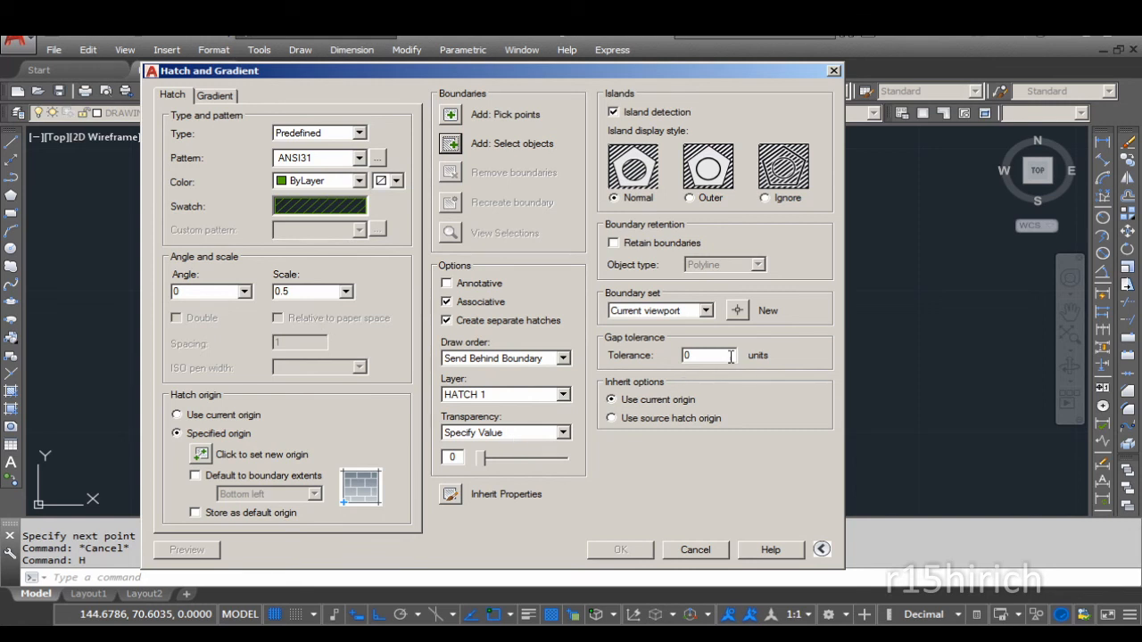
drag(713, 355, 603, 361)
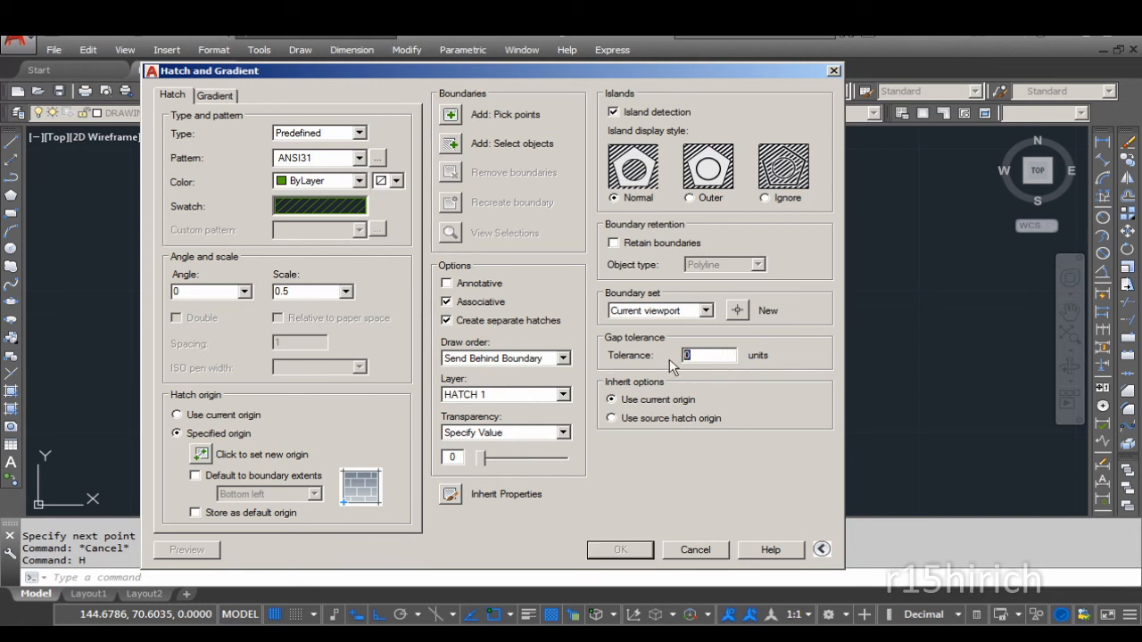
Try to hatch the open square from an internal point with the gap tolerance at 0, and return to the settings
click(455, 117)
click(509, 377)
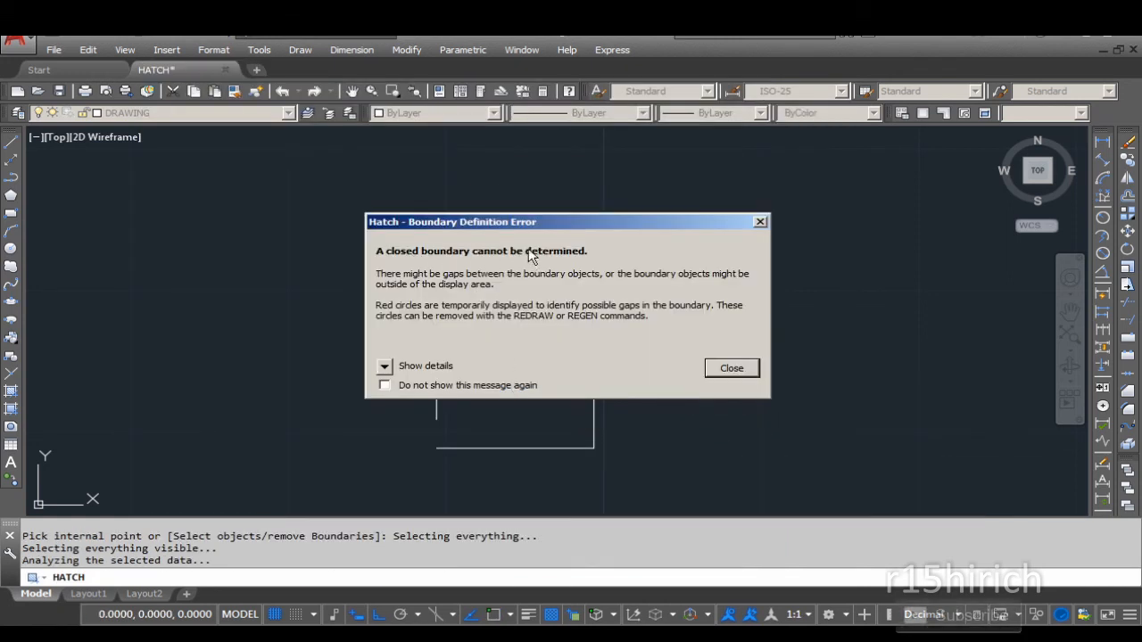
click(714, 373)
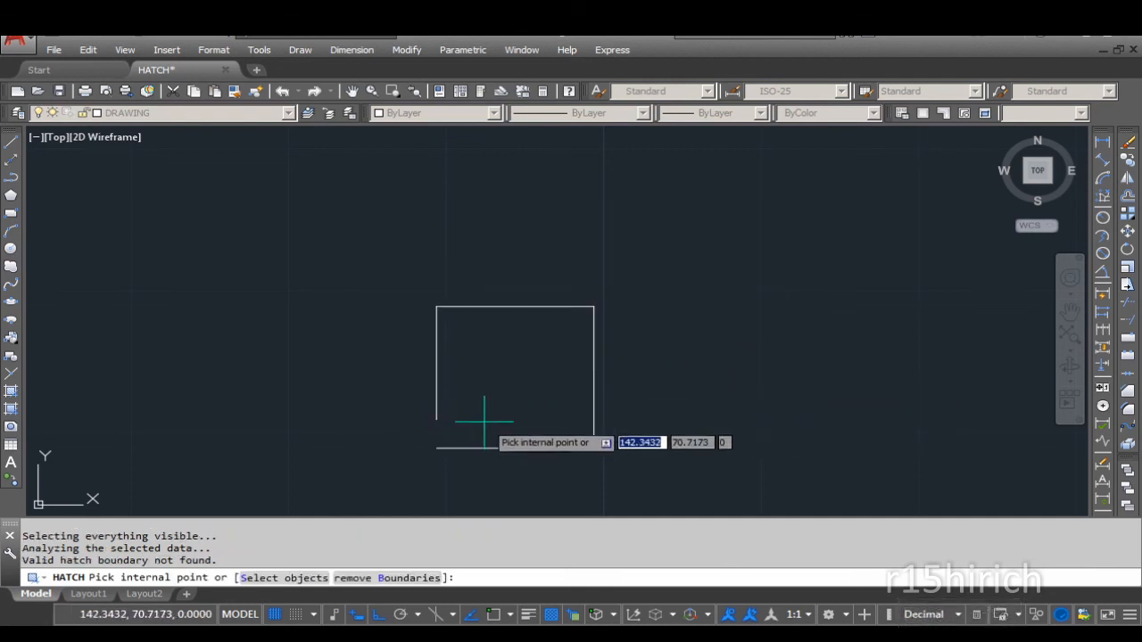
text(t)
key(Return)
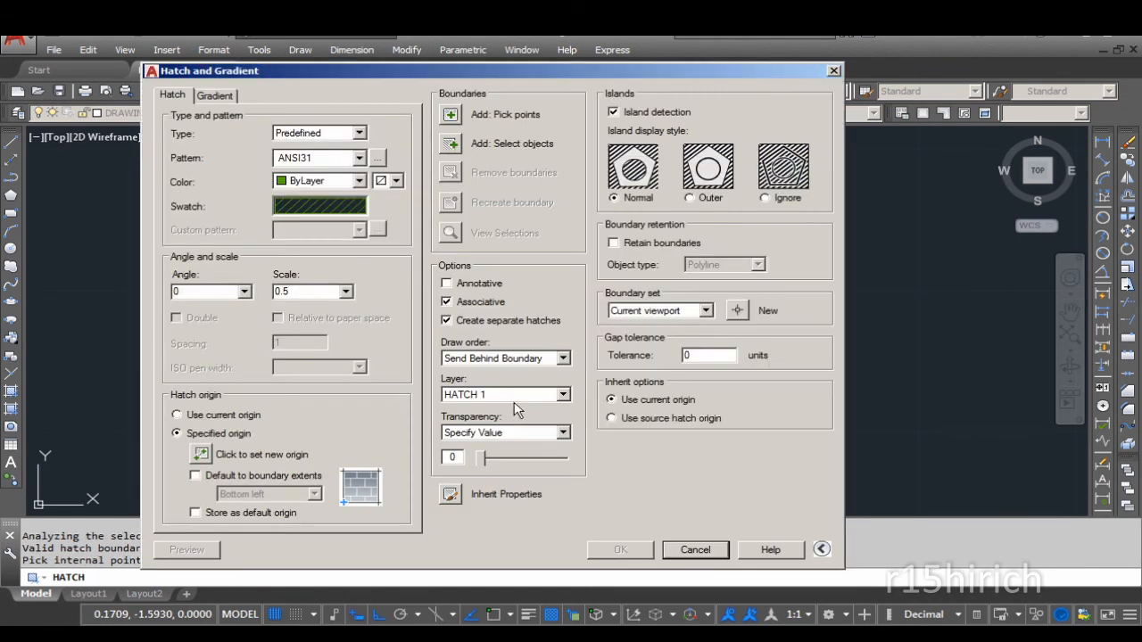
Set the gap tolerance to 1 unit and pick inside the open square, choosing to continue hatching this area
double_click(692, 355)
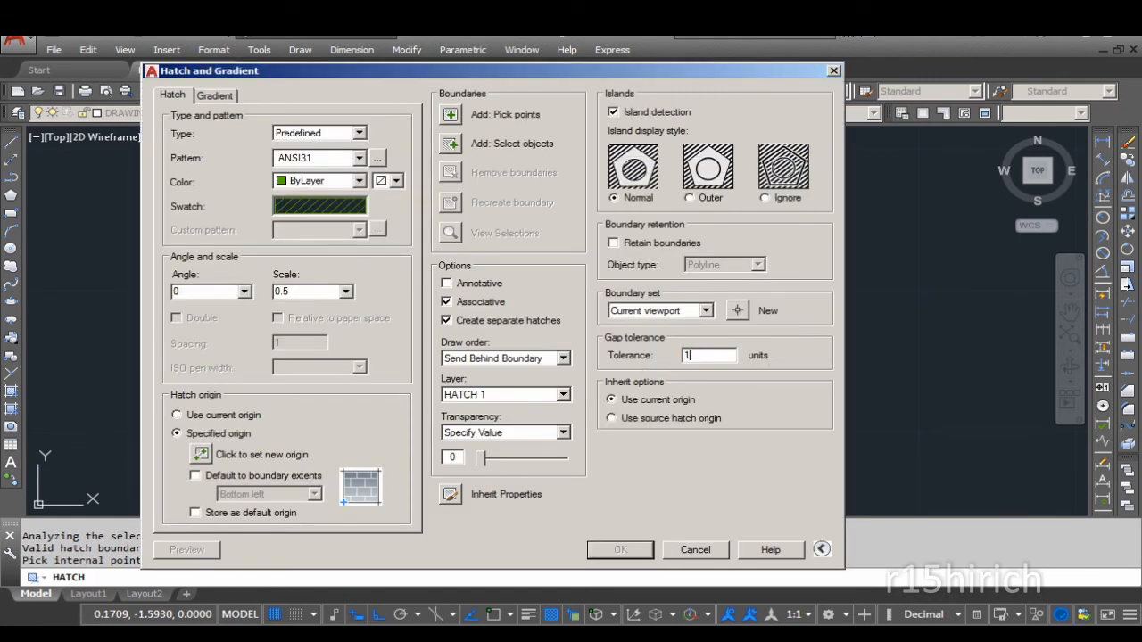
text(1)
click(450, 114)
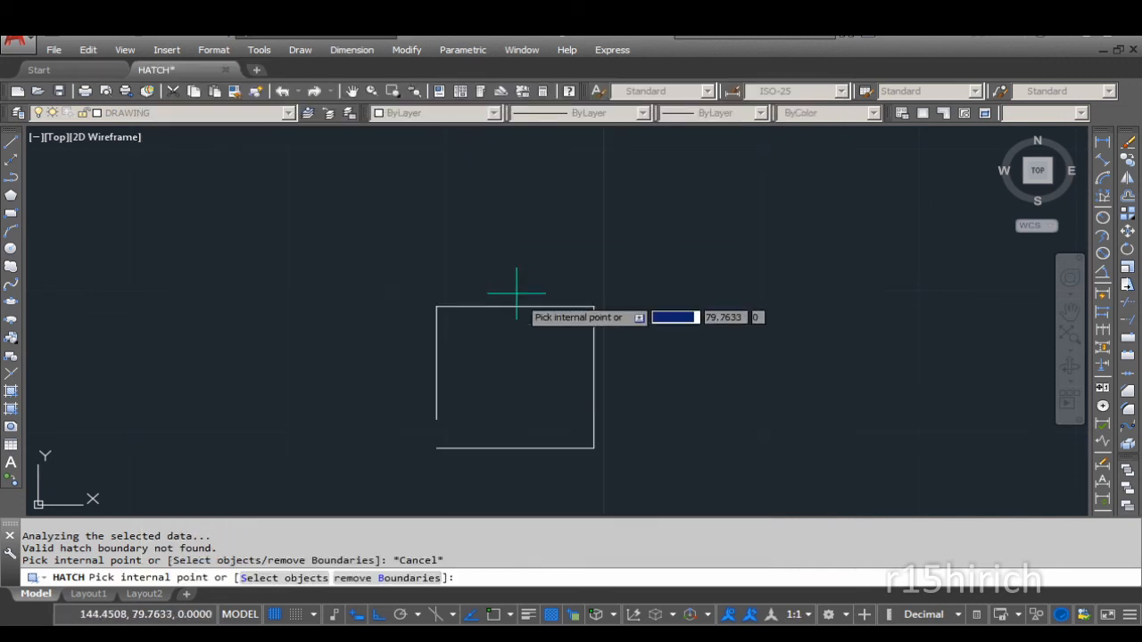
click(513, 377)
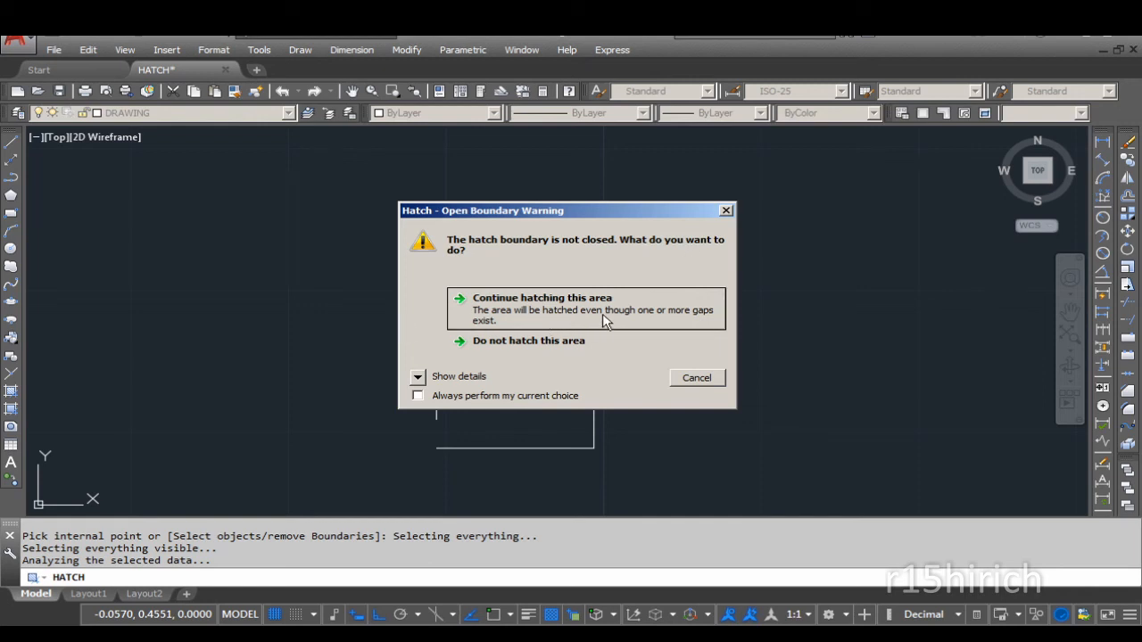
click(552, 316)
Check the detected boundary corner and pick inside the square again, continuing to hatch the area
scroll(448, 436, up, 3)
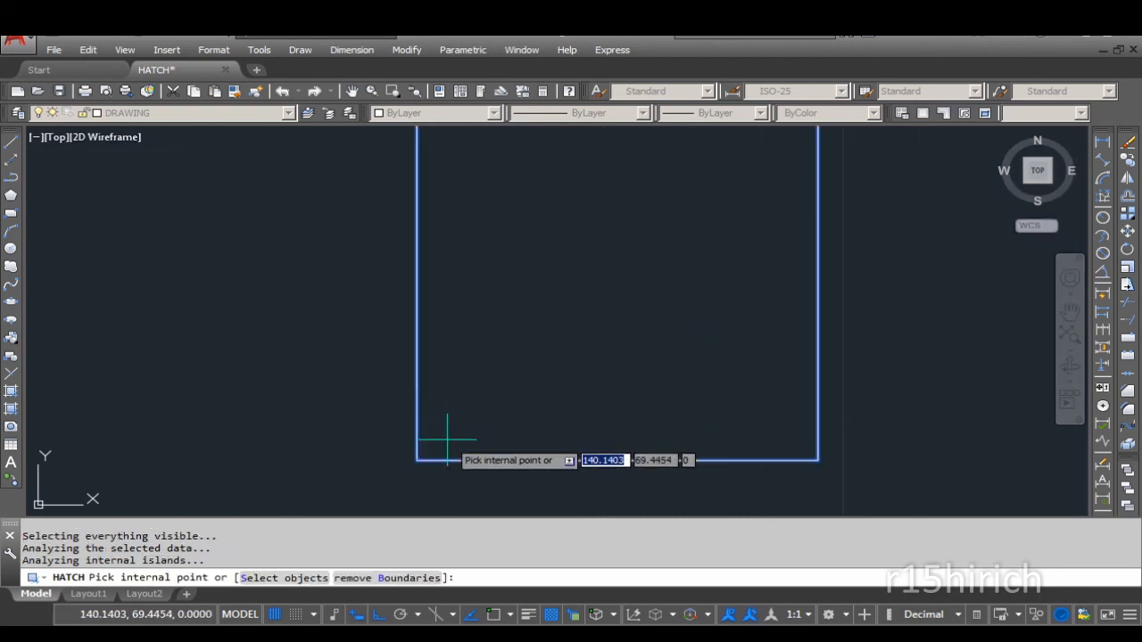
scroll(426, 453, down, 3)
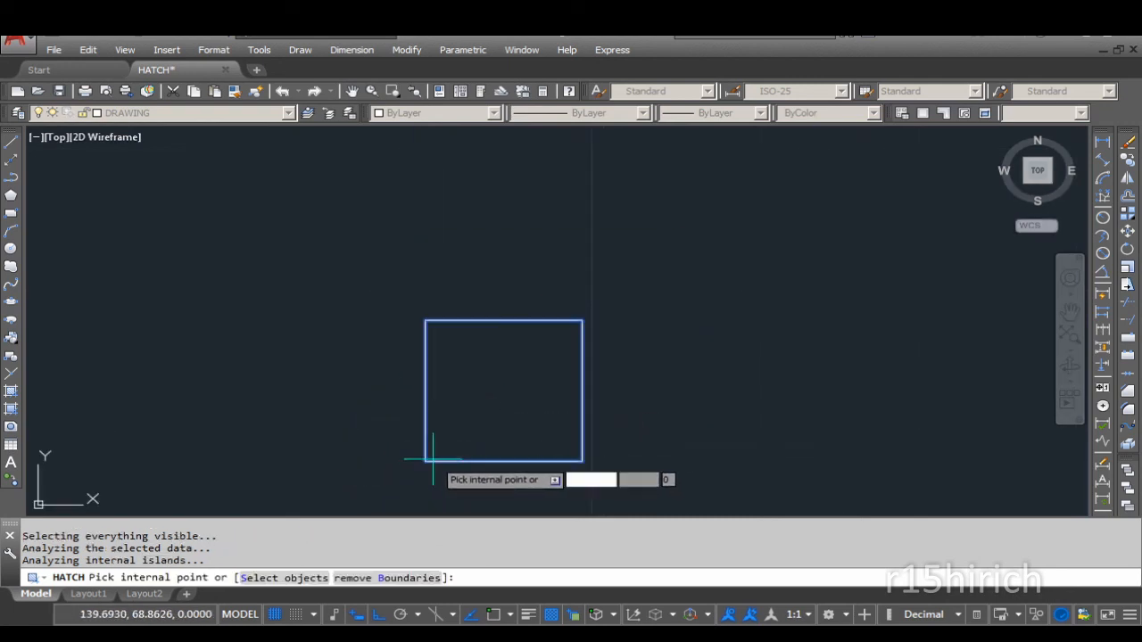
click(501, 394)
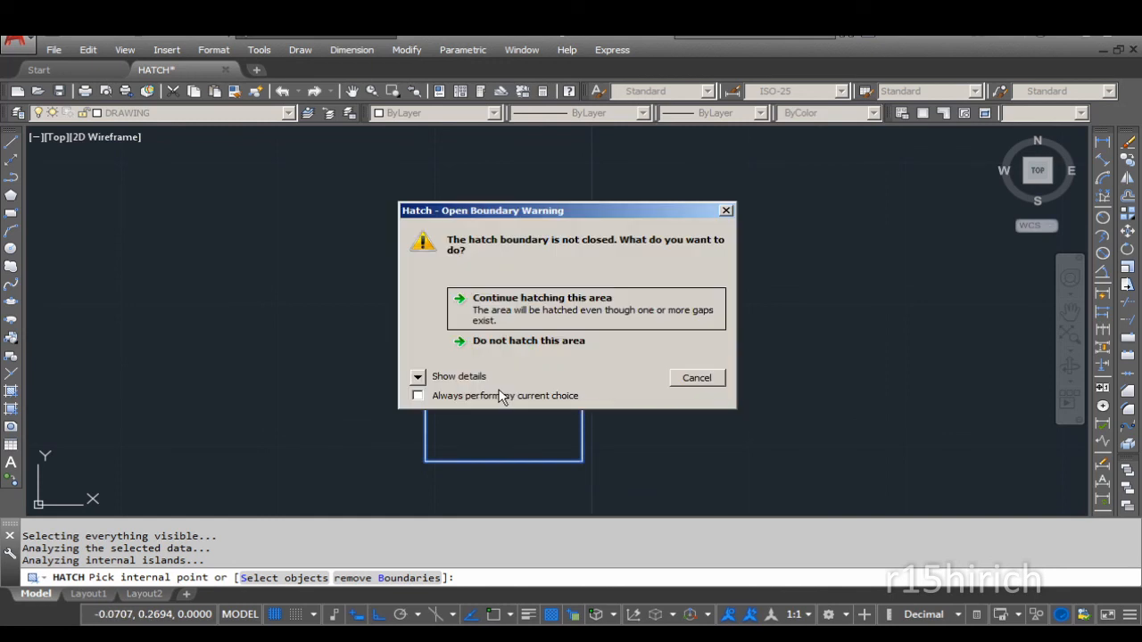
click(527, 308)
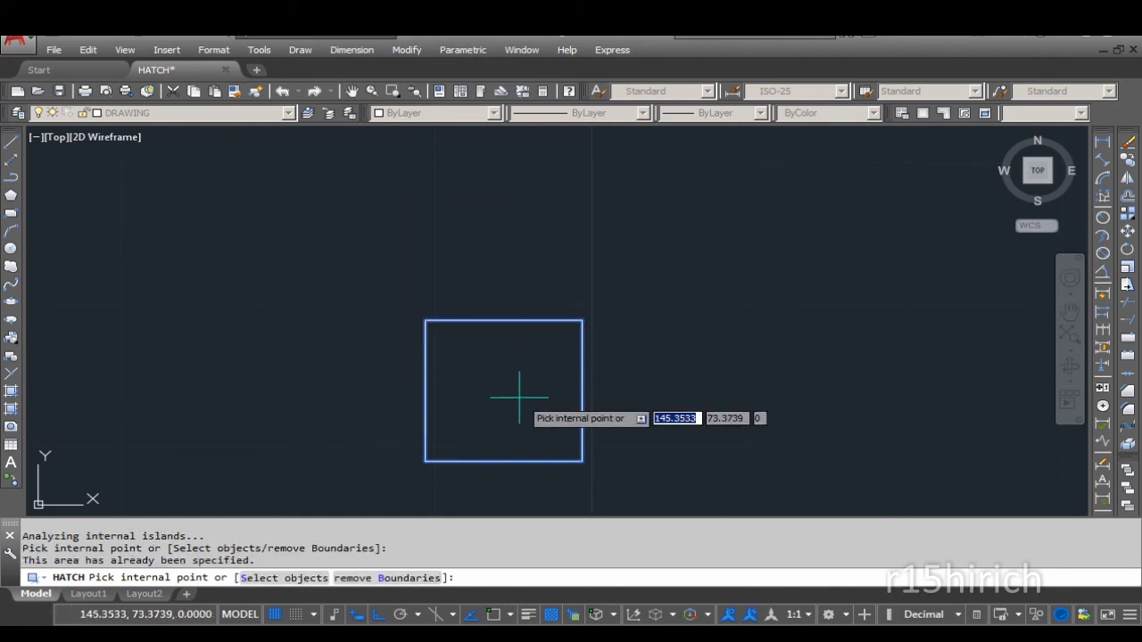
Preview the hatch in the open square and accept it
key(Return)
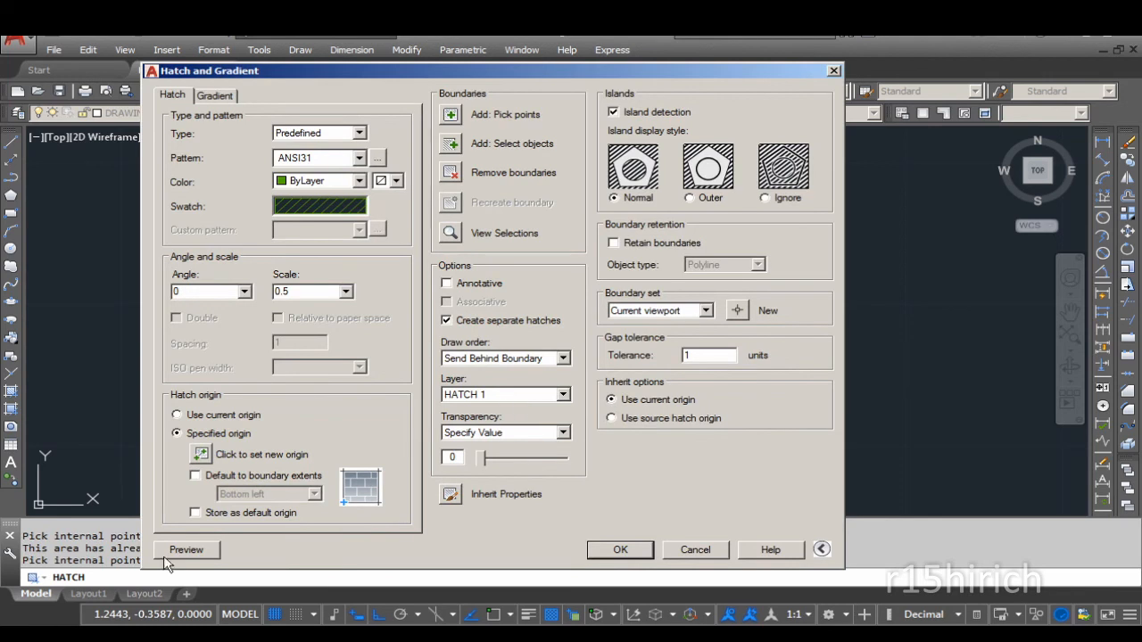
click(184, 619)
scroll(442, 455, up, 2)
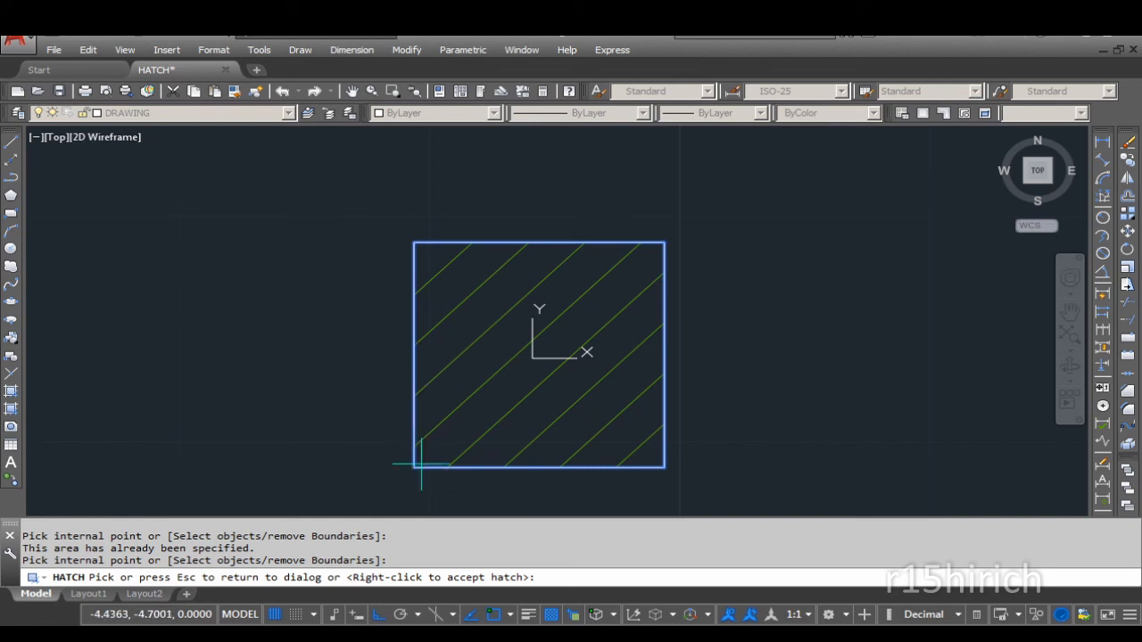
right_click(529, 424)
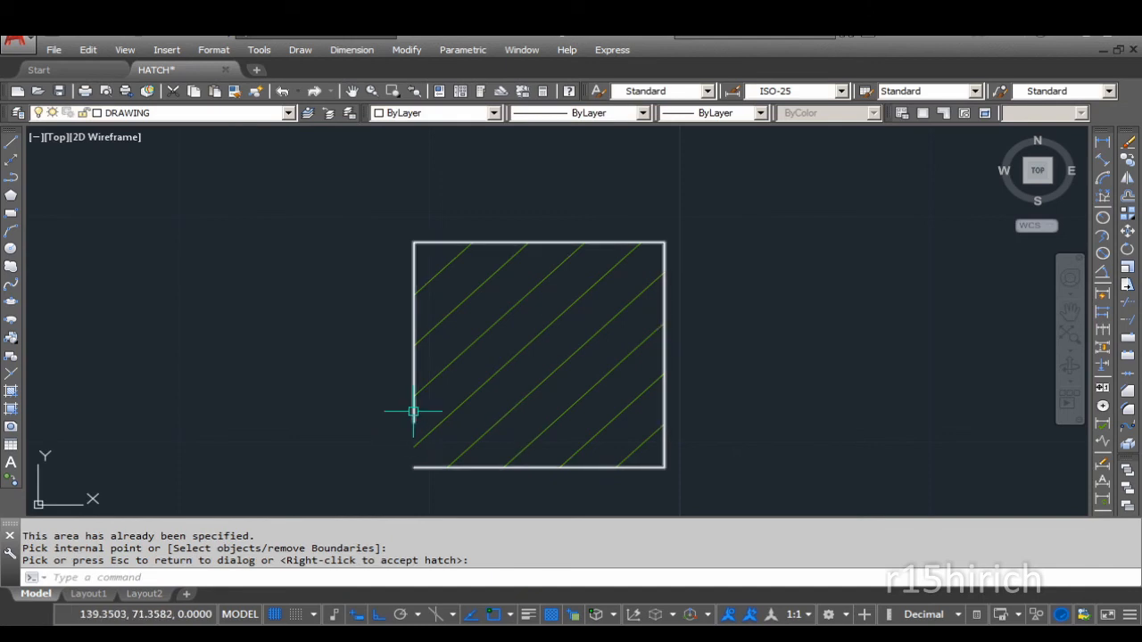
Select the new hatch and the open square polyline in turn to compare their outlines at the gap
click(439, 426)
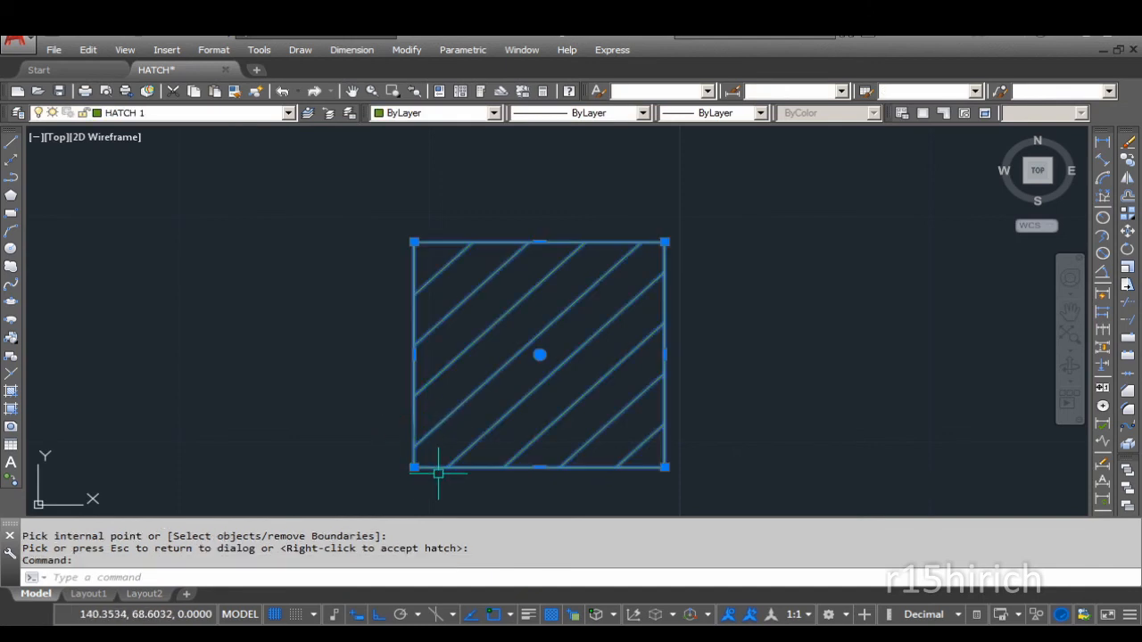
key(Escape)
key(Escape)
click(415, 362)
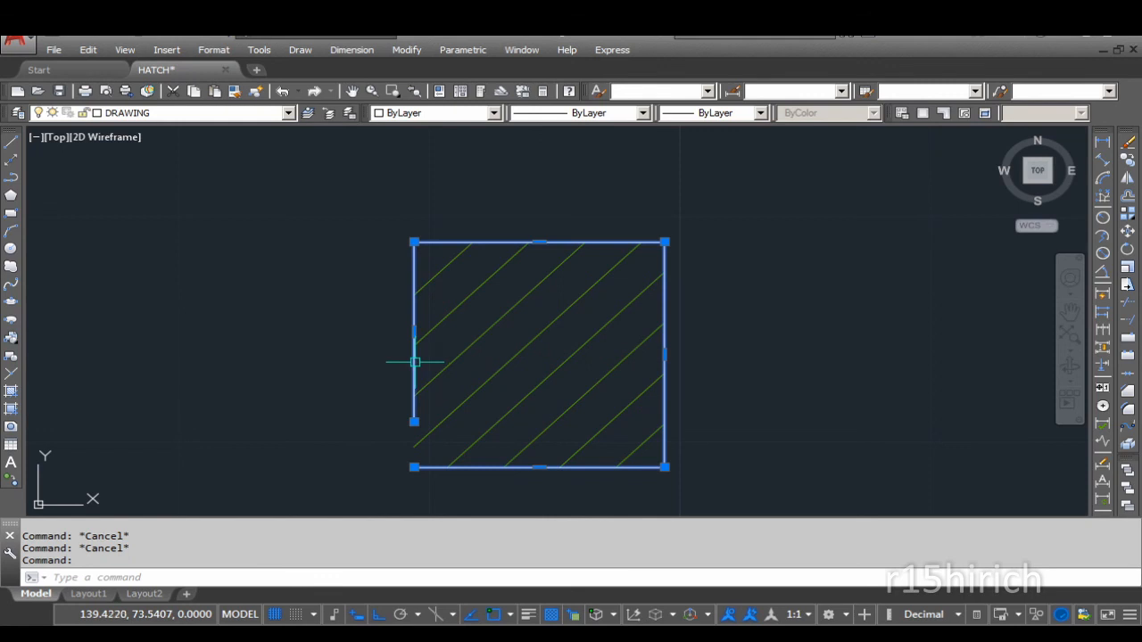
Erase the hatch in the open square, select the square's polyline as the boundary of a new hatch, and preview it
key(Delete)
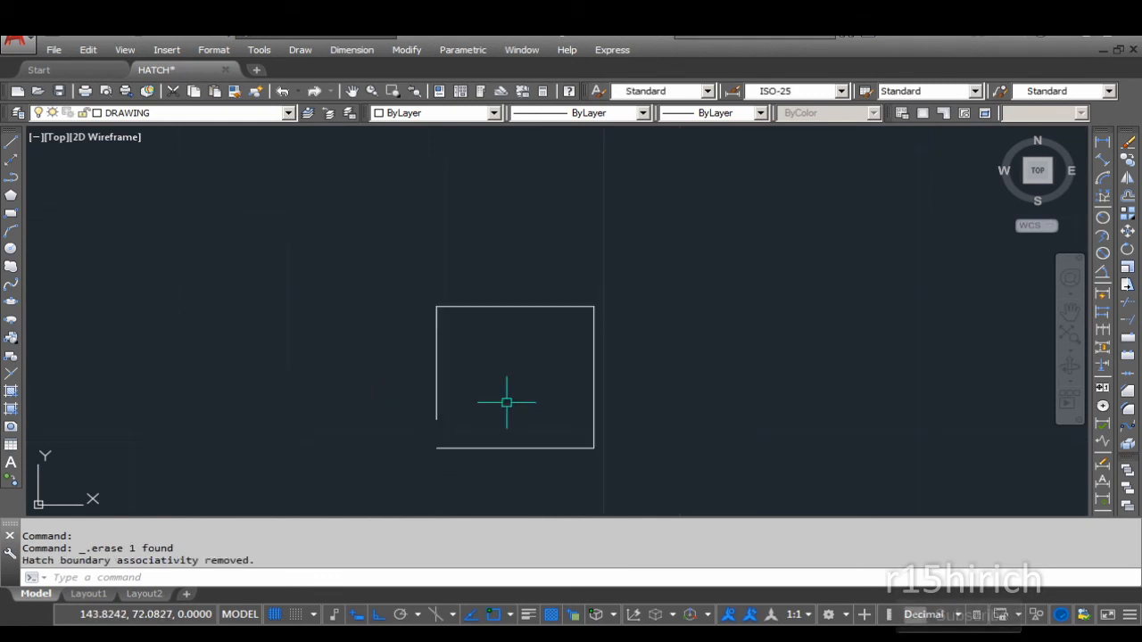
text(h)
key(Return)
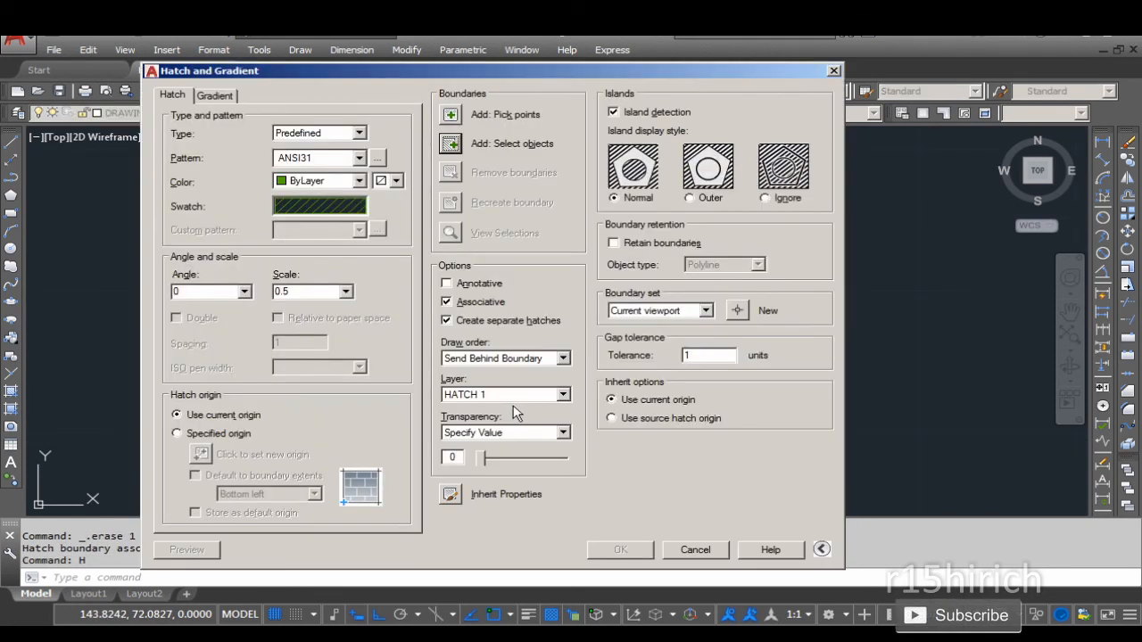
click(486, 146)
click(497, 307)
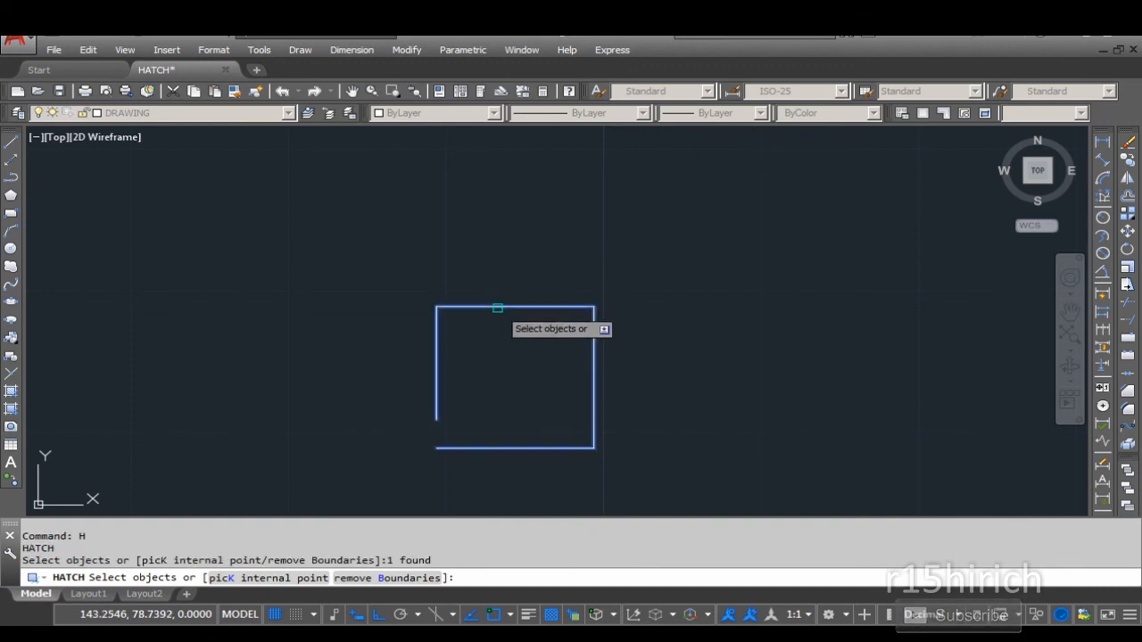
key(Return)
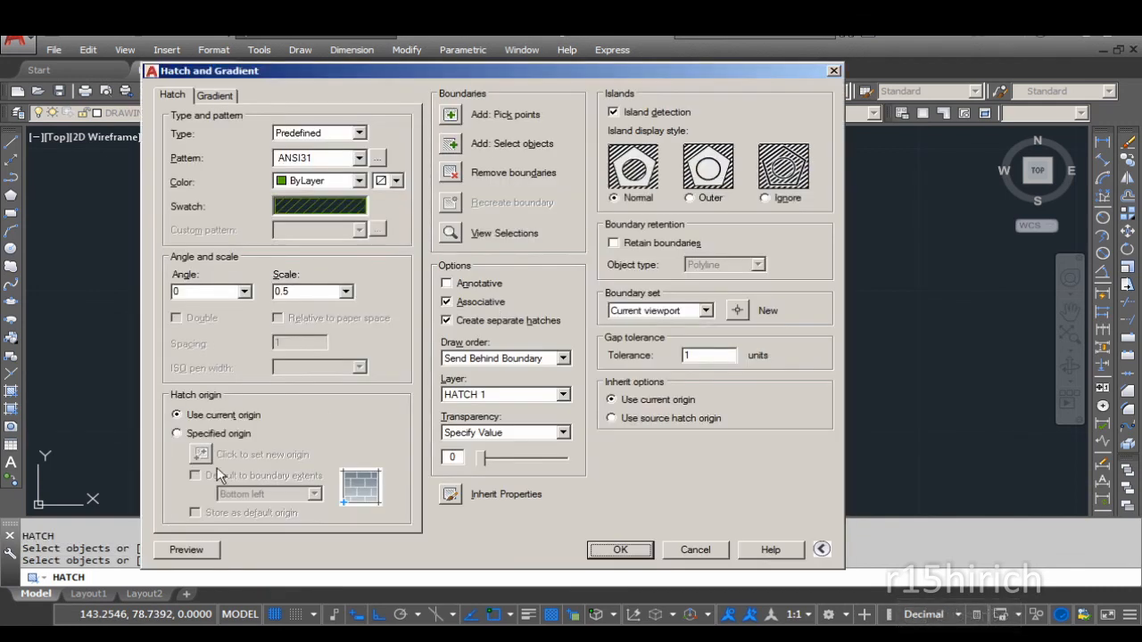
click(188, 550)
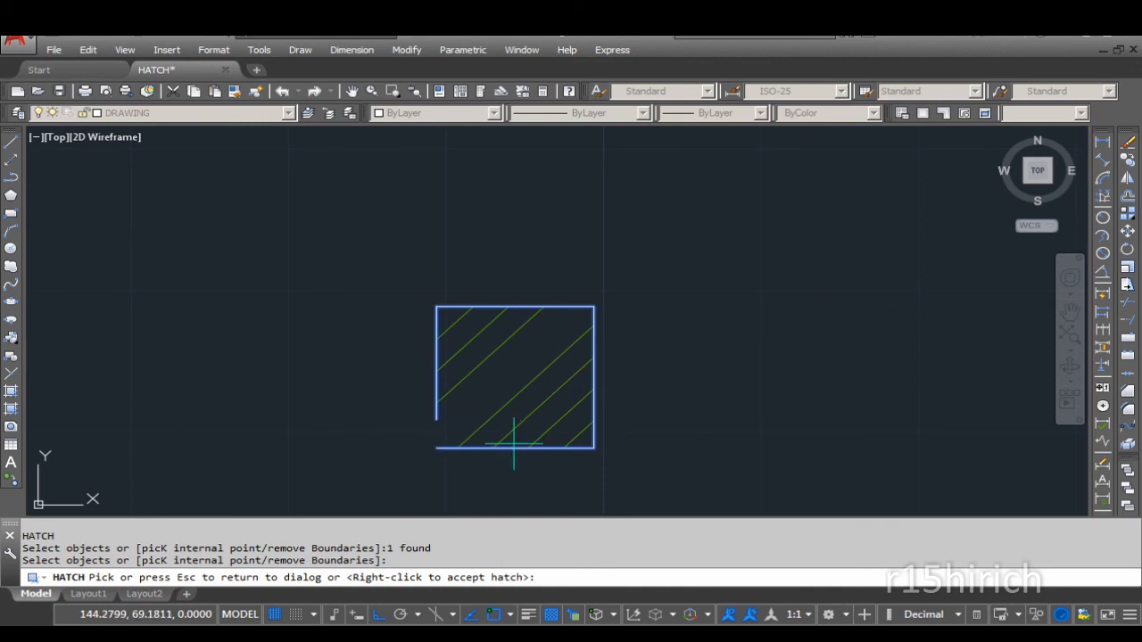
click(508, 403)
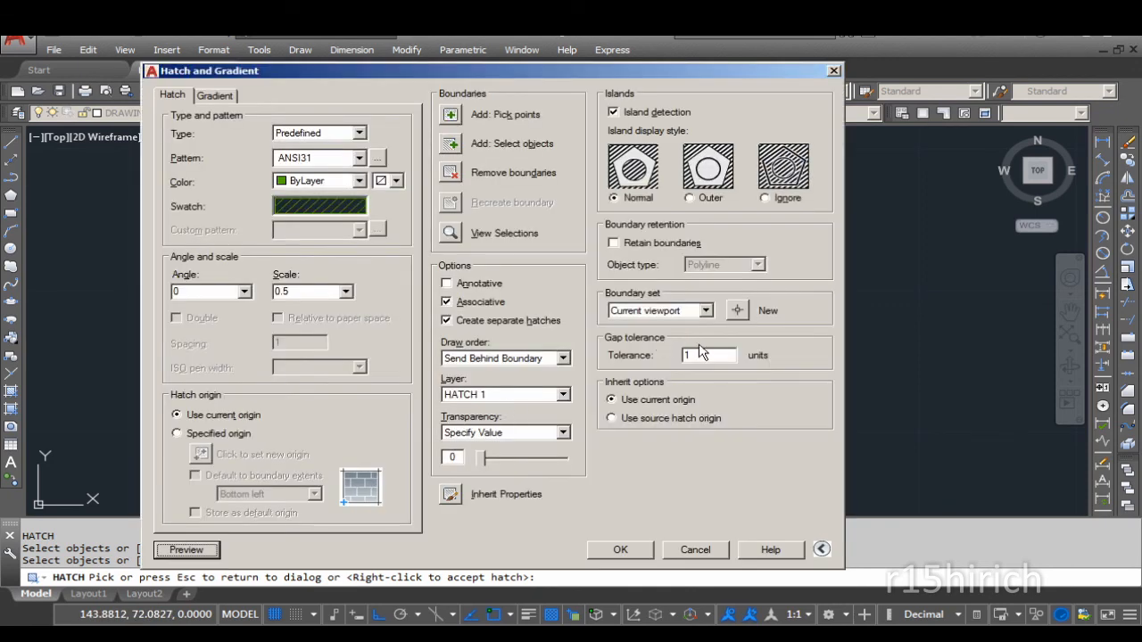
Set the gap tolerance to 0 and try to hatch the open square by selecting its polyline as the boundary
drag(704, 359, 636, 360)
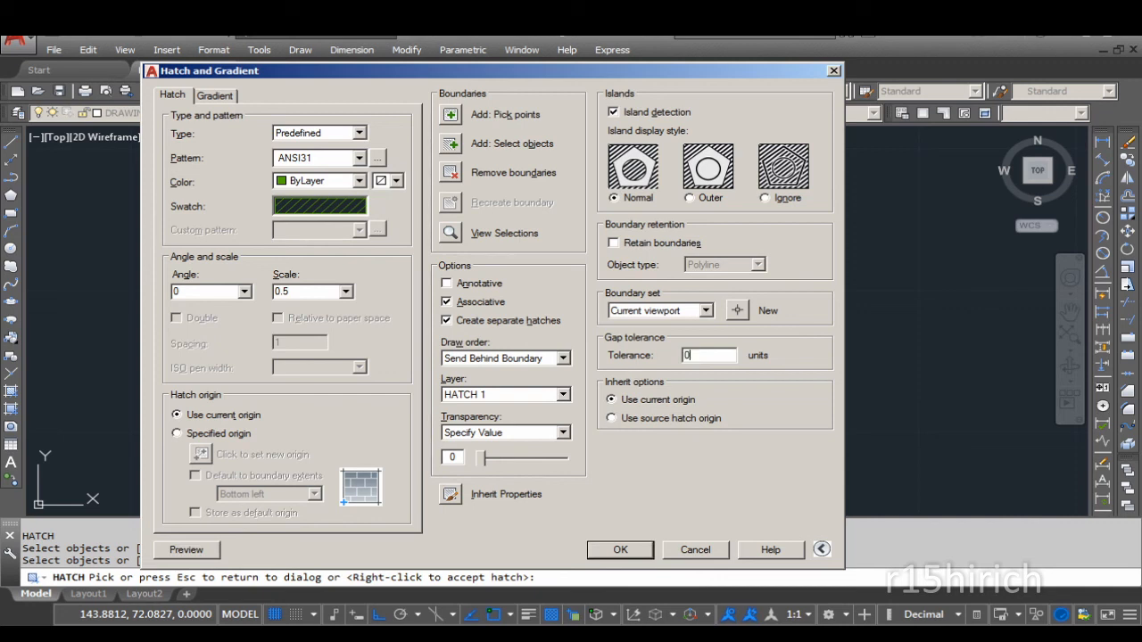
click(452, 145)
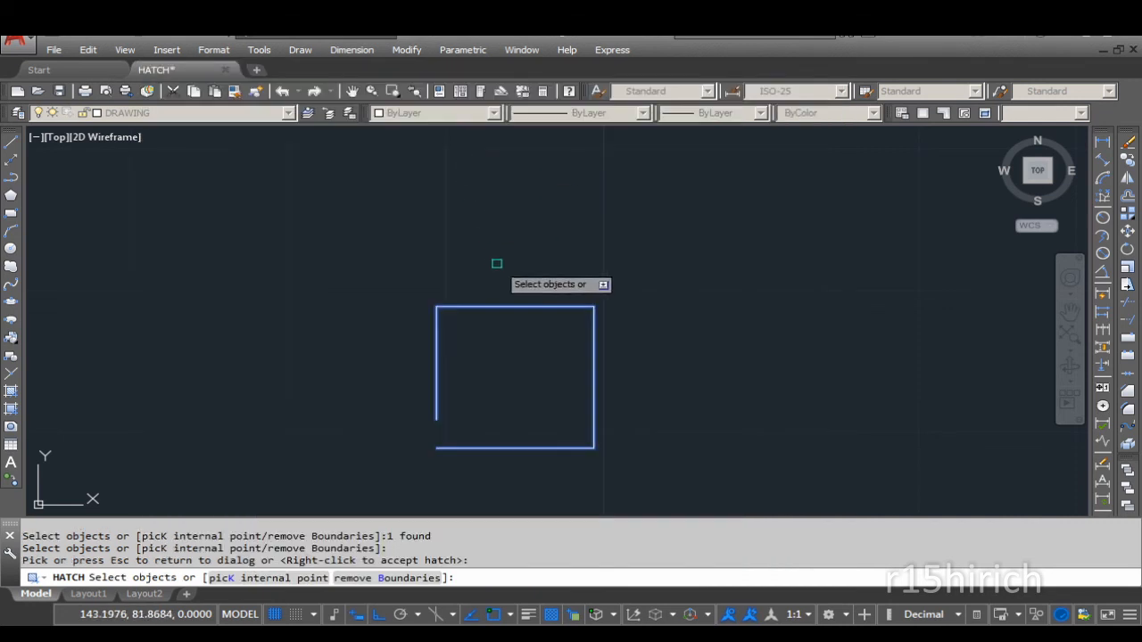
click(504, 306)
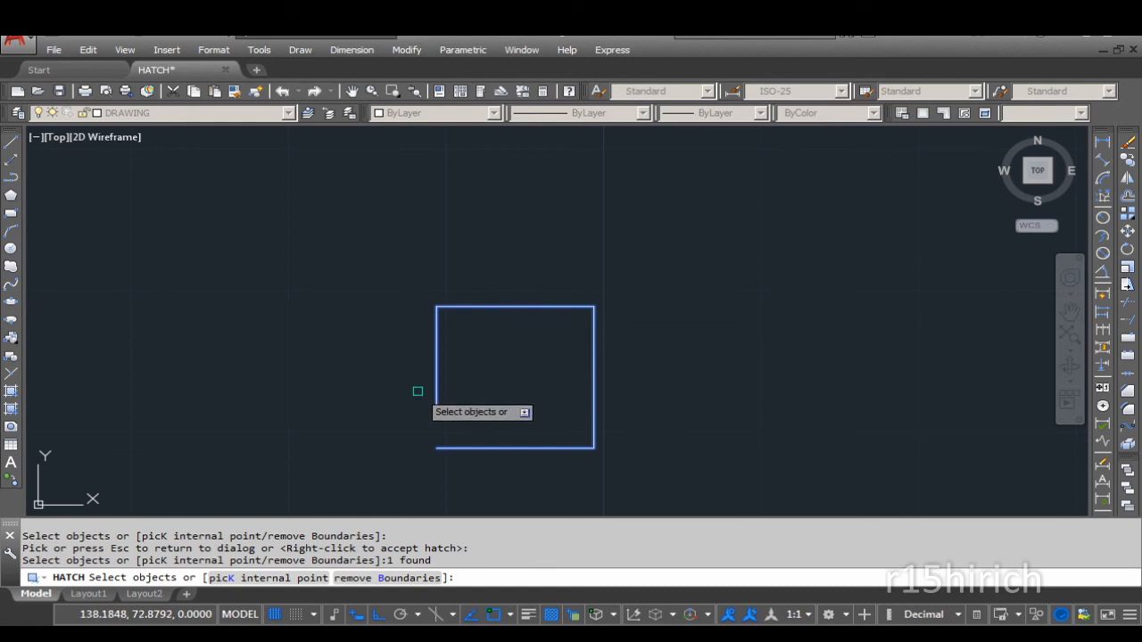
key(Return)
click(175, 551)
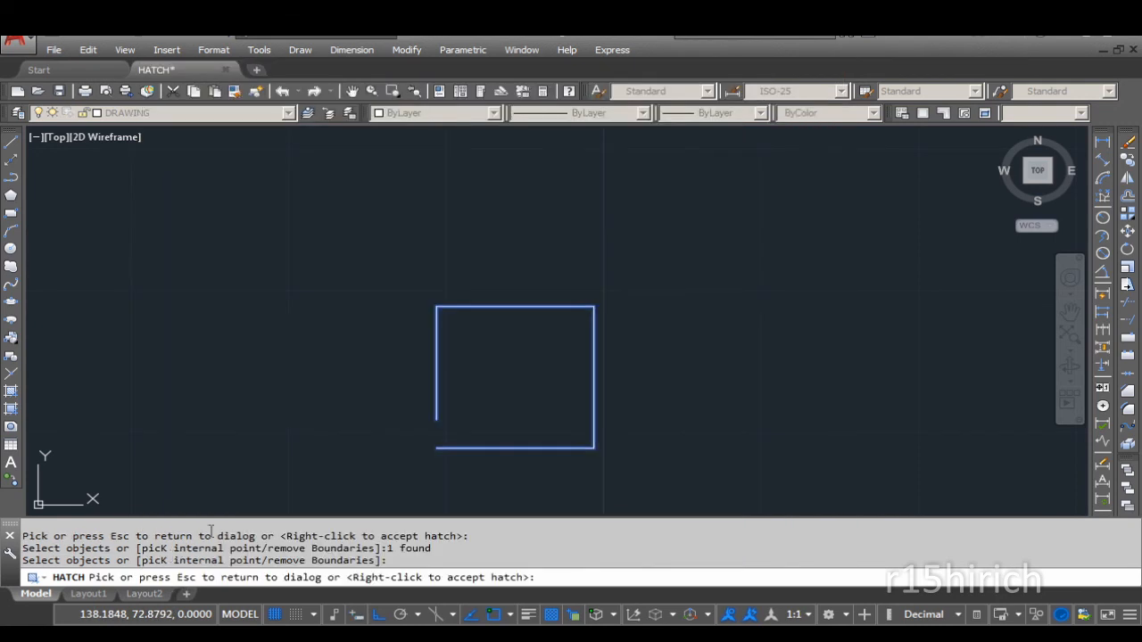
right_click(457, 396)
click(472, 362)
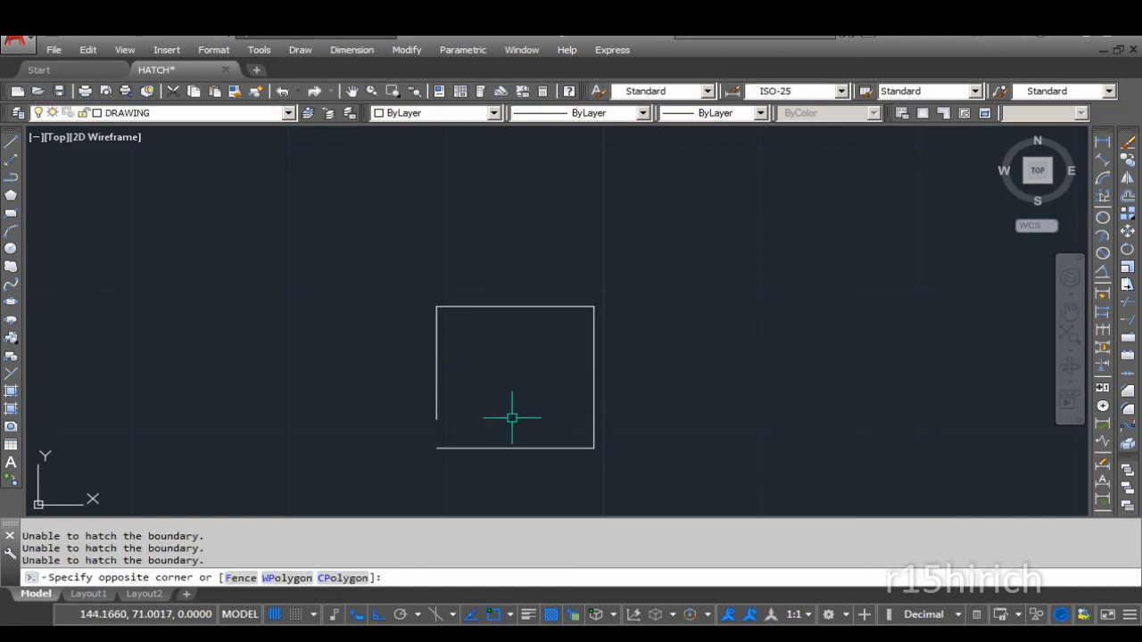
click(512, 419)
click(549, 400)
click(489, 337)
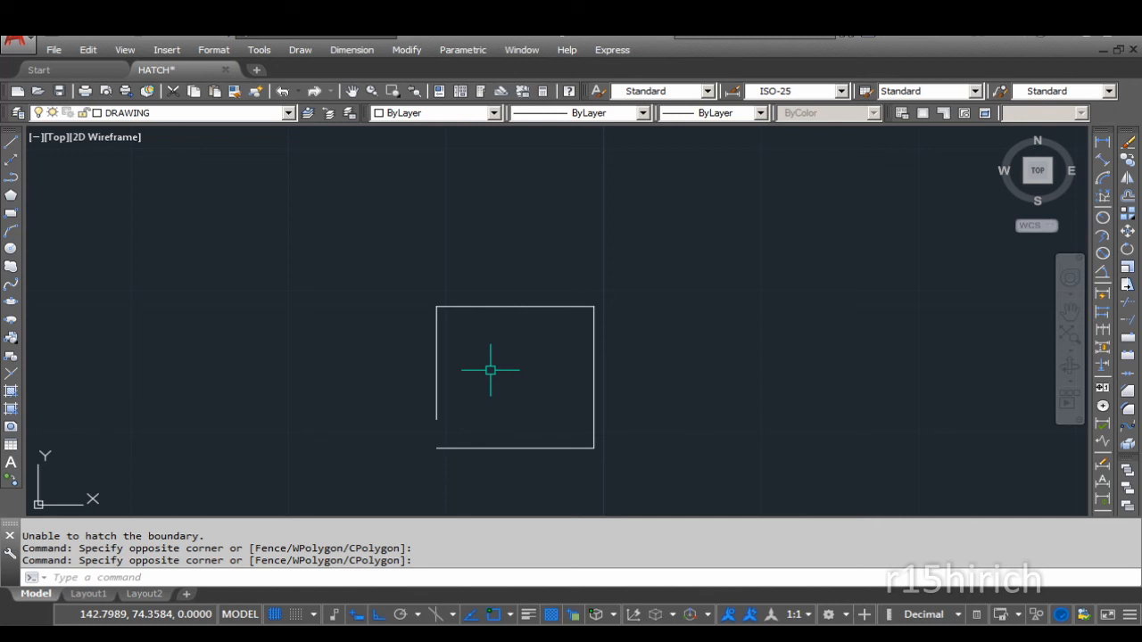
Start a new hatch and switch it to a one-color blue gradient fill
text(h)
key(Return)
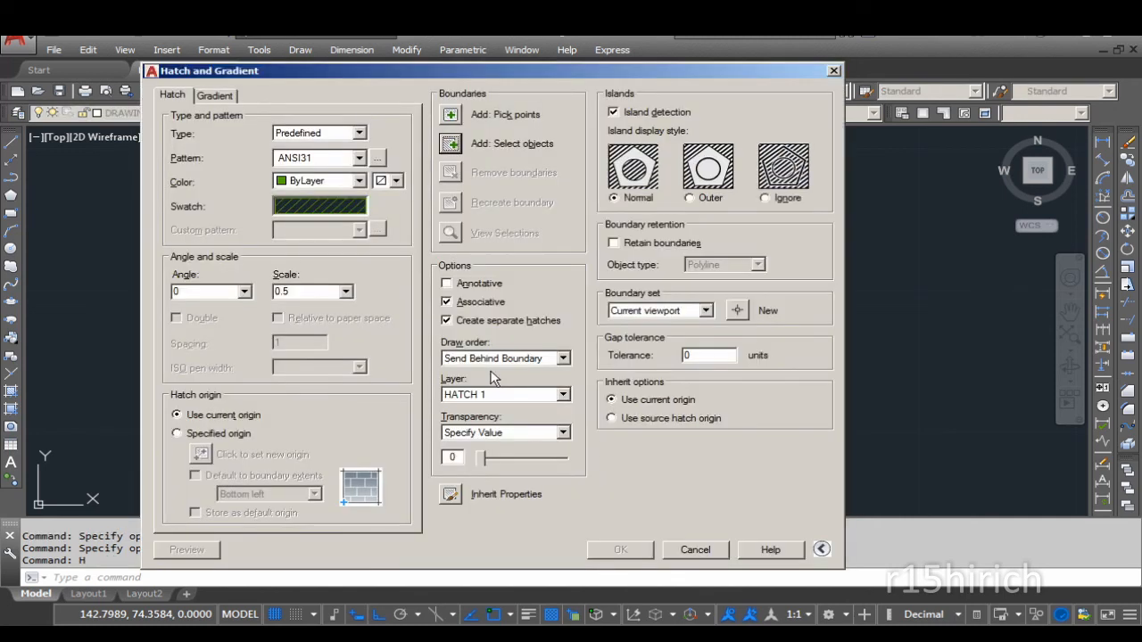
double_click(695, 356)
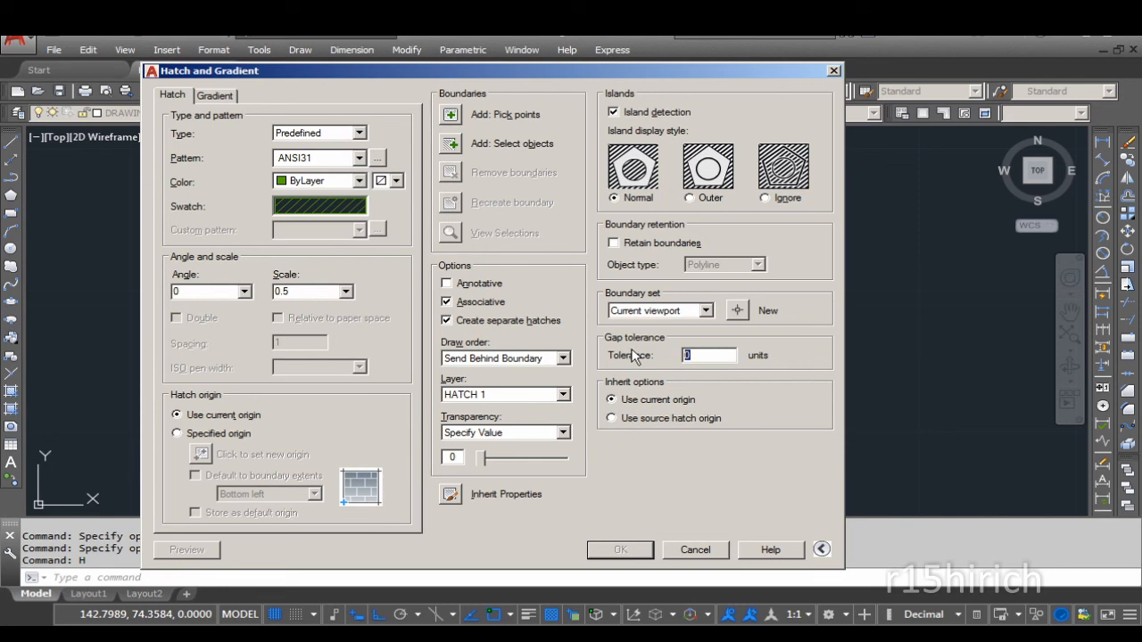
click(215, 98)
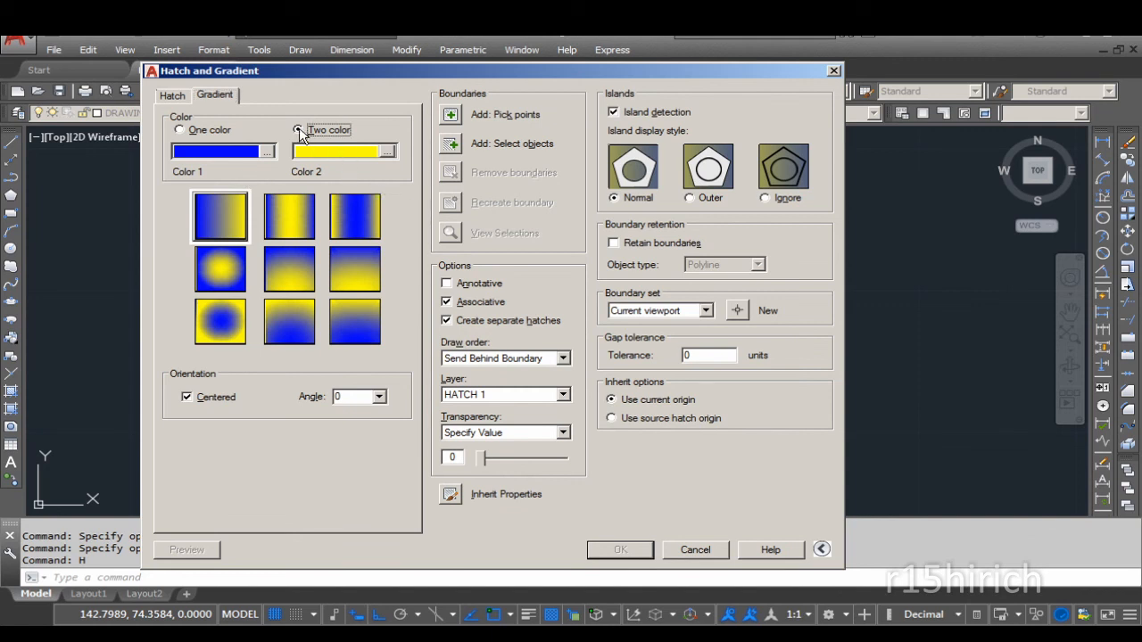
click(211, 131)
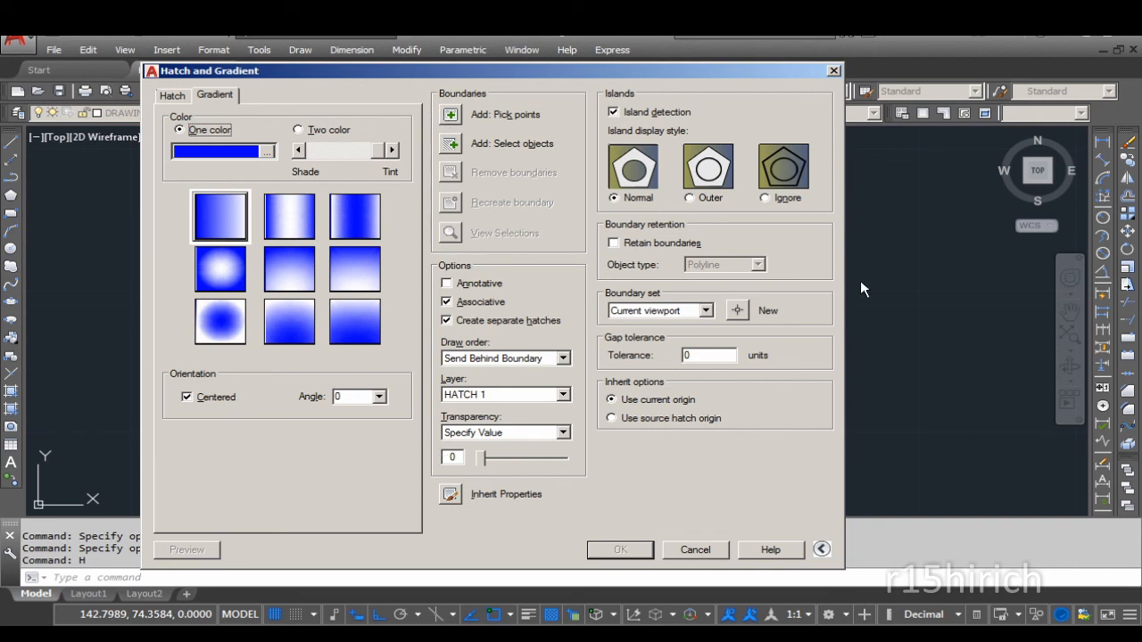
Pick inside the circle below the open square as the gradient boundary, preview the fill, and return to the settings
click(454, 114)
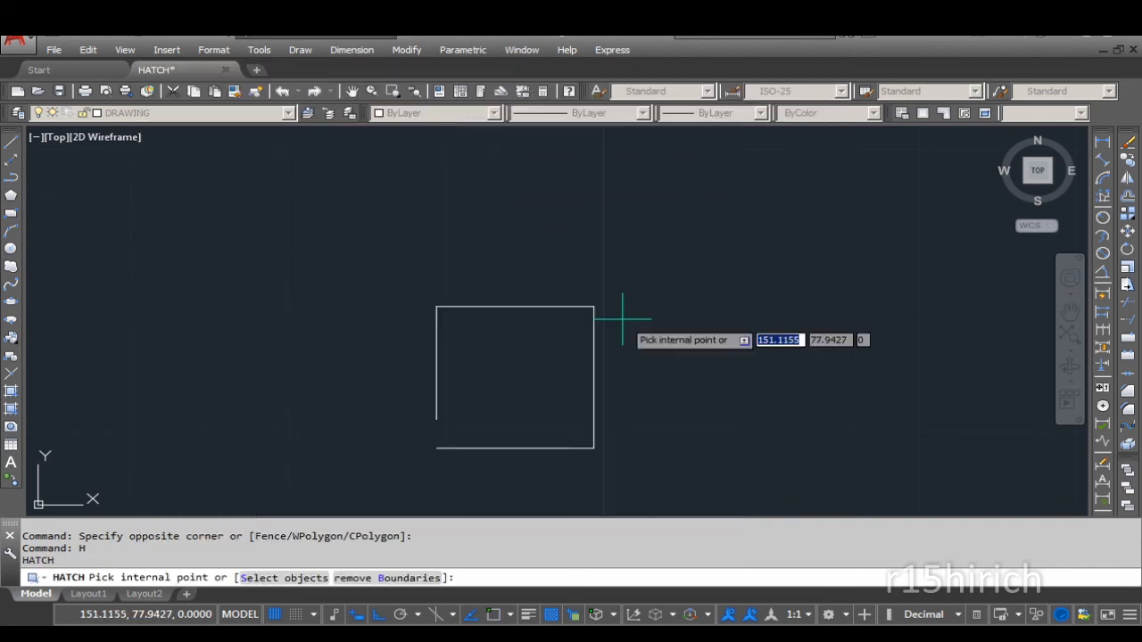
scroll(622, 319, down, 4)
scroll(592, 357, up, 4)
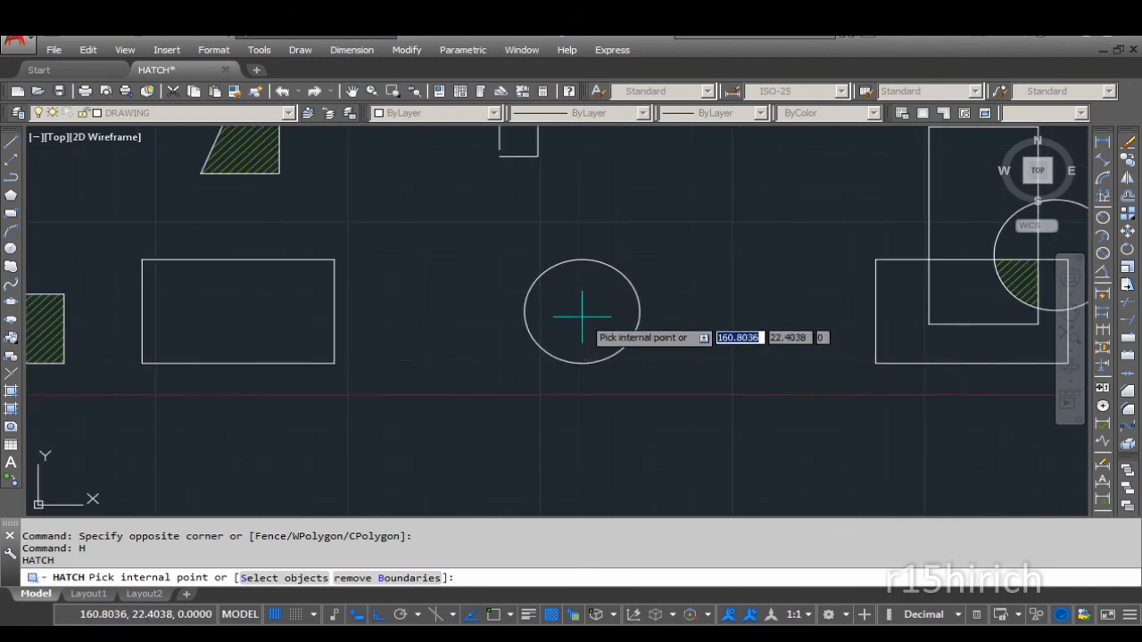
click(582, 316)
key(Return)
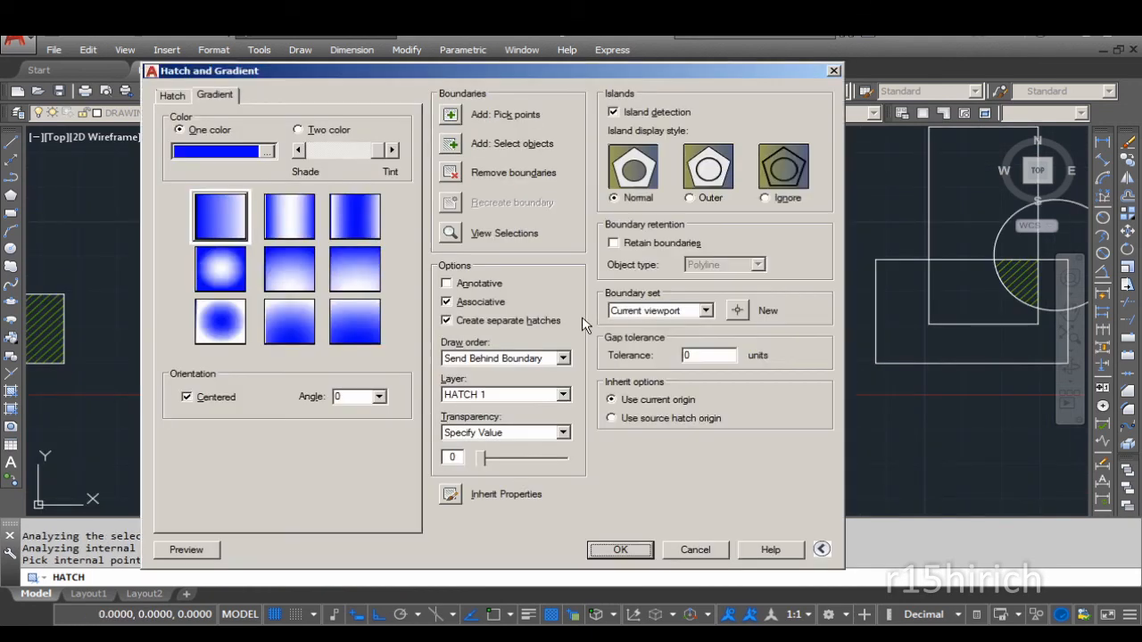
click(184, 548)
scroll(539, 383, up, 4)
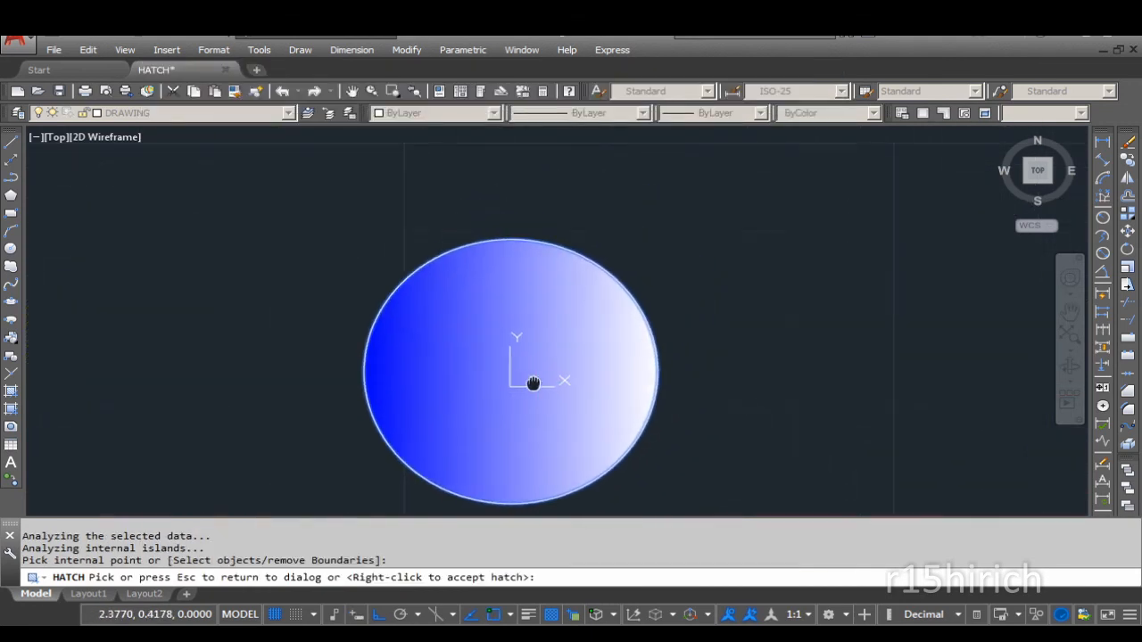
scroll(535, 383, down, 2)
key(Escape)
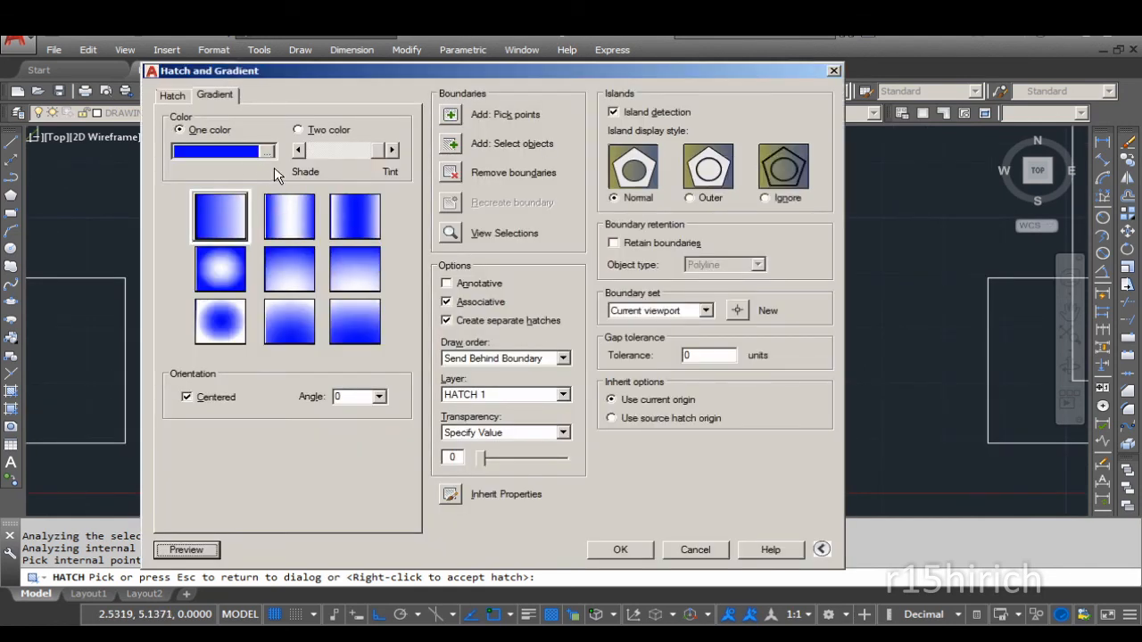
Change the gradient to two colors, with light orange as color 1 and green index color 80 as color 2
click(298, 129)
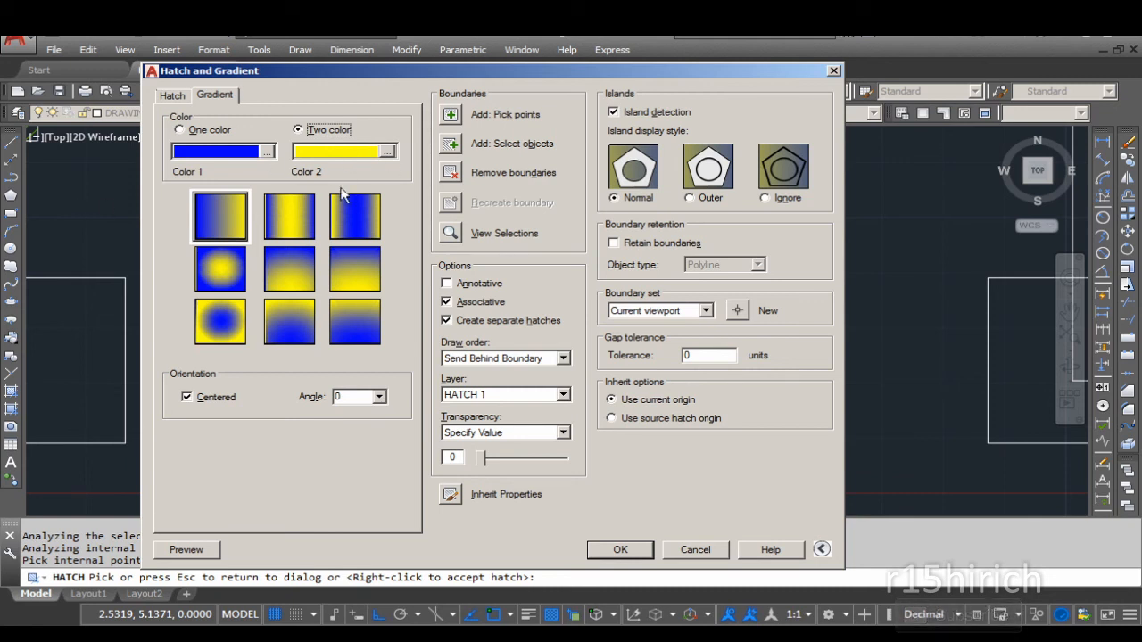
click(386, 152)
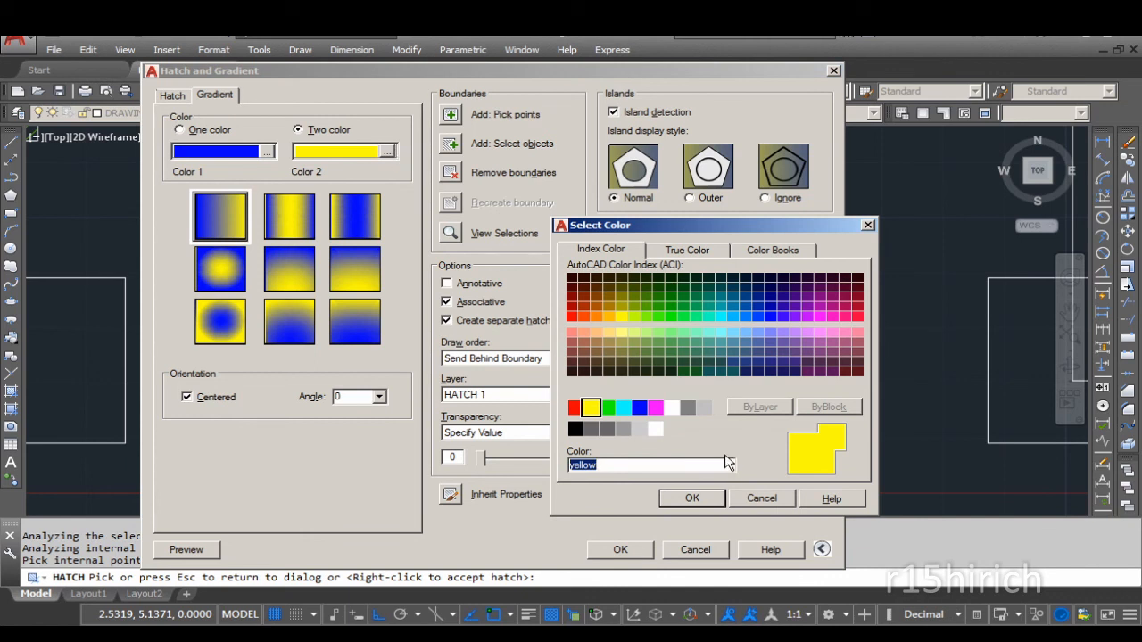
click(658, 316)
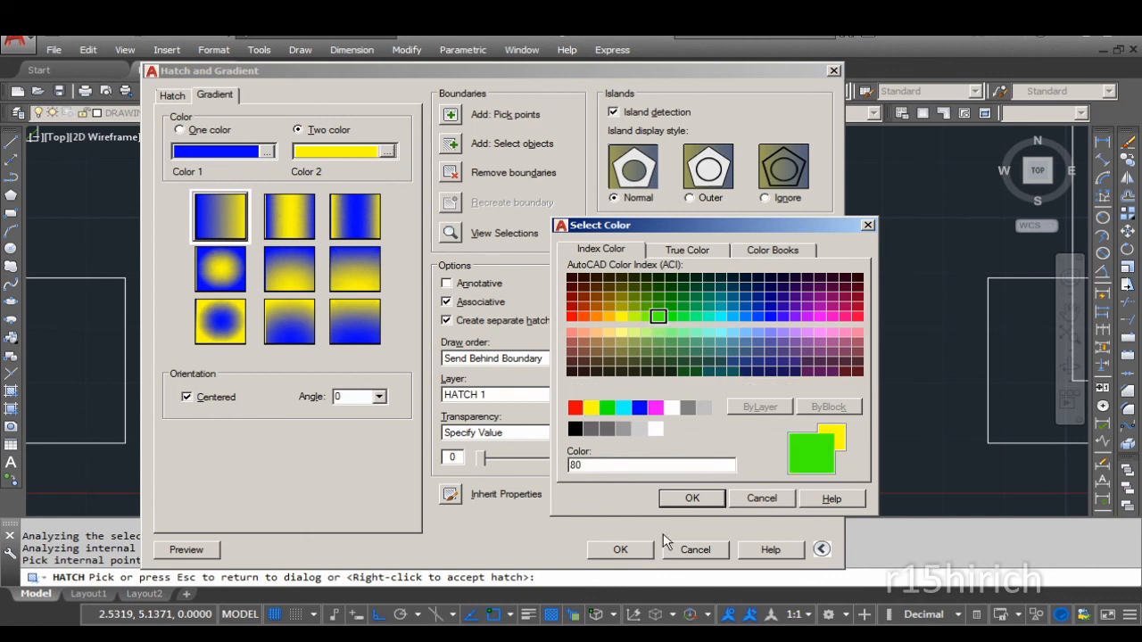
click(689, 498)
click(266, 152)
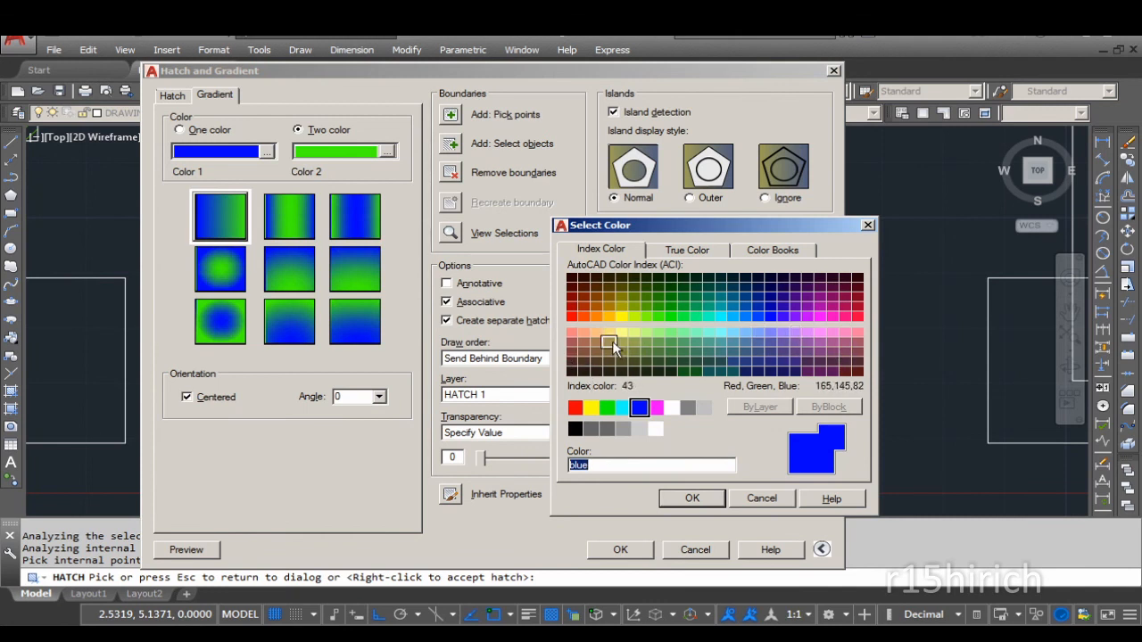
click(608, 340)
click(692, 498)
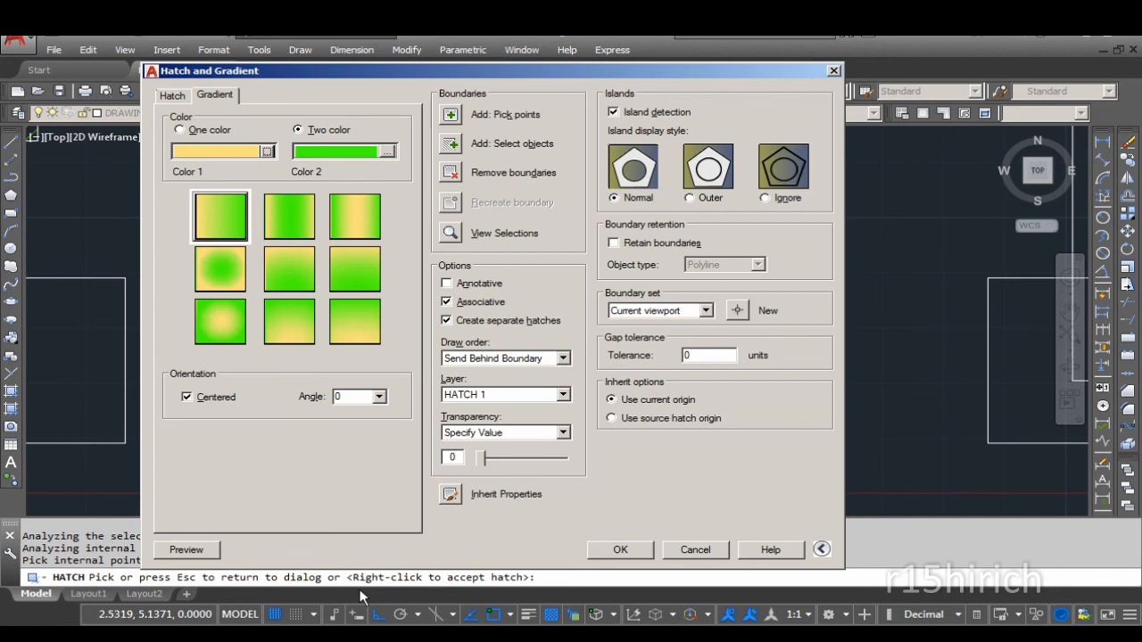
Preview the two-color gradient in the circle and apply it
click(187, 551)
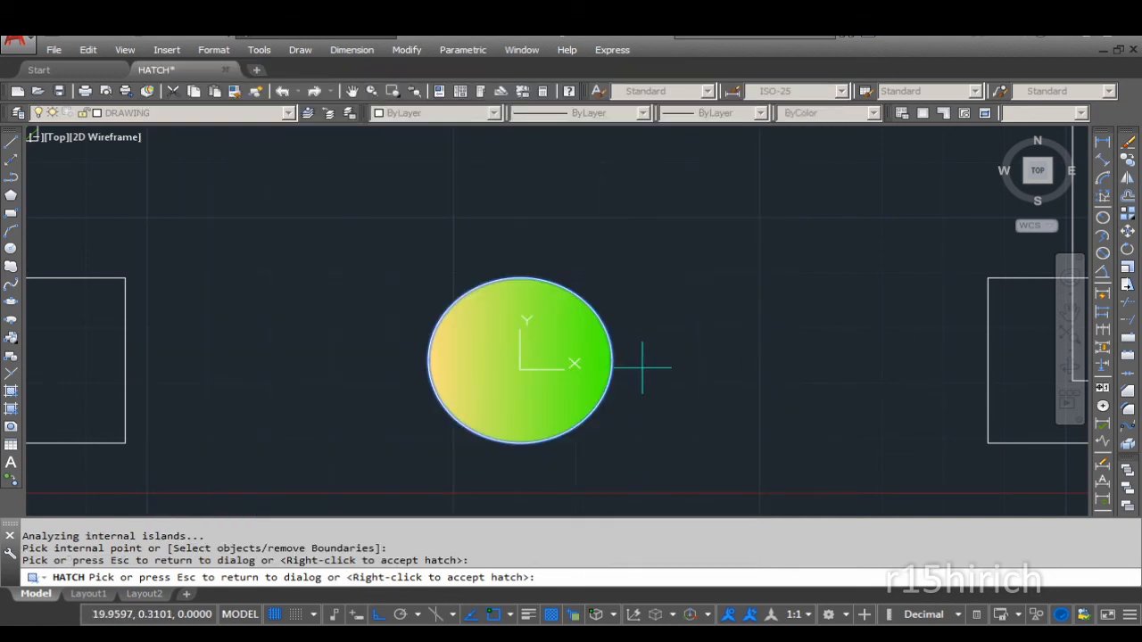
key(Escape)
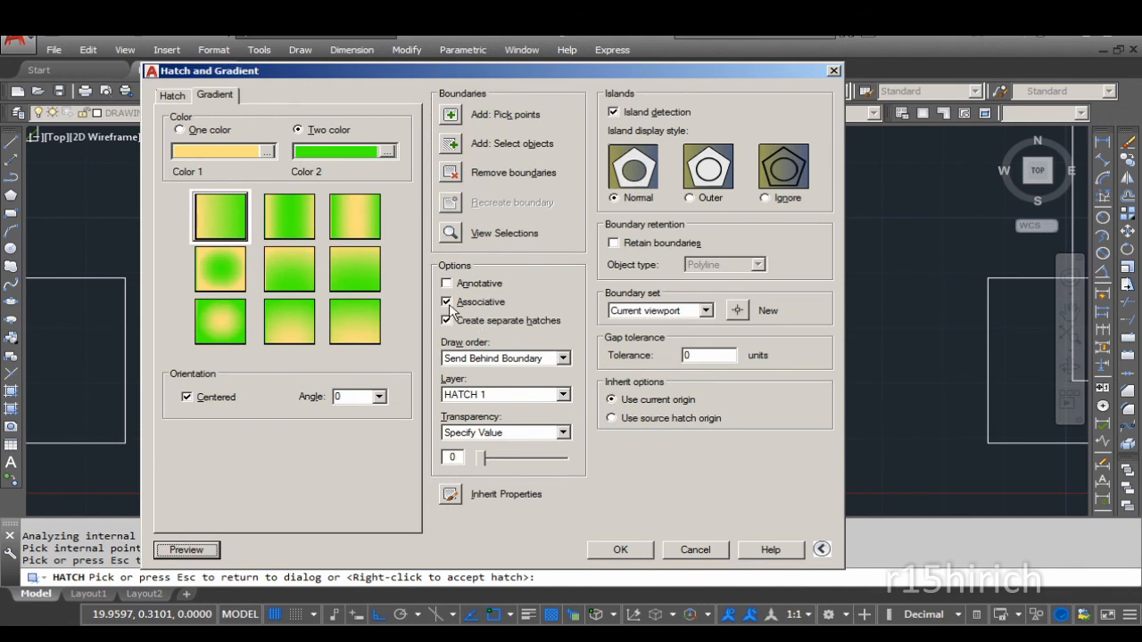
click(626, 552)
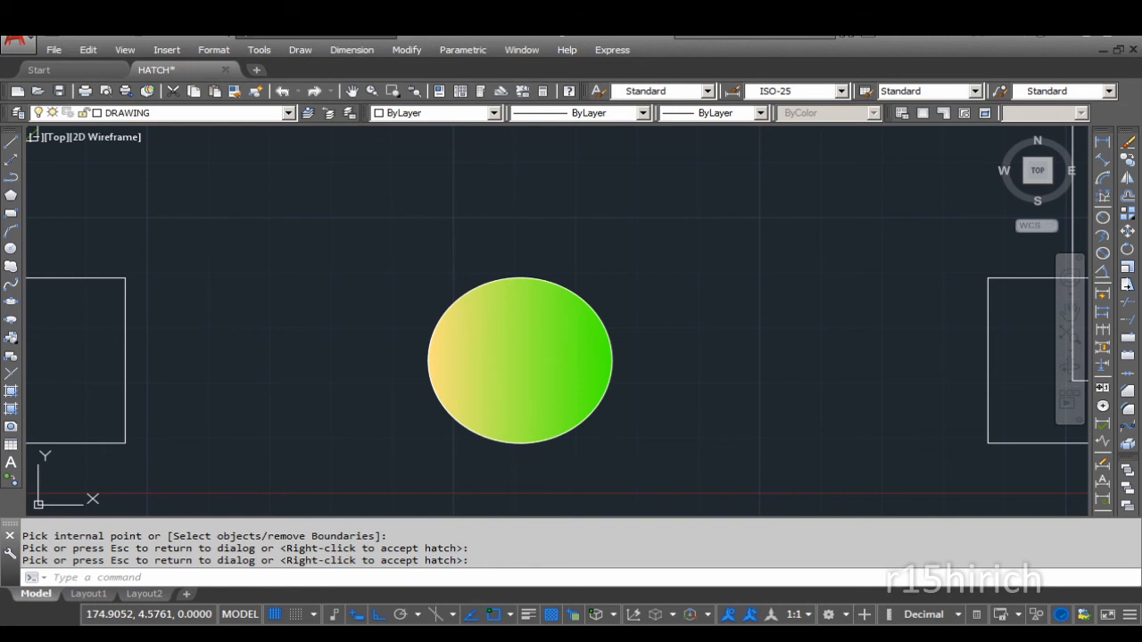
Turn on Quick Properties and set the gradient-filled circle's radius to 20
key(ctrl+shift+p)
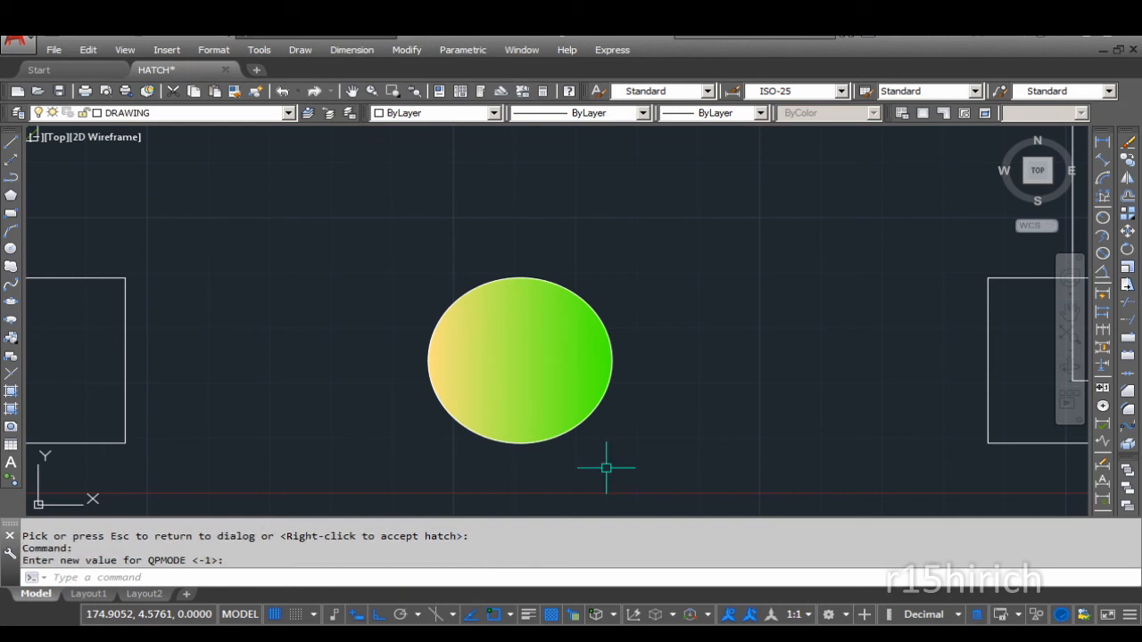
click(580, 428)
click(668, 482)
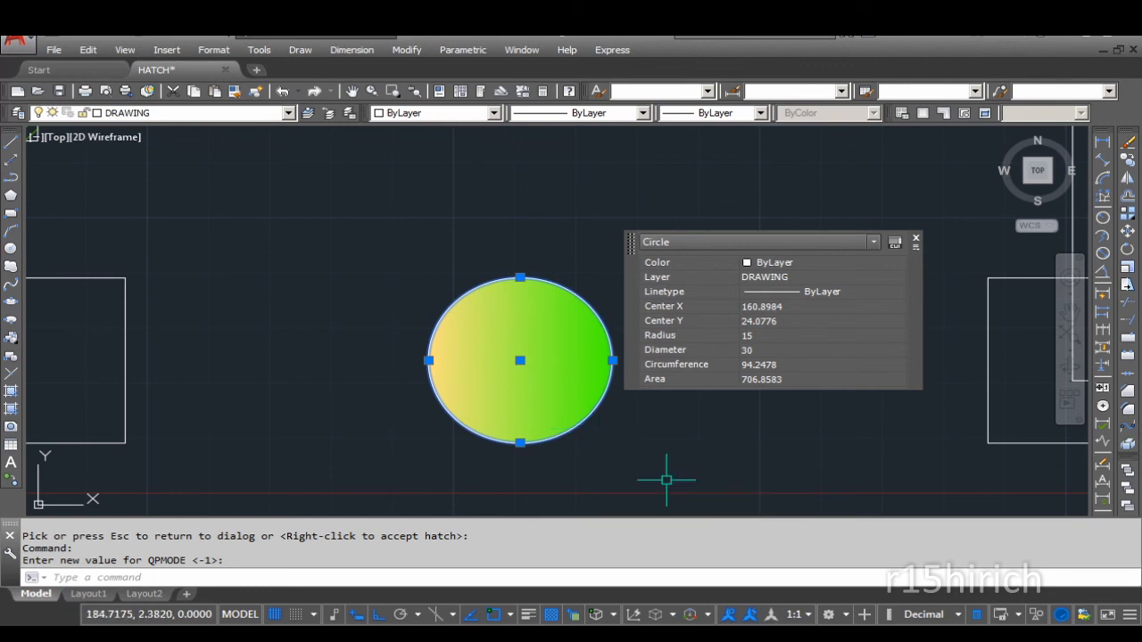
click(780, 337)
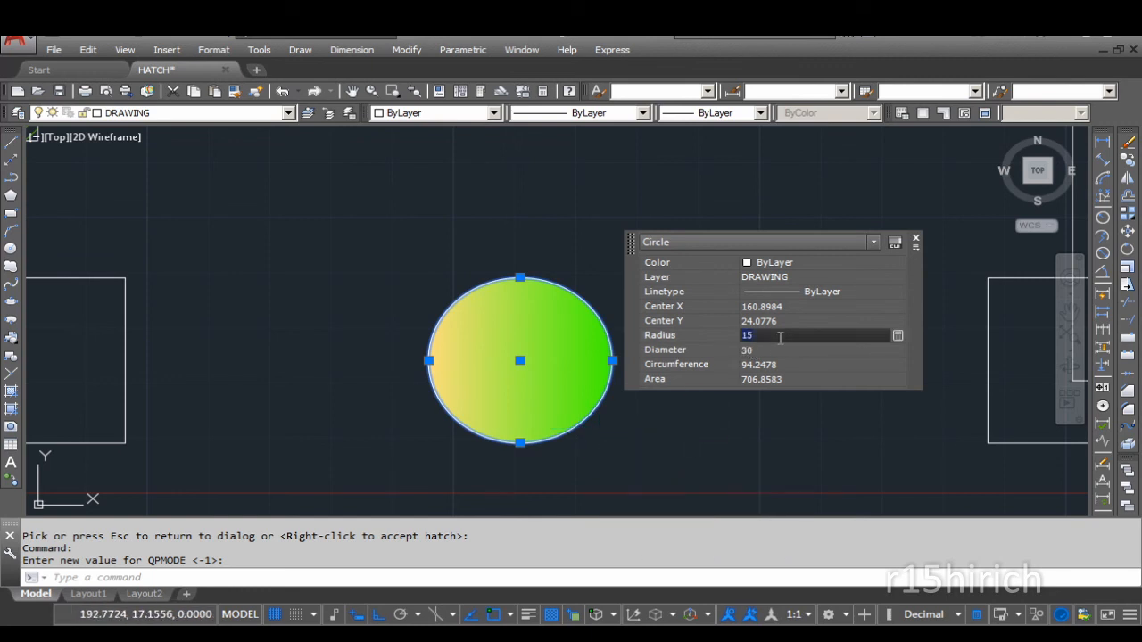
text(20)
key(Tab)
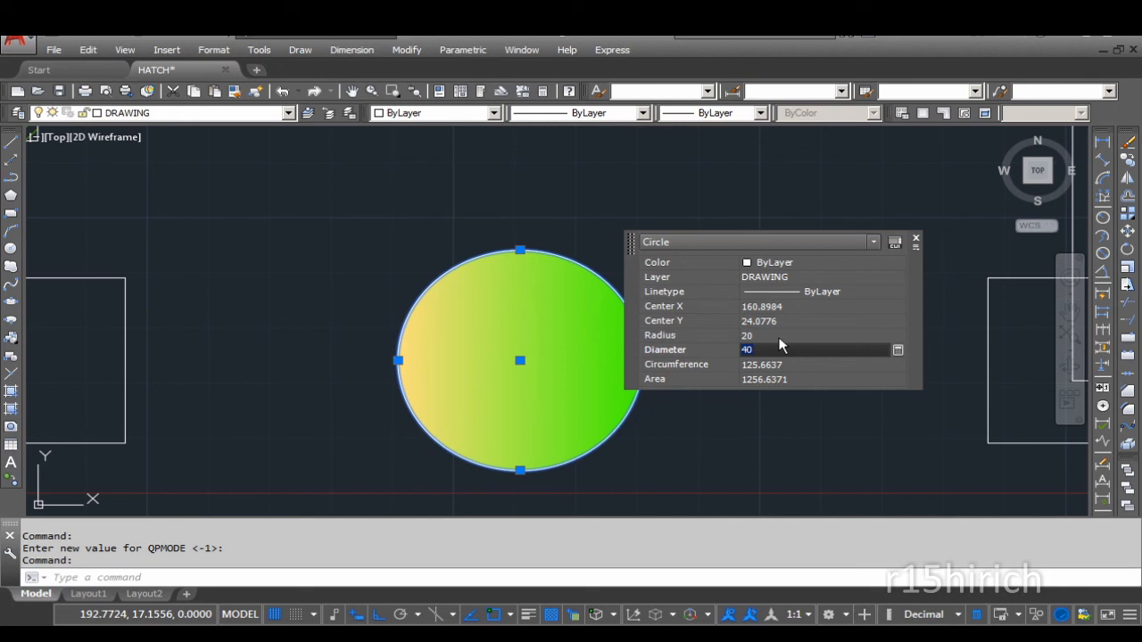
Set the gradient-filled circle's radius to 10 and clear the selection
click(781, 336)
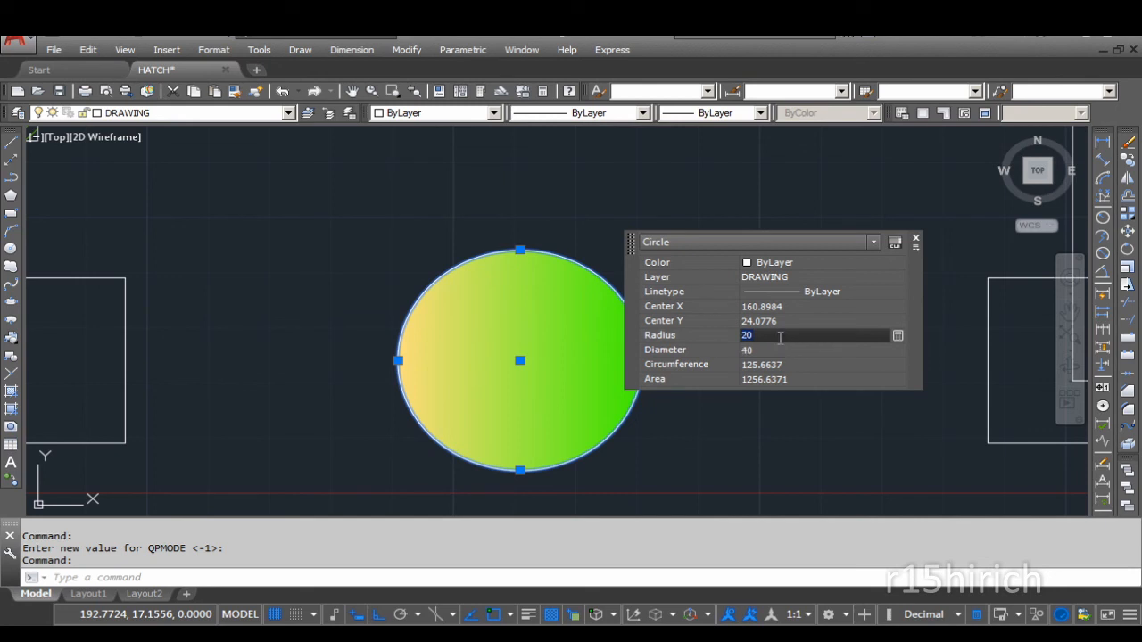
text(10)
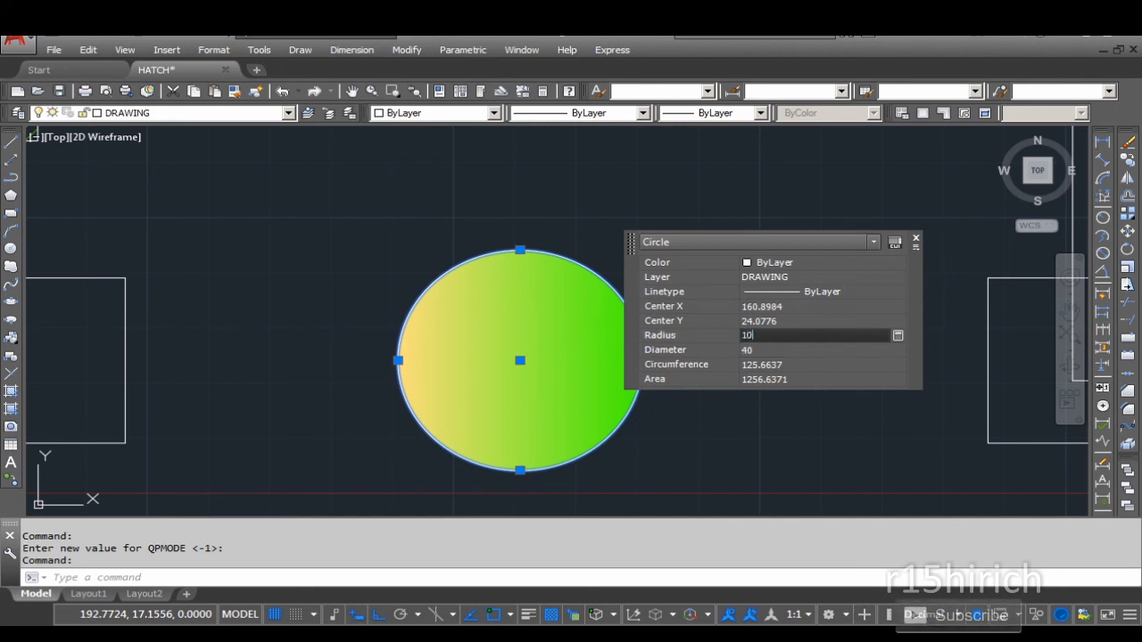
key(Tab)
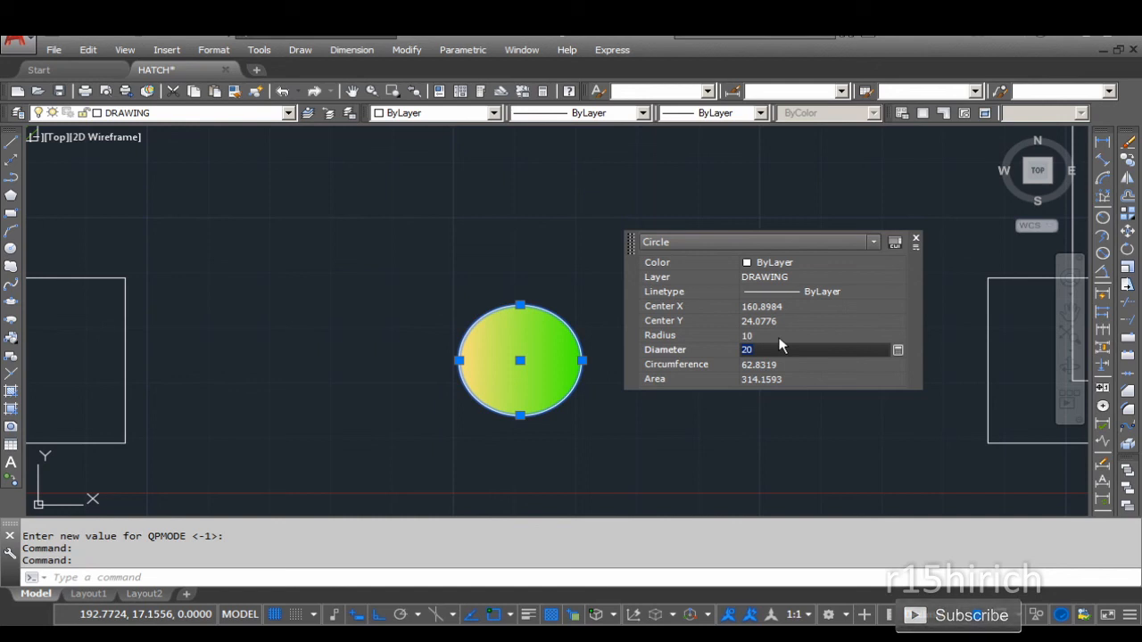
key(Escape)
key(Escape)
key(Escape)
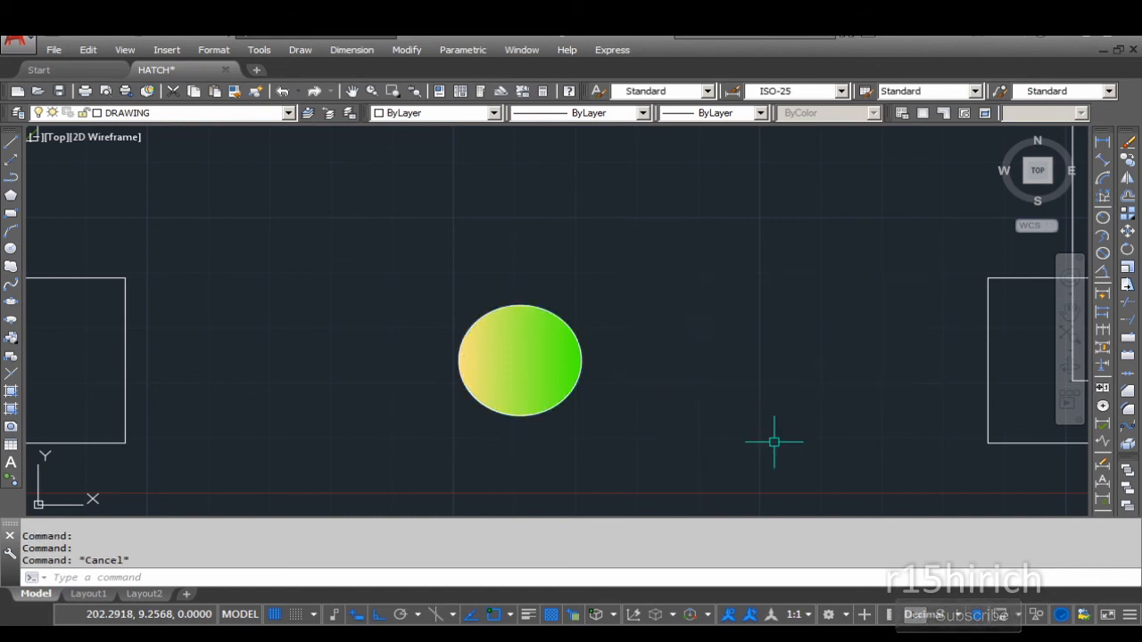
Draw a circle with a radius of about 9.4 between the gradient-filled circle and the overlapping rectangles
text(c)
key(Return)
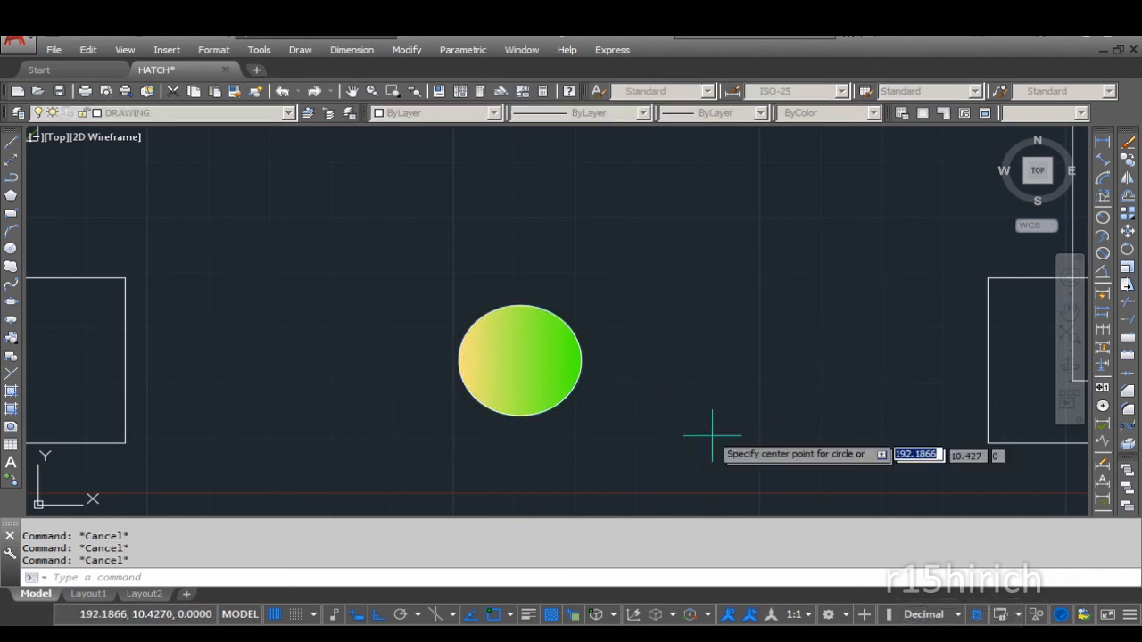
middle_drag(665, 373, 487, 392)
click(562, 366)
click(602, 407)
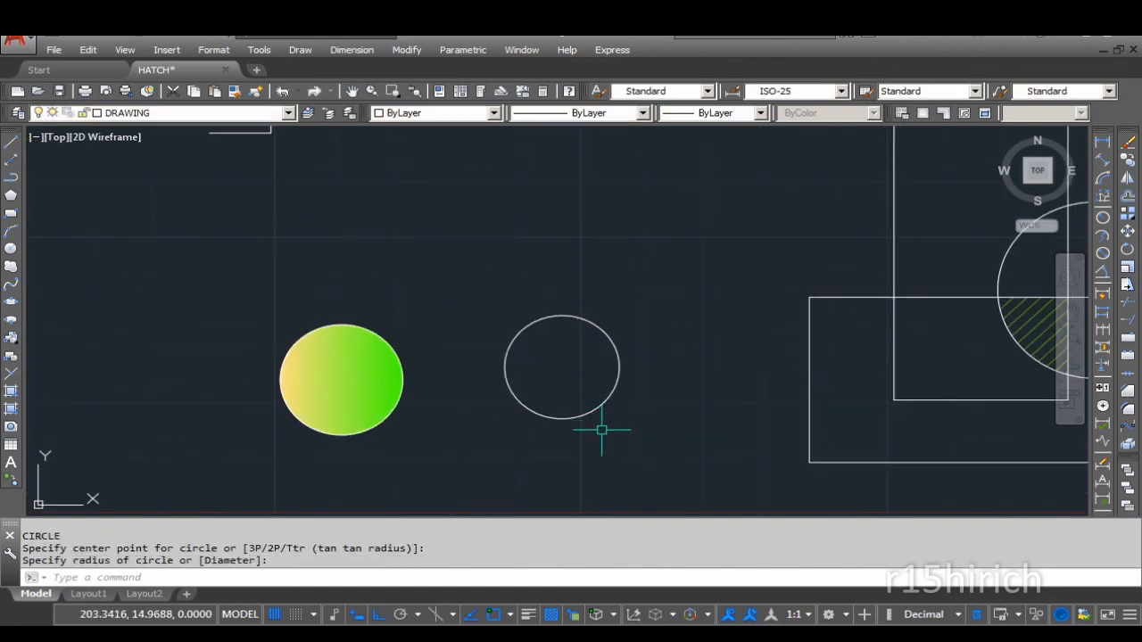
key(Escape)
key(Escape)
Fill the new circle with the two-color linear gradient, selecting it as the boundary object with Associative turned off
text(h)
key(Return)
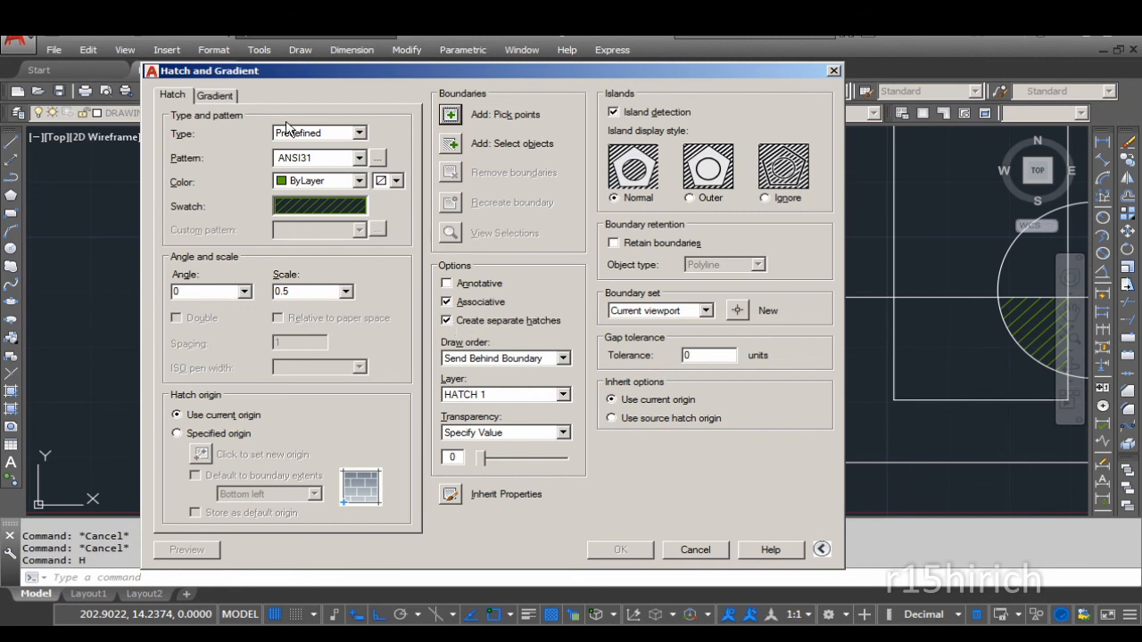
click(228, 95)
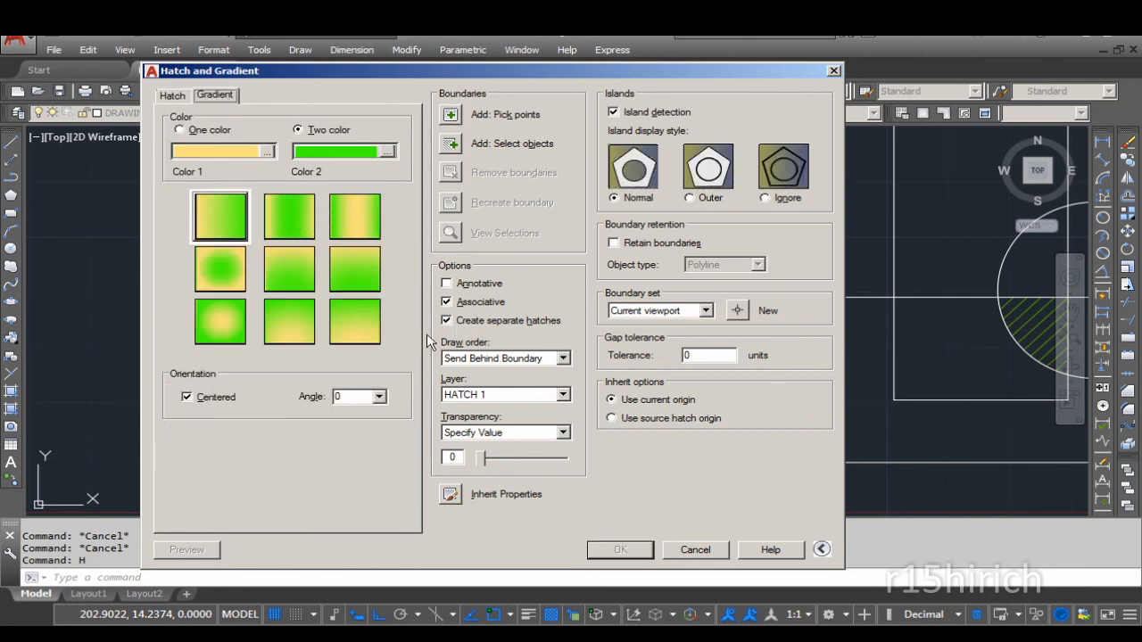
click(446, 301)
click(455, 145)
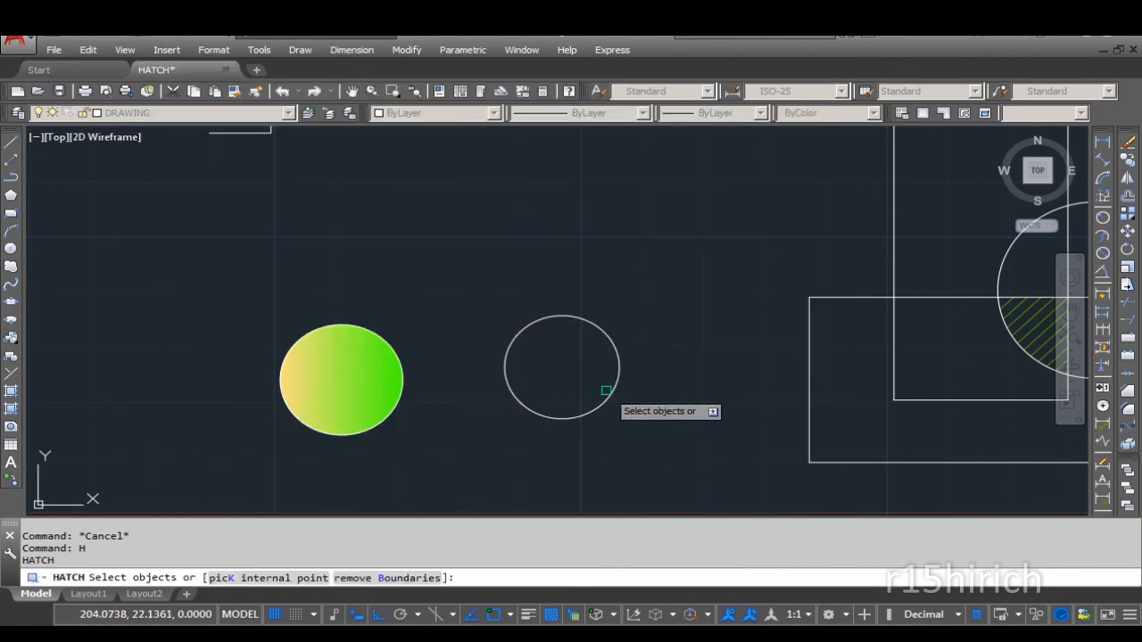
click(612, 397)
key(Return)
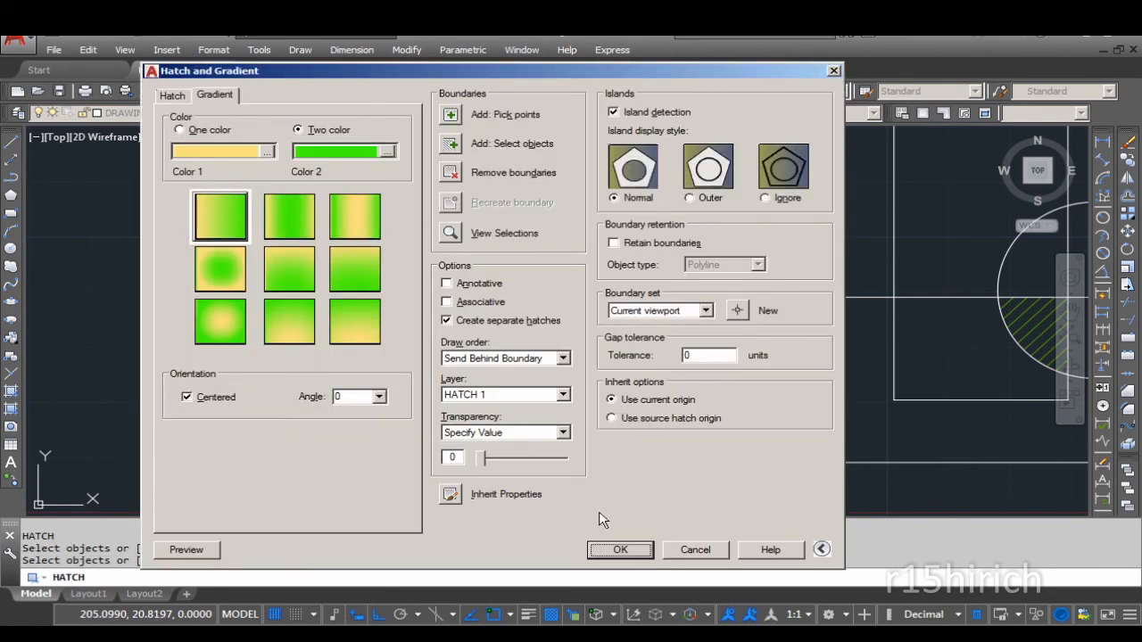
click(607, 549)
Select the boundary circle of the non-associative gradient, set its radius to 15, and clear the selection
click(592, 408)
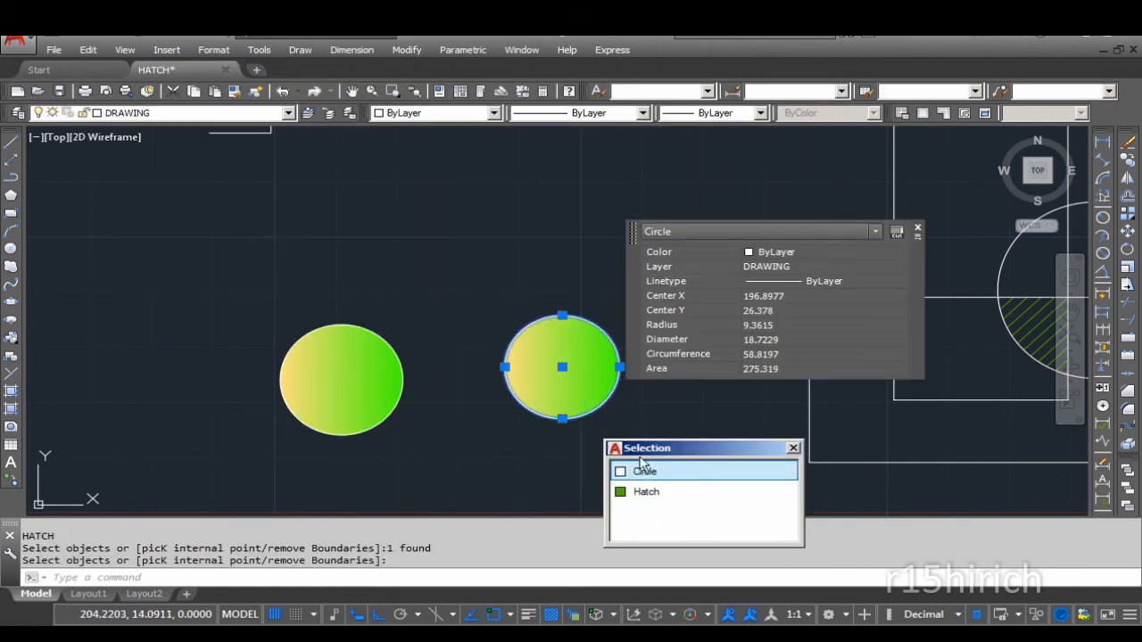
click(655, 470)
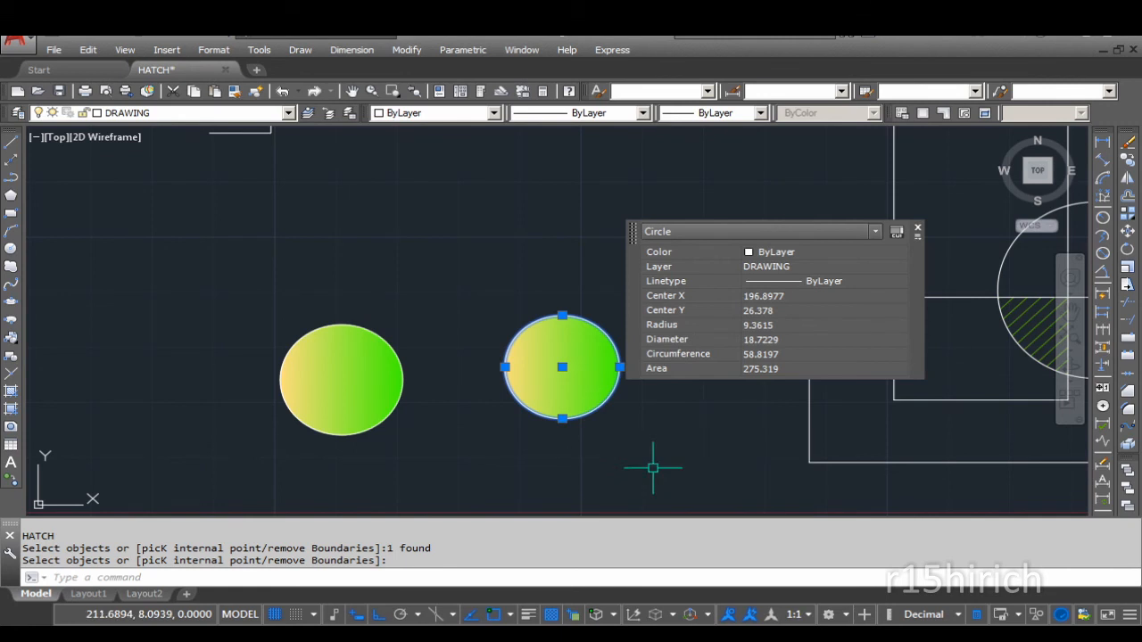
click(804, 325)
text(15)
click(803, 335)
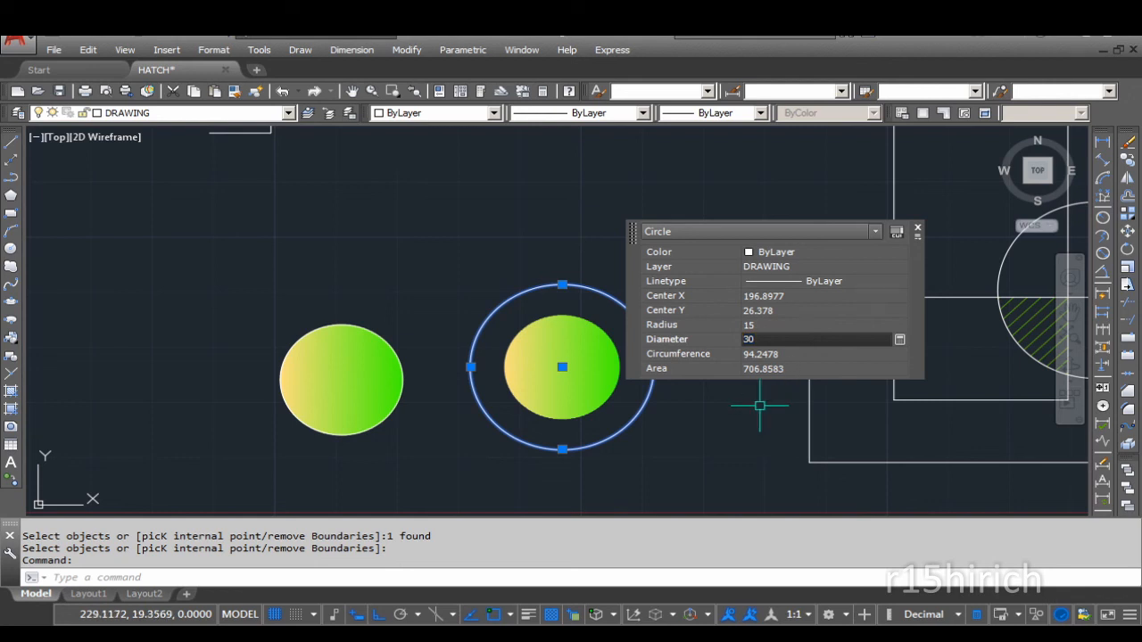
key(Escape)
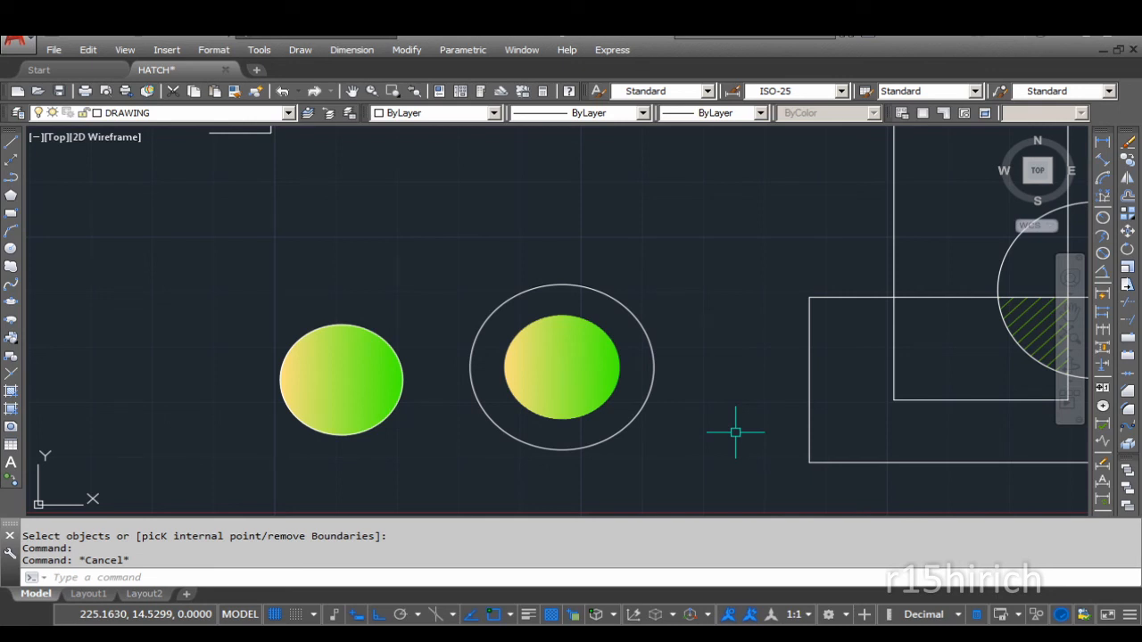
Open the Properties palette and select the gradient fill inside the enlarged circle
text(PR)
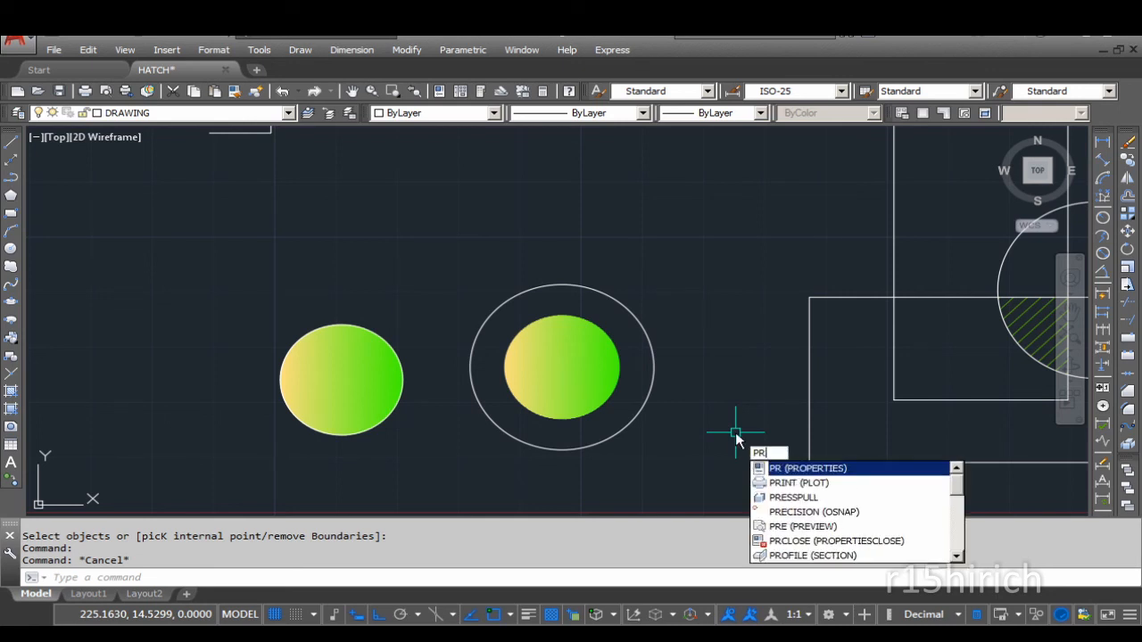
key(Return)
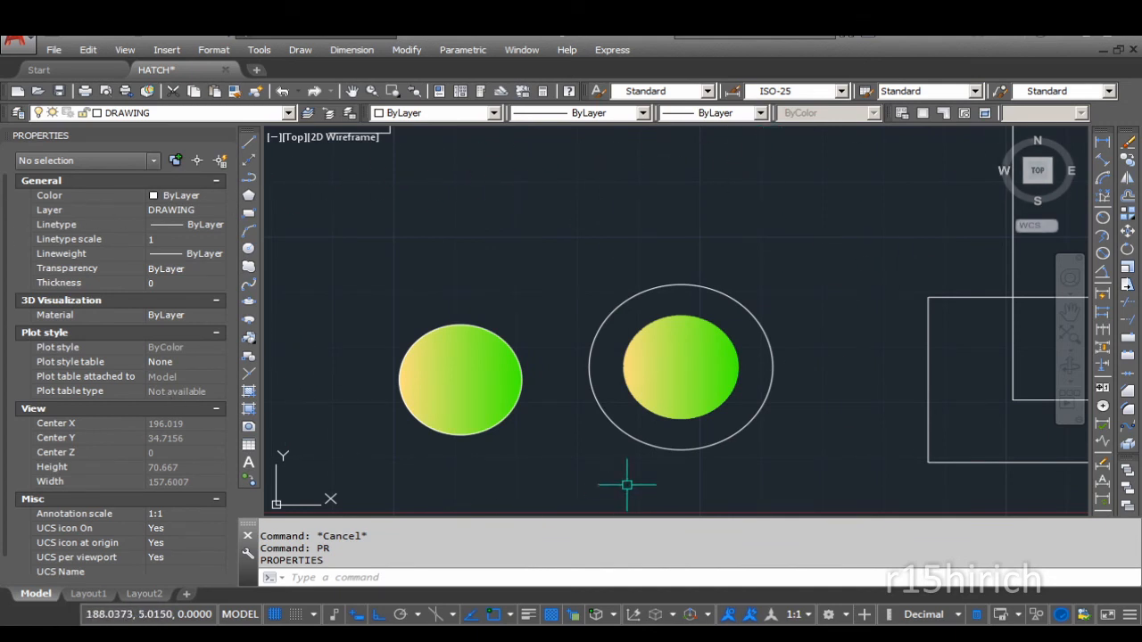
click(680, 412)
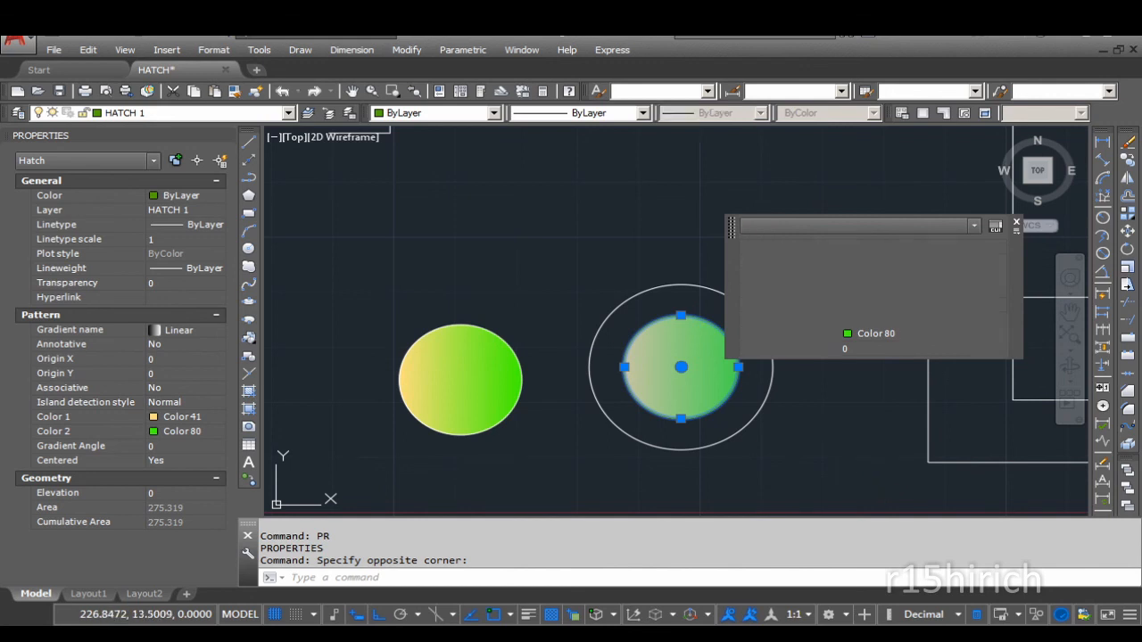
click(721, 409)
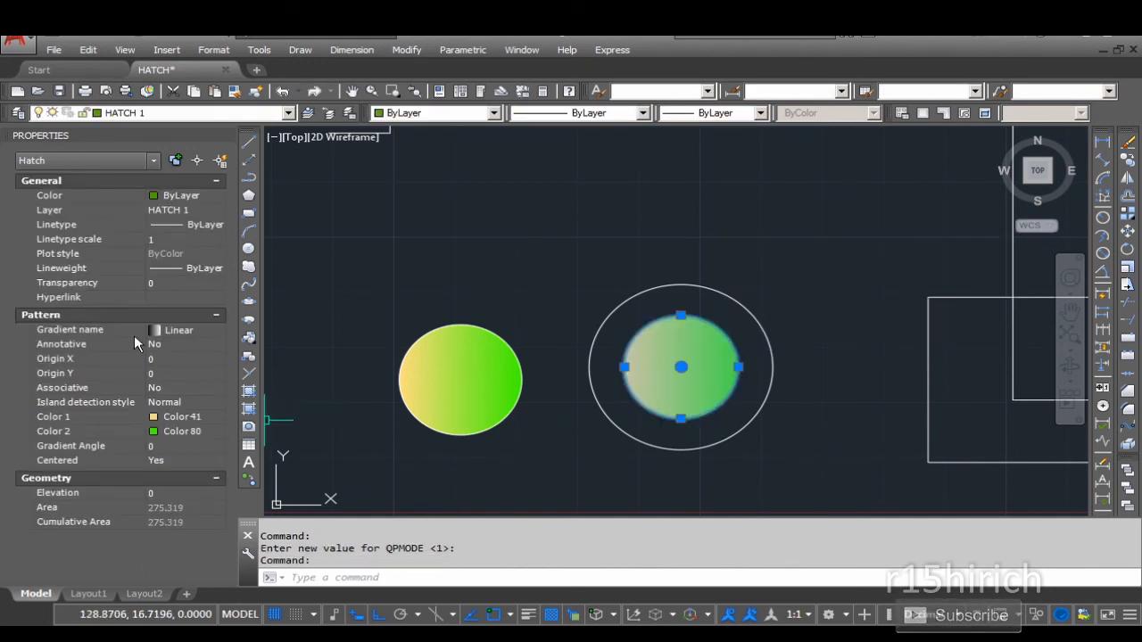
Examine the gradient name, object type and annotative properties of the selected gradient fill
click(207, 332)
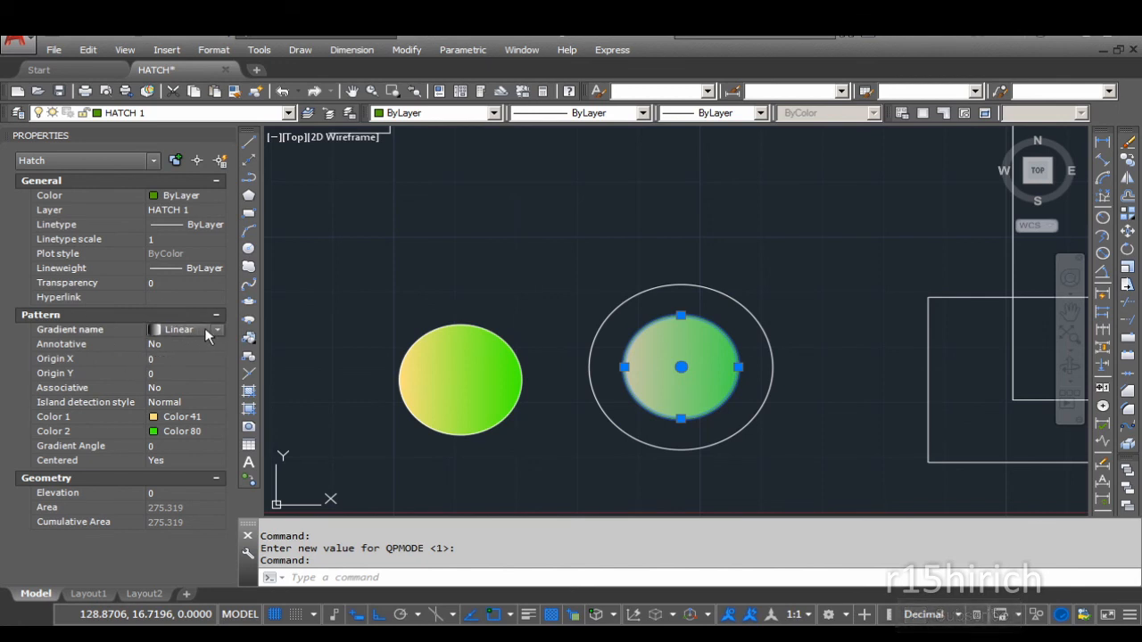
click(216, 330)
click(218, 334)
click(156, 159)
click(157, 160)
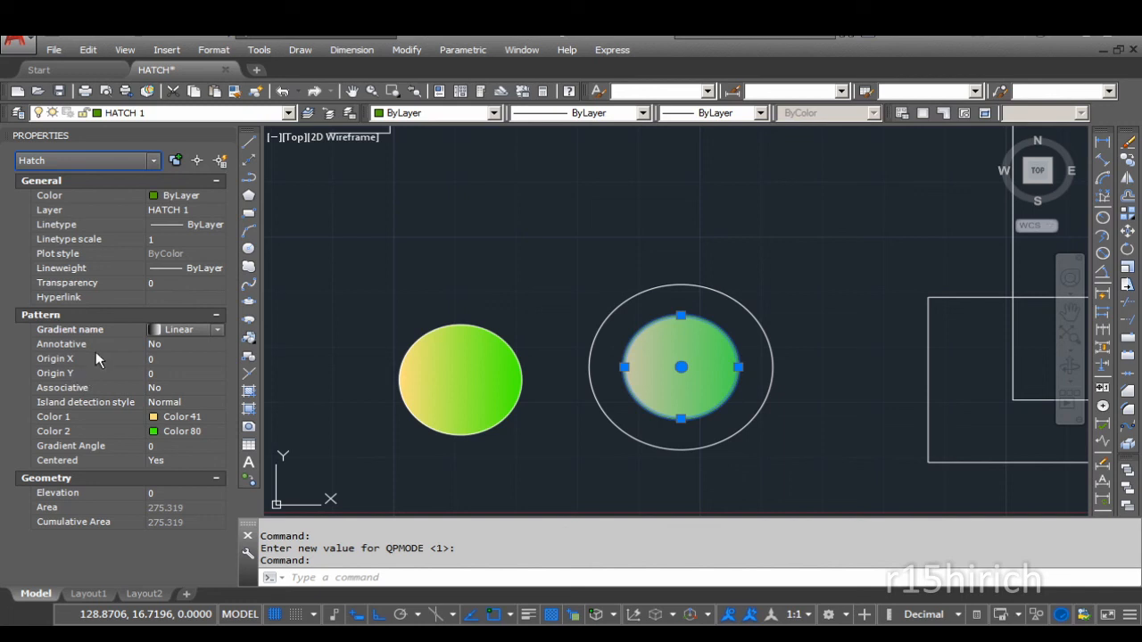
click(175, 345)
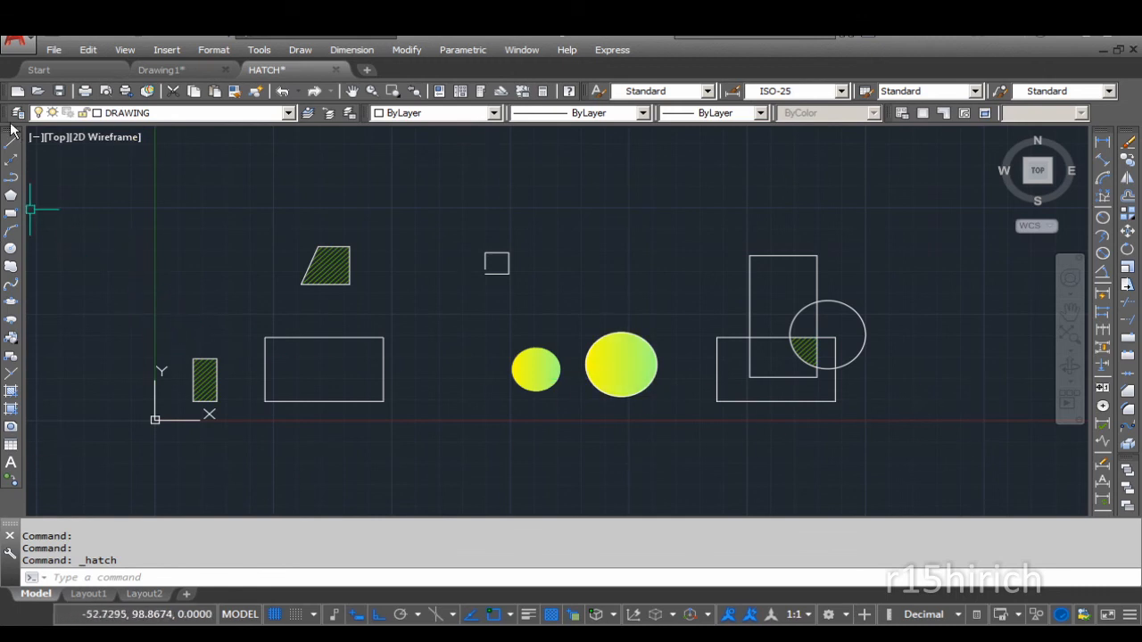
Open the Hatch and Gradient settings and compare the one-color and two-color gradient options, ending on two colors
click(11, 391)
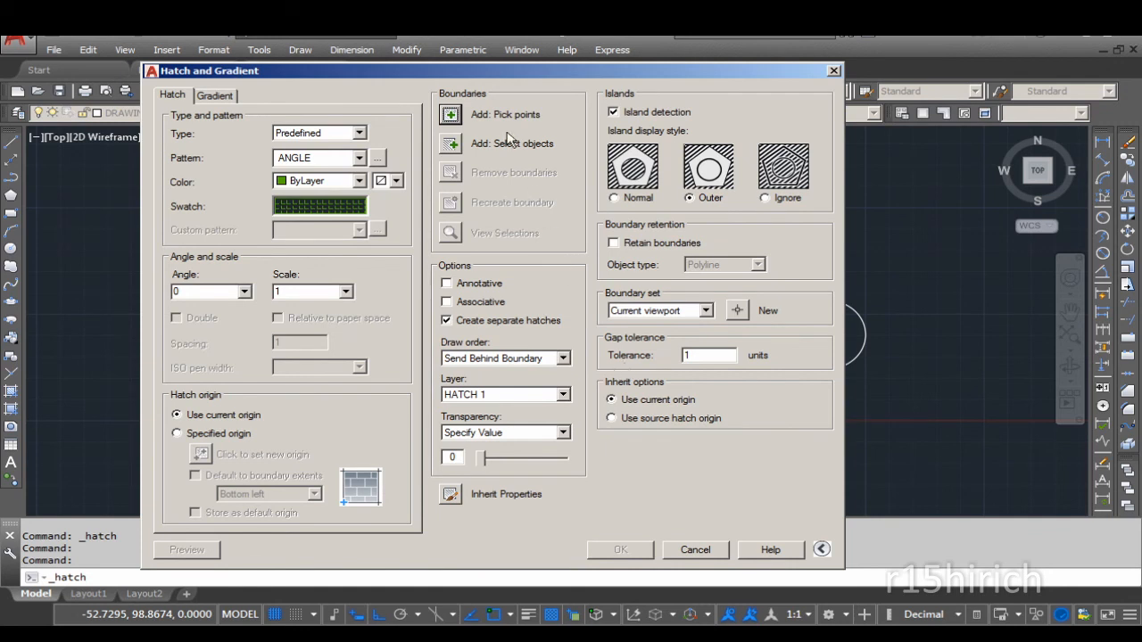
drag(501, 73, 635, 63)
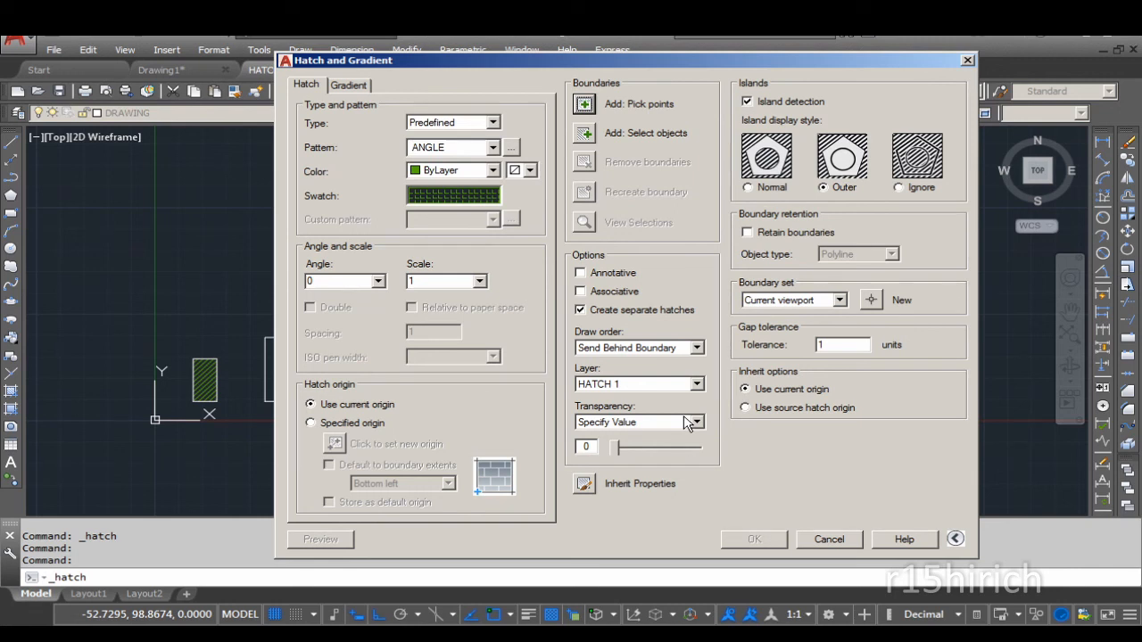
click(350, 88)
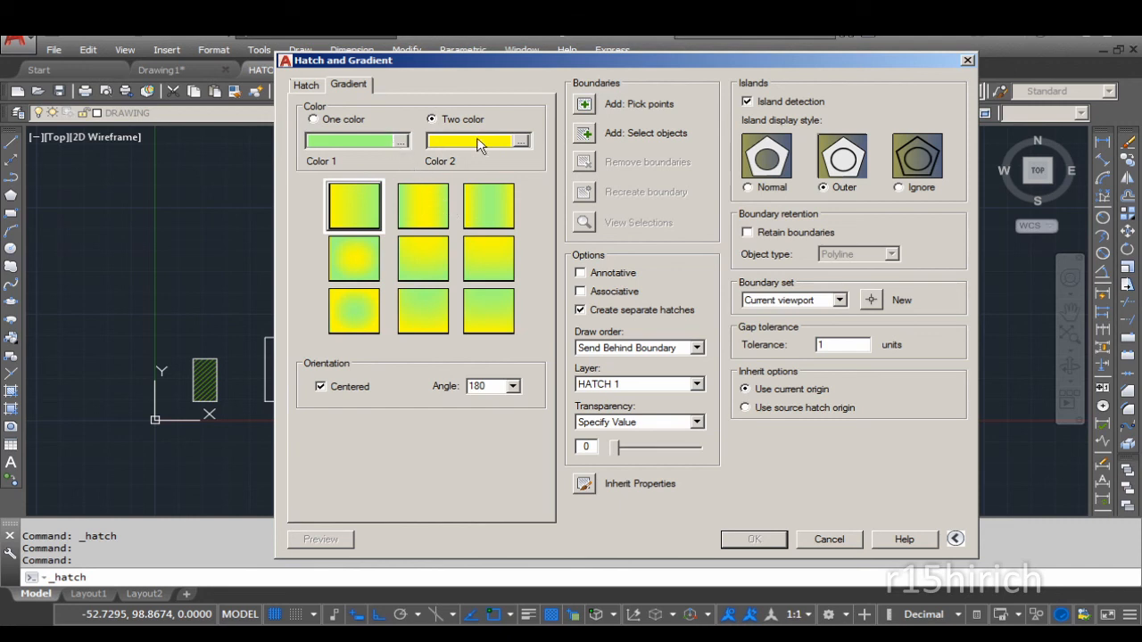
click(323, 123)
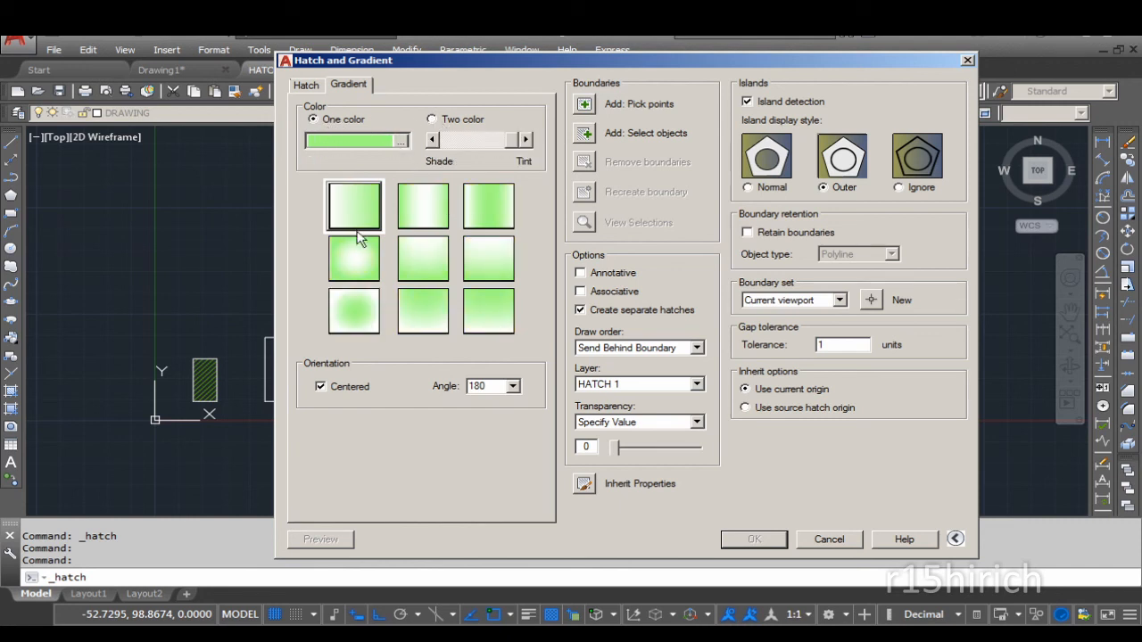
click(444, 120)
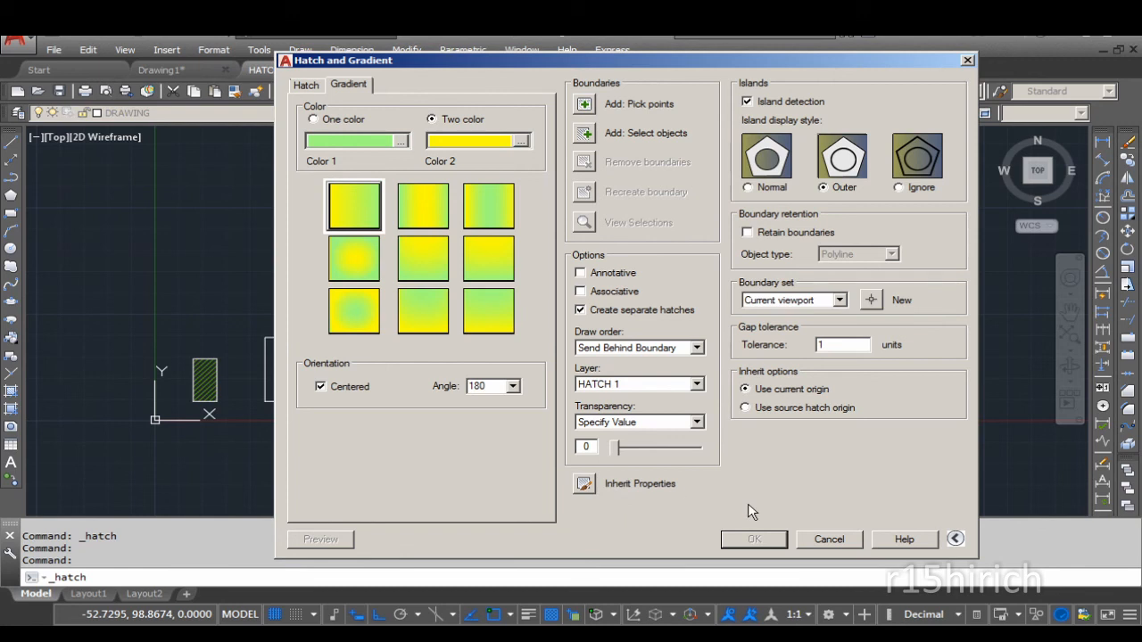
Return to the hatch pattern settings and preview the custom patterns Dashed.pat and slashed.pat, leaving Dashed.pat selected
click(307, 85)
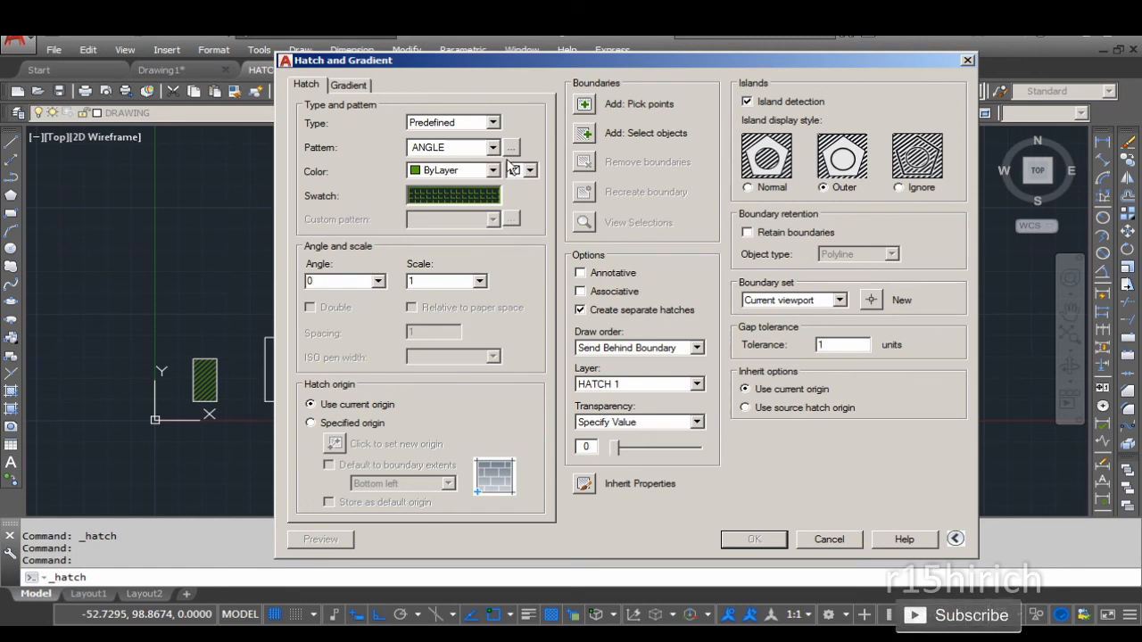
click(464, 194)
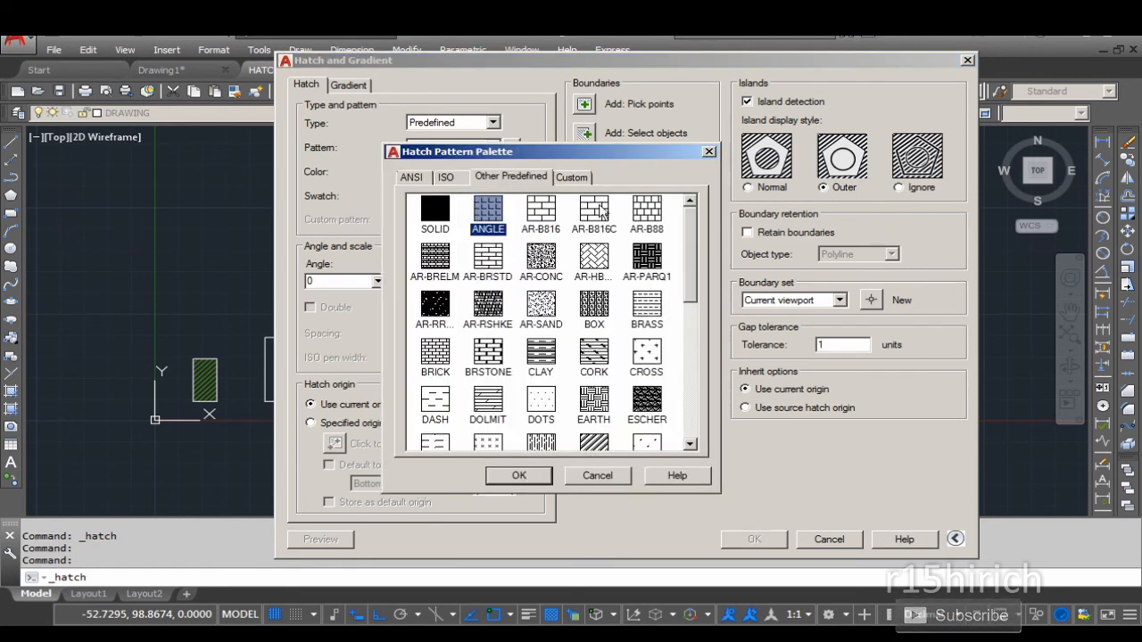
click(572, 177)
click(436, 204)
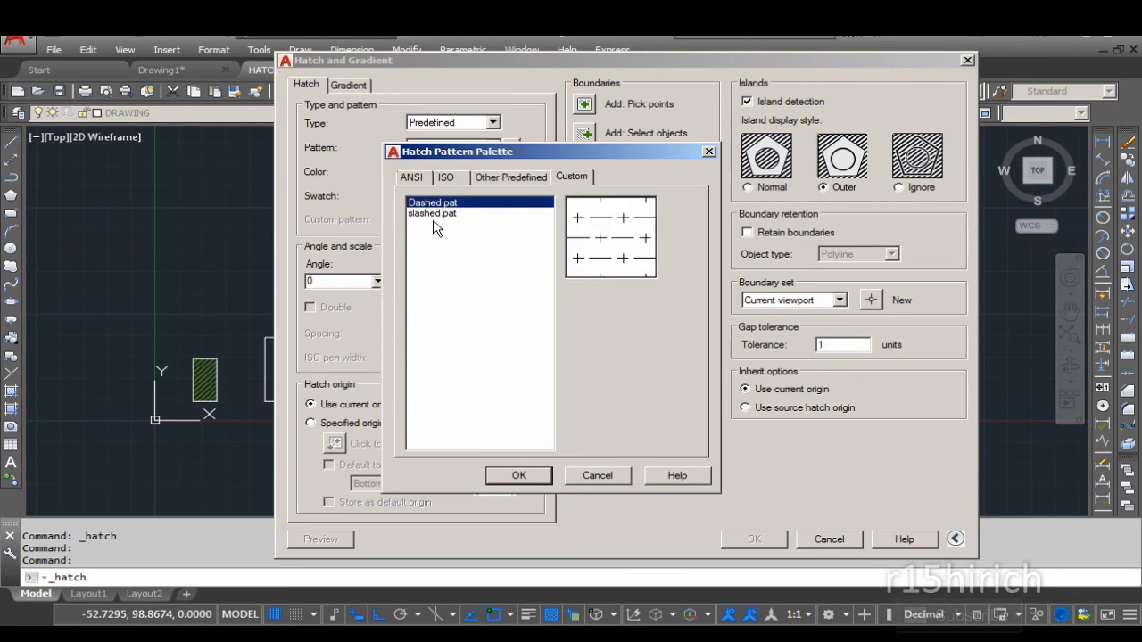
click(438, 215)
click(444, 205)
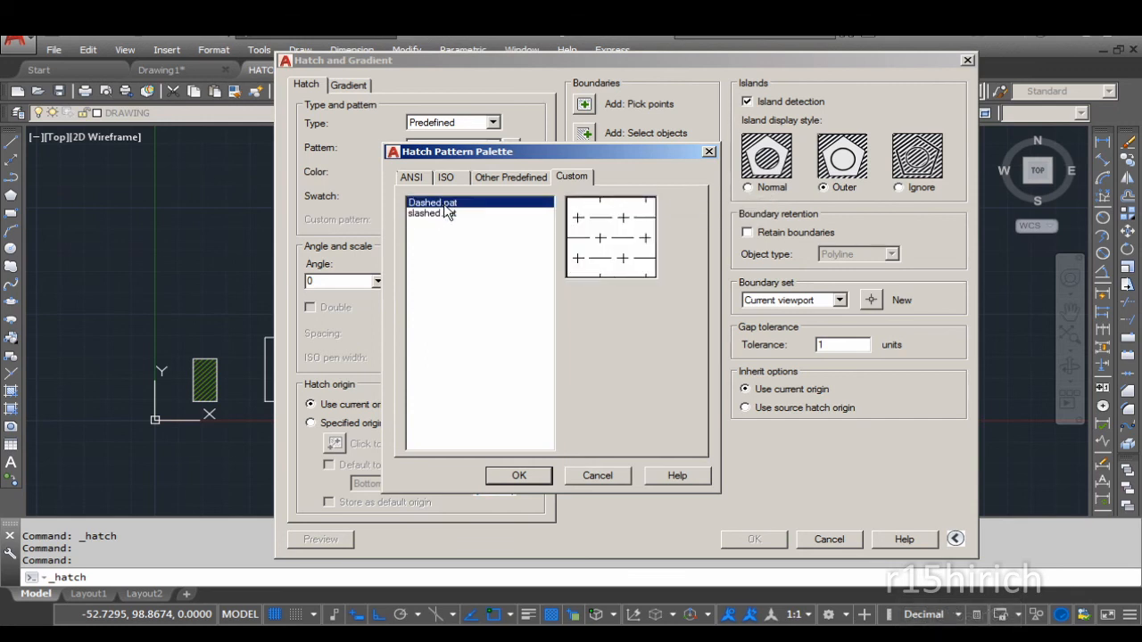